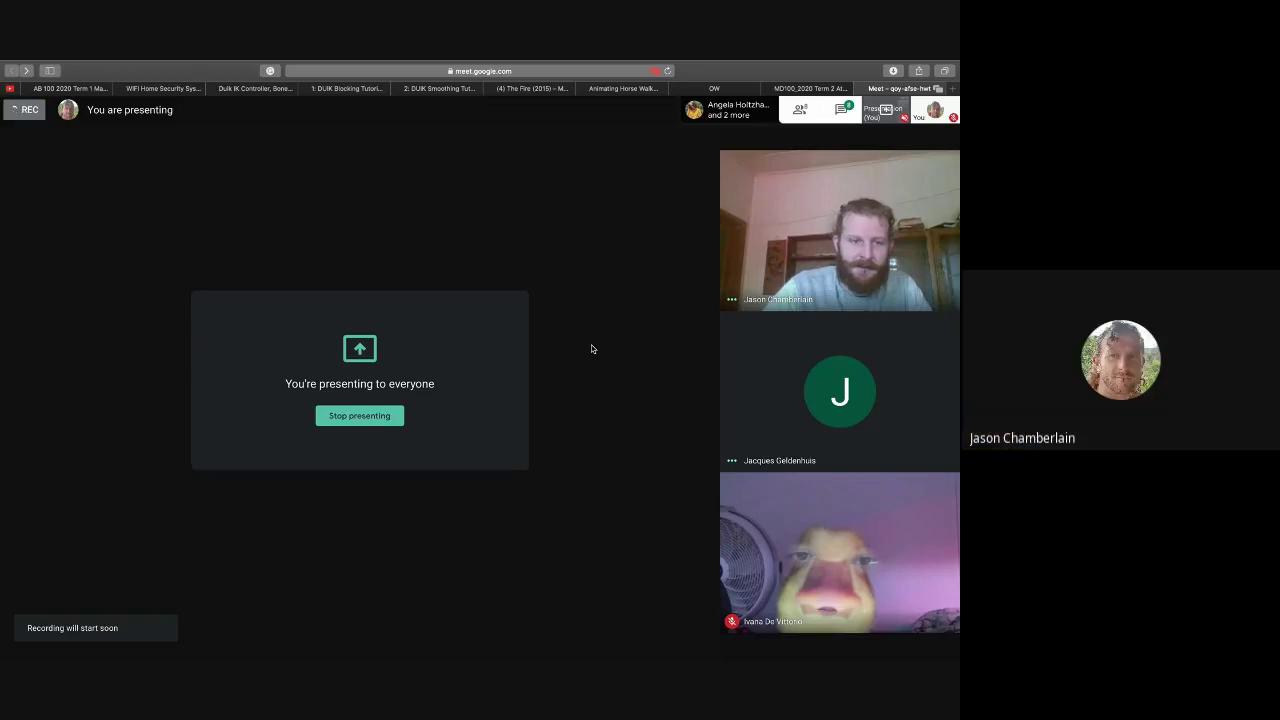
# Step: Bring the After Effects window, with its Cool cucumber import dialog, into the Meet screen share
pyautogui.press('super+Tab')
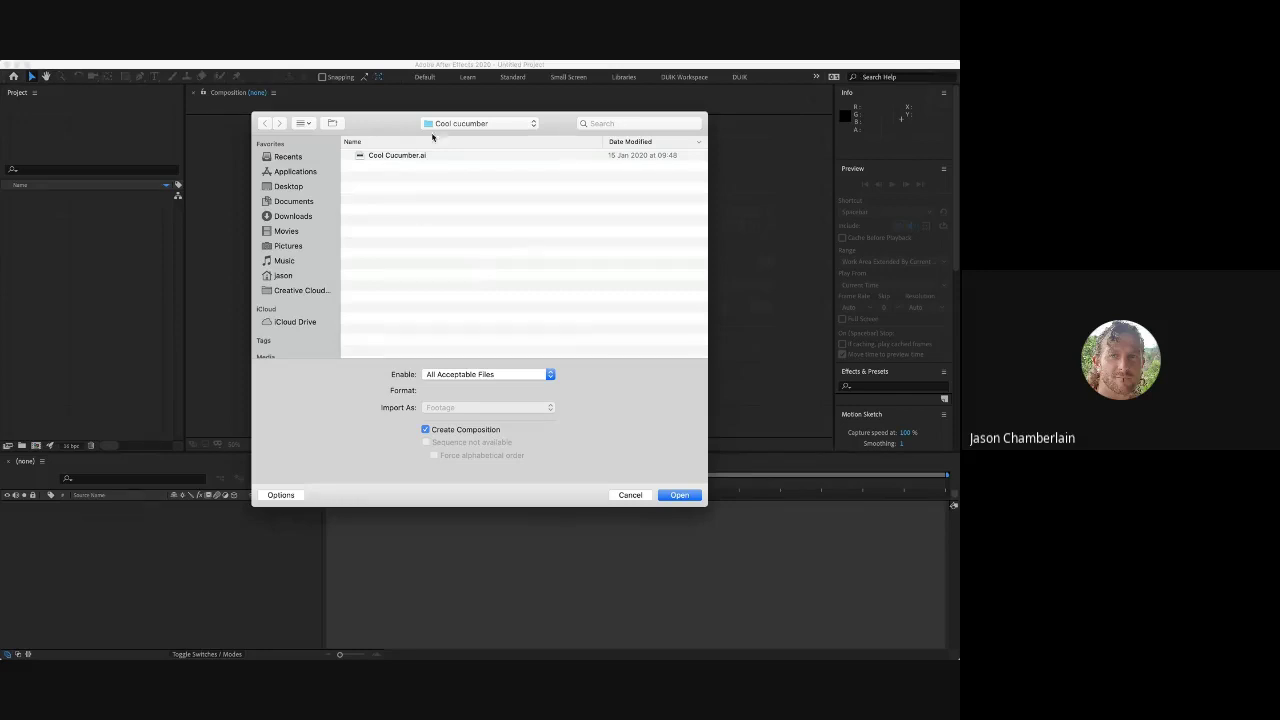
# Step: Import Week 3 > Oh Snap! > AI > Oh Snap!.ai as Composition - Retain Layer Sizes
pyautogui.click(487, 124)
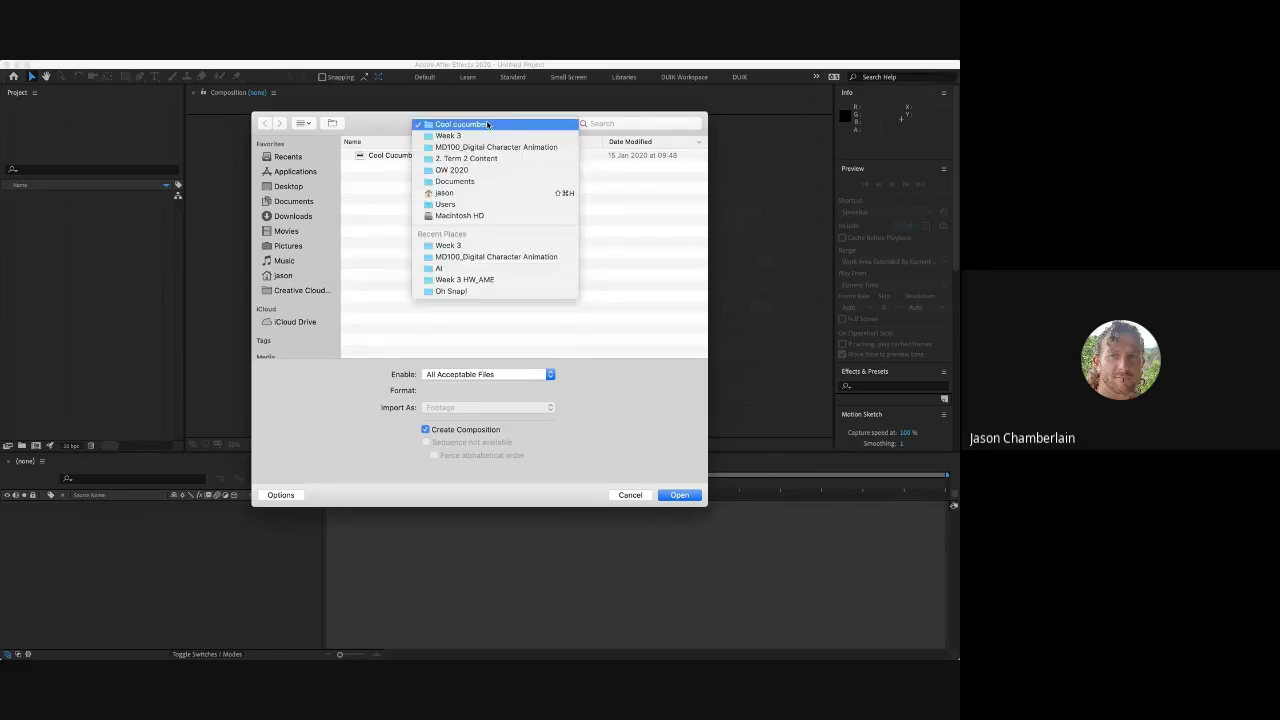
pyautogui.click(486, 135)
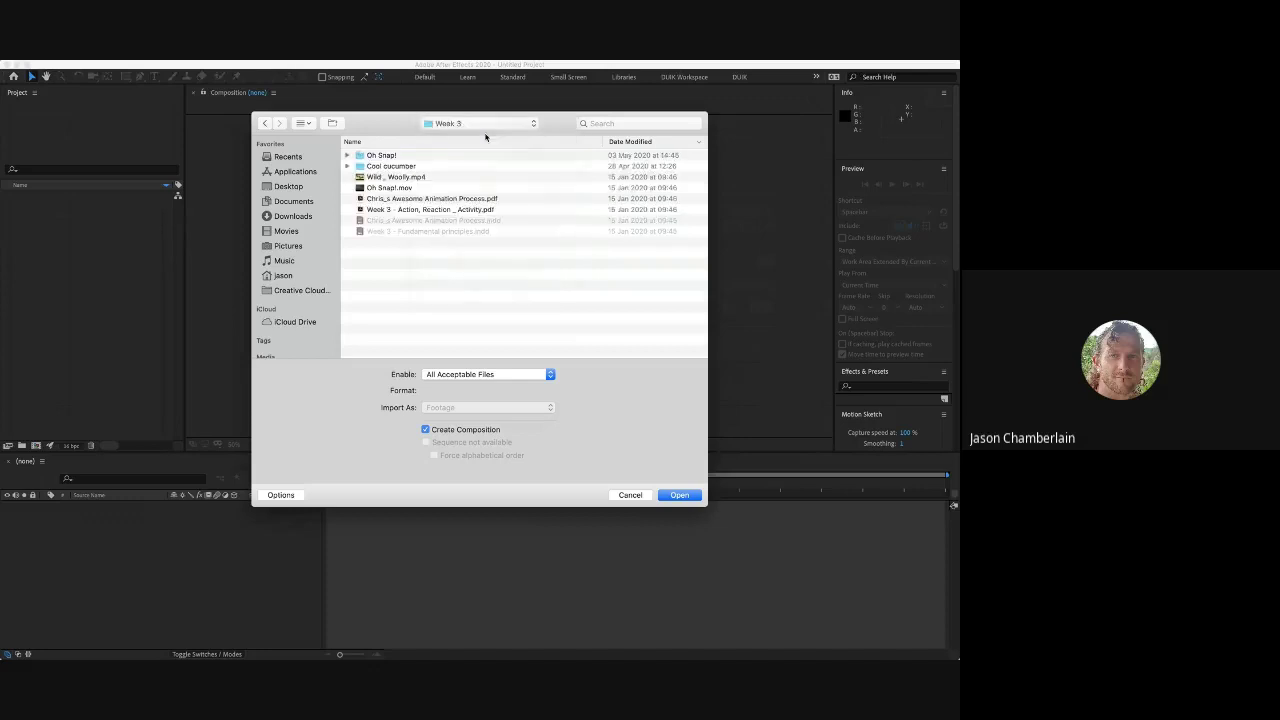
pyautogui.click(416, 156)
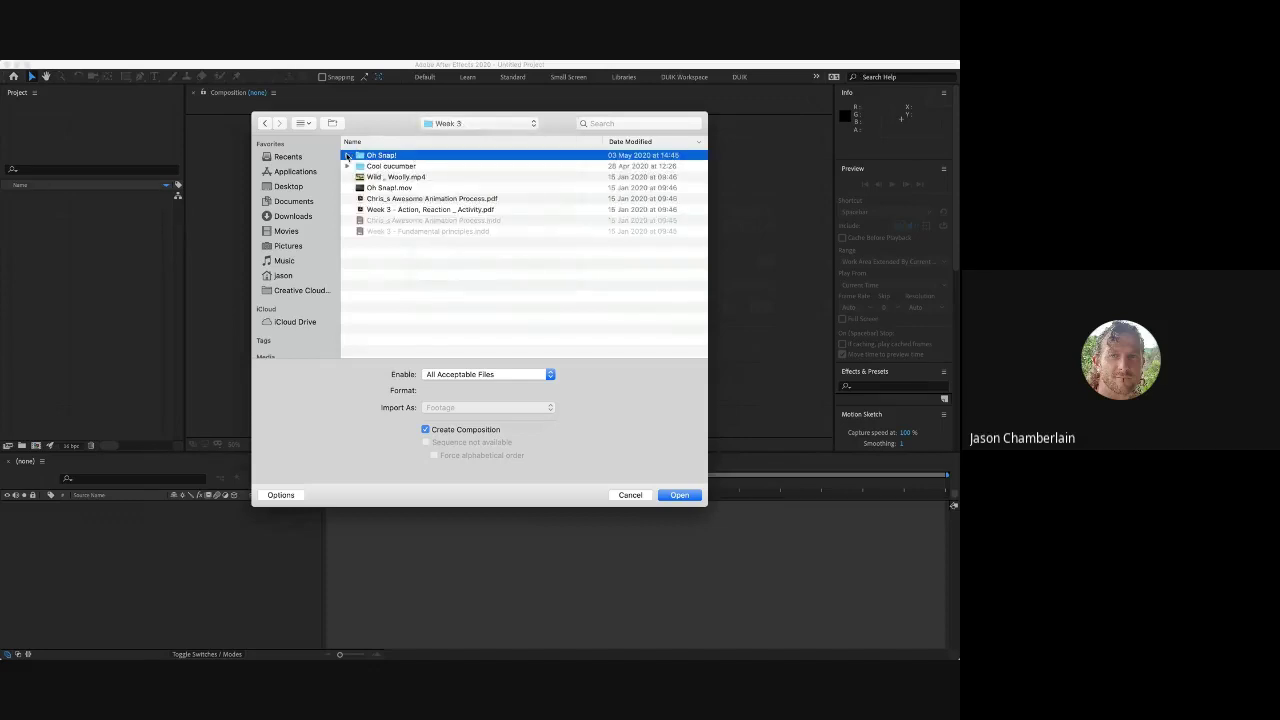
pyautogui.click(347, 155)
pyautogui.click(418, 190)
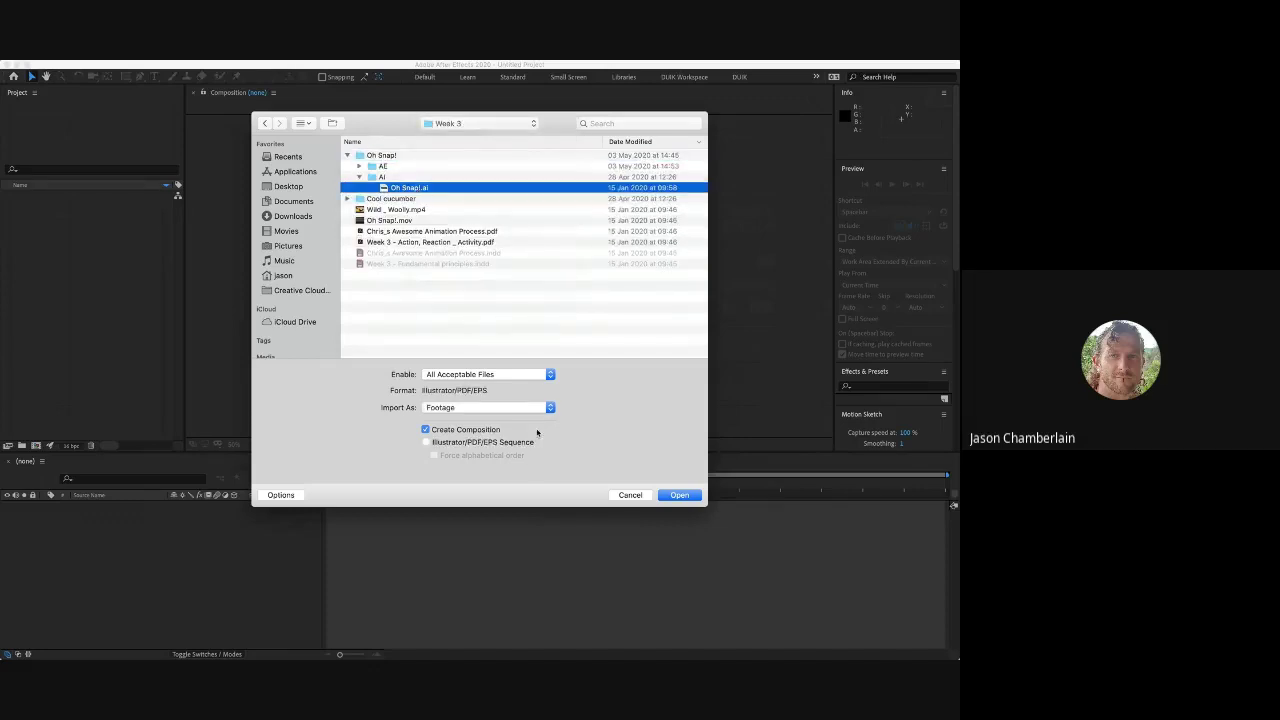
pyautogui.click(549, 409)
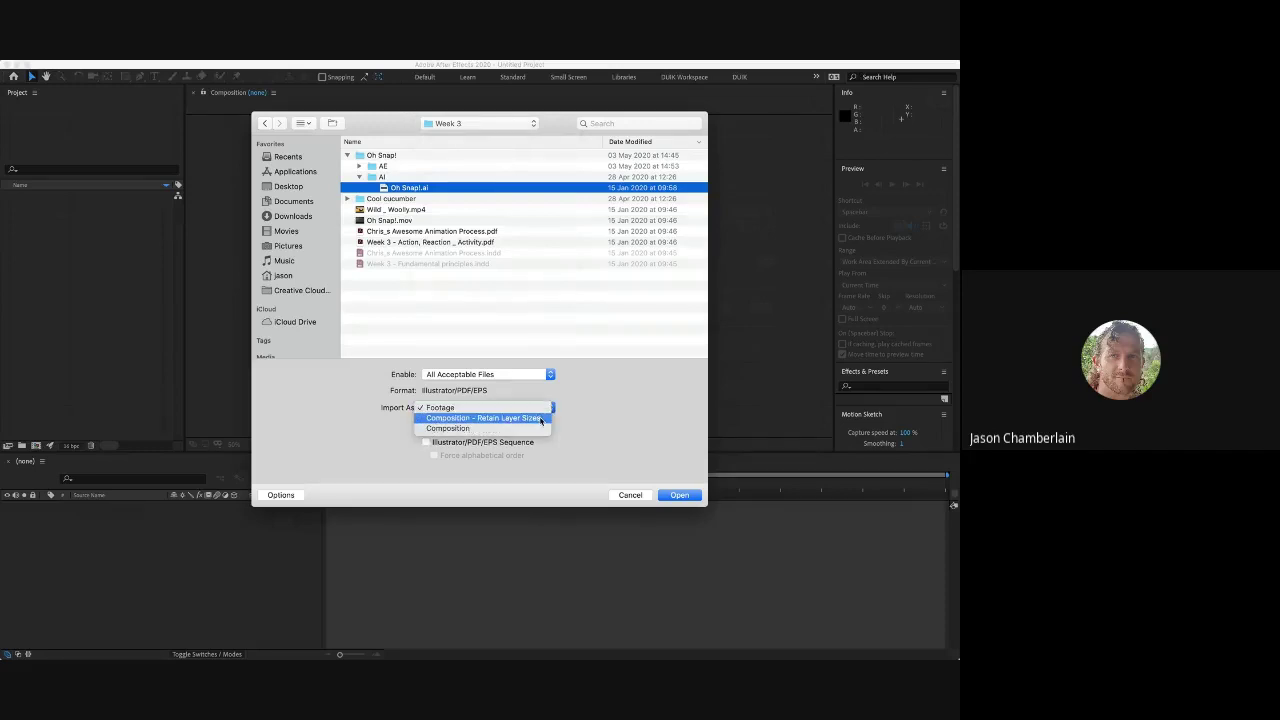
pyautogui.click(540, 421)
pyautogui.click(695, 495)
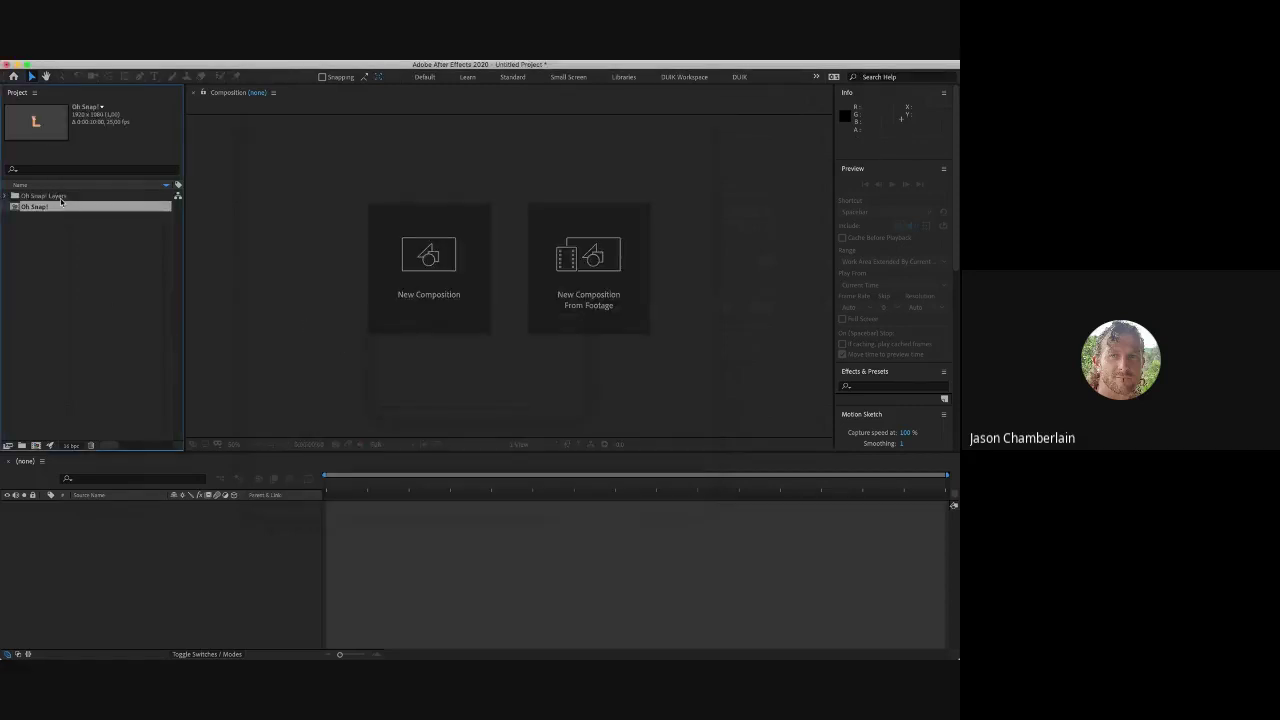
# Step: Inspect the new Oh Snap! Layers folder and composition, then reopen the Import dialog
pyautogui.click(66, 197)
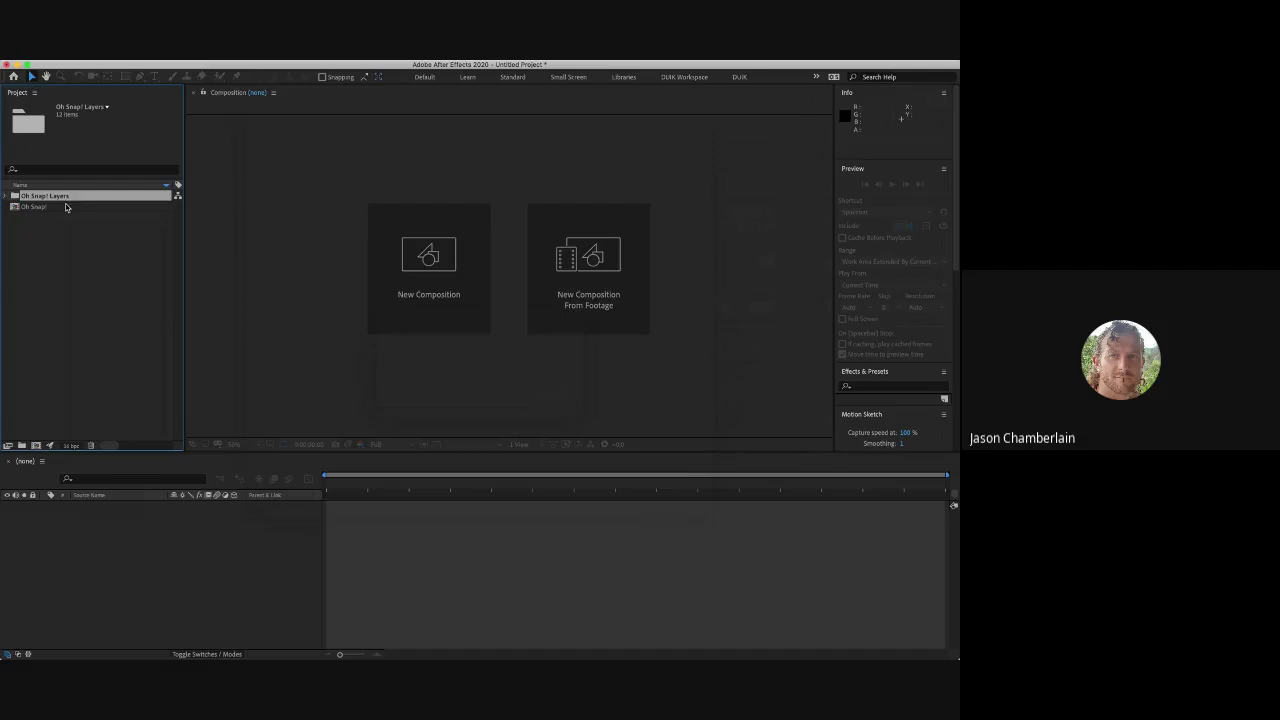
pyautogui.click(66, 207)
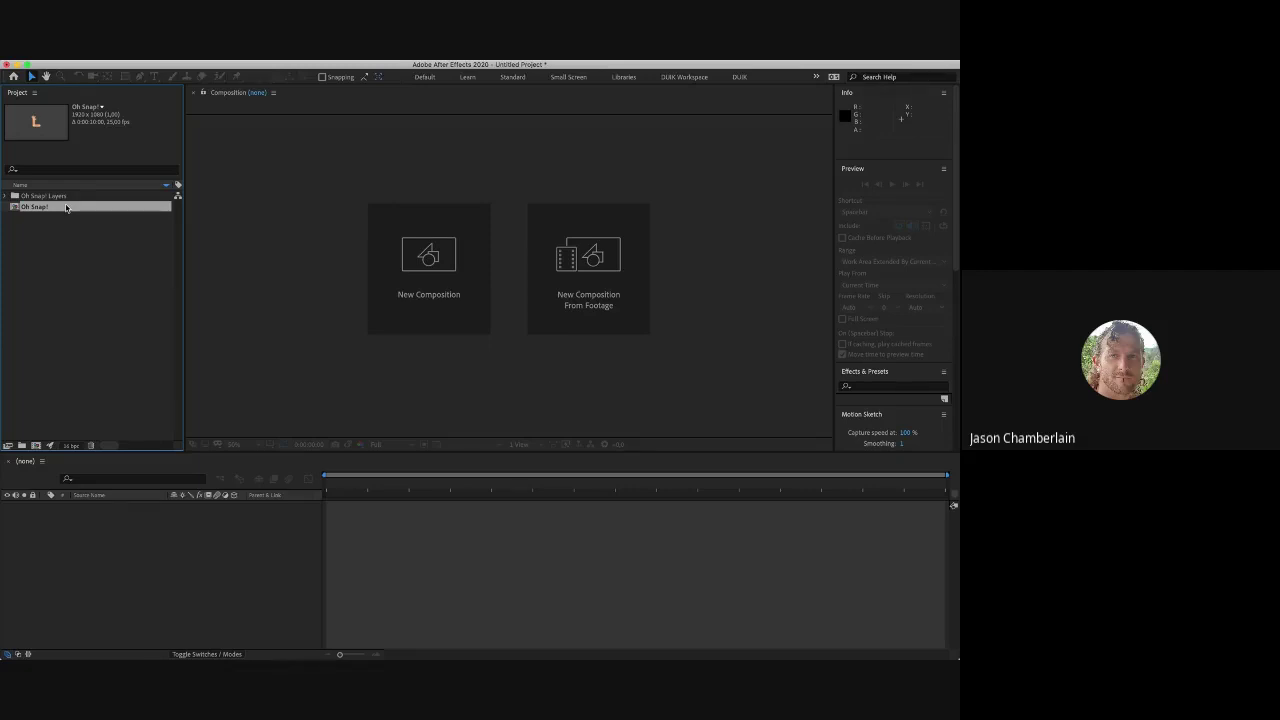
pyautogui.click(87, 258)
pyautogui.doubleClick(87, 258)
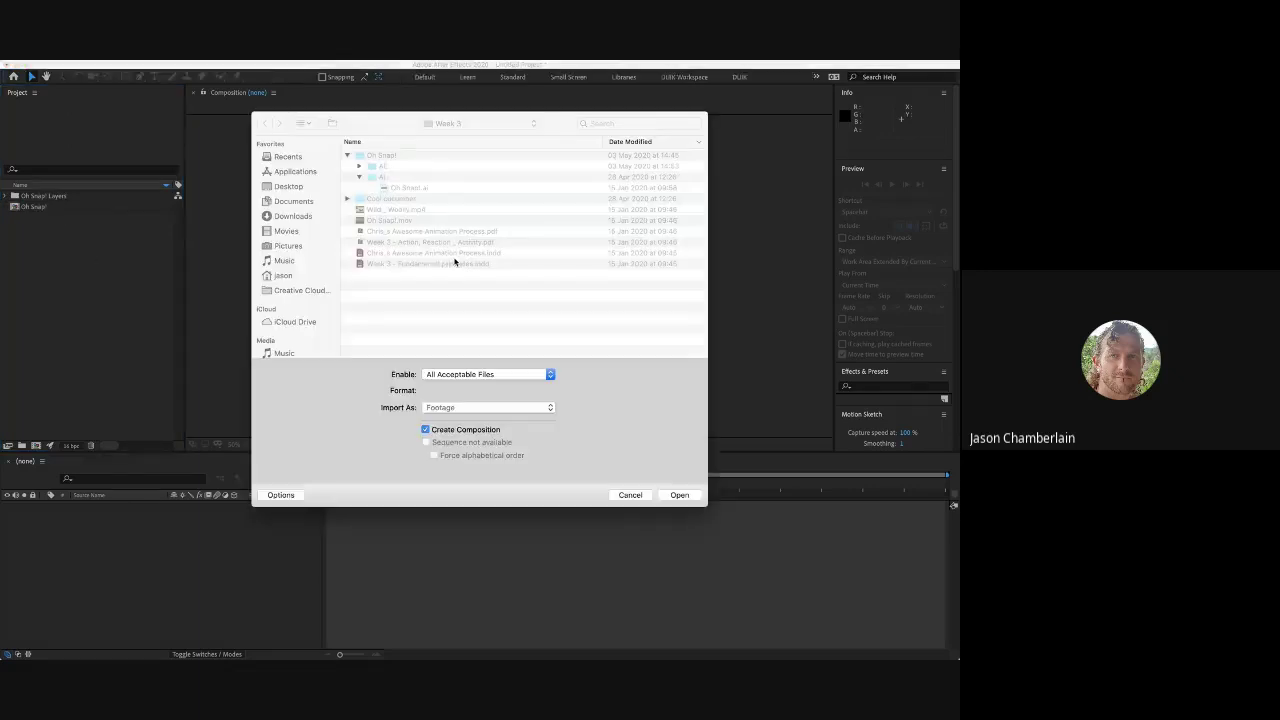
# Step: Import the Oh Snap!.mov reference video from Week 3, creating the Oh Snap! 2 composition
pyautogui.click(478, 123)
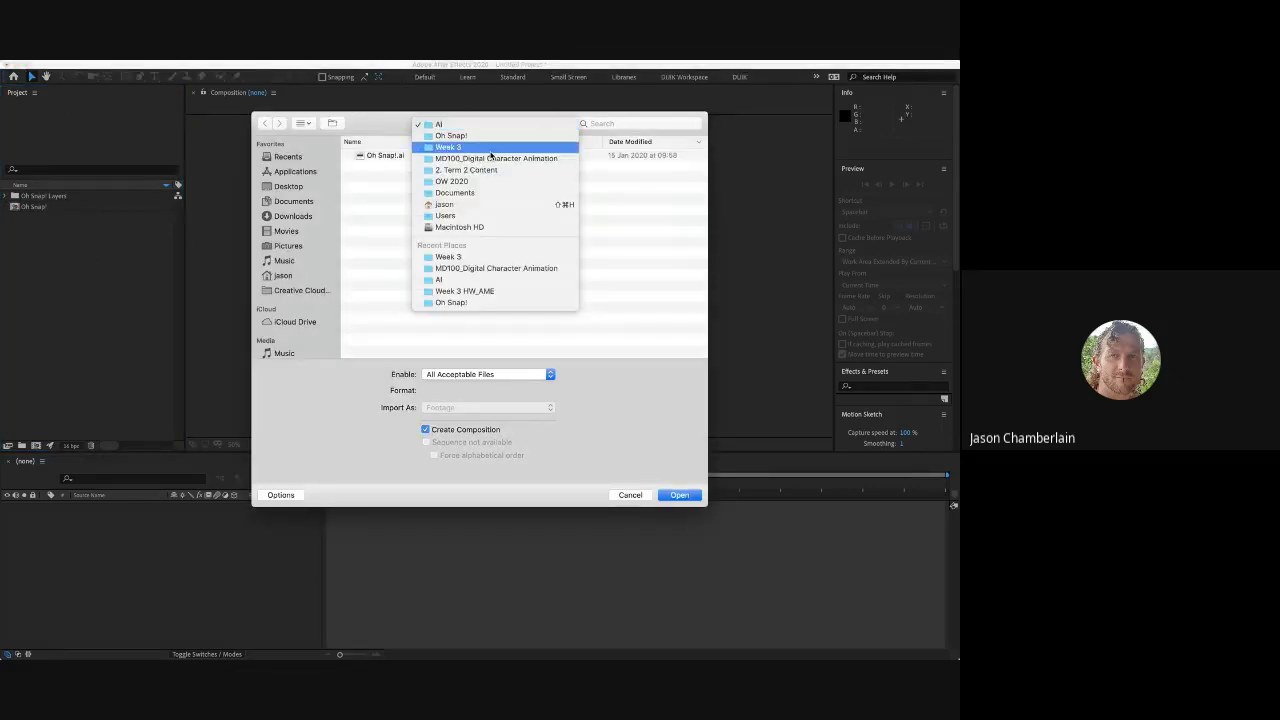
pyautogui.click(470, 140)
pyautogui.click(447, 220)
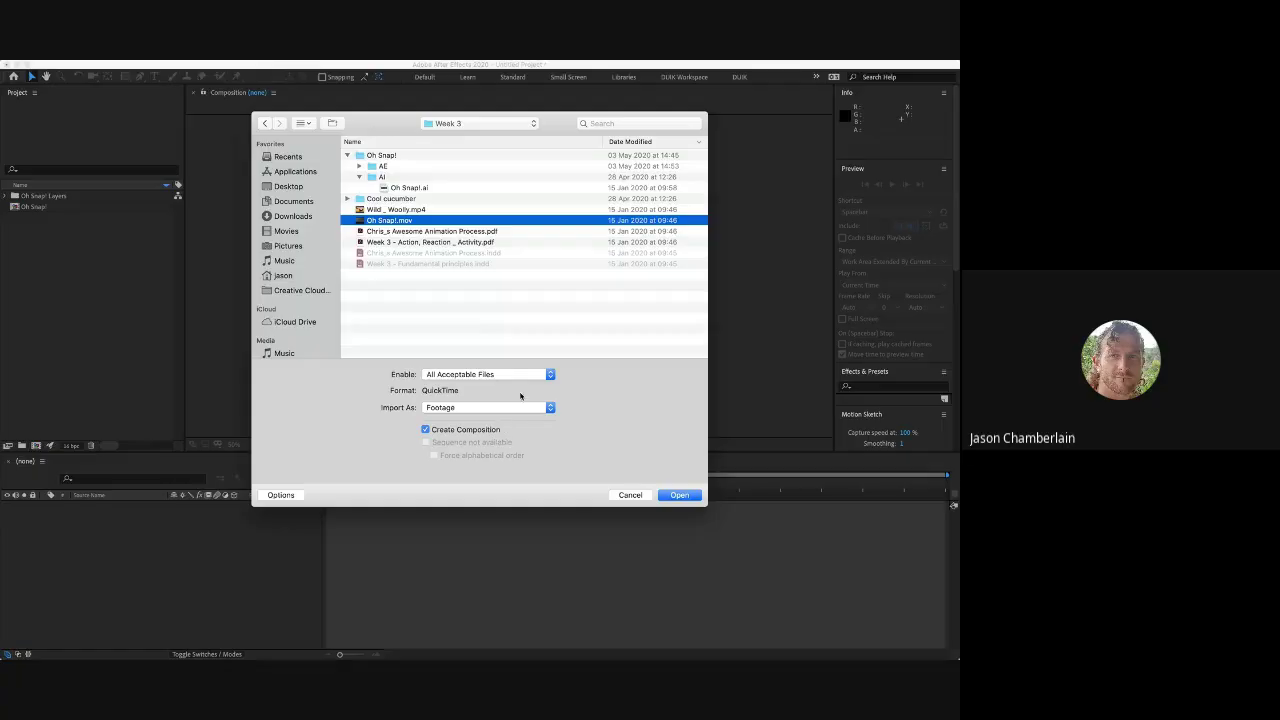
pyautogui.click(679, 495)
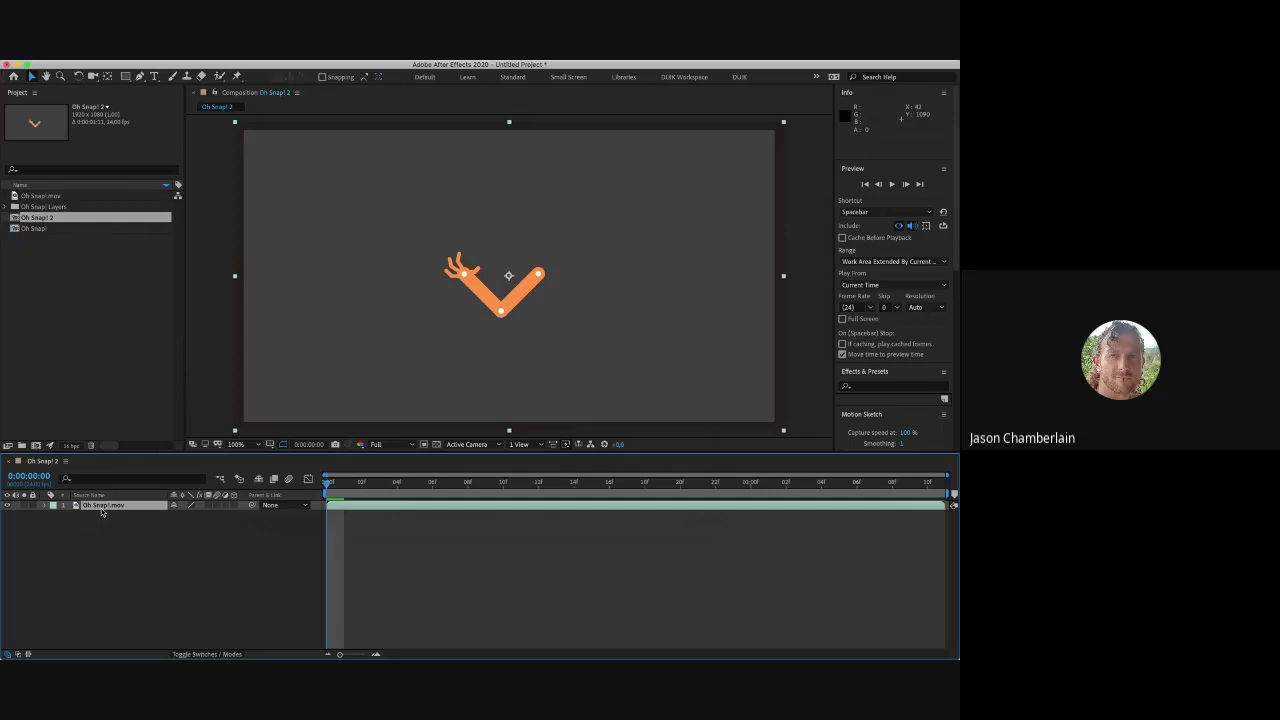
pyautogui.click(203, 367)
pyautogui.click(389, 511)
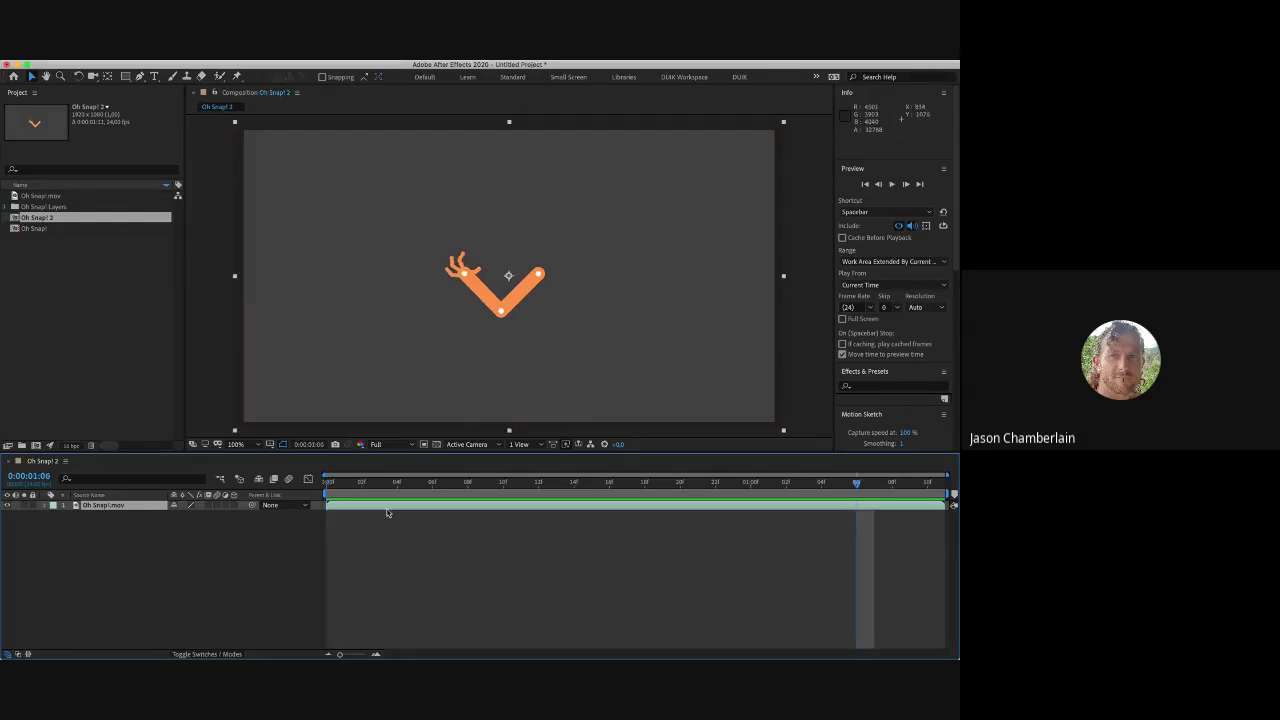
pyautogui.click(398, 482)
pyautogui.click(330, 484)
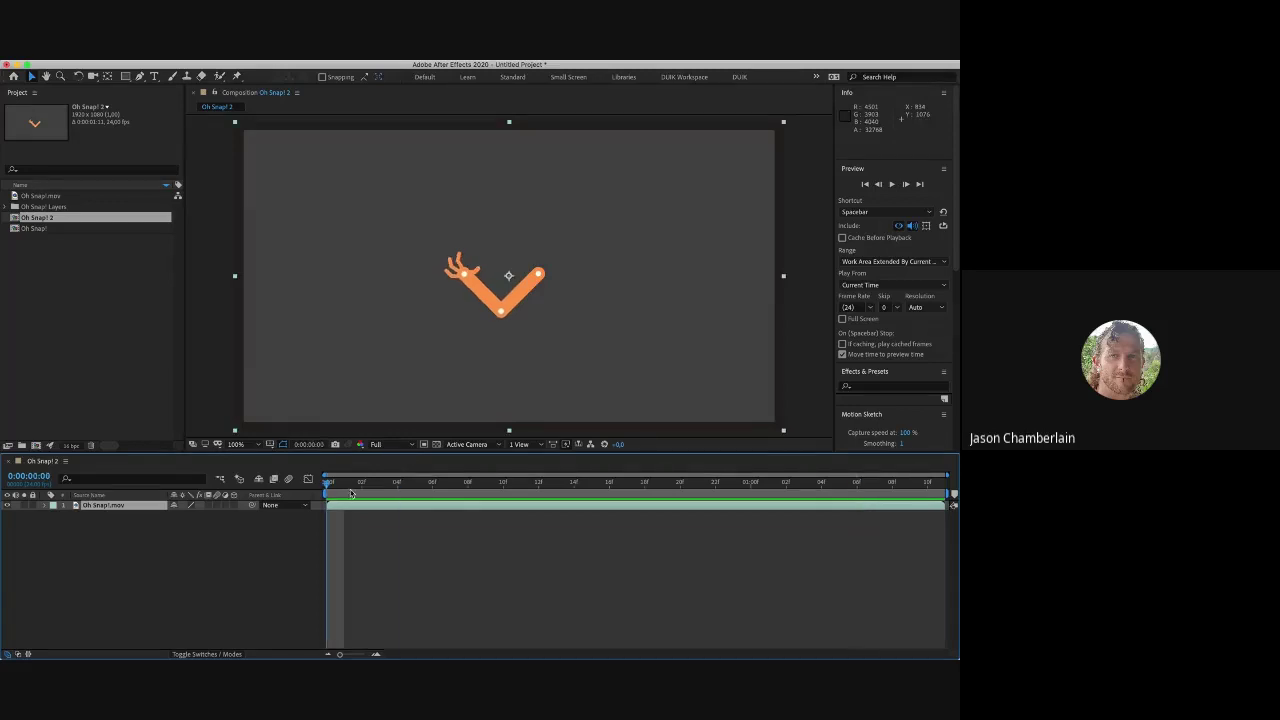
pyautogui.click(361, 484)
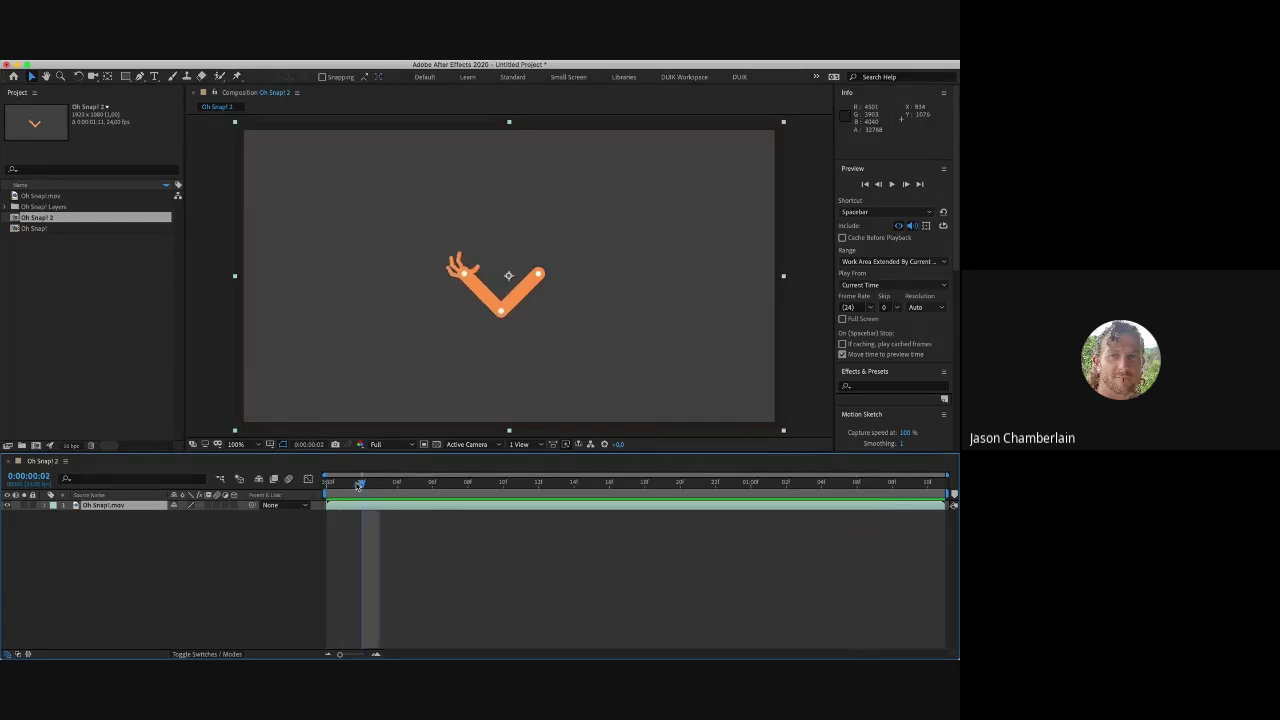
pyautogui.click(428, 484)
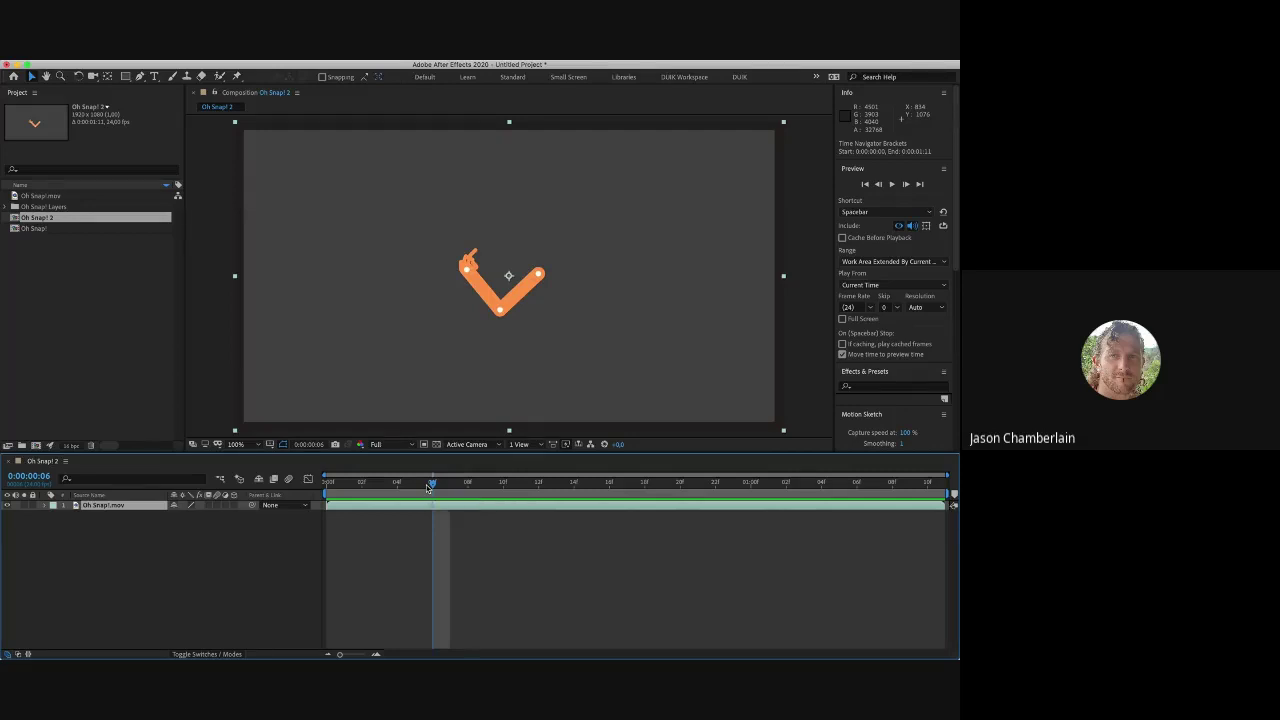
pyautogui.click(469, 484)
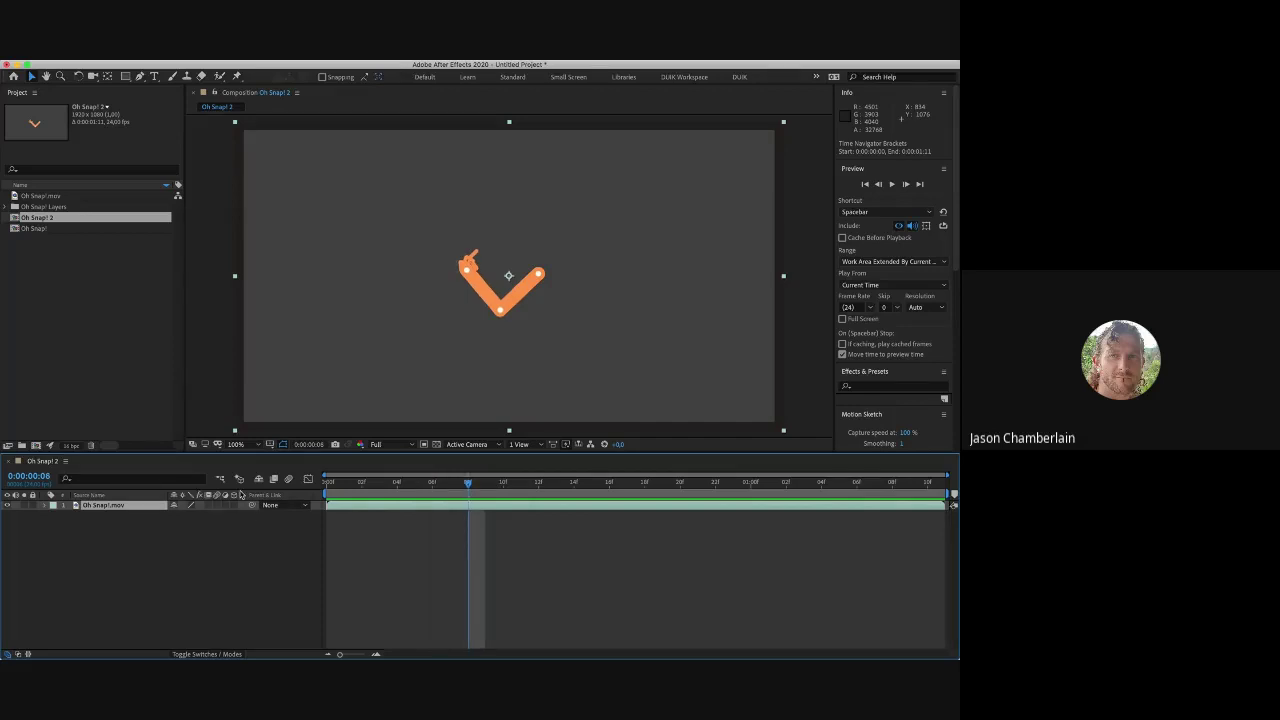
pyautogui.press('Home')
pyautogui.click(73, 305)
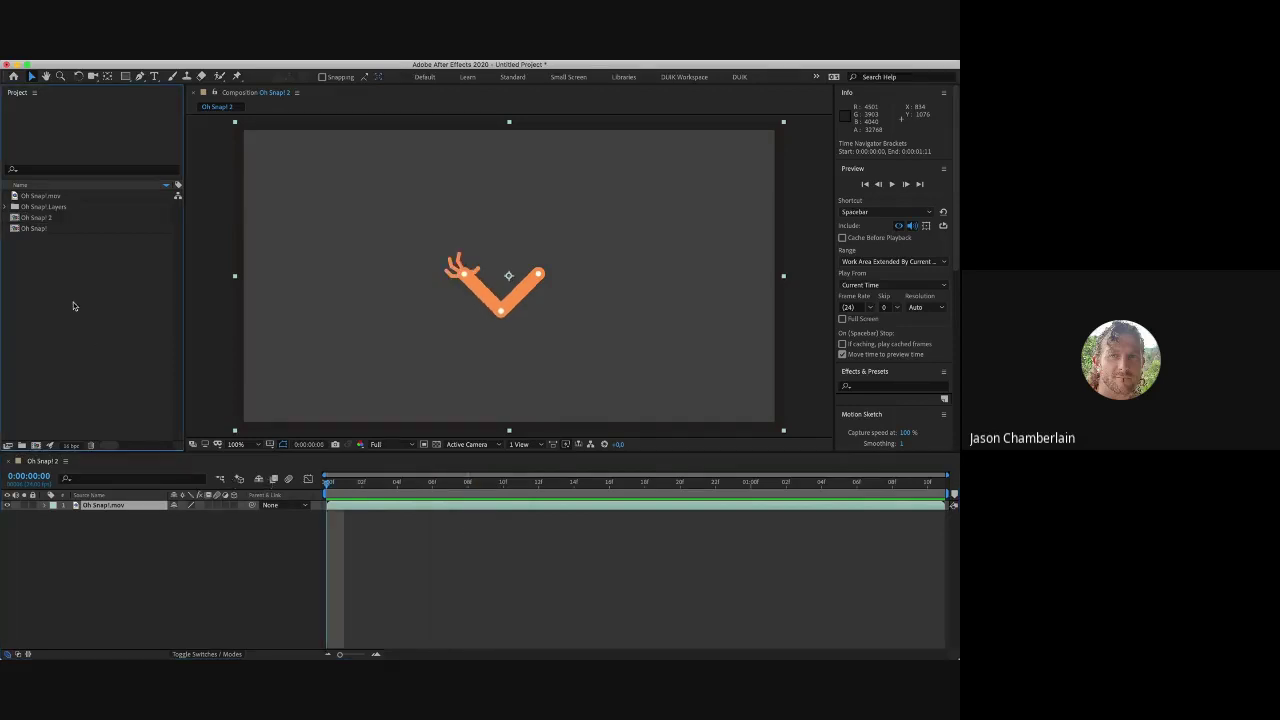
pyautogui.click(49, 232)
# Step: Open the Oh Snap! composition and review its 13 arm layers
pyautogui.doubleClick(60, 229)
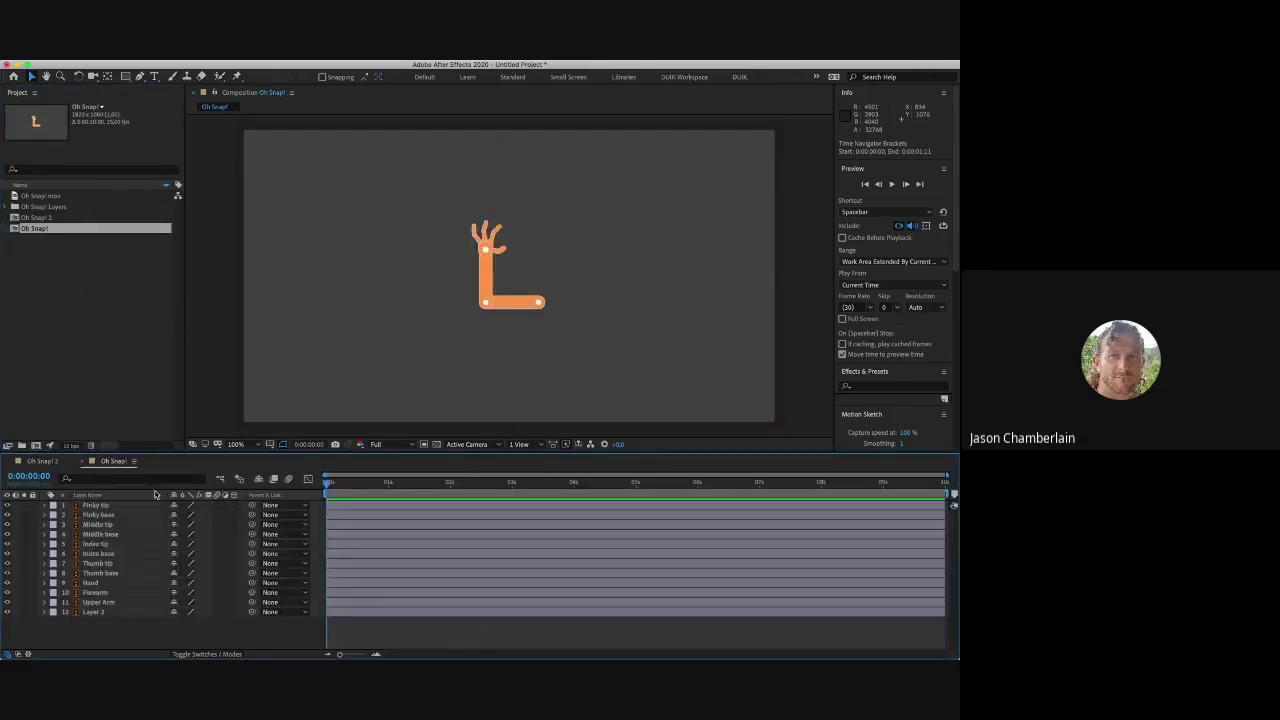
pyautogui.moveTo(117, 630); pyautogui.dragTo(162, 485)
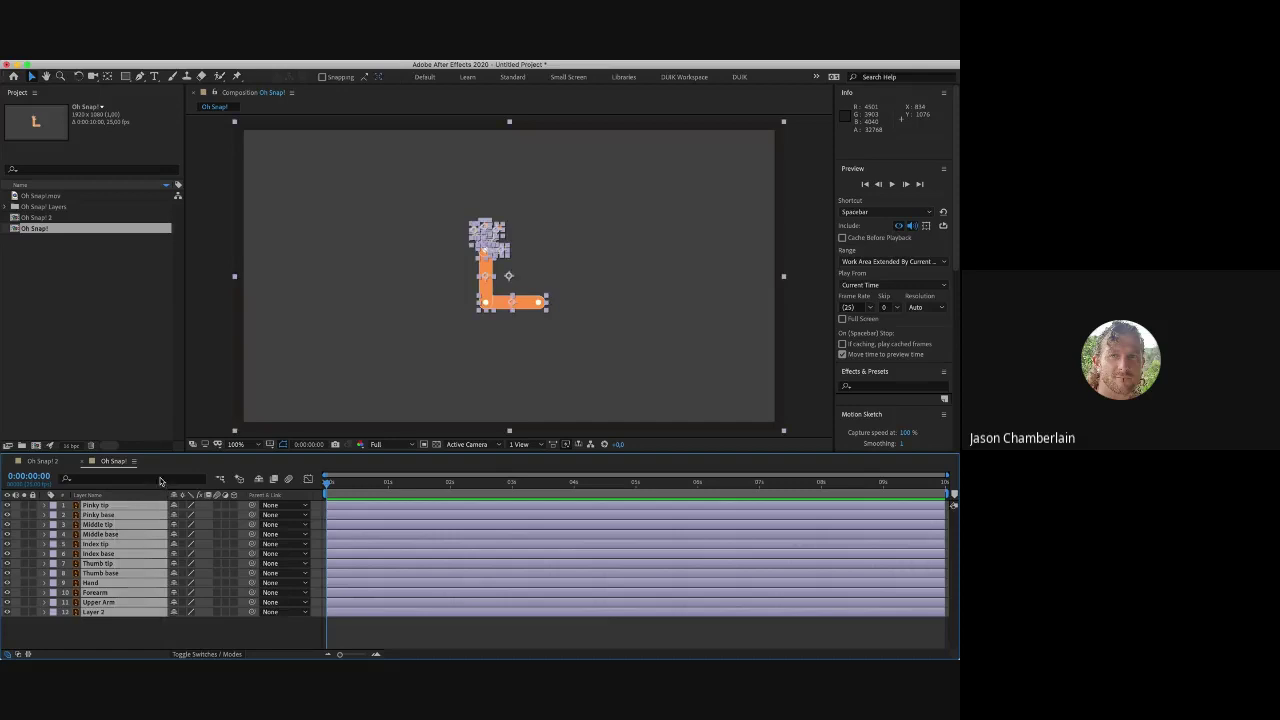
pyautogui.click(143, 640)
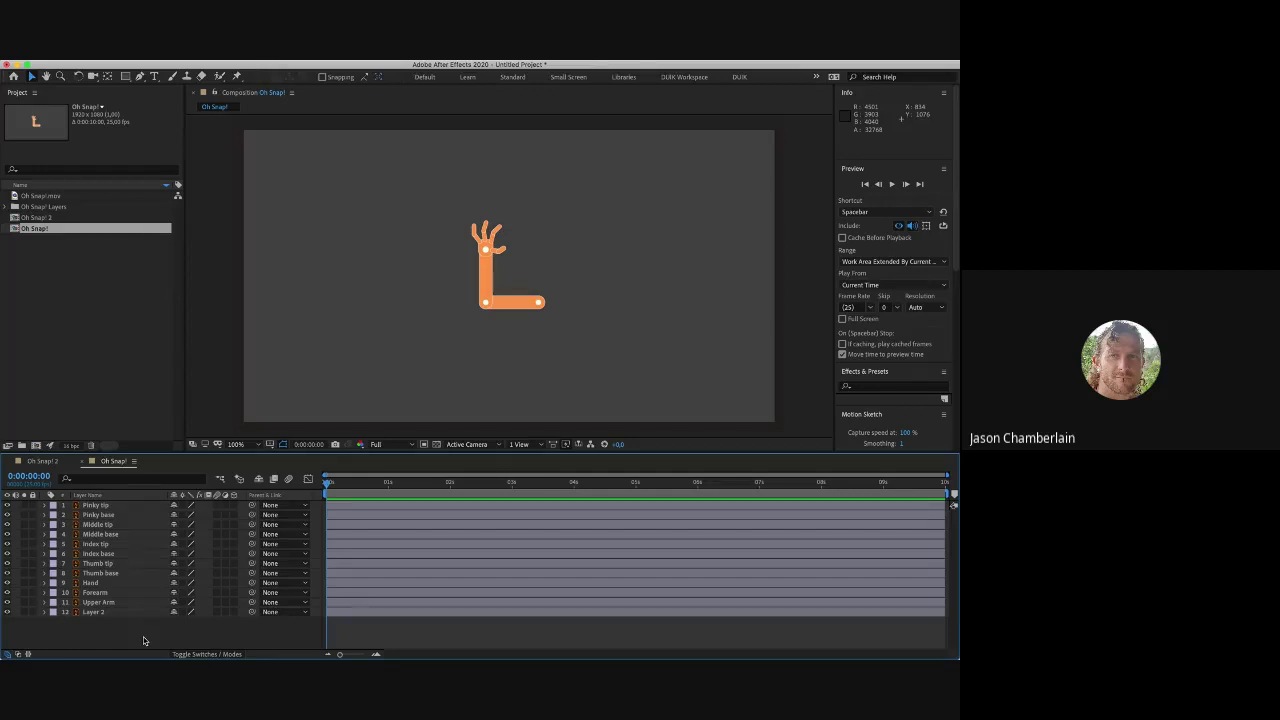
# Step: Lock Layer 2 so only the arm and finger layers stay editable
pyautogui.click(121, 612)
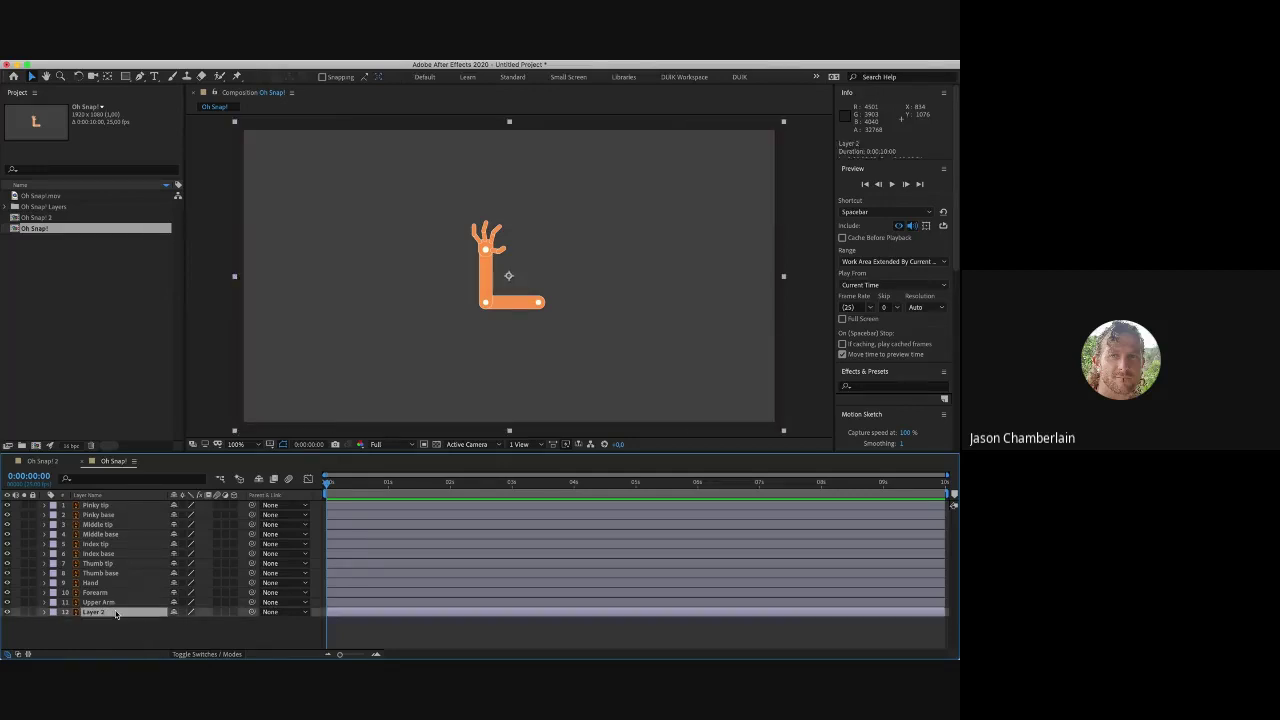
pyautogui.click(32, 611)
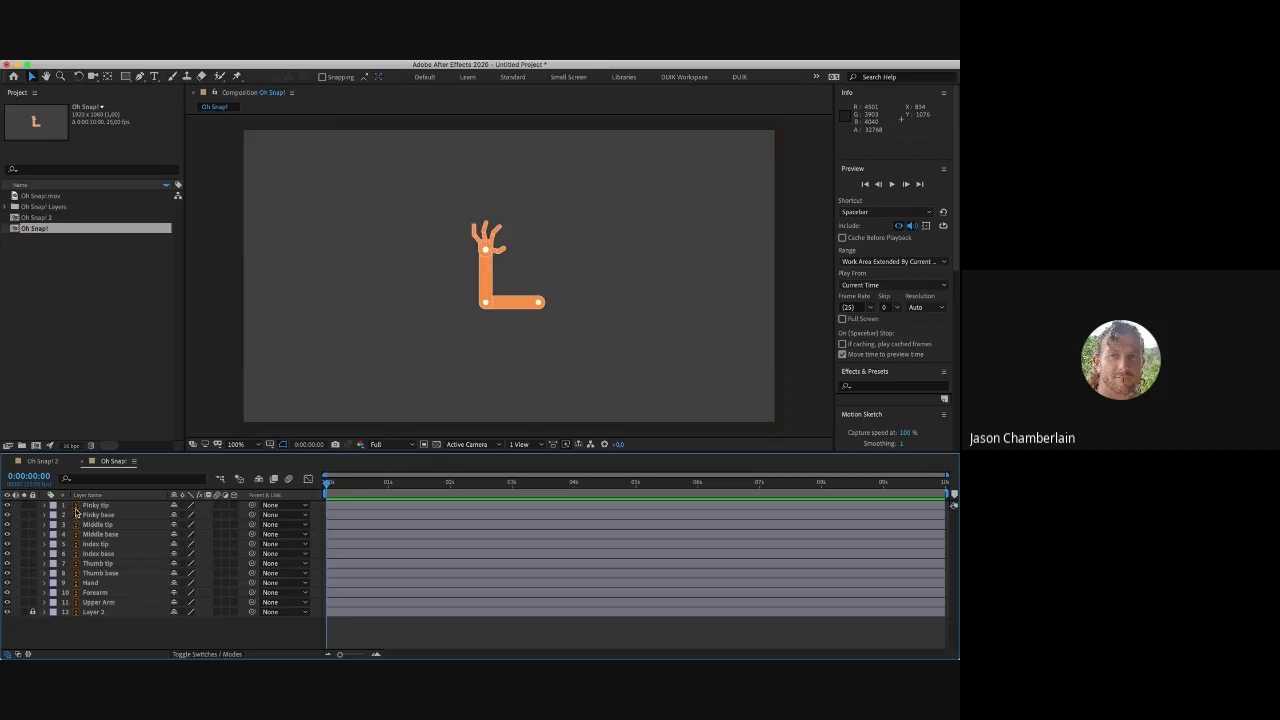
pyautogui.click(82, 507)
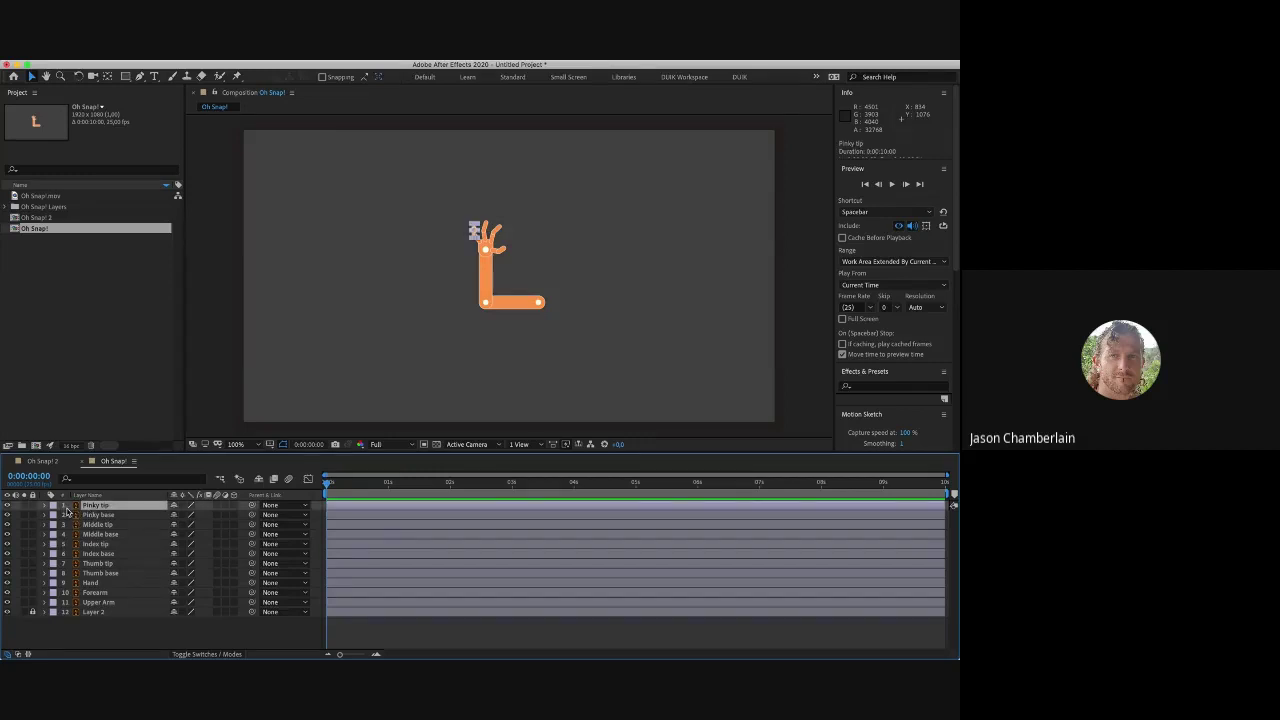
# Step: Label the Pinky, Middle, Index and Thumb tip layers Yellow
pyautogui.click(108, 515)
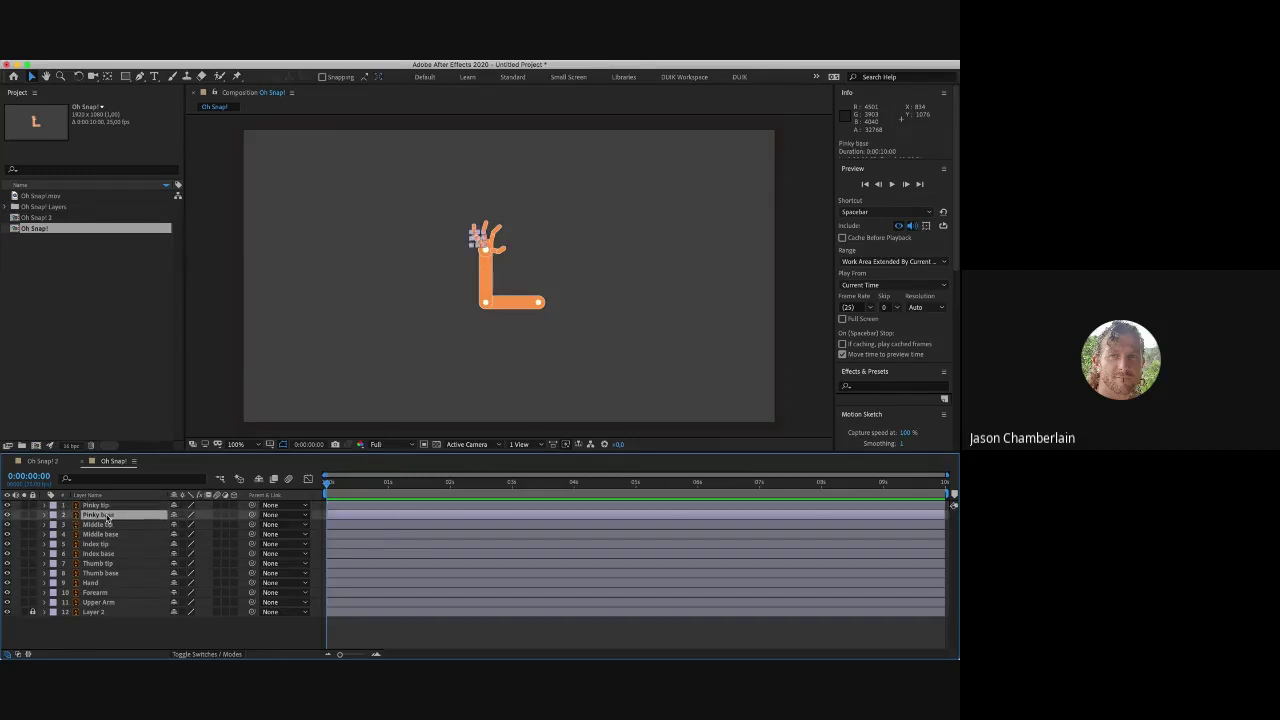
pyautogui.click(111, 527)
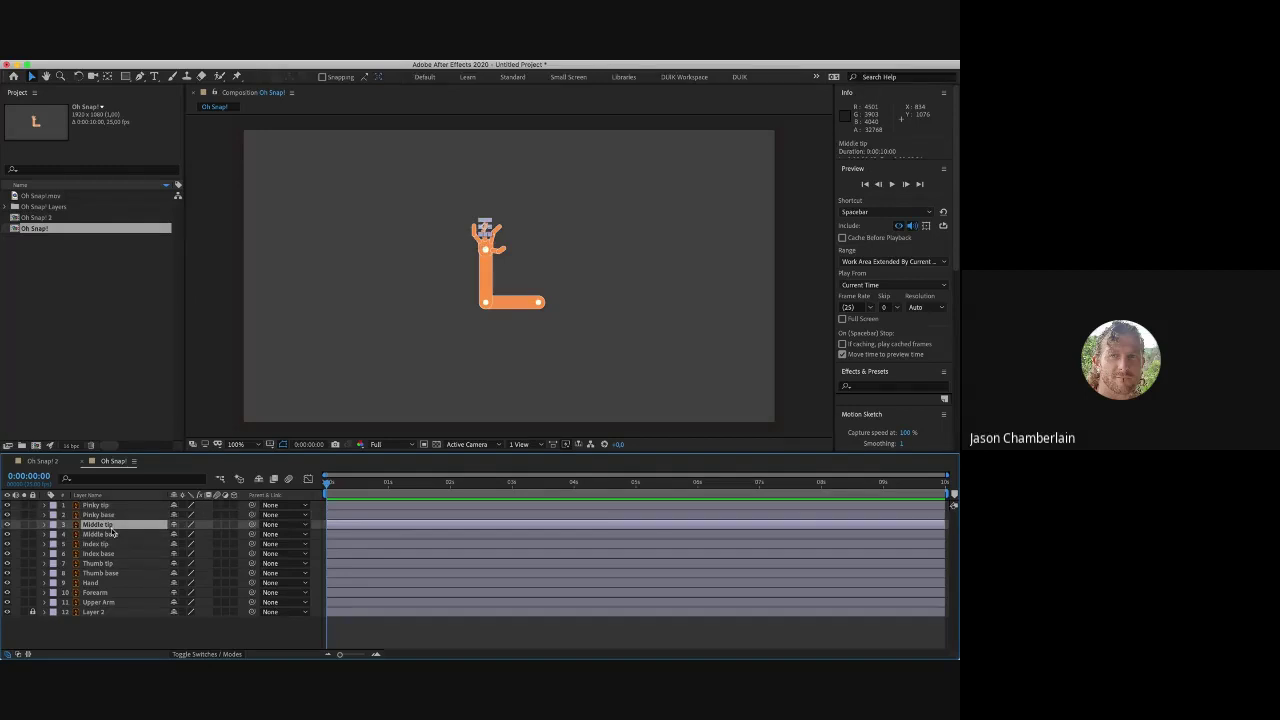
pyautogui.click(299, 343)
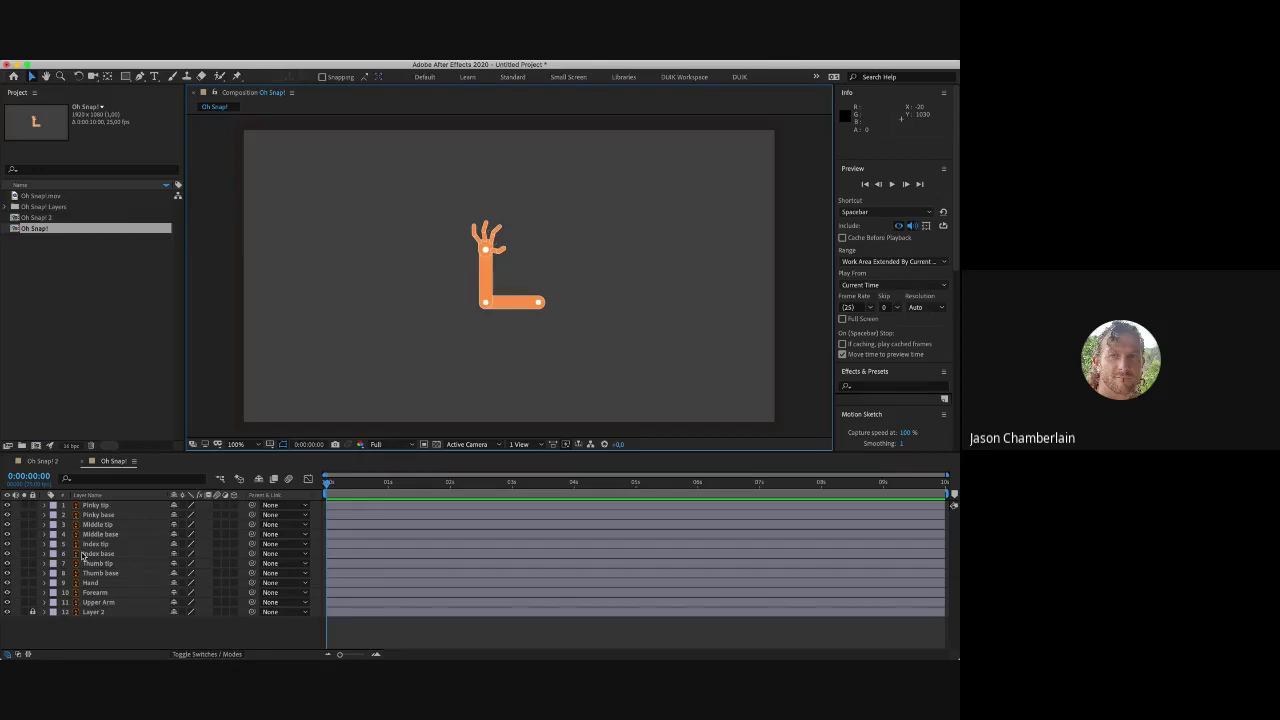
pyautogui.click(120, 507)
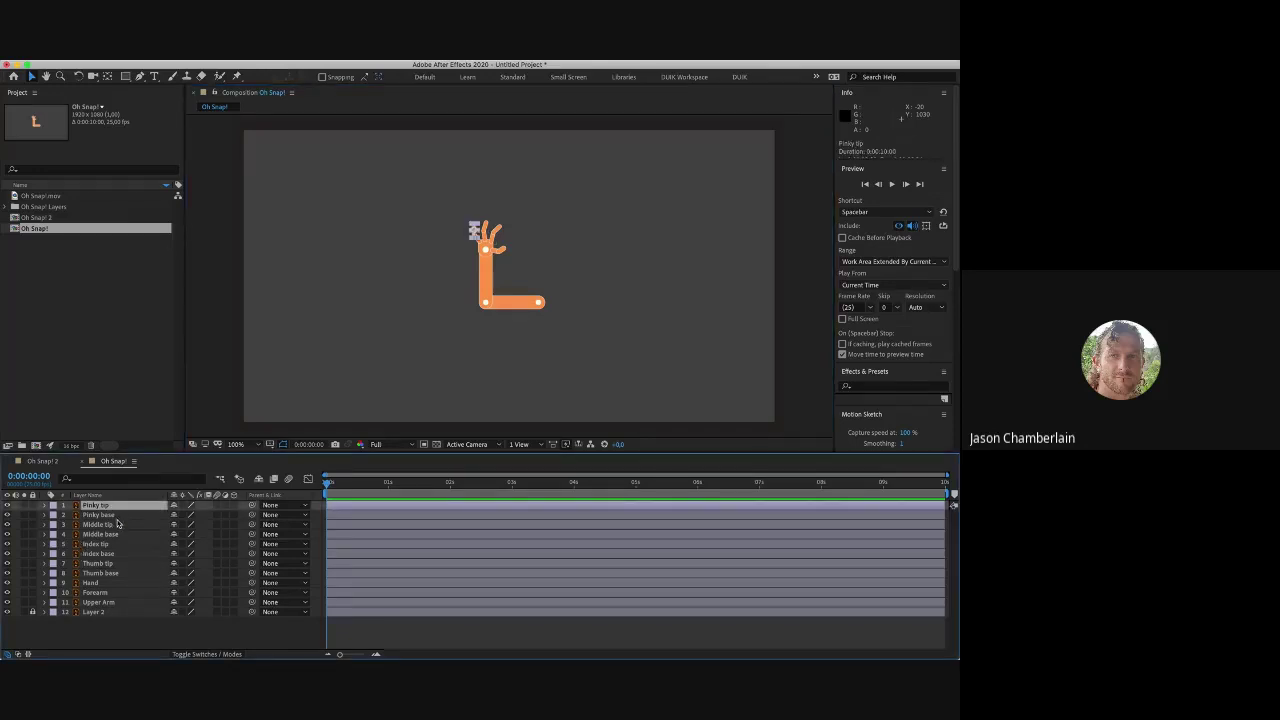
pyautogui.keyDown('super'); pyautogui.click(119, 525); pyautogui.keyUp('super')
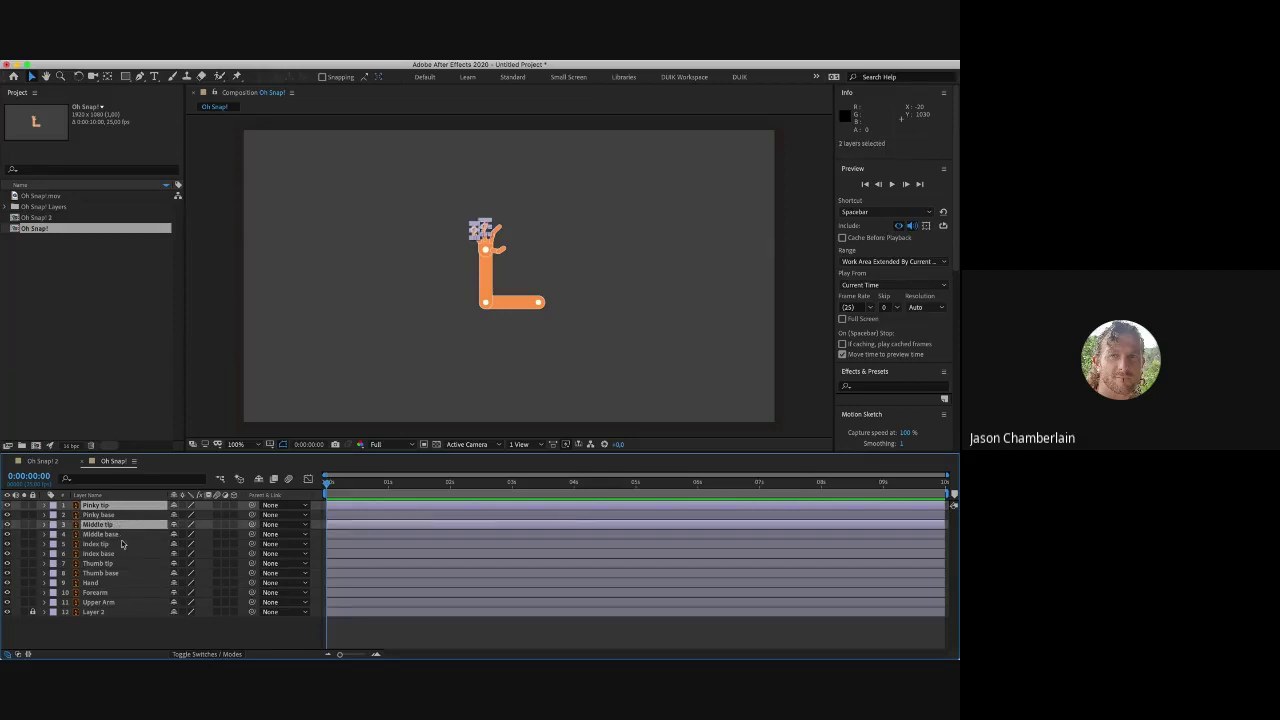
pyautogui.keyDown('super'); pyautogui.click(124, 545); pyautogui.keyUp('super')
pyautogui.keyDown('super'); pyautogui.click(125, 565); pyautogui.keyUp('super')
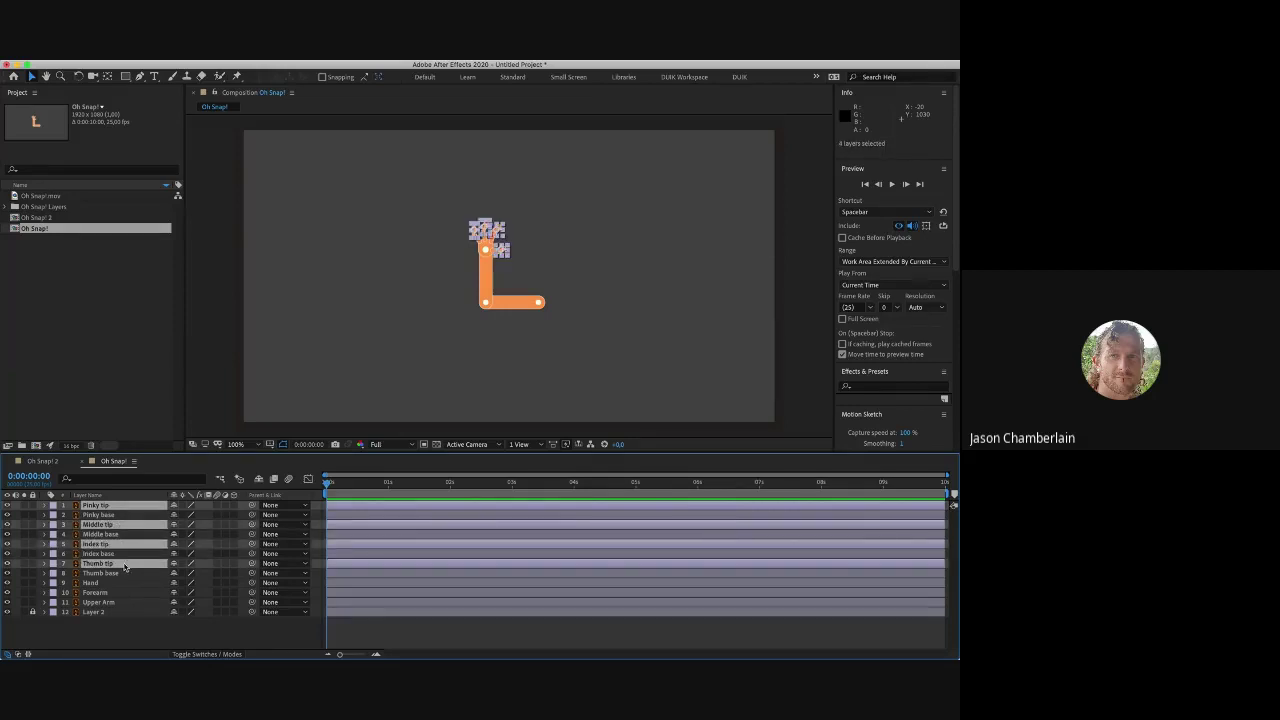
pyautogui.click(52, 566)
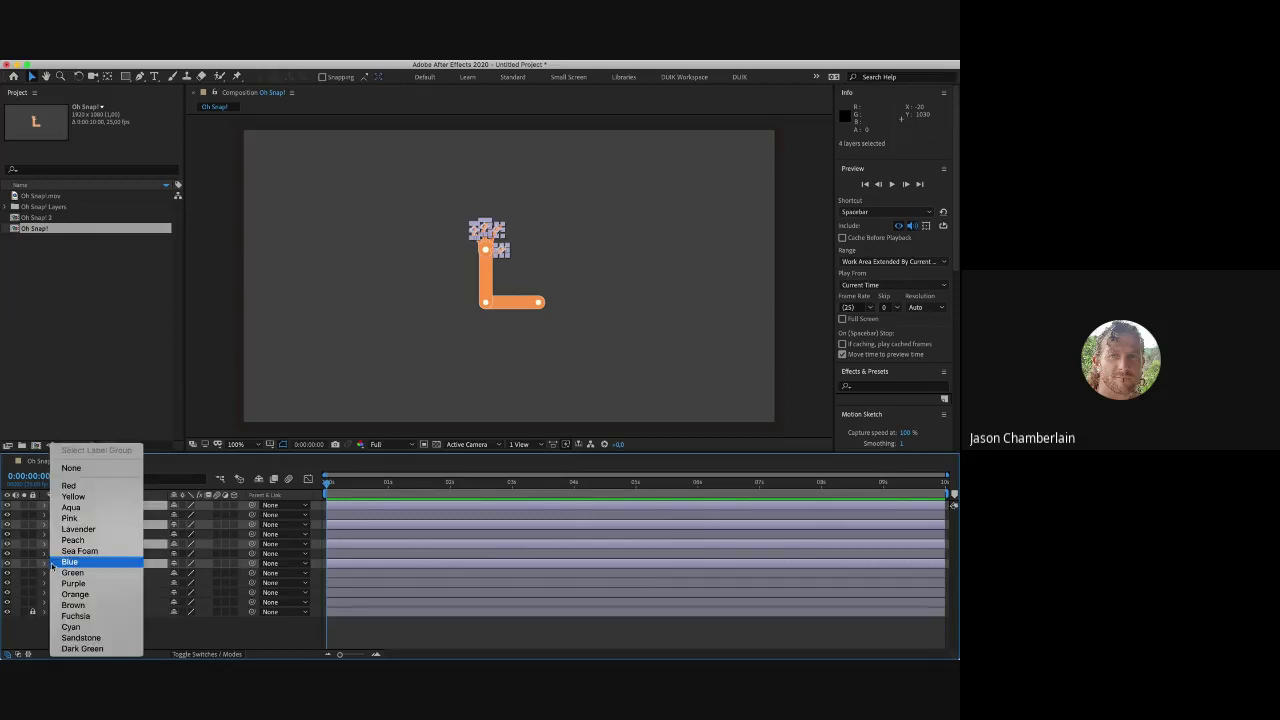
pyautogui.click(88, 496)
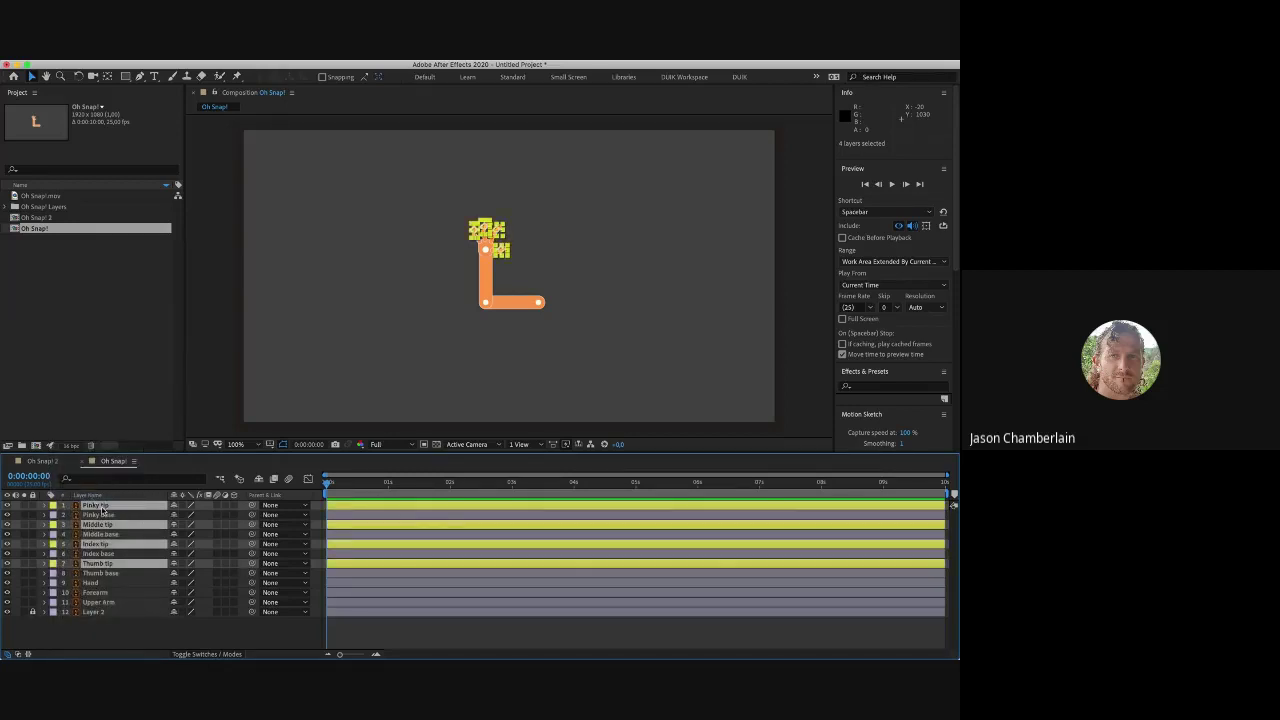
# Step: Label the four finger-base layers and the Hand layer Red
pyautogui.click(104, 515)
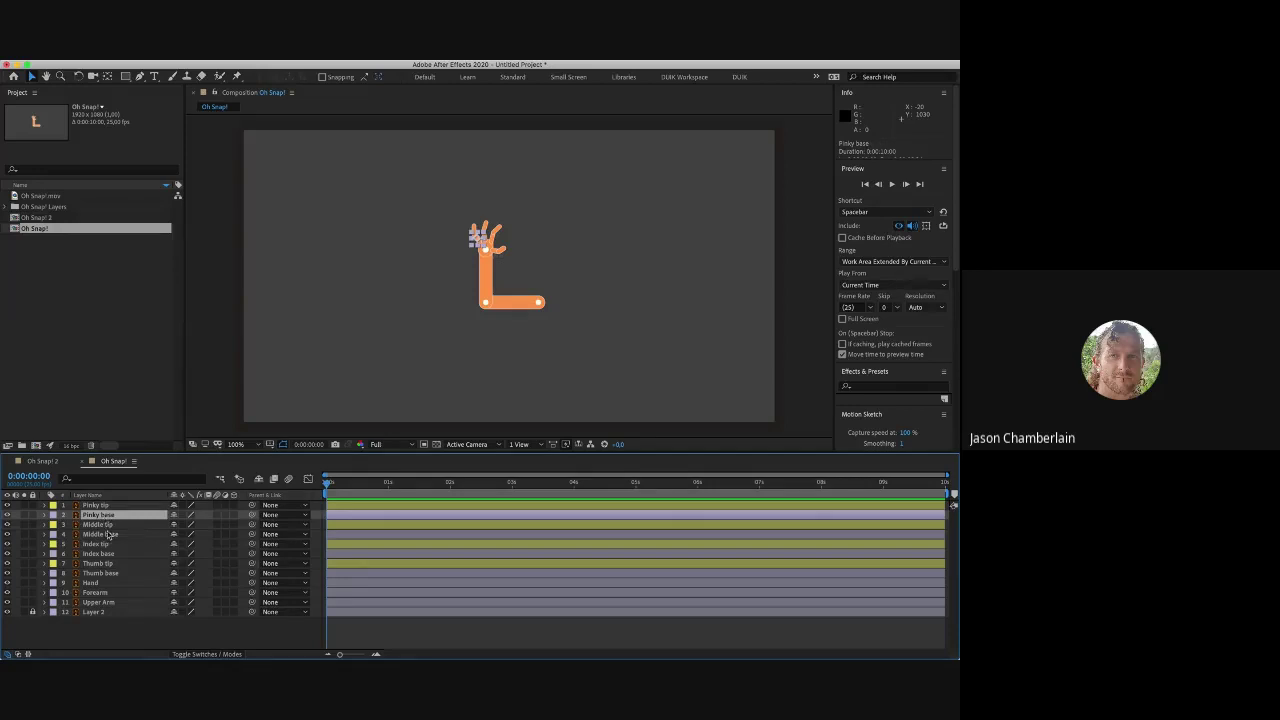
pyautogui.keyDown('ctrl'); pyautogui.click(105, 534); pyautogui.keyUp('ctrl')
pyautogui.keyDown('ctrl'); pyautogui.click(106, 553); pyautogui.keyUp('ctrl')
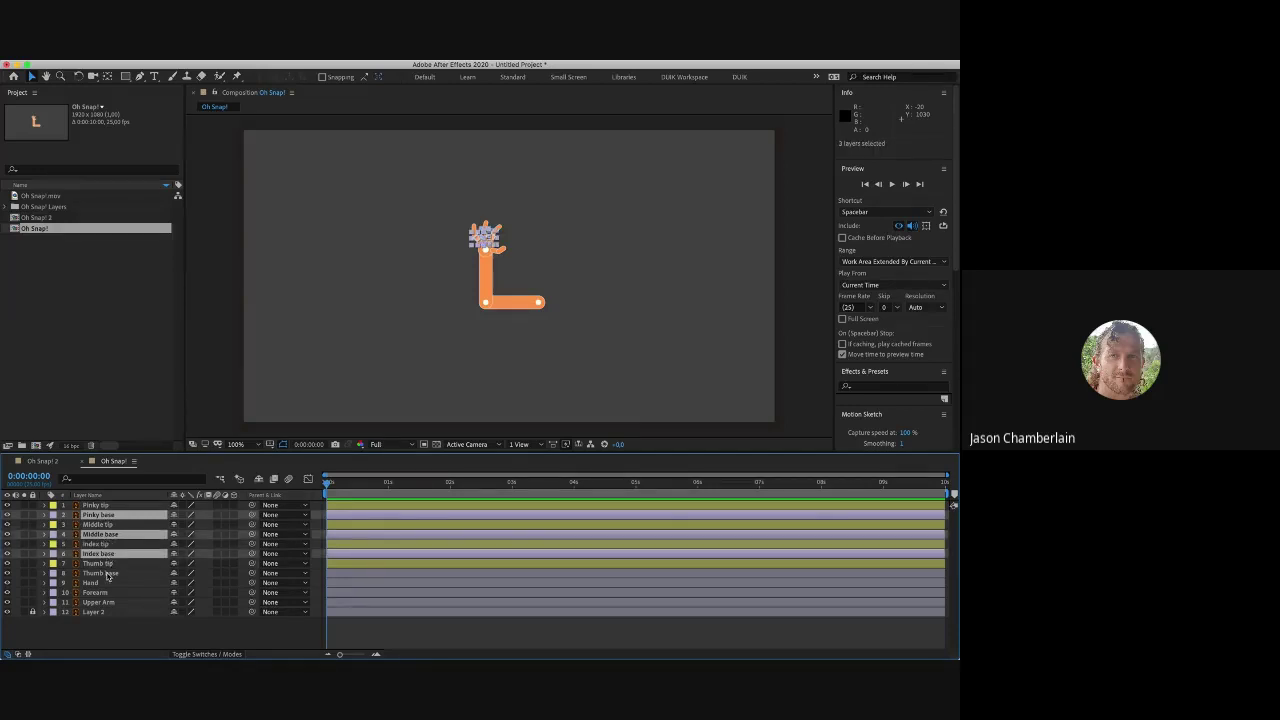
pyautogui.keyDown('ctrl'); pyautogui.click(108, 573); pyautogui.keyUp('ctrl')
pyautogui.keyDown('ctrl'); pyautogui.click(110, 583); pyautogui.keyUp('ctrl')
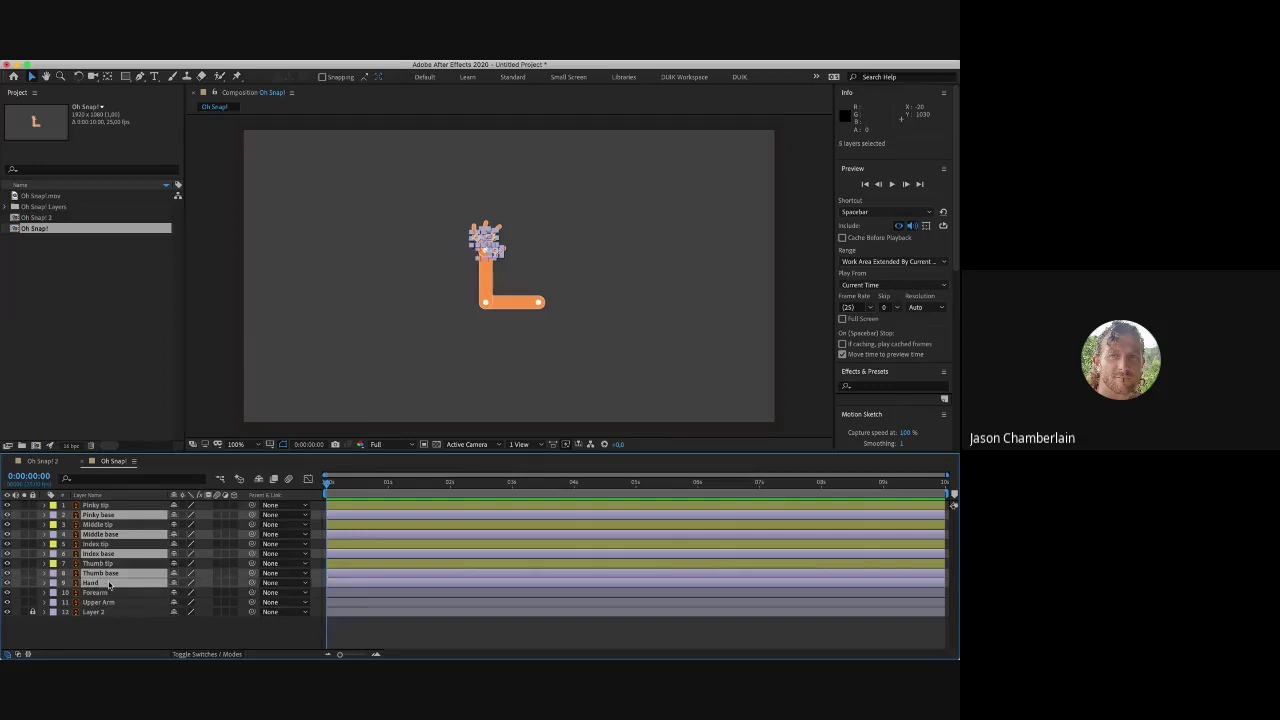
pyautogui.click(53, 583)
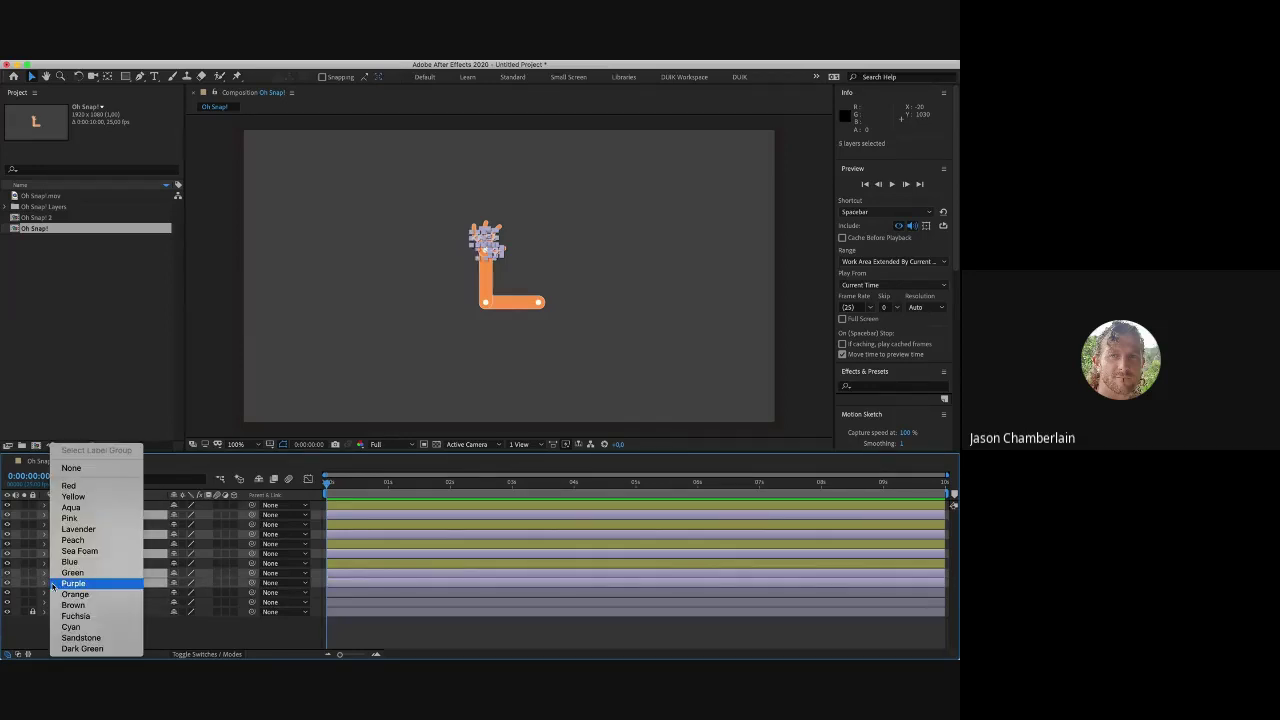
pyautogui.click(85, 485)
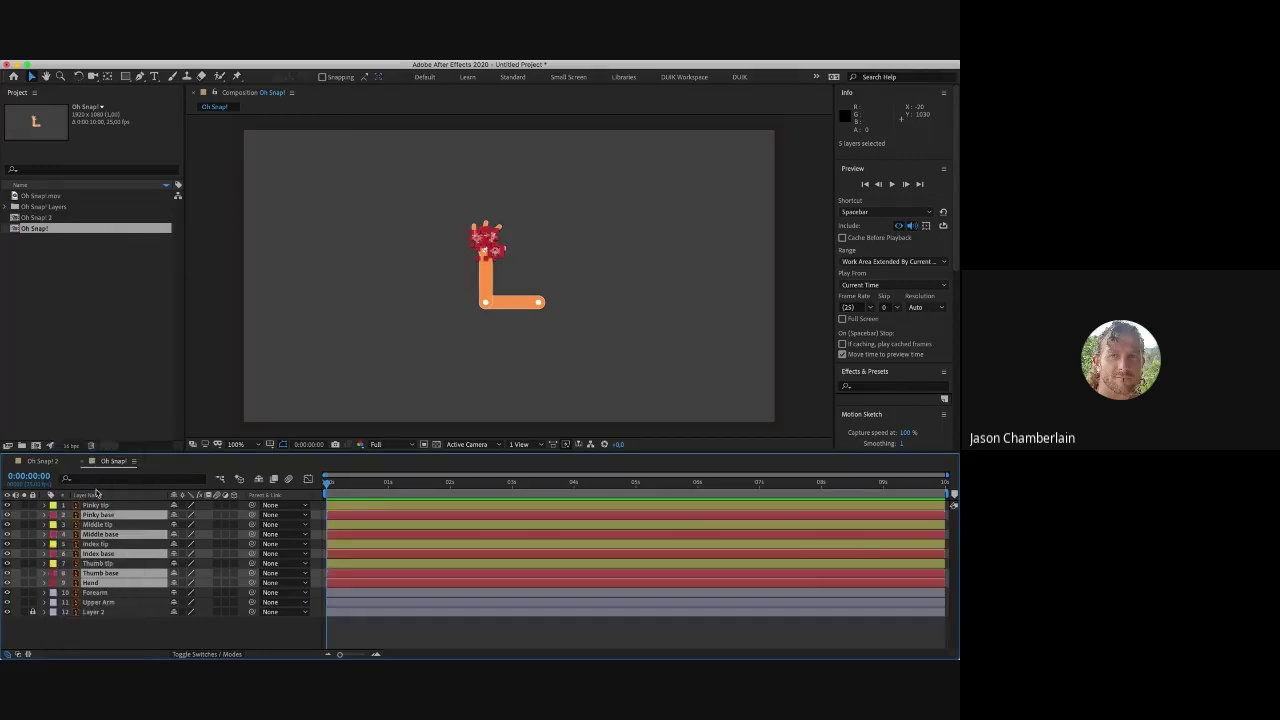
# Step: Label the Forearm and Upper Arm layers Cyan
pyautogui.click(115, 594)
pyautogui.keyDown('shift'); pyautogui.click(115, 604); pyautogui.keyUp('shift')
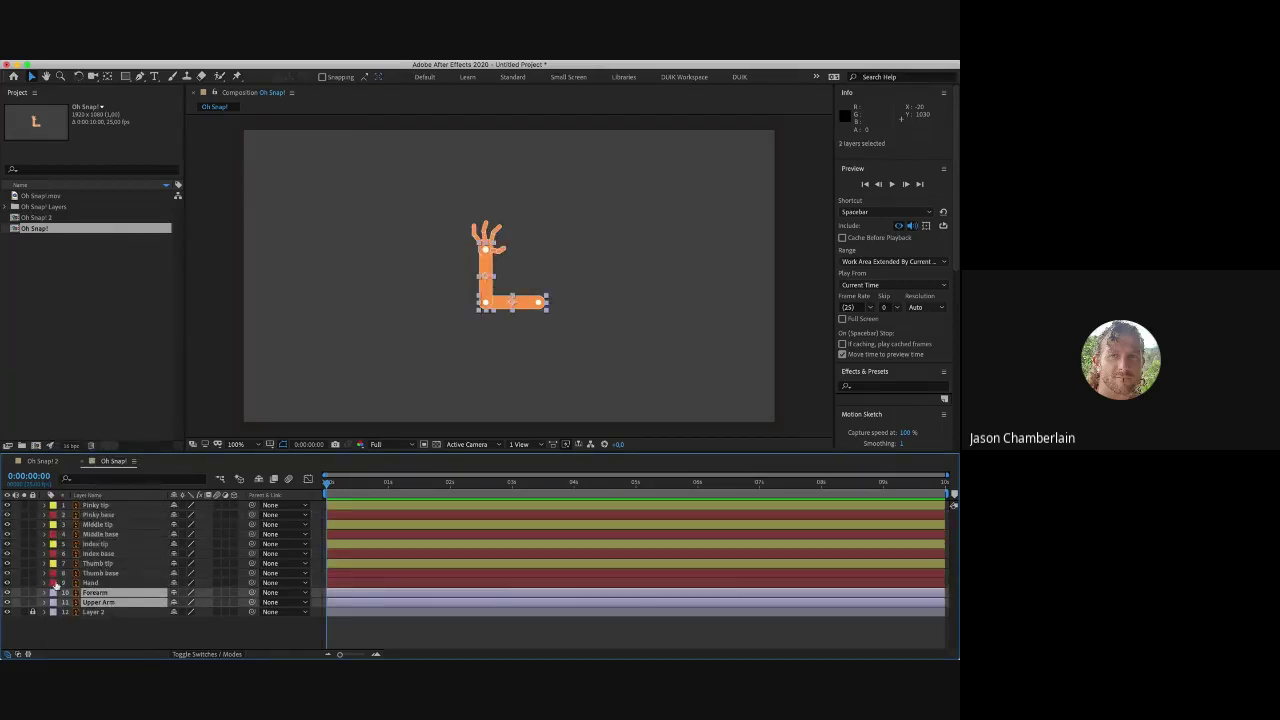
pyautogui.click(54, 594)
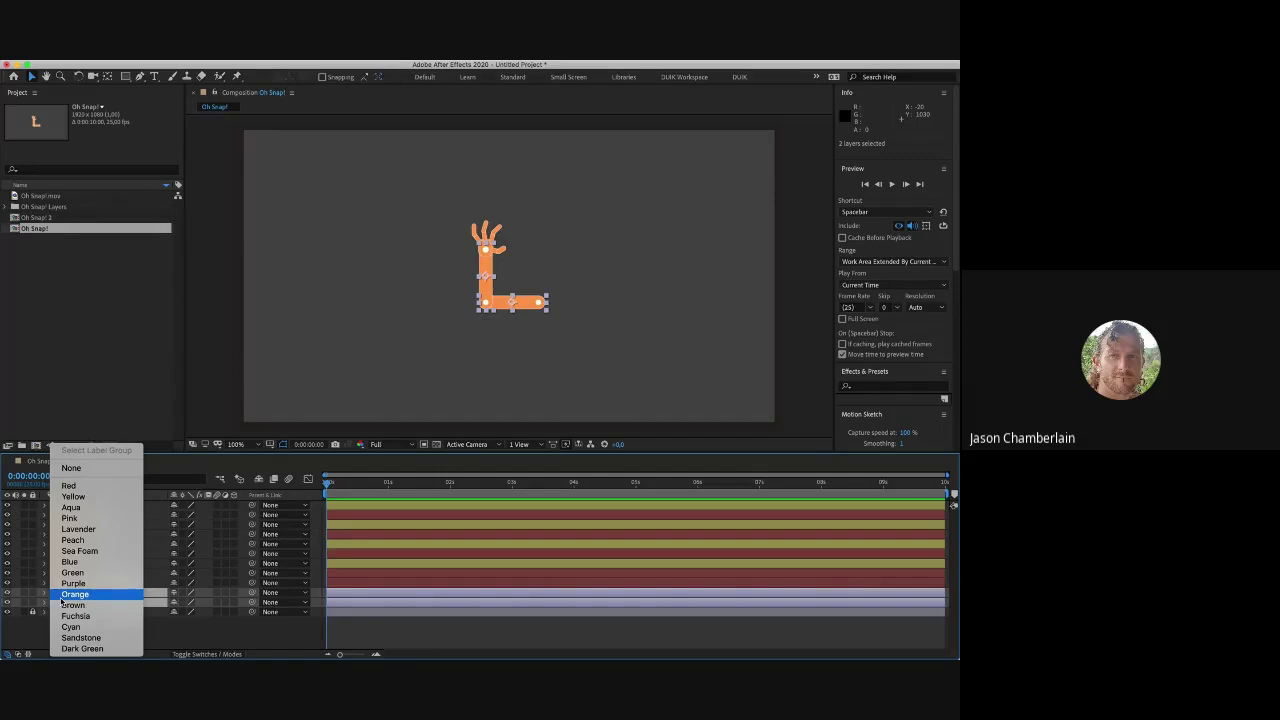
pyautogui.click(62, 595)
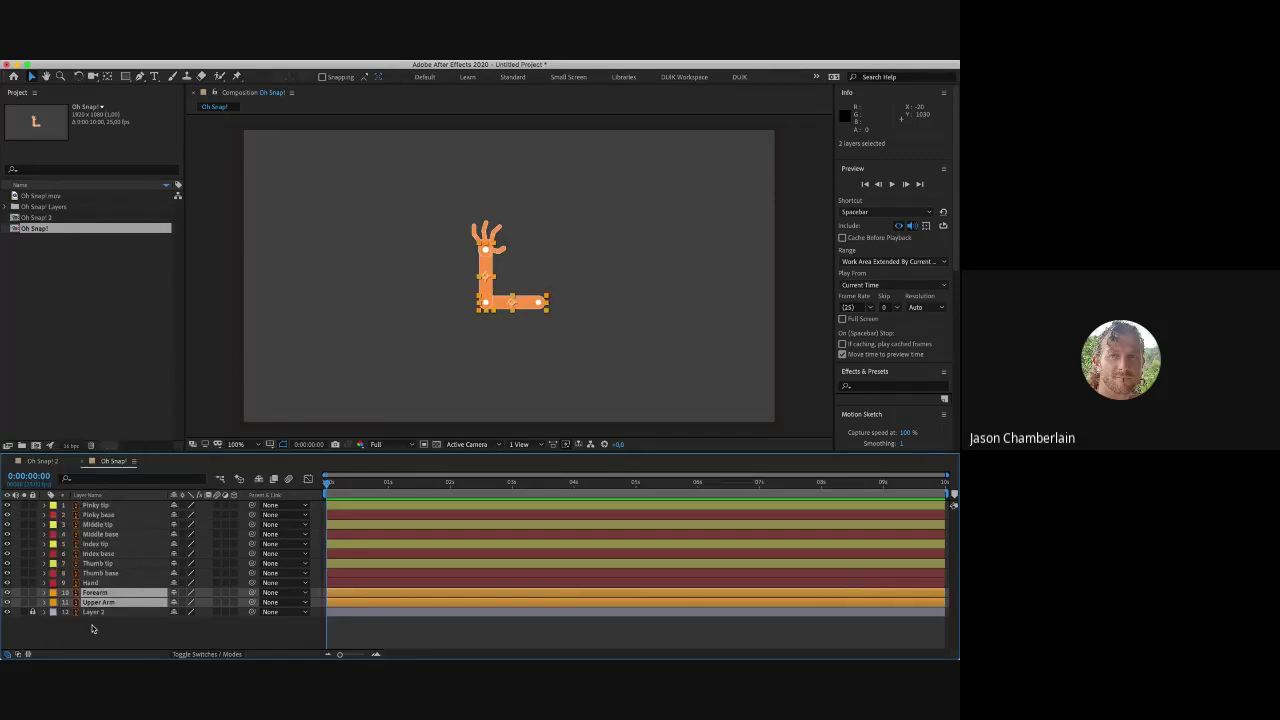
pyautogui.click(54, 594)
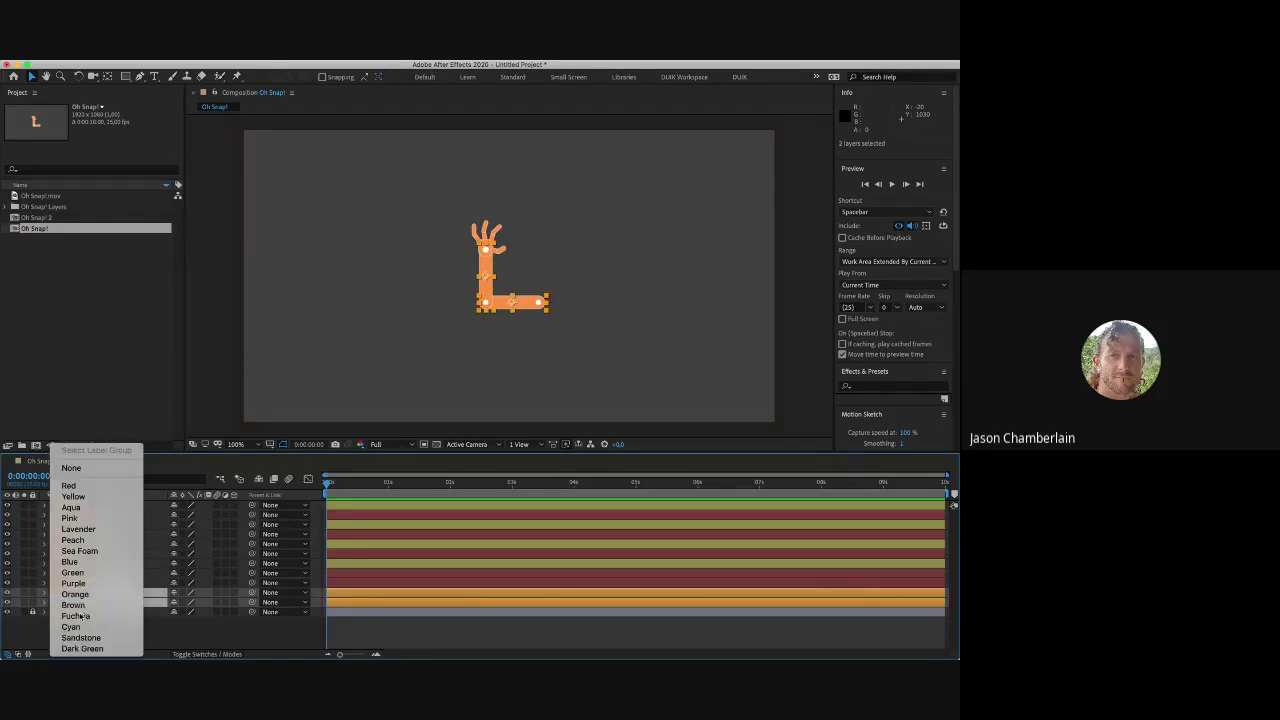
pyautogui.click(75, 616)
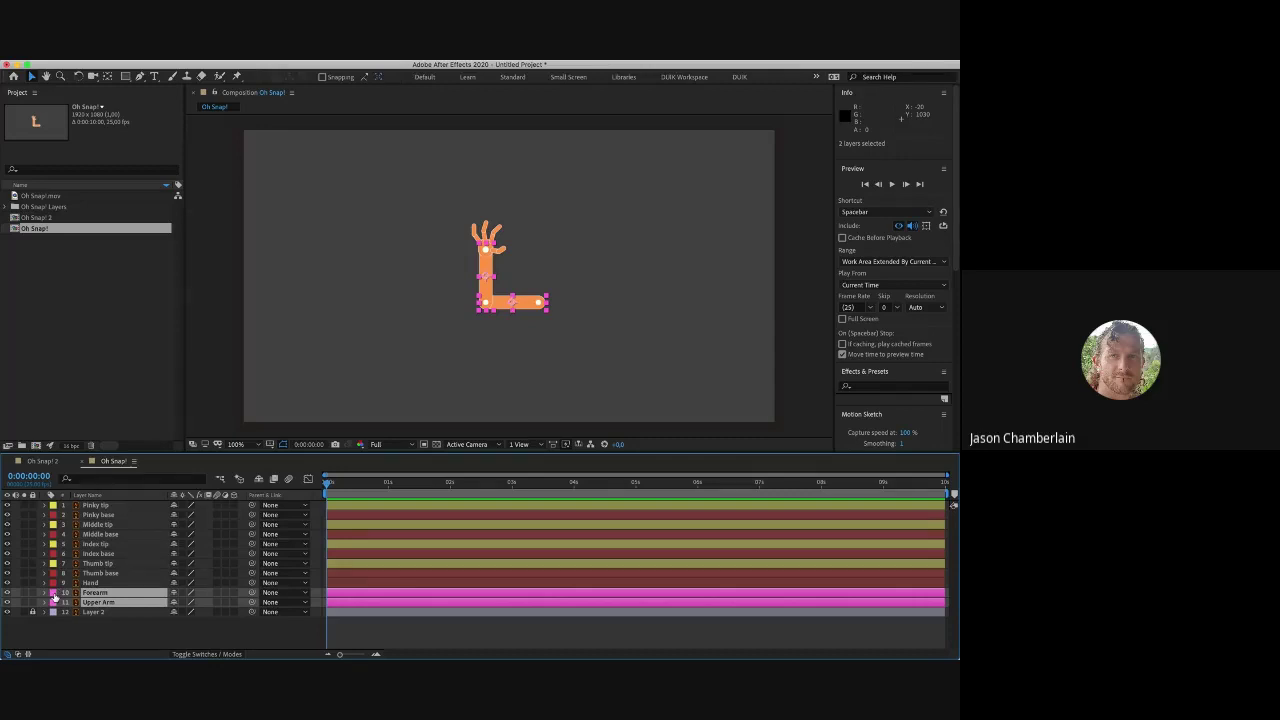
pyautogui.click(54, 594)
pyautogui.click(80, 627)
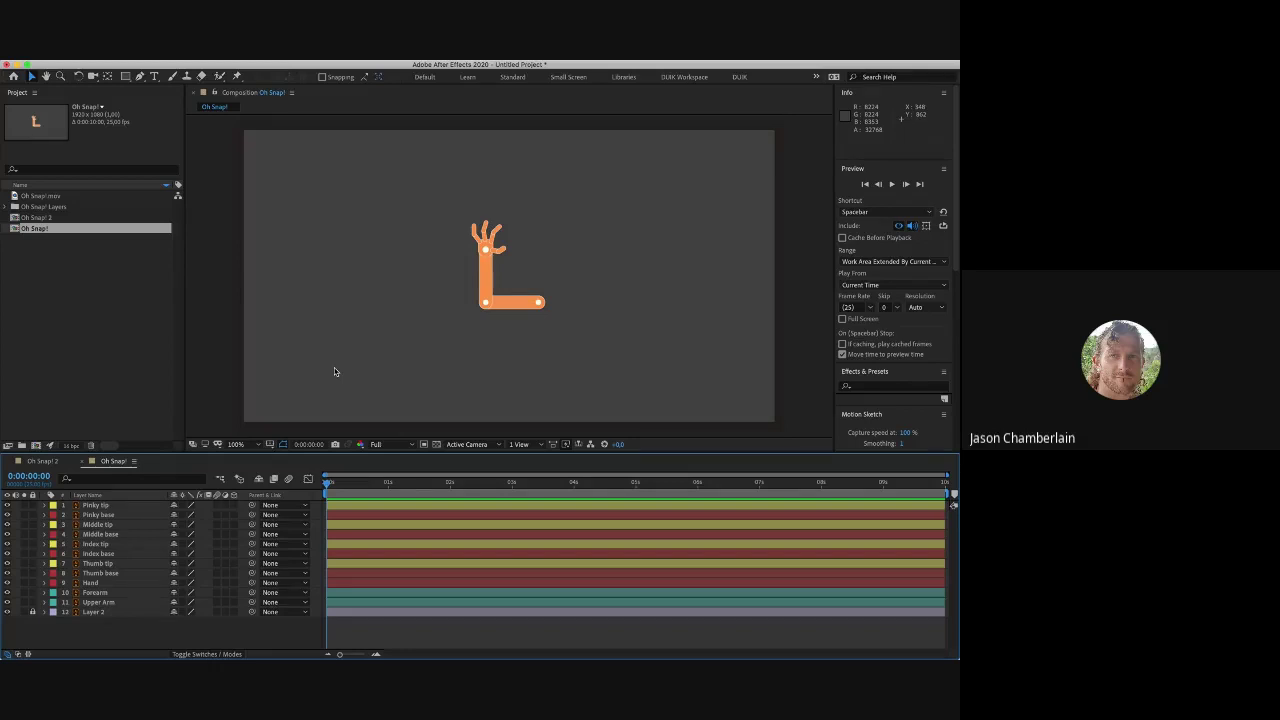
# Step: Move the Upper Arm and Thumb tip anchor points onto their joints
pyautogui.scroll(4, 458, 323)
pyautogui.click(484, 381)
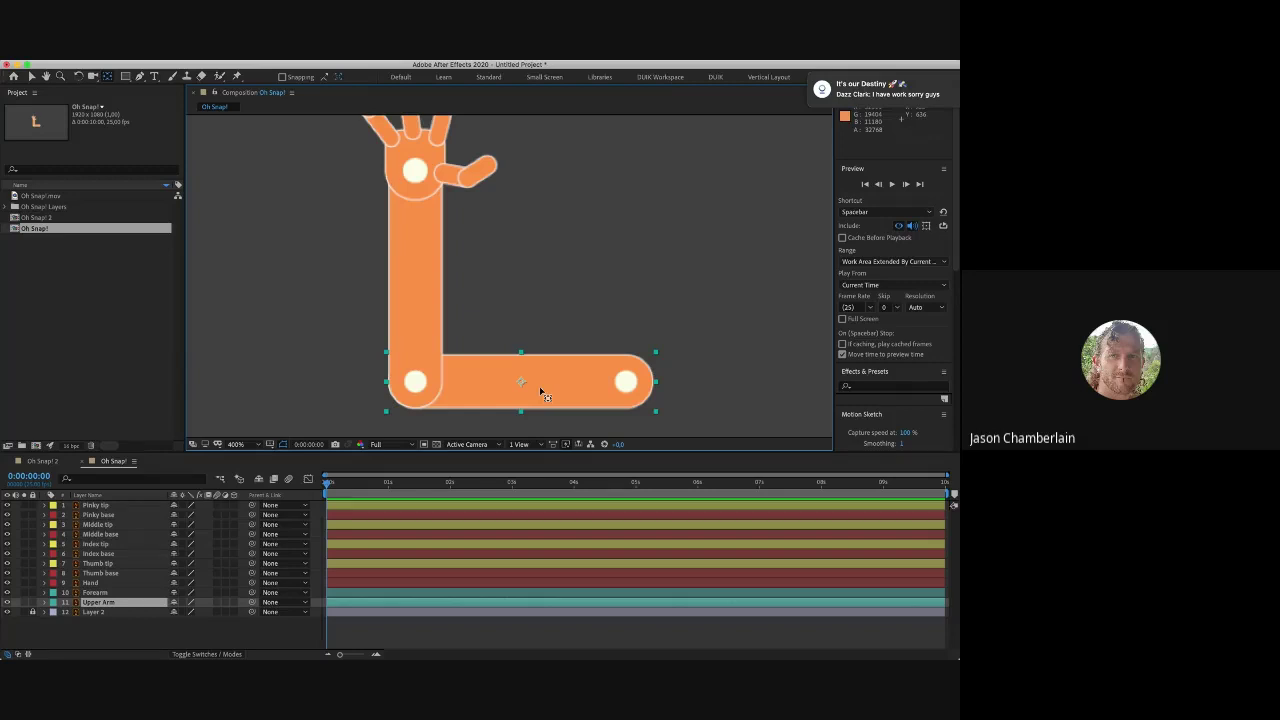
pyautogui.moveTo(541, 393); pyautogui.dragTo(630, 389)
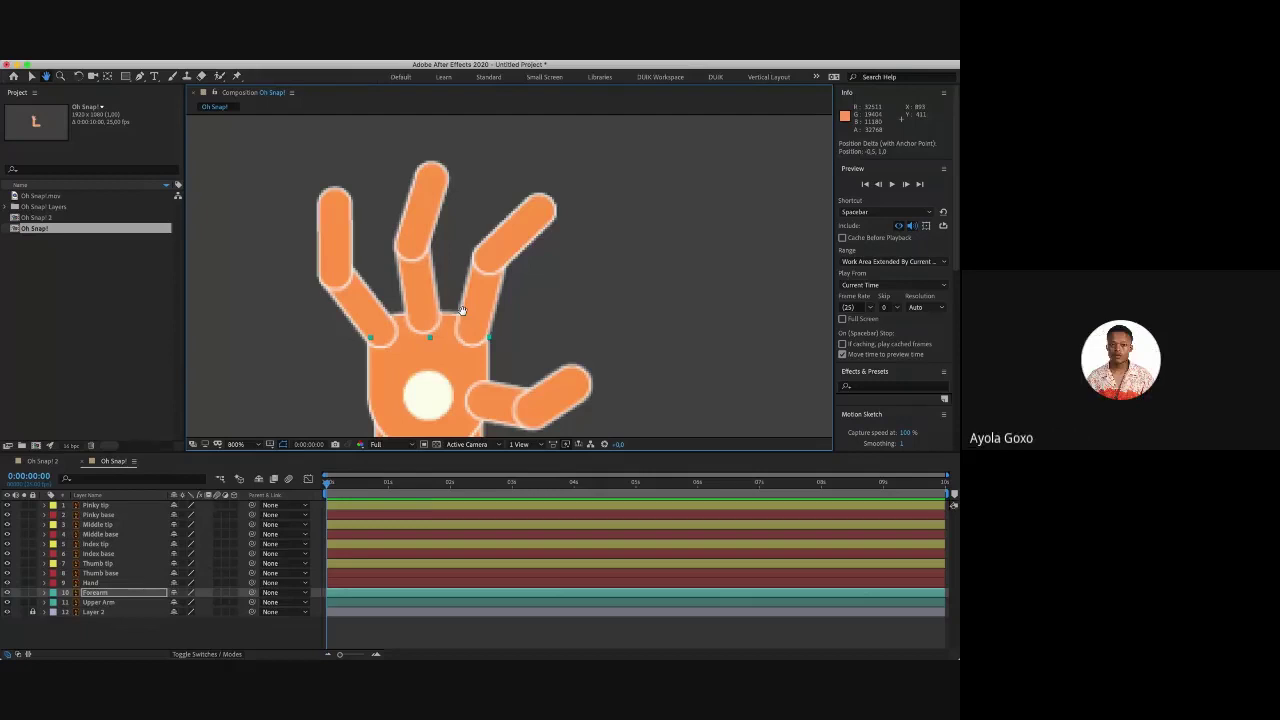
pyautogui.scroll(-3, 462, 310)
pyautogui.click(563, 310)
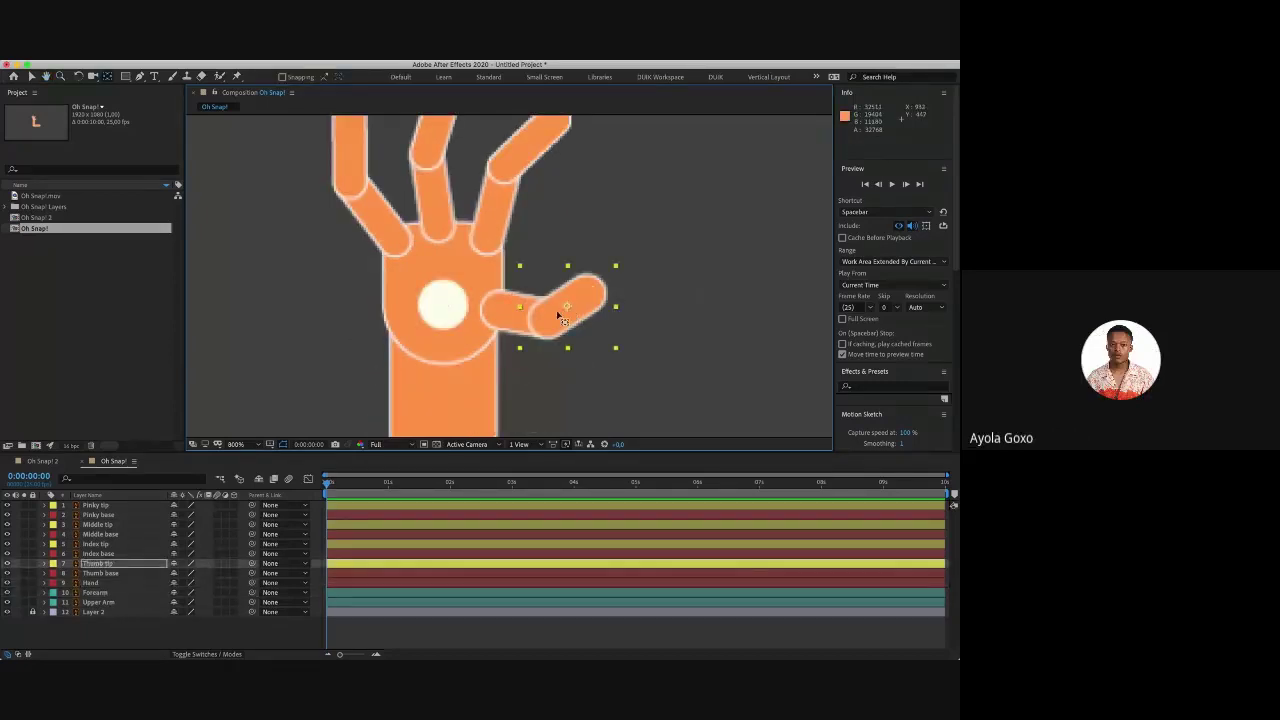
pyautogui.moveTo(563, 318); pyautogui.dragTo(500, 316)
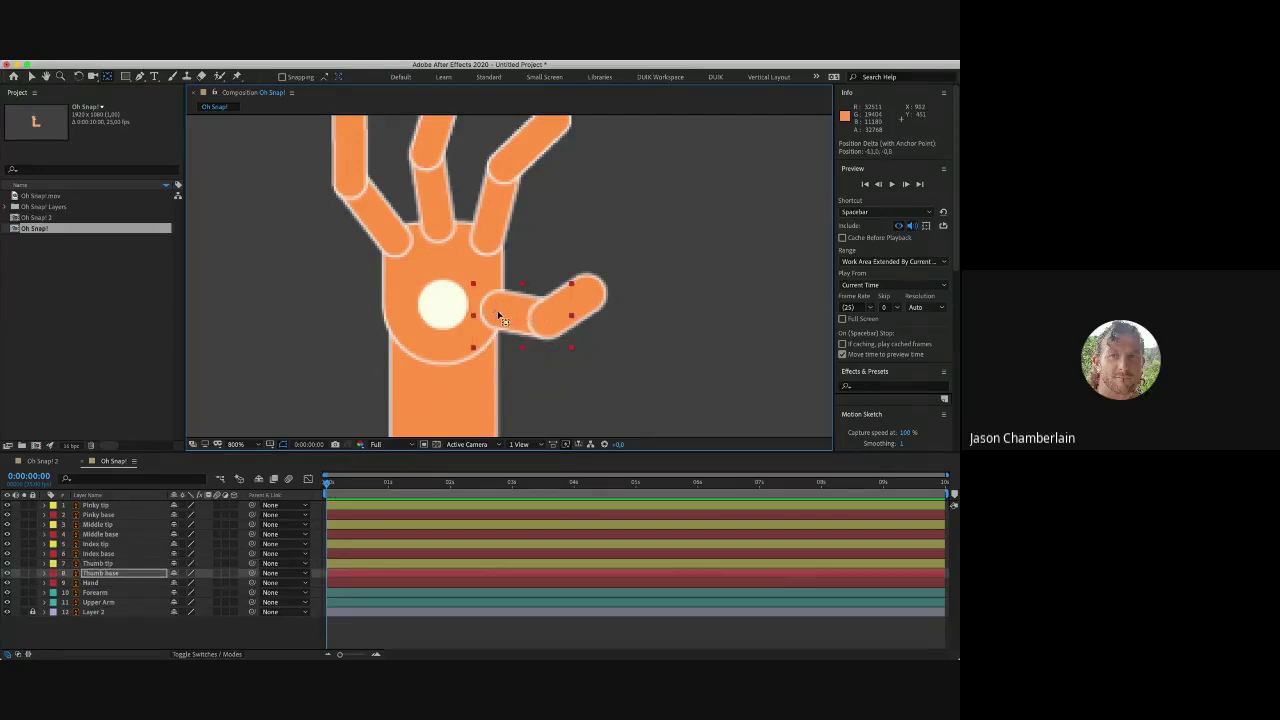
# Step: Place the Index tip, Index base, Middle tip and Middle base anchor points on their joints
pyautogui.scroll(3, 486, 257)
pyautogui.click(517, 245)
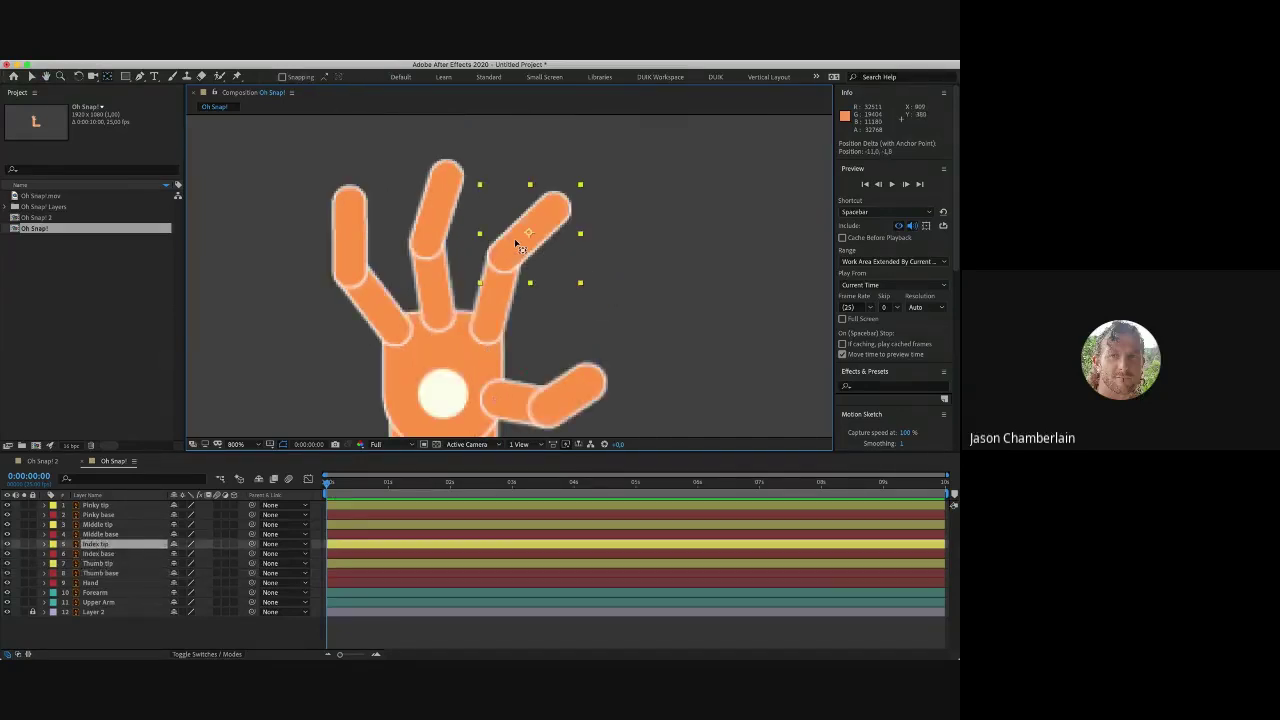
pyautogui.moveTo(529, 234); pyautogui.dragTo(503, 258)
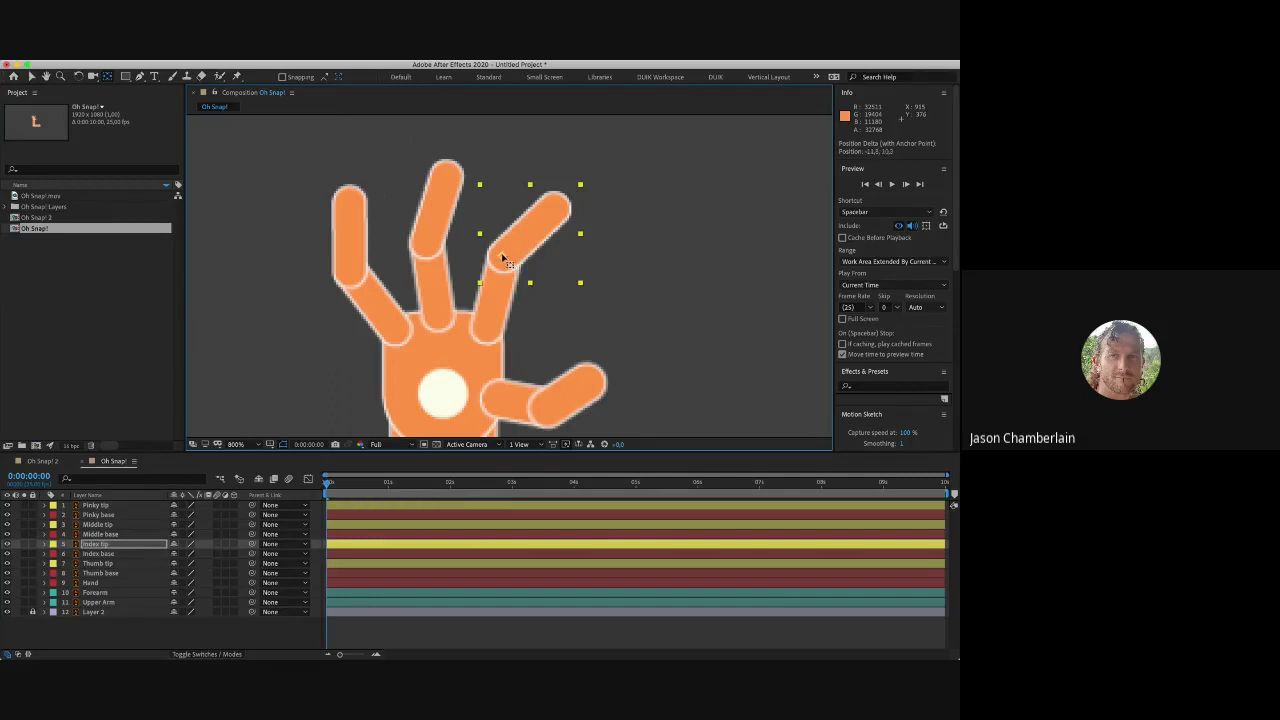
pyautogui.click(499, 298)
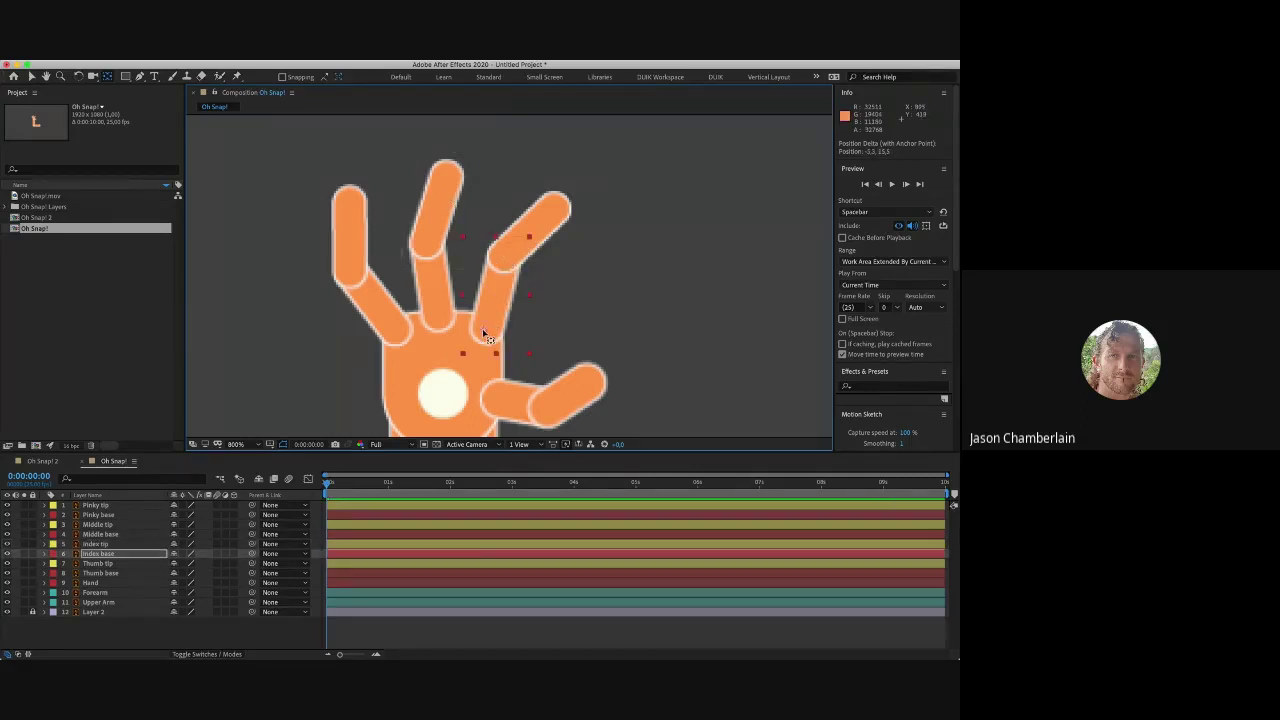
pyautogui.moveTo(485, 332); pyautogui.dragTo(487, 333)
pyautogui.click(440, 214)
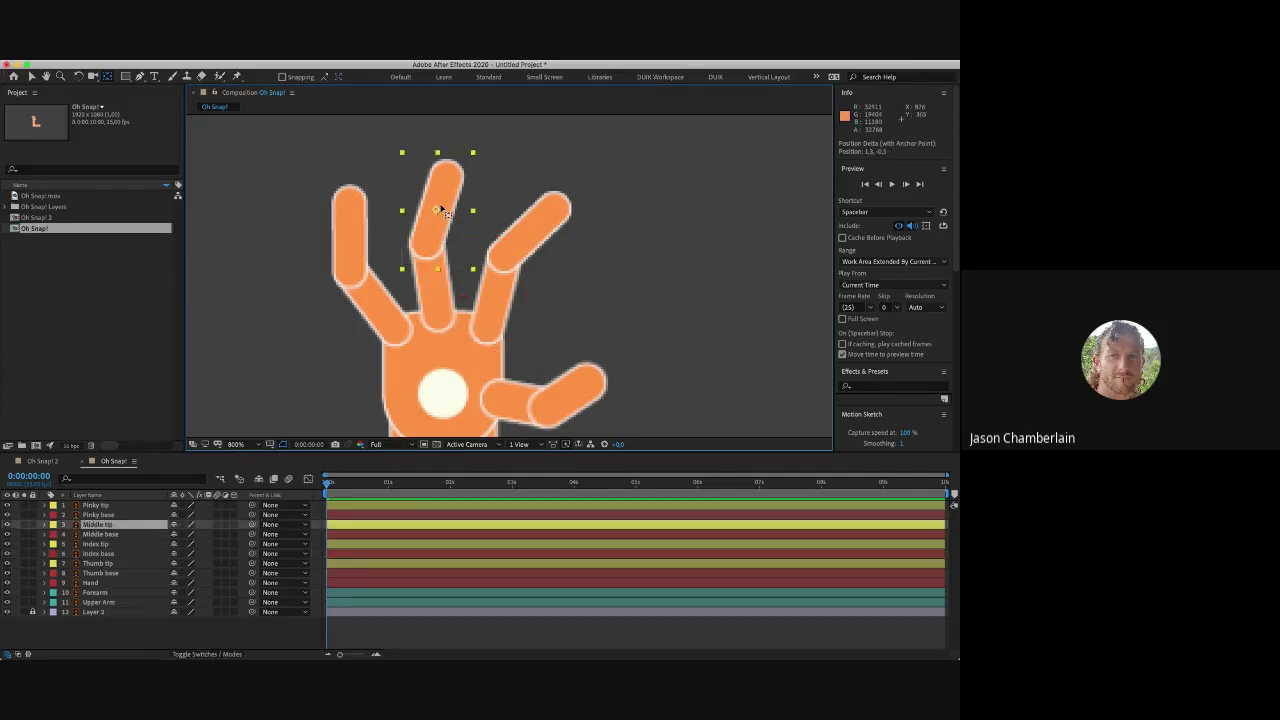
pyautogui.moveTo(440, 214); pyautogui.dragTo(430, 245)
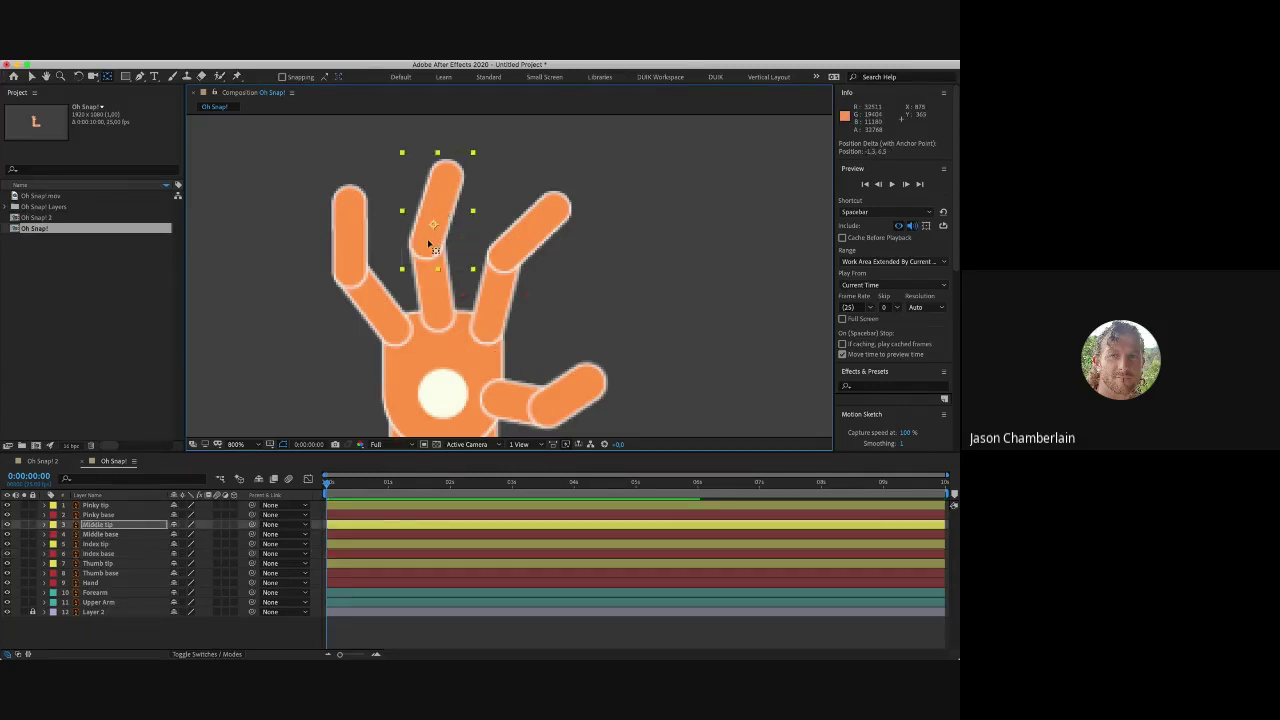
pyautogui.click(437, 282)
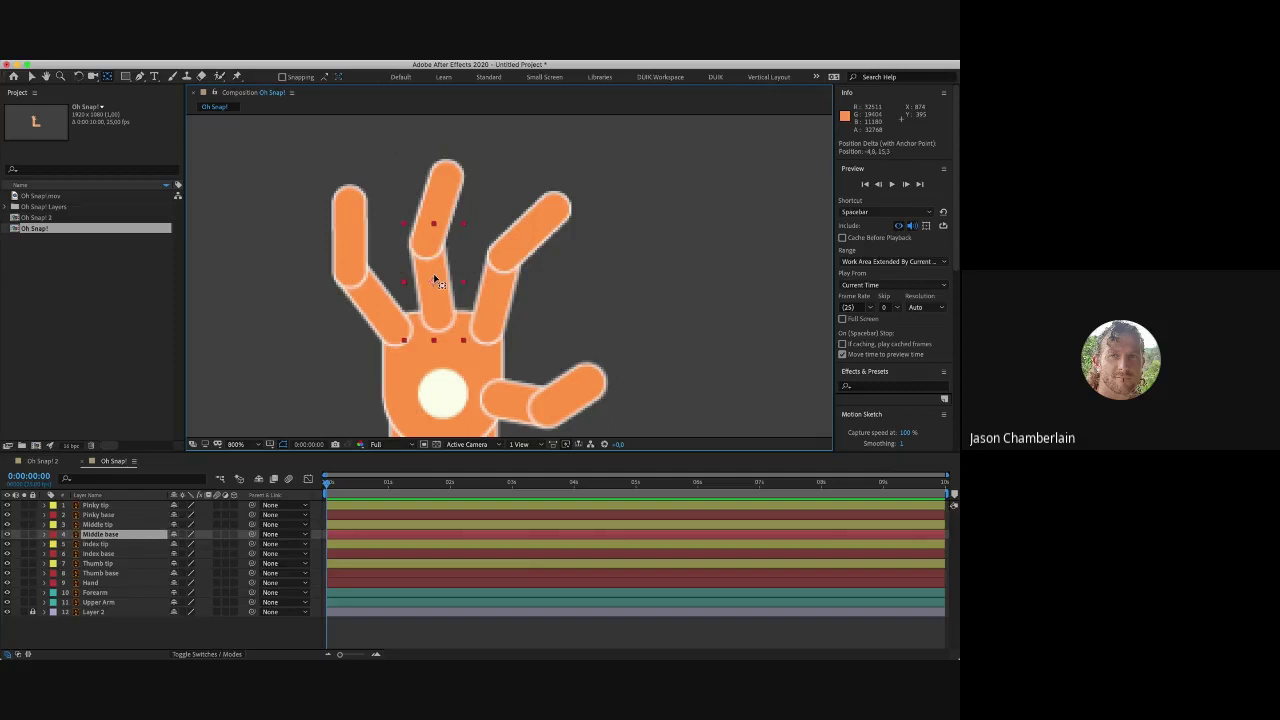
pyautogui.moveTo(437, 282); pyautogui.dragTo(440, 321)
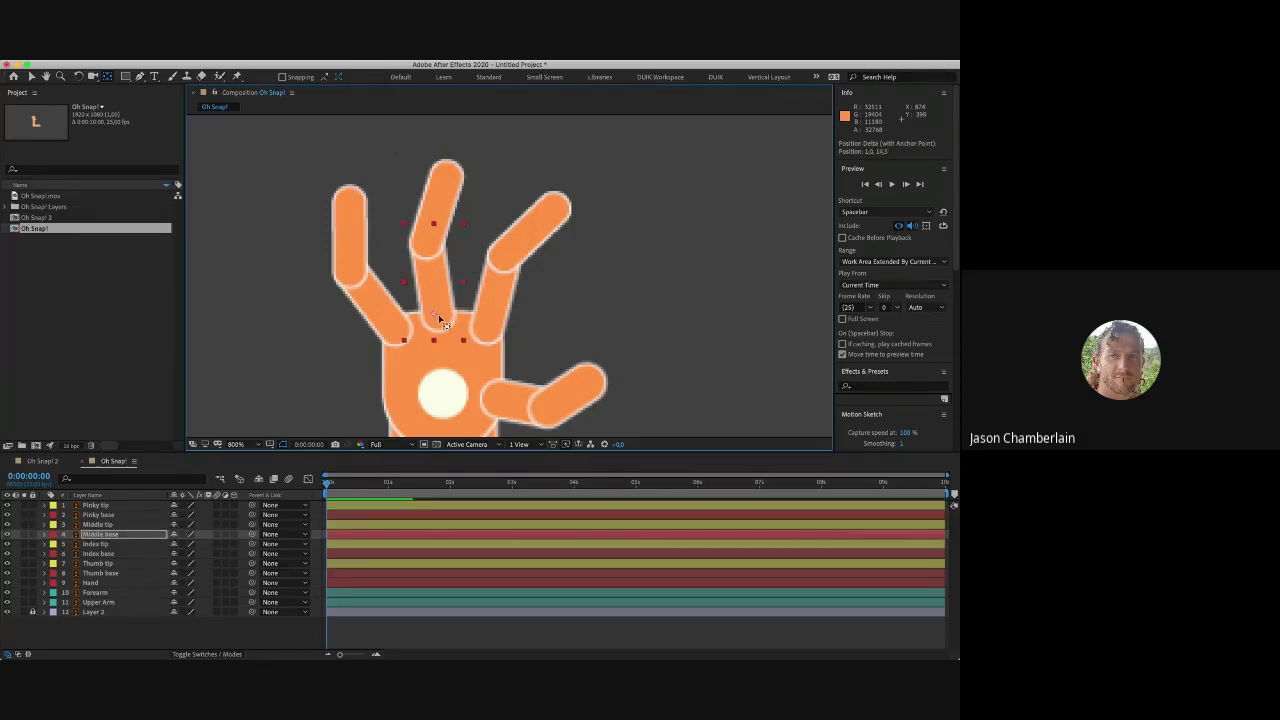
# Step: Check the pinky layers, zoom out to the whole arm and marquee-select all layers
pyautogui.click(352, 240)
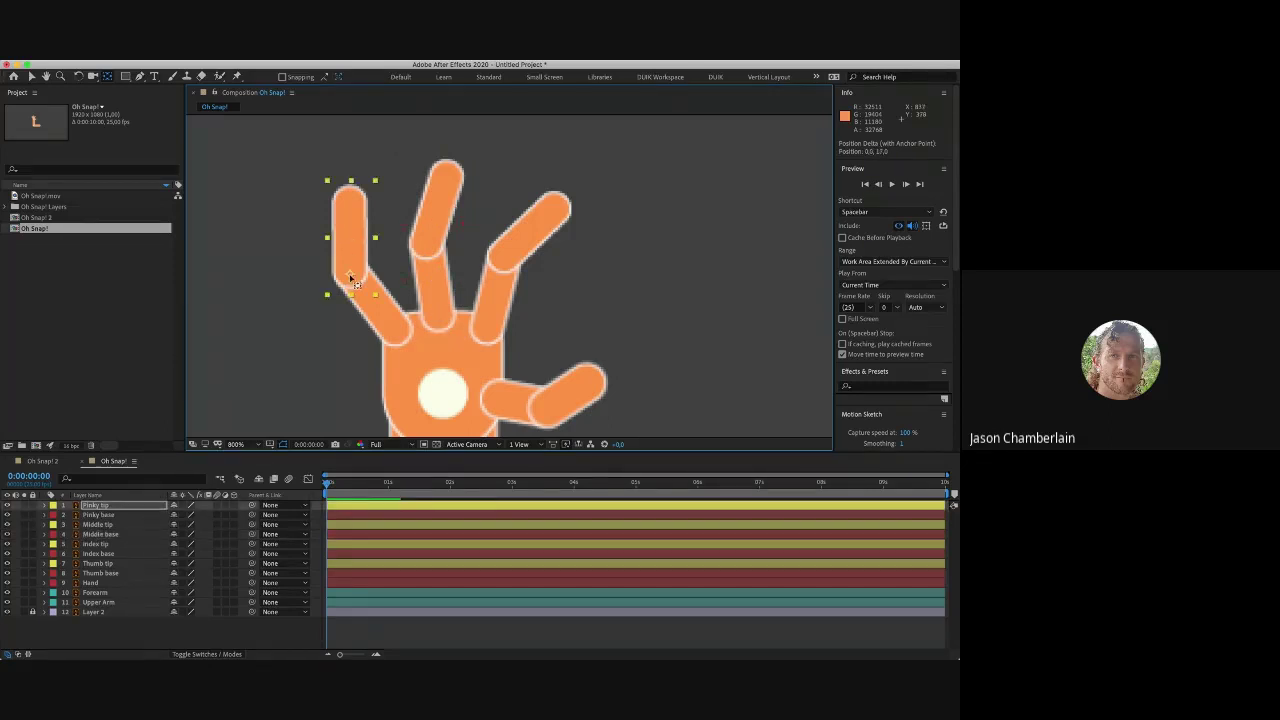
pyautogui.click(388, 330)
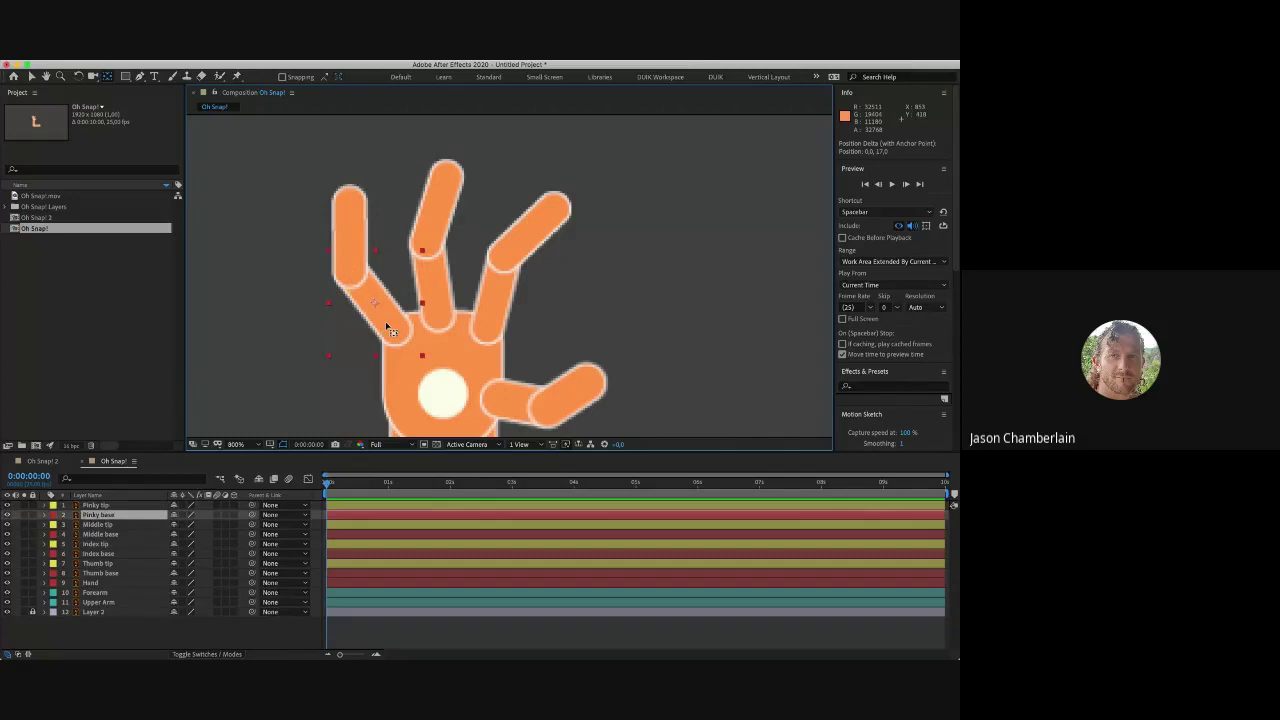
pyautogui.press(',')
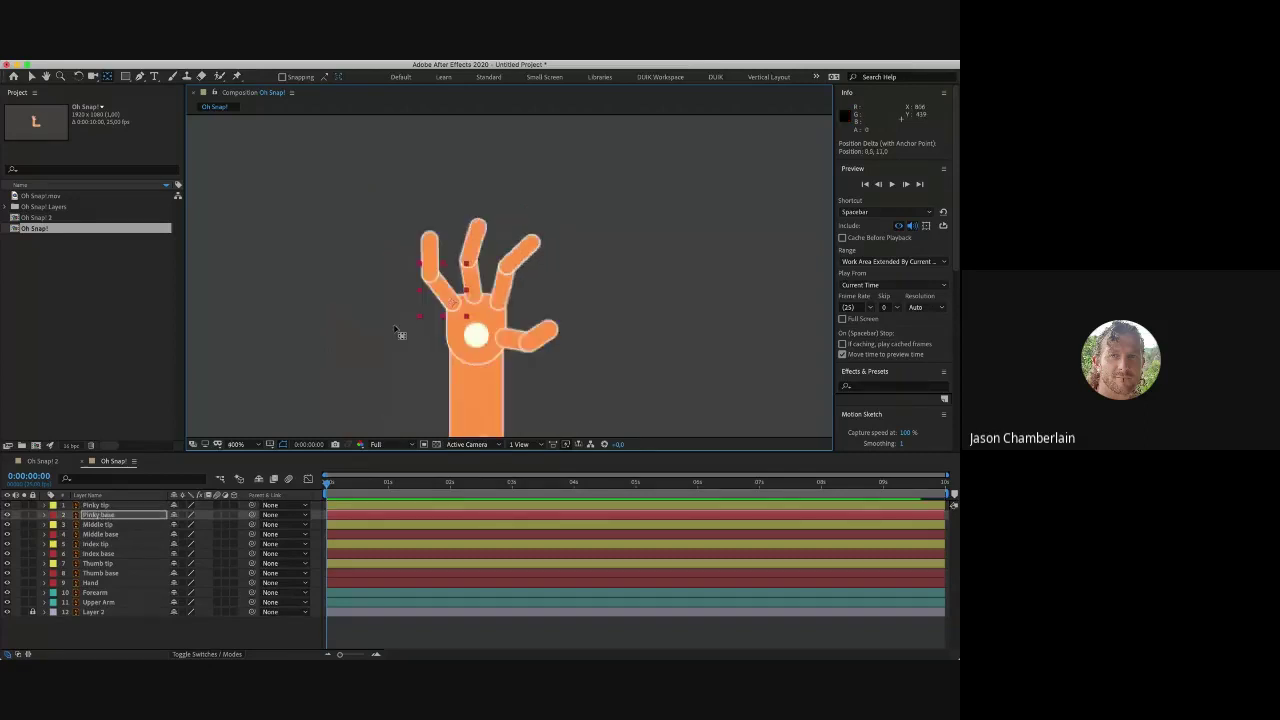
pyautogui.press(',')
pyautogui.click(377, 197)
pyautogui.moveTo(370, 173); pyautogui.dragTo(603, 446)
# Step: Show every layer's Rotation, undo a trial rotation, then fold Rotation away and deselect
pyautogui.press('w')
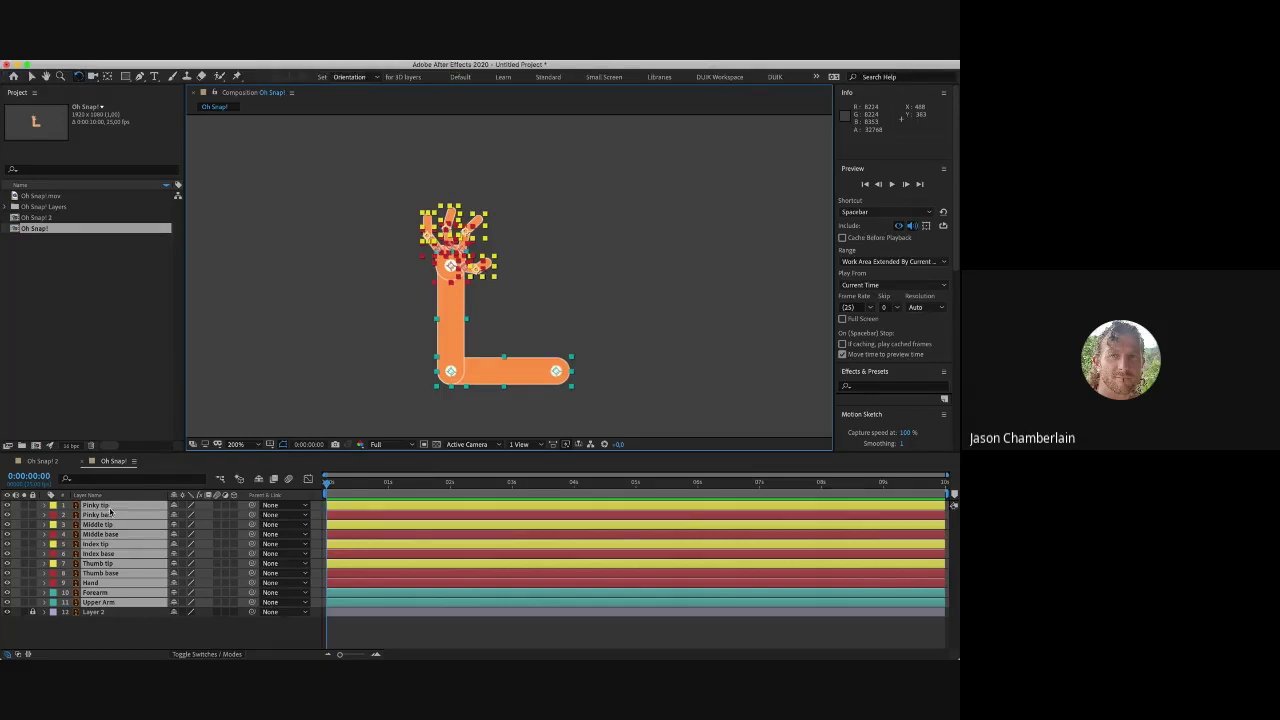
pyautogui.press('r')
pyautogui.moveTo(183, 514); pyautogui.dragTo(136, 498)
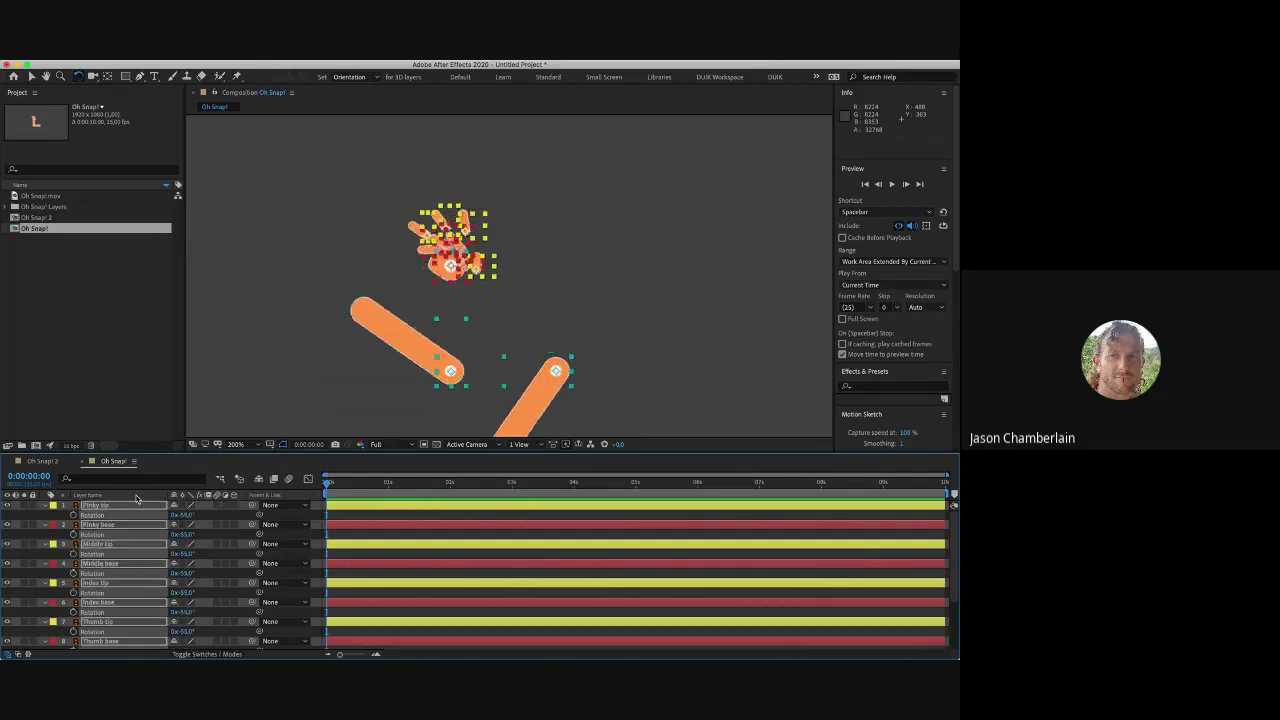
pyautogui.press('super+z')
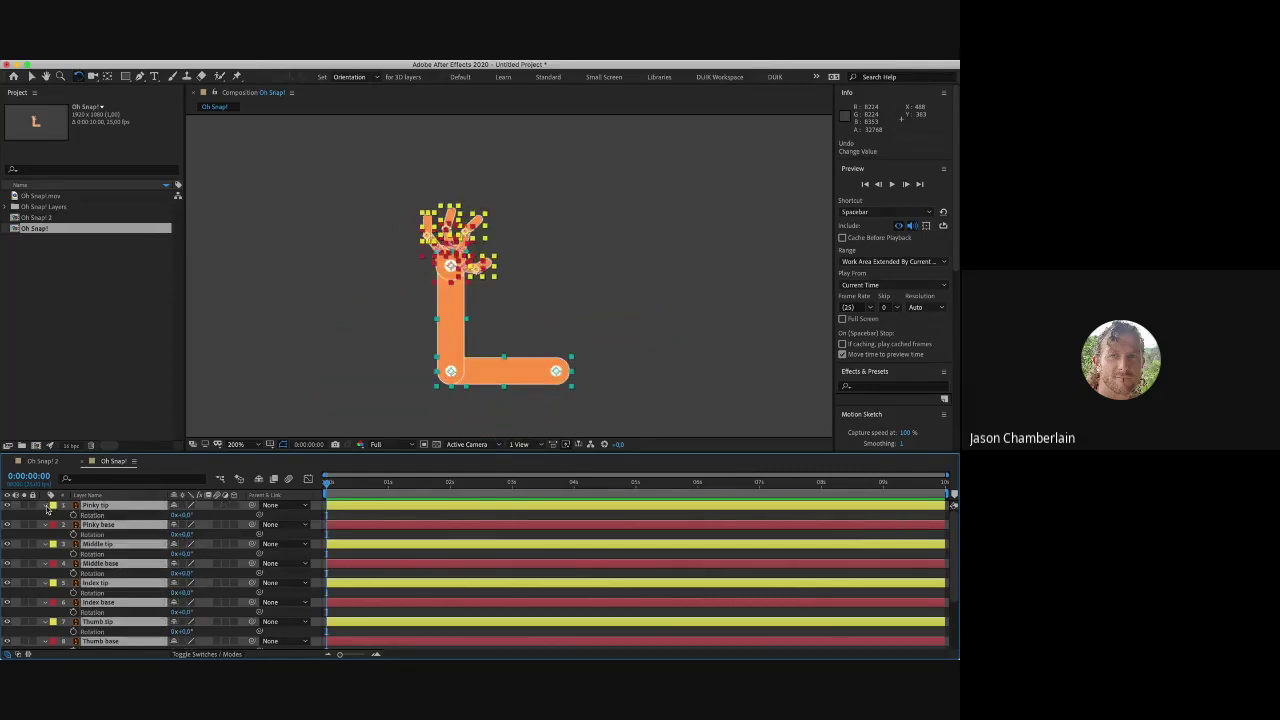
pyautogui.click(47, 509)
pyautogui.click(320, 371)
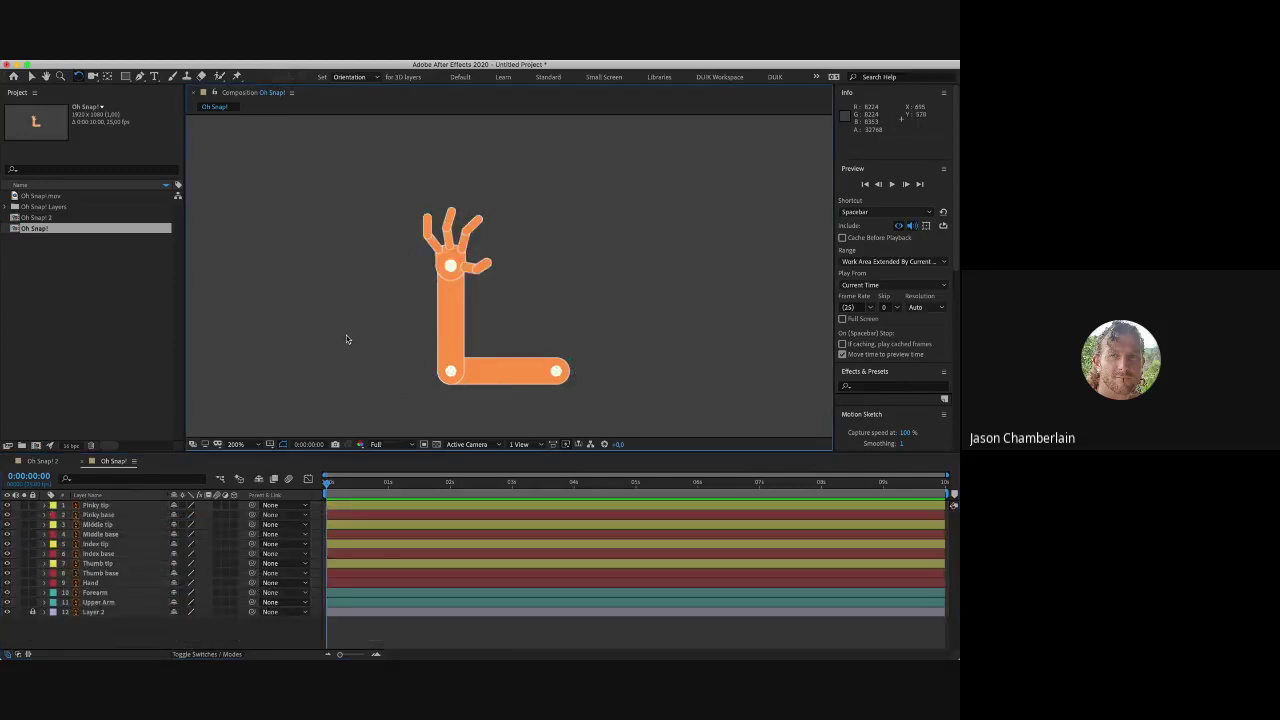
pyautogui.press('v')
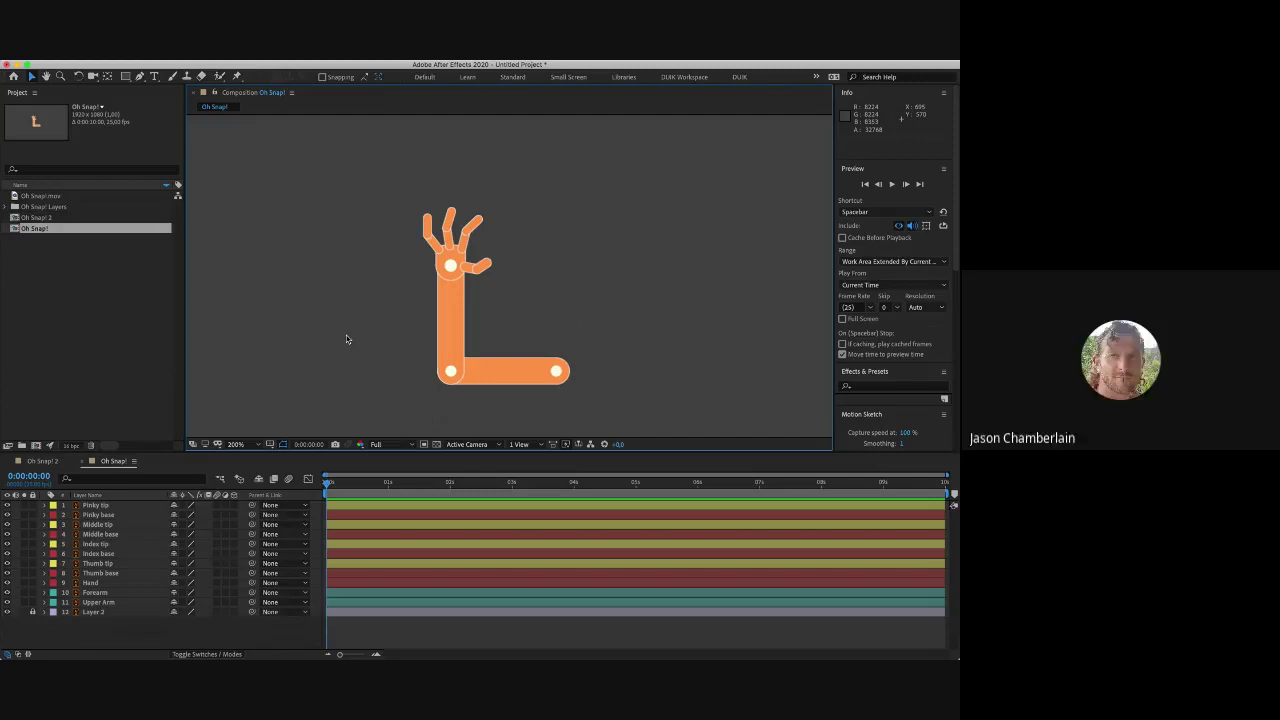
# Step: Parent the Pinky, Middle, Index and Thumb tips to their matching base layers
pyautogui.click(152, 505)
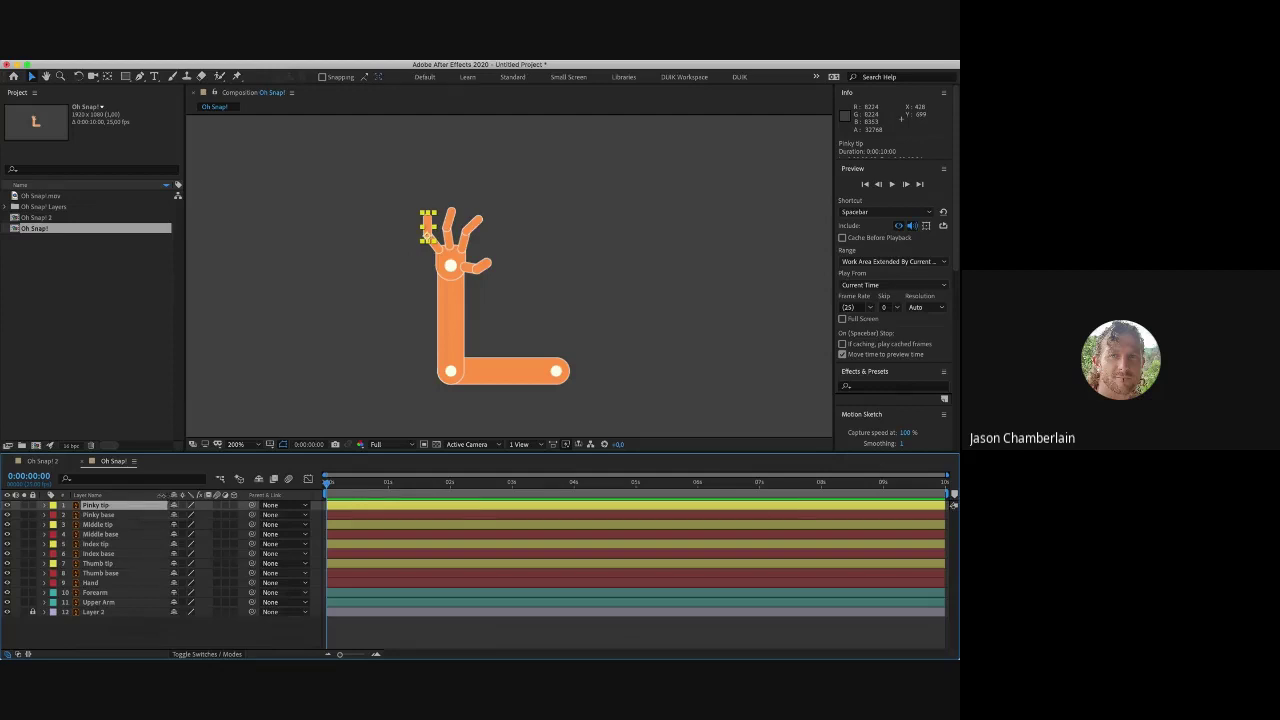
pyautogui.moveTo(163, 497); pyautogui.dragTo(129, 498)
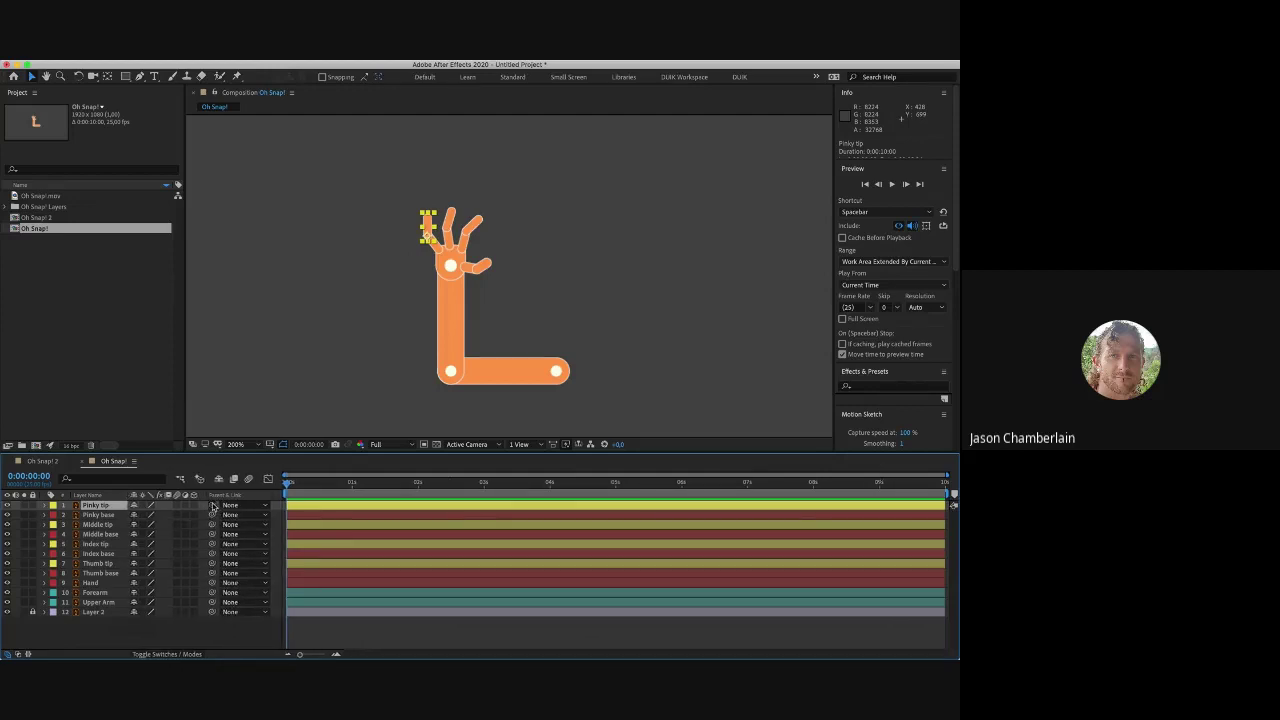
pyautogui.moveTo(211, 506); pyautogui.dragTo(104, 516)
pyautogui.click(110, 525)
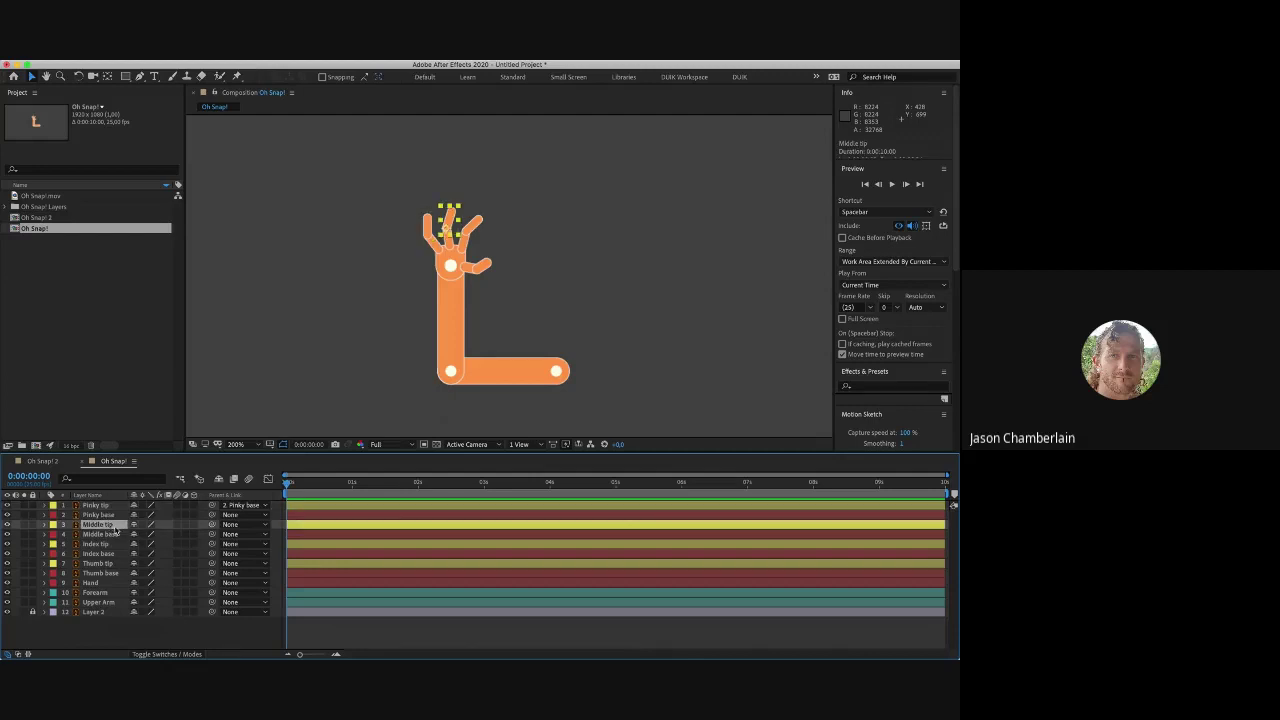
pyautogui.moveTo(212, 526); pyautogui.dragTo(102, 535)
pyautogui.click(110, 544)
pyautogui.moveTo(211, 545); pyautogui.dragTo(113, 554)
pyautogui.click(110, 563)
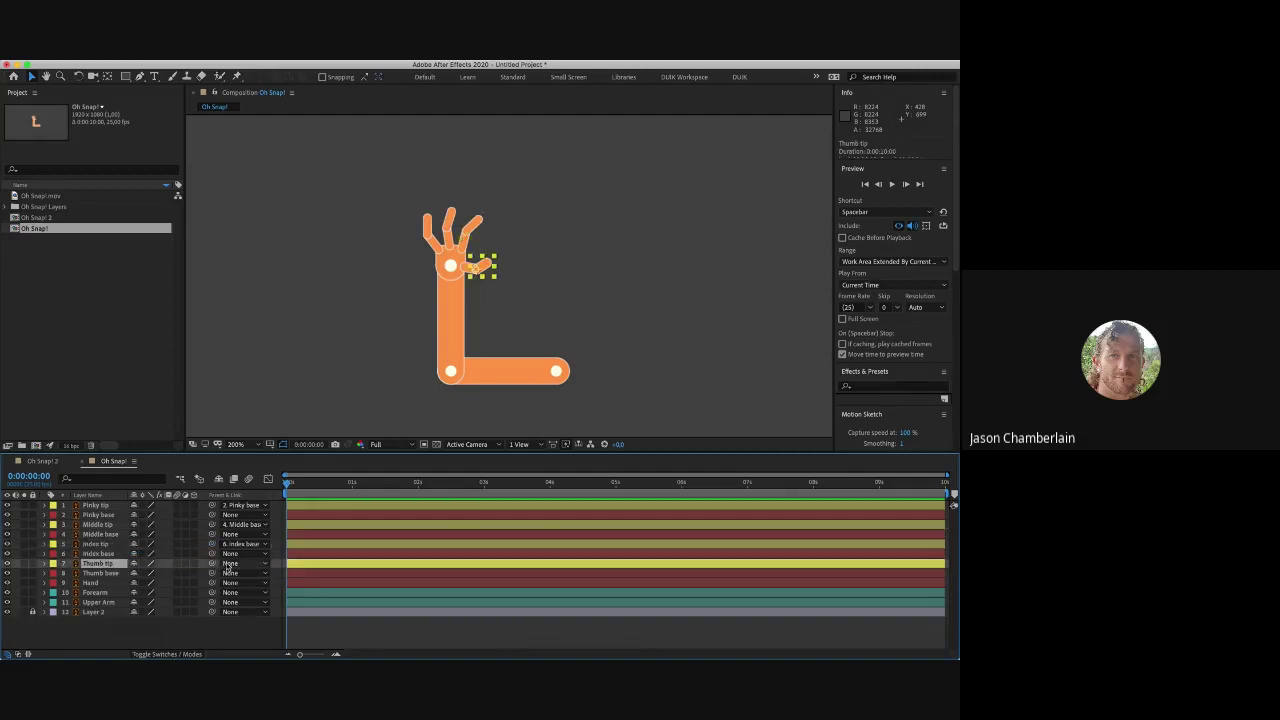
pyautogui.moveTo(211, 564); pyautogui.dragTo(104, 574)
# Step: Parent the four finger bases to Hand, Hand to Forearm, and Forearm to Upper Arm
pyautogui.click(116, 515)
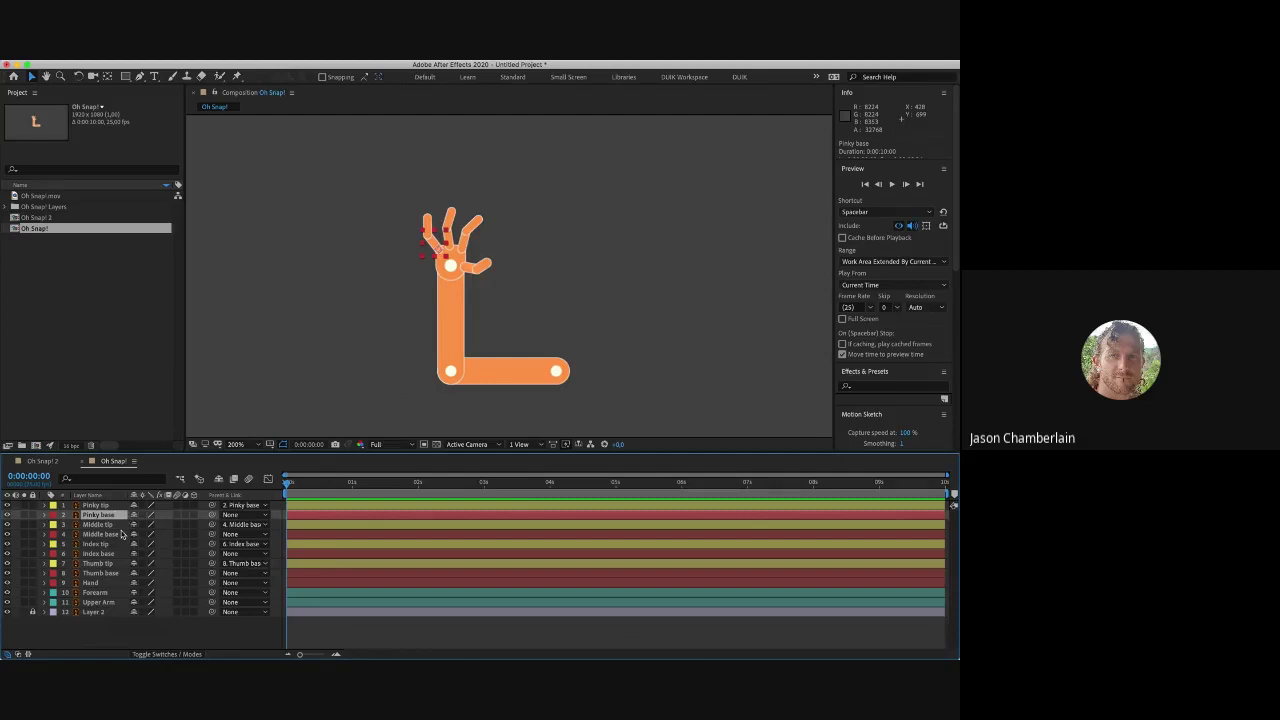
pyautogui.keyDown('super'); pyautogui.click(118, 536); pyautogui.keyUp('super')
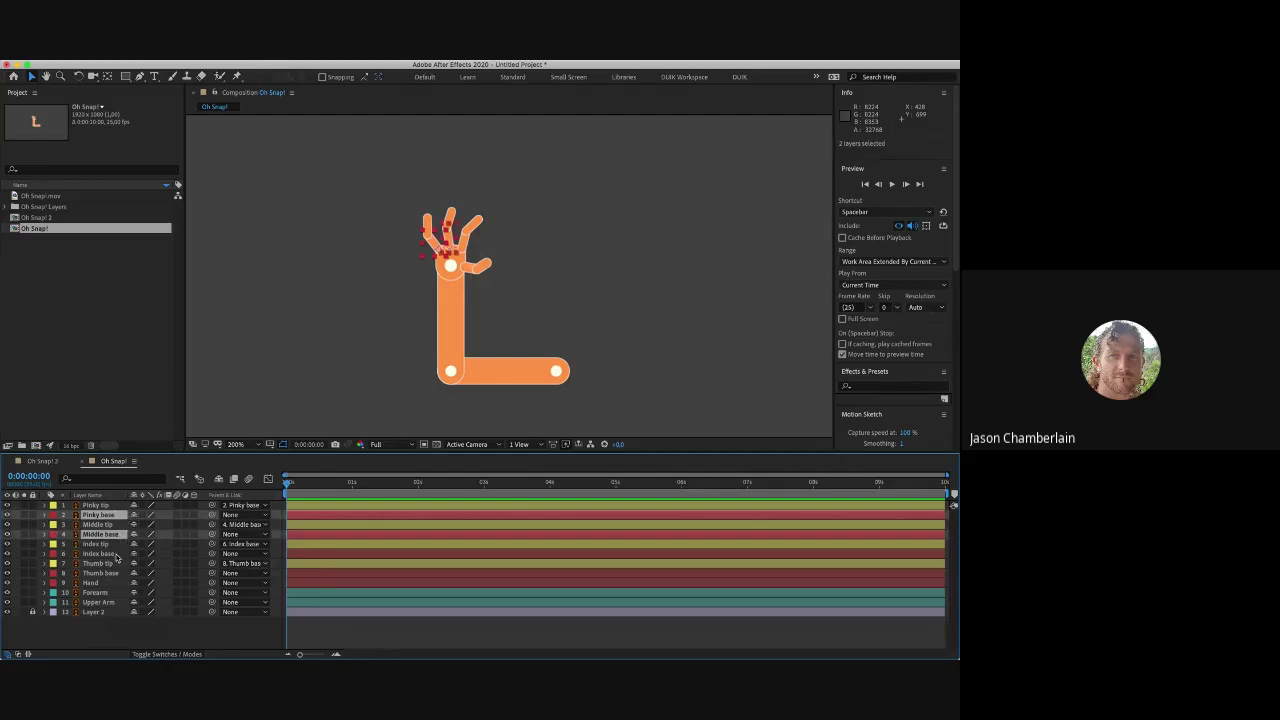
pyautogui.keyDown('super'); pyautogui.click(117, 554); pyautogui.keyUp('super')
pyautogui.keyDown('super'); pyautogui.click(116, 574); pyautogui.keyUp('super')
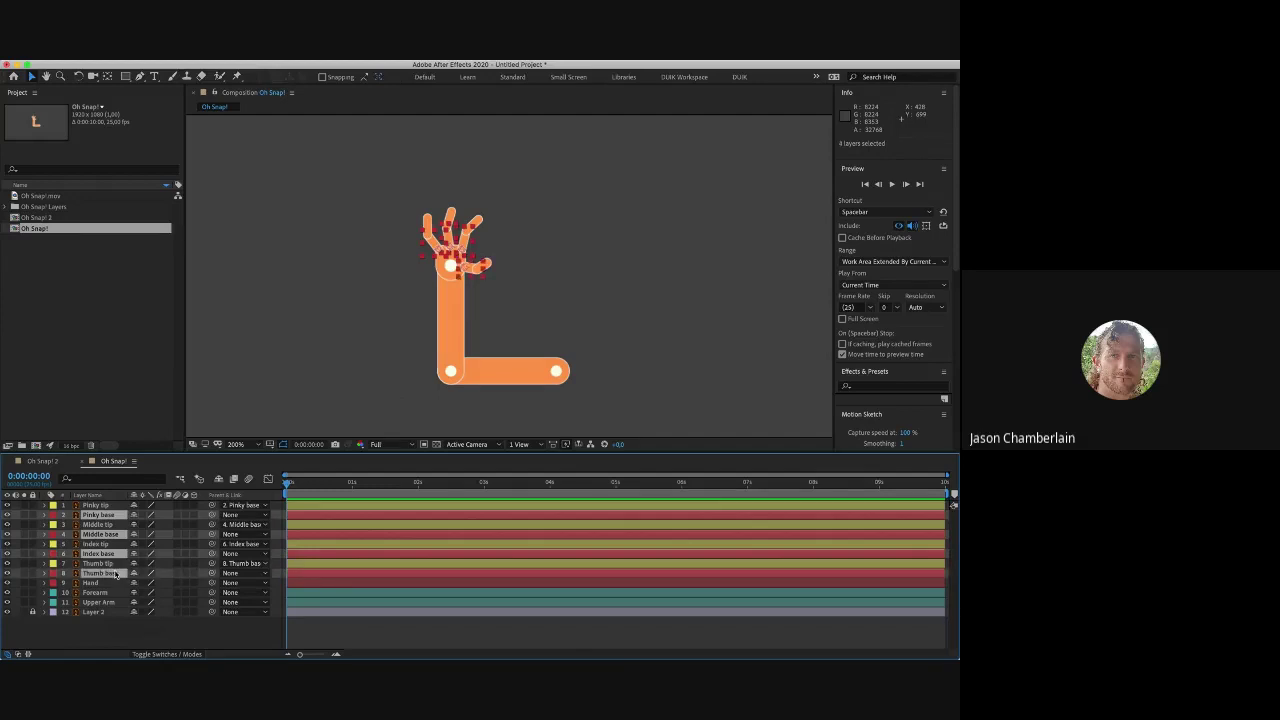
pyautogui.moveTo(211, 573); pyautogui.dragTo(103, 590)
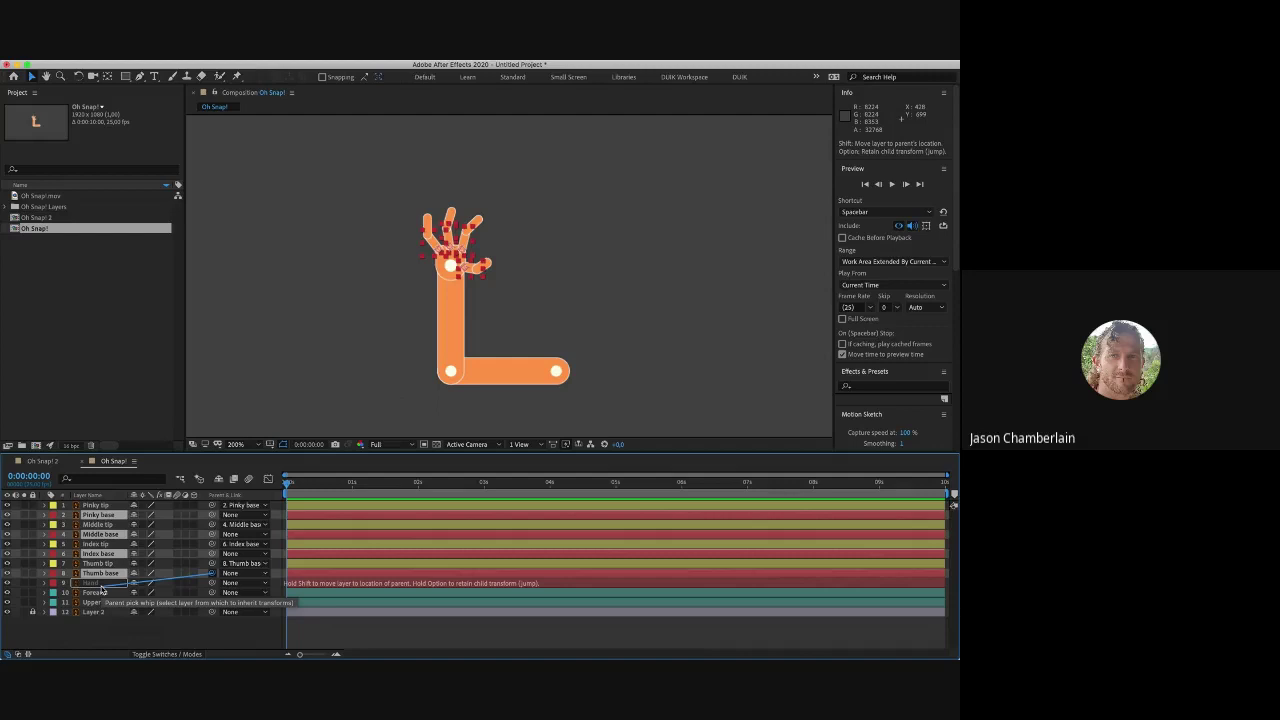
pyautogui.moveTo(102, 590); pyautogui.dragTo(102, 590)
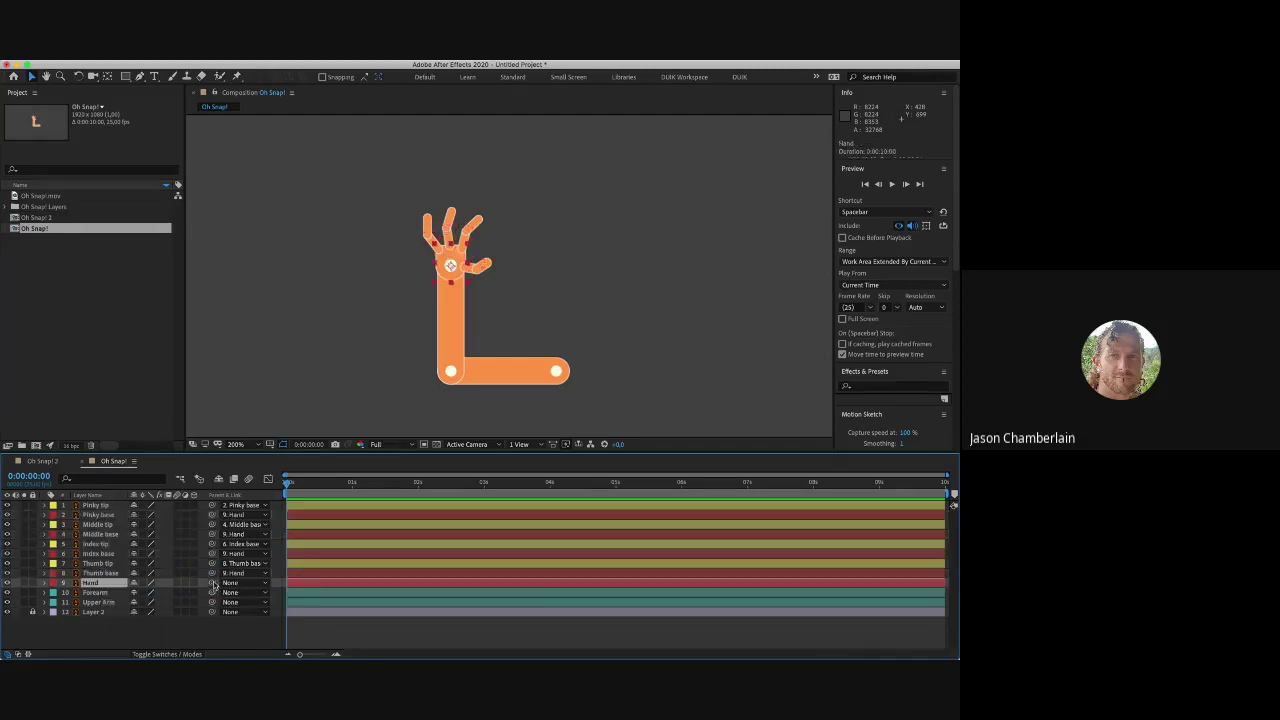
pyautogui.moveTo(212, 582); pyautogui.dragTo(91, 603)
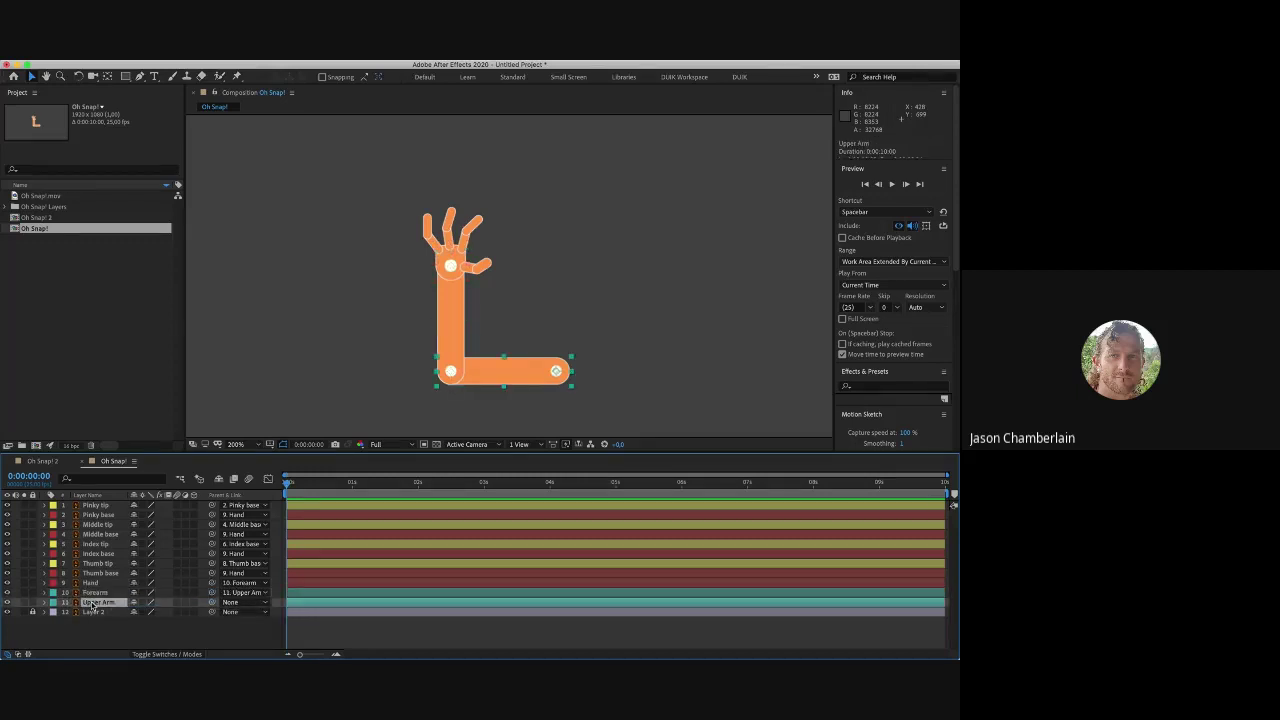
pyautogui.click(147, 648)
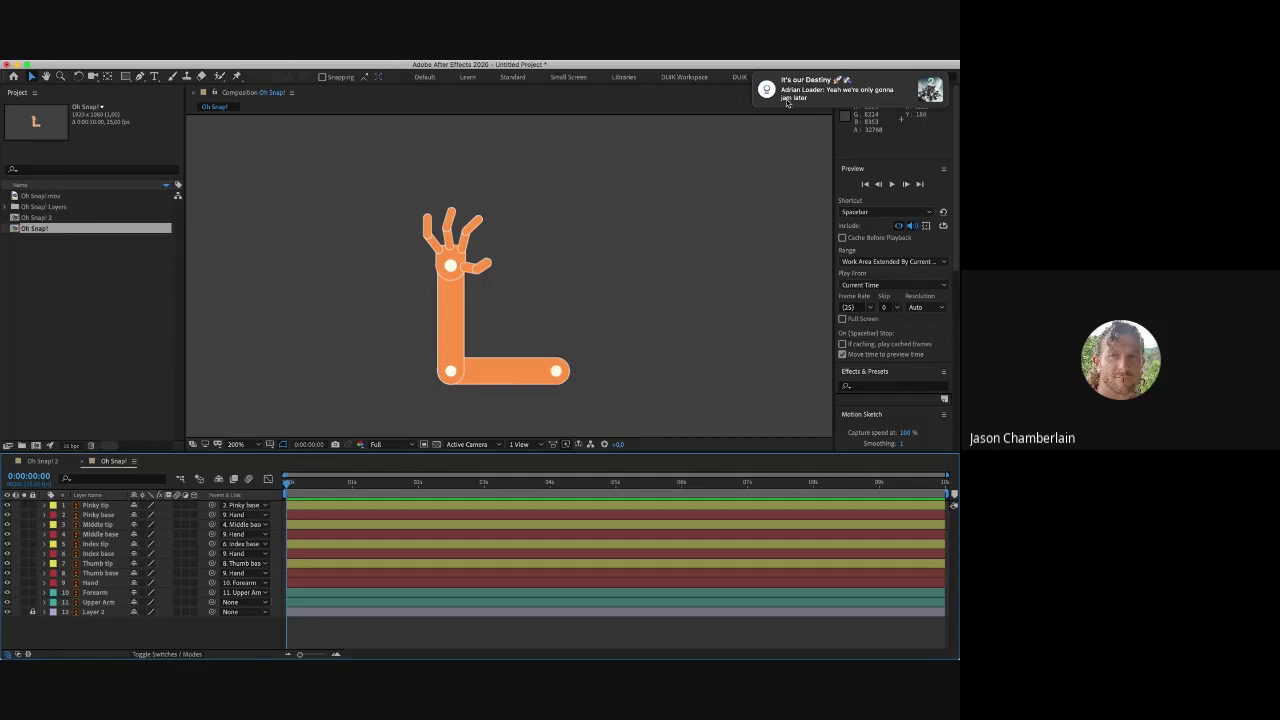
# Step: Test the rig by rotating the Upper Arm about its shoulder with the Rotation tool
pyautogui.click(127, 637)
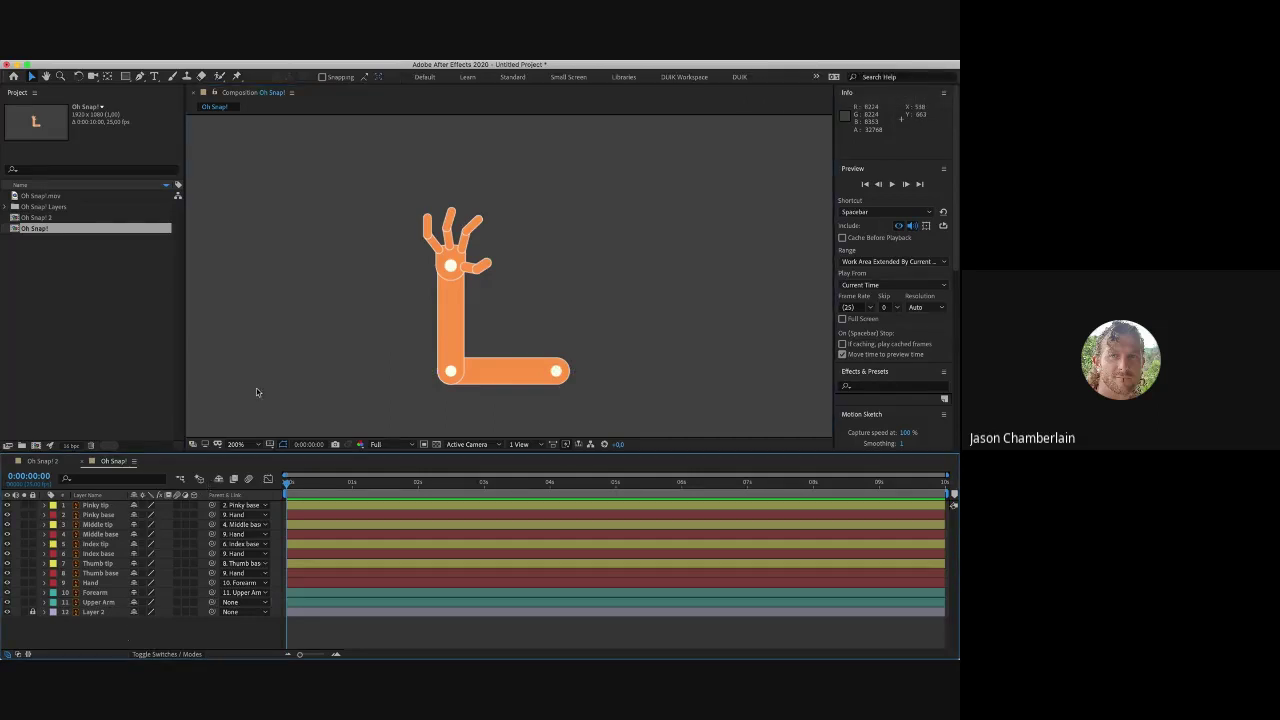
pyautogui.click(107, 506)
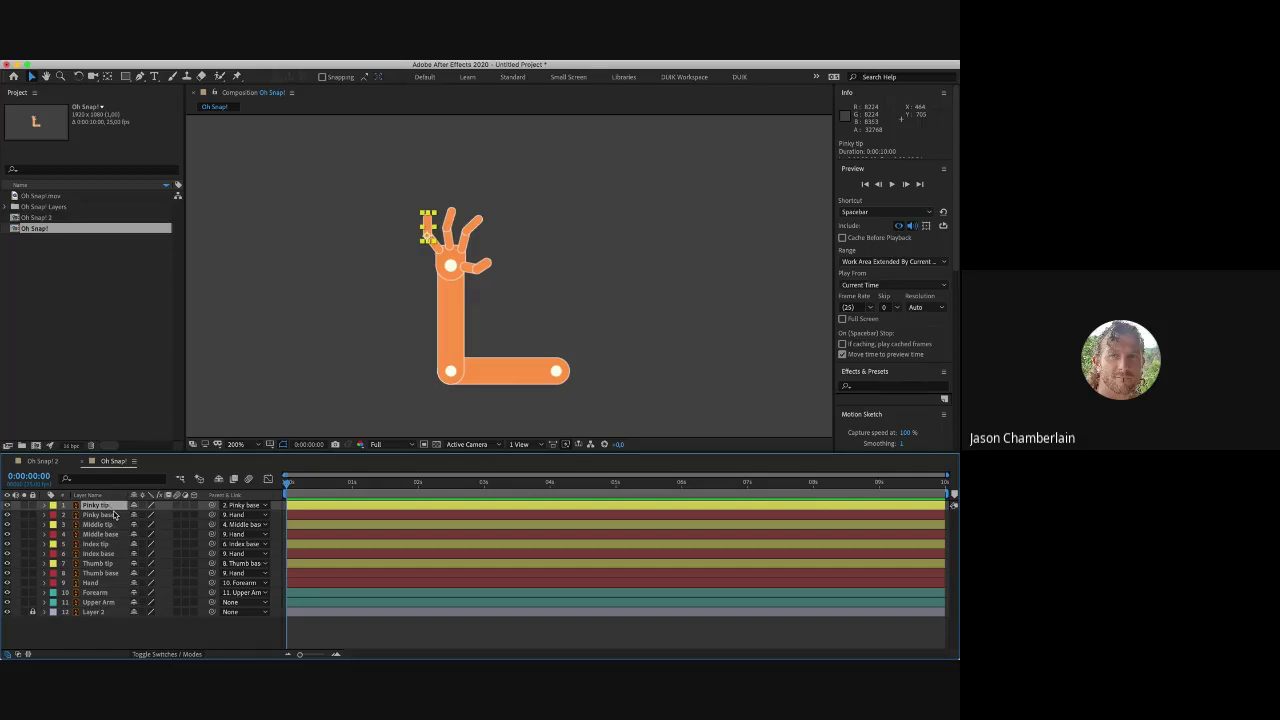
pyautogui.click(116, 516)
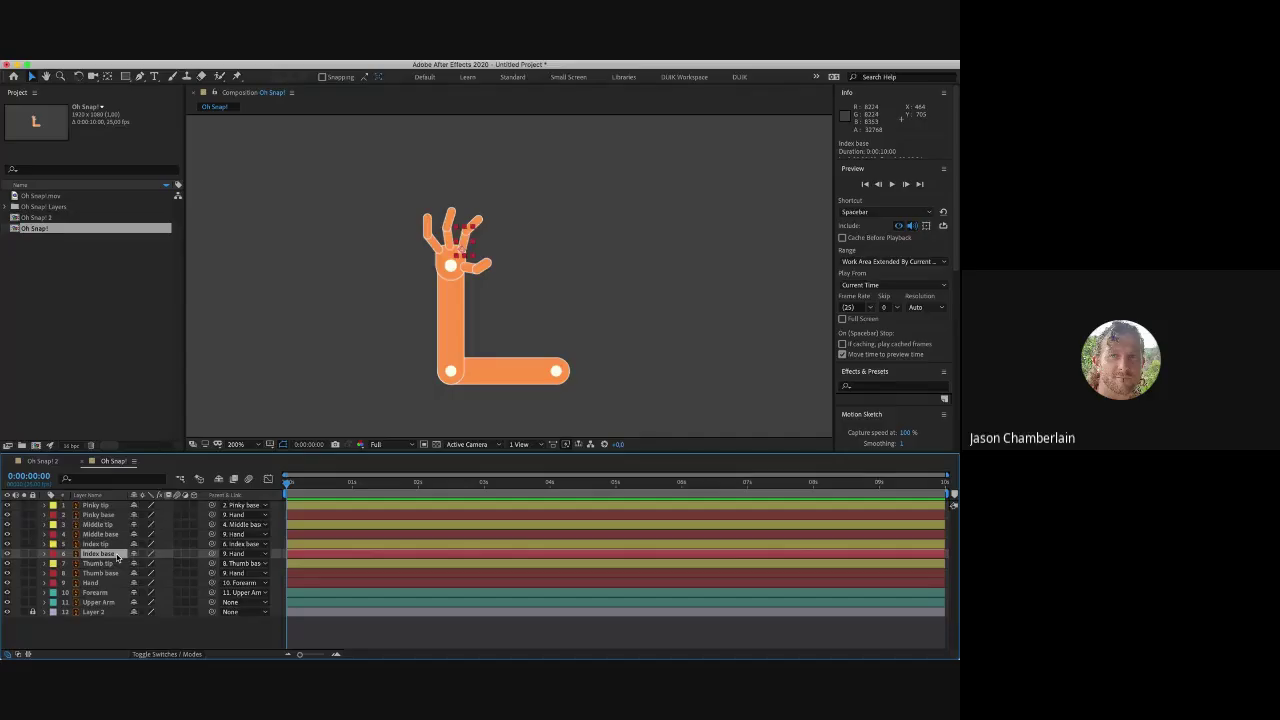
pyautogui.click(116, 583)
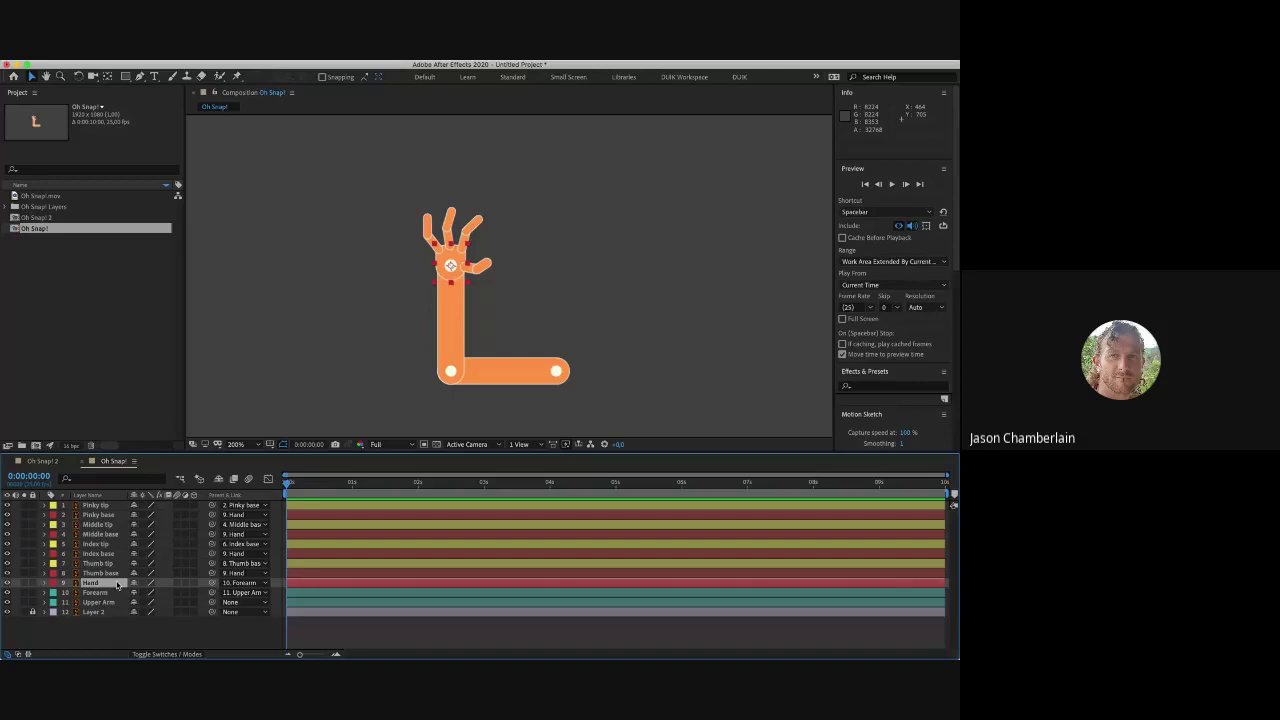
pyautogui.click(100, 602)
pyautogui.click(354, 343)
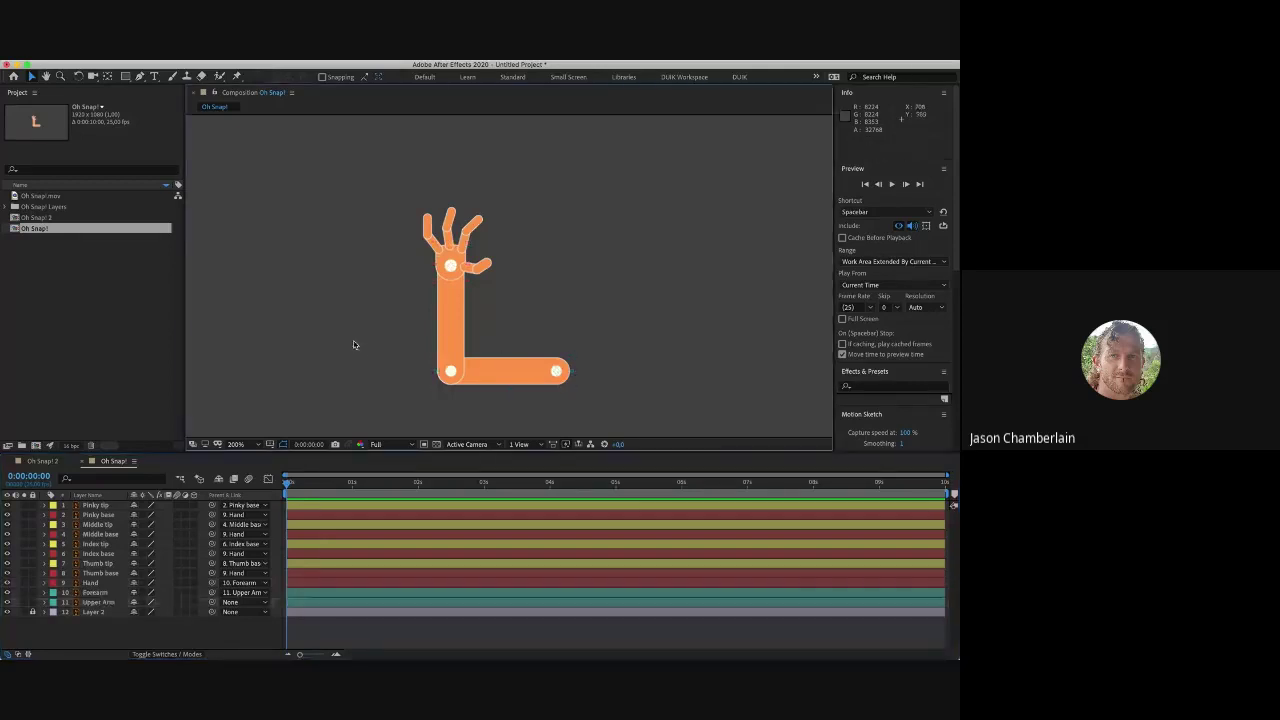
pyautogui.click(491, 364)
pyautogui.press('w')
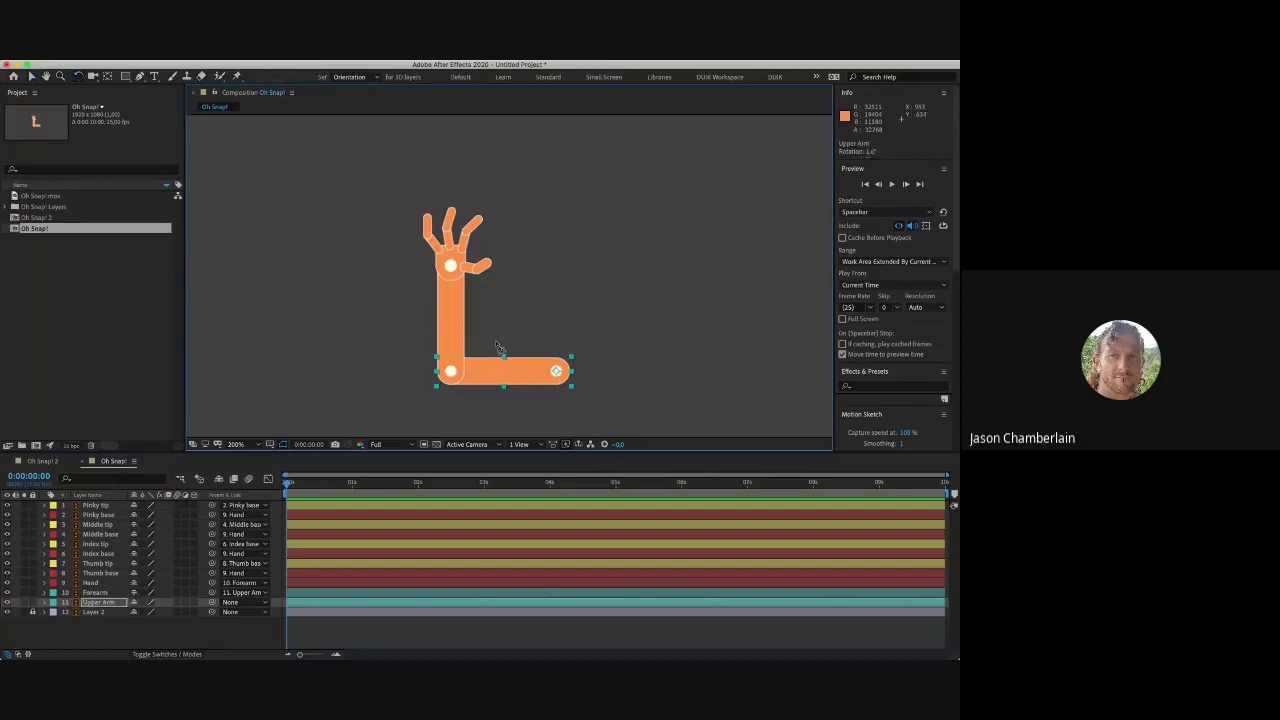
pyautogui.moveTo(497, 360)
pyautogui.mouseDown()
pyautogui.moveTo(500, 329)
pyautogui.moveTo(482, 376)
pyautogui.mouseUp()
# Step: Swing the forearm to test the rig, leaving the hand tilted slightly clockwise
pyautogui.click(457, 290)
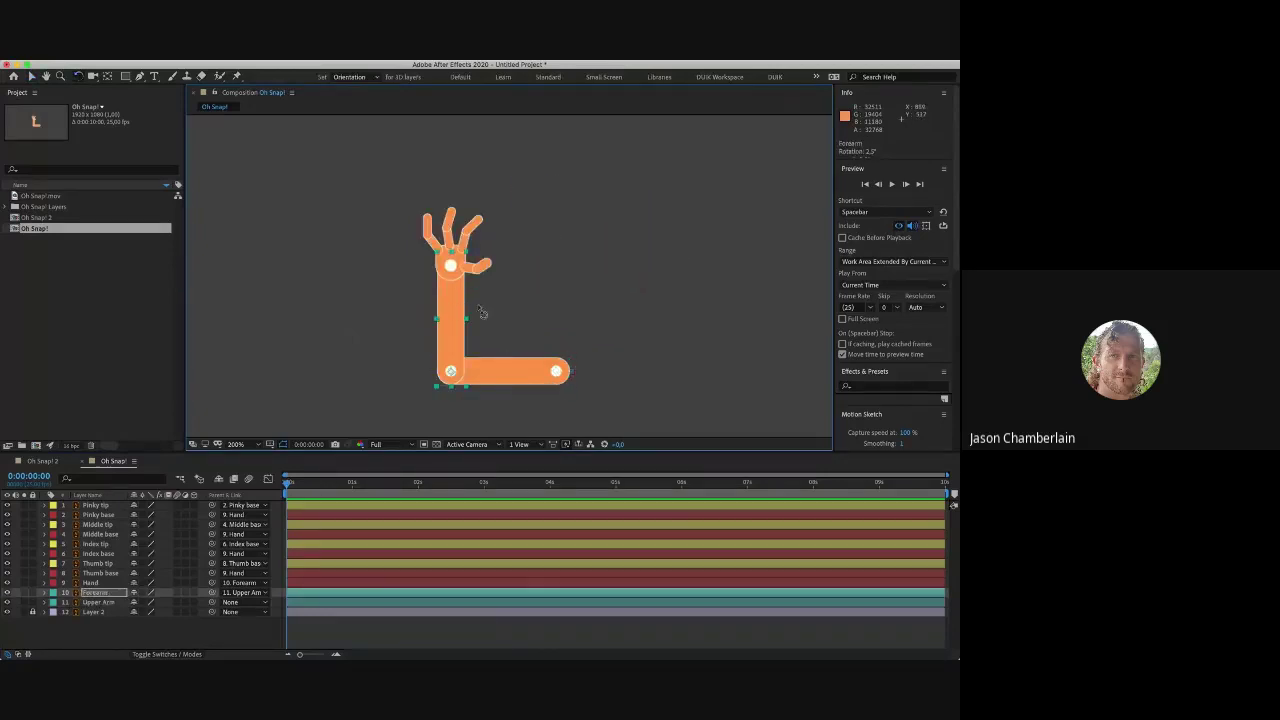
pyautogui.moveTo(480, 314); pyautogui.dragTo(464, 244)
pyautogui.click(505, 277)
pyautogui.click(466, 269)
pyautogui.click(534, 240)
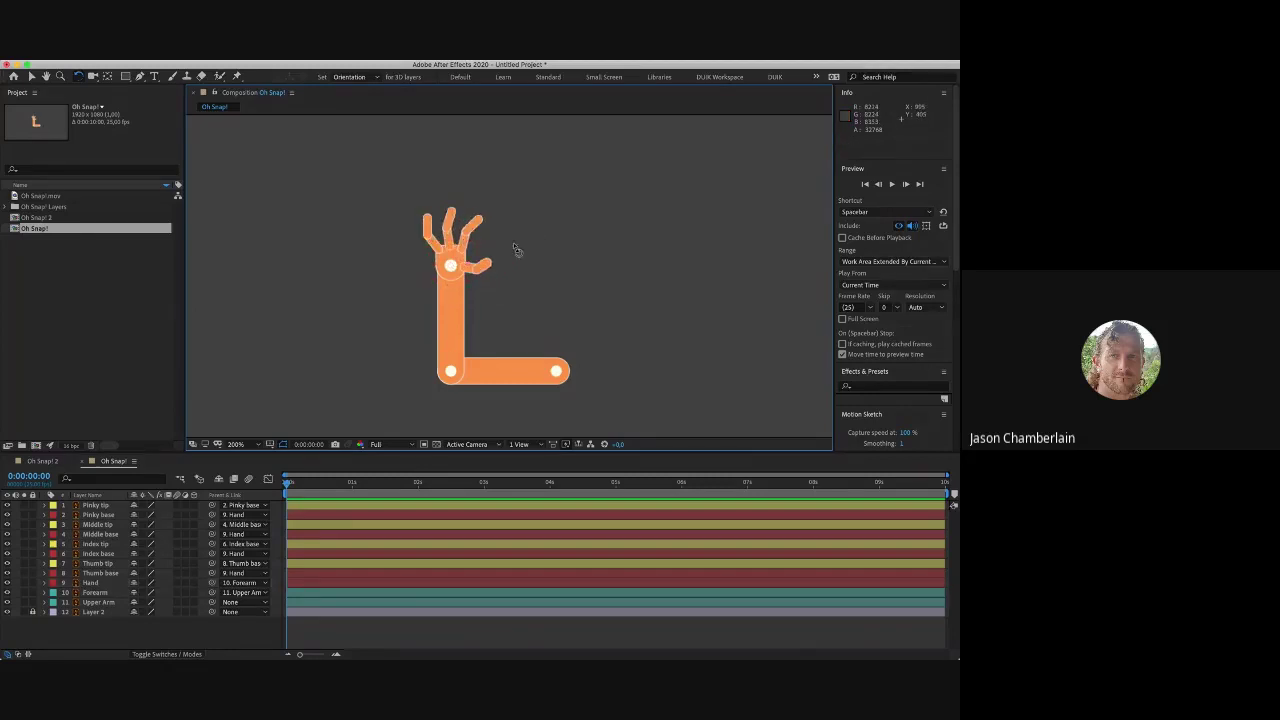
pyautogui.scroll(2, 470, 272)
pyautogui.moveTo(466, 260); pyautogui.dragTo(452, 285)
# Step: Test-bend the thumb and the index, middle and pinky bases, undoing each bend
pyautogui.click(453, 313)
pyautogui.hotkey('ctrl', 'z')
pyautogui.click(447, 266)
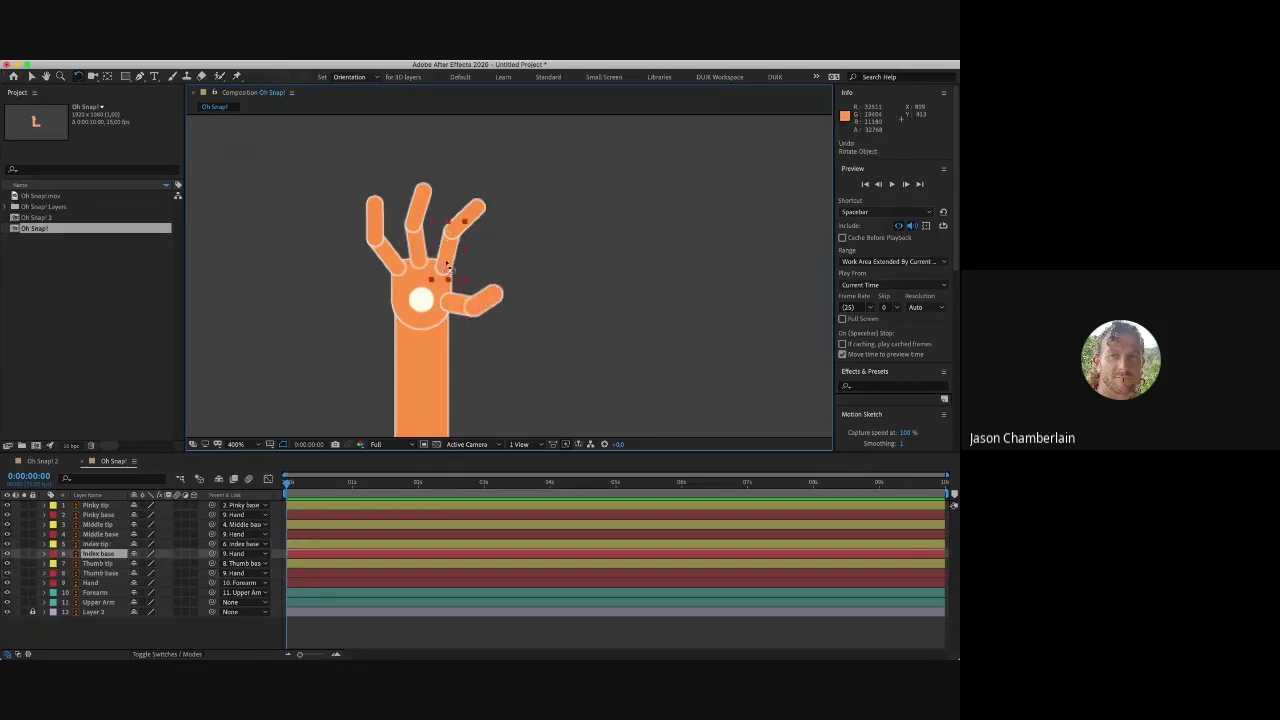
pyautogui.keyDown('shift'); pyautogui.click(424, 260); pyautogui.keyUp('shift')
pyautogui.keyDown('shift'); pyautogui.click(401, 264); pyautogui.keyUp('shift')
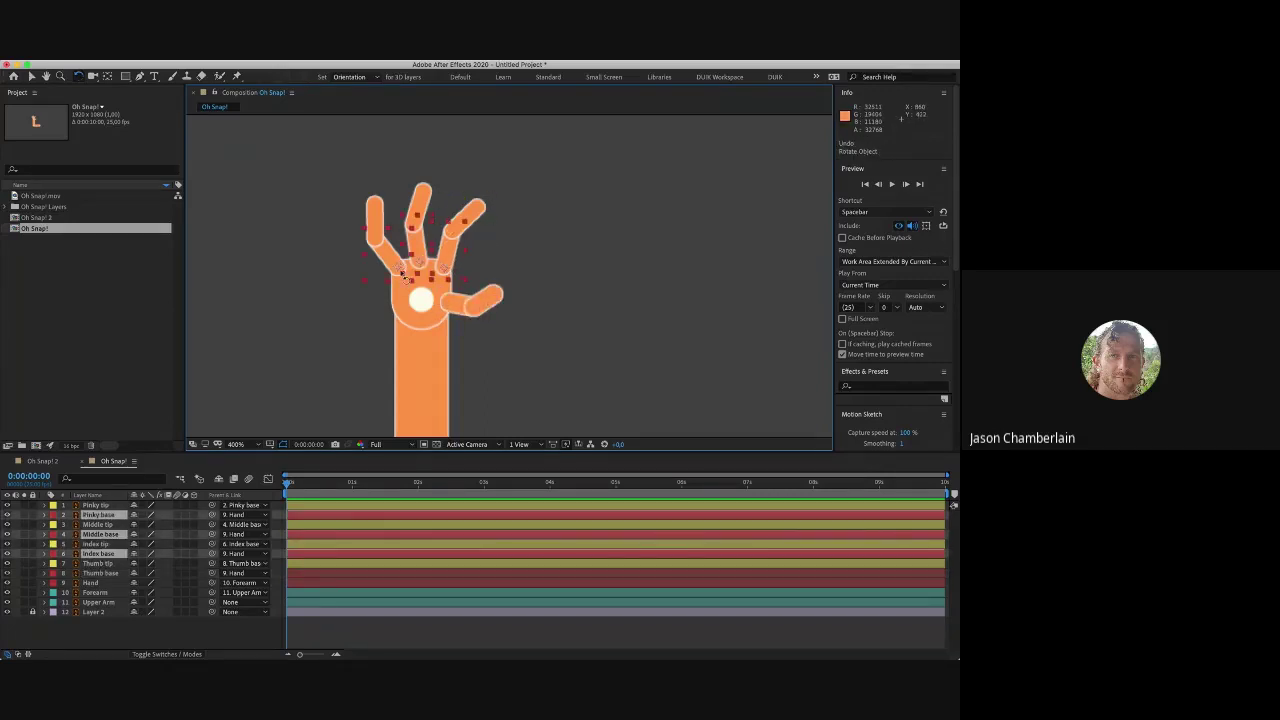
pyautogui.moveTo(388, 268); pyautogui.dragTo(386, 295)
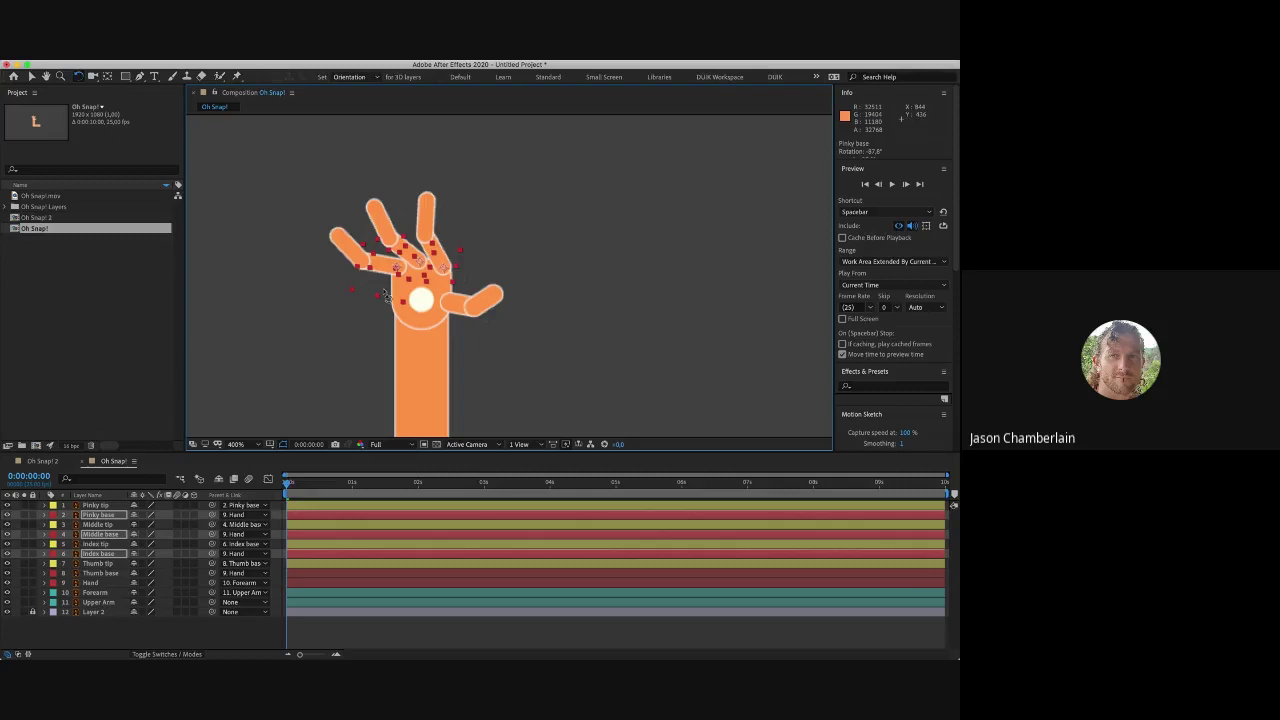
pyautogui.hotkey('ctrl', 'z')
pyautogui.click(563, 245)
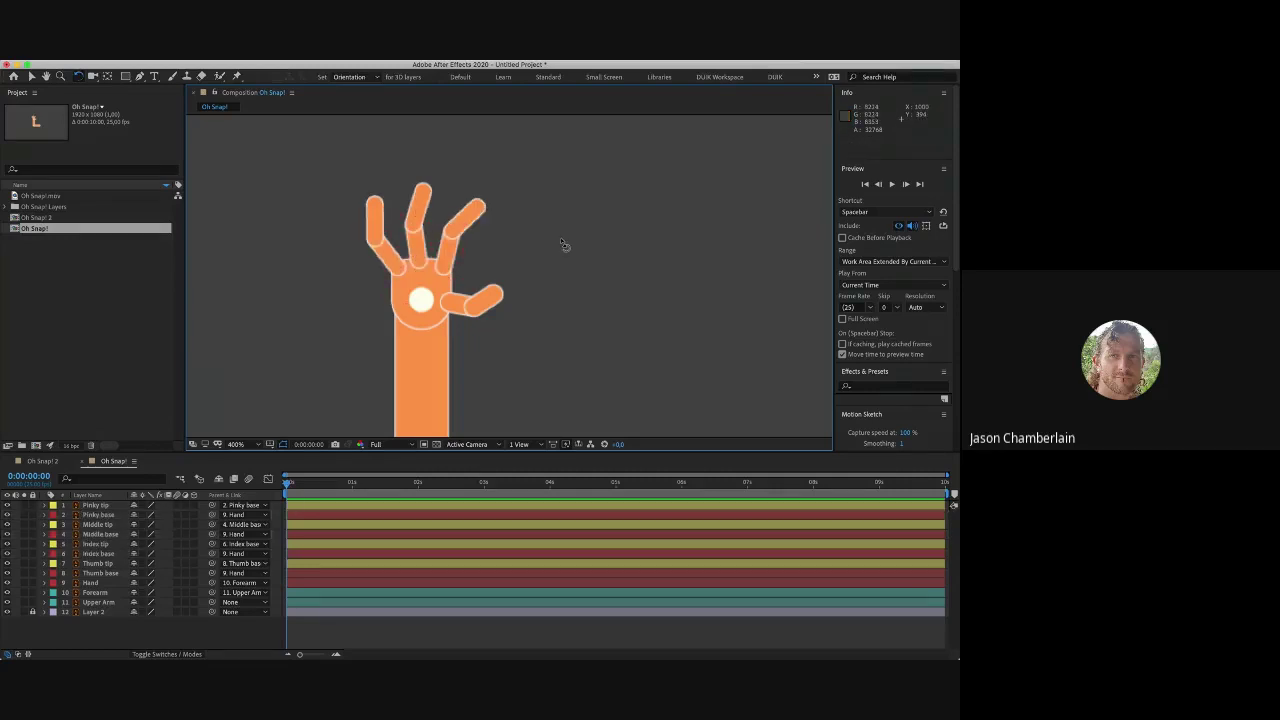
pyautogui.scroll(-3, 563, 245)
pyautogui.press('v')
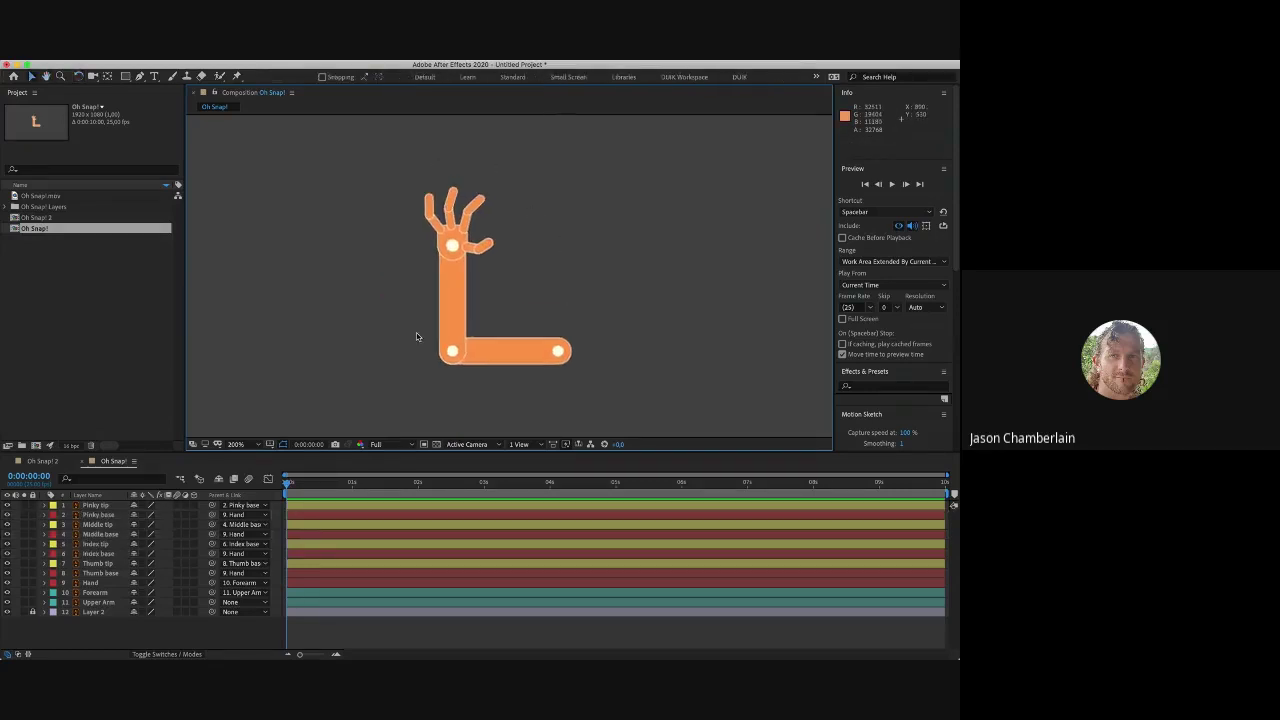
pyautogui.click(152, 636)
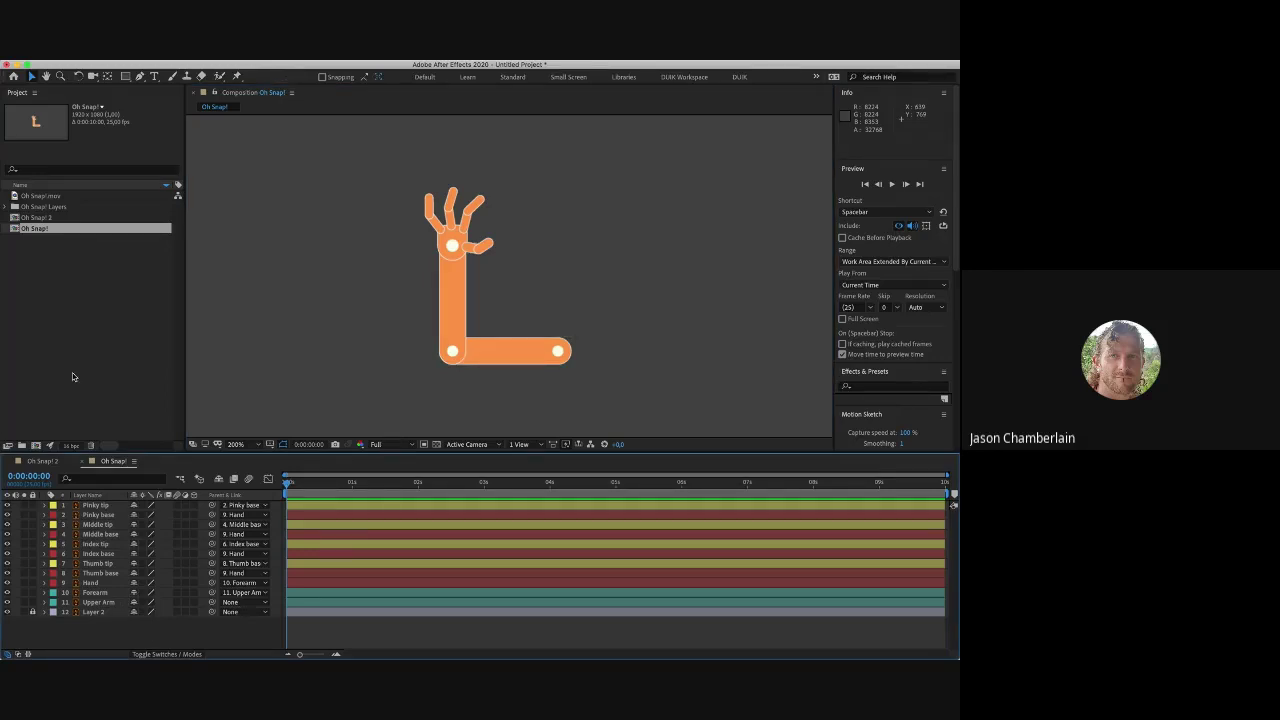
pyautogui.click(45, 462)
pyautogui.moveTo(47, 465); pyautogui.dragTo(118, 462)
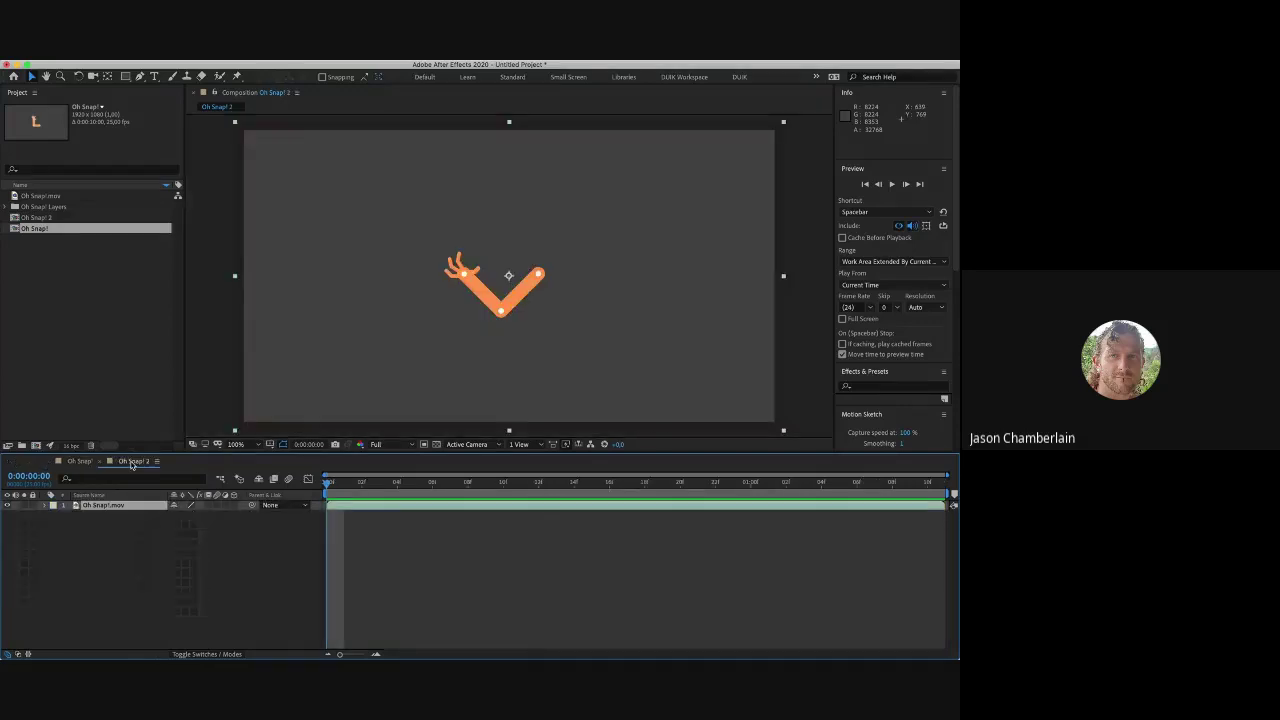
pyautogui.click(33, 505)
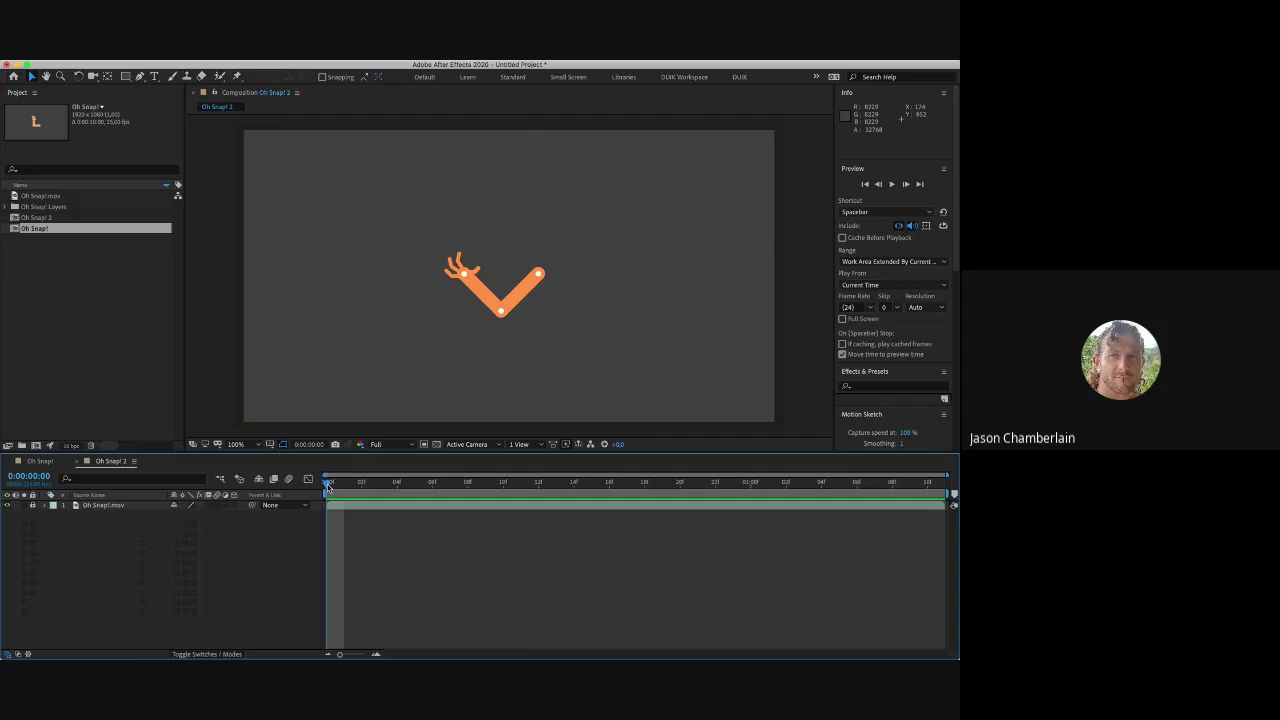
pyautogui.press('space')
pyautogui.press('.')
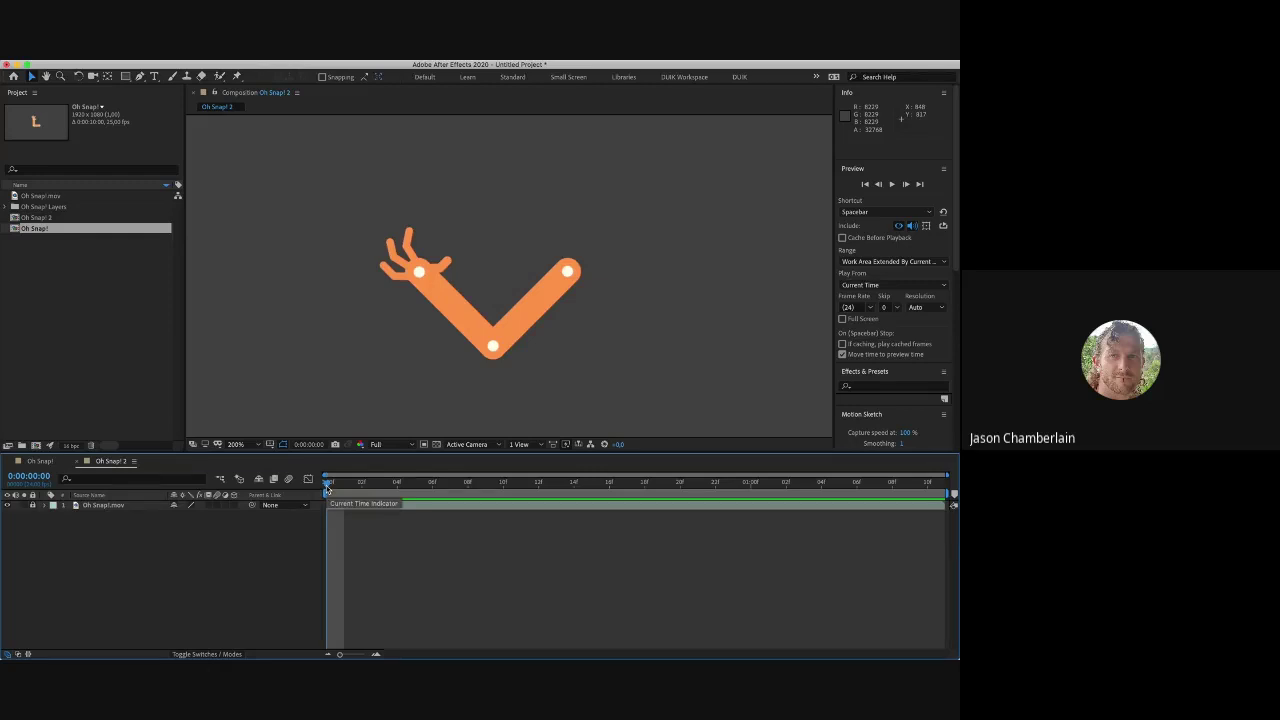
pyautogui.moveTo(326, 488)
pyautogui.mouseDown()
pyautogui.moveTo(379, 488)
pyautogui.moveTo(327, 487)
pyautogui.mouseUp()
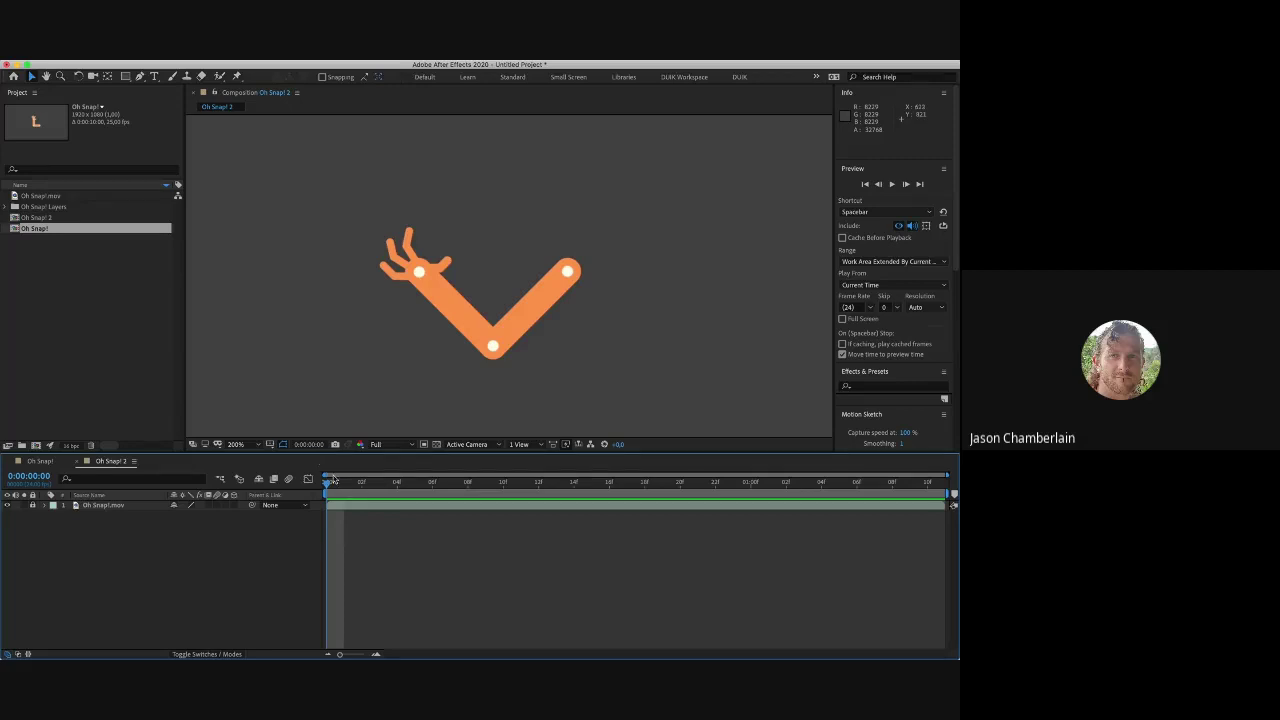
pyautogui.moveTo(326, 486); pyautogui.dragTo(399, 496)
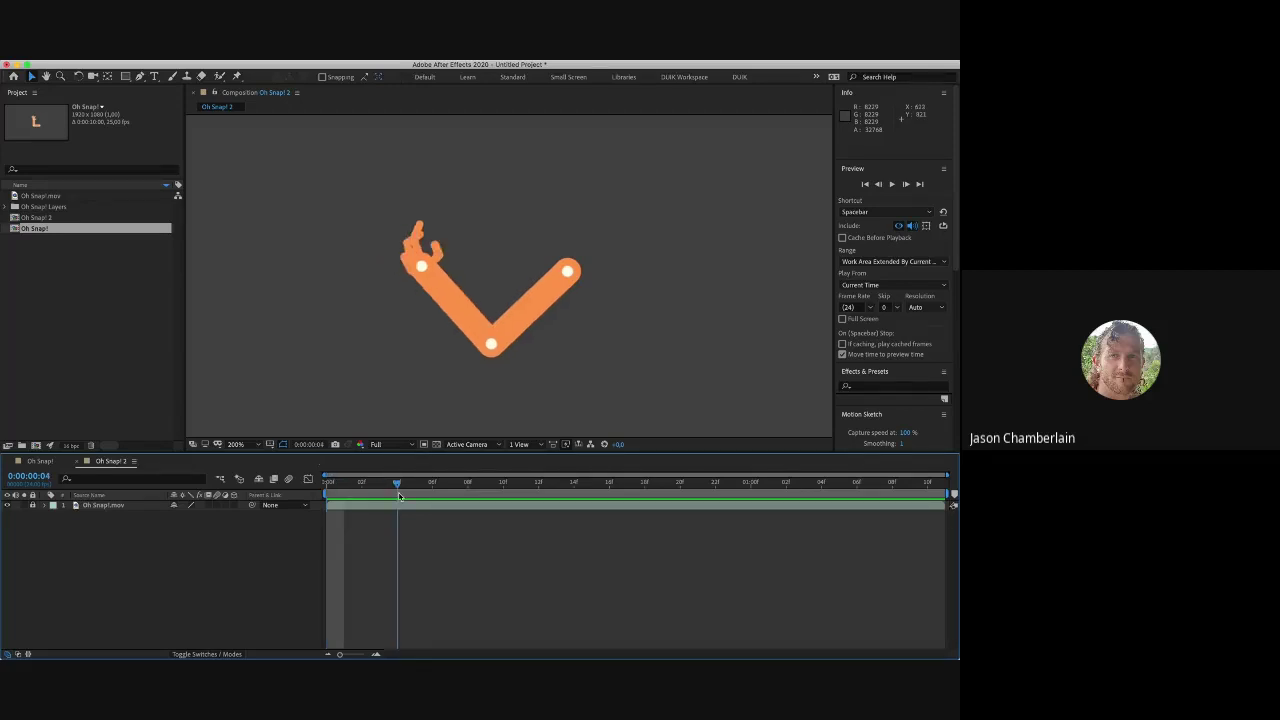
pyautogui.moveTo(399, 496); pyautogui.dragTo(433, 488)
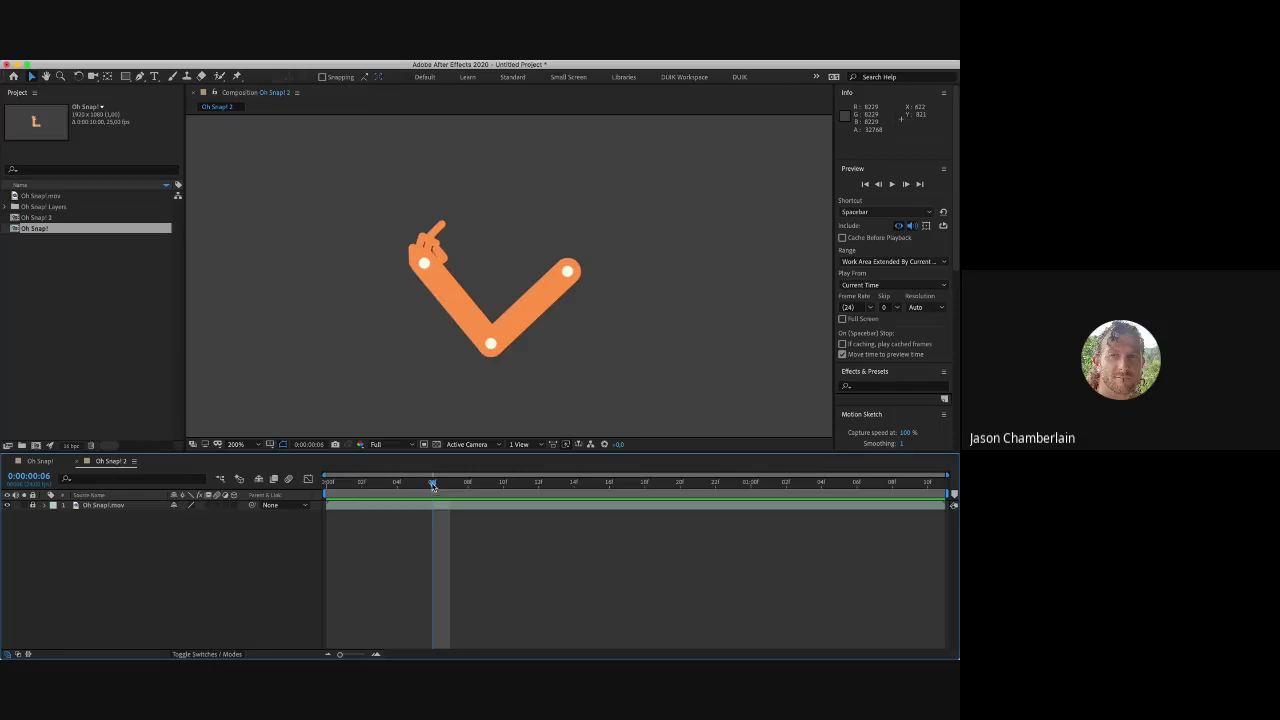
pyautogui.moveTo(433, 487); pyautogui.dragTo(588, 487)
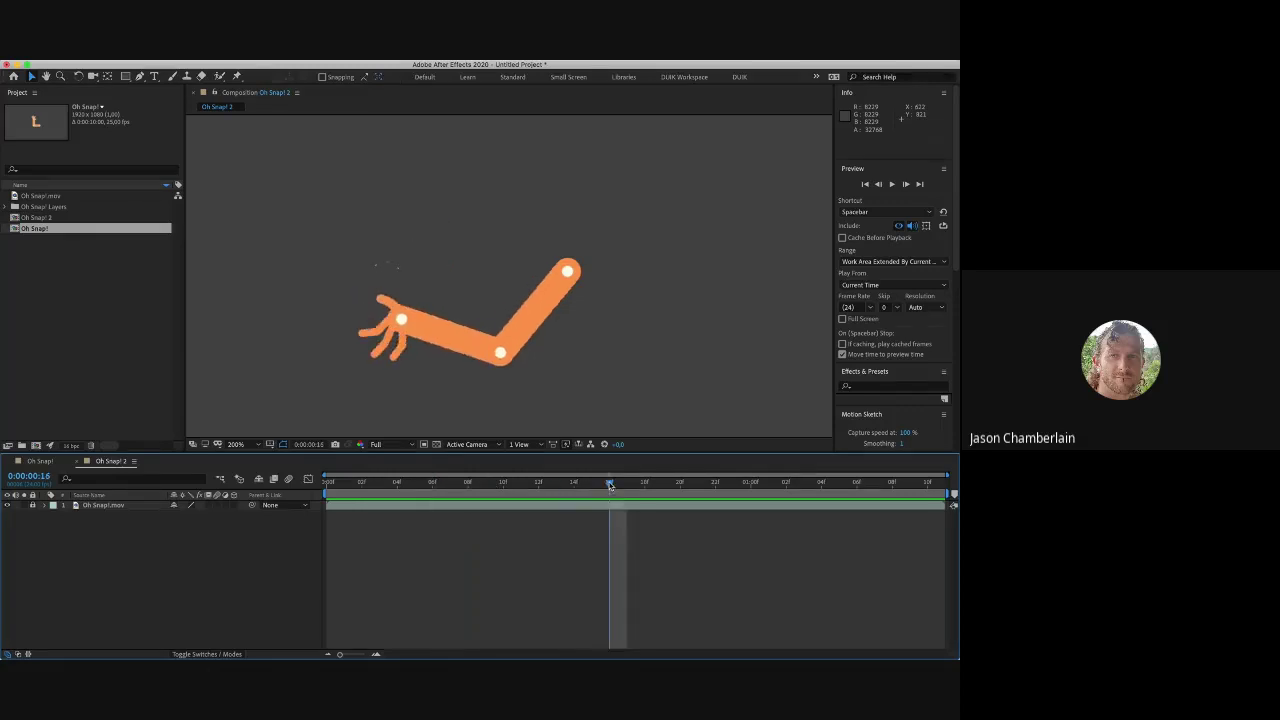
pyautogui.moveTo(588, 487); pyautogui.dragTo(310, 491)
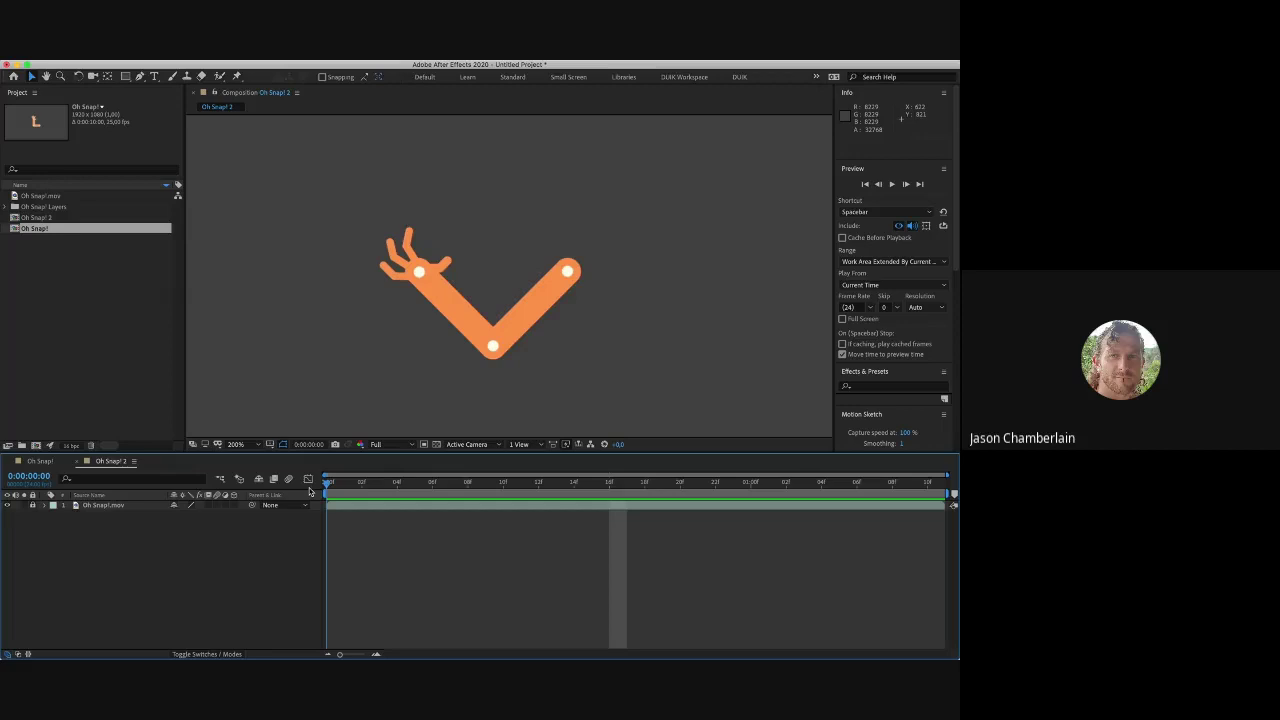
pyautogui.click(433, 482)
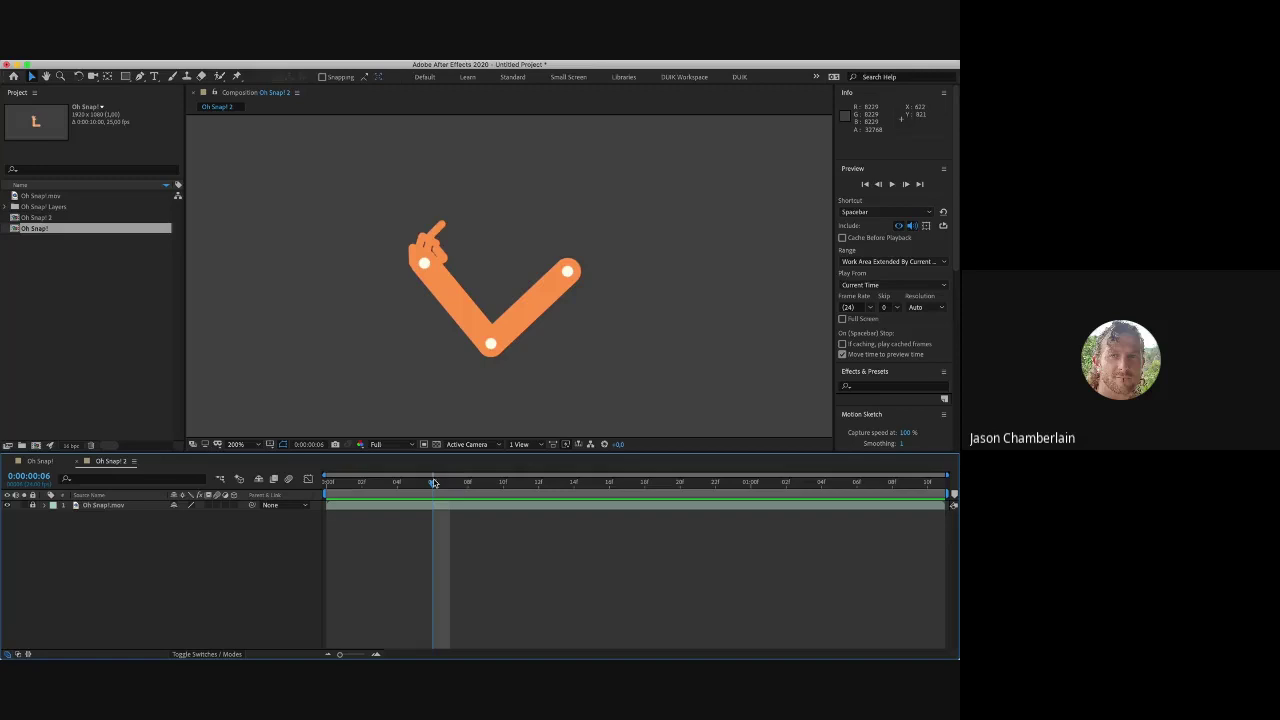
pyautogui.moveTo(433, 482); pyautogui.dragTo(466, 486)
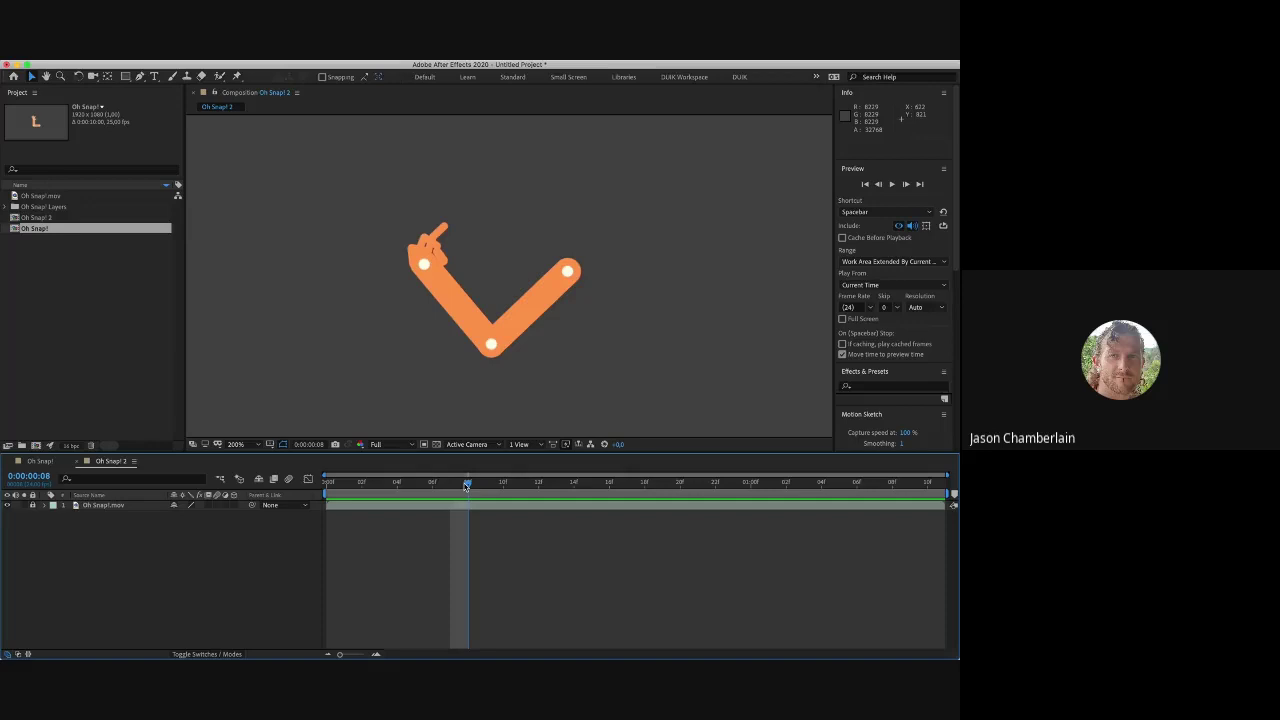
pyautogui.moveTo(466, 486); pyautogui.dragTo(457, 237)
pyautogui.moveTo(451, 486); pyautogui.dragTo(747, 485)
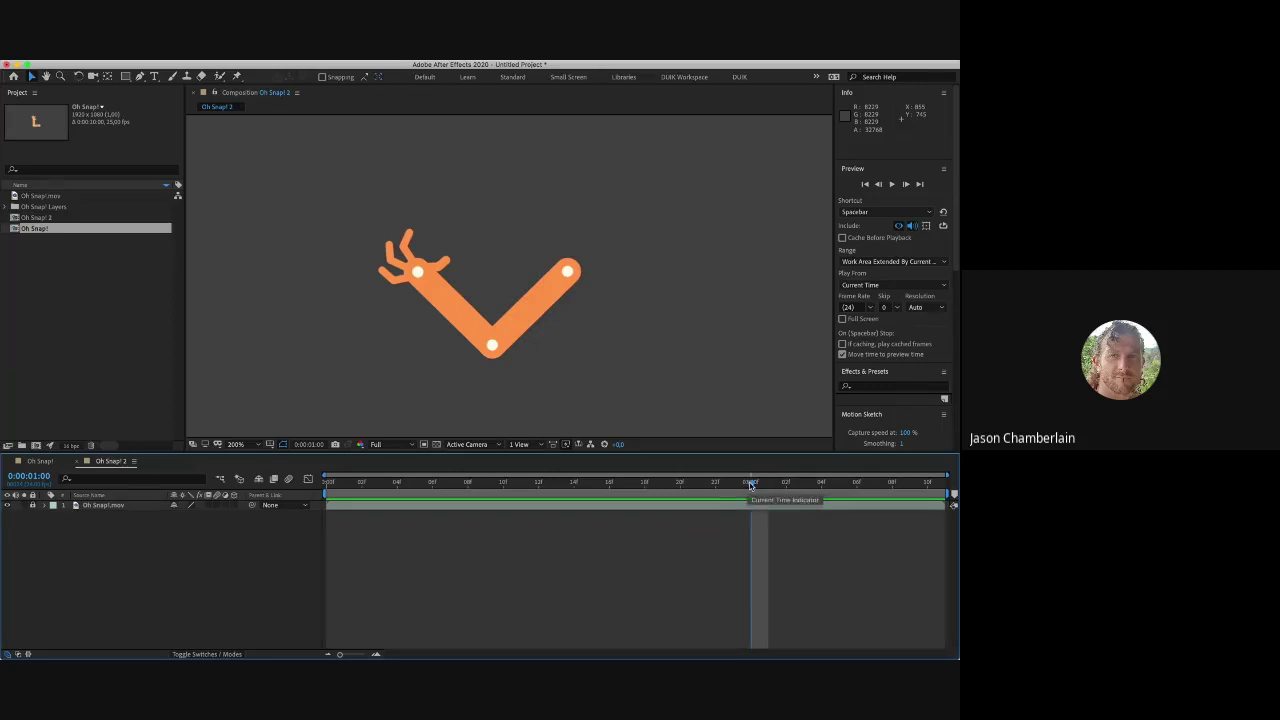
pyautogui.moveTo(751, 485); pyautogui.dragTo(930, 484)
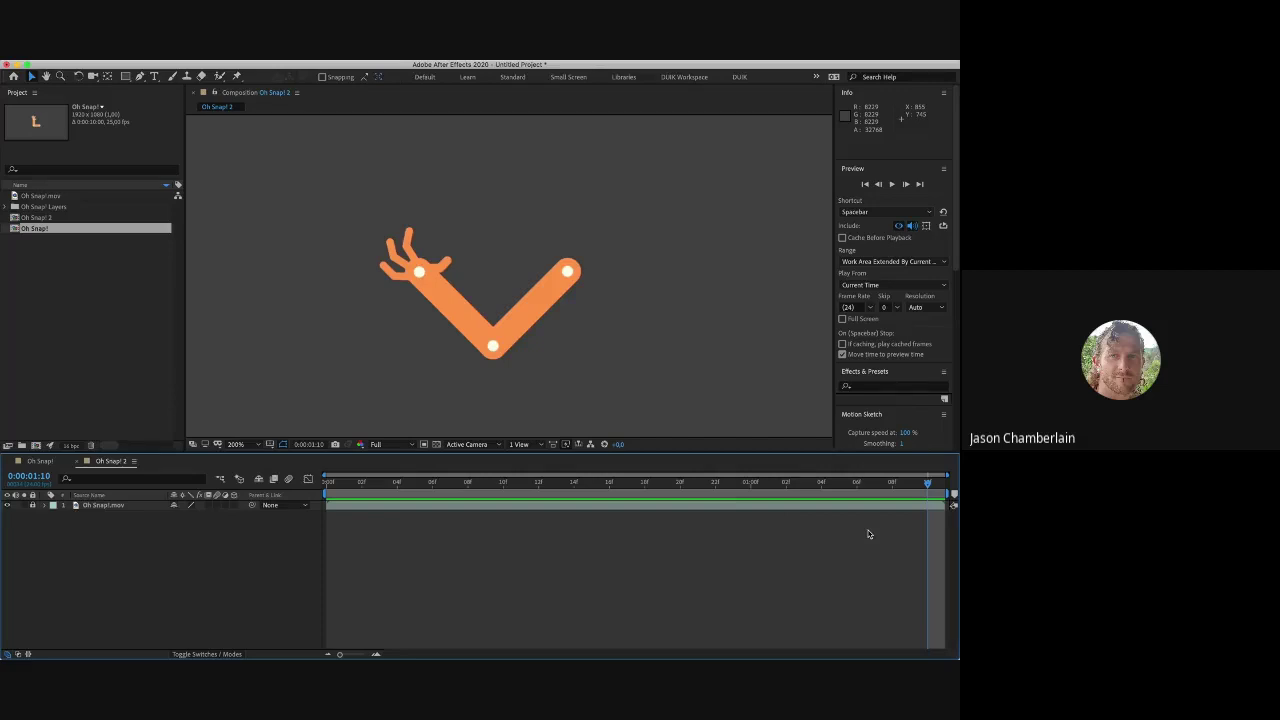
pyautogui.click(331, 481)
# Step: Return to the Oh Snap! rig composition with the current time at one second
pyautogui.click(35, 462)
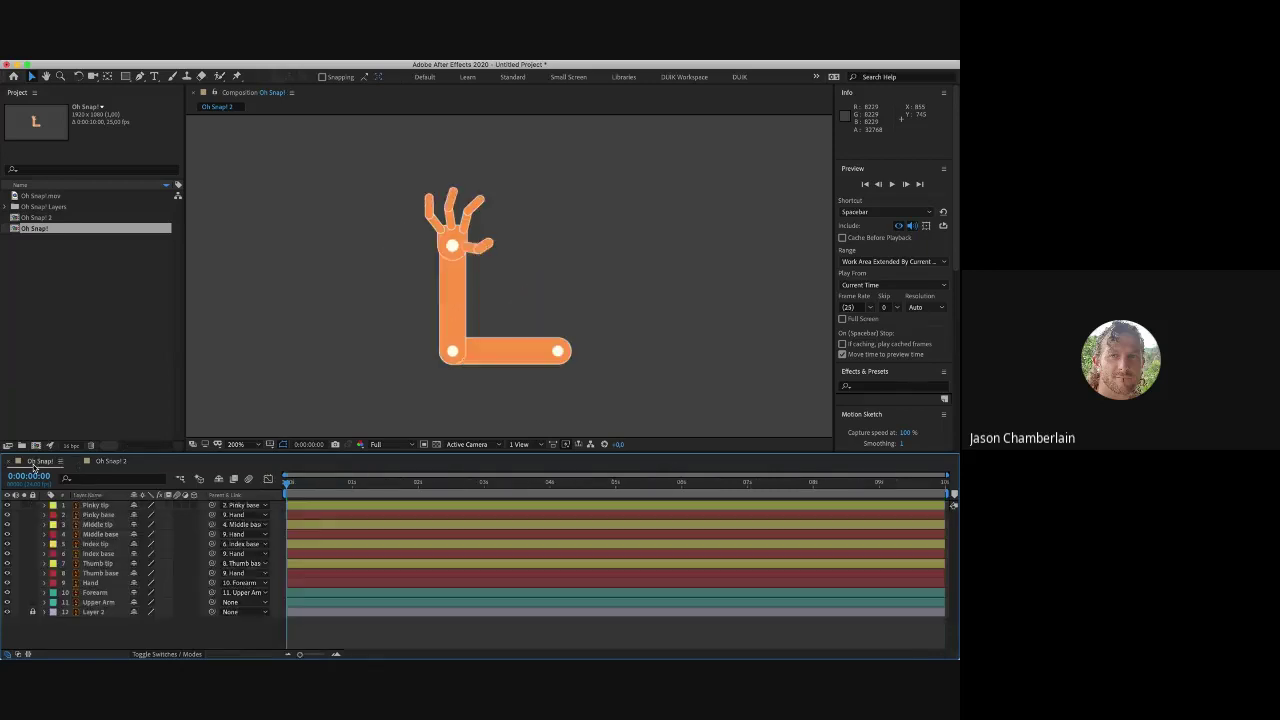
pyautogui.click(352, 484)
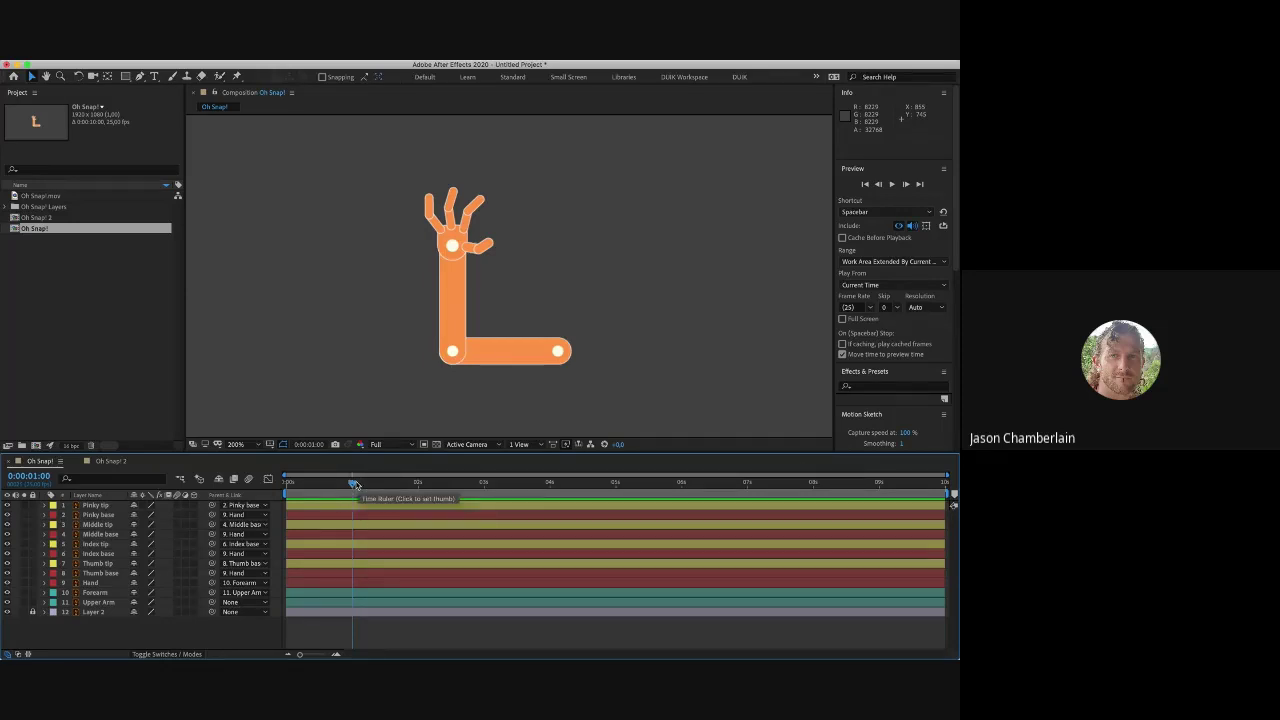
pyautogui.click(359, 484)
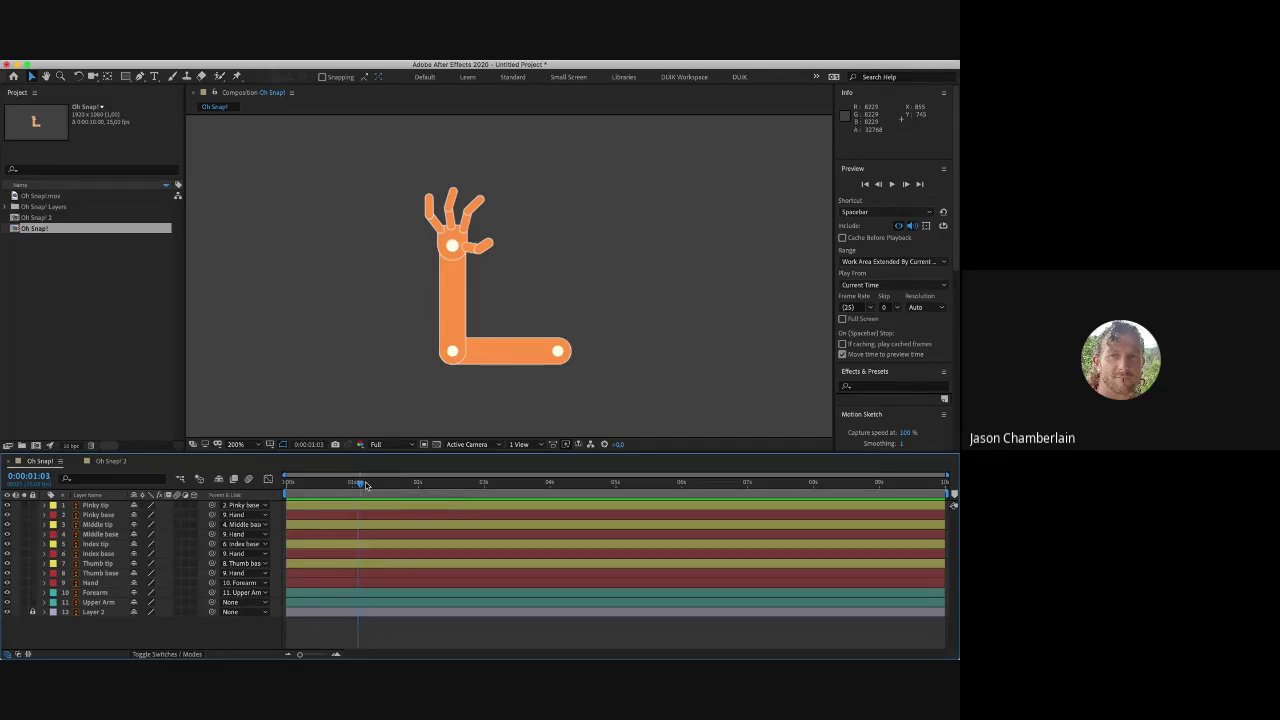
pyautogui.click(352, 485)
# Step: Hide layers 1–10 so only the Upper Arm remains visible
pyautogui.click(91, 603)
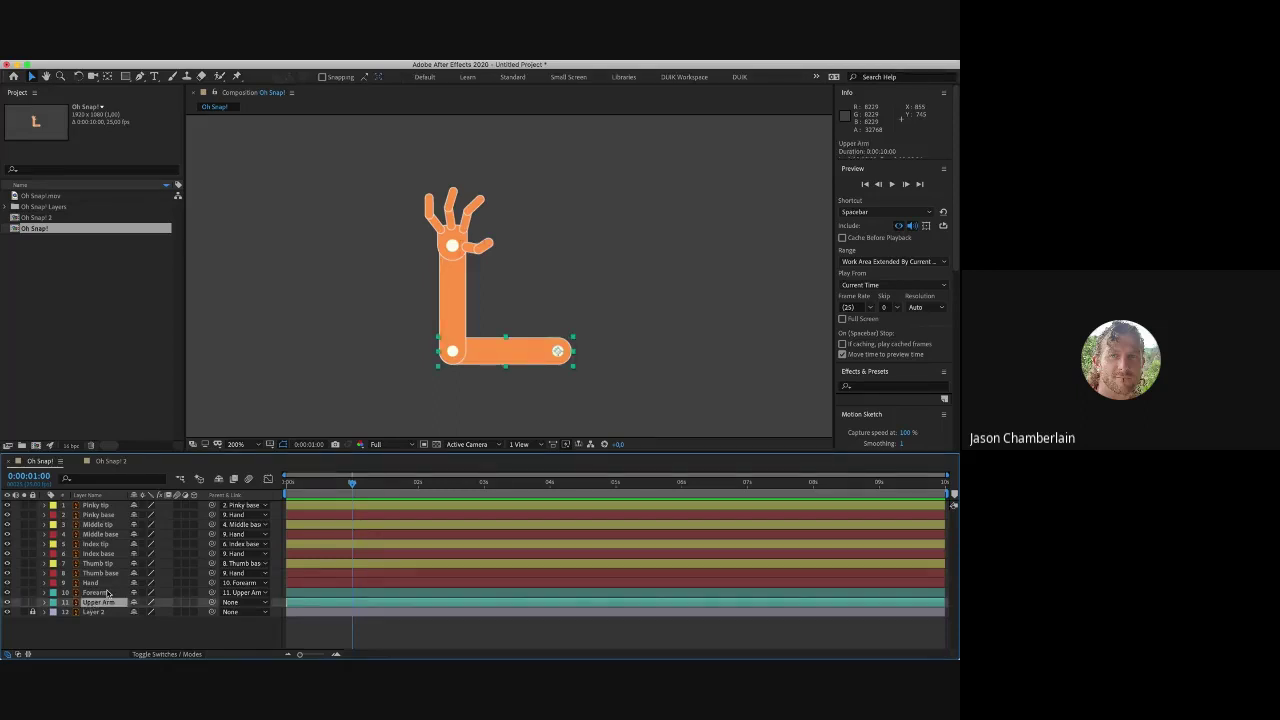
pyautogui.click(108, 594)
pyautogui.keyDown('shift'); pyautogui.click(104, 506); pyautogui.keyUp('shift')
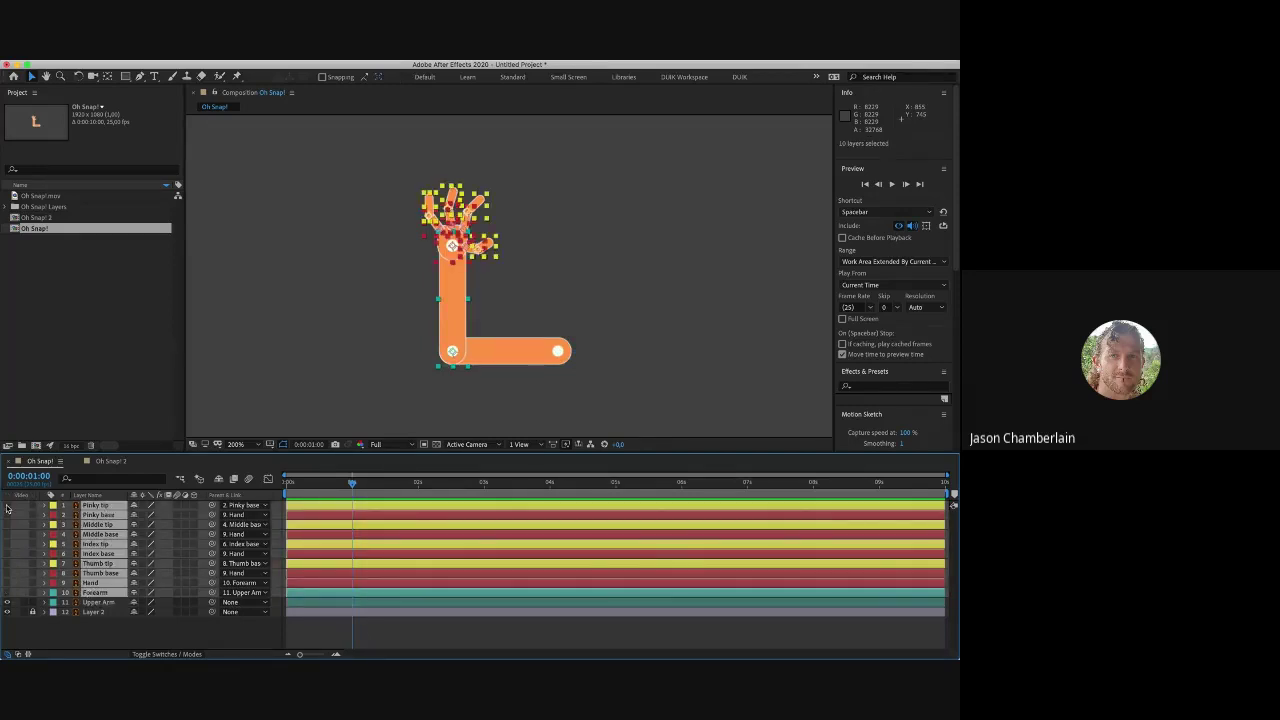
pyautogui.moveTo(7, 508); pyautogui.dragTo(7, 592)
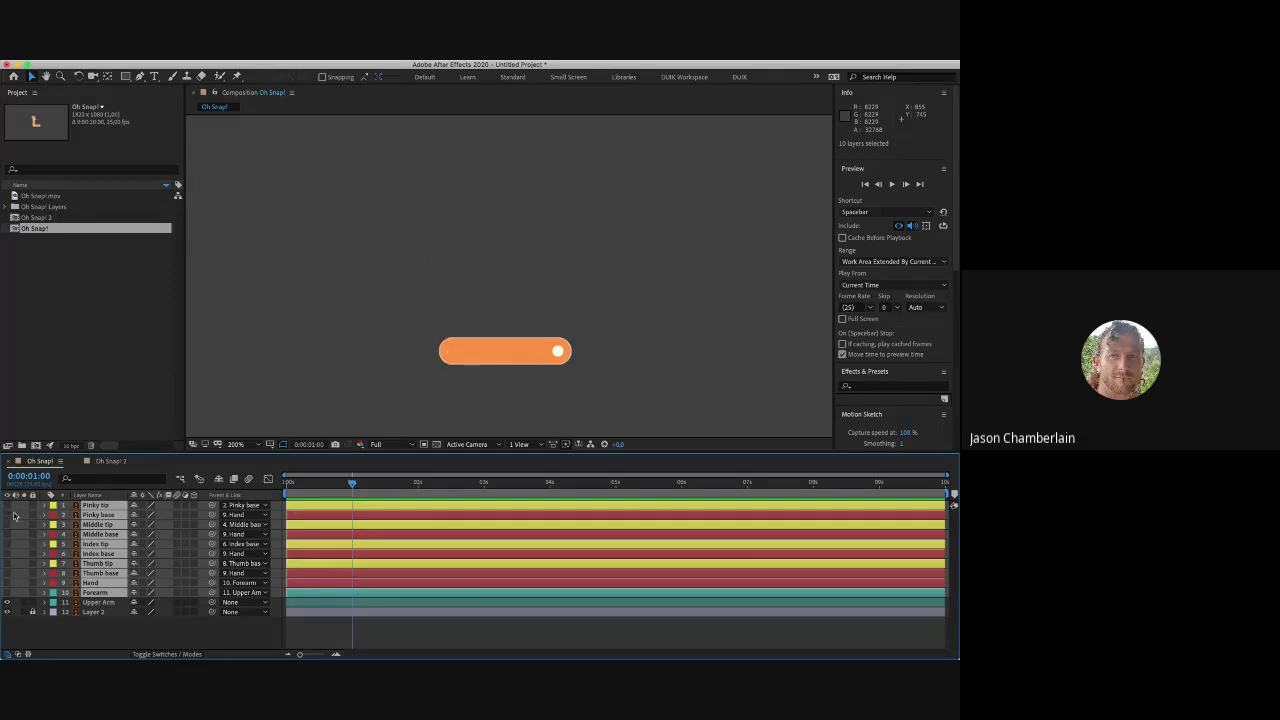
# Step: Set the Upper Arm layer's Rotation to -45°
pyautogui.click(100, 603)
pyautogui.press('r')
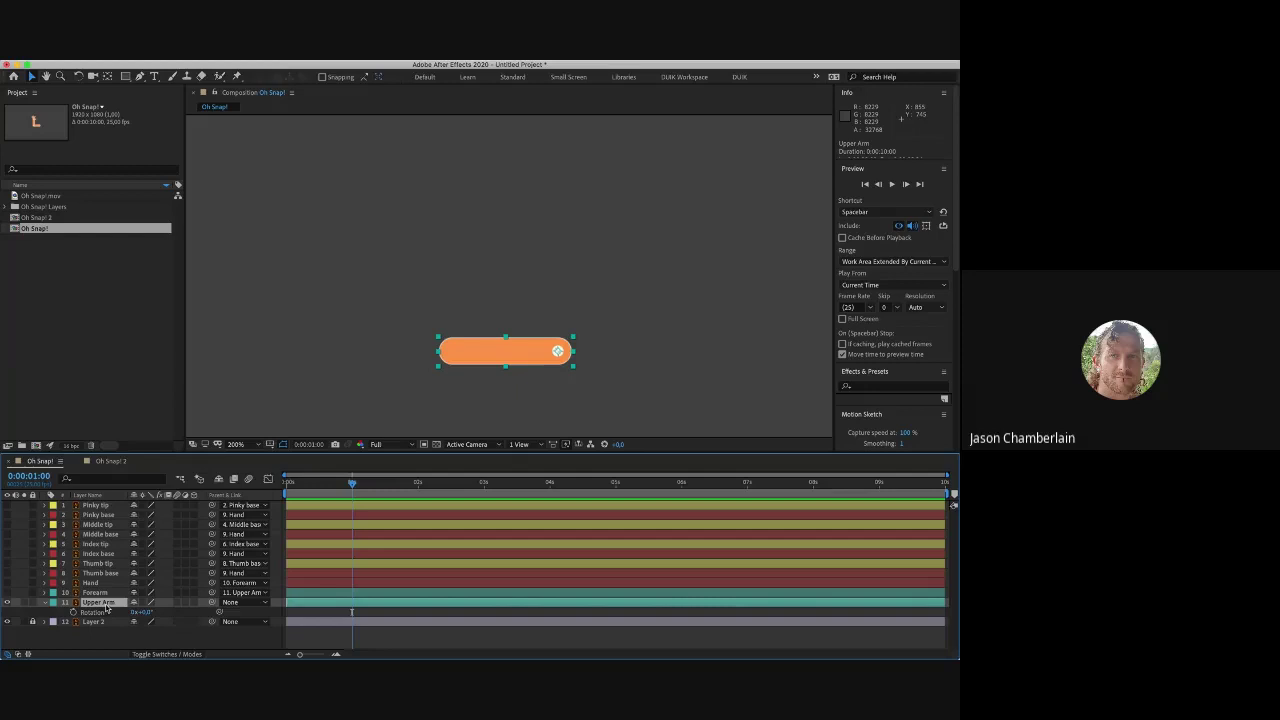
pyautogui.click(143, 612)
pyautogui.write('-45')
pyautogui.press('Return')
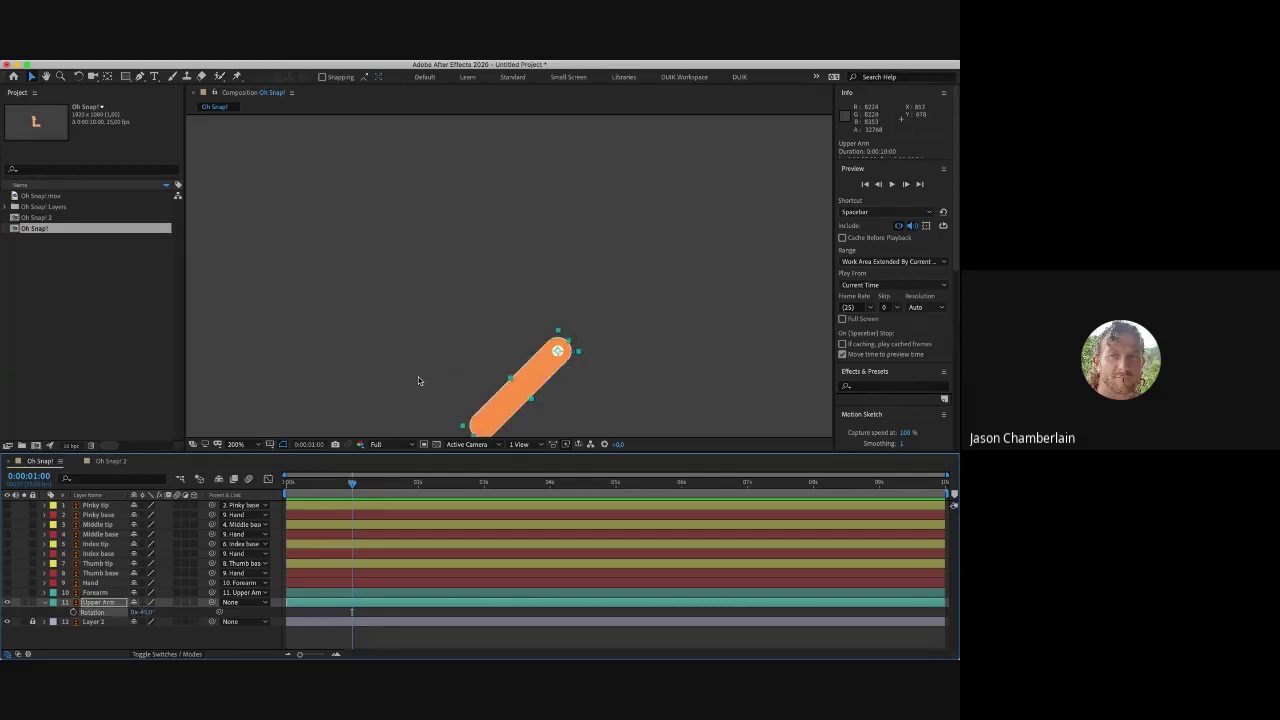
# Step: Add an Upper Arm Rotation keyframe at one second and move the time to two seconds
pyautogui.moveTo(440, 389); pyautogui.dragTo(431, 303)
pyautogui.scroll(-1, 434, 337)
pyautogui.press('v')
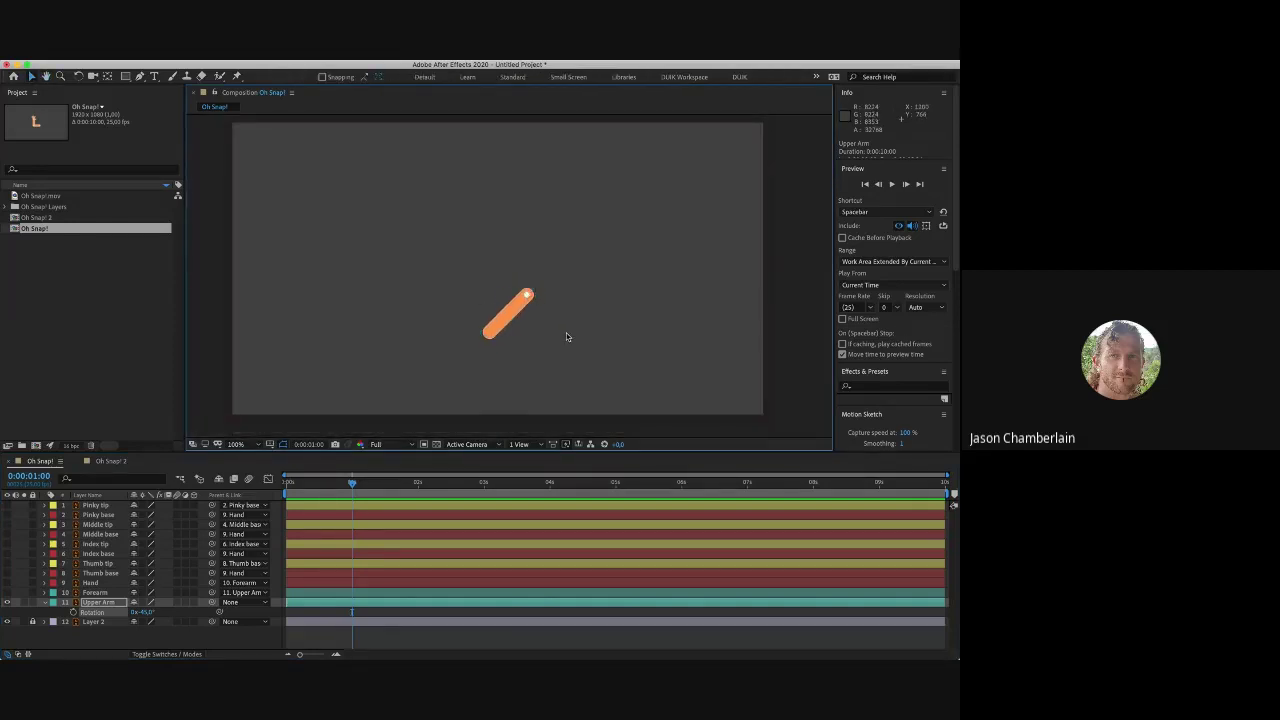
pyautogui.click(566, 336)
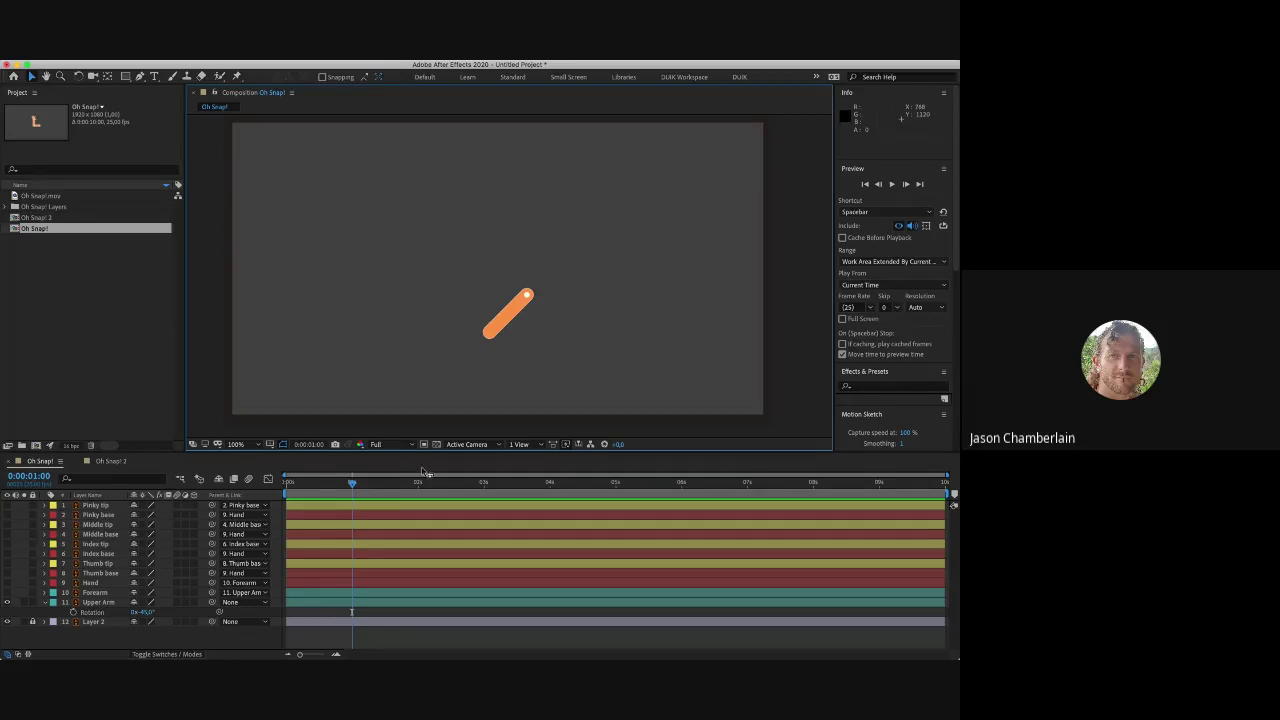
pyautogui.click(76, 613)
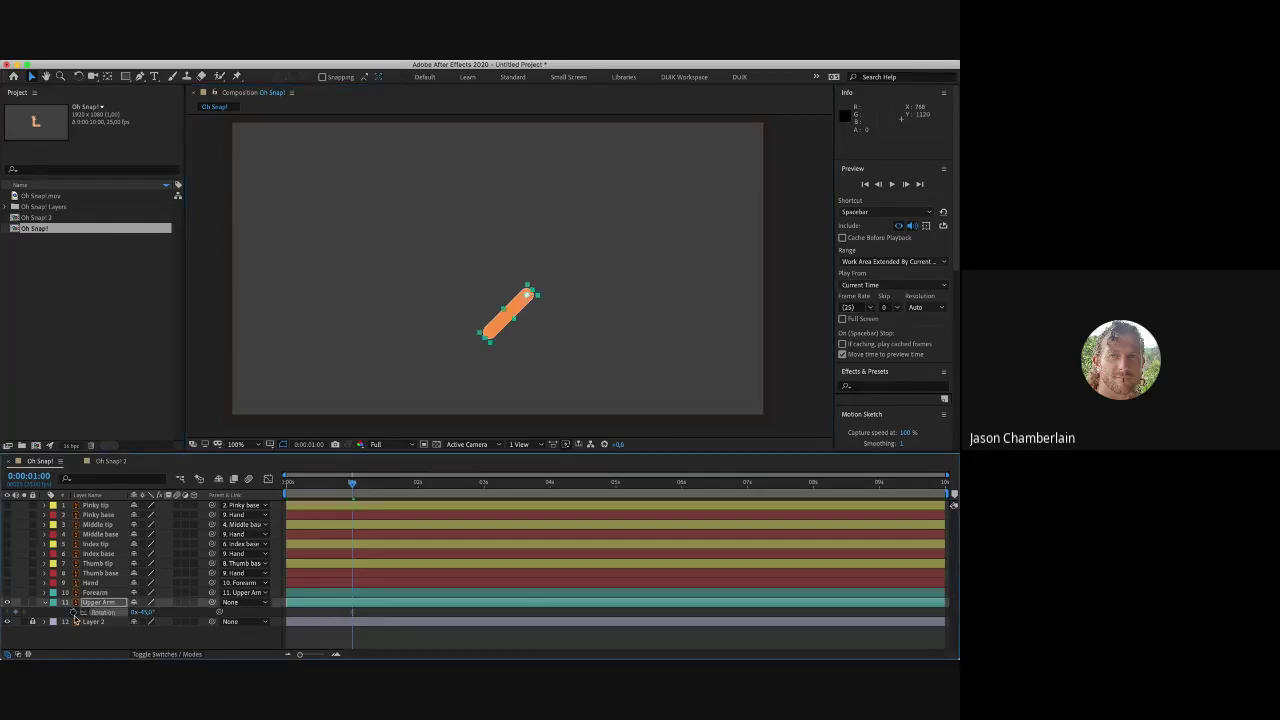
pyautogui.click(74, 612)
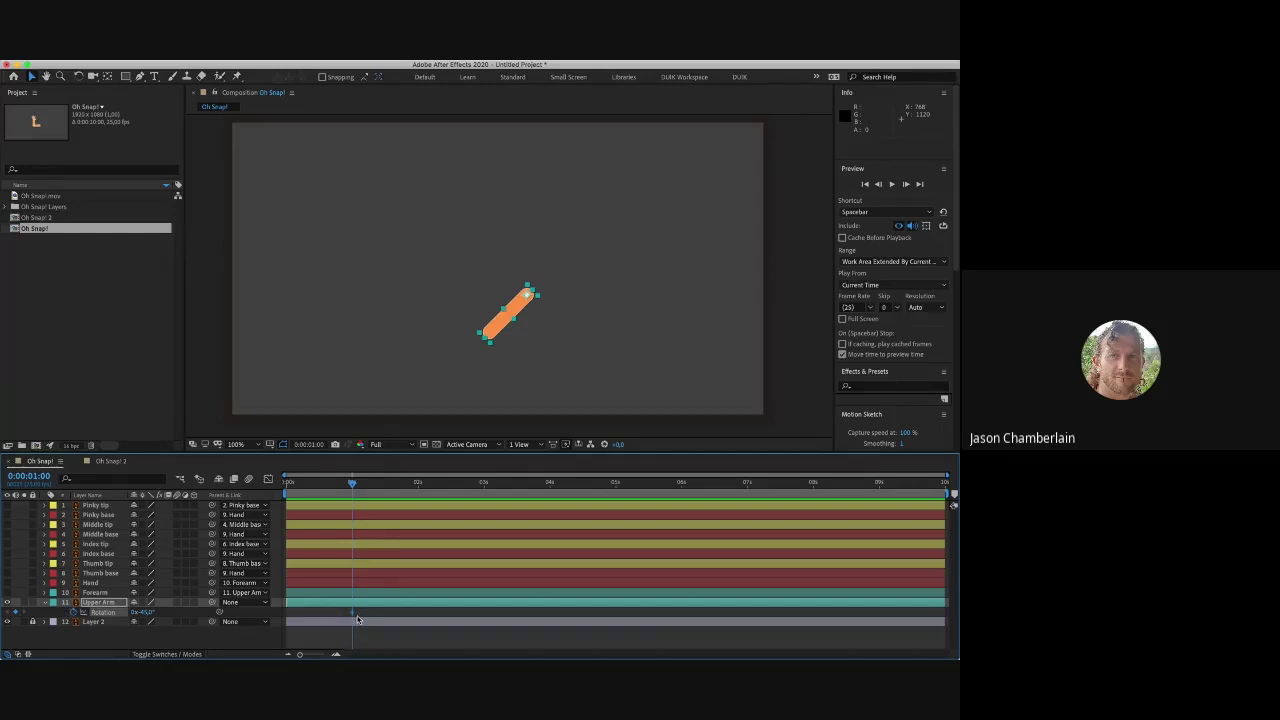
pyautogui.click(418, 483)
pyautogui.scroll(2, 406, 350)
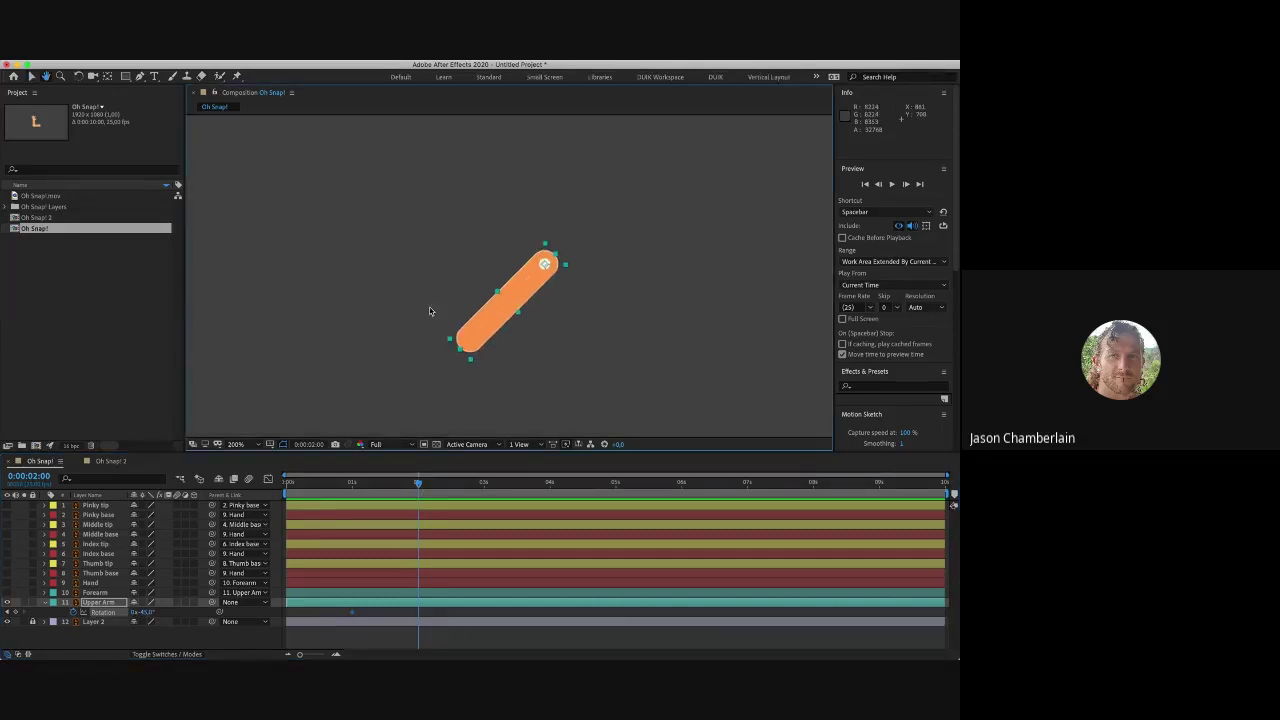
# Step: Scrub the Upper Arm Rotation to key its two-second pose
pyautogui.moveTo(148, 612); pyautogui.dragTo(160, 612)
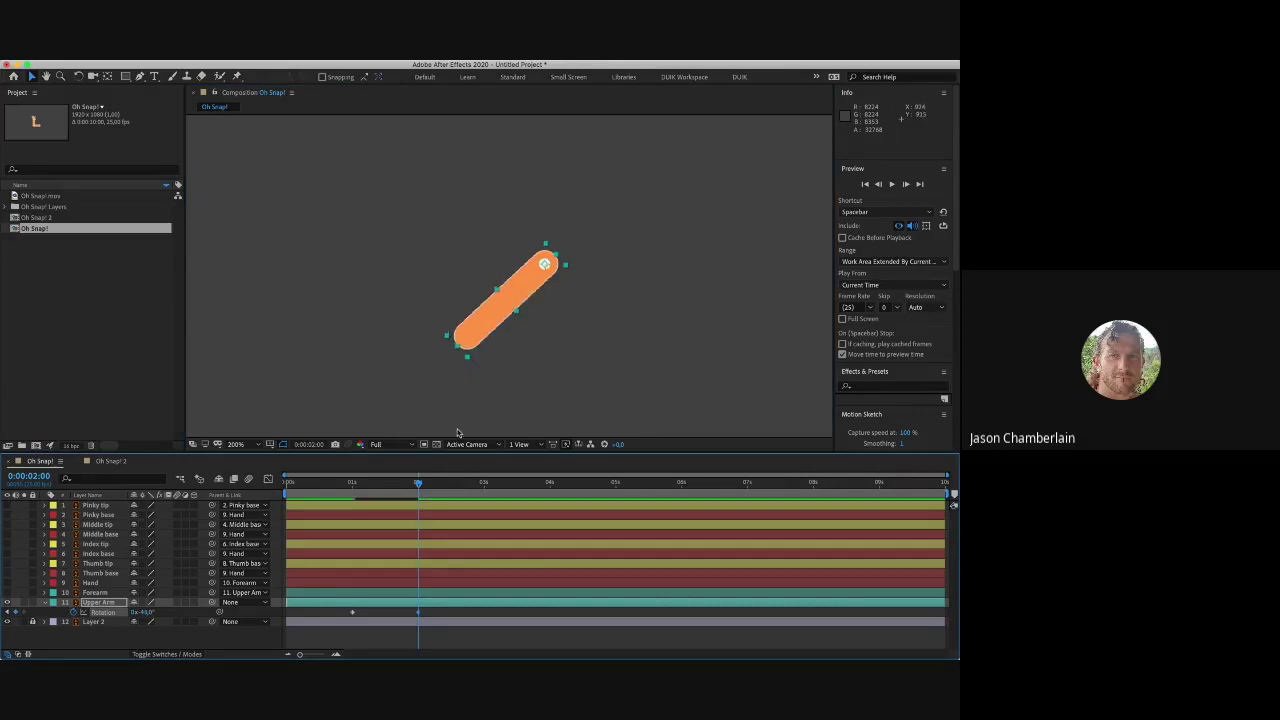
pyautogui.click(351, 485)
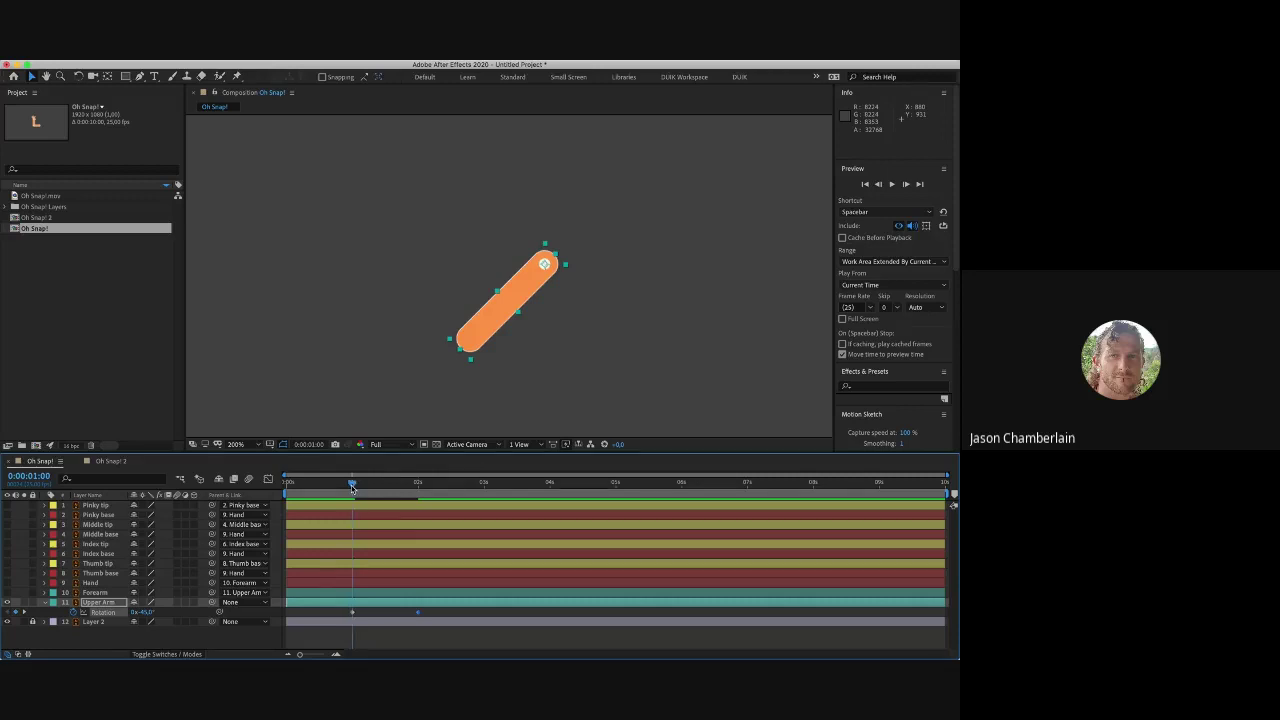
pyautogui.moveTo(351, 485); pyautogui.dragTo(419, 483)
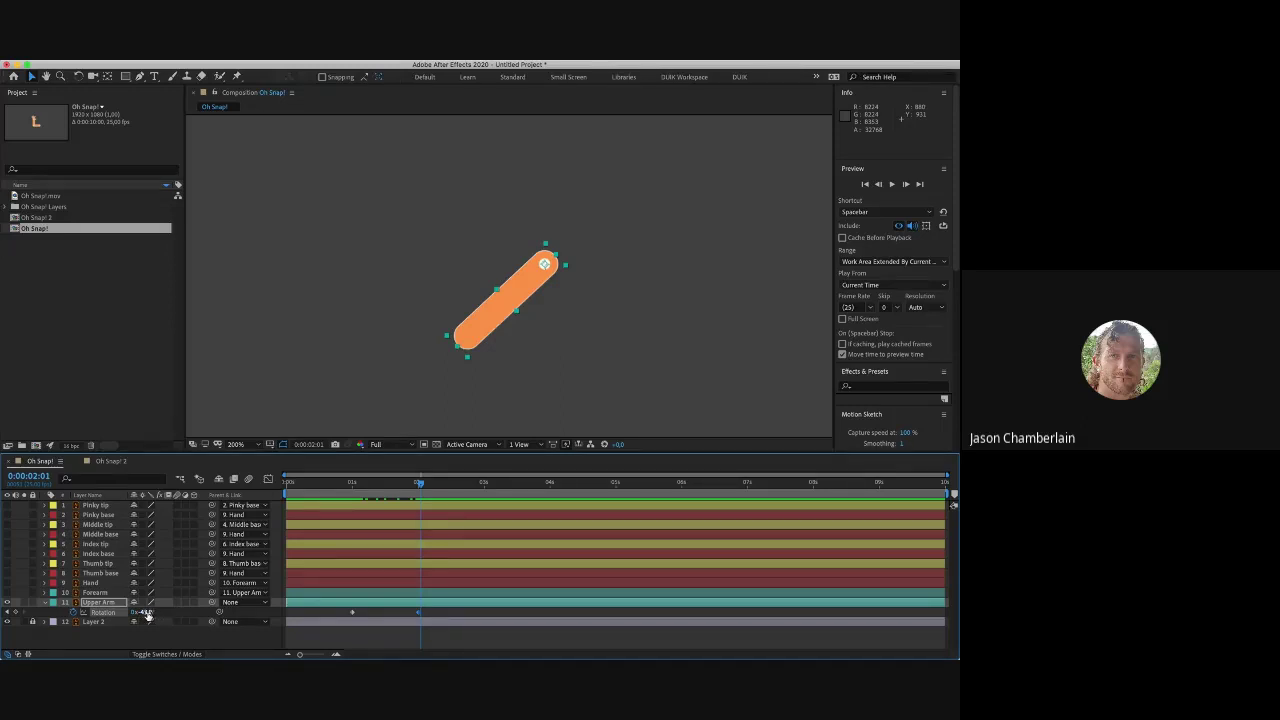
pyautogui.moveTo(147, 614)
pyautogui.mouseDown()
pyautogui.moveTo(170, 616)
pyautogui.moveTo(145, 618)
pyautogui.mouseUp()
# Step: Rotate the Upper Arm more upright at three seconds, adding a keyframe
pyautogui.click(484, 484)
pyautogui.moveTo(516, 361); pyautogui.dragTo(474, 294)
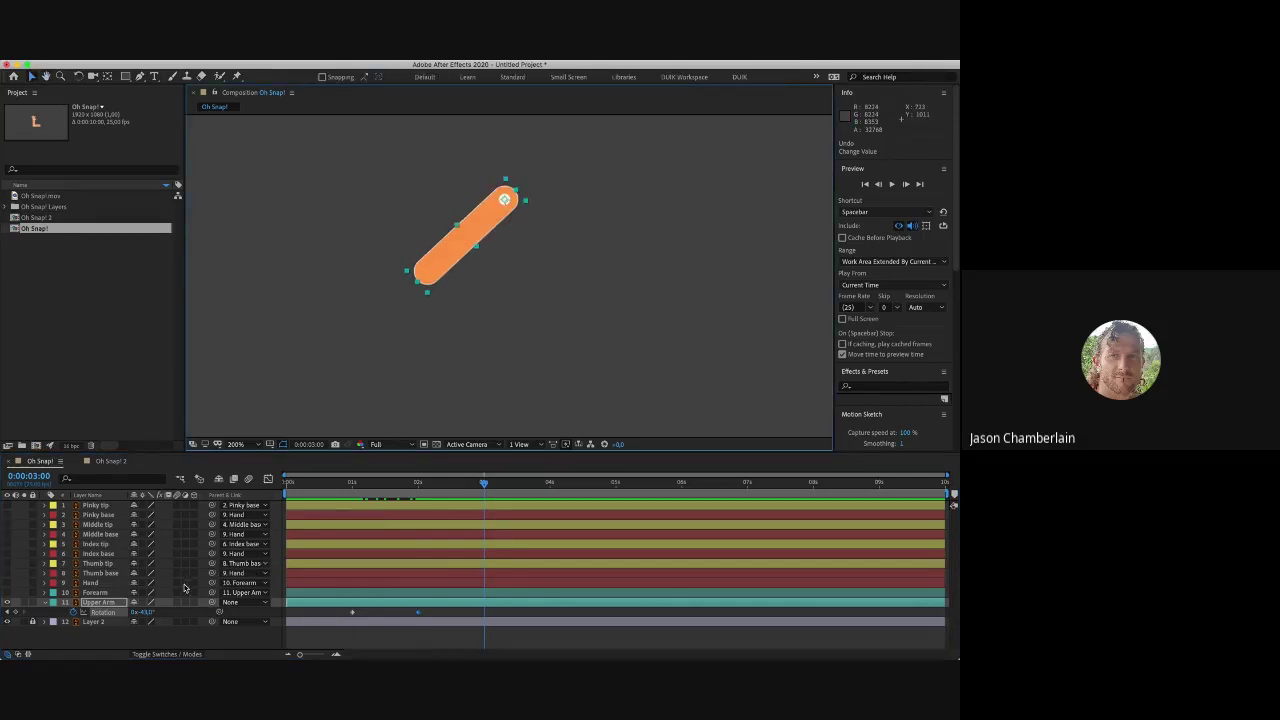
pyautogui.click(148, 614)
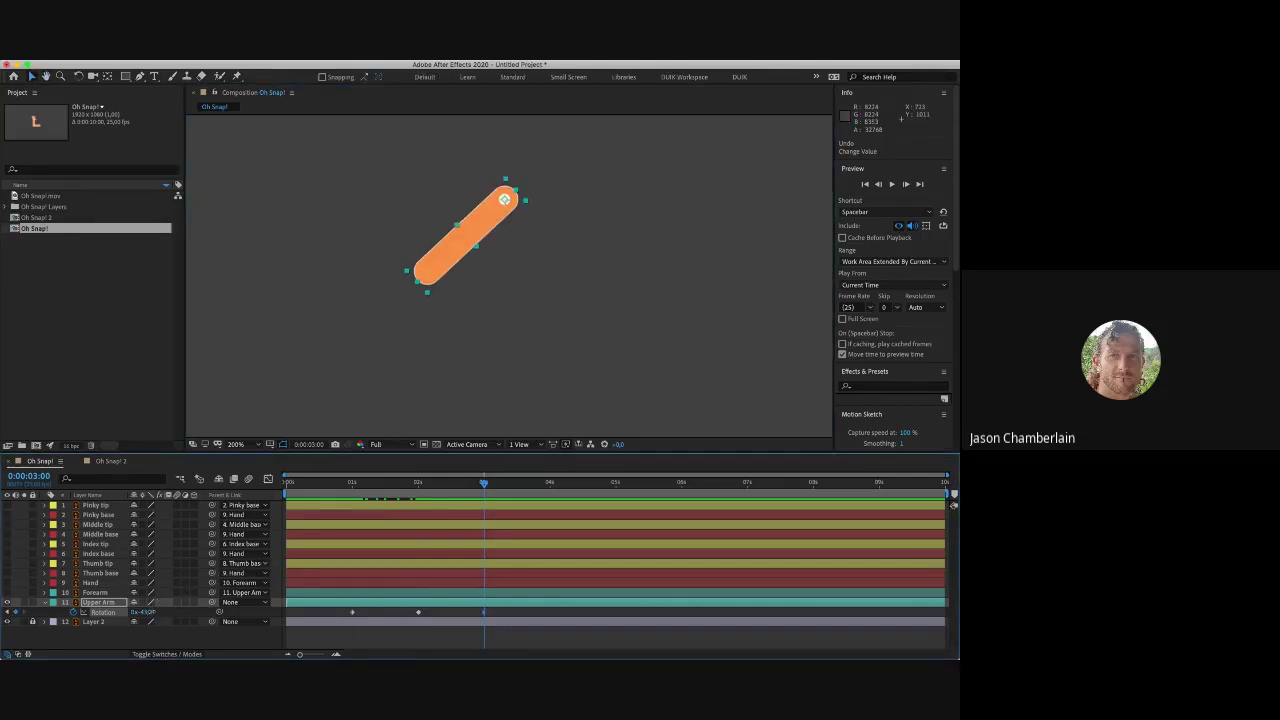
pyautogui.moveTo(146, 613); pyautogui.dragTo(152, 613)
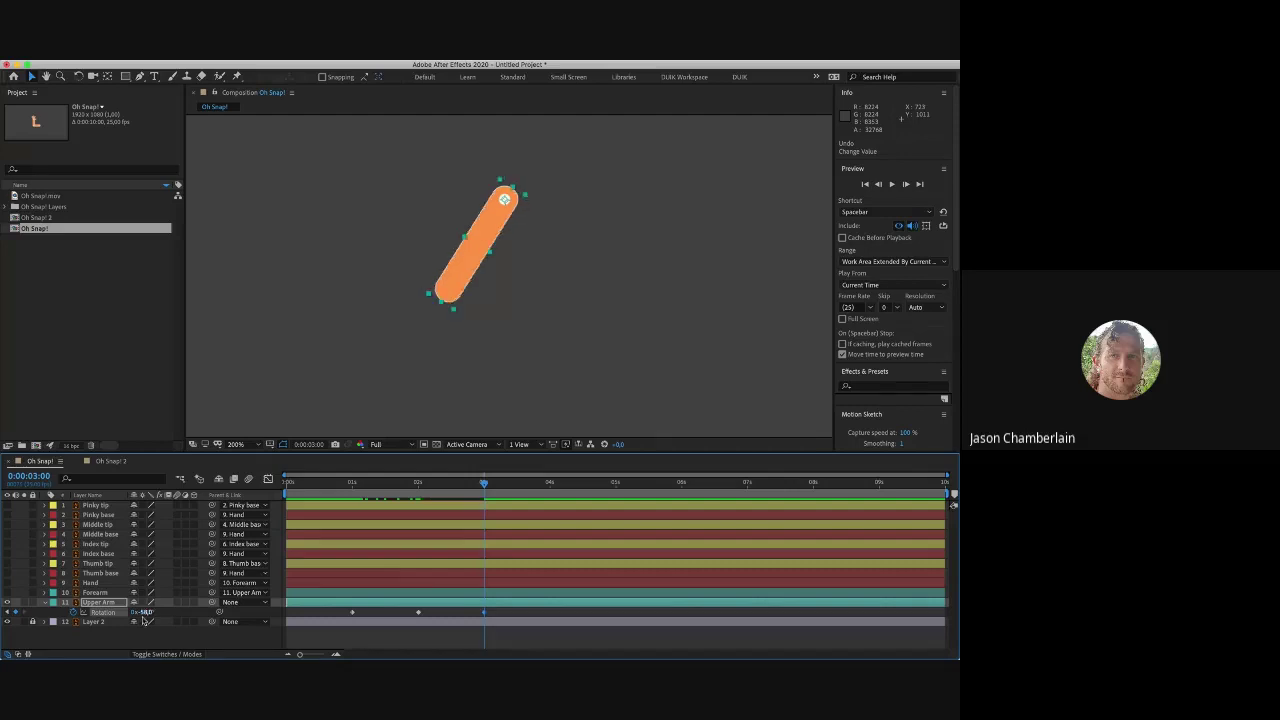
pyautogui.click(148, 613)
pyautogui.press('Return')
# Step: Scrub the timeline from one to three seconds to review the arm swing
pyautogui.click(436, 484)
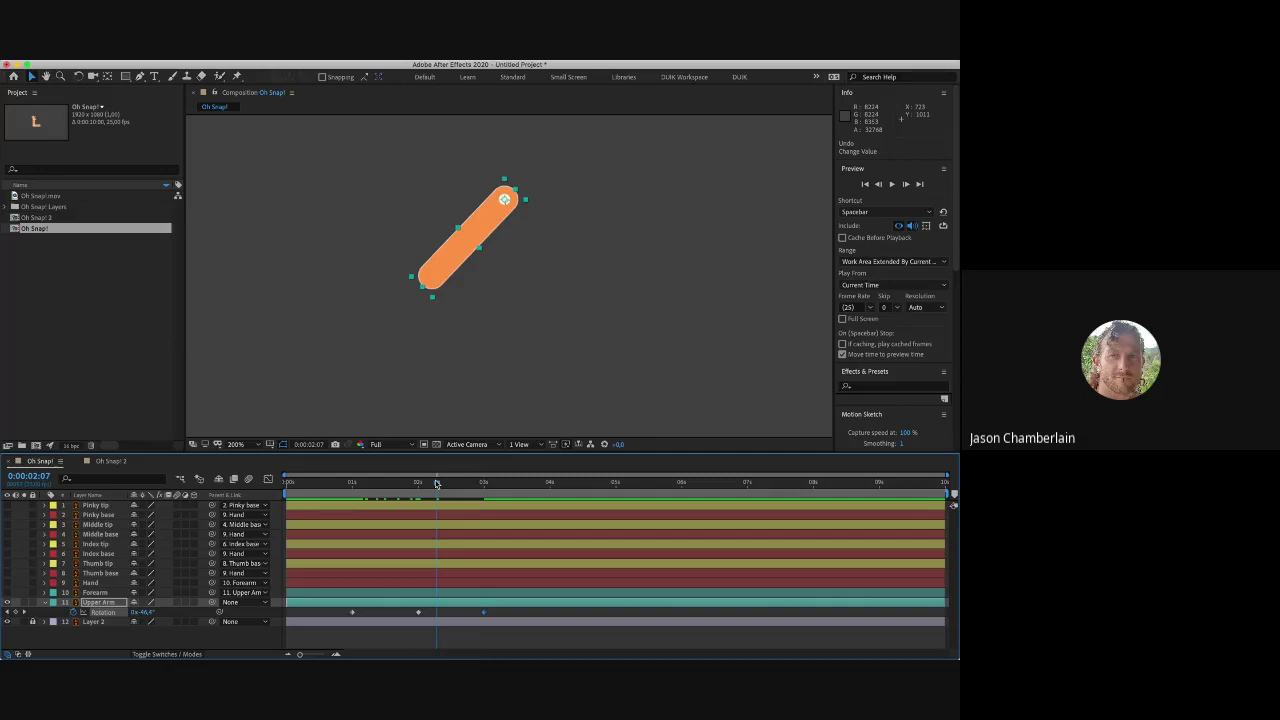
pyautogui.press('k')
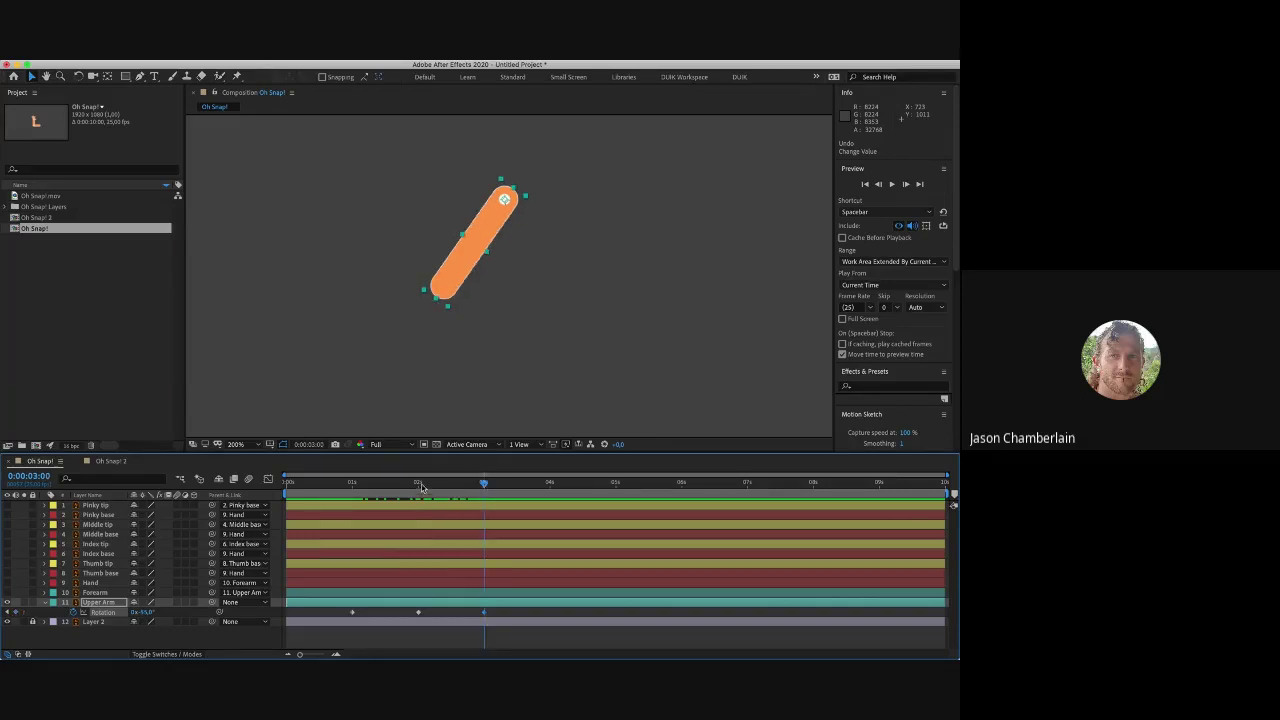
pyautogui.click(354, 484)
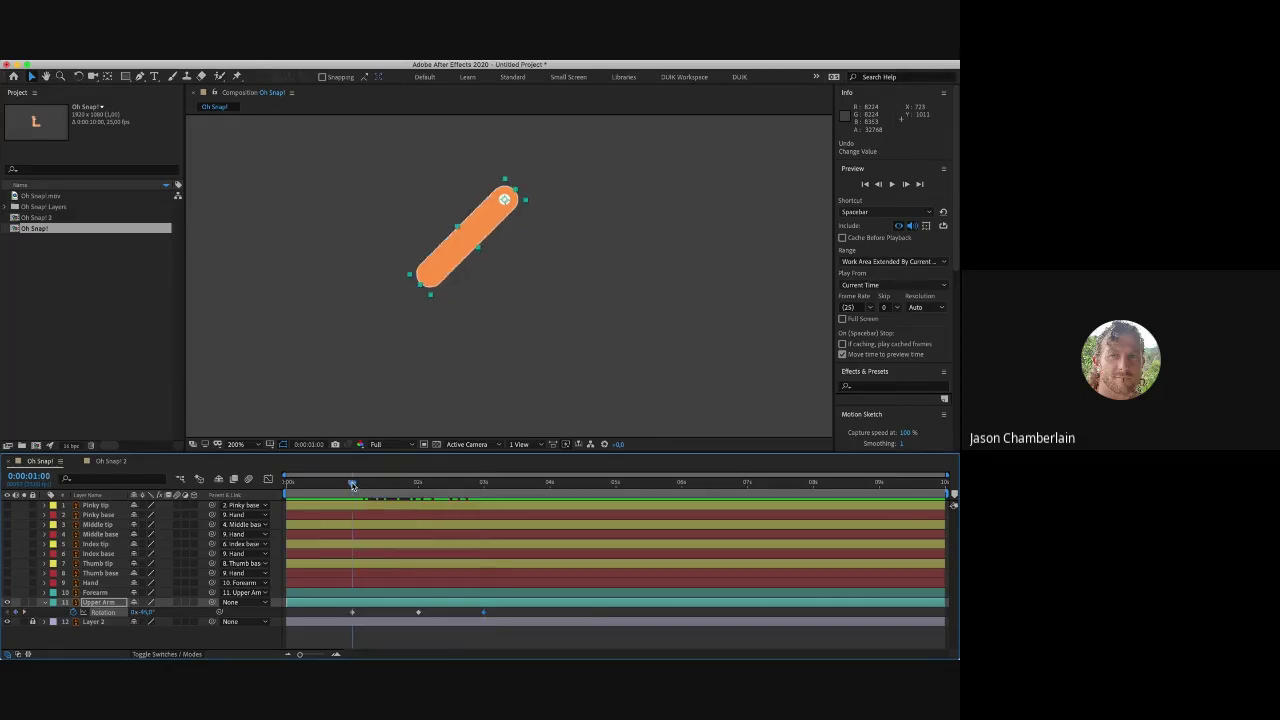
pyautogui.moveTo(354, 487); pyautogui.dragTo(484, 487)
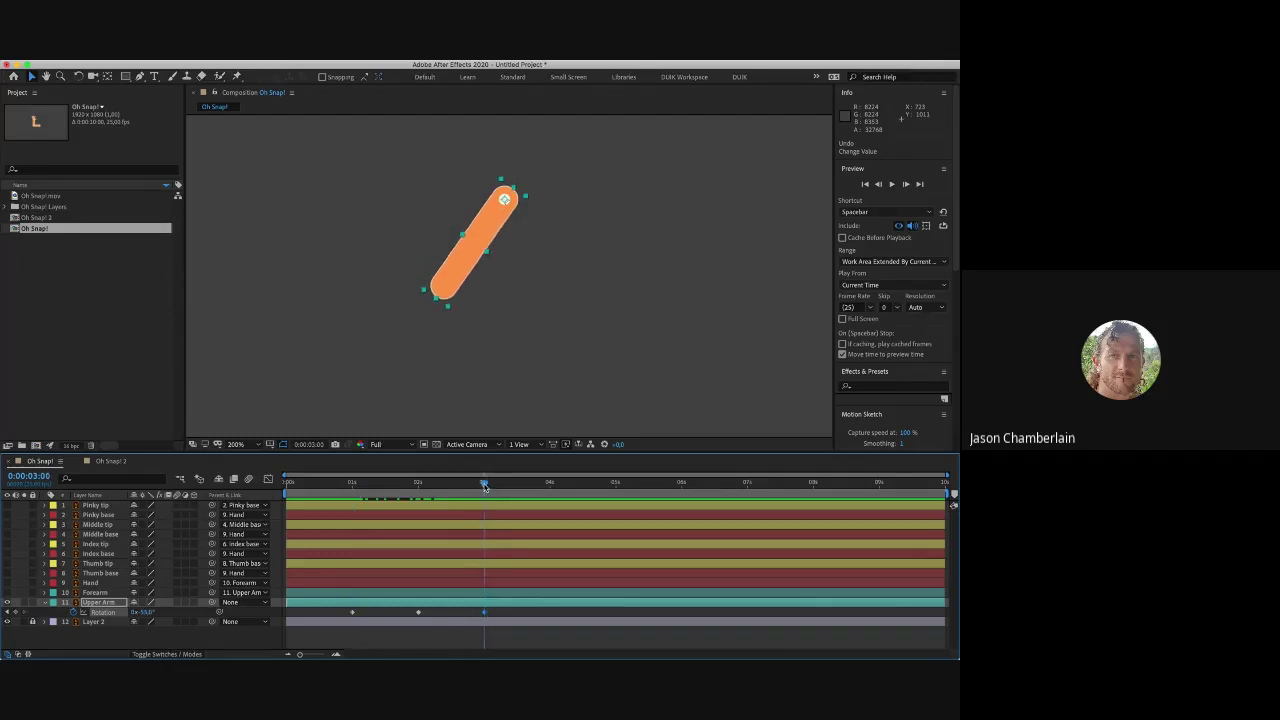
pyautogui.click(147, 612)
# Step: Enter -10 for the three-second Upper Arm rotation and preview through four seconds
pyautogui.write('-10')
pyautogui.press('Return')
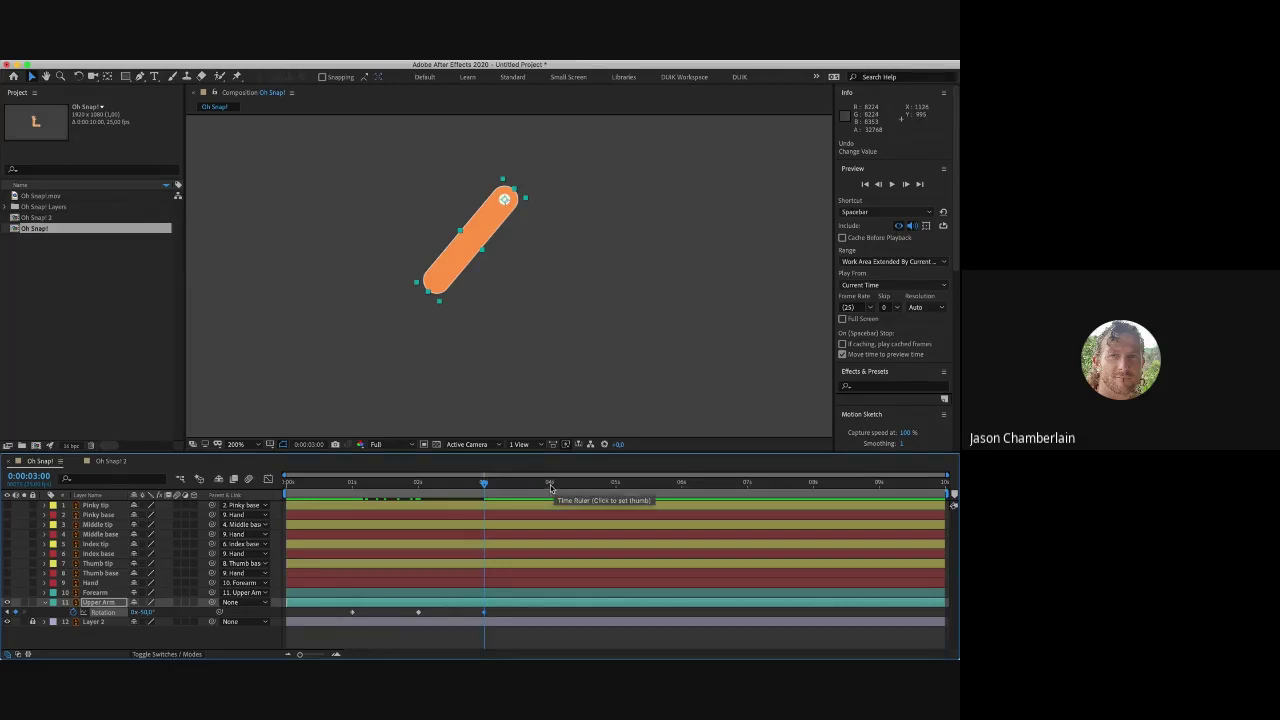
pyautogui.click(478, 486)
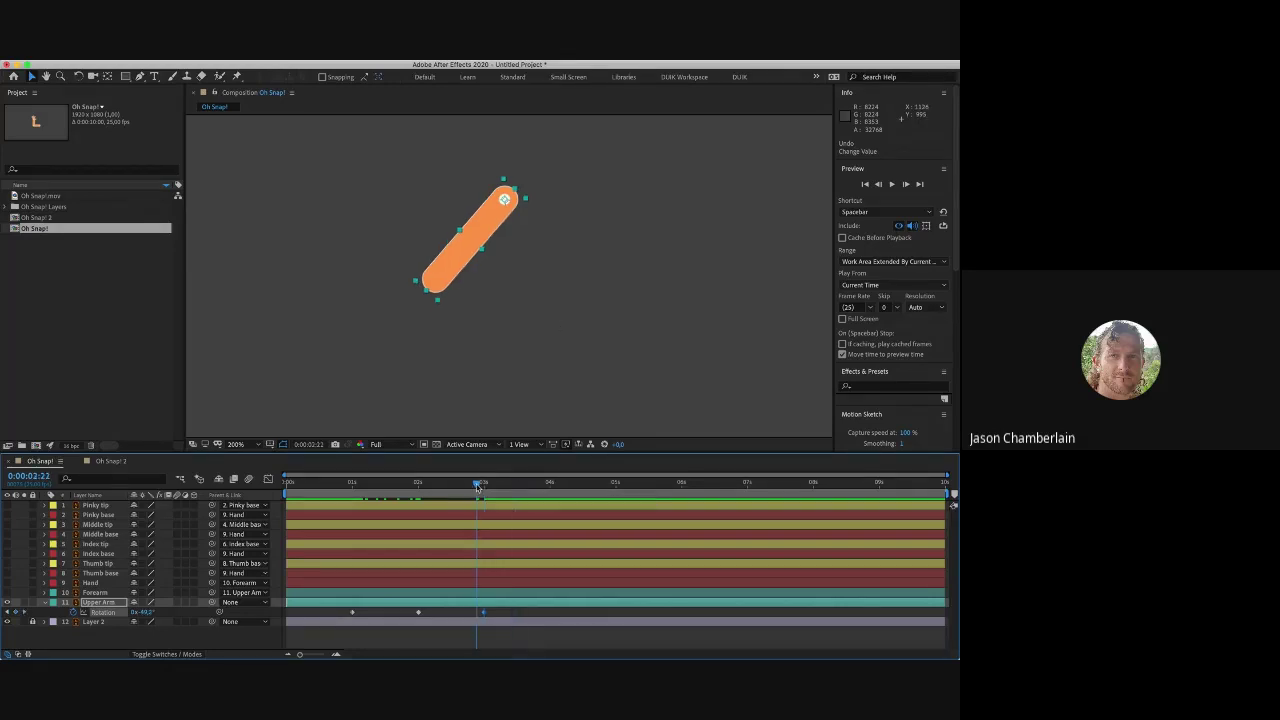
pyautogui.moveTo(478, 486); pyautogui.dragTo(552, 506)
# Step: Paste the Upper Arm's 2s rotation keyframe at 4s and its 1s keyframe at 5s
pyautogui.click(419, 612)
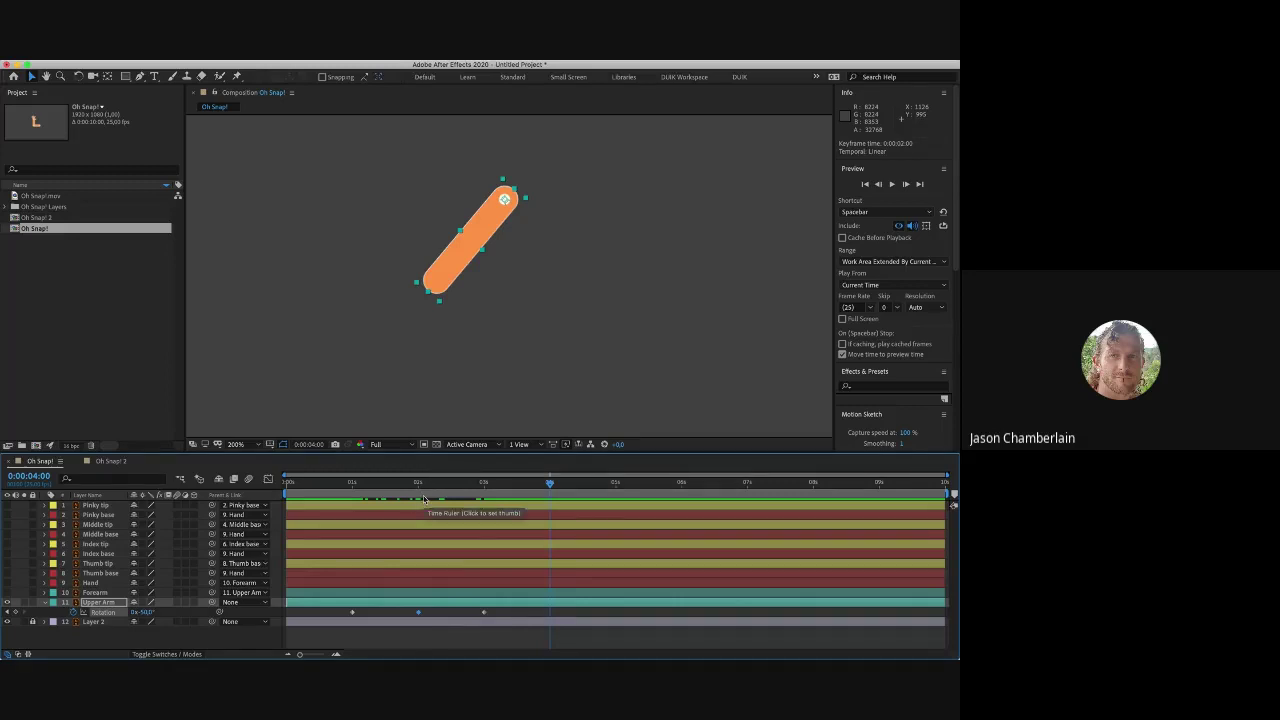
pyautogui.hotkey('ctrl', 'v')
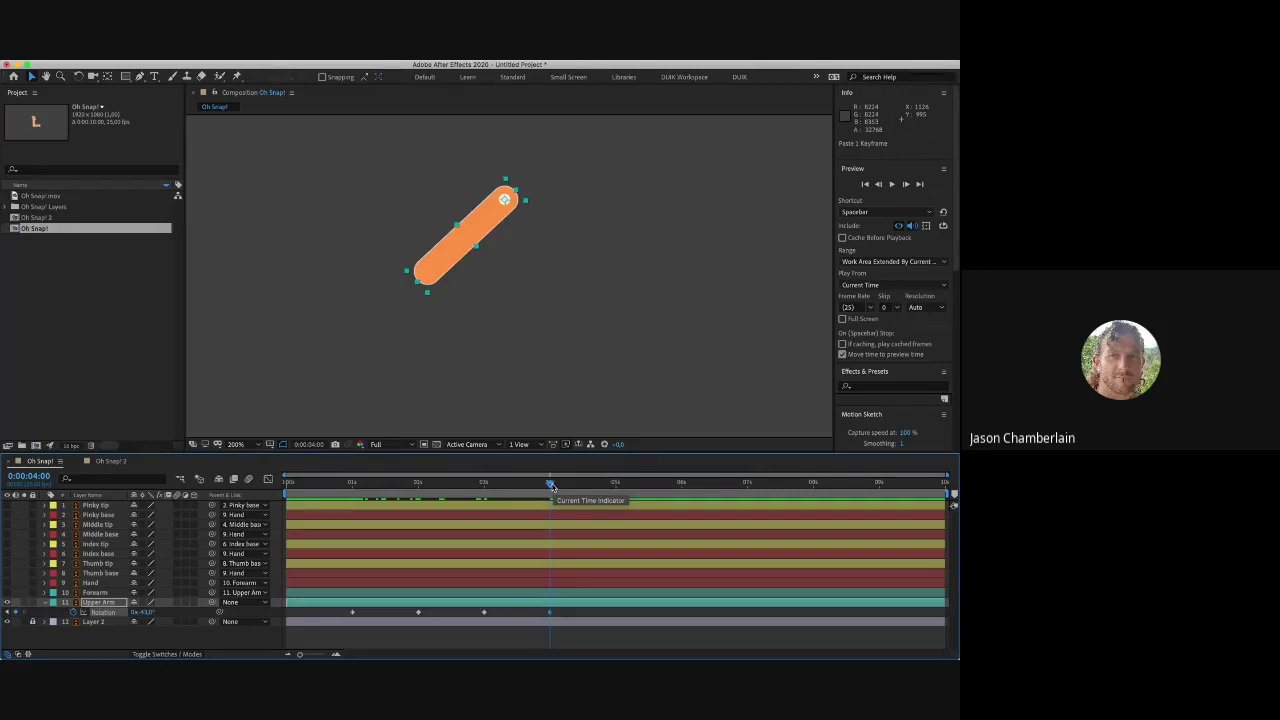
pyautogui.click(617, 490)
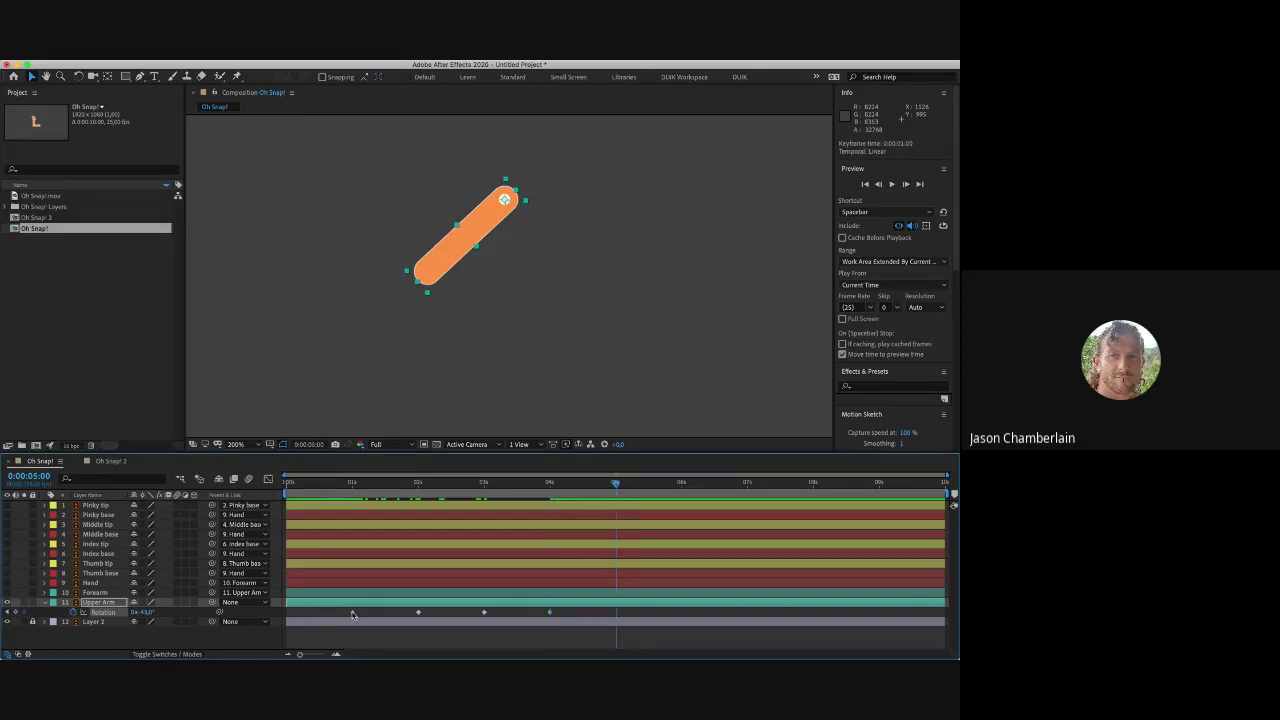
pyautogui.click(352, 614)
pyautogui.hotkey('ctrl', 'c')
pyautogui.hotkey('ctrl', 'v')
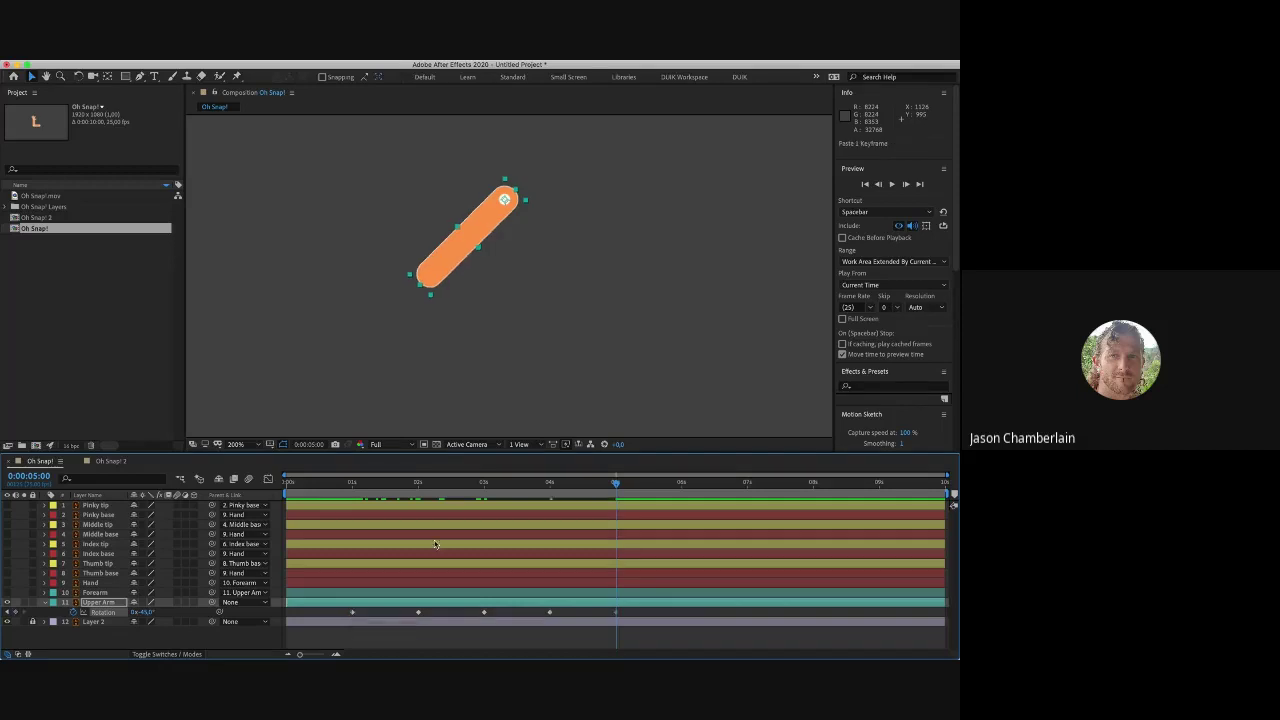
# Step: Return the time to the one-second keyframe and select the Forearm layer
pyautogui.click(355, 485)
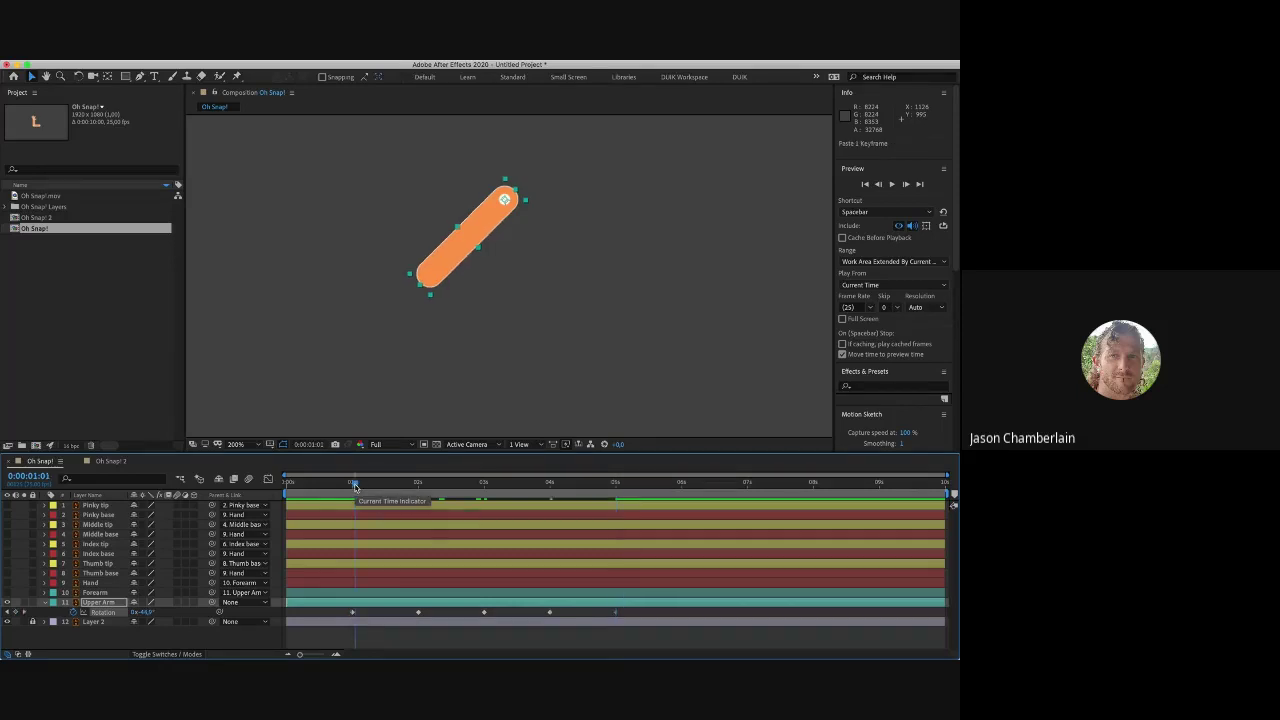
pyautogui.moveTo(354, 487)
pyautogui.mouseDown()
pyautogui.moveTo(470, 490)
pyautogui.moveTo(352, 498)
pyautogui.mouseUp()
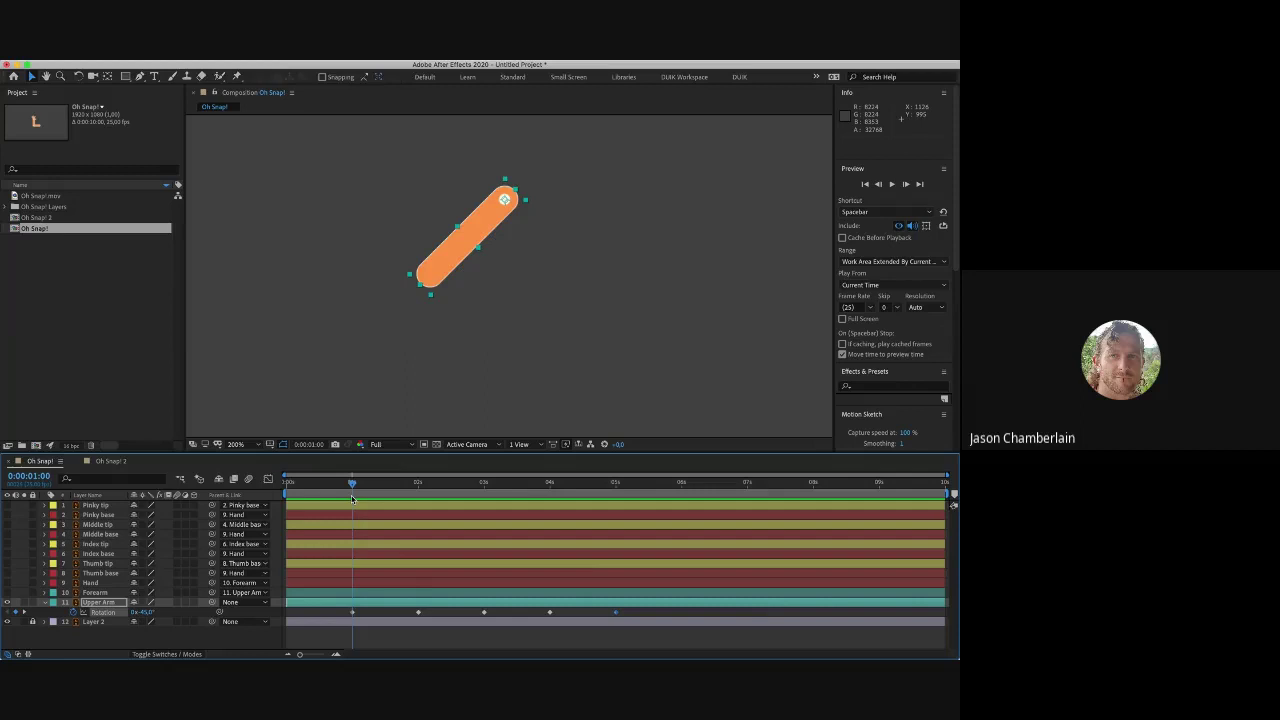
pyautogui.click(100, 592)
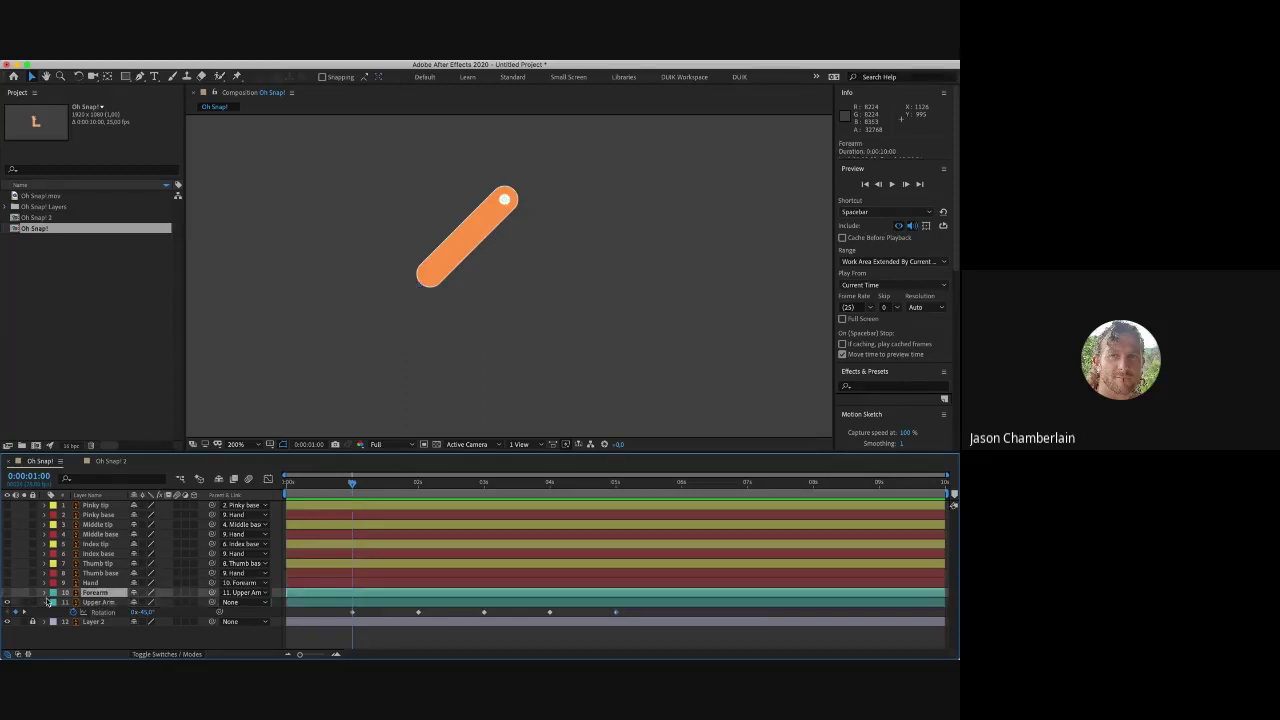
# Step: Make the Forearm layer visible, reveal its Rotation property, and select the layer
pyautogui.click(7, 593)
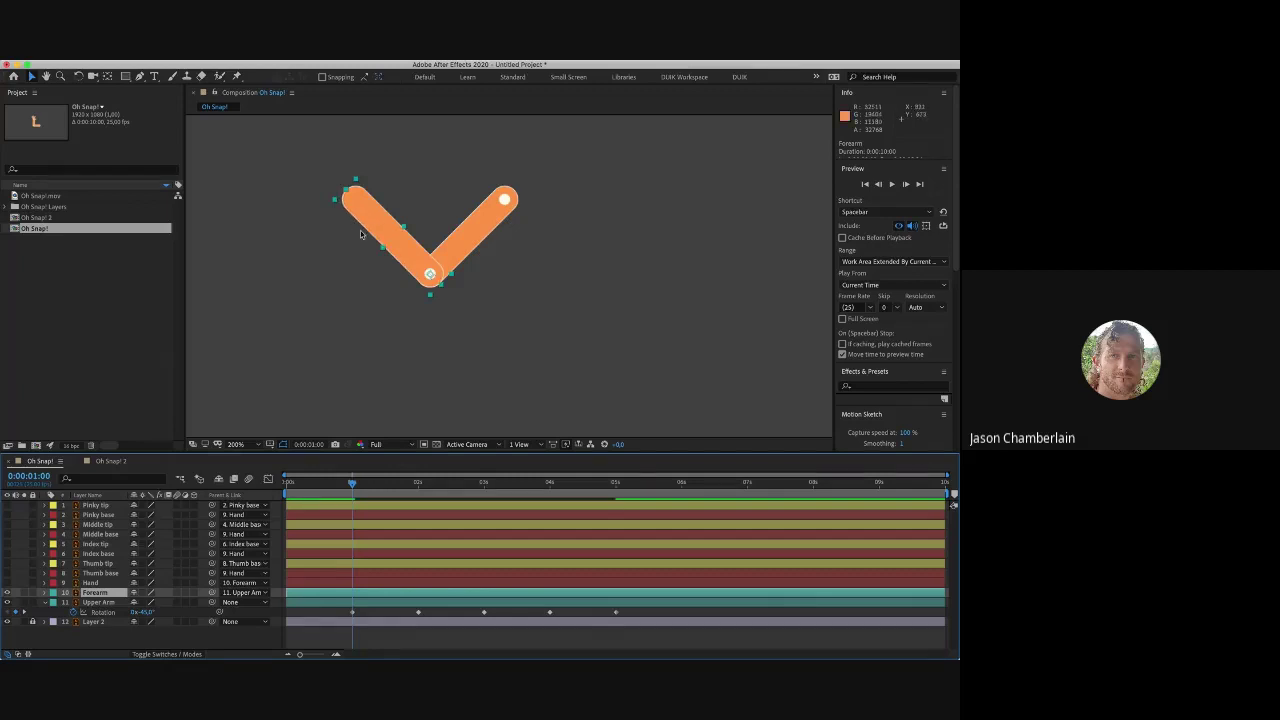
pyautogui.press('r')
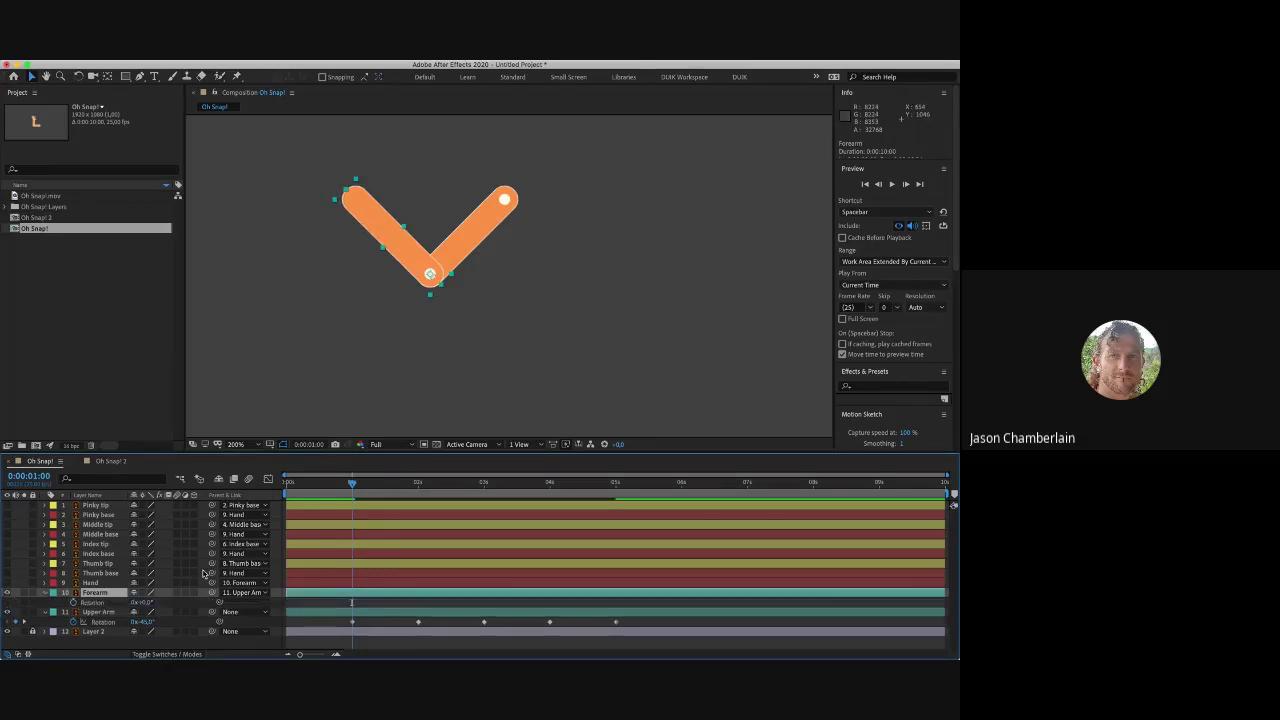
pyautogui.click(73, 611)
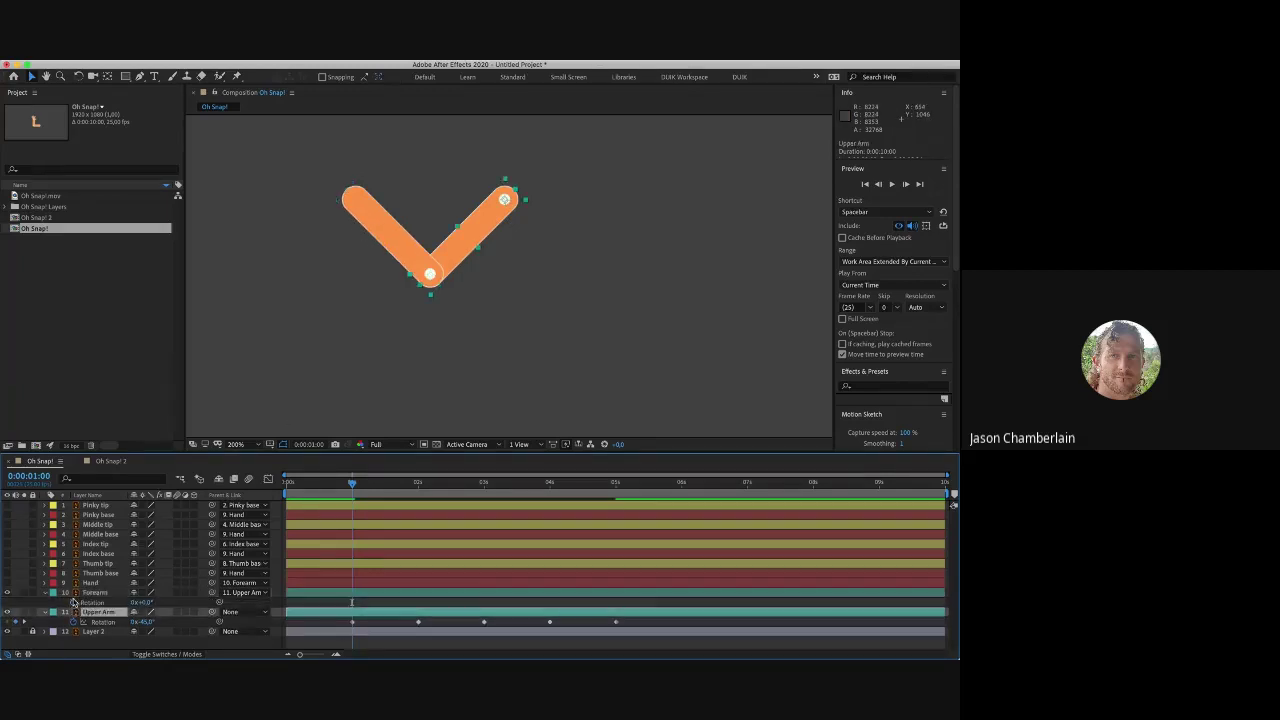
pyautogui.click(73, 601)
pyautogui.click(100, 597)
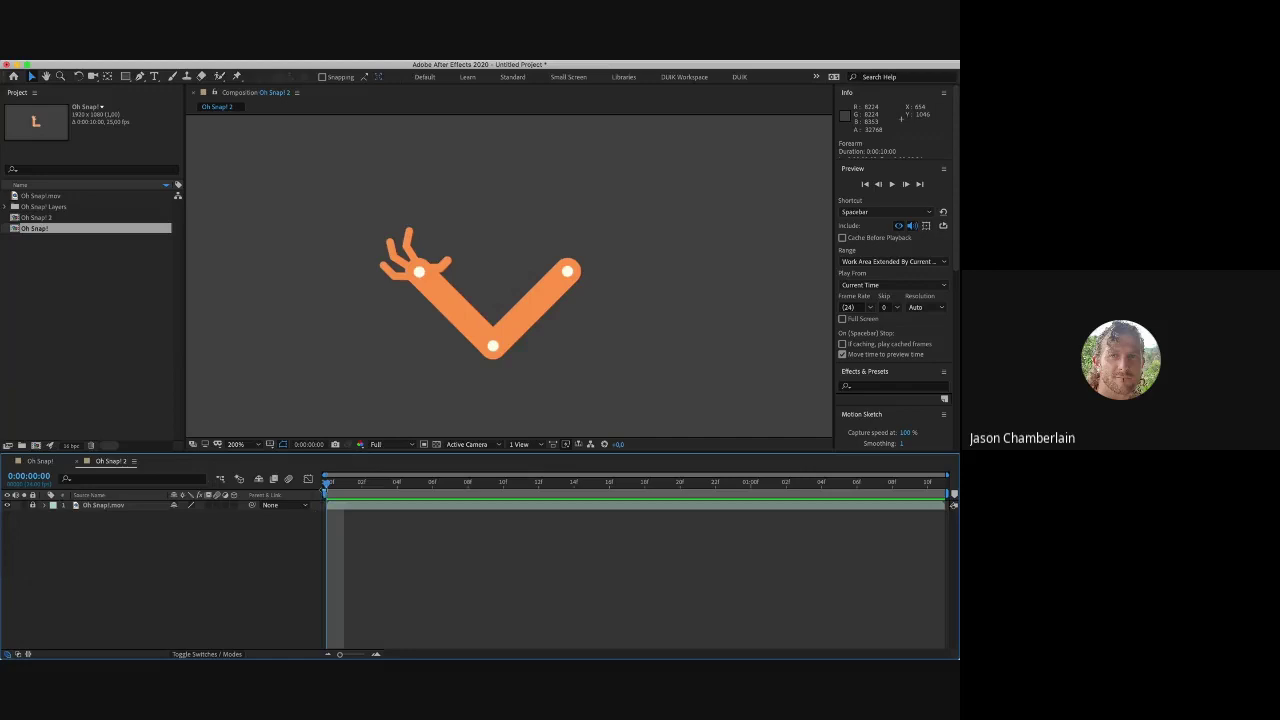
pyautogui.moveTo(327, 494); pyautogui.dragTo(503, 484)
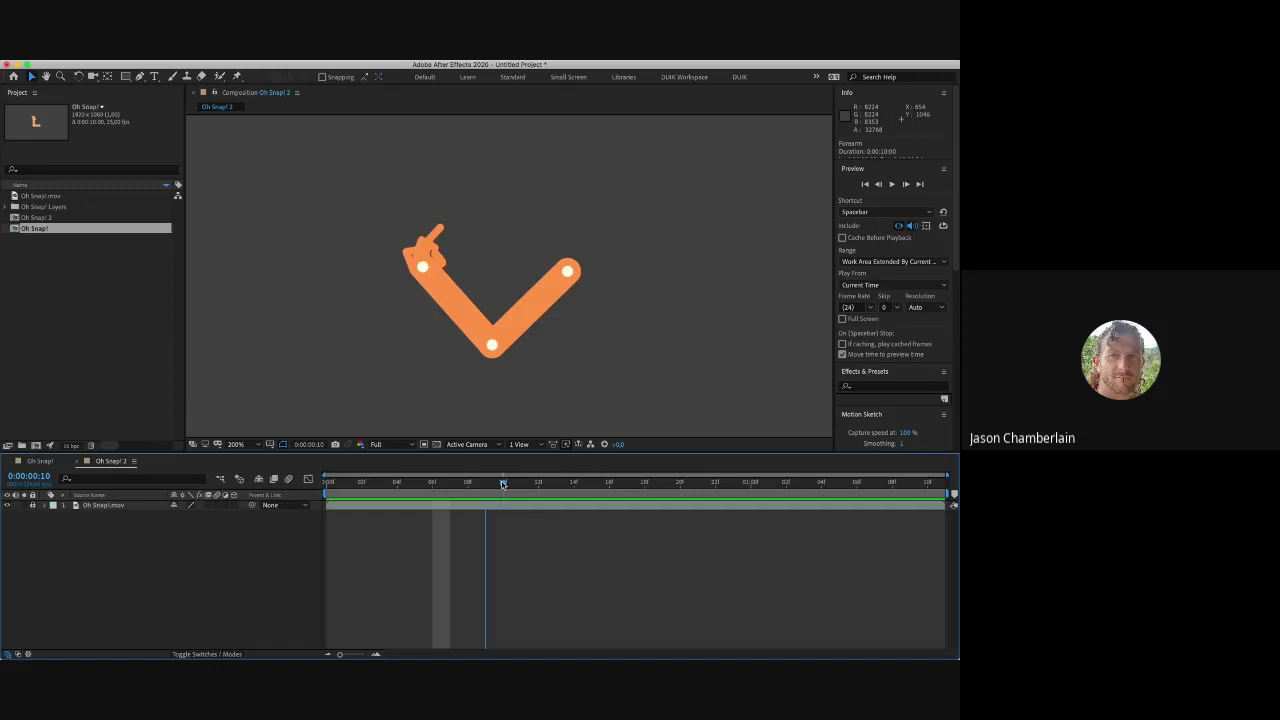
pyautogui.moveTo(503, 484); pyautogui.dragTo(875, 467)
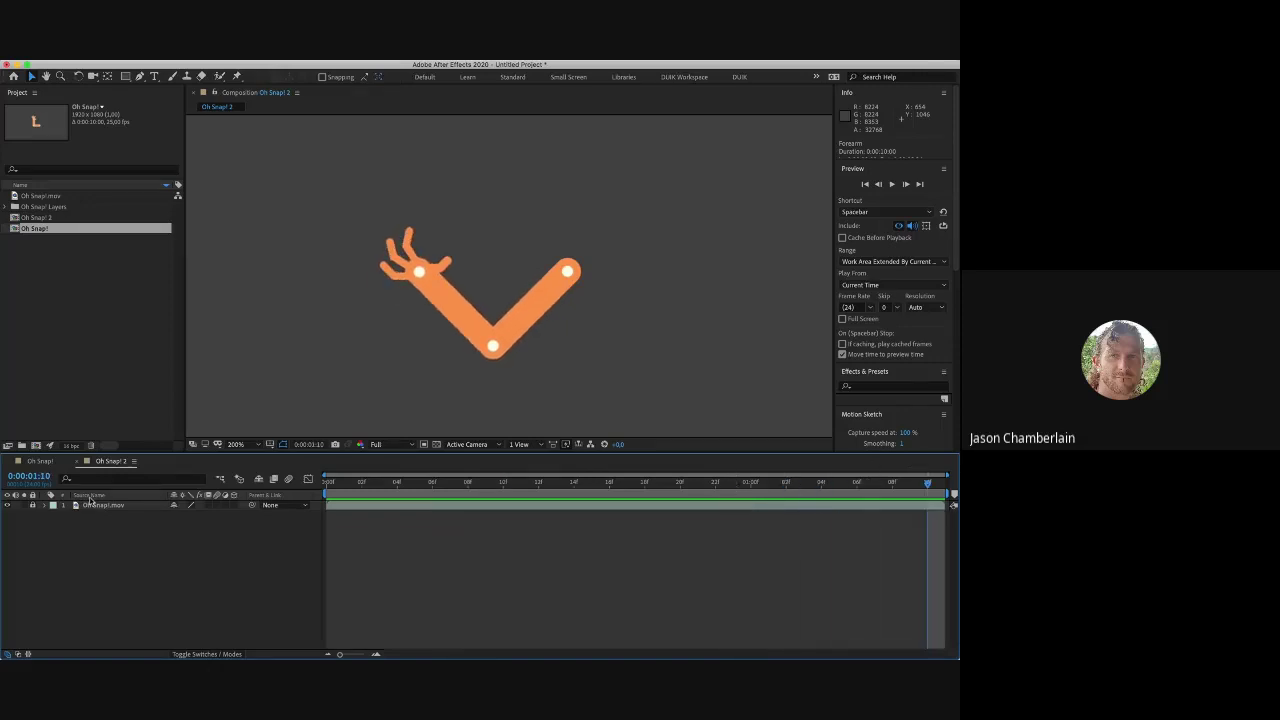
# Step: In the Oh Snap! comp, set the Forearm Rotation to 3° at two seconds
pyautogui.click(42, 461)
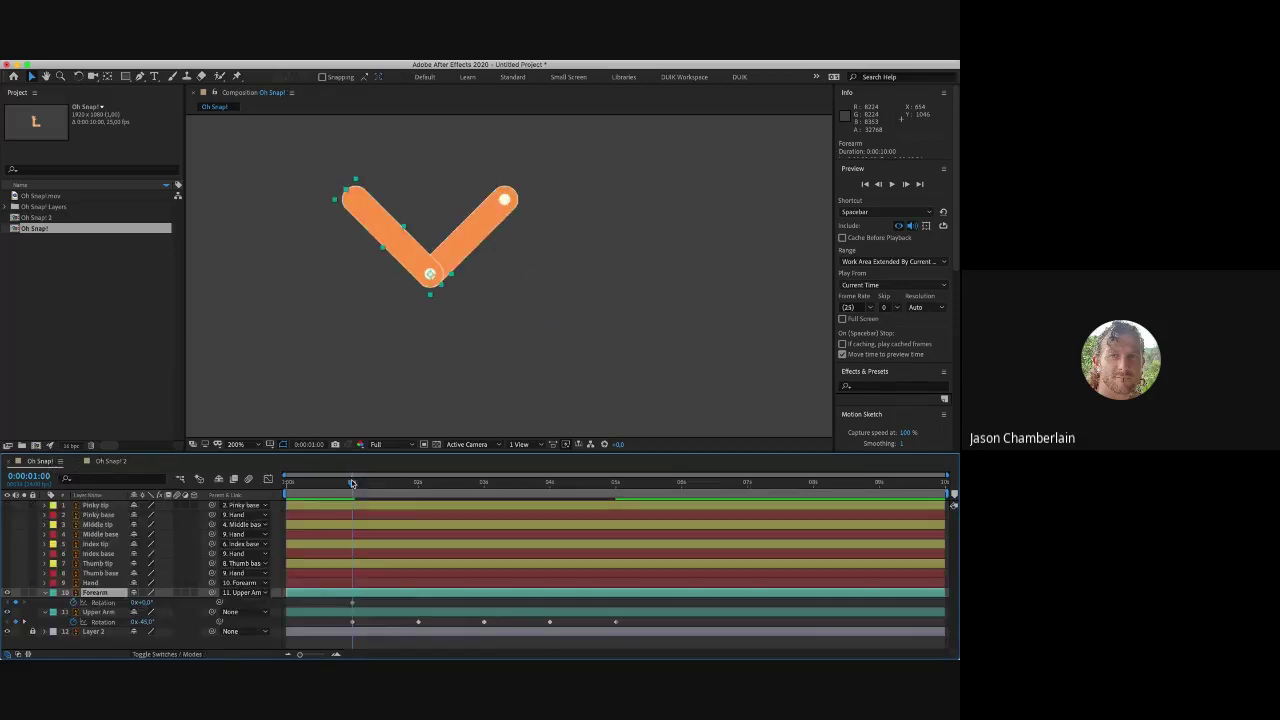
pyautogui.moveTo(351, 483); pyautogui.dragTo(418, 485)
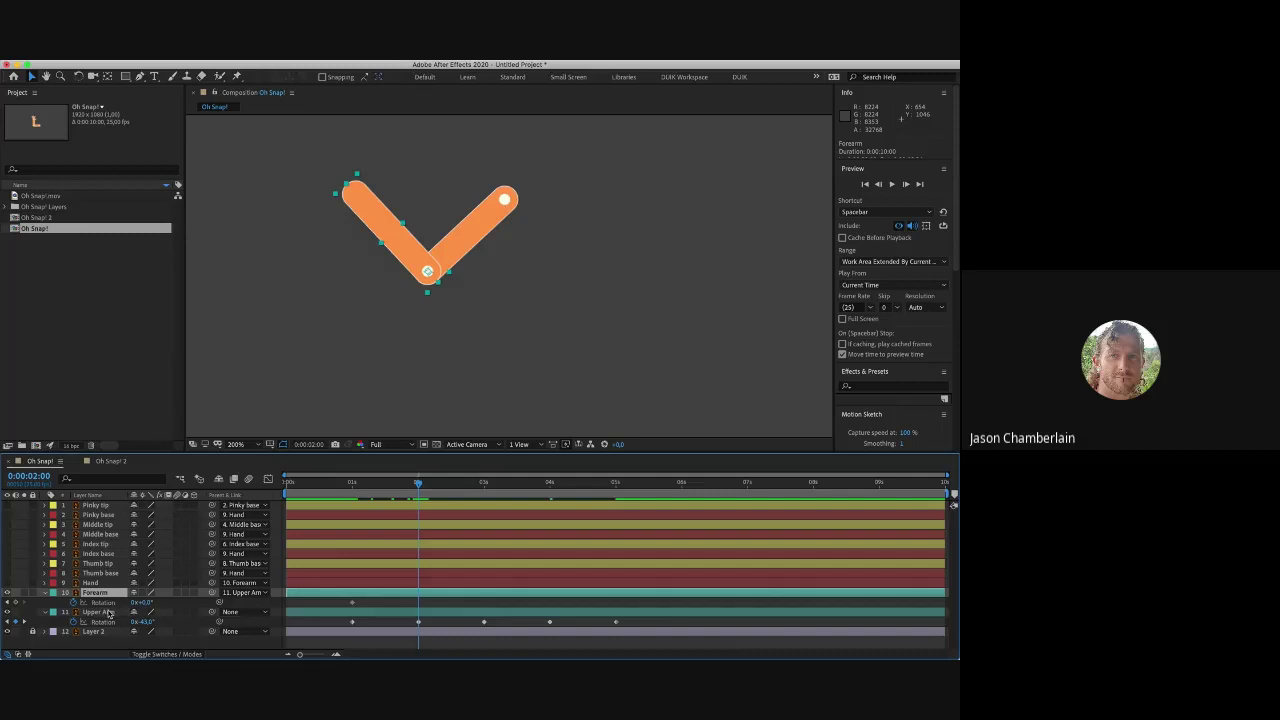
pyautogui.click(146, 603)
pyautogui.write('3')
pyautogui.press('Return')
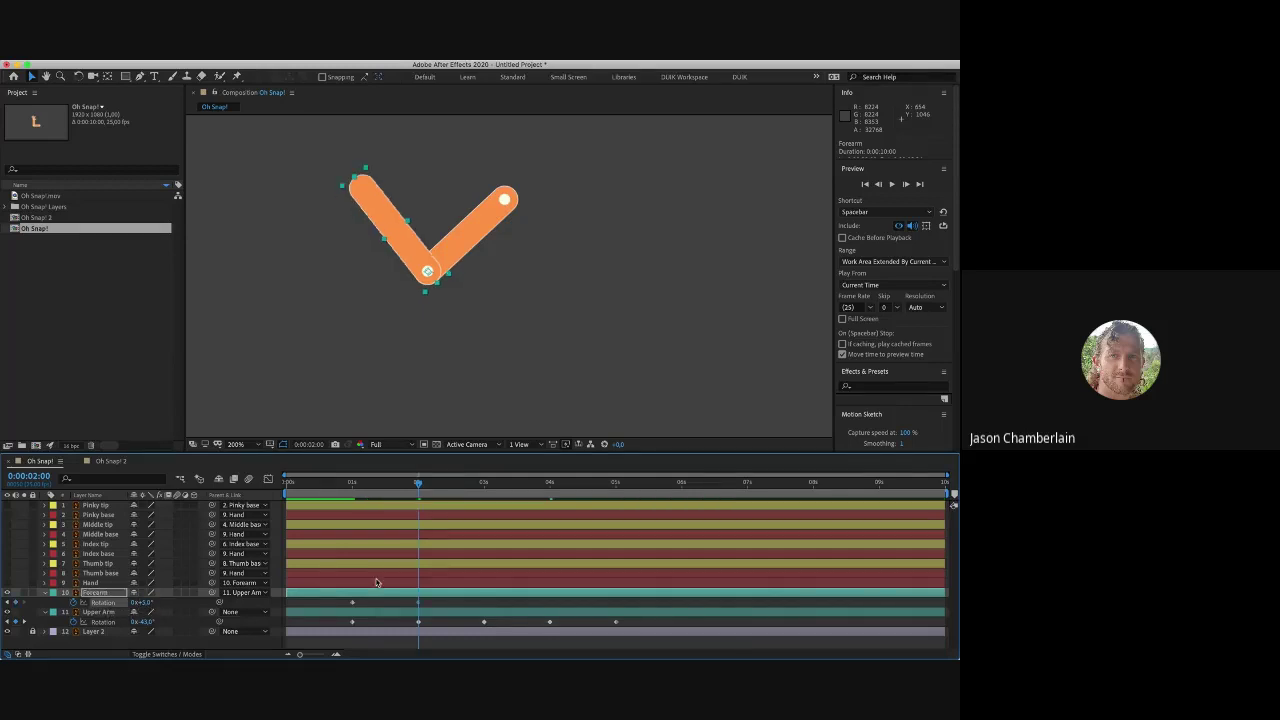
# Step: Key the Forearm Rotation at -15° at three seconds
pyautogui.moveTo(419, 483); pyautogui.dragTo(486, 520)
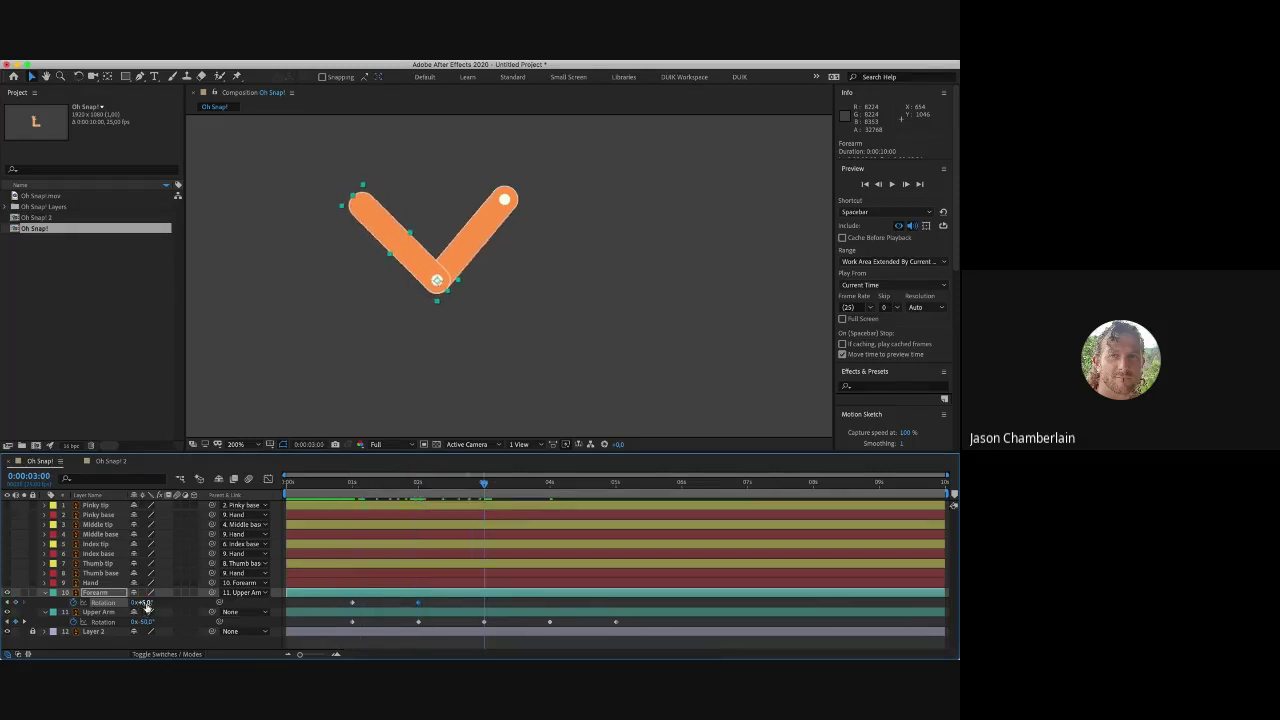
pyautogui.moveTo(147, 603); pyautogui.dragTo(138, 603)
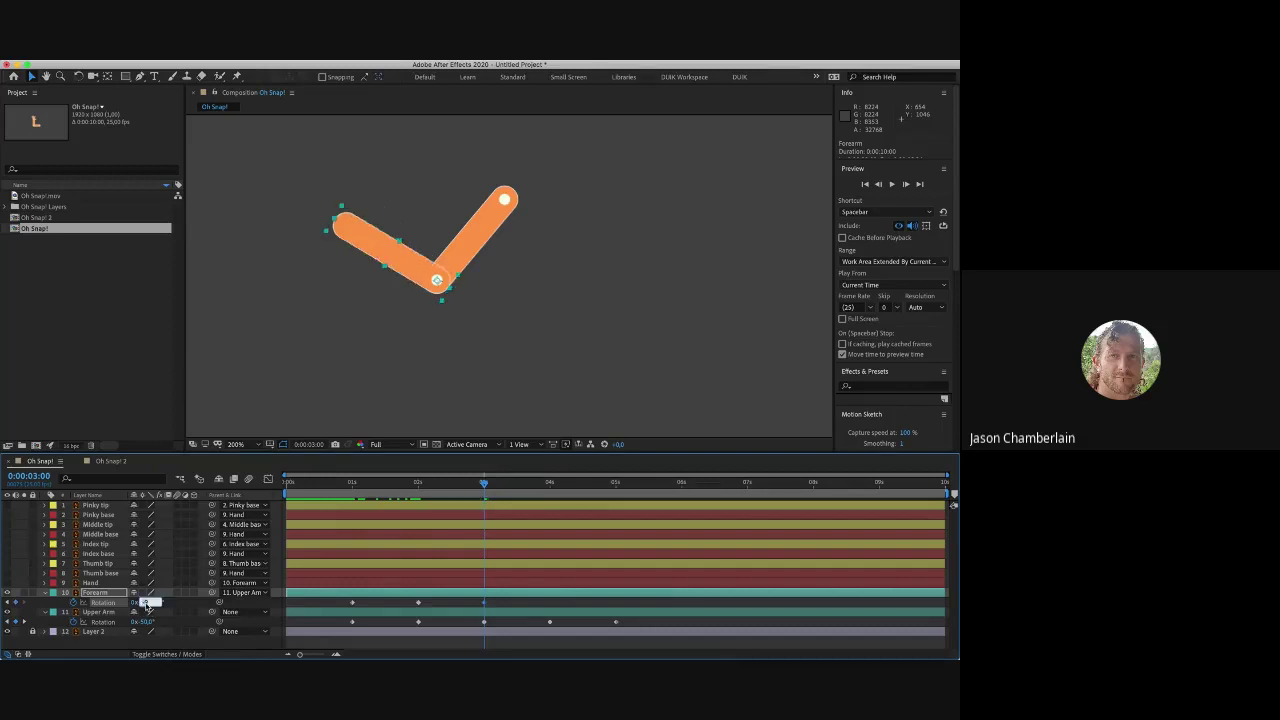
pyautogui.click(147, 603)
pyautogui.press('Return')
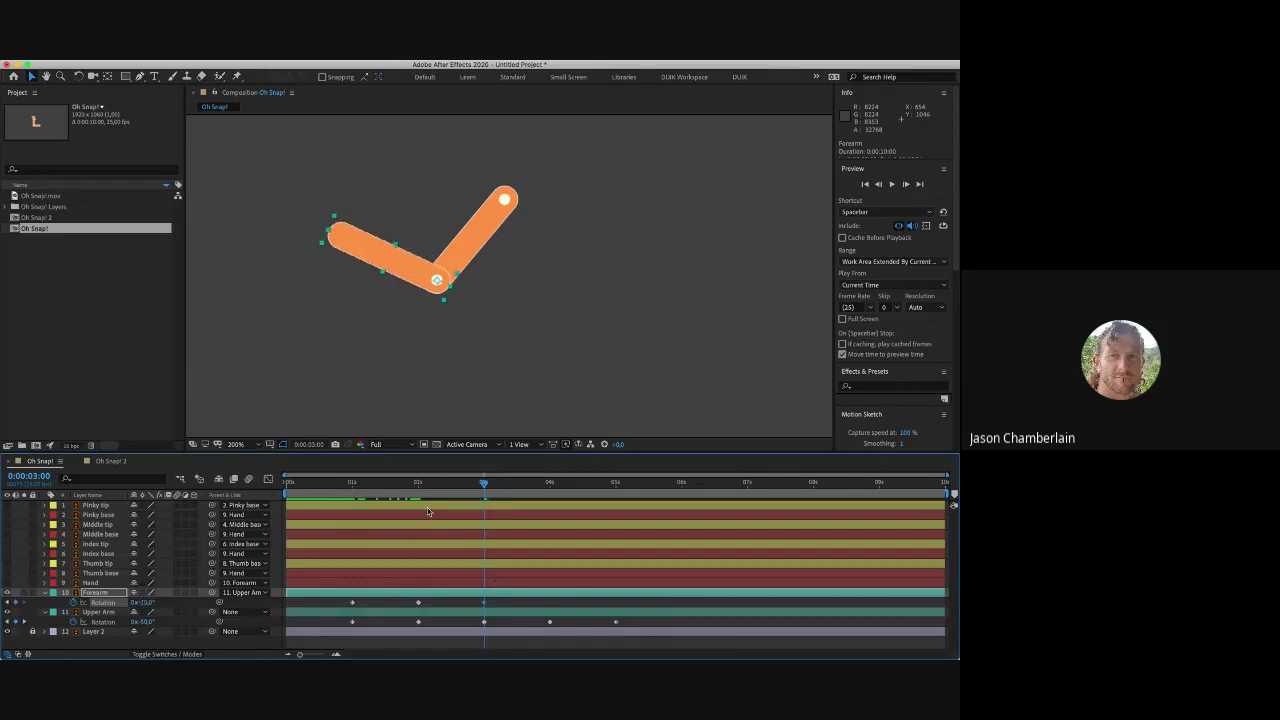
# Step: Play back the arm animation, then paste the Forearm's 2s keyframe at 4s
pyautogui.click(400, 490)
pyautogui.press('space')
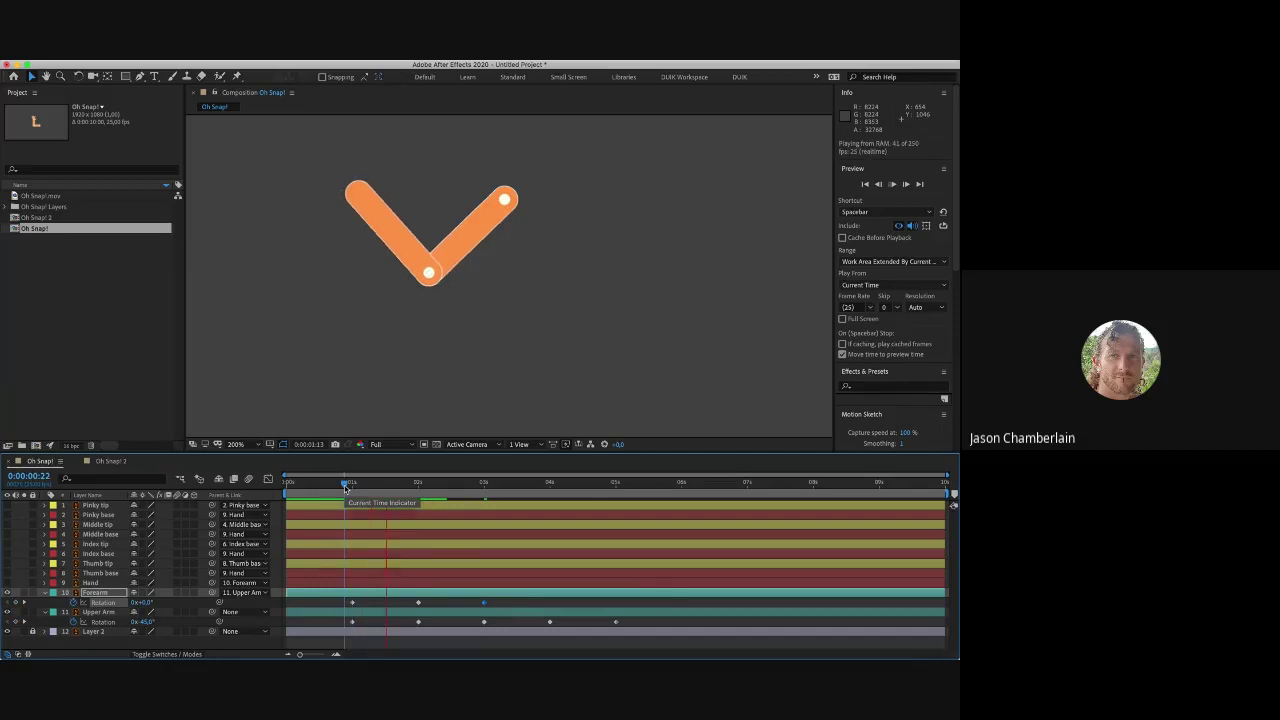
pyautogui.moveTo(344, 485); pyautogui.dragTo(550, 489)
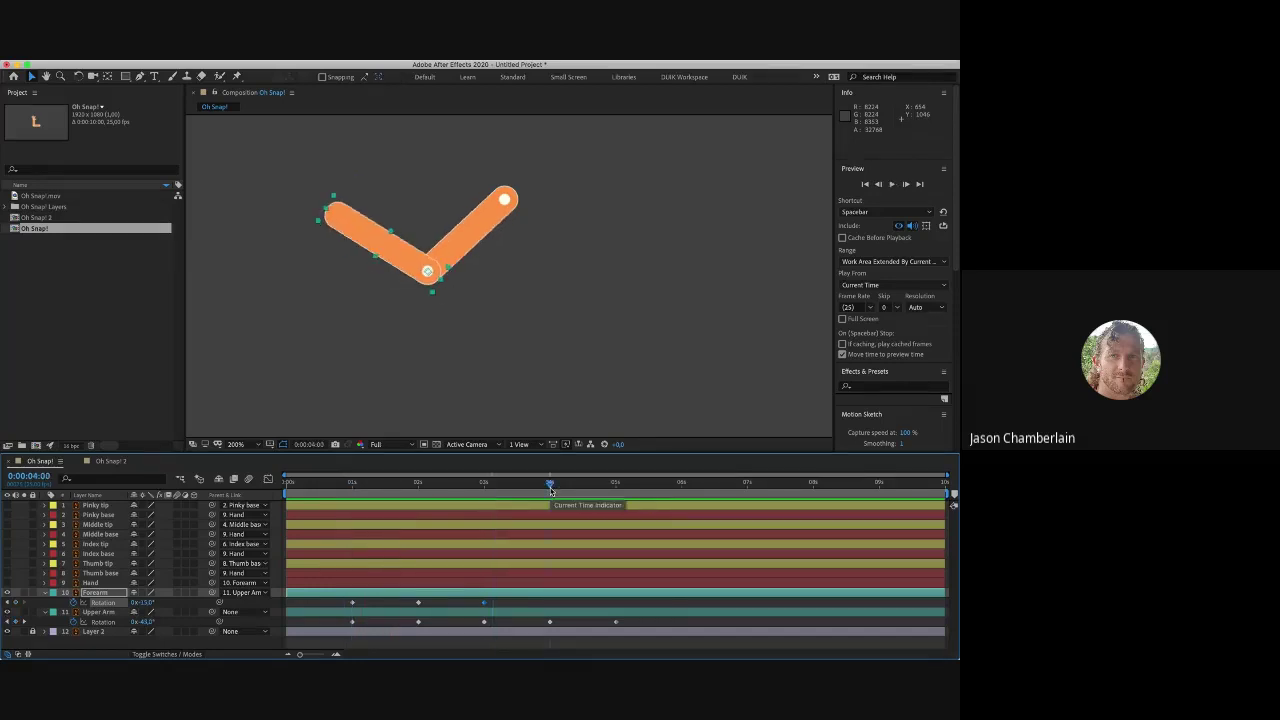
pyautogui.click(418, 603)
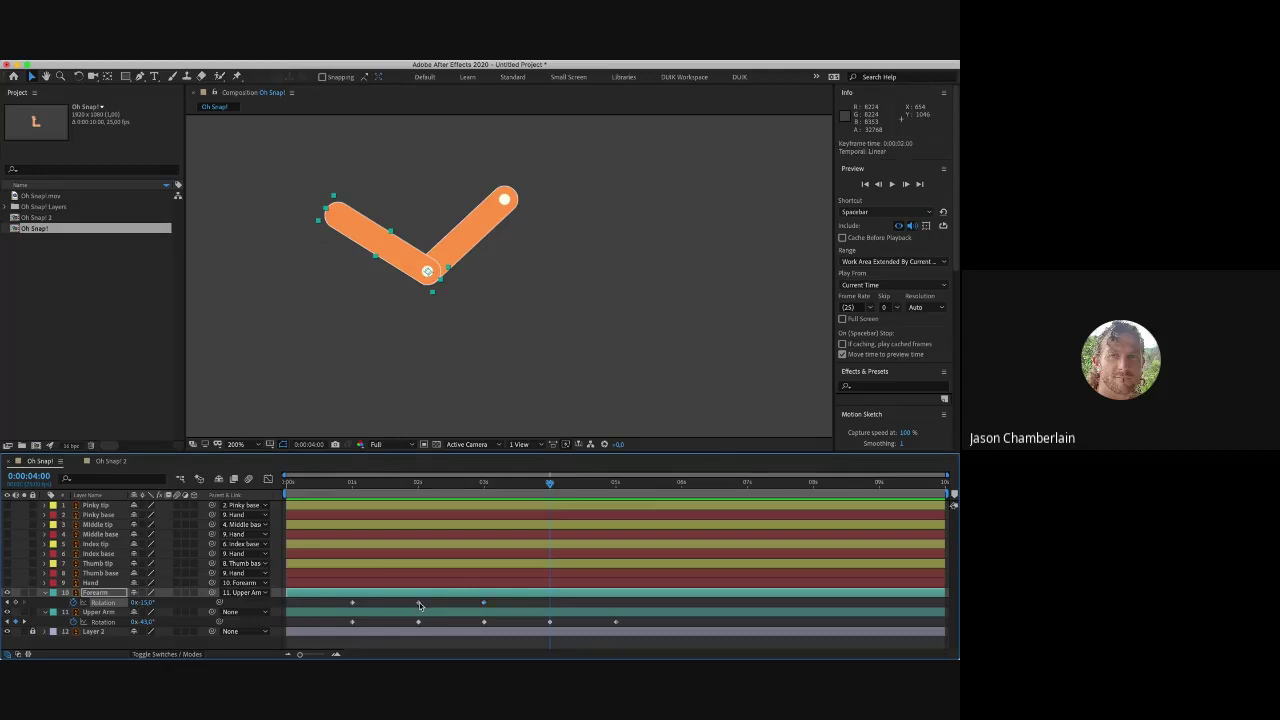
pyautogui.press('super+c')
pyautogui.press('super+v')
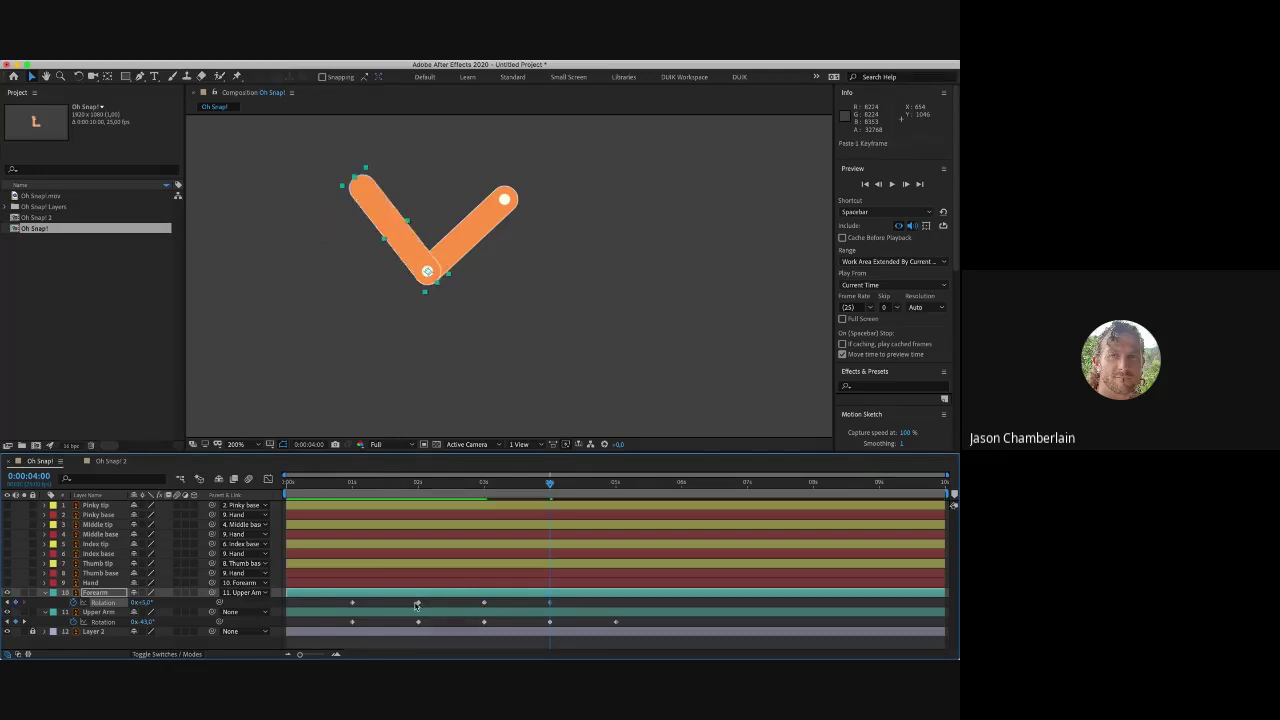
# Step: Paste the Forearm's one-second rotation keyframe at five seconds
pyautogui.click(614, 487)
pyautogui.click(352, 603)
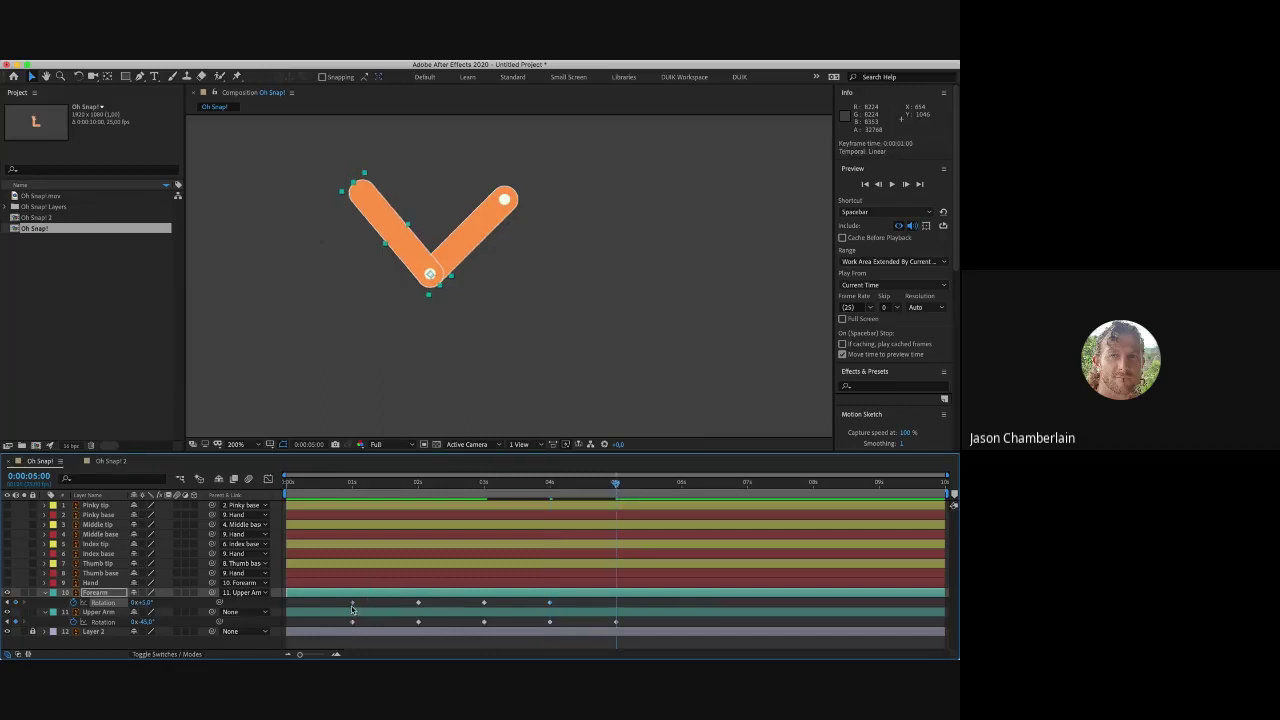
pyautogui.press('super+c')
pyautogui.press('super+v')
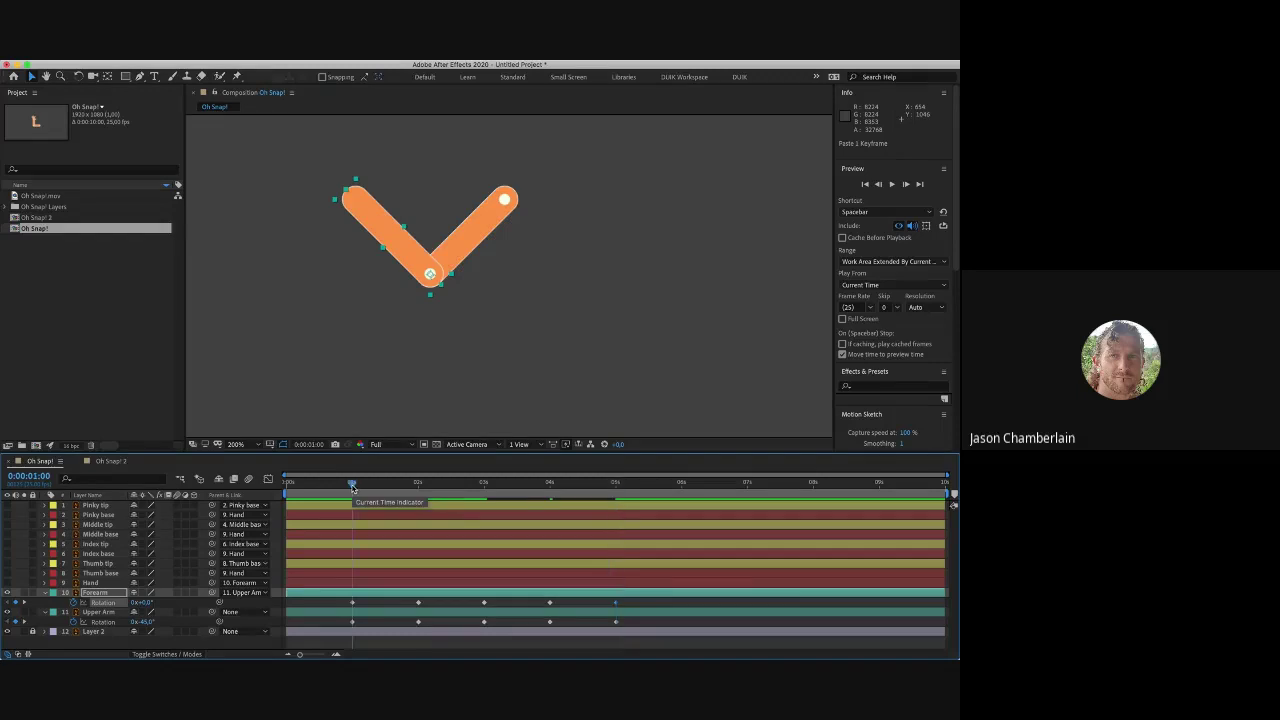
# Step: Make the Hand layer visible and switch to the Oh Snap! 2 reference comp
pyautogui.click(95, 583)
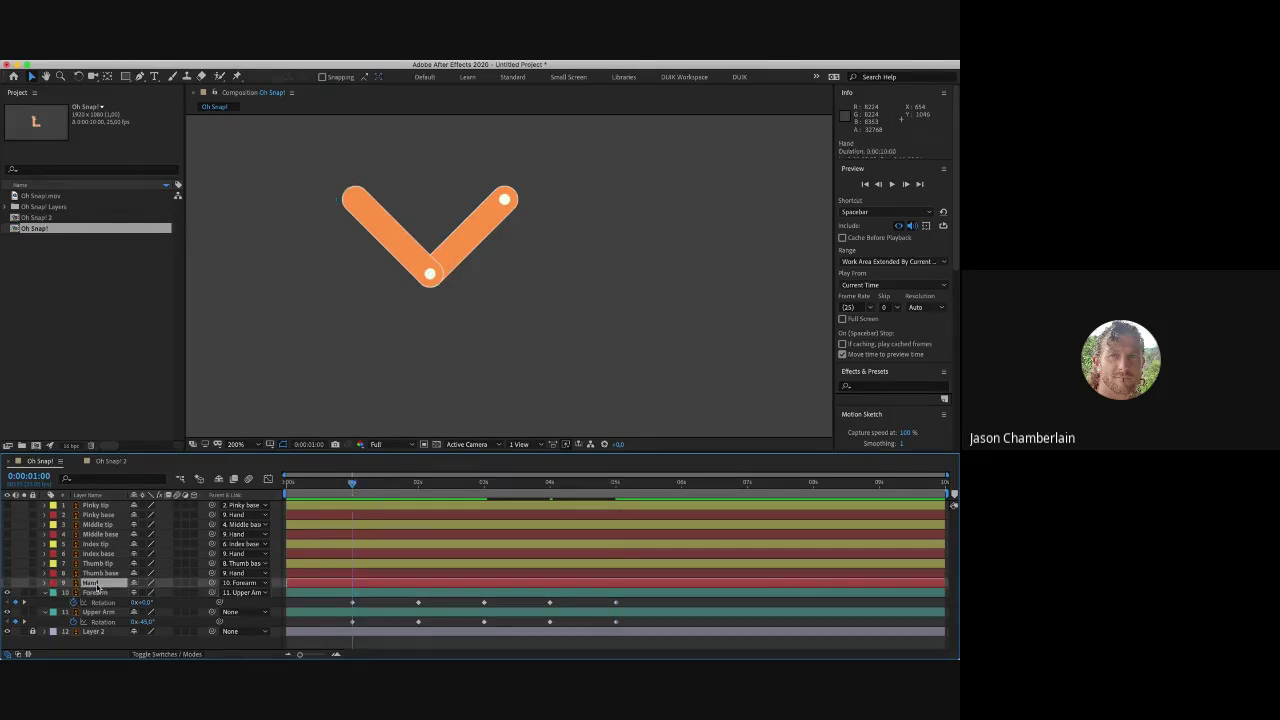
pyautogui.click(8, 583)
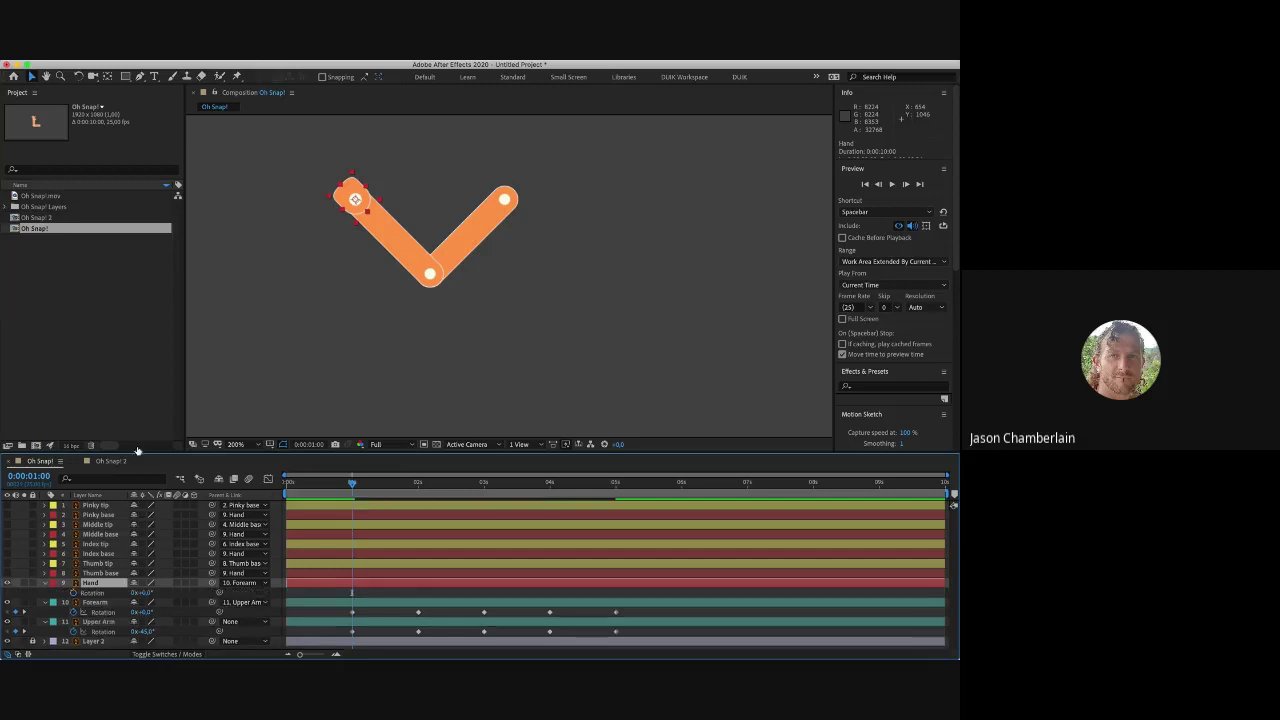
pyautogui.click(118, 461)
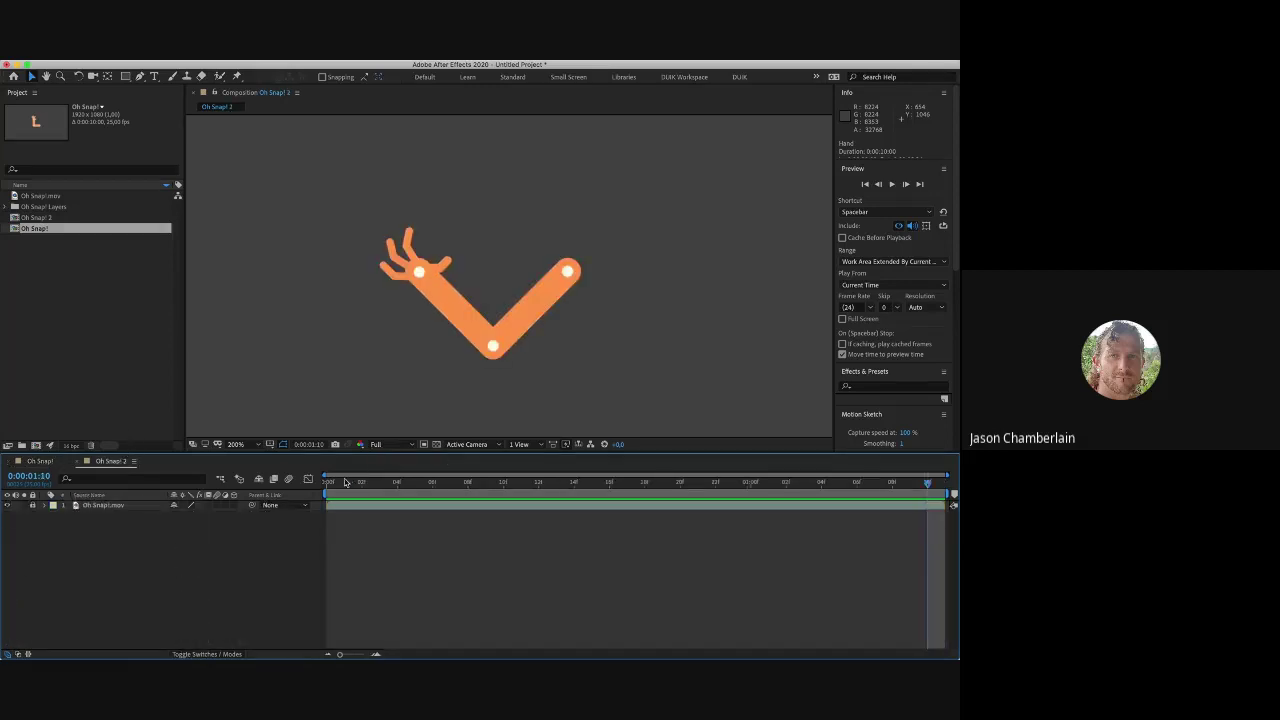
pyautogui.moveTo(344, 478); pyautogui.dragTo(453, 487)
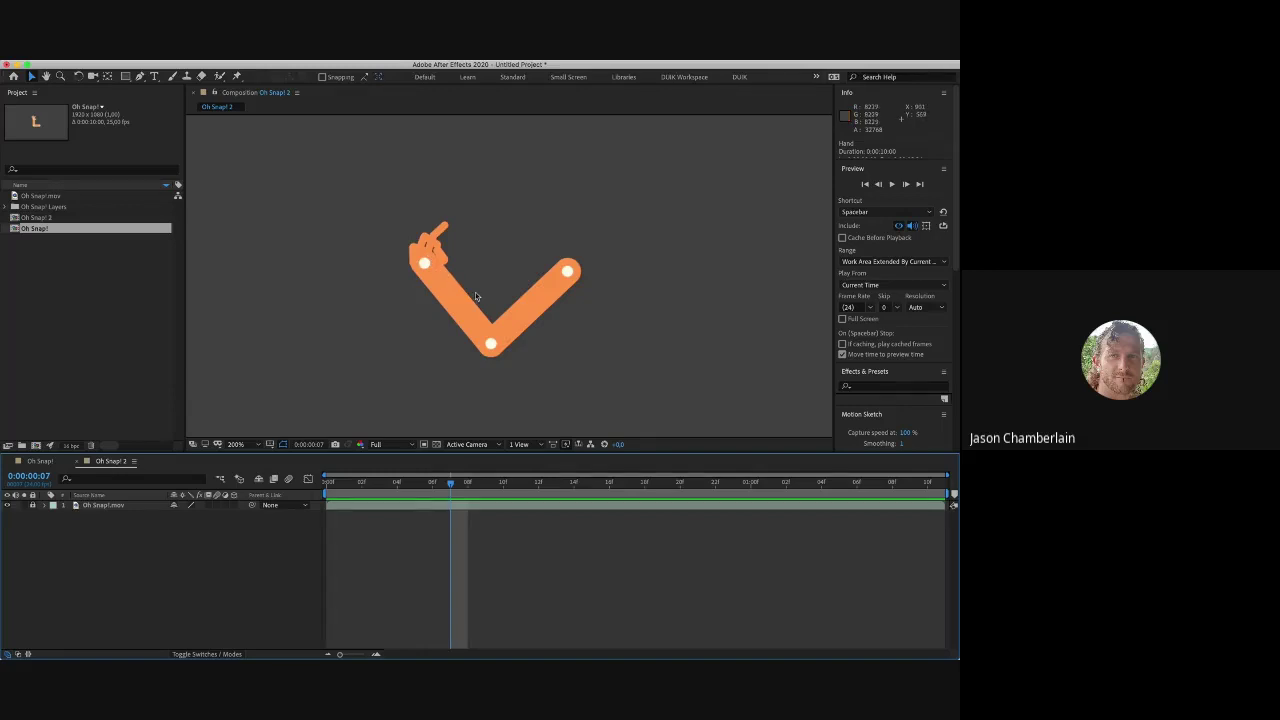
pyautogui.moveTo(458, 485); pyautogui.dragTo(575, 486)
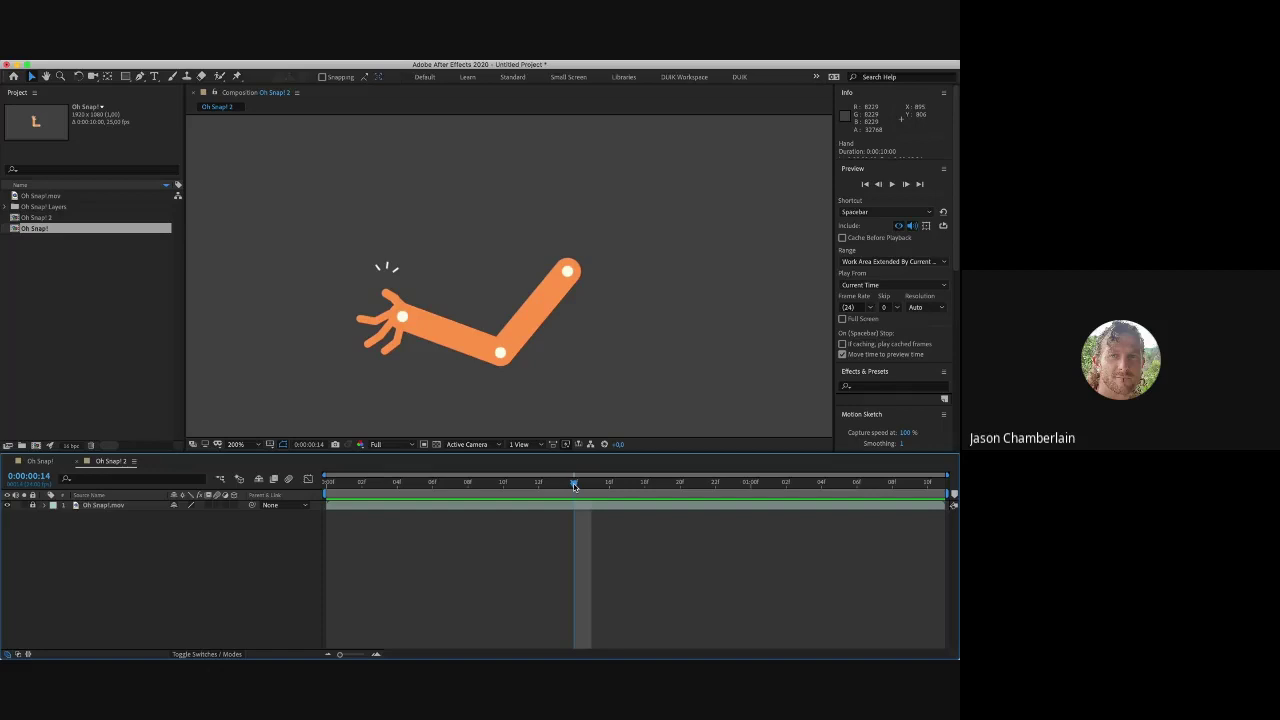
pyautogui.moveTo(573, 485); pyautogui.dragTo(810, 499)
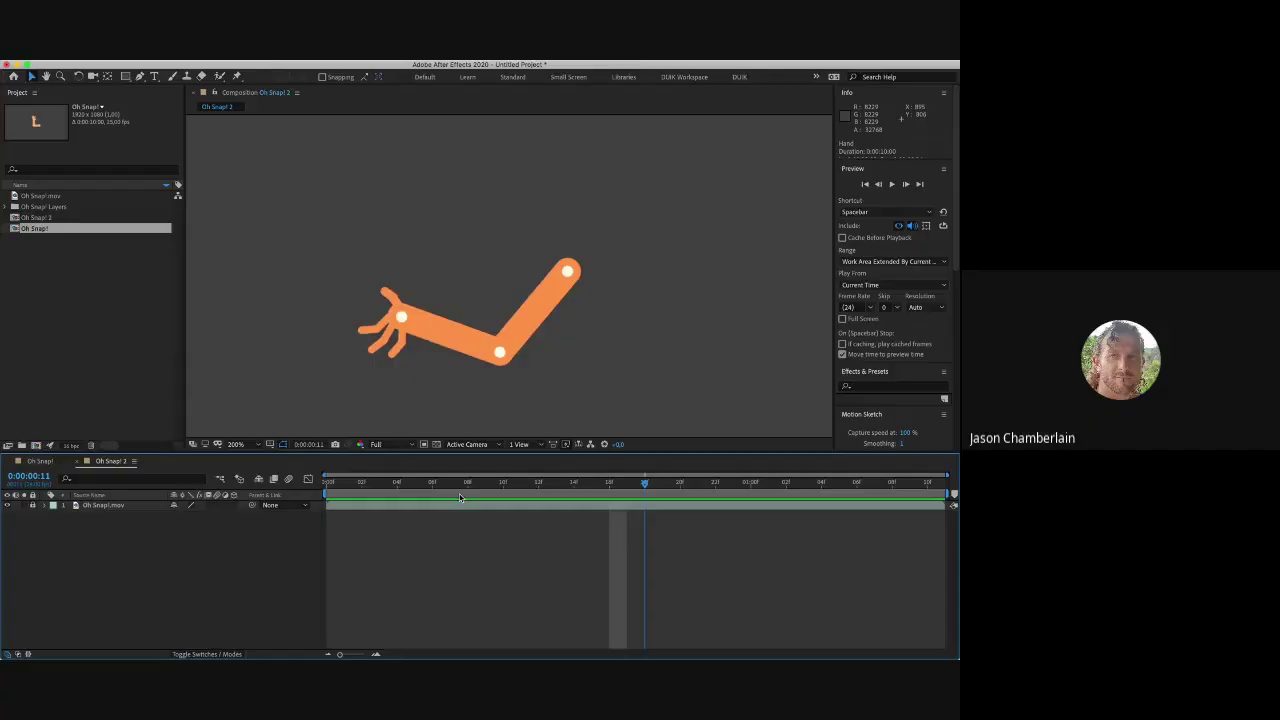
pyautogui.press('space')
# Step: In the Oh Snap! comp, key Hand Rotation at 0° (1s), 30° (2s) and −30° (3s)
pyautogui.click(30, 462)
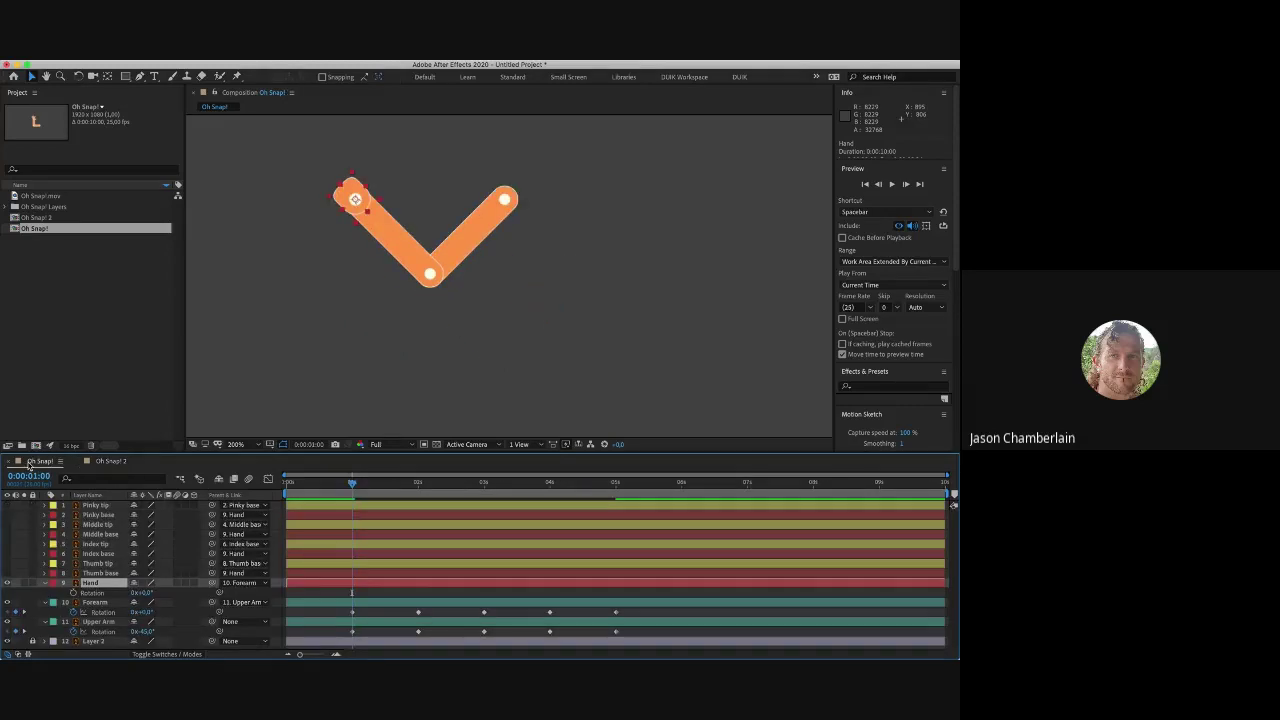
pyautogui.click(74, 594)
pyautogui.click(418, 485)
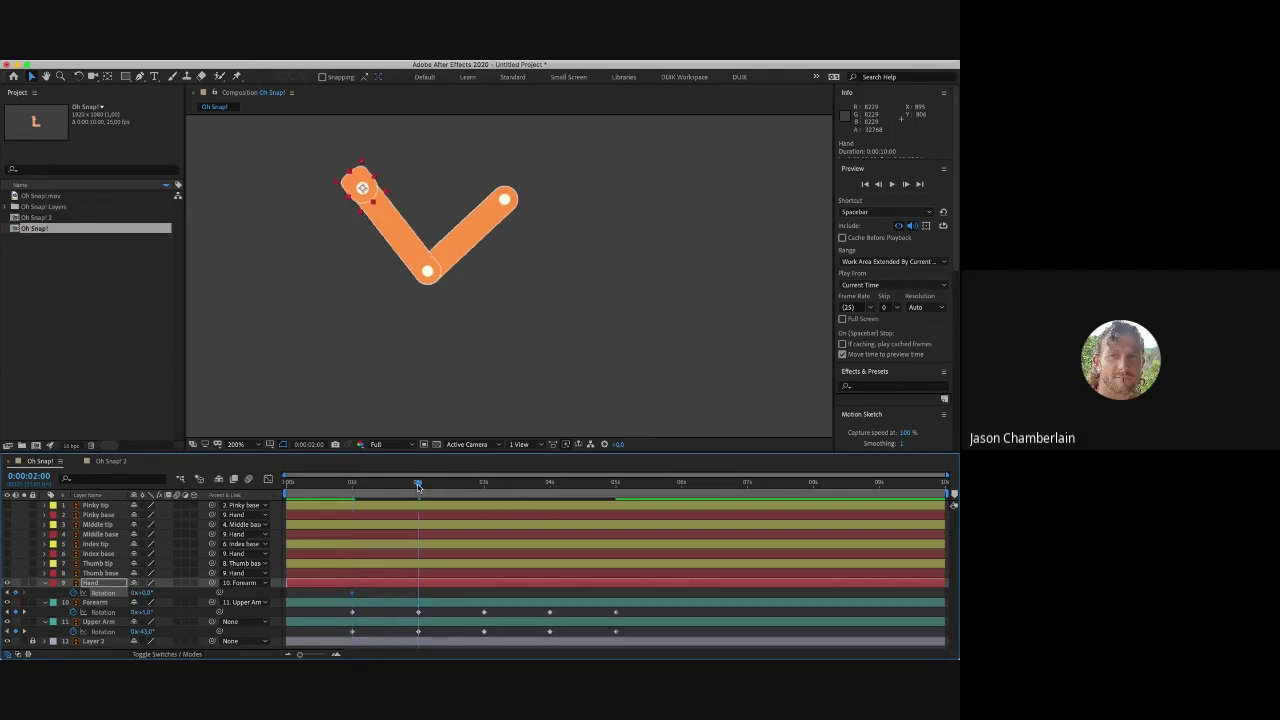
pyautogui.moveTo(147, 595); pyautogui.dragTo(163, 595)
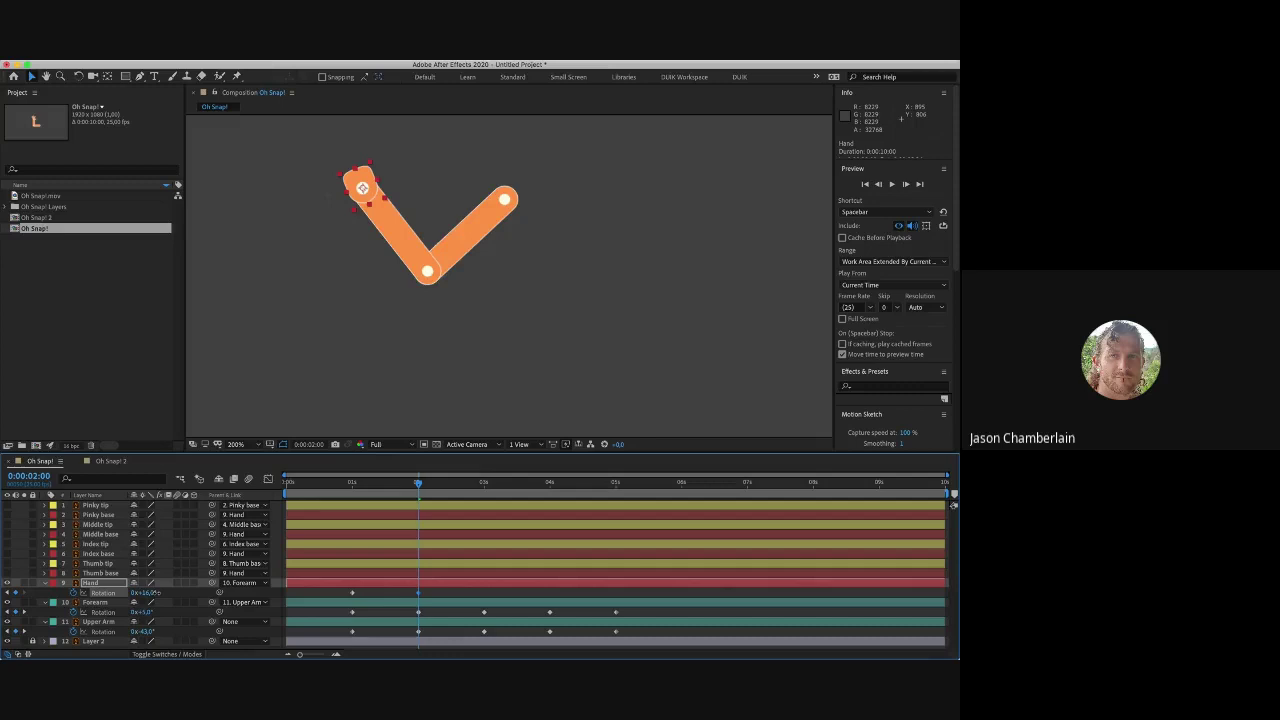
pyautogui.moveTo(163, 595); pyautogui.dragTo(177, 595)
pyautogui.press('k')
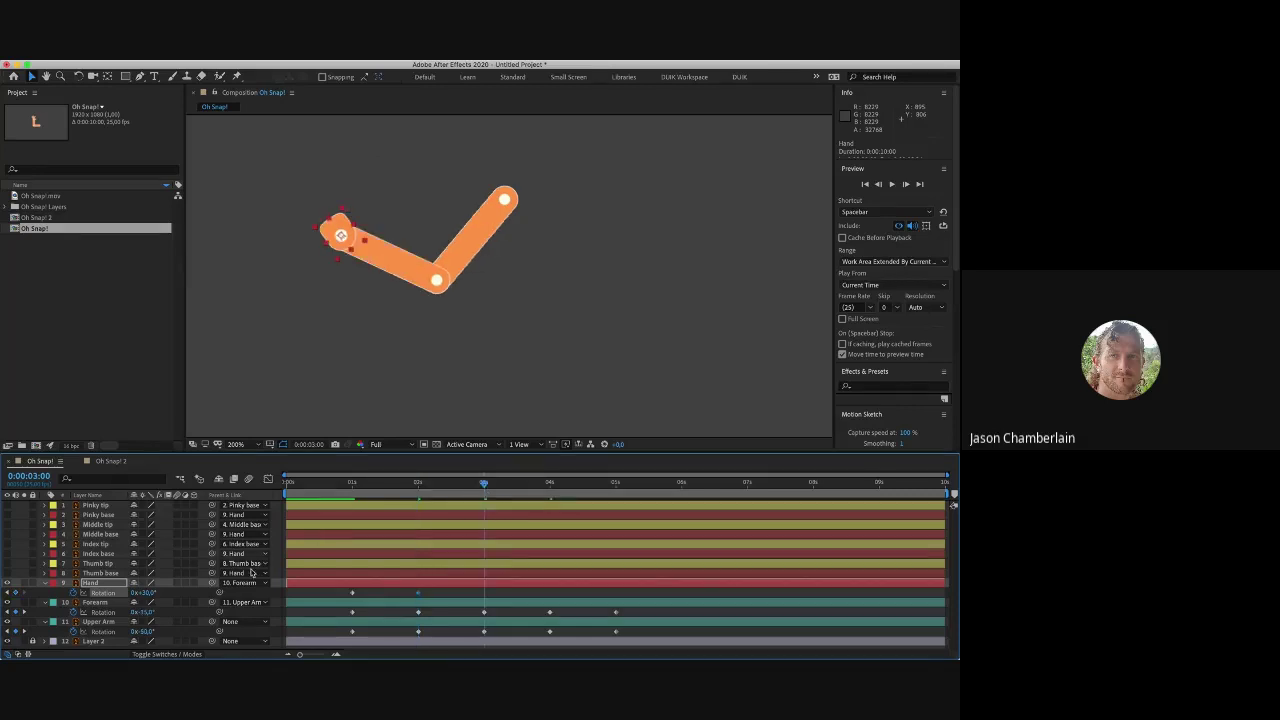
pyautogui.moveTo(155, 595); pyautogui.dragTo(118, 602)
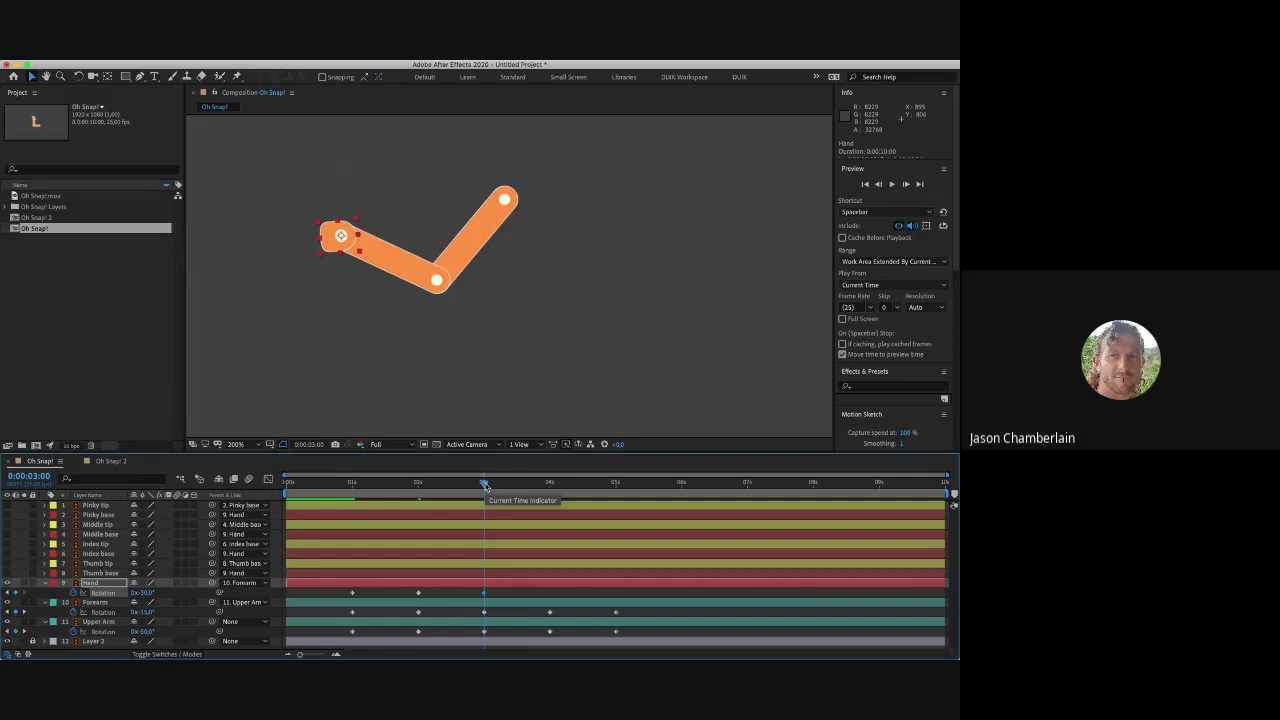
# Step: Paste the Hand's 2s rotation keyframe at 4s and its 1s keyframe at 5s
pyautogui.moveTo(486, 487); pyautogui.dragTo(551, 486)
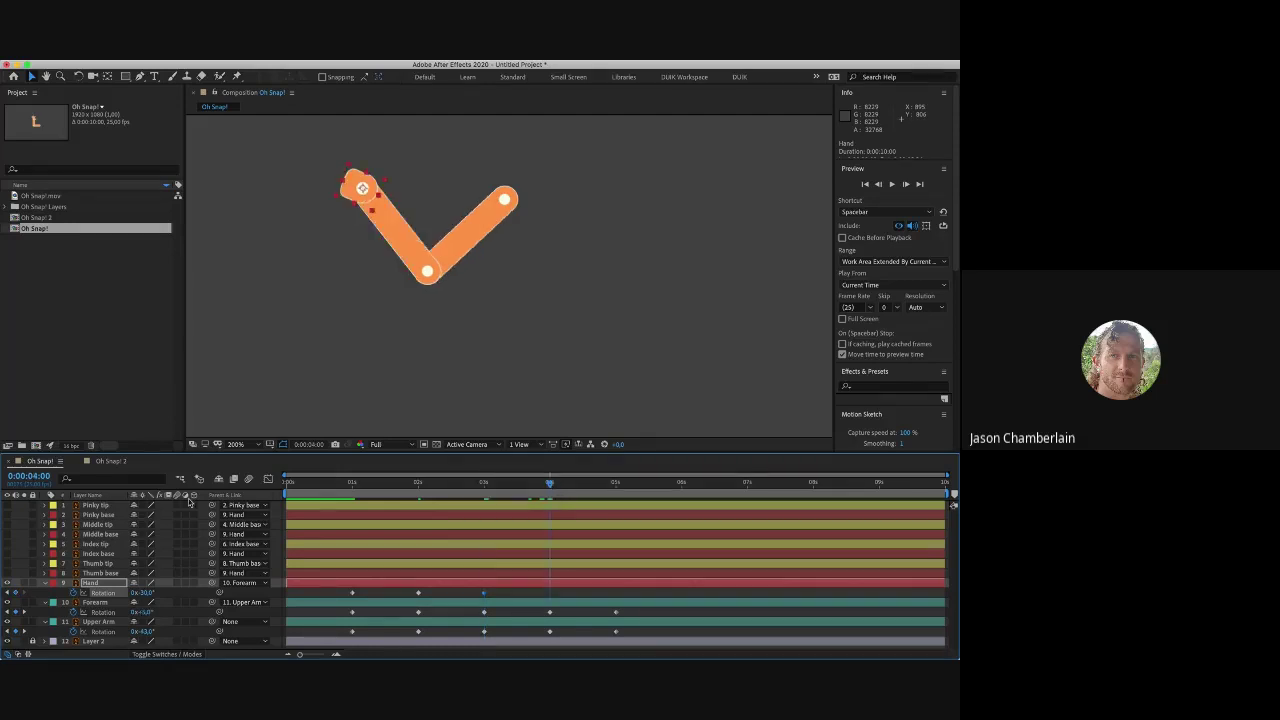
pyautogui.click(419, 594)
pyautogui.hotkey('ctrl', 'c')
pyautogui.hotkey('ctrl', 'v')
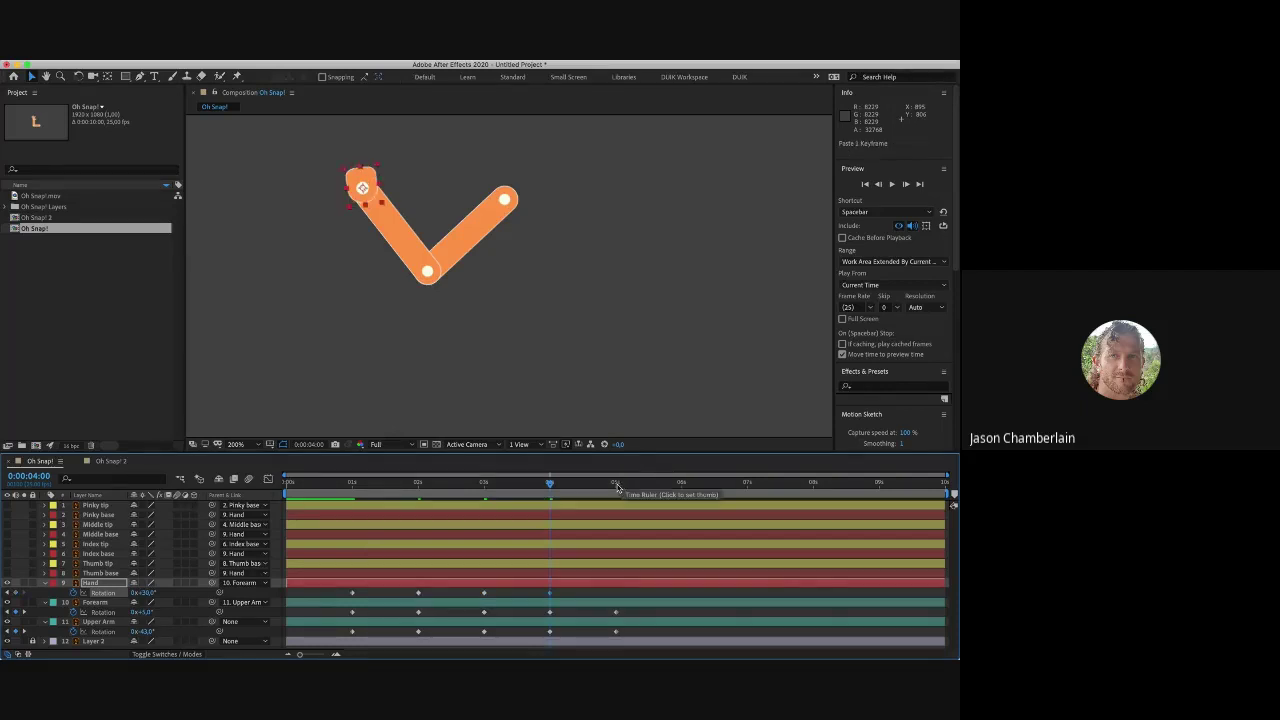
pyautogui.click(616, 486)
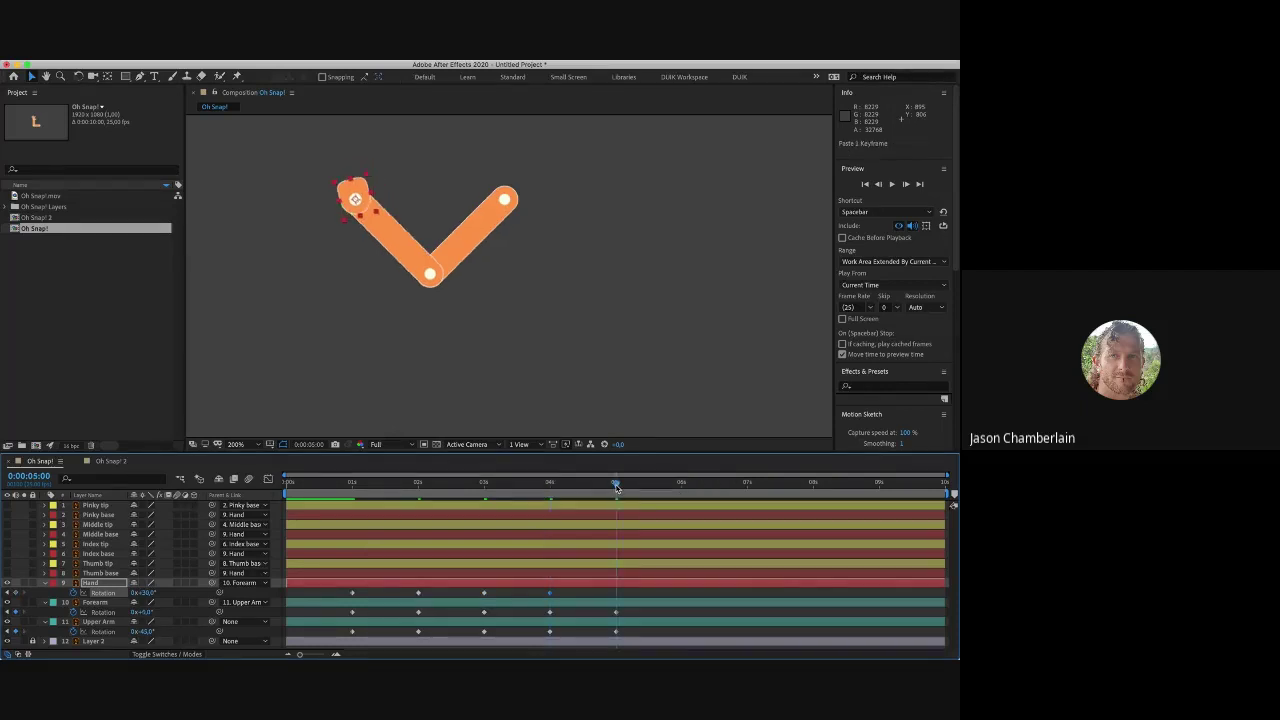
pyautogui.click(352, 594)
pyautogui.hotkey('ctrl', 'c')
pyautogui.hotkey('ctrl', 'v')
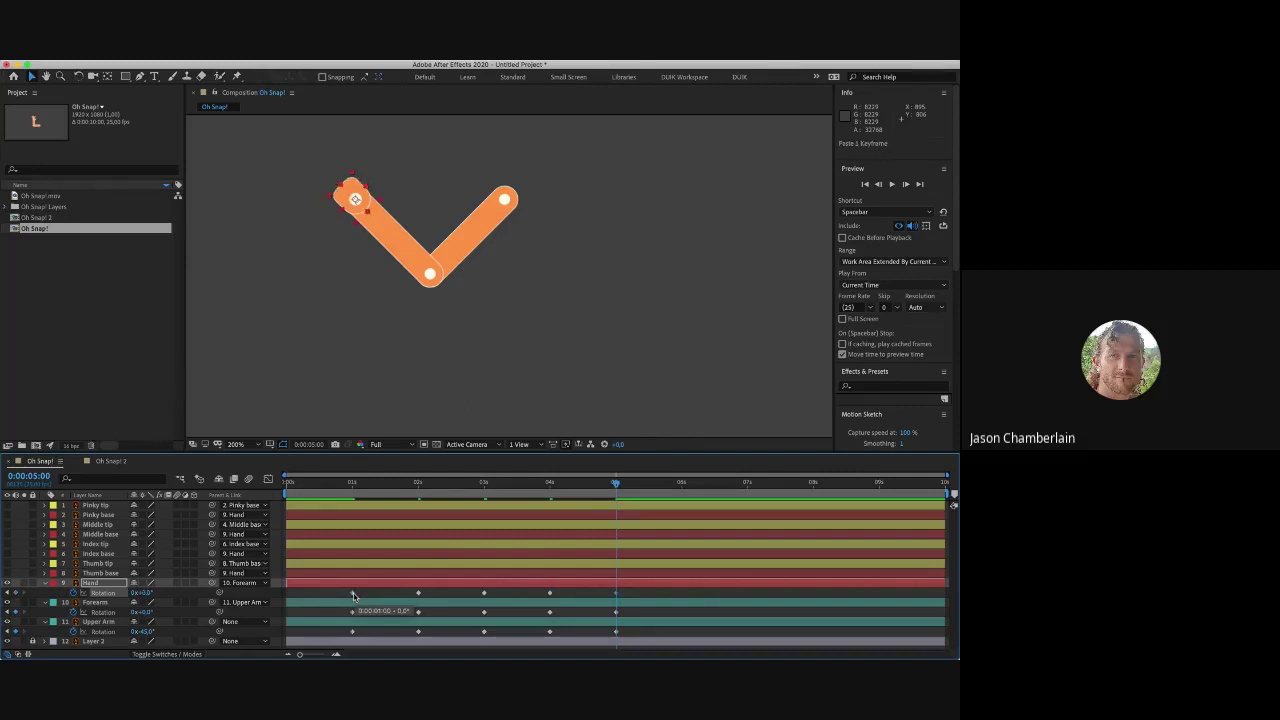
# Step: Check the Hand's four-second keyframe and scrub back to one second to preview
pyautogui.click(548, 486)
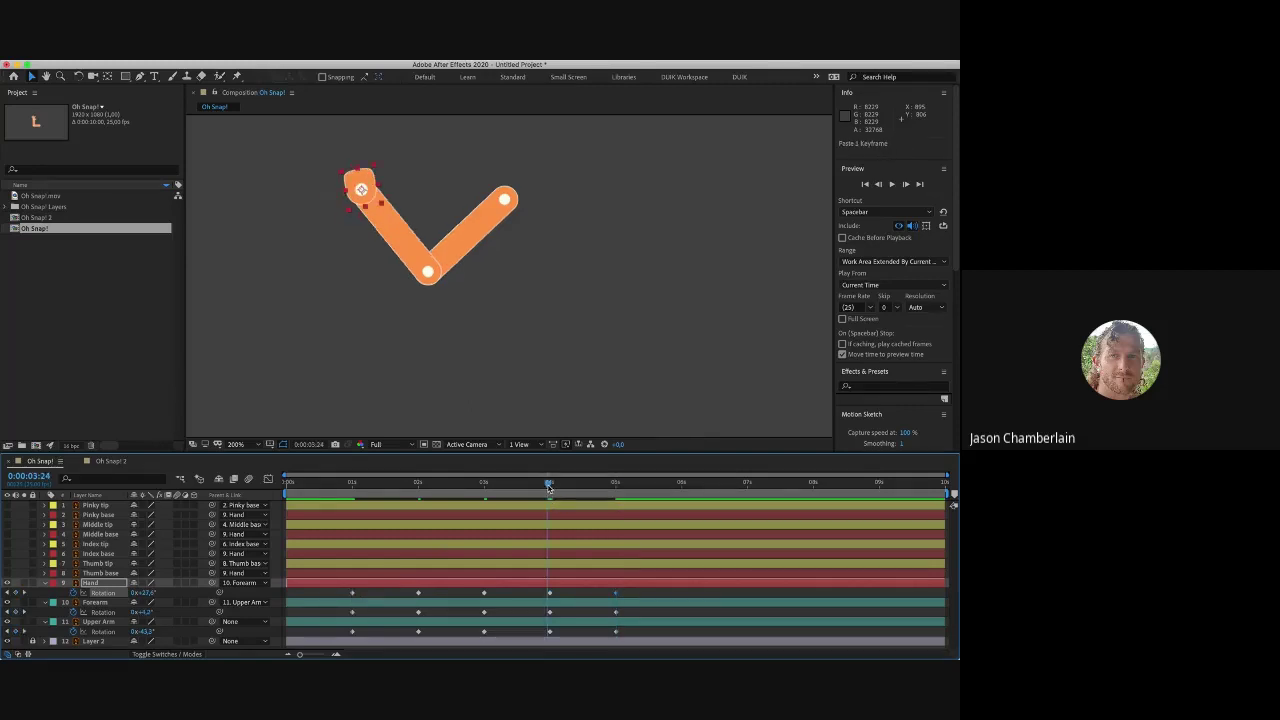
pyautogui.moveTo(548, 488); pyautogui.dragTo(549, 488)
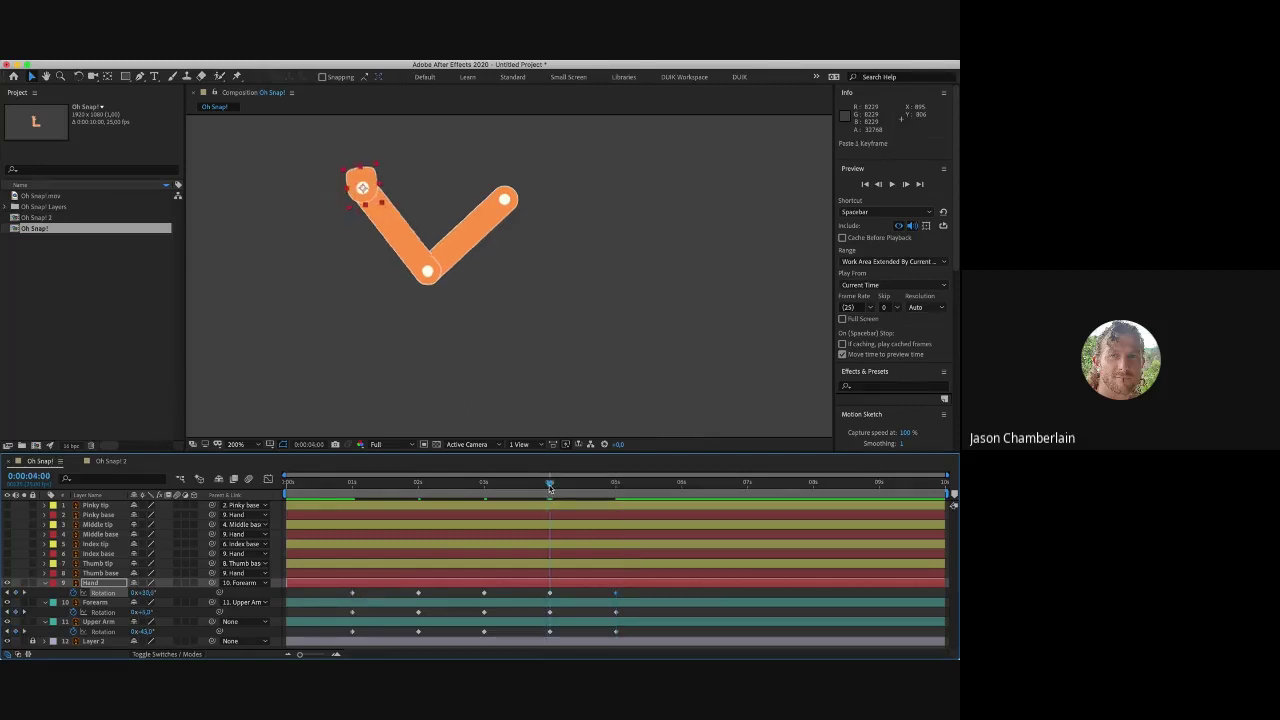
pyautogui.click(550, 594)
pyautogui.moveTo(549, 485); pyautogui.dragTo(352, 486)
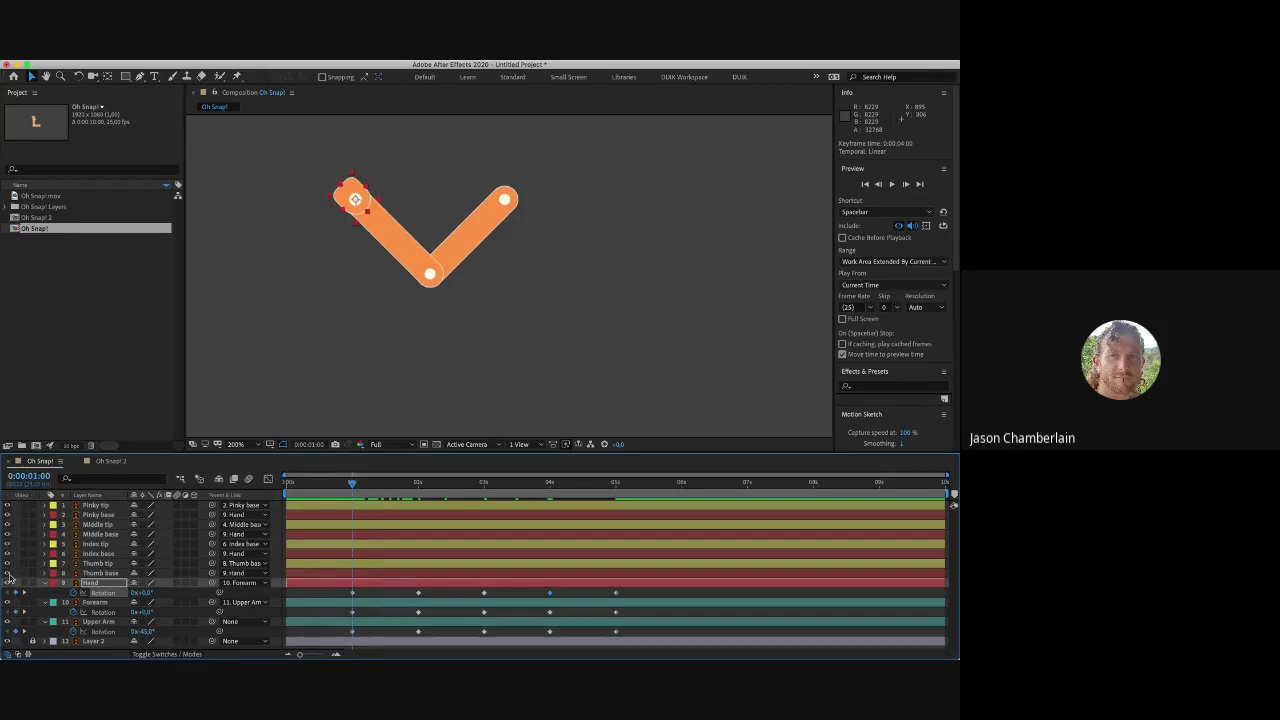
# Step: Show the finger layers and lock the Hand, Forearm and Upper Arm layers
pyautogui.click(10, 578)
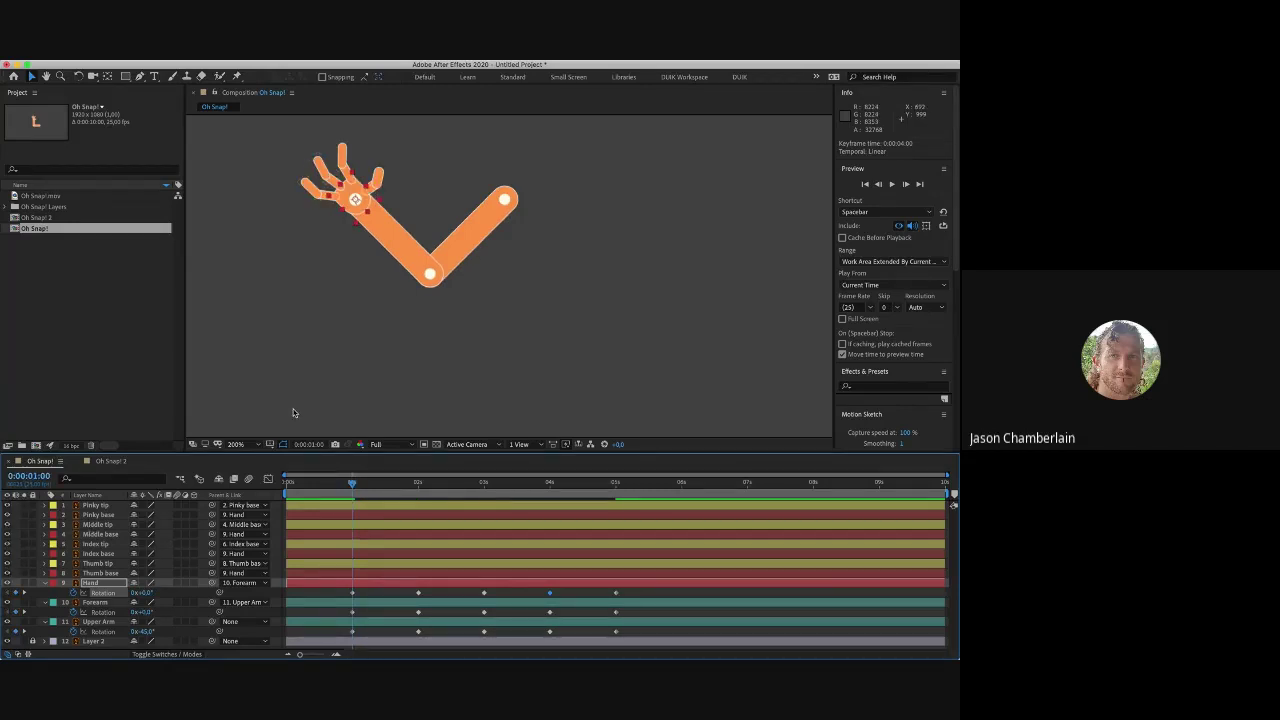
pyautogui.click(112, 584)
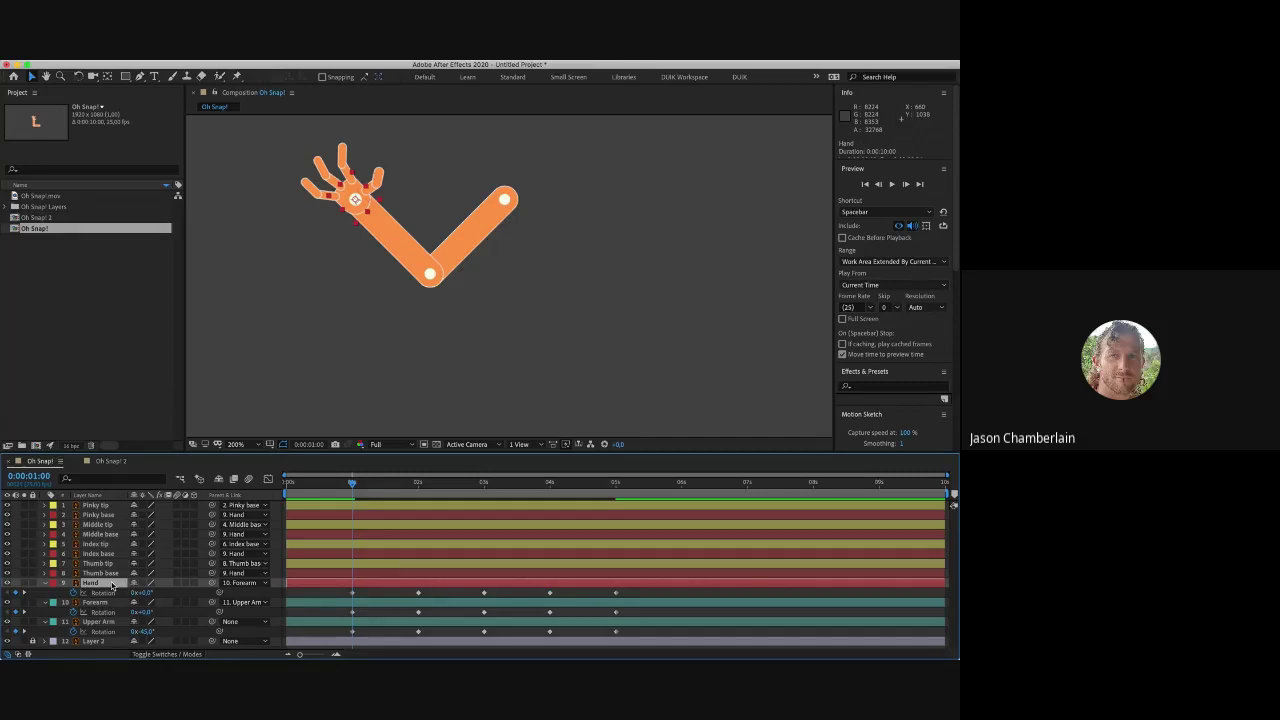
pyautogui.keyDown('shift'); pyautogui.click(104, 622); pyautogui.keyUp('shift')
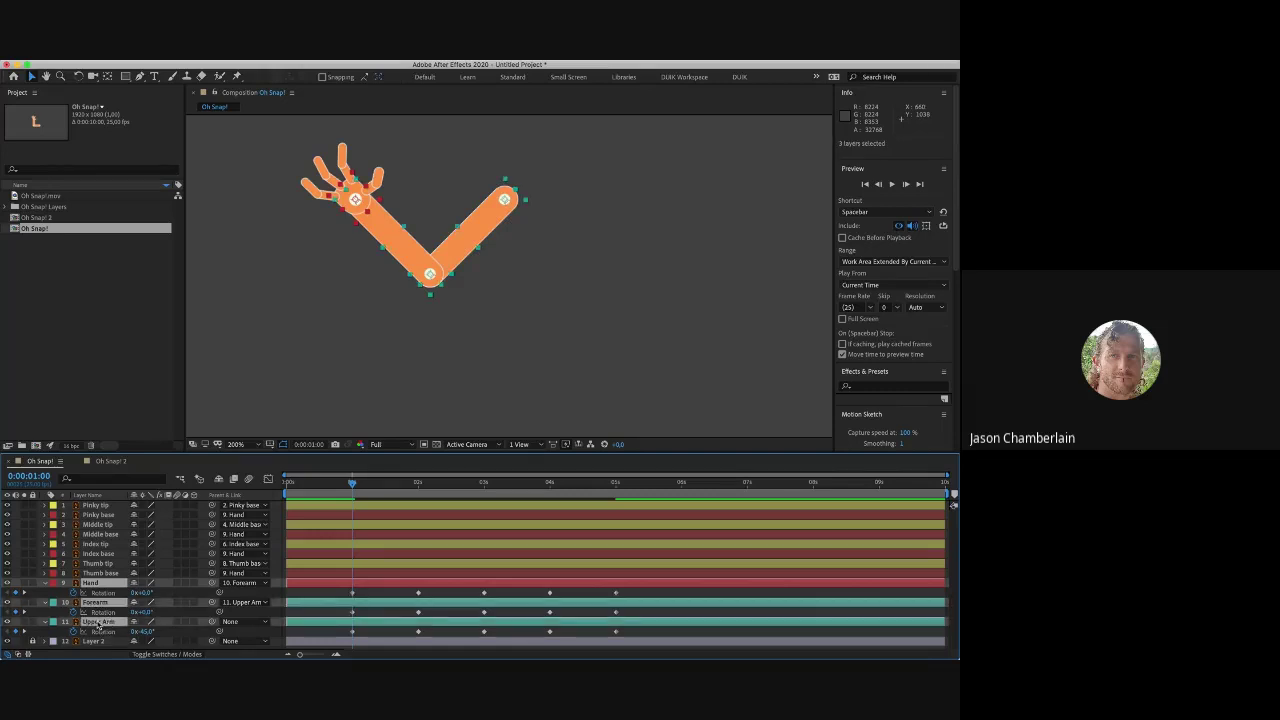
pyautogui.click(33, 584)
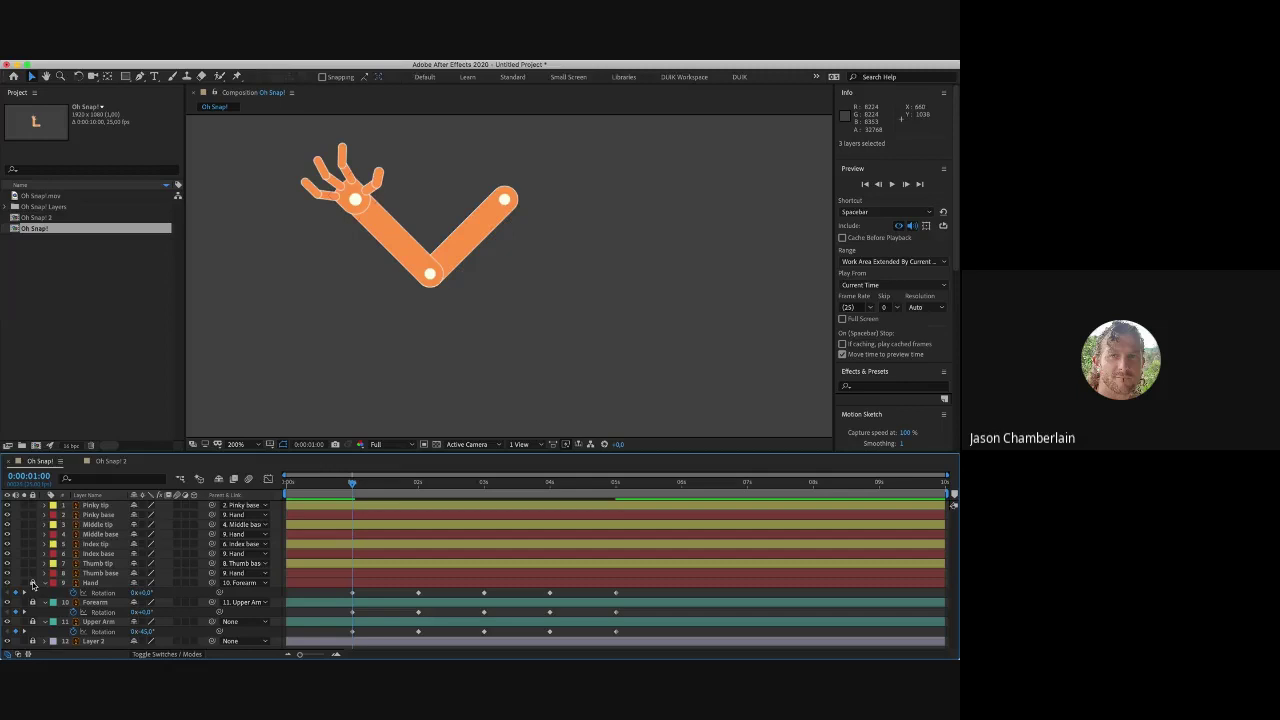
pyautogui.click(106, 573)
pyautogui.click(122, 464)
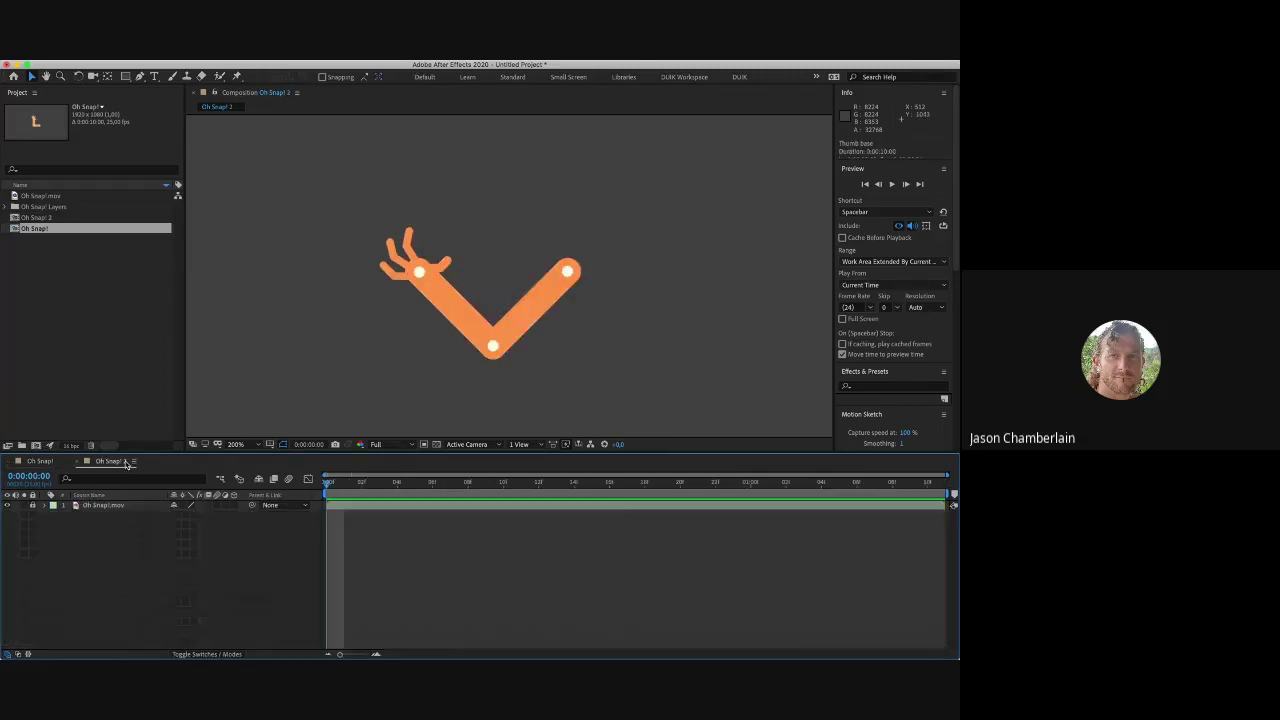
pyautogui.moveTo(330, 486); pyautogui.dragTo(438, 492)
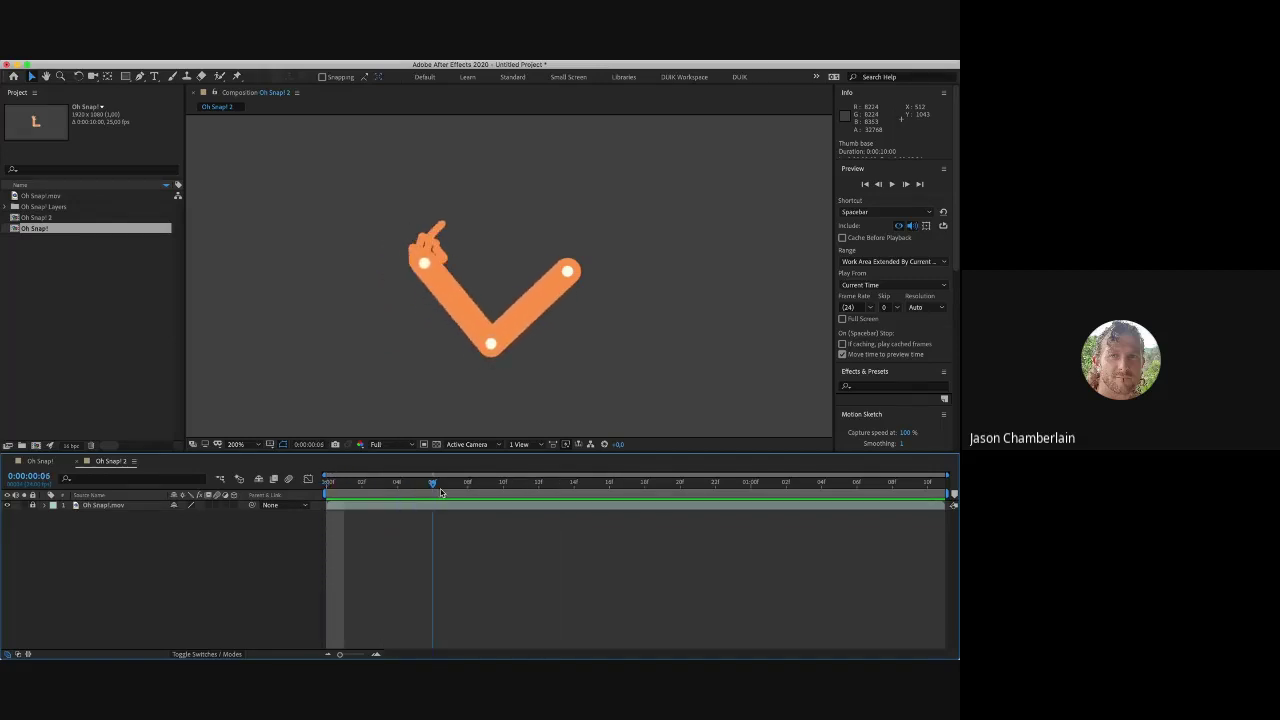
# Step: In the Oh Snap! comp, add one-second Rotation keyframes to all eight finger layers
pyautogui.click(40, 461)
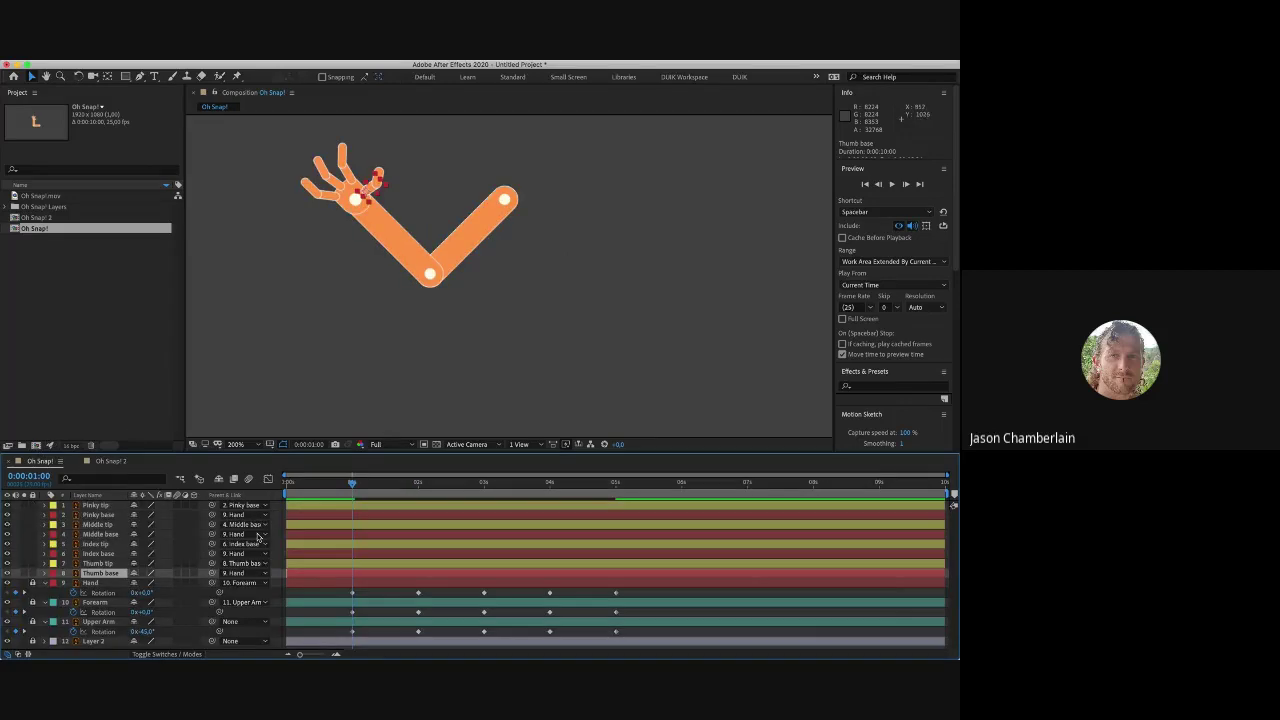
pyautogui.click(104, 507)
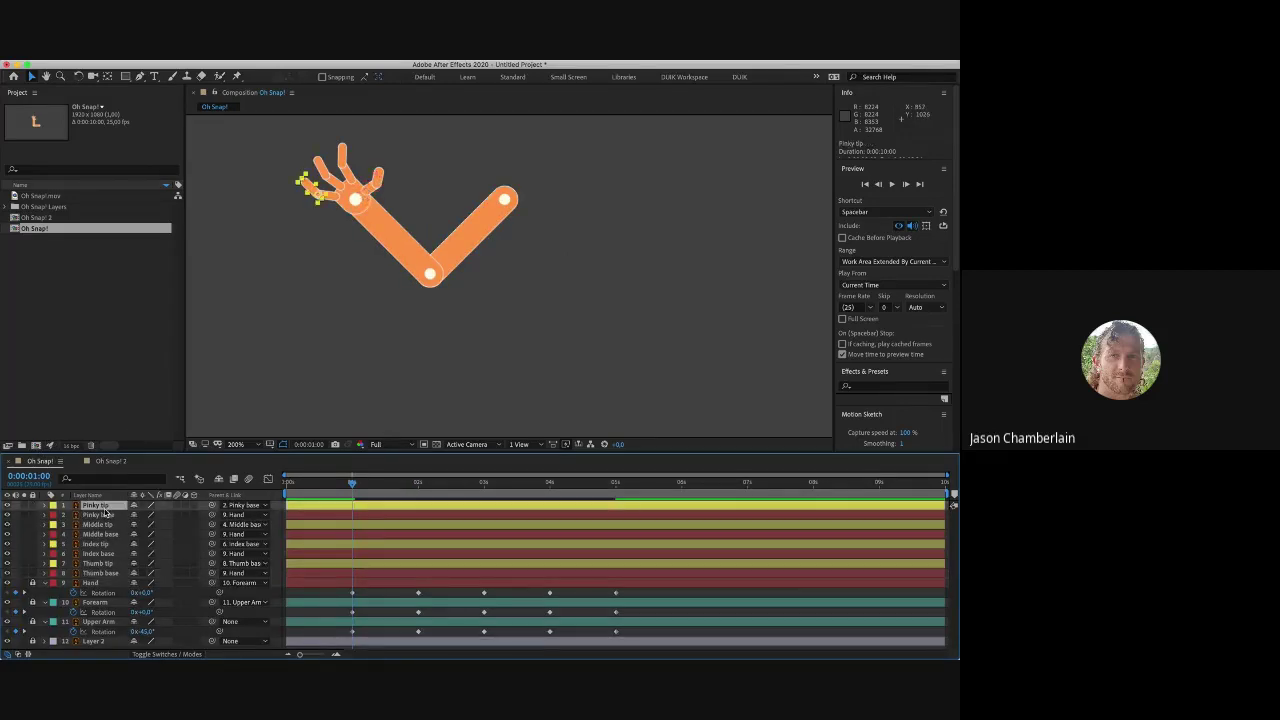
pyautogui.keyDown('shift'); pyautogui.click(114, 573); pyautogui.keyUp('shift')
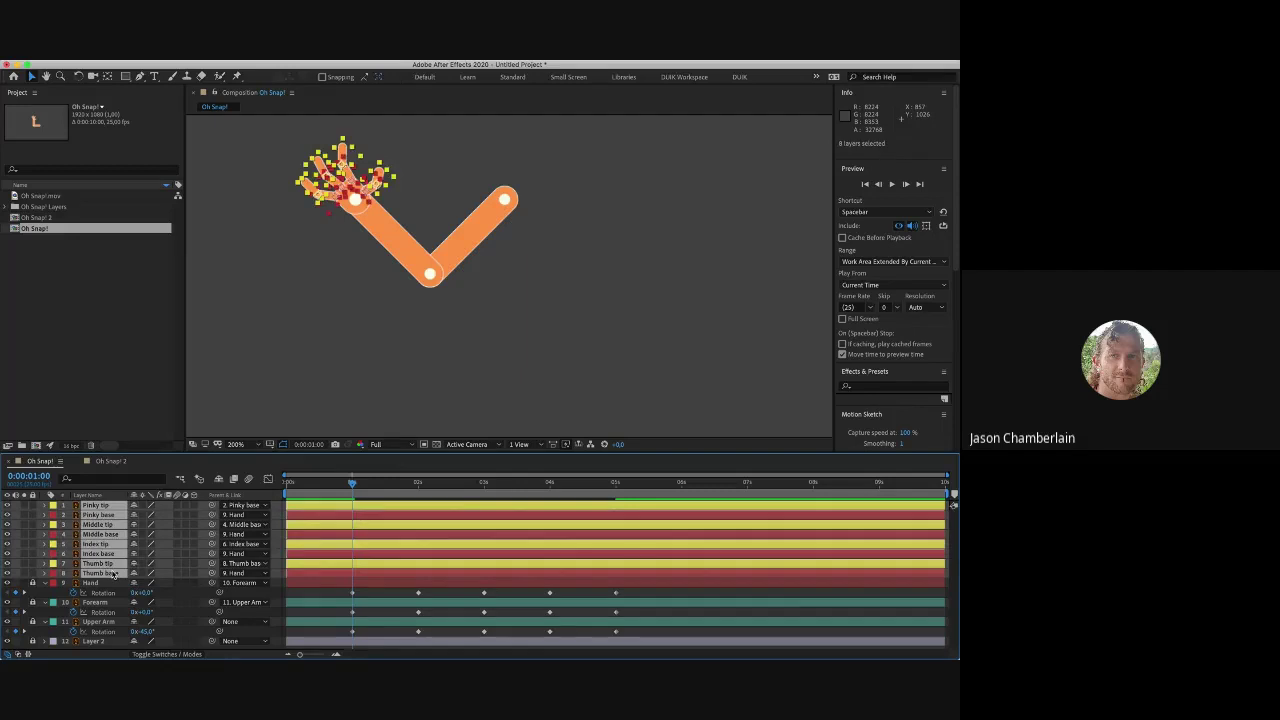
pyautogui.press('r')
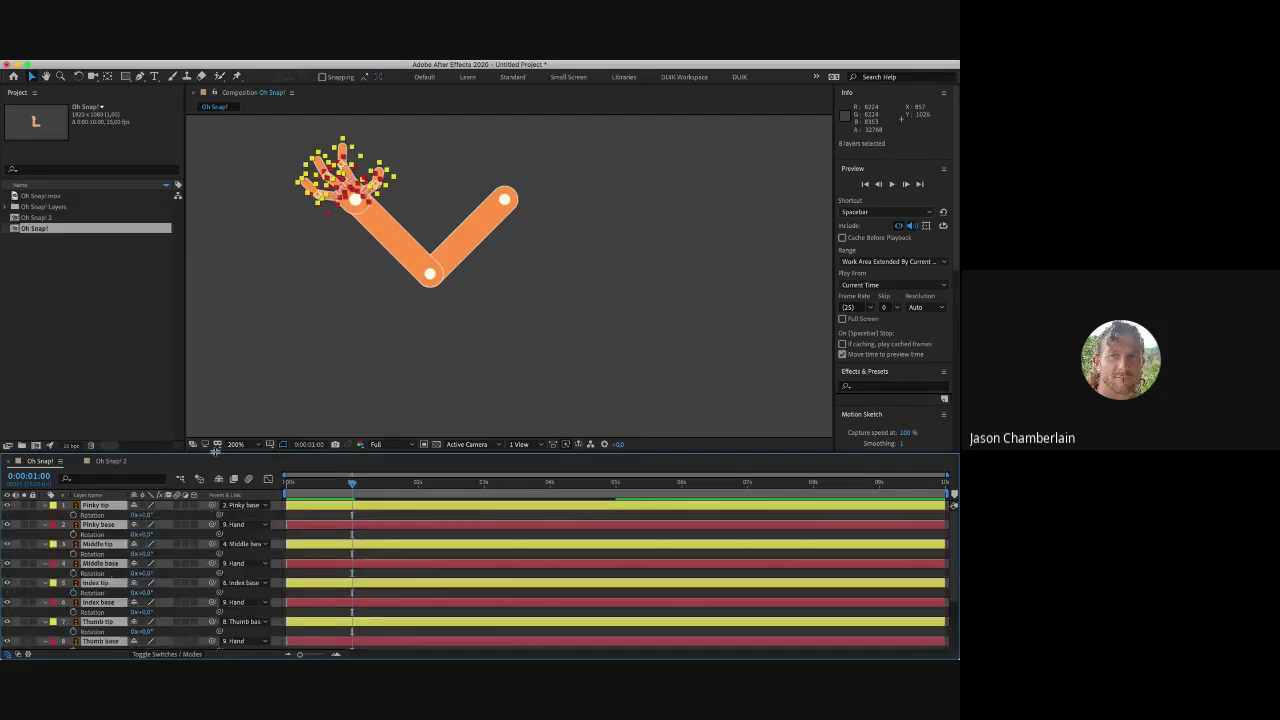
pyautogui.moveTo(270, 451); pyautogui.dragTo(270, 372)
pyautogui.moveTo(323, 245); pyautogui.dragTo(352, 286)
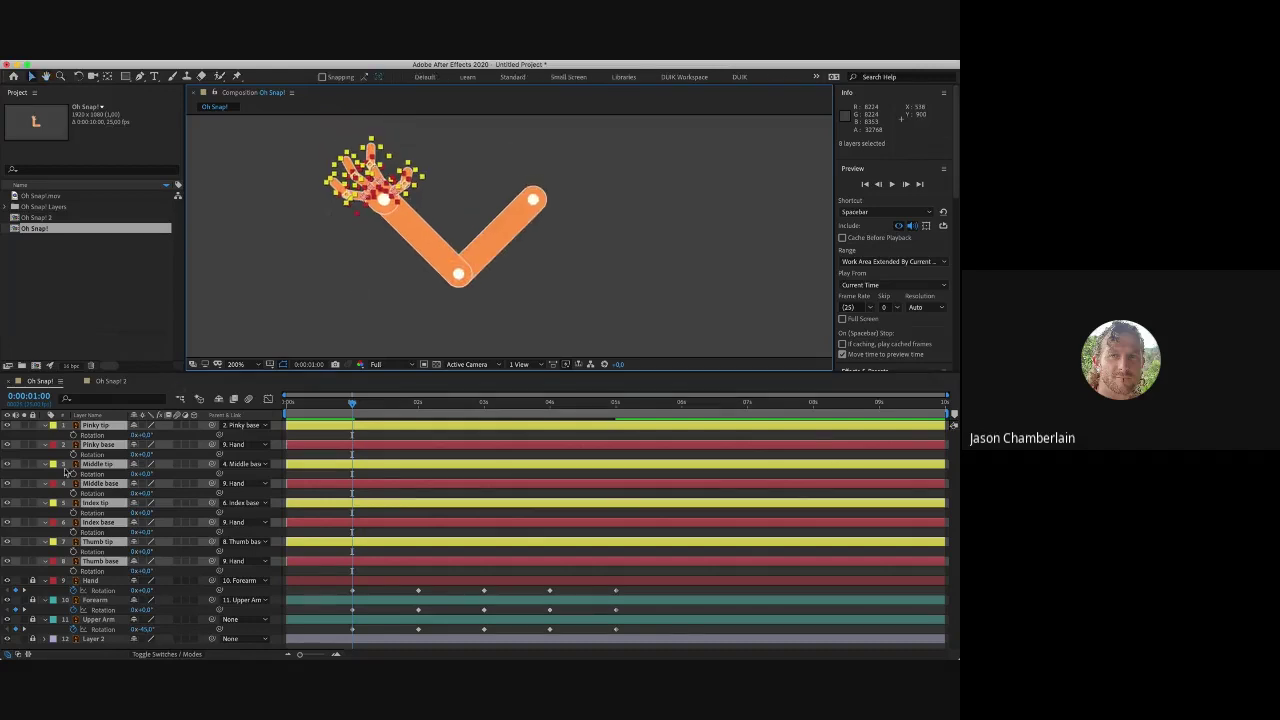
pyautogui.click(73, 436)
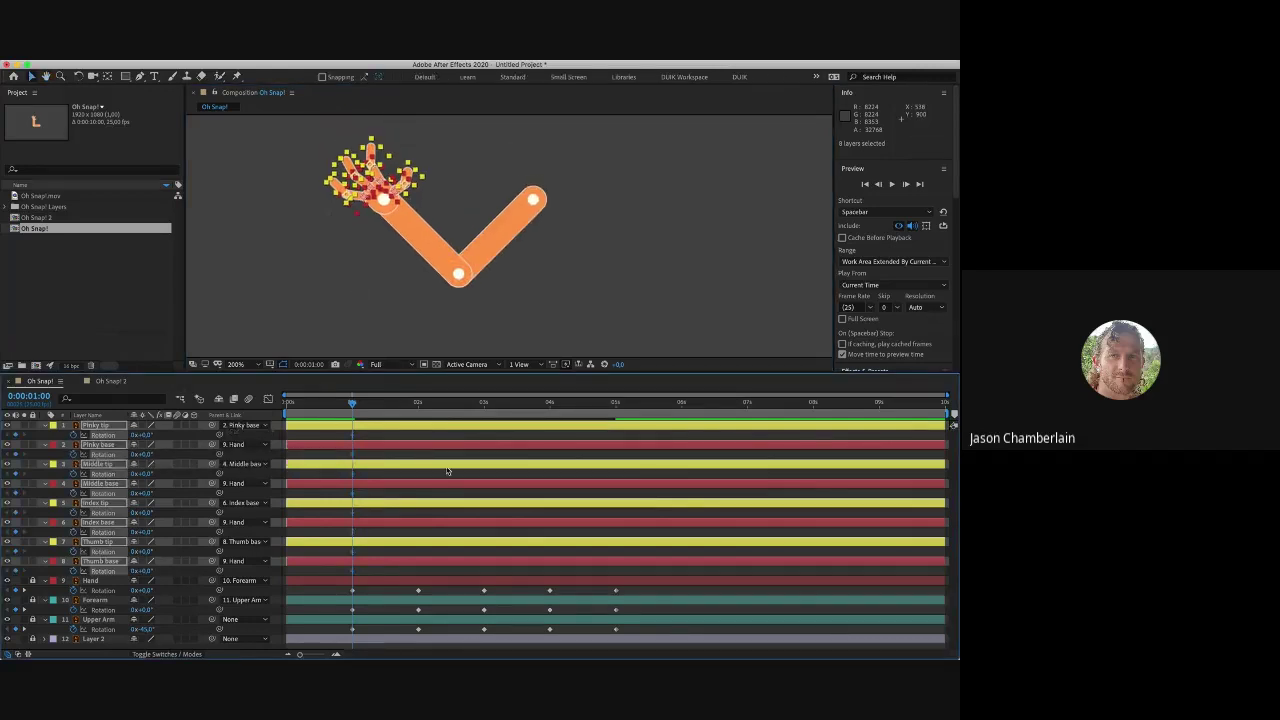
pyautogui.click(386, 437)
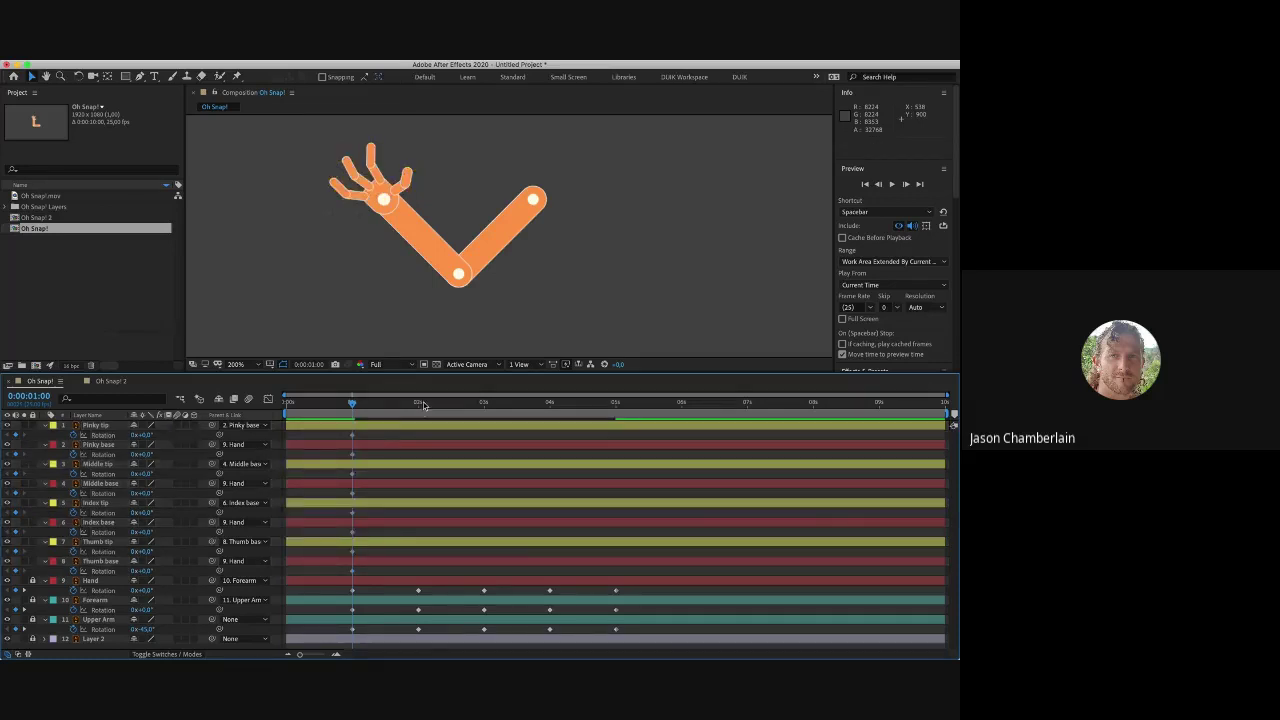
# Step: Move to two seconds and zoom the view in on the index finger
pyautogui.click(418, 404)
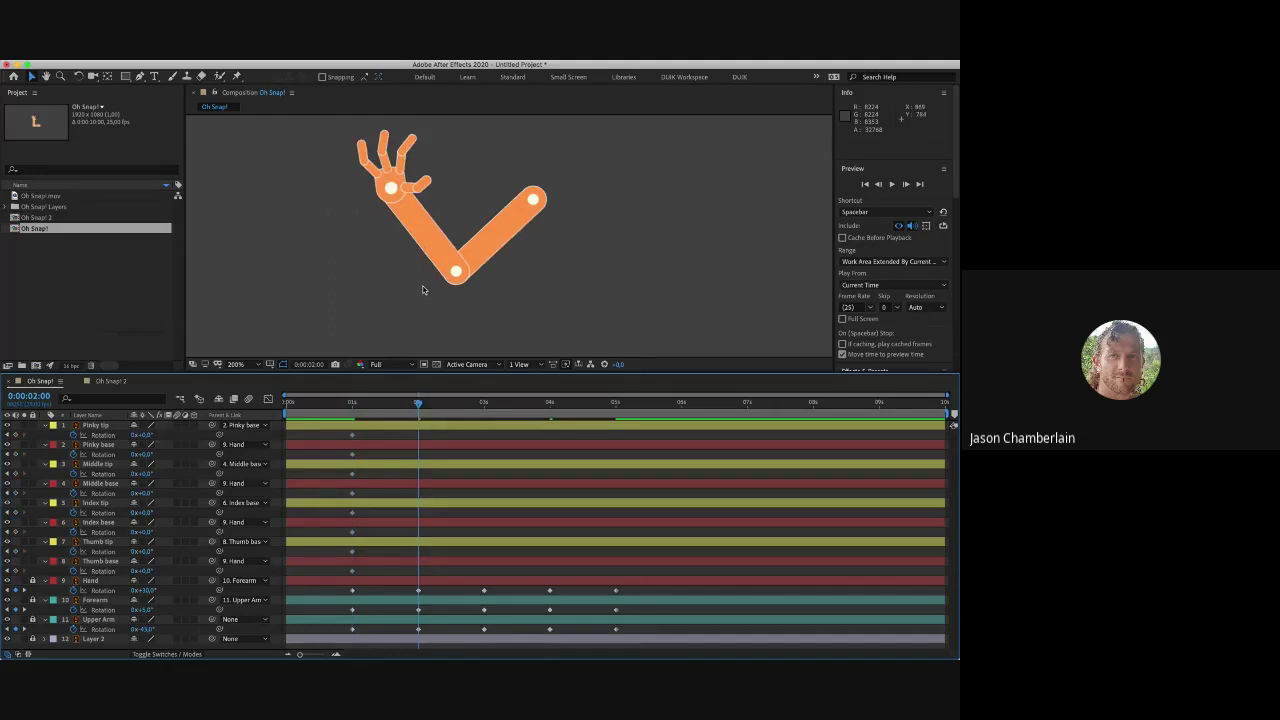
pyautogui.press('.')
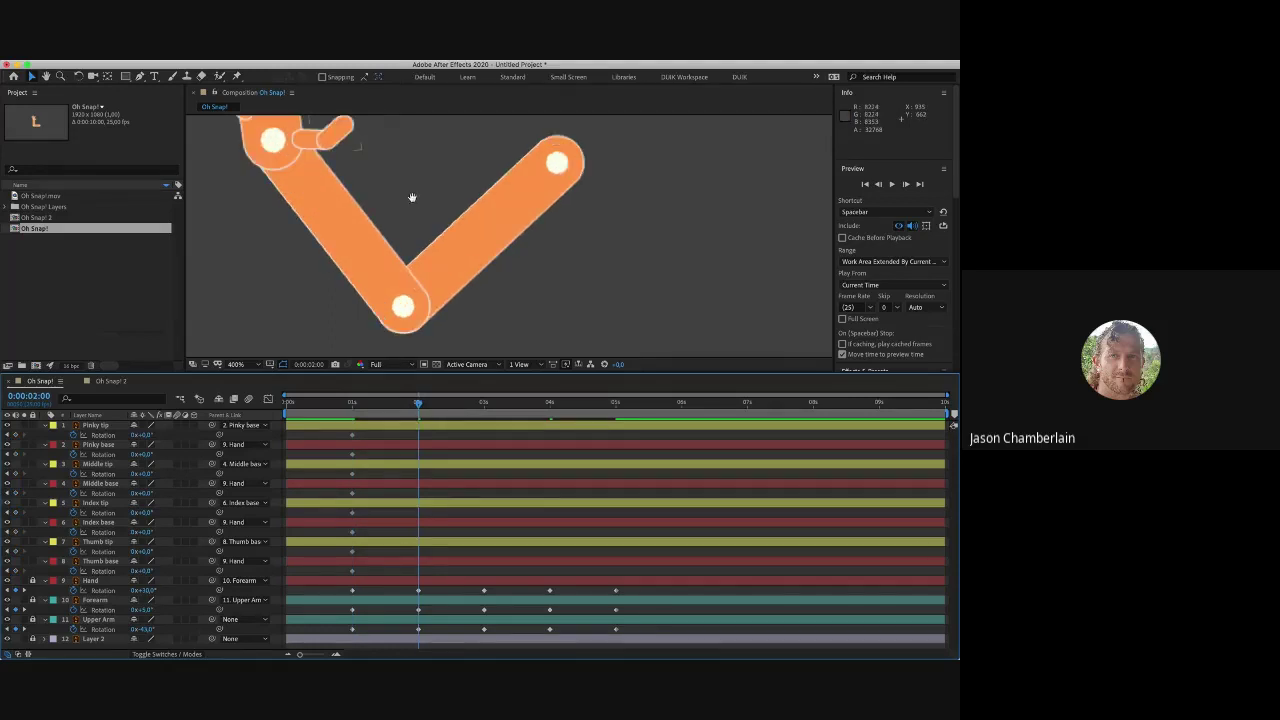
pyautogui.moveTo(414, 197); pyautogui.dragTo(449, 254)
pyautogui.click(409, 172)
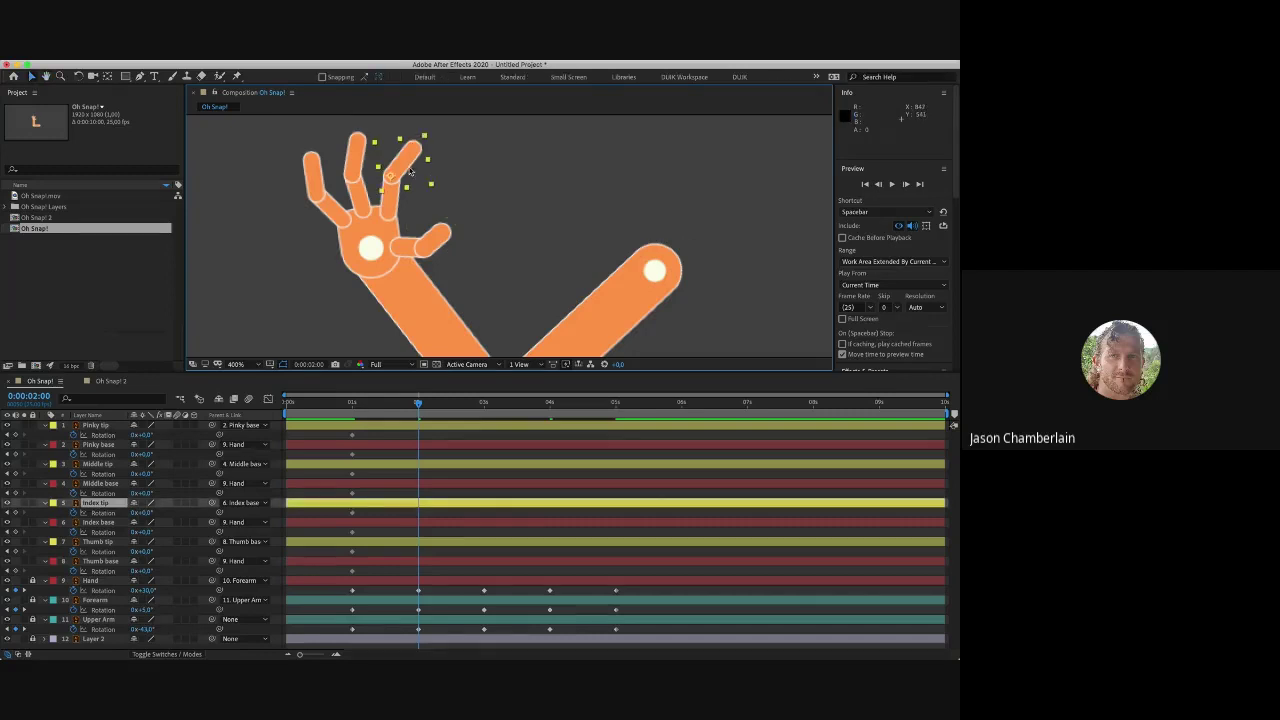
pyautogui.click(352, 519)
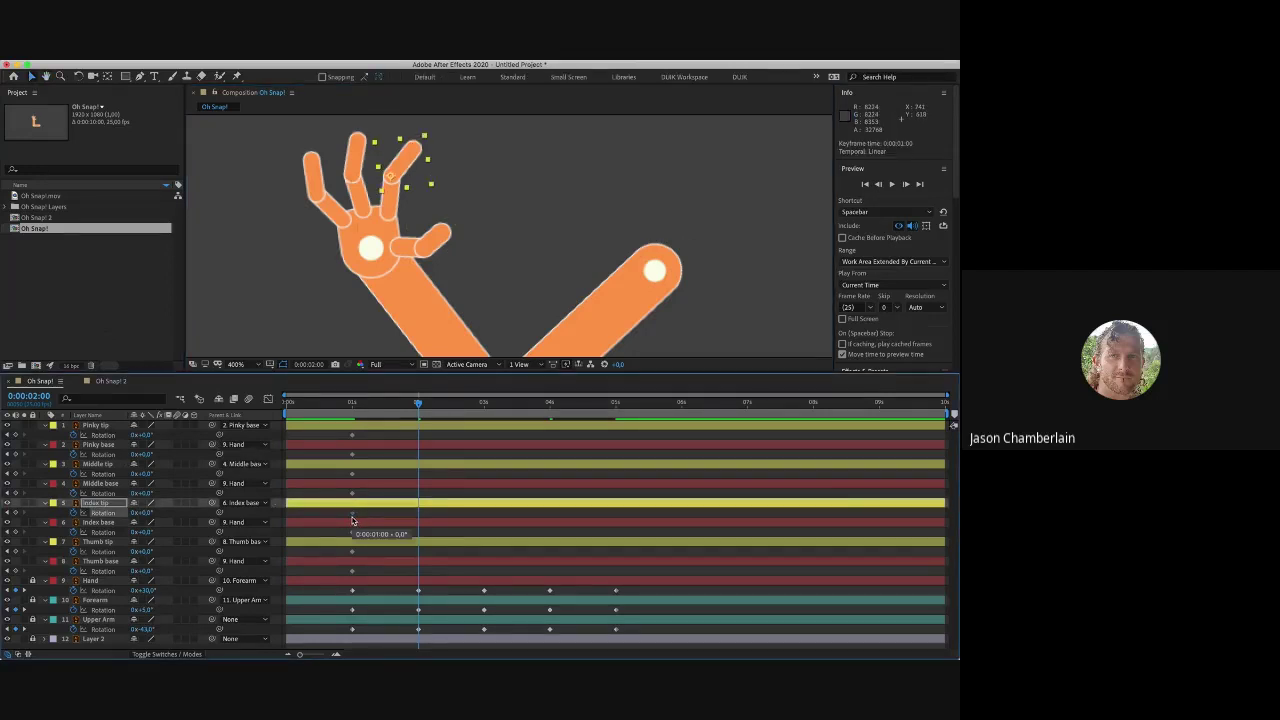
# Step: Select the Index tip and Index base layers and lock them
pyautogui.click(353, 524)
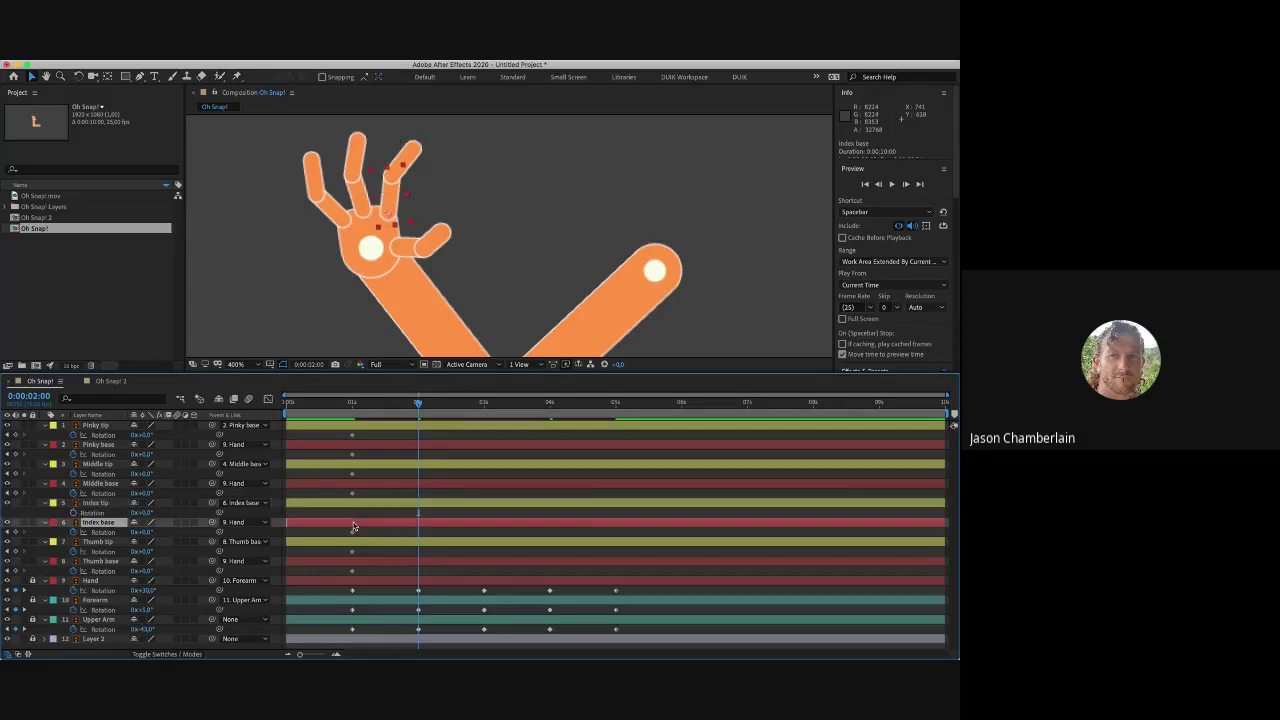
pyautogui.click(97, 503)
pyautogui.keyDown('shift'); pyautogui.click(97, 522); pyautogui.keyUp('shift')
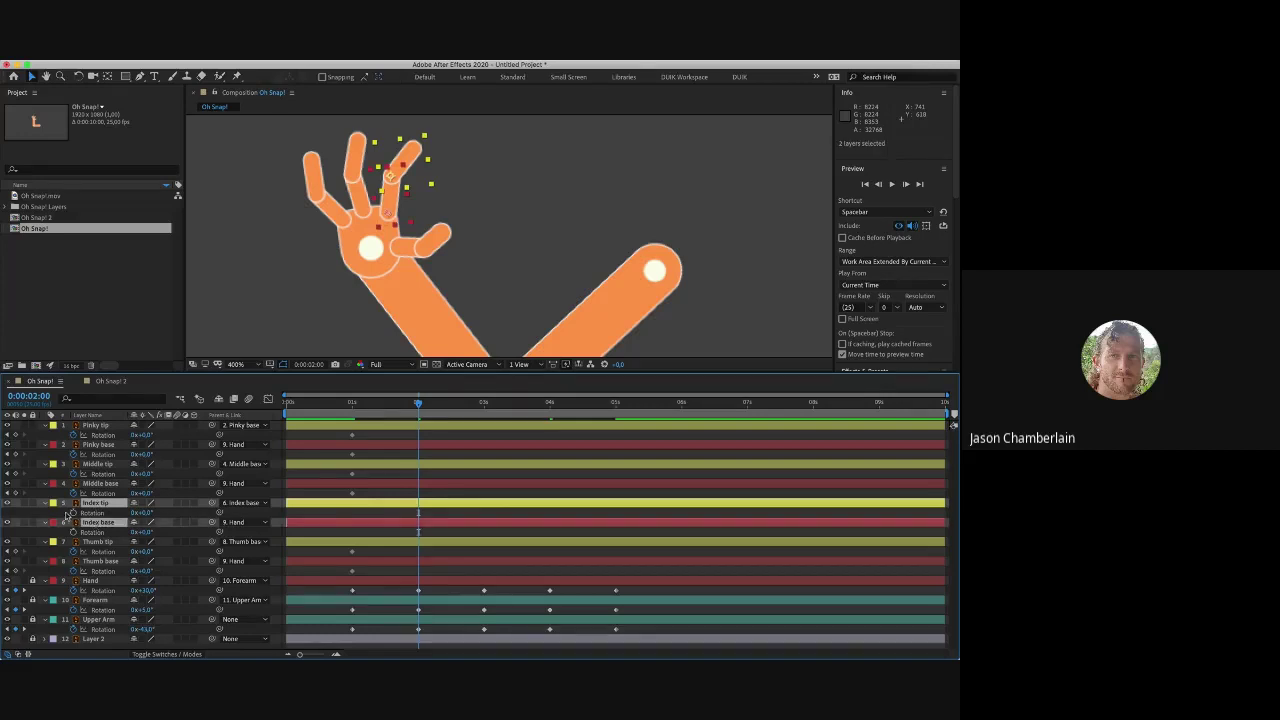
pyautogui.click(38, 504)
pyautogui.click(33, 504)
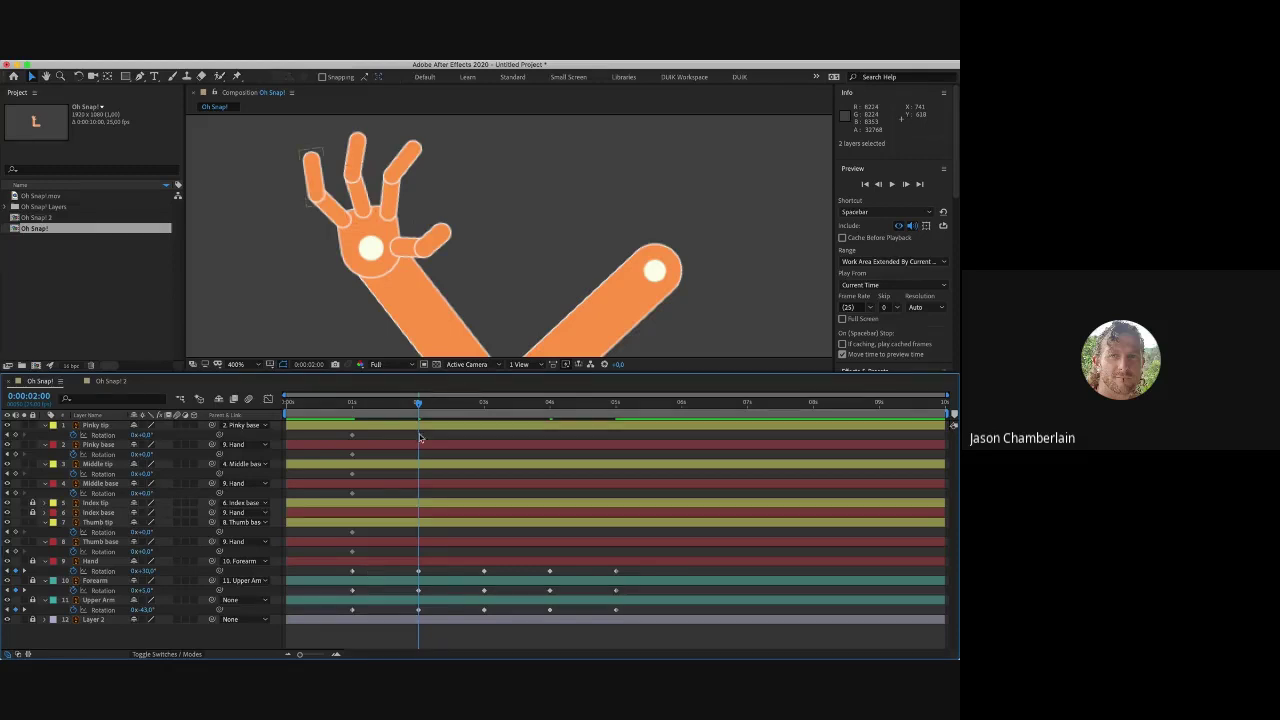
# Step: Curl the Middle base about 67° and set a new Middle tip rotation at two seconds
pyautogui.click(361, 207)
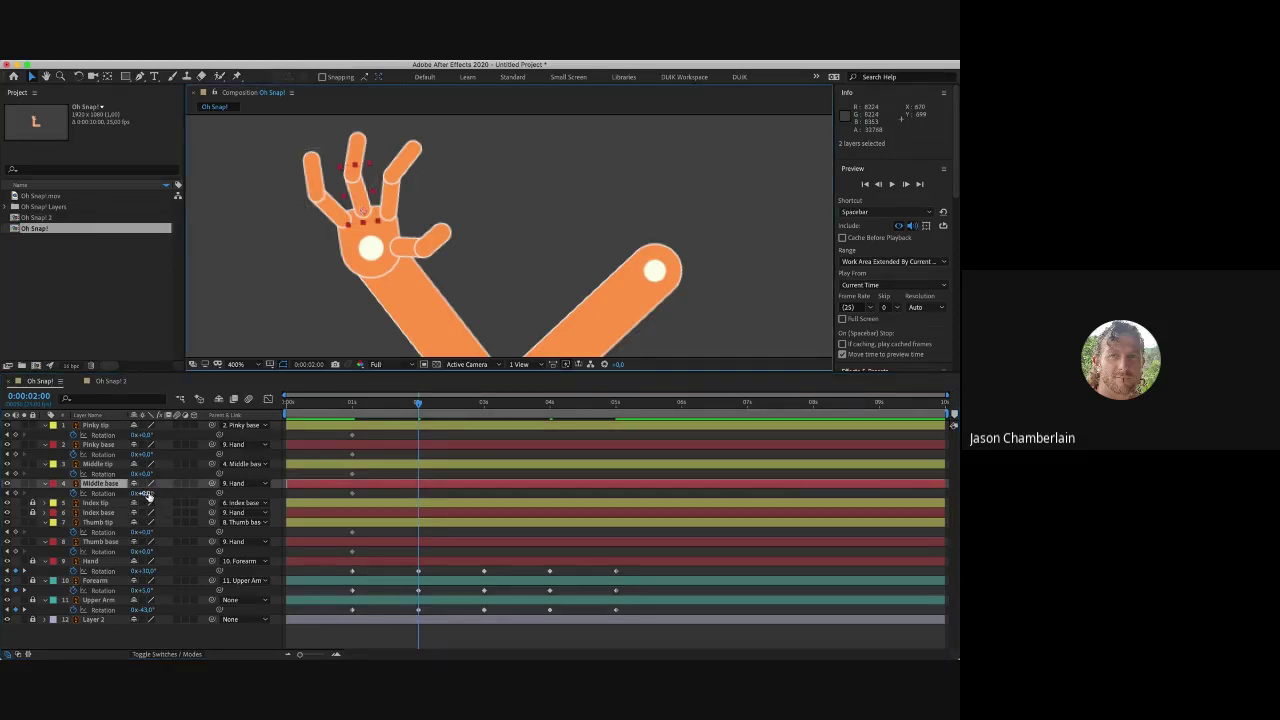
pyautogui.moveTo(148, 496); pyautogui.dragTo(184, 496)
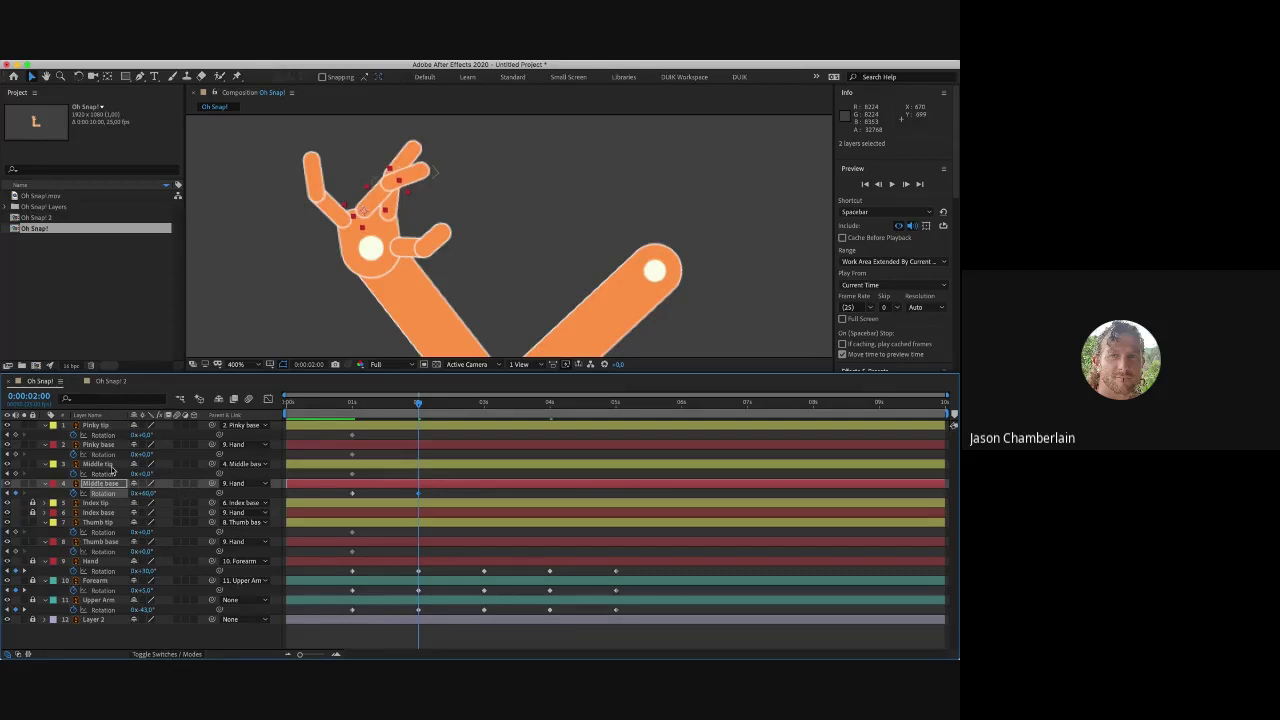
pyautogui.click(112, 466)
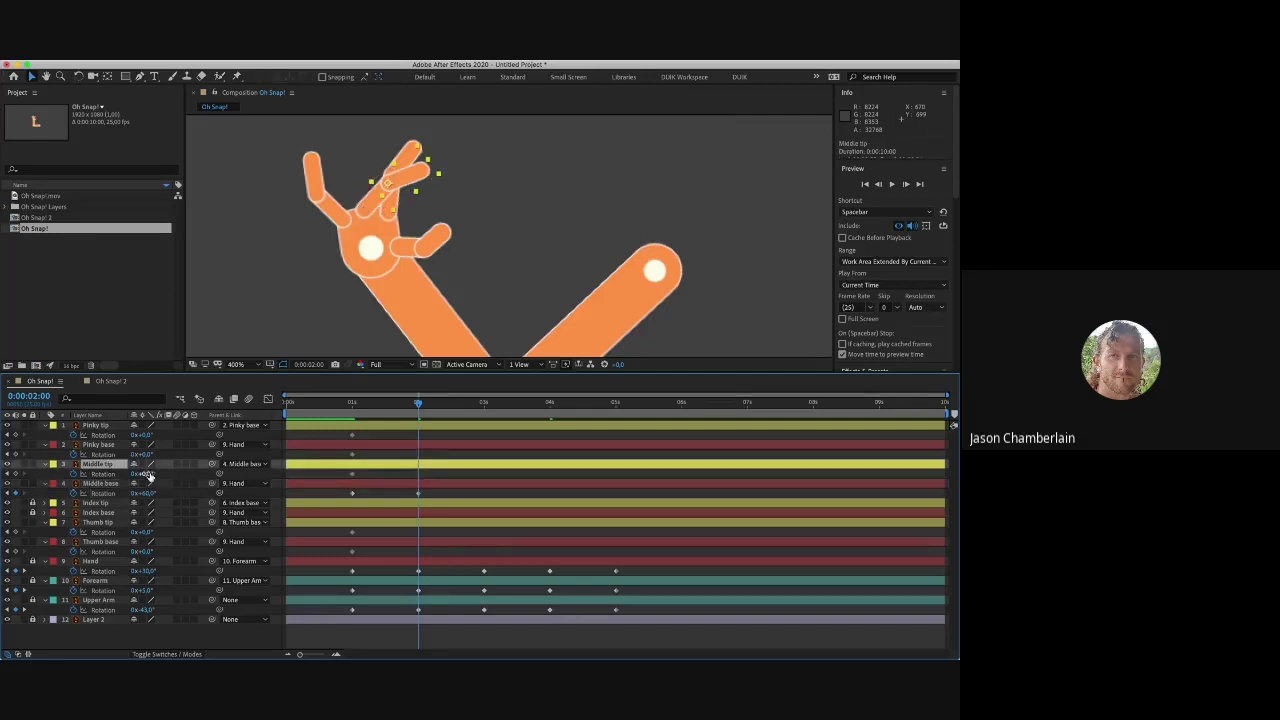
pyautogui.click(148, 474)
pyautogui.press('Return')
# Step: Curl the Pinky base to about 80° and bend the Pinky tip to 70°
pyautogui.click(111, 446)
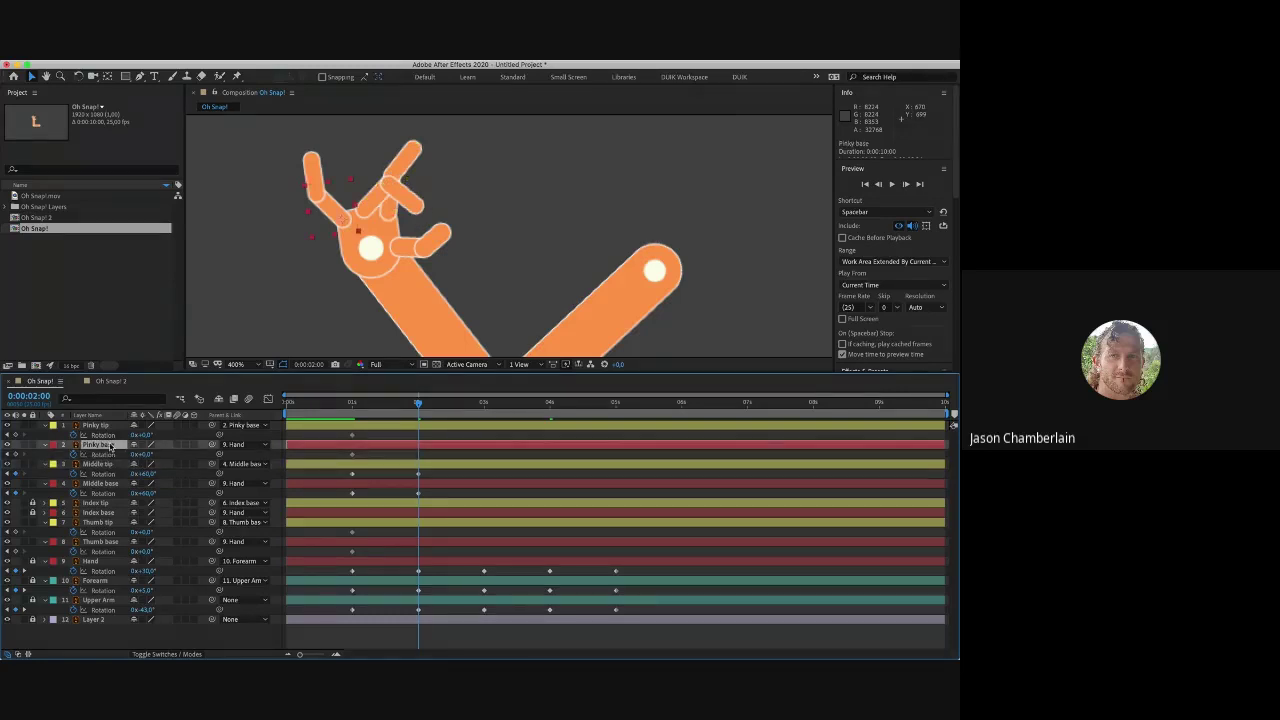
pyautogui.click(145, 464)
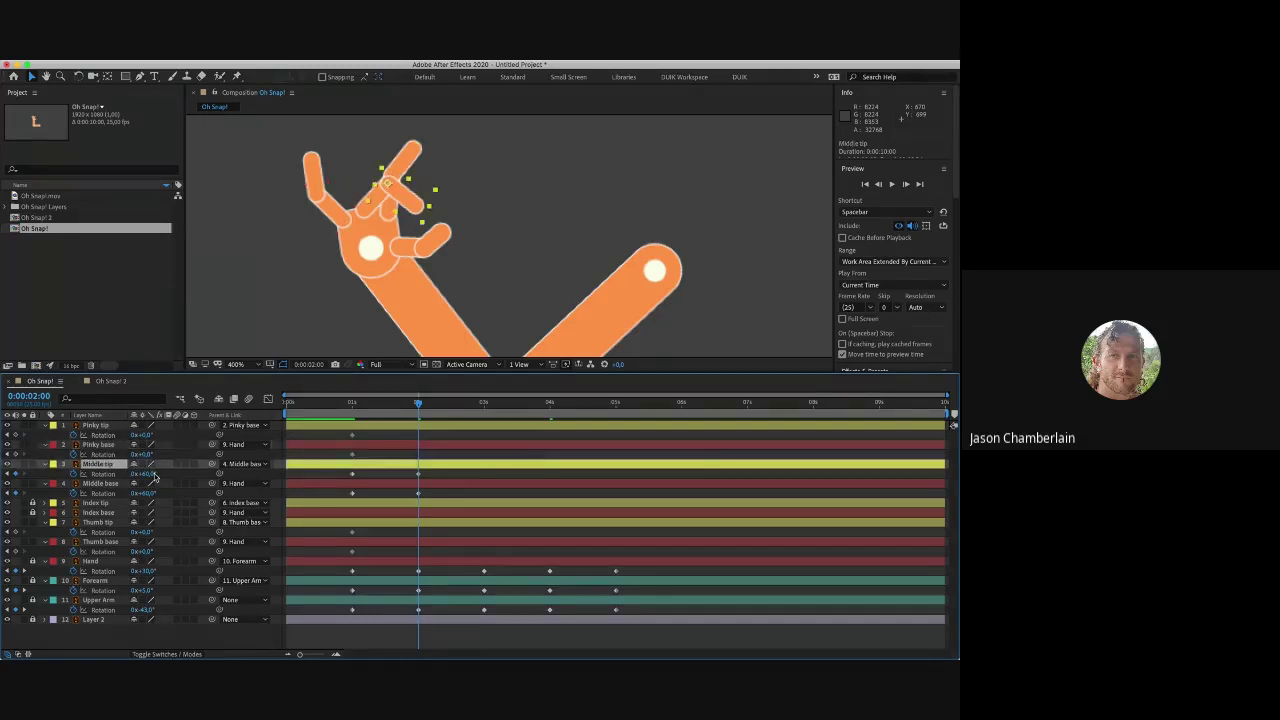
pyautogui.click(120, 446)
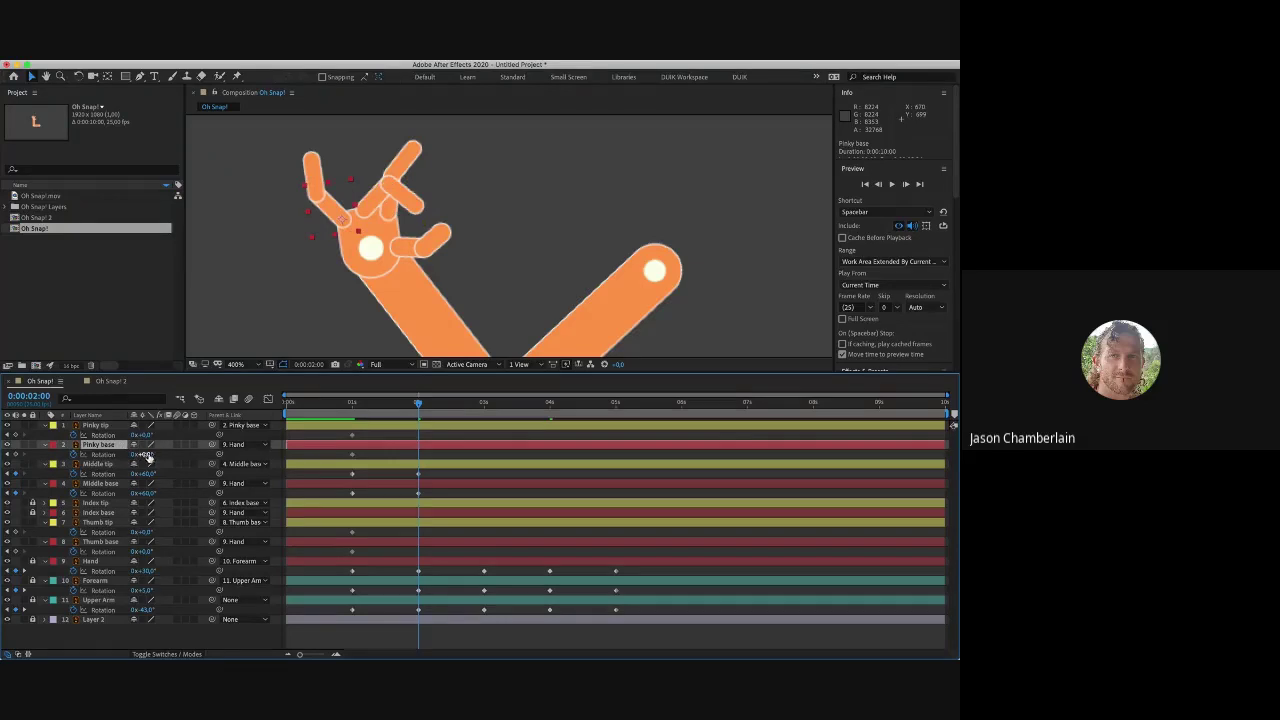
pyautogui.moveTo(147, 456); pyautogui.dragTo(190, 448)
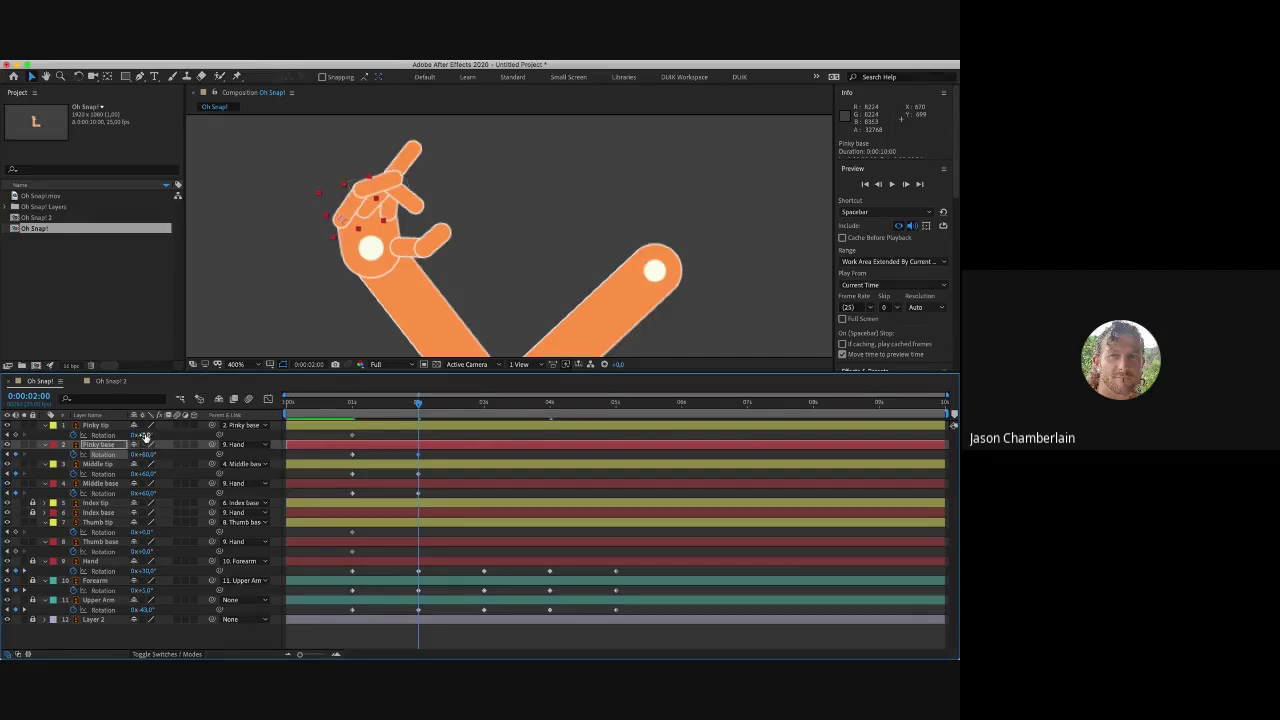
pyautogui.moveTo(145, 438); pyautogui.dragTo(178, 431)
pyautogui.click(178, 431)
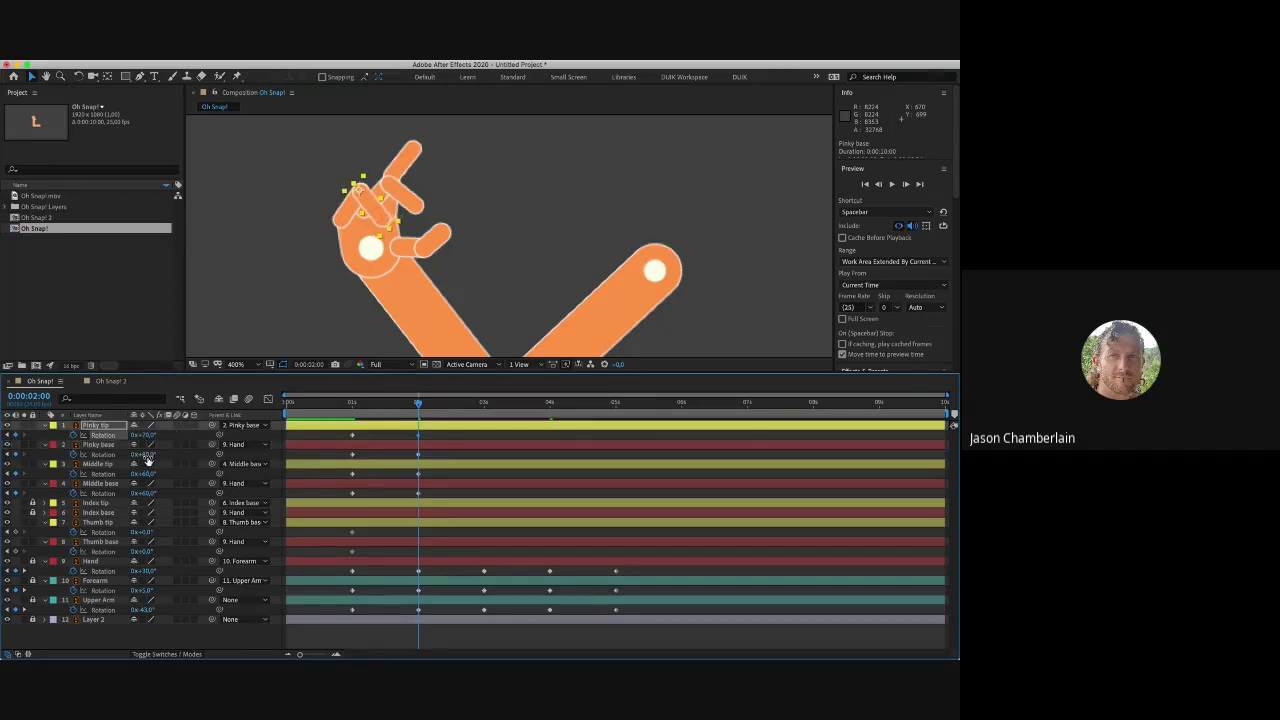
pyautogui.moveTo(145, 455); pyautogui.dragTo(157, 456)
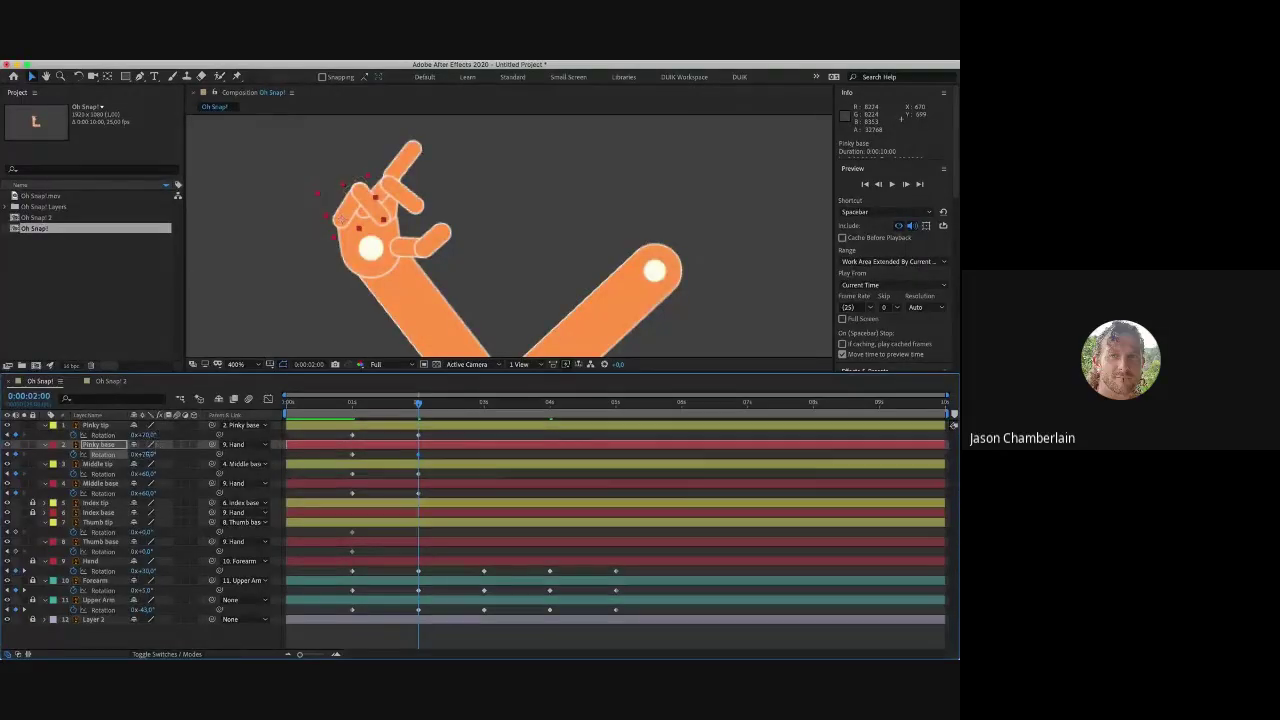
pyautogui.moveTo(148, 454); pyautogui.dragTo(153, 454)
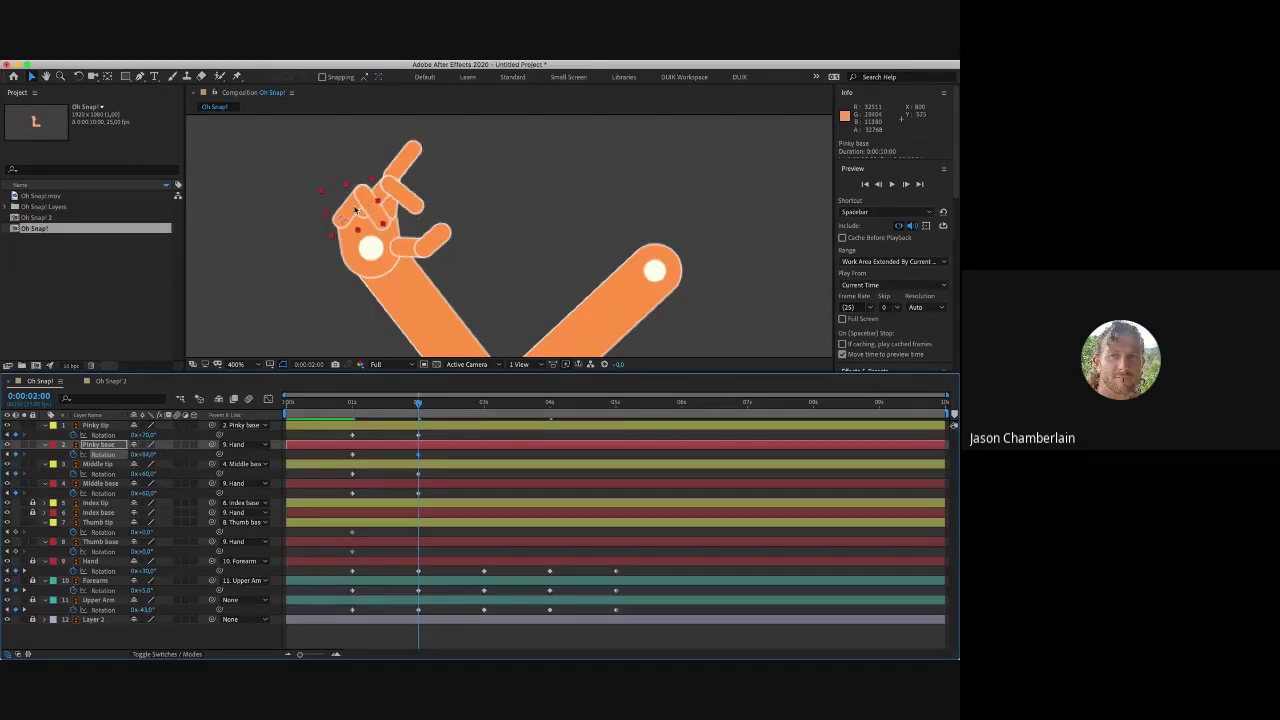
pyautogui.click(118, 426)
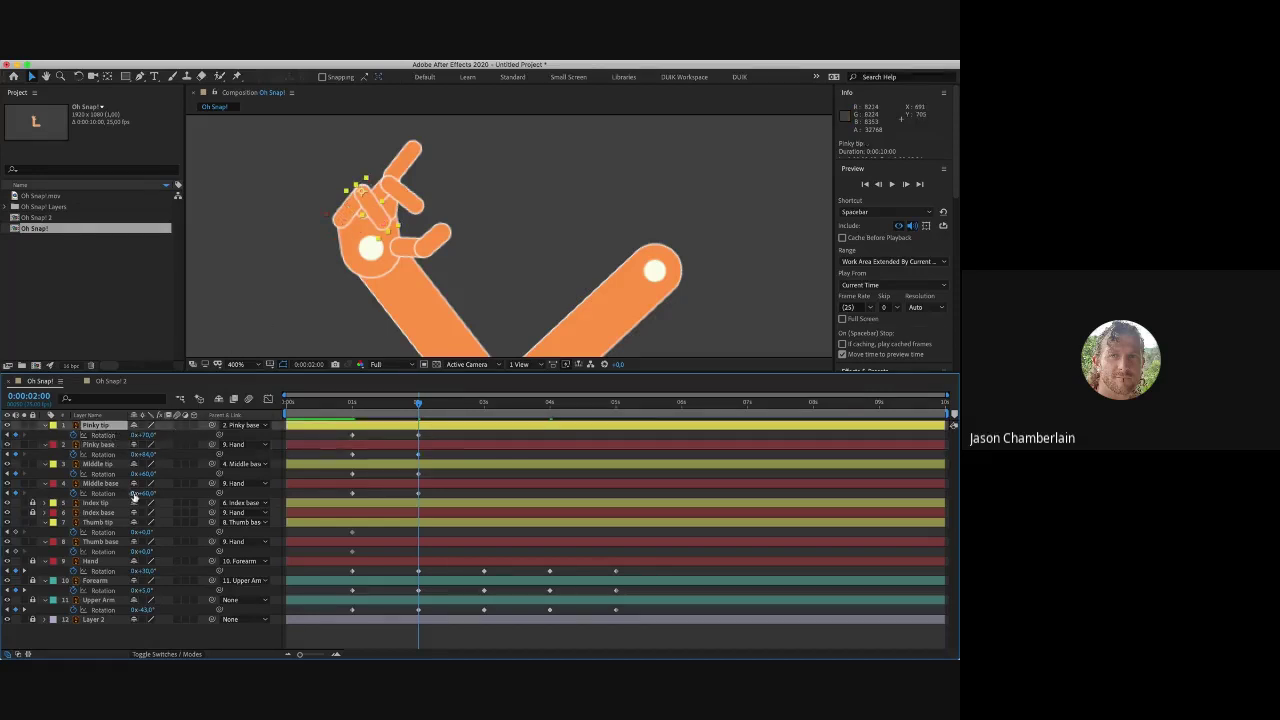
# Step: Bend the Thumb base to about -40° and the Thumb tip to about -30° at 2 seconds
pyautogui.click(118, 523)
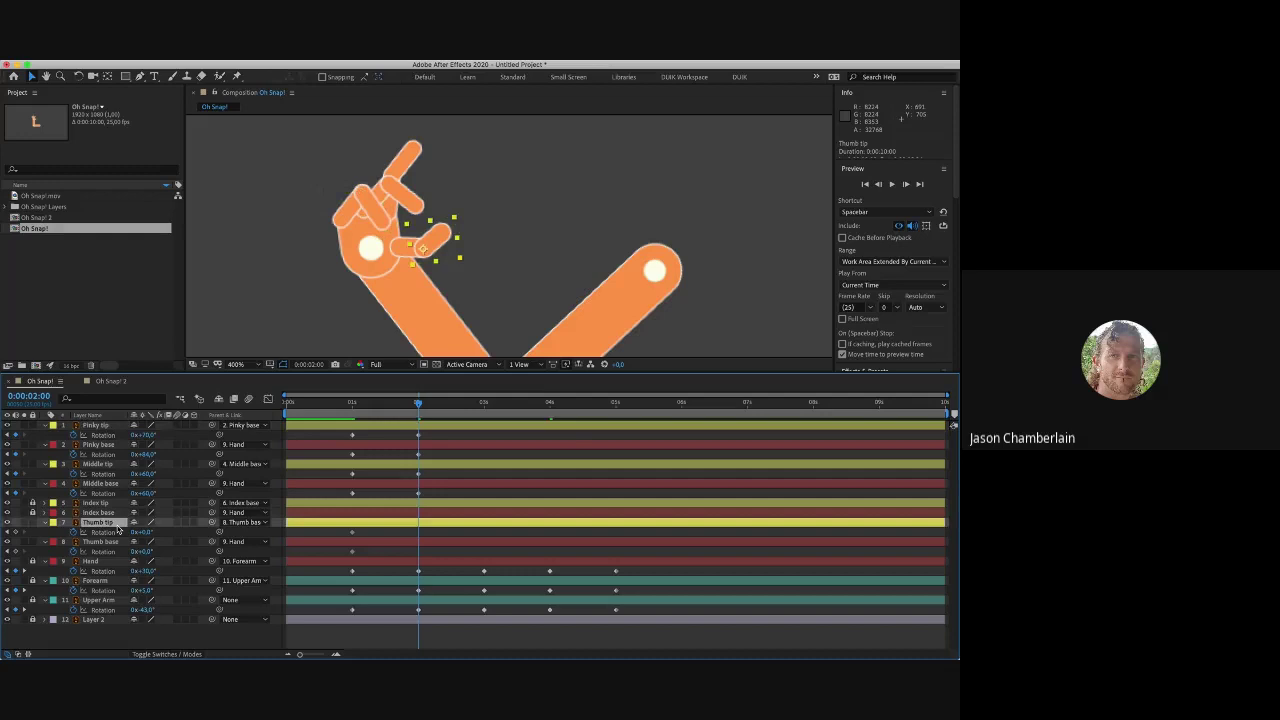
pyautogui.click(118, 544)
pyautogui.click(116, 524)
pyautogui.click(118, 543)
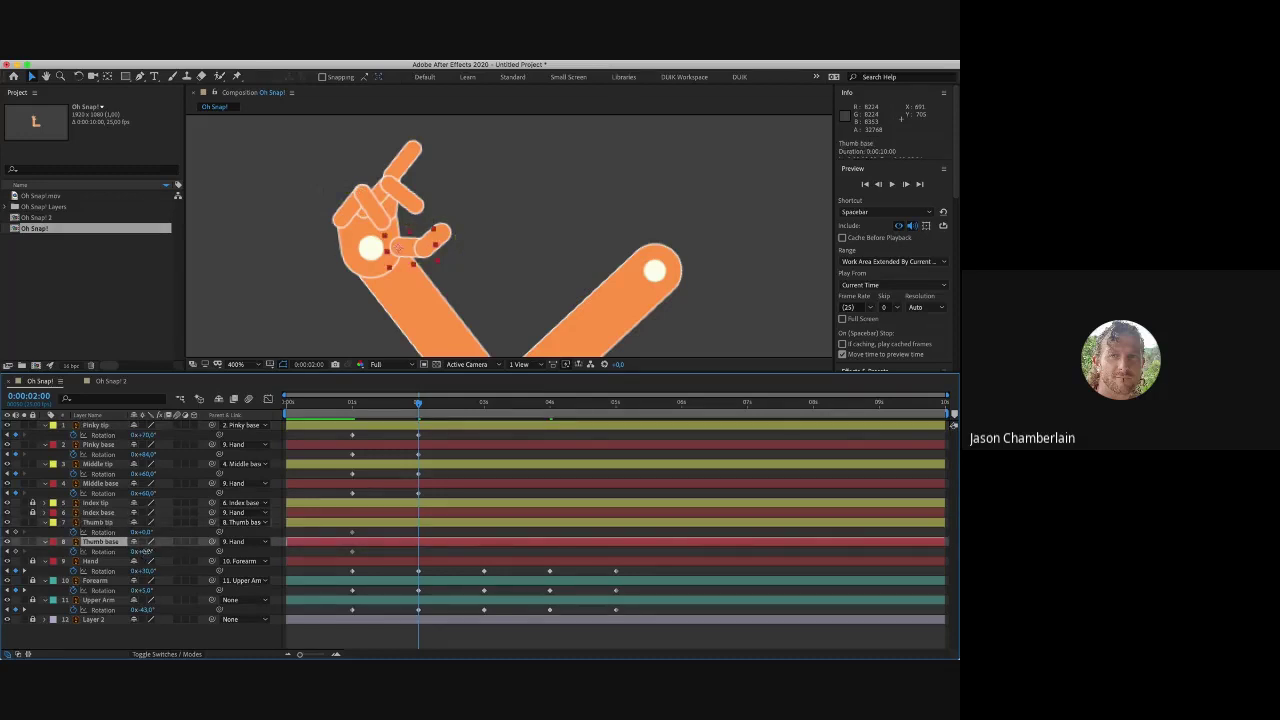
pyautogui.moveTo(147, 551)
pyautogui.mouseDown()
pyautogui.moveTo(110, 552)
pyautogui.moveTo(124, 553)
pyautogui.mouseUp()
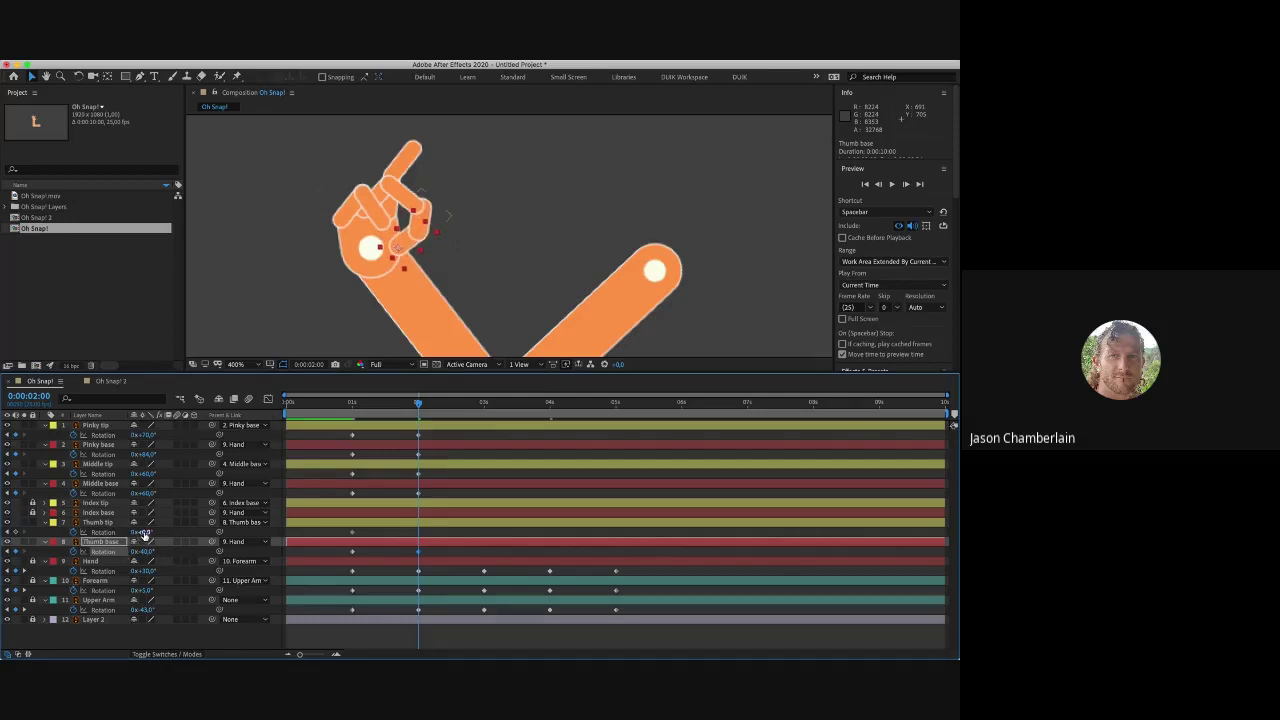
pyautogui.moveTo(143, 532); pyautogui.dragTo(124, 532)
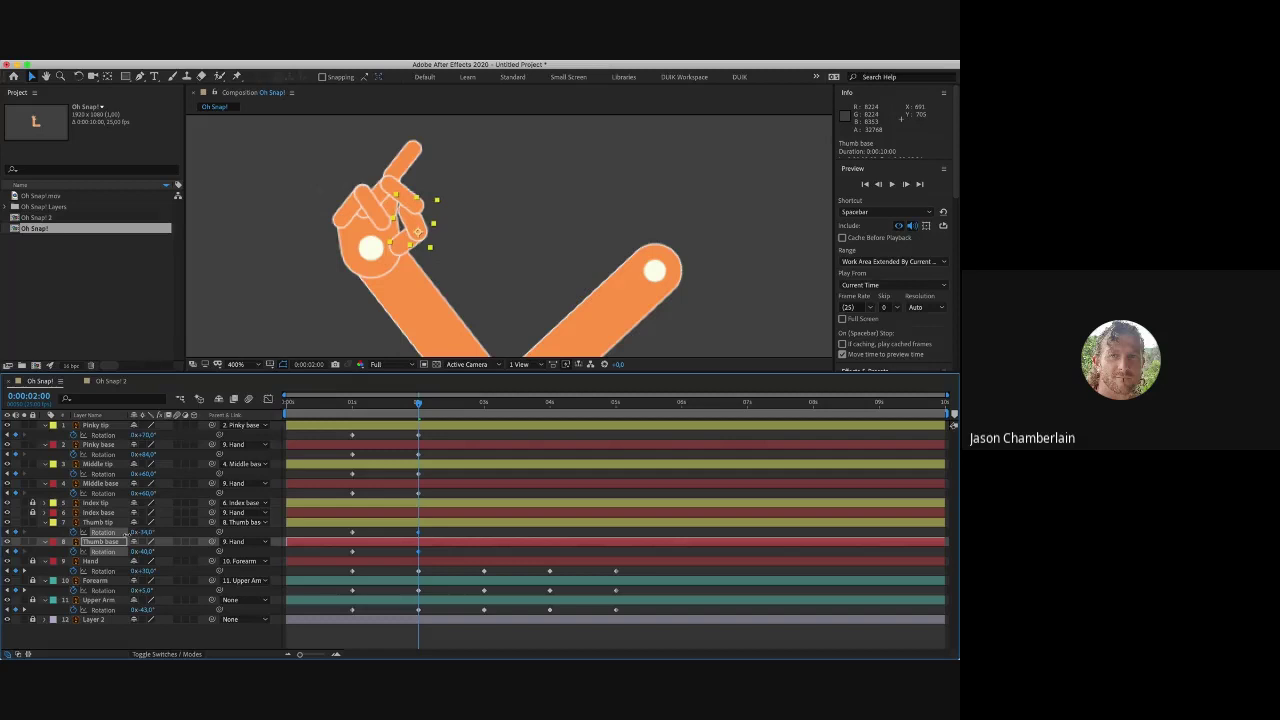
pyautogui.click(129, 535)
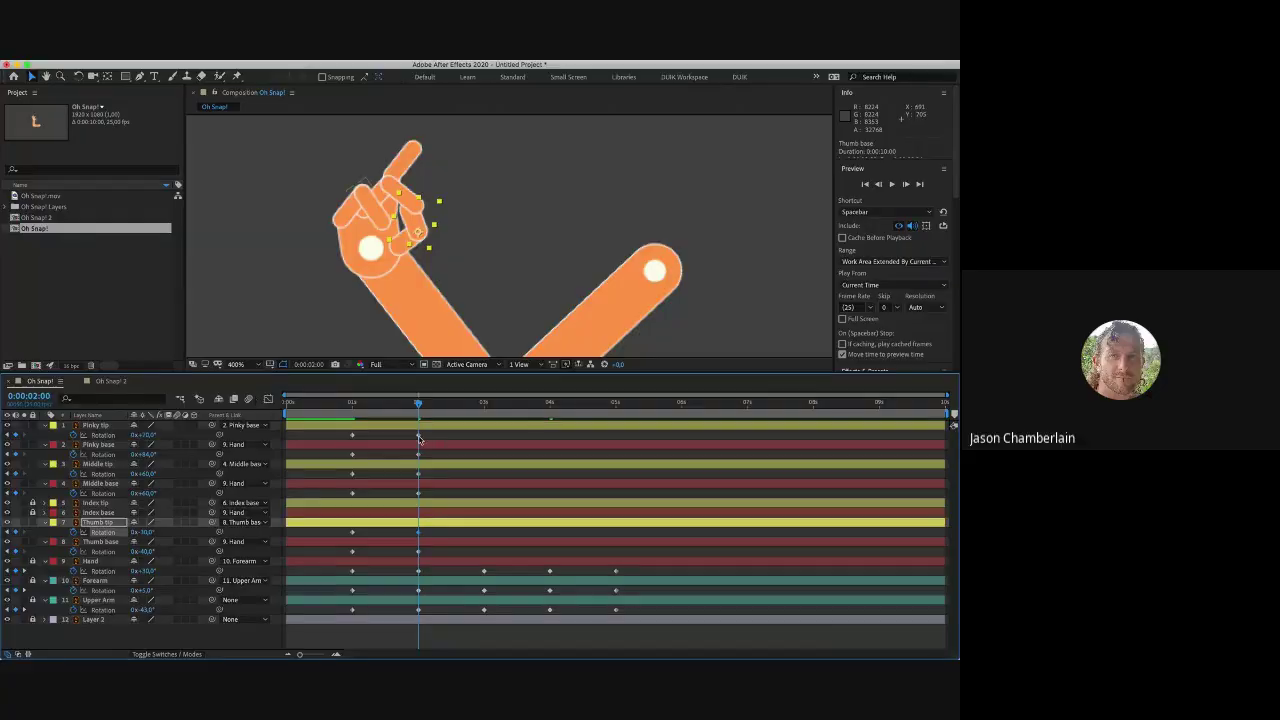
# Step: Set the Pinky base's 2-second Rotation keyframe to 85°
pyautogui.click(418, 436)
pyautogui.moveTo(462, 645); pyautogui.dragTo(410, 432)
pyautogui.click(424, 434)
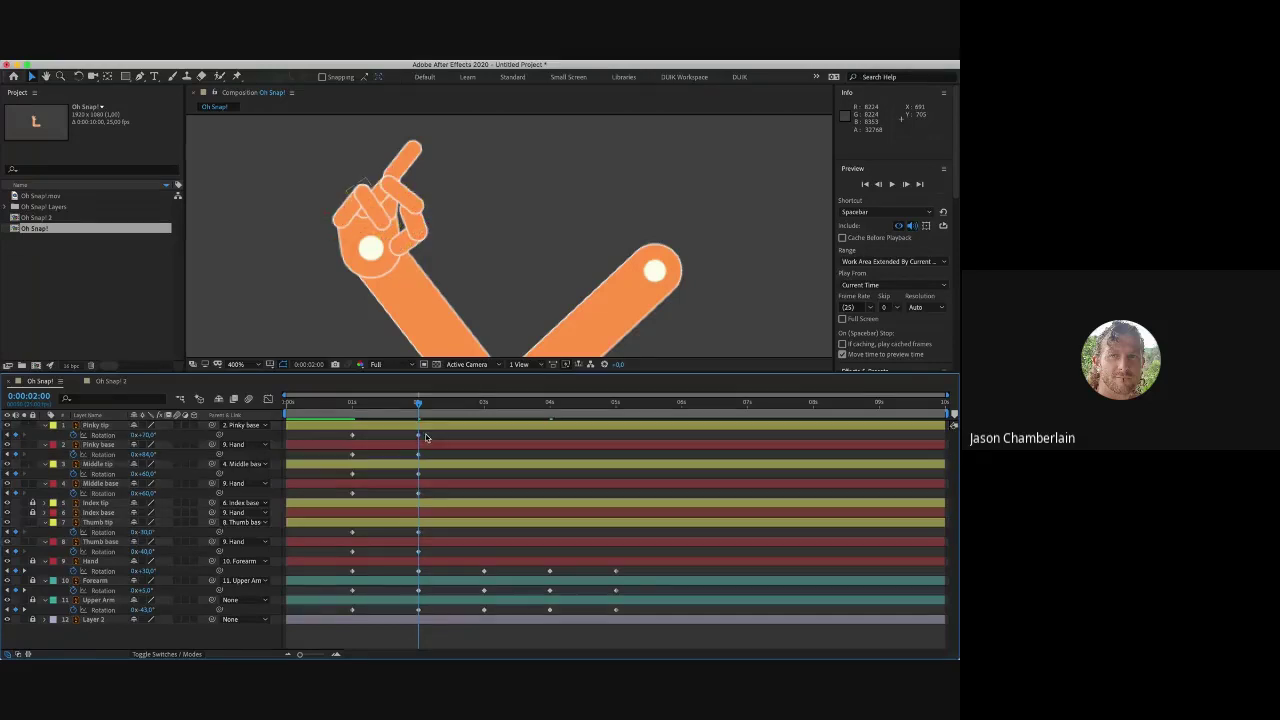
pyautogui.click(418, 437)
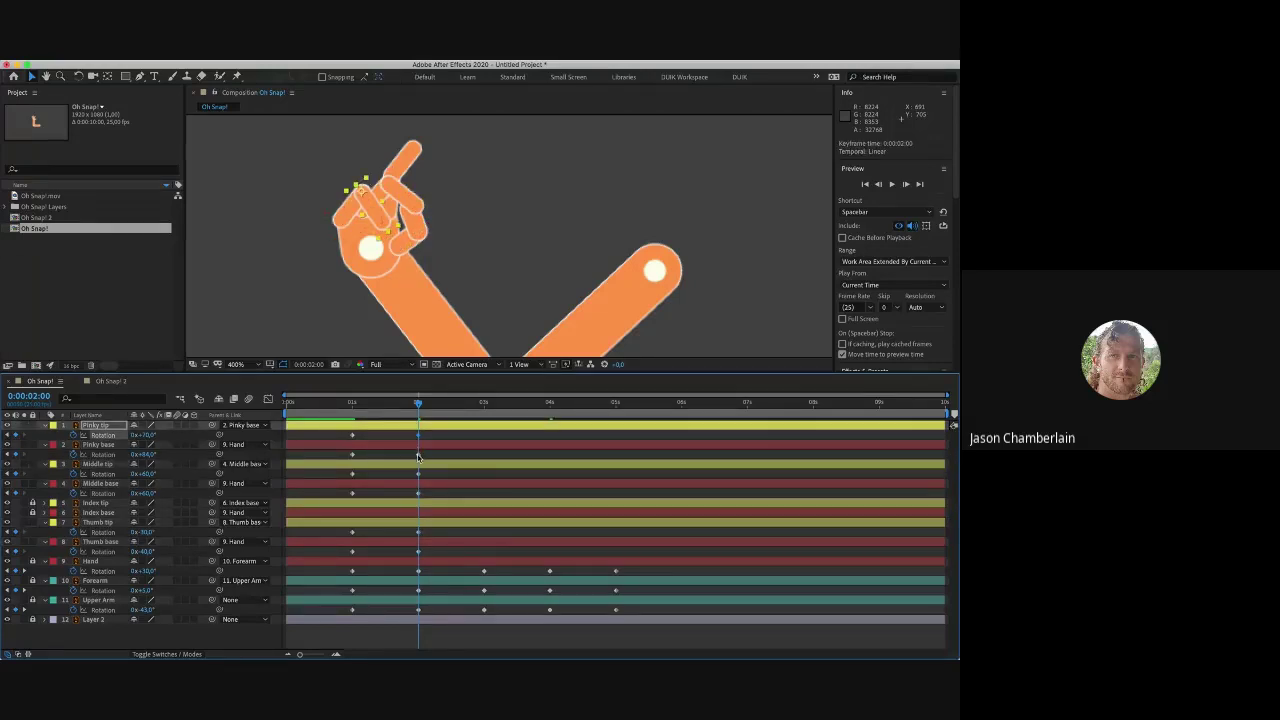
pyautogui.click(419, 455)
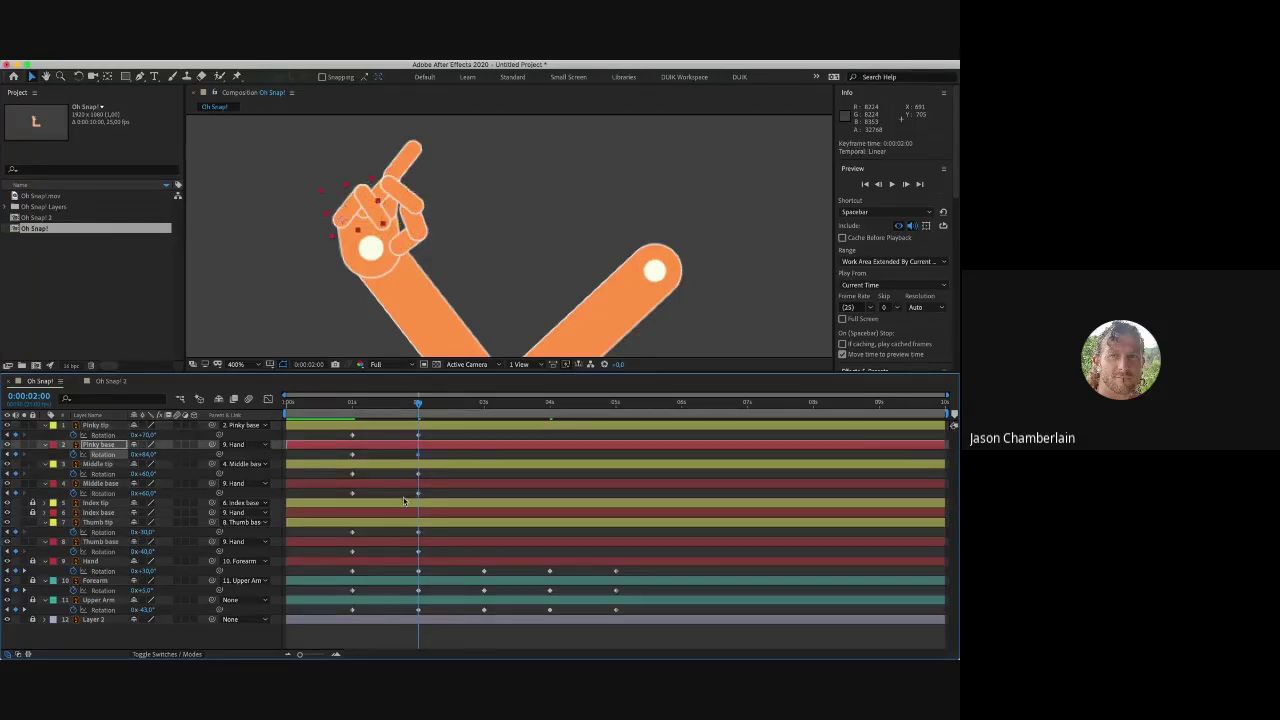
pyautogui.click(149, 455)
pyautogui.write('85')
pyautogui.press('Return')
# Step: Select the middle and thumb 2-second keyframes in turn, then deselect all layers
pyautogui.click(418, 475)
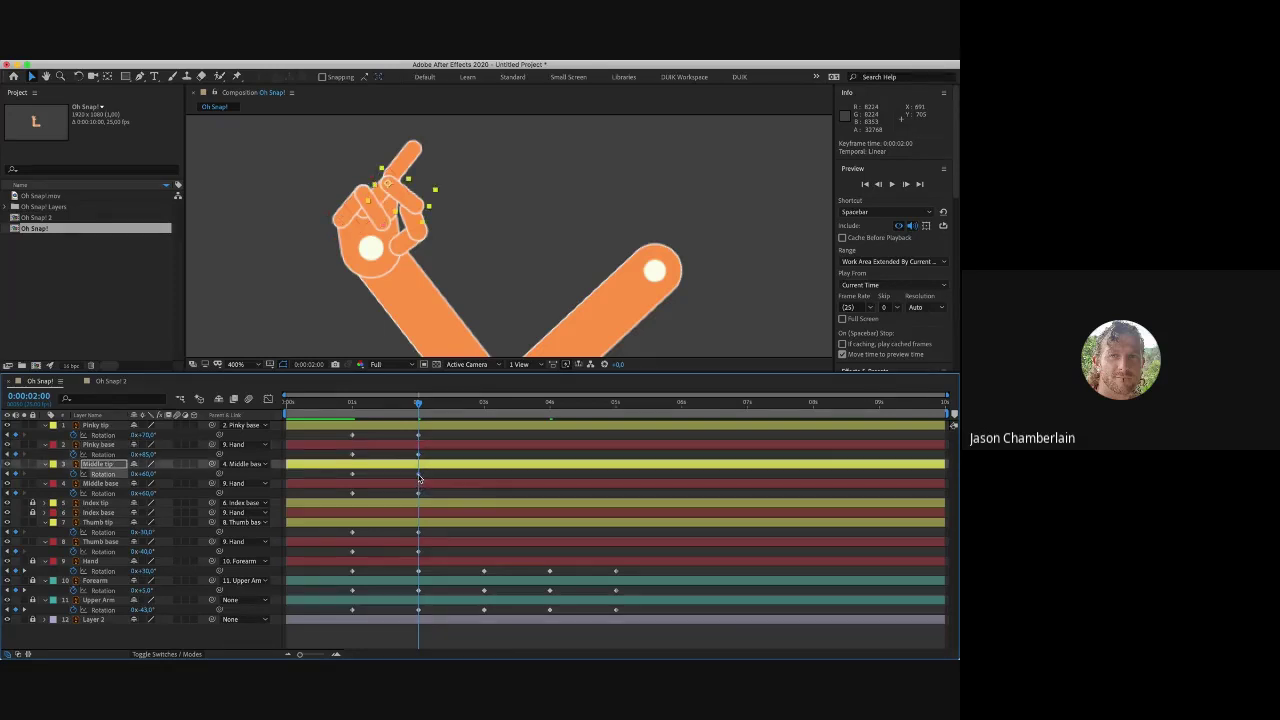
pyautogui.click(418, 493)
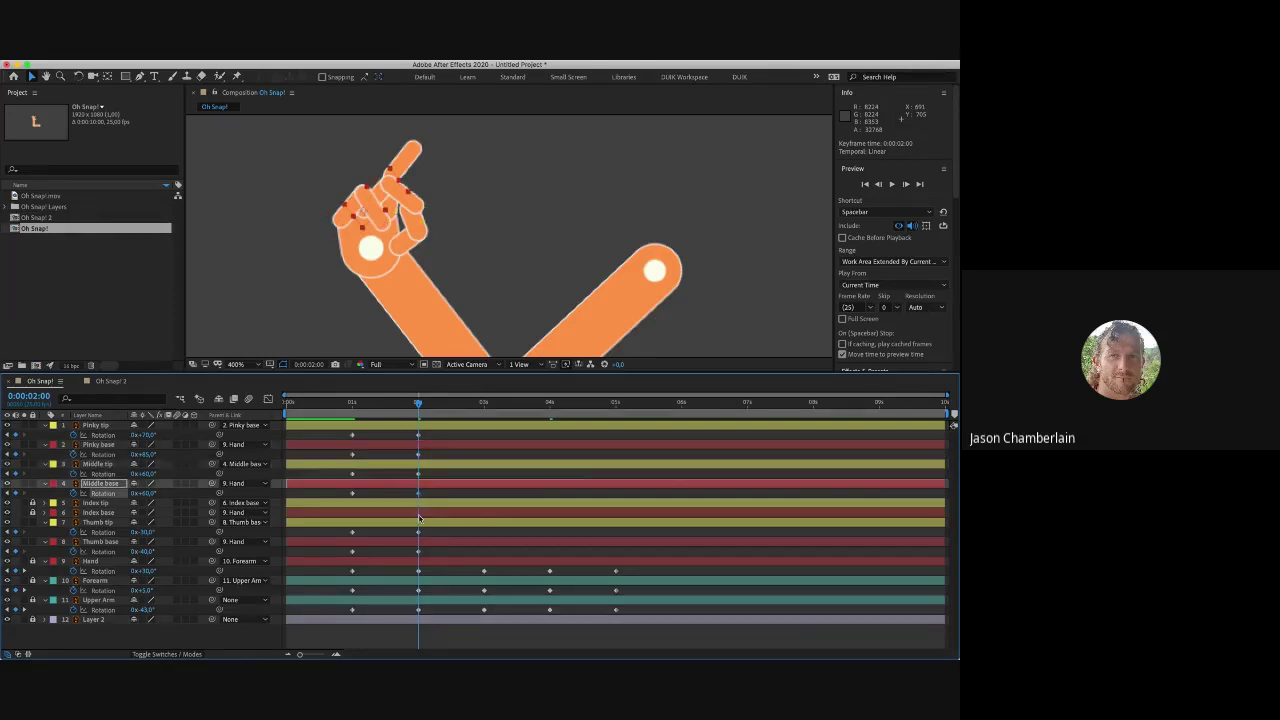
pyautogui.click(418, 532)
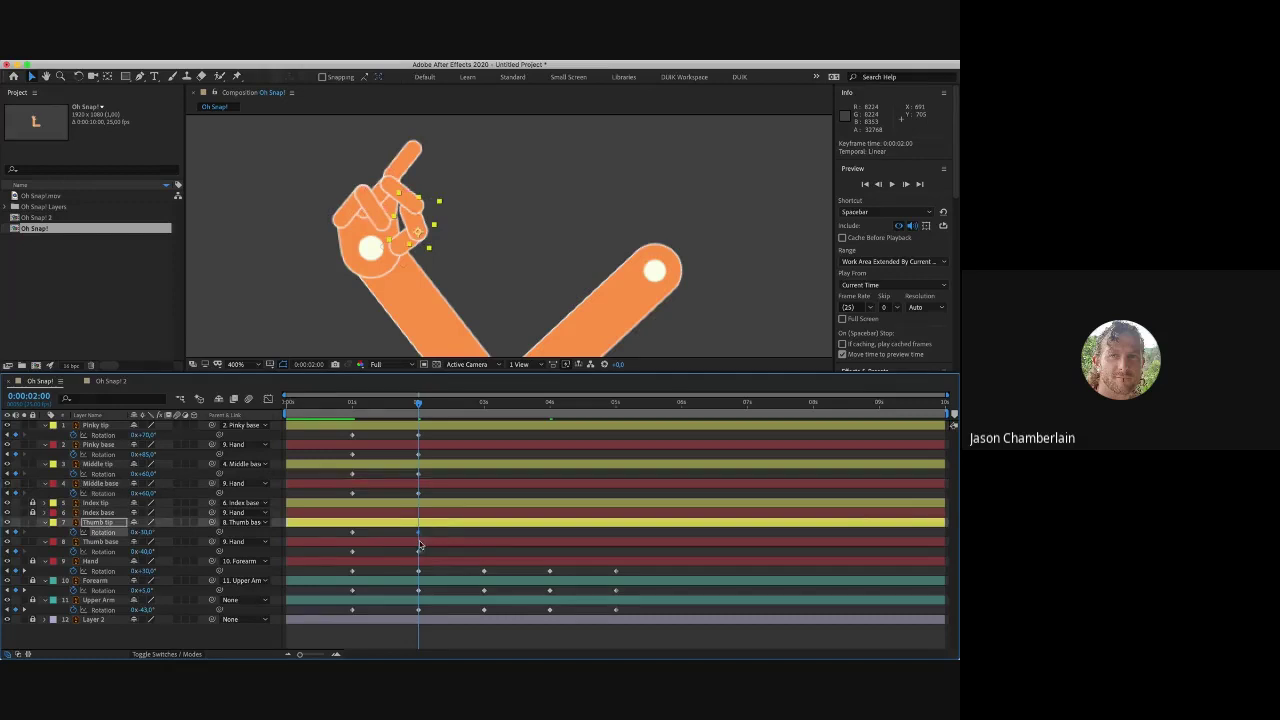
pyautogui.click(418, 553)
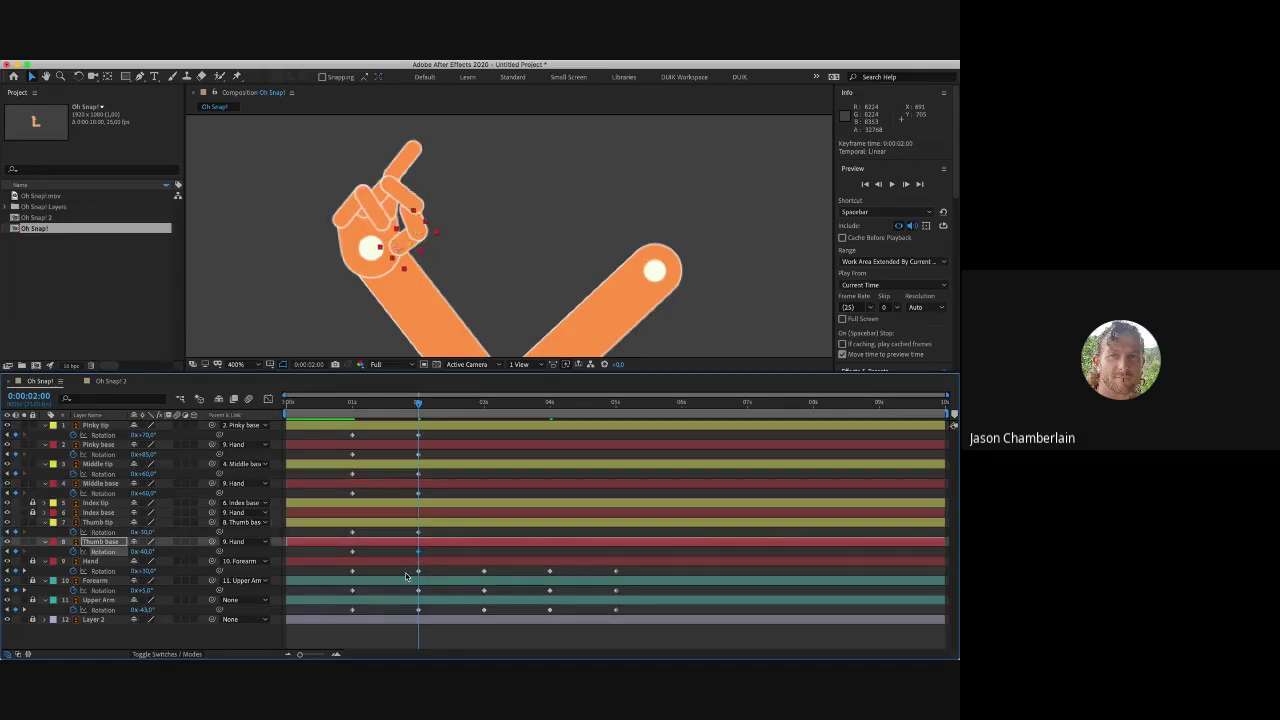
pyautogui.click(709, 543)
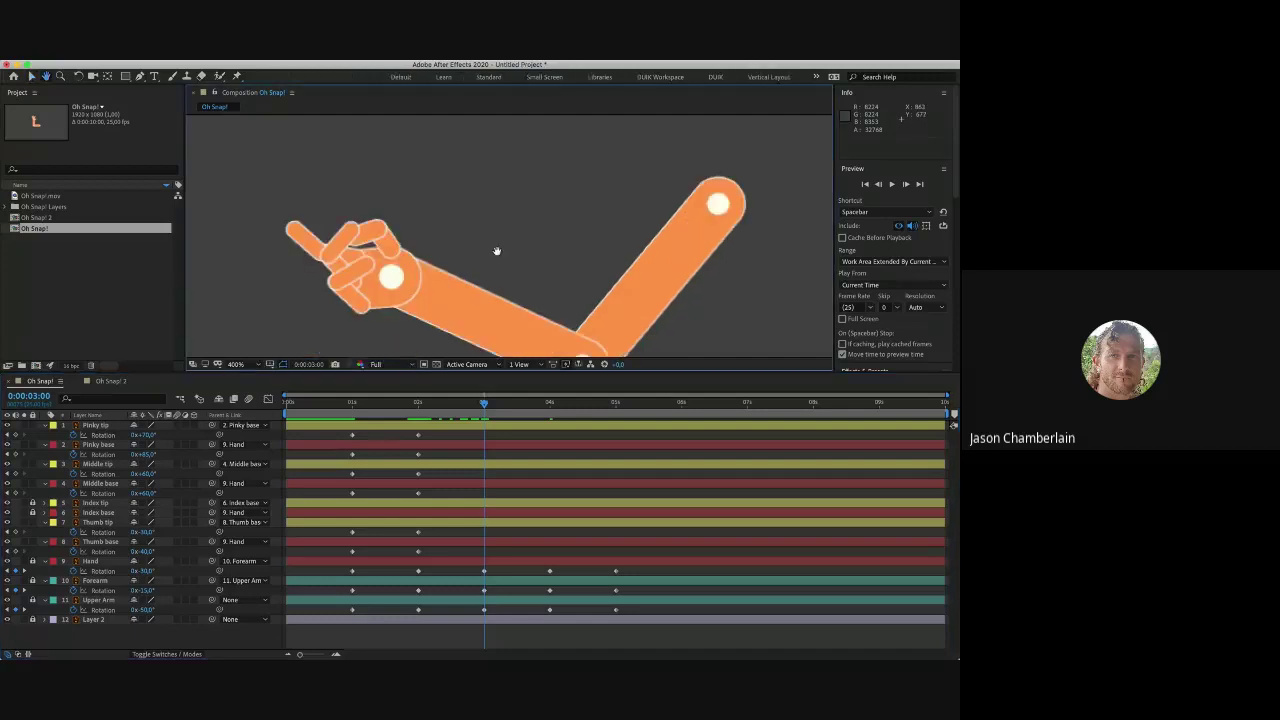
# Step: Create a new composition Comp 1 with two solid layers, giving one a yellow label
pyautogui.hotkey('ctrl', 'n')
pyautogui.press('Return')
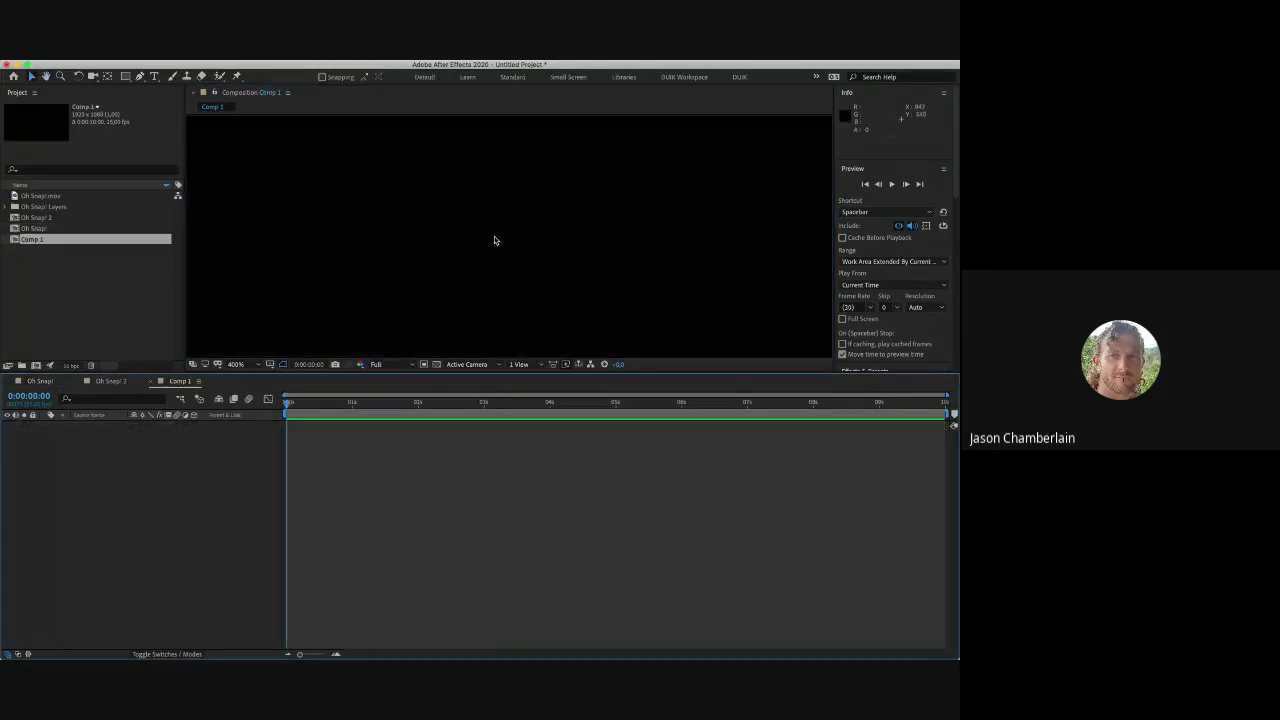
pyautogui.hotkey('ctrl', 'y')
pyautogui.press('Return')
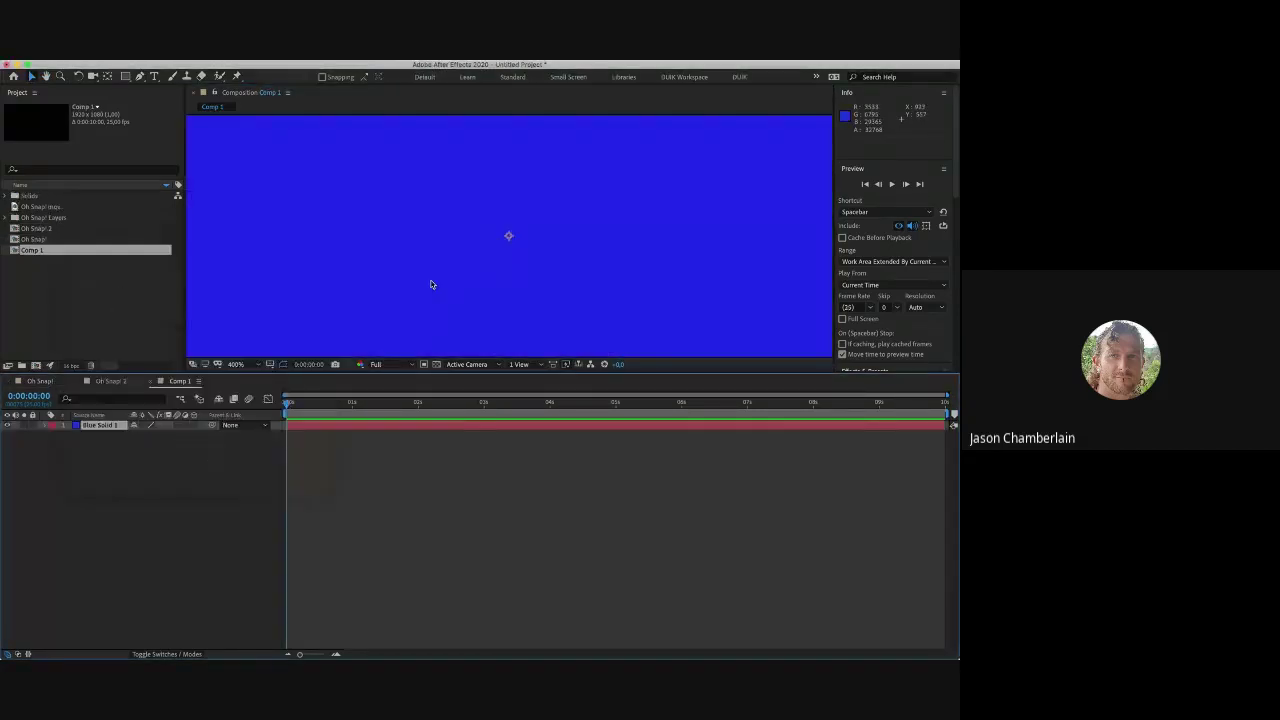
pyautogui.hotkey('ctrl', 'shift', 'y')
pyautogui.press('Return')
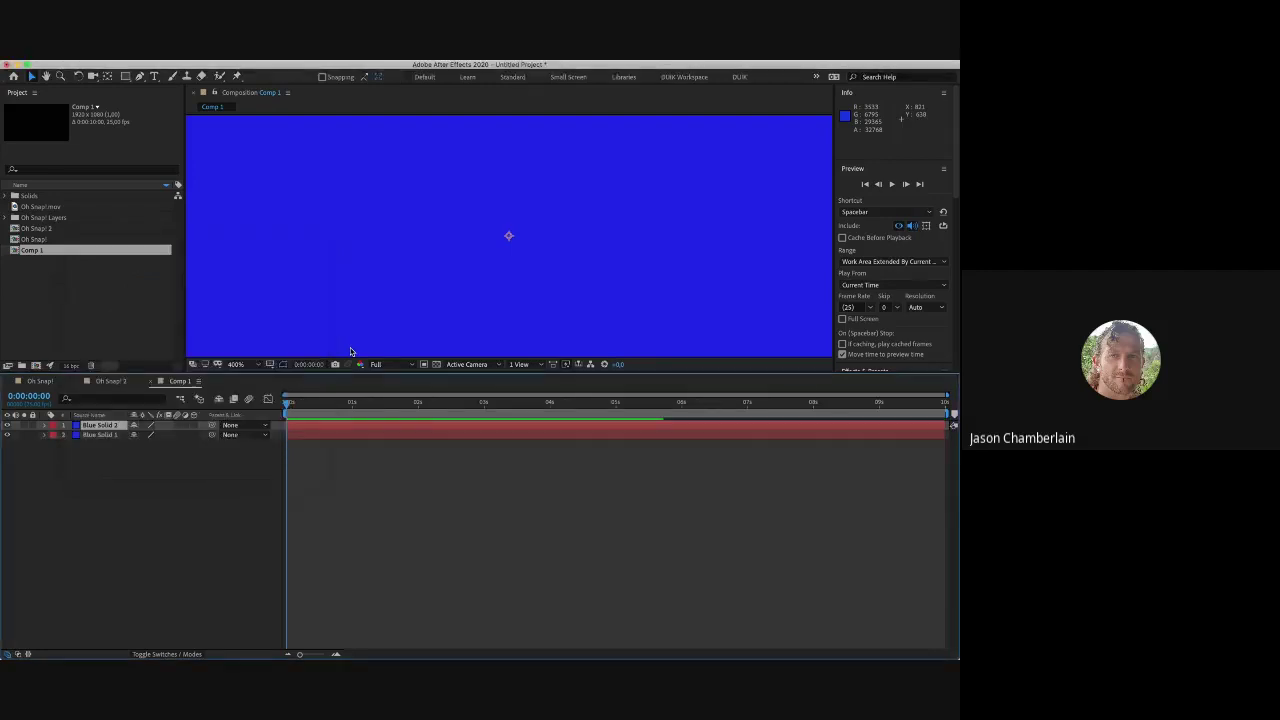
pyautogui.click(53, 425)
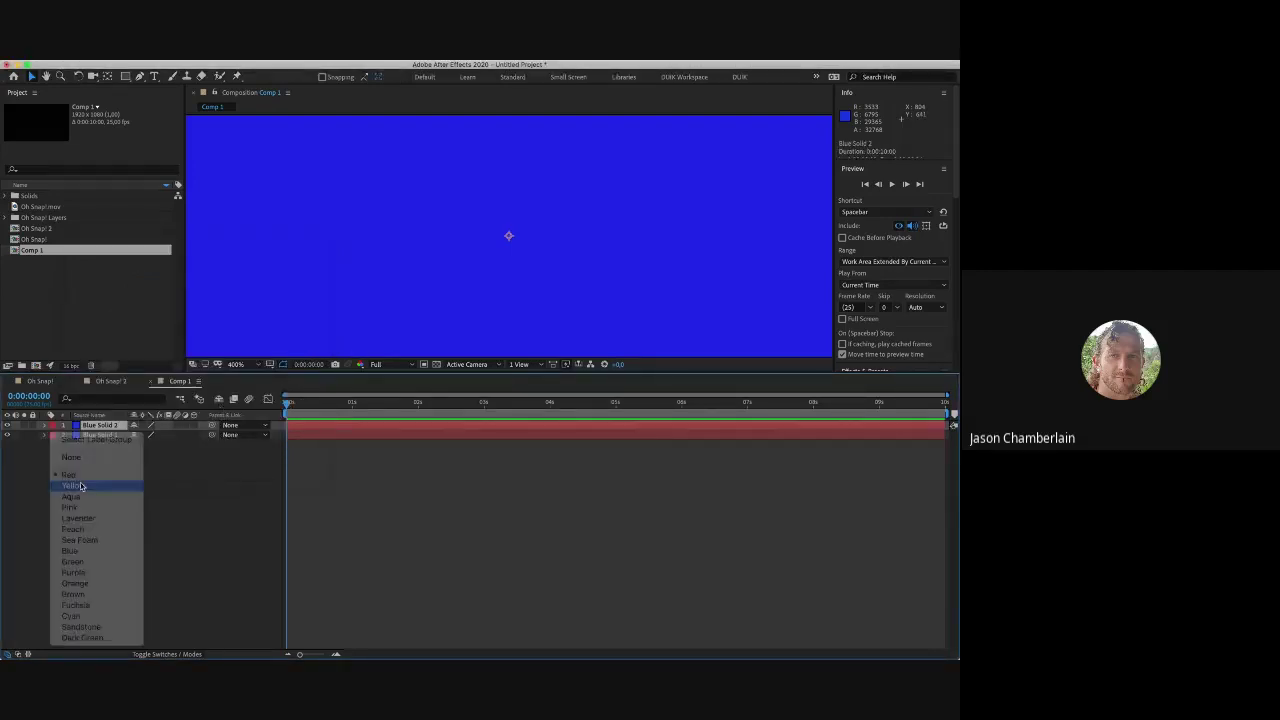
pyautogui.click(73, 485)
# Step: Split Blue Solid 2 and Blue Solid 1 at 1 second, moving the new parts up and about 8 frames earlier
pyautogui.moveTo(292, 404); pyautogui.dragTo(352, 404)
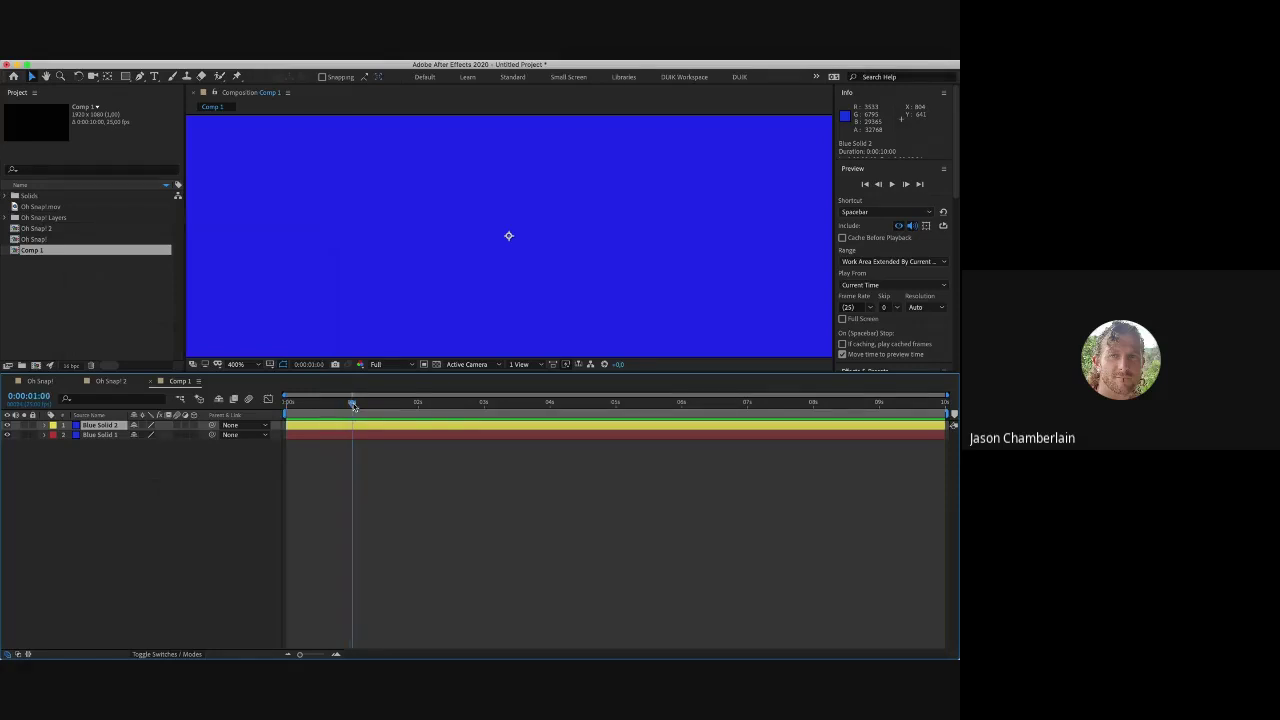
pyautogui.click(338, 452)
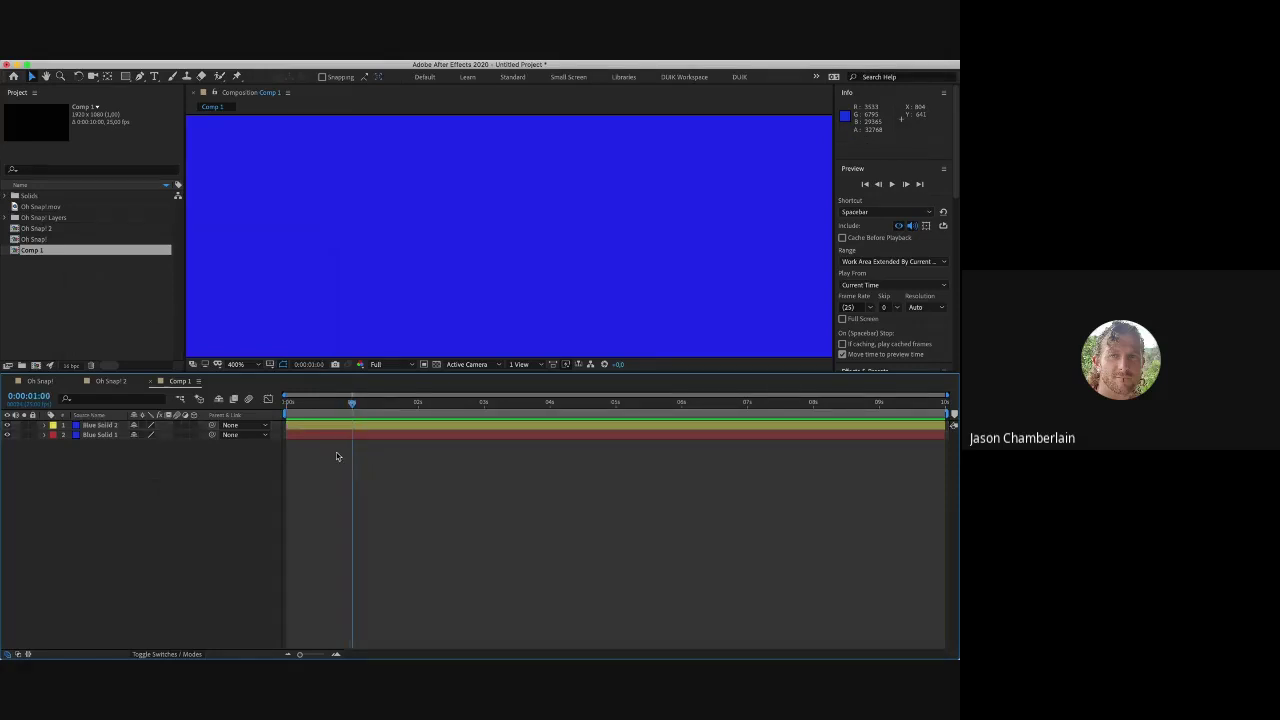
pyautogui.click(96, 425)
pyautogui.keyDown('shift'); pyautogui.click(94, 436); pyautogui.keyUp('shift')
pyautogui.hotkey('ctrl', 'shift', 'd')
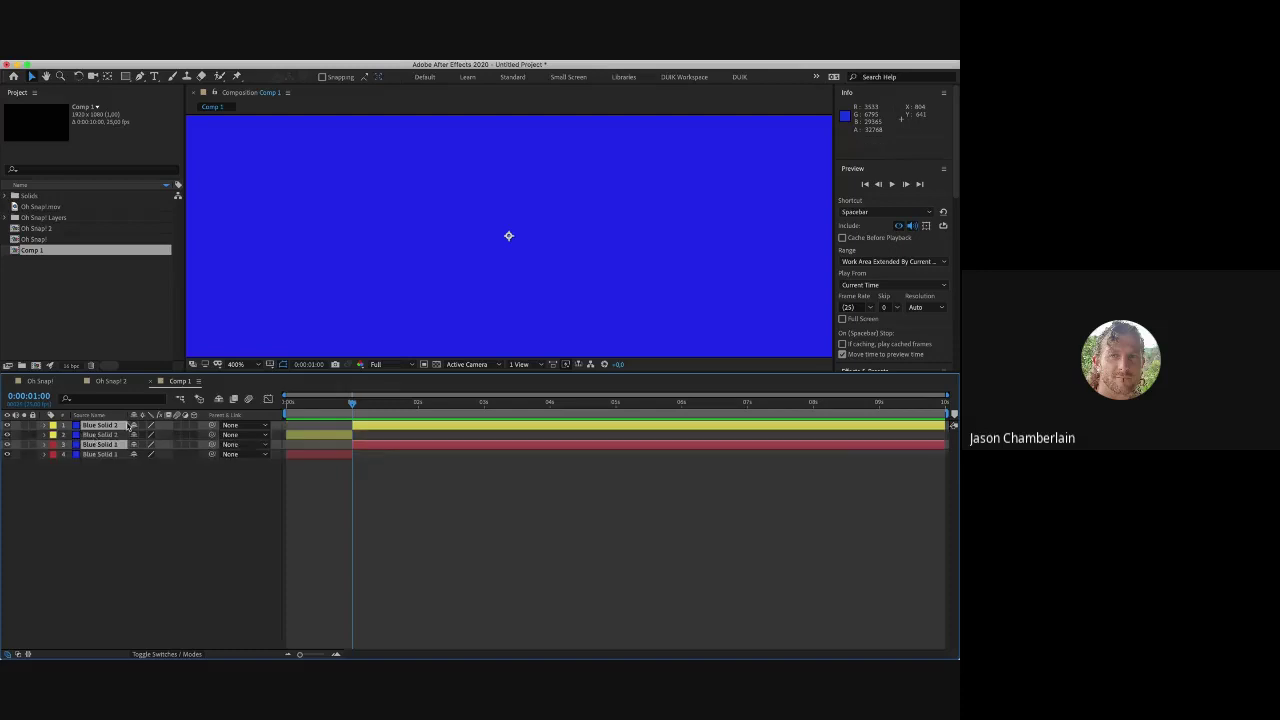
pyautogui.moveTo(90, 446); pyautogui.dragTo(88, 440)
pyautogui.moveTo(374, 428); pyautogui.dragTo(352, 428)
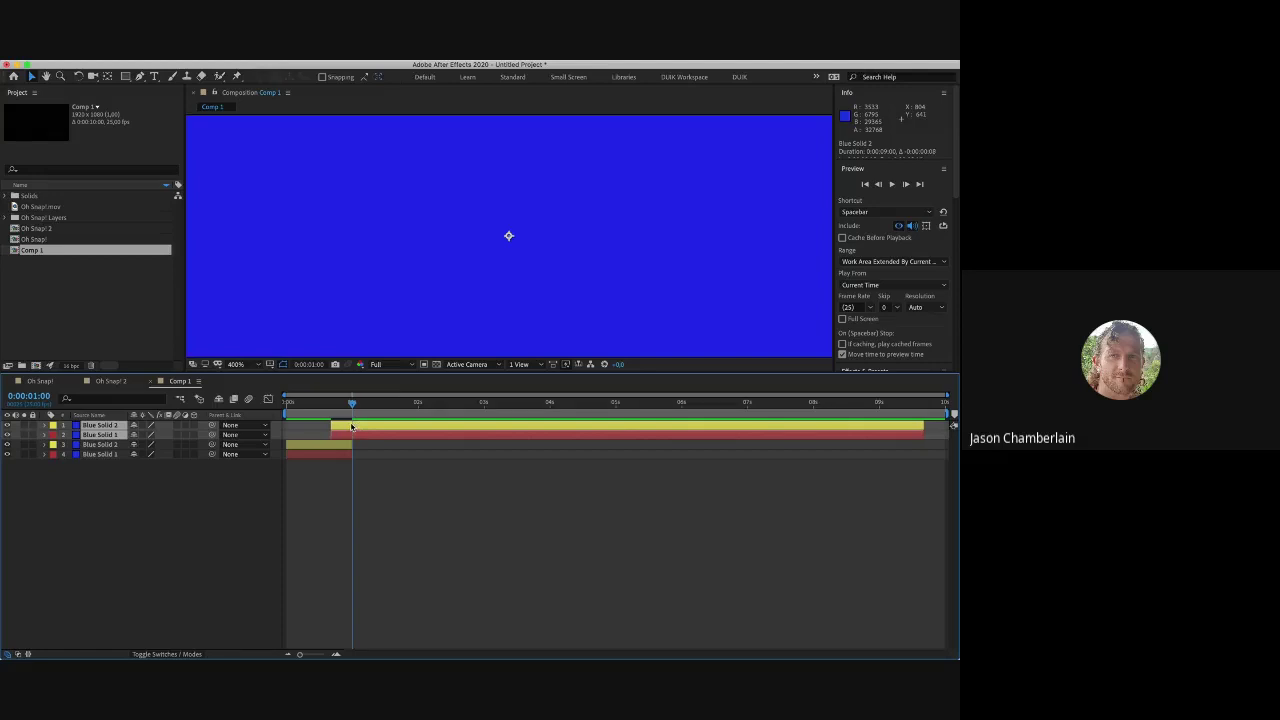
# Step: Review the split solids around 1 second, then switch to the Oh Snap! 2 reference composition
pyautogui.click(334, 404)
pyautogui.moveTo(334, 404); pyautogui.dragTo(376, 429)
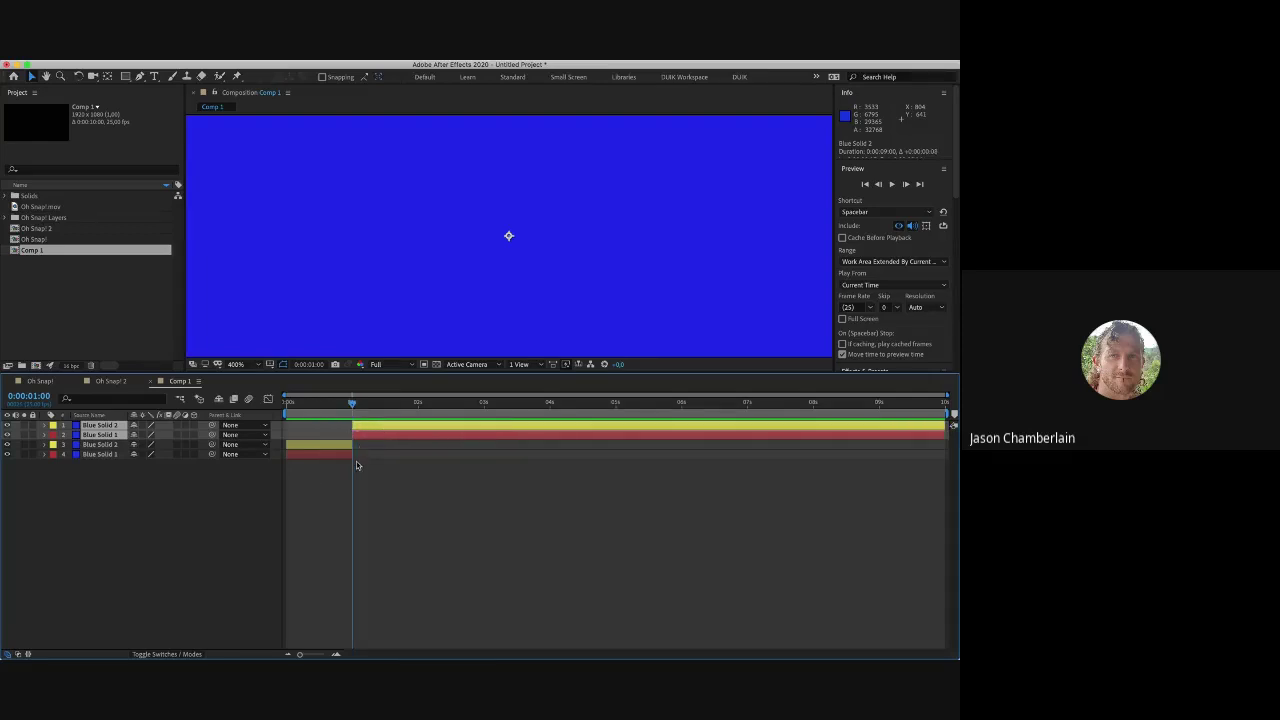
pyautogui.click(343, 446)
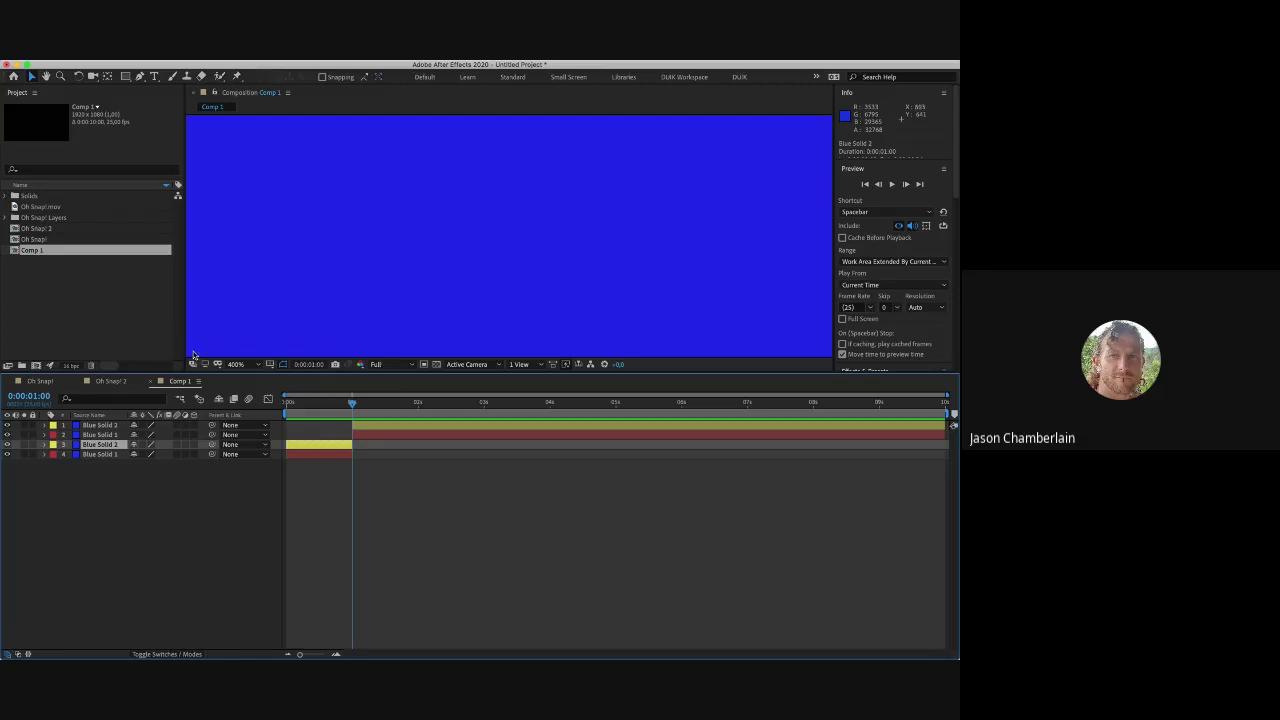
pyautogui.click(118, 384)
pyautogui.click(468, 403)
# Step: Step through the Oh Snap! 2 reference, then preview the Oh Snap! arm rig and centre it
pyautogui.moveTo(487, 406); pyautogui.dragTo(528, 411)
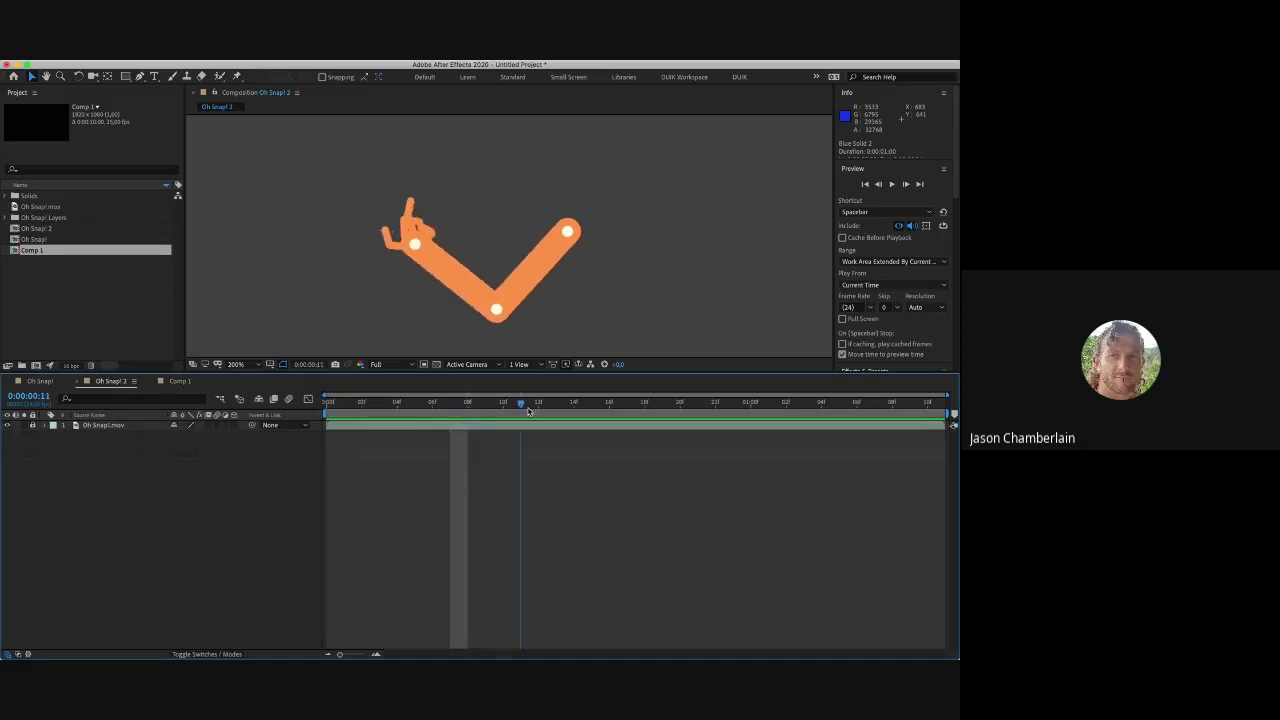
pyautogui.click(42, 381)
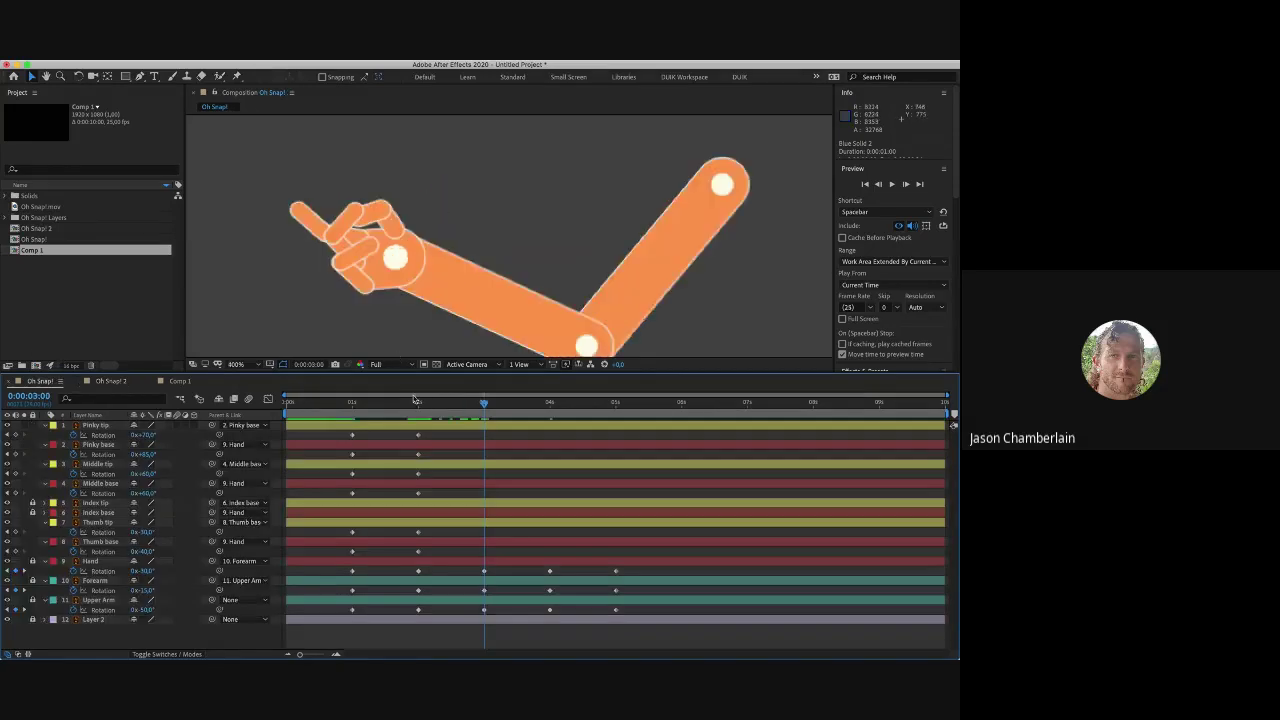
pyautogui.press('space')
pyautogui.moveTo(429, 309); pyautogui.dragTo(477, 274)
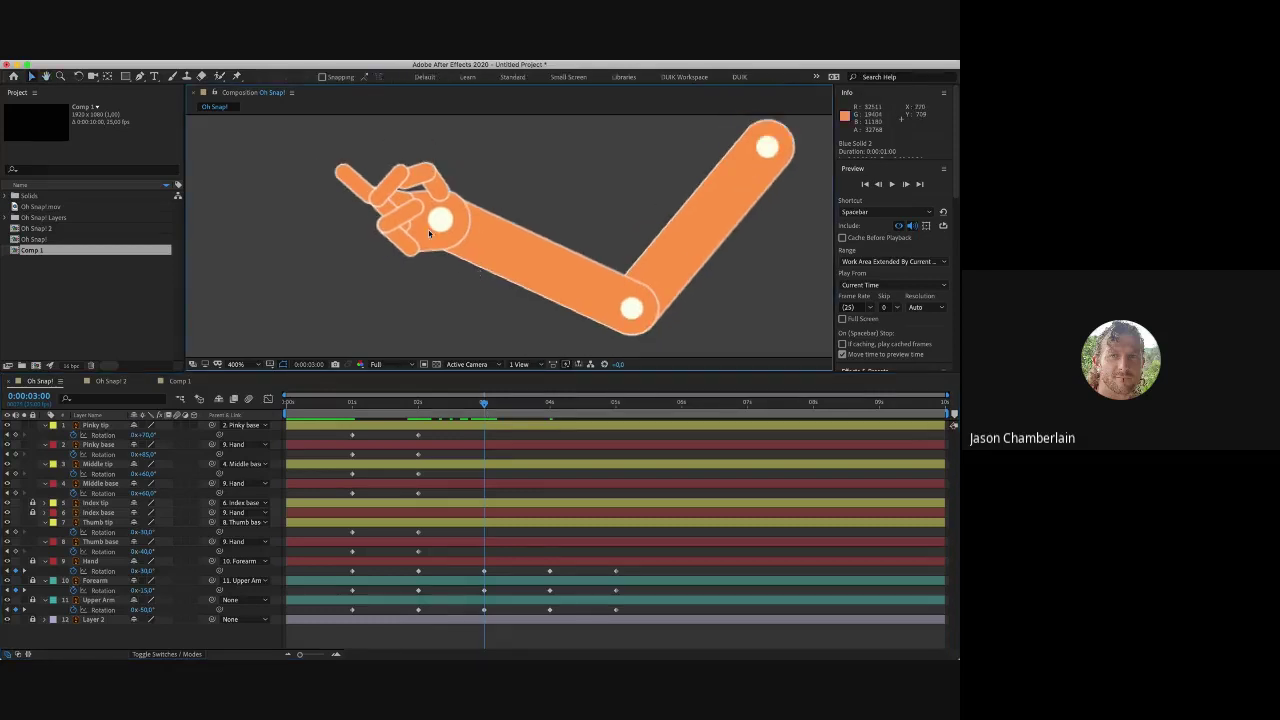
# Step: Key Pinky base and Pinky tip Rotation to 0° at 3 seconds
pyautogui.click(100, 444)
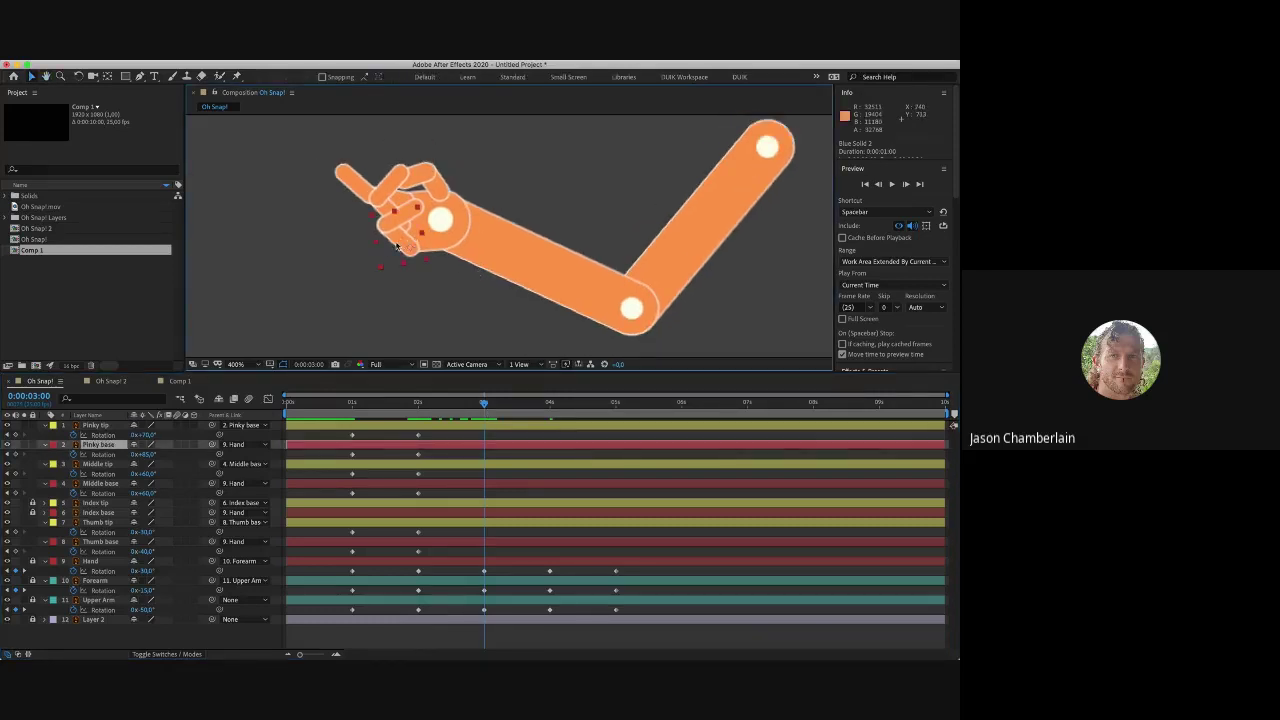
pyautogui.click(147, 455)
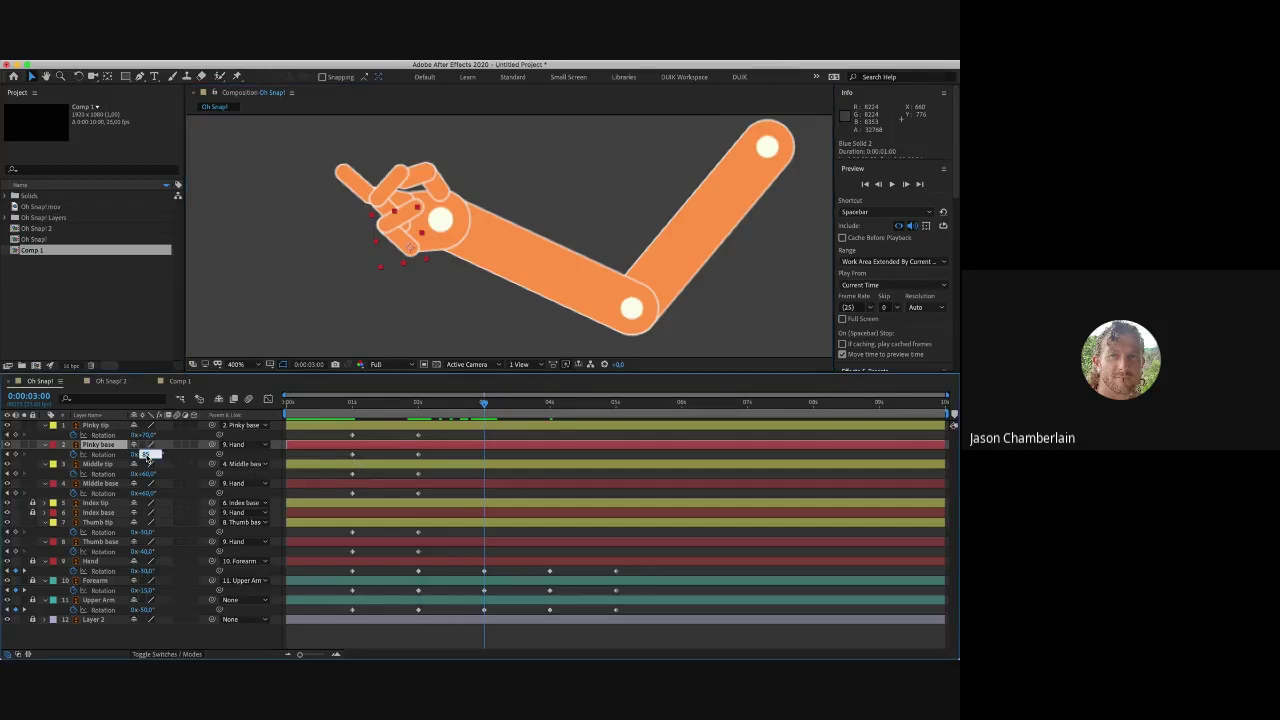
pyautogui.write('0')
pyautogui.press('Return')
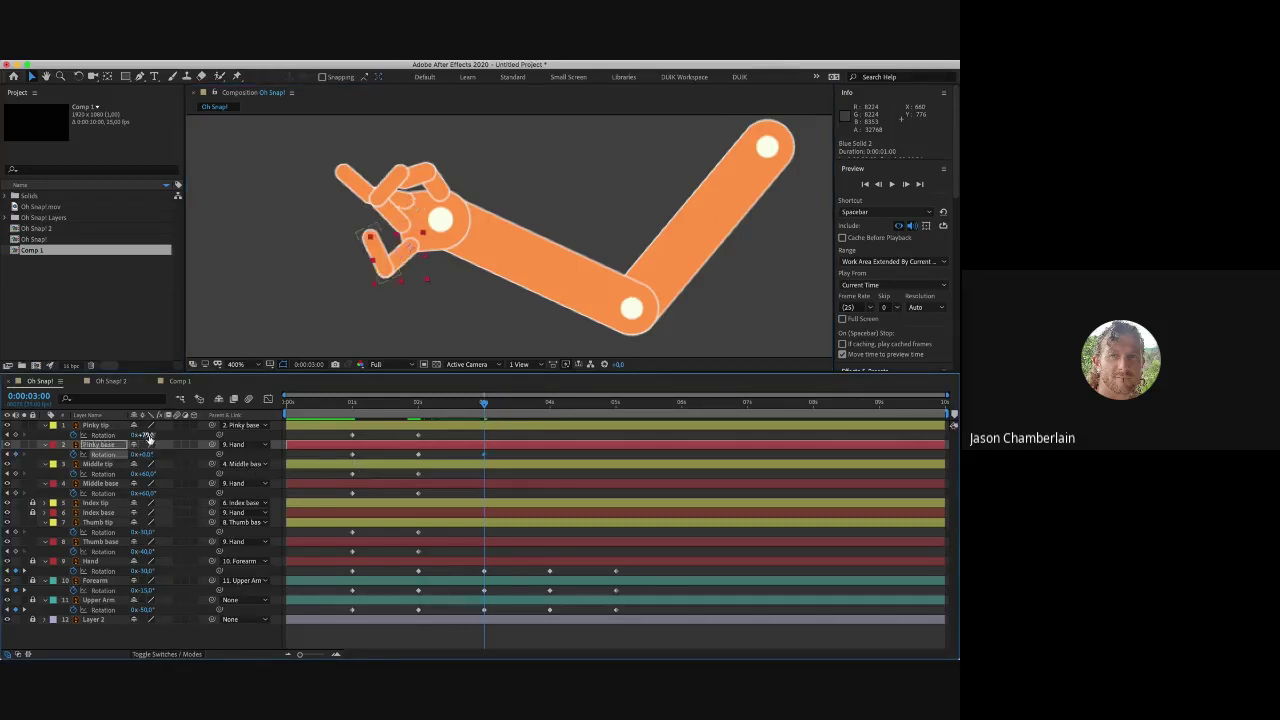
pyautogui.click(147, 436)
pyautogui.write('0')
pyautogui.press('Return')
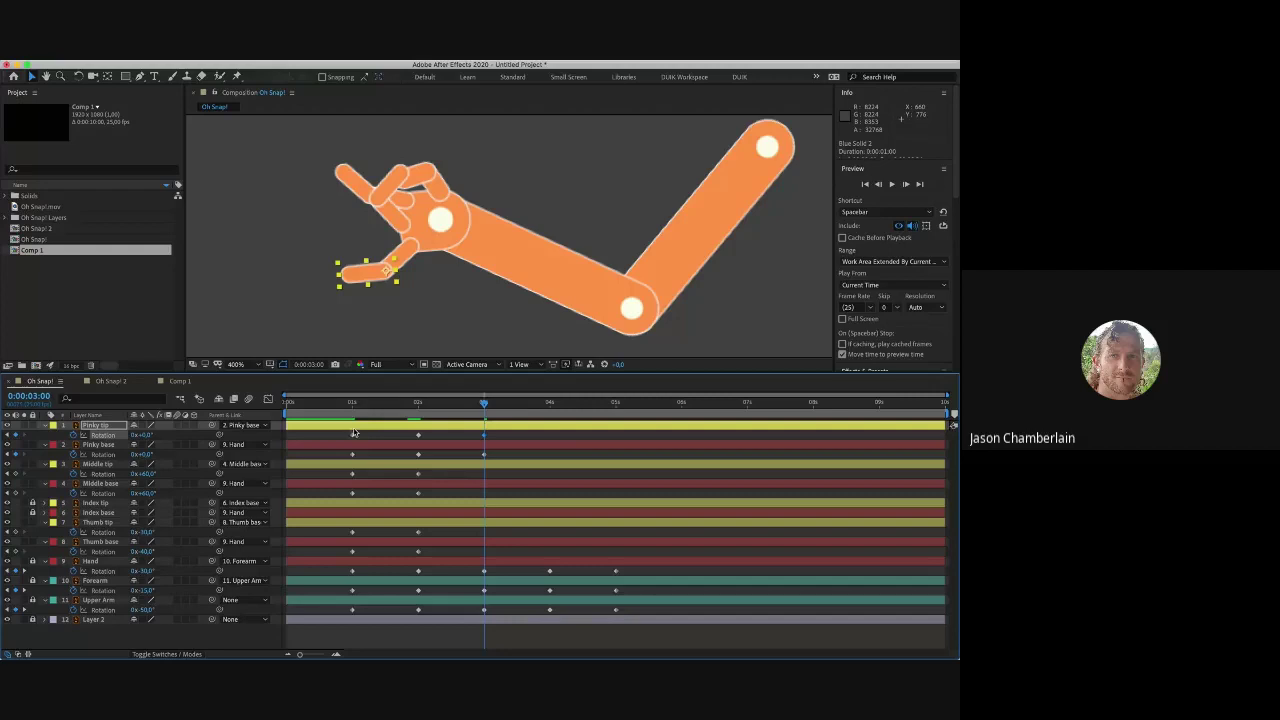
# Step: Key Middle tip Rotation to 0° and Middle base Rotation to 60° at 3 seconds
pyautogui.click(109, 466)
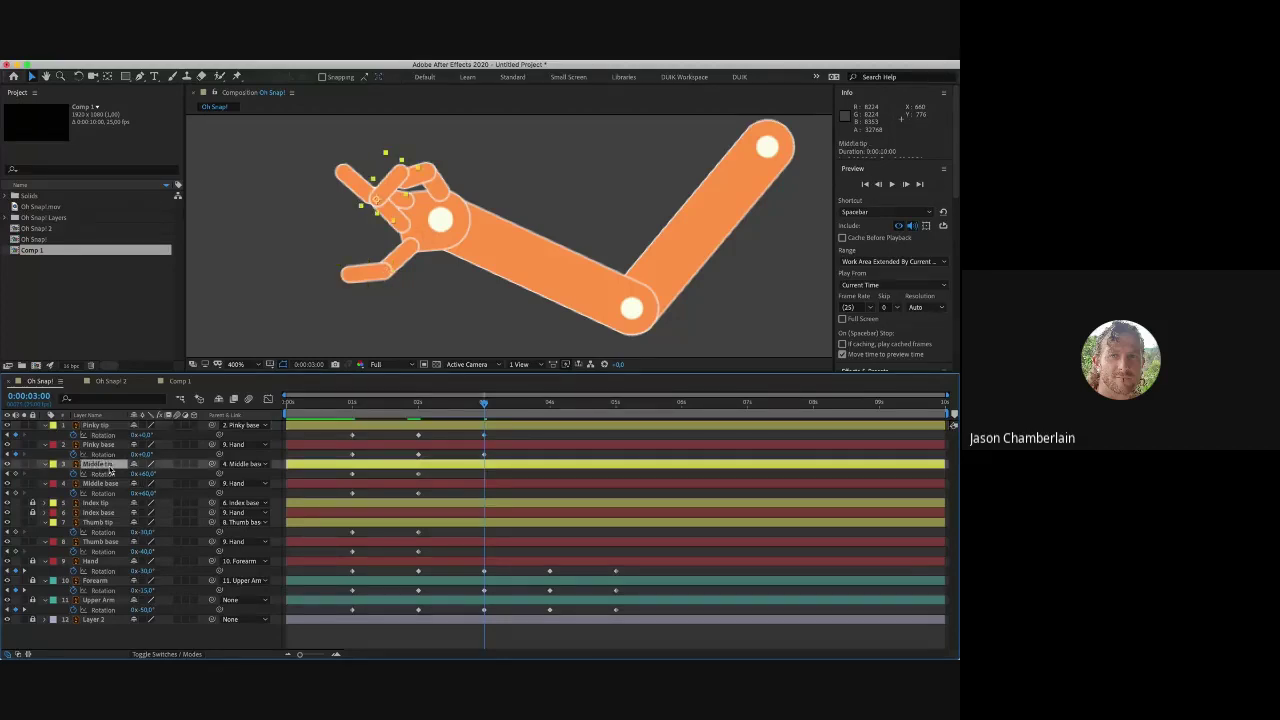
pyautogui.click(118, 485)
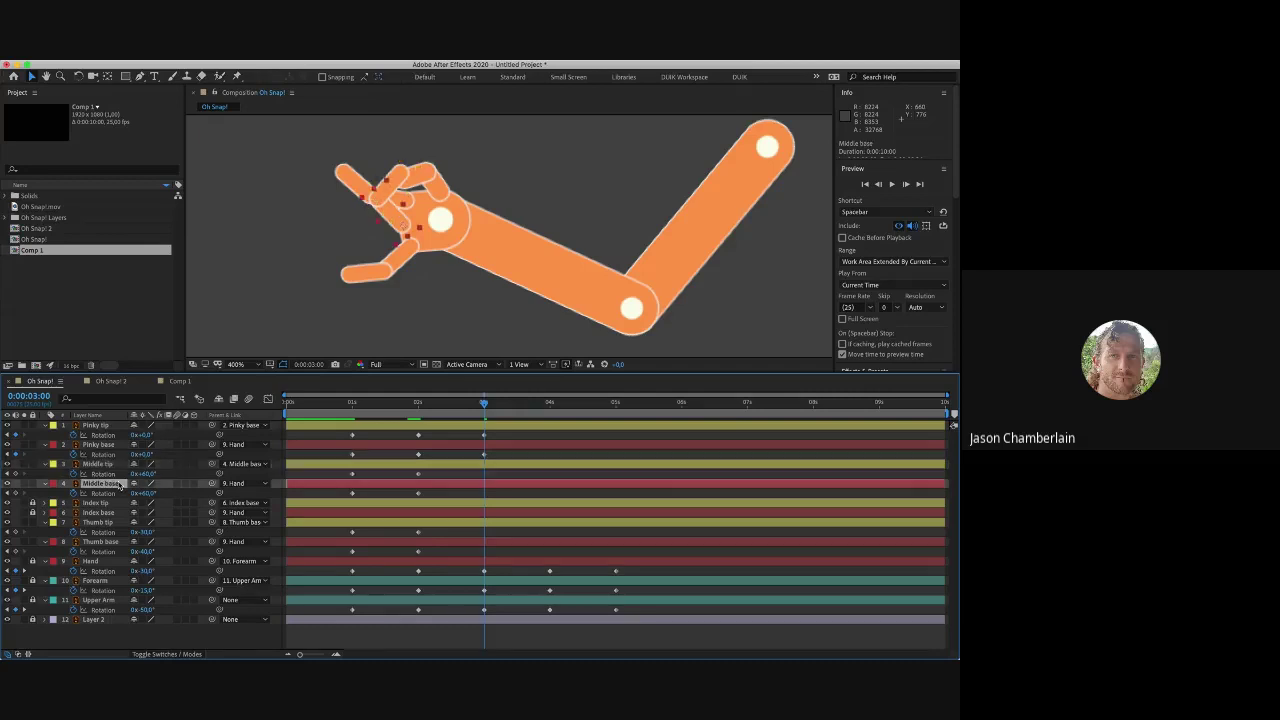
pyautogui.click(147, 474)
pyautogui.write('0')
pyautogui.press('Return')
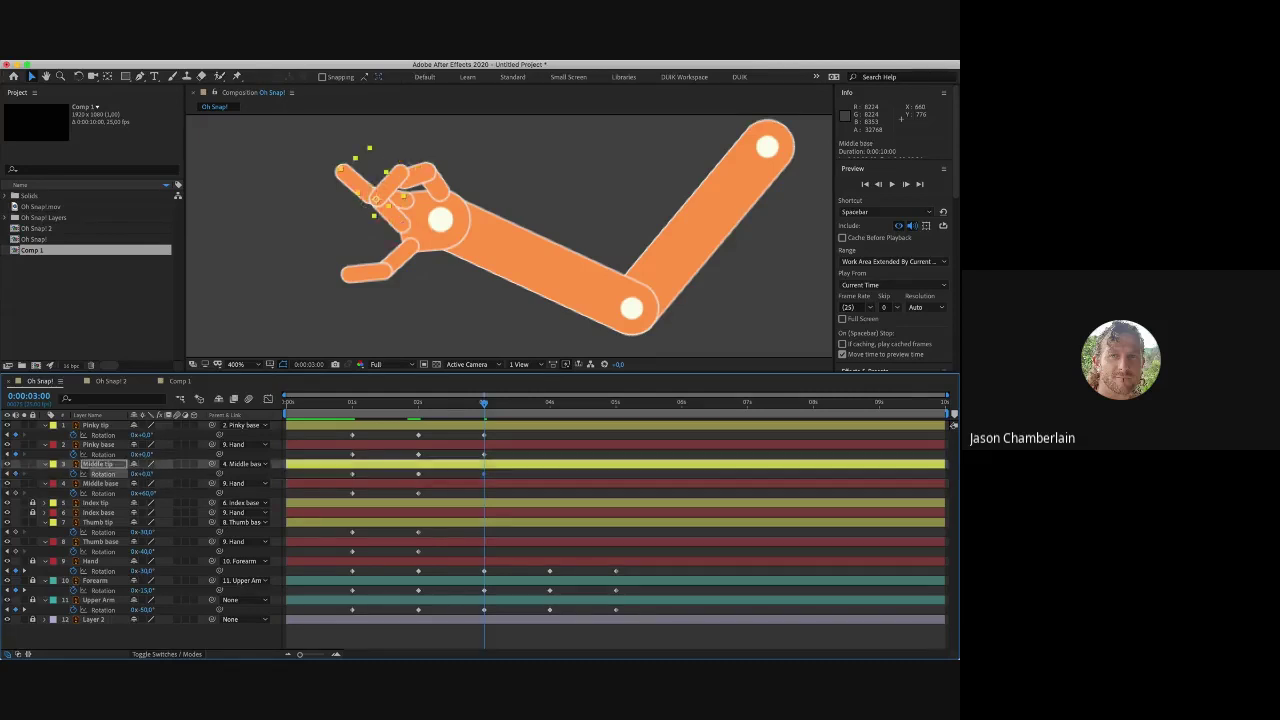
pyautogui.click(148, 493)
pyautogui.write('60')
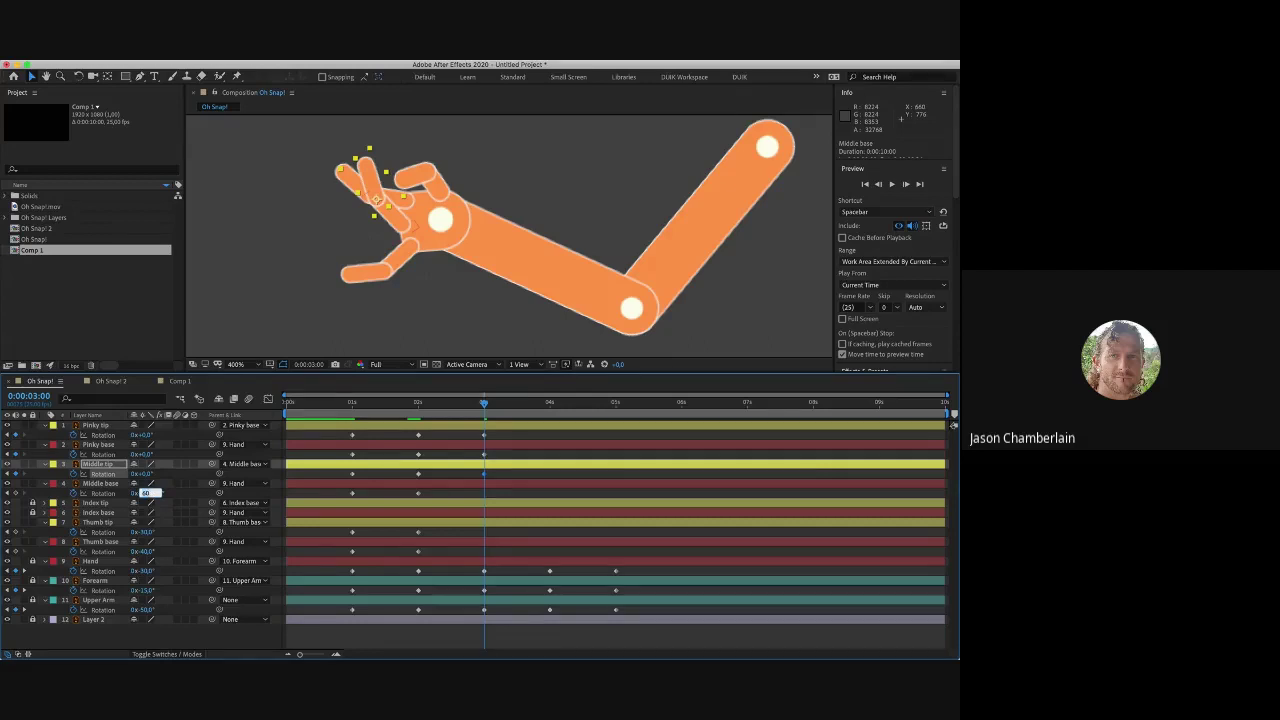
pyautogui.press('Return')
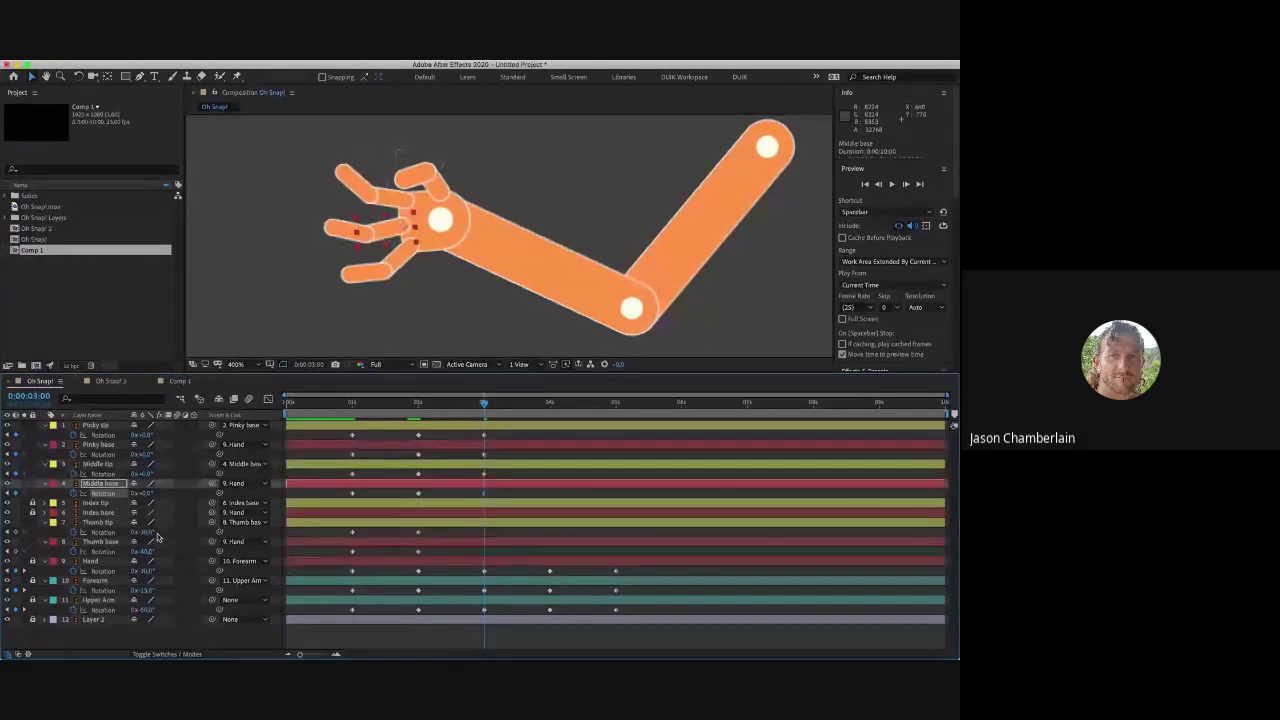
# Step: Key Thumb base Rotation to 0° at 3 seconds
pyautogui.click(149, 533)
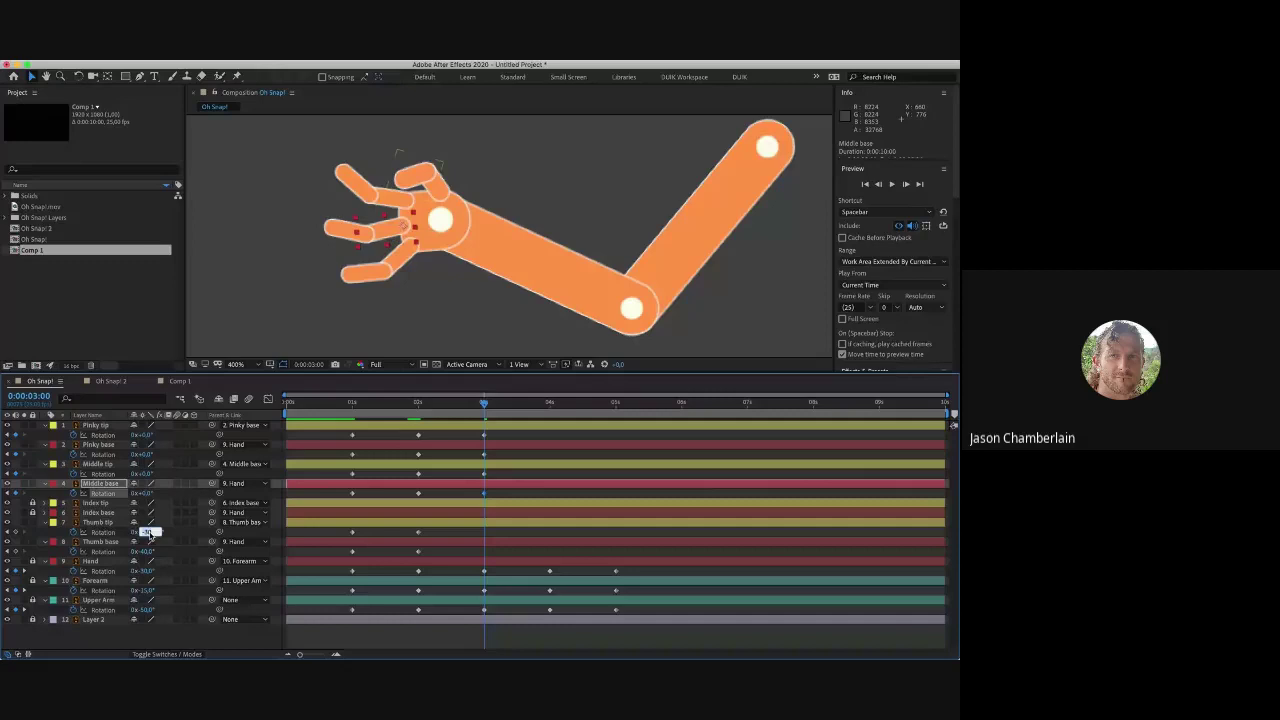
pyautogui.click(148, 551)
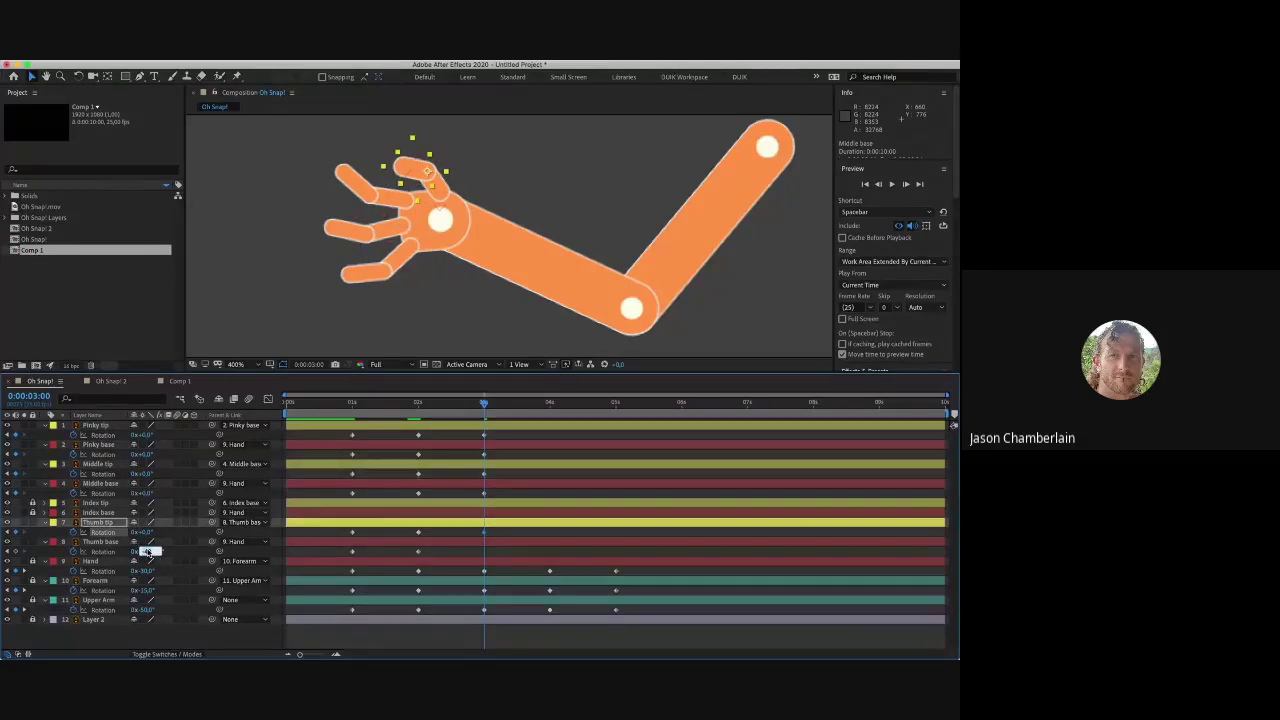
pyautogui.write('0')
pyautogui.press('Return')
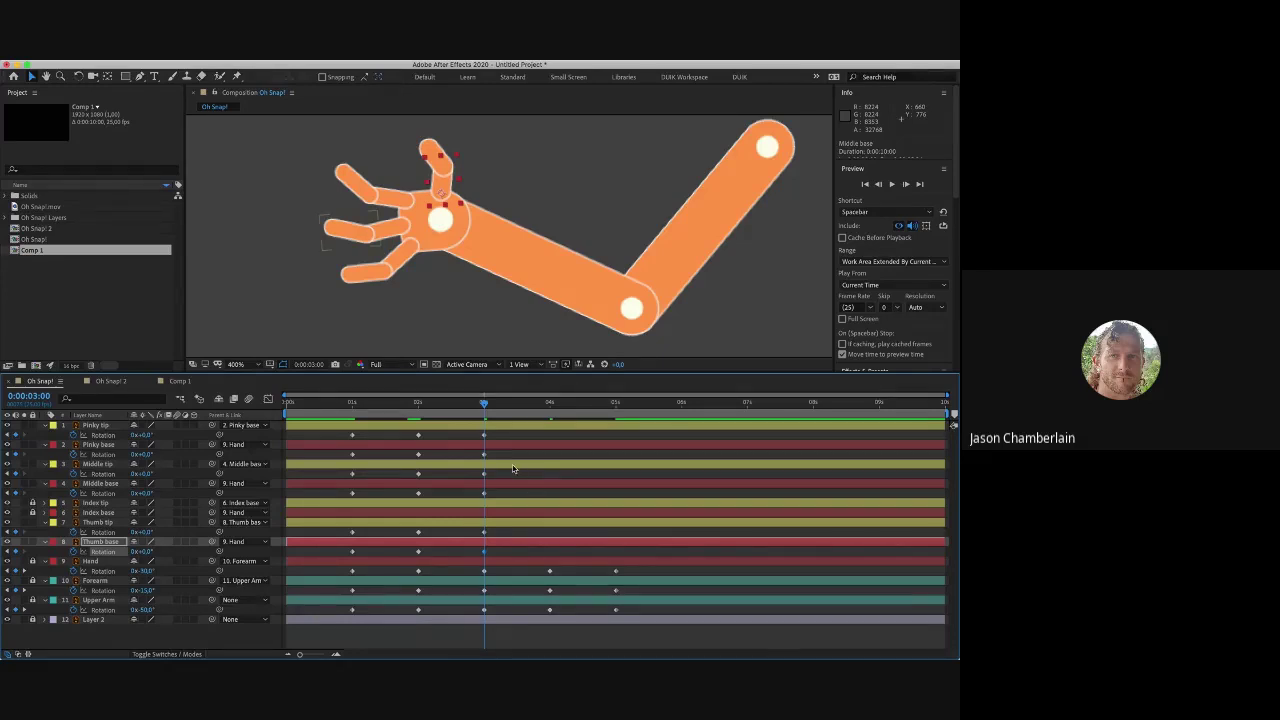
# Step: Collapse the Hand, Forearm and Upper Arm layers, hide shy layers, and scrub to about 2 seconds
pyautogui.click(46, 562)
pyautogui.click(46, 571)
pyautogui.click(46, 581)
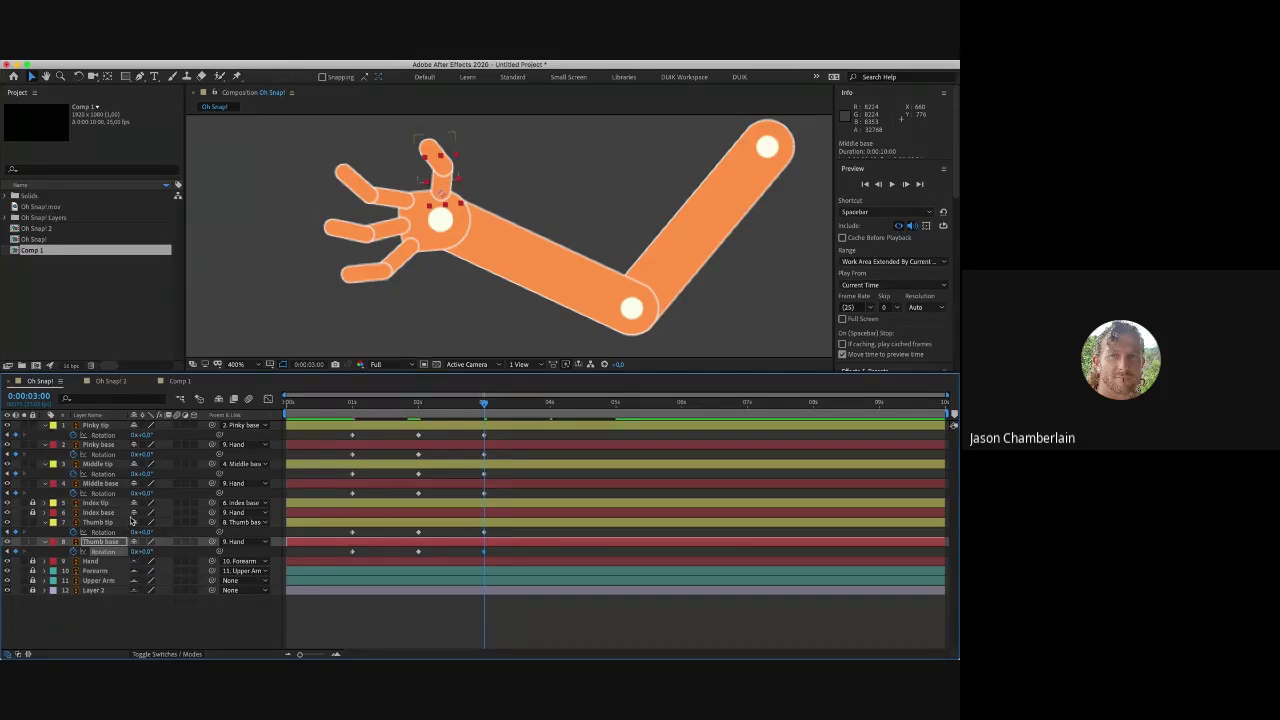
pyautogui.click(219, 398)
pyautogui.click(191, 591)
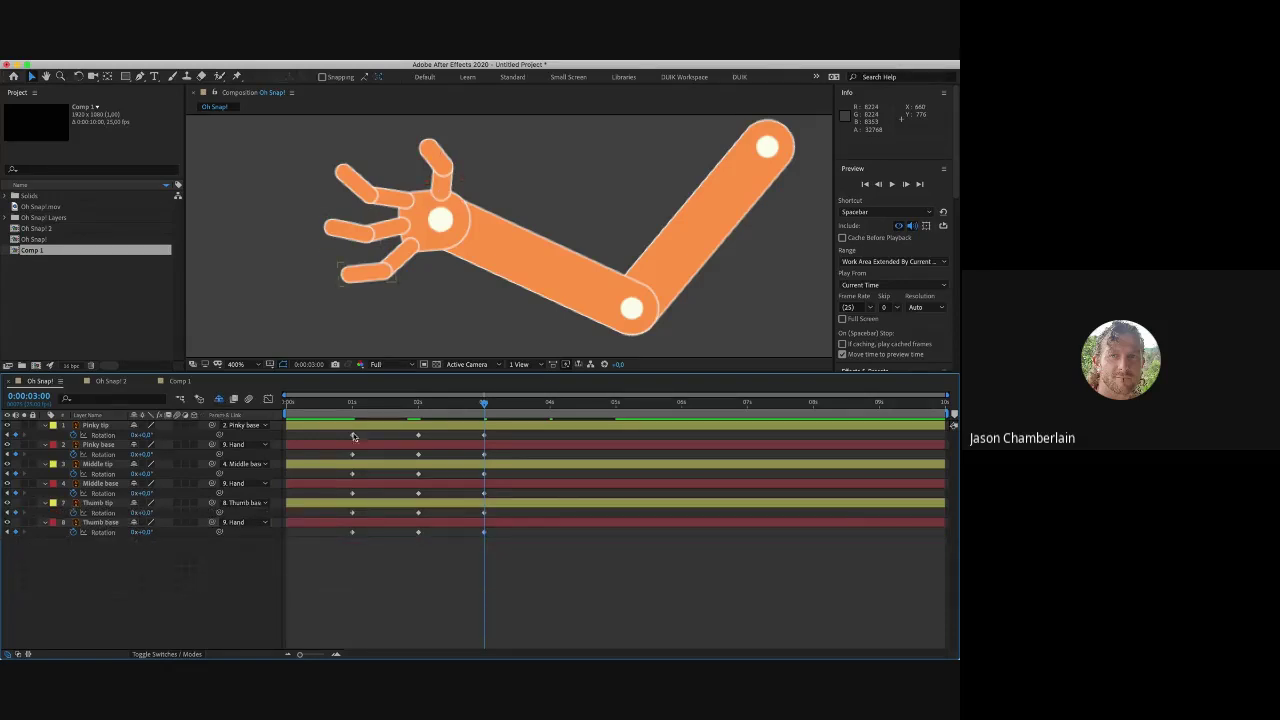
pyautogui.click(363, 404)
pyautogui.moveTo(404, 411)
pyautogui.mouseDown()
pyautogui.moveTo(443, 410)
pyautogui.moveTo(423, 410)
pyautogui.mouseUp()
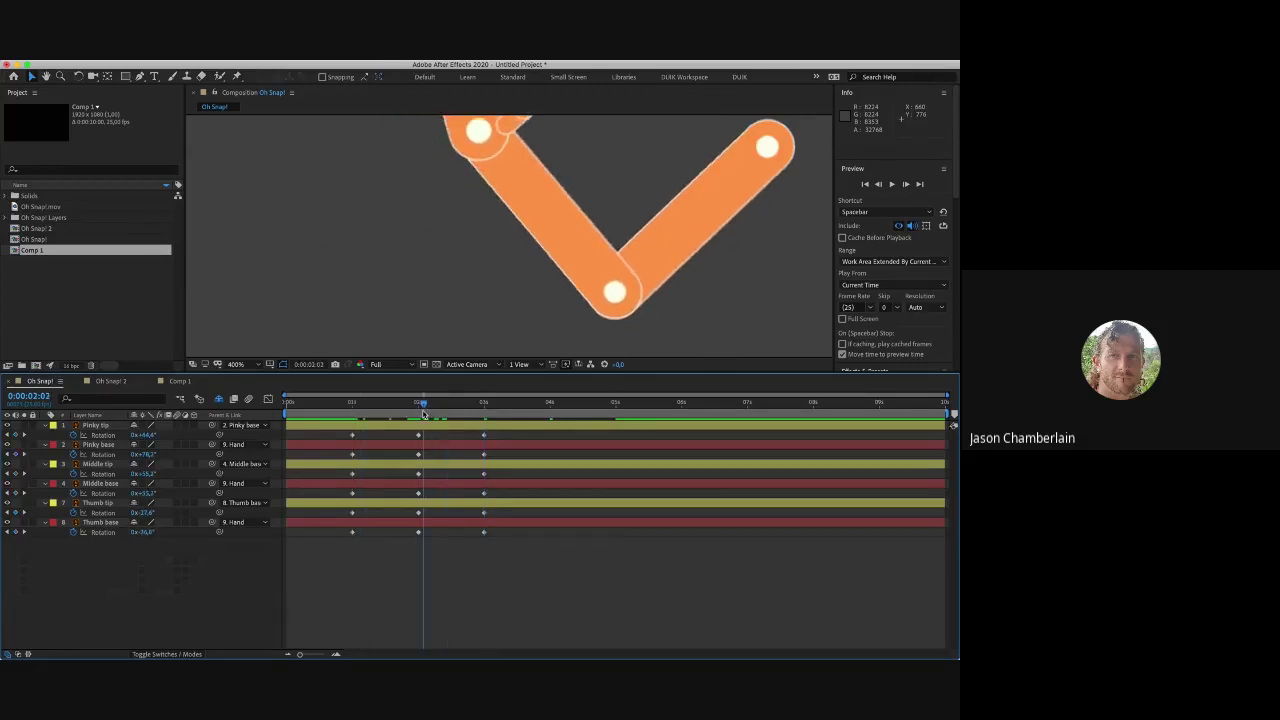
pyautogui.scroll(-2, 424, 320)
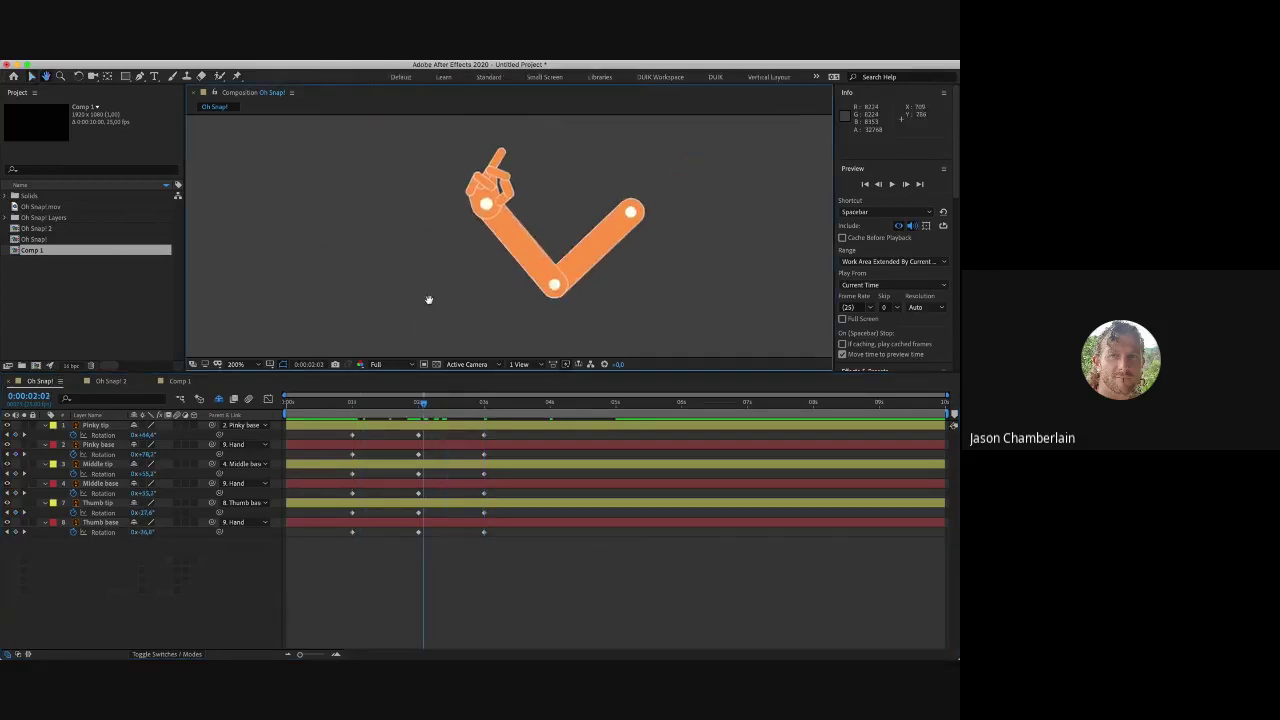
# Step: Preview the finger animation to 3 seconds and lock the Pinky tip and Pinky base layers
pyautogui.click(368, 405)
pyautogui.moveTo(366, 407); pyautogui.dragTo(418, 427)
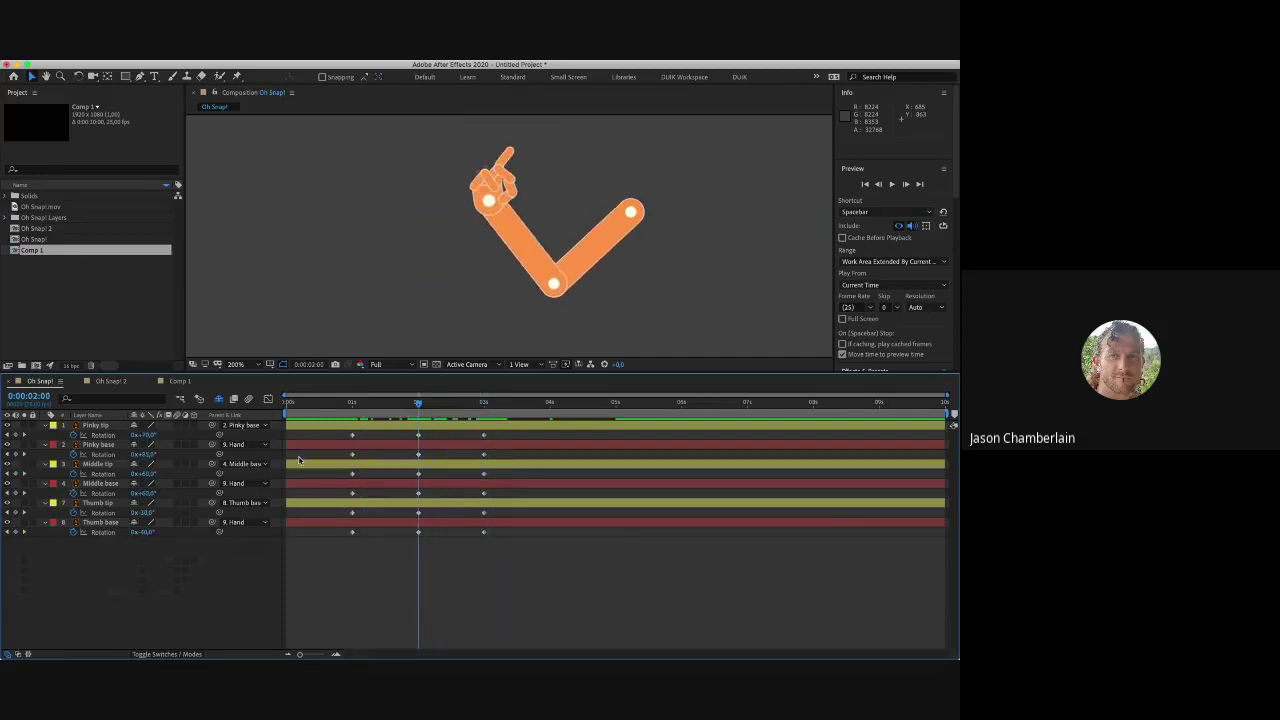
pyautogui.click(90, 426)
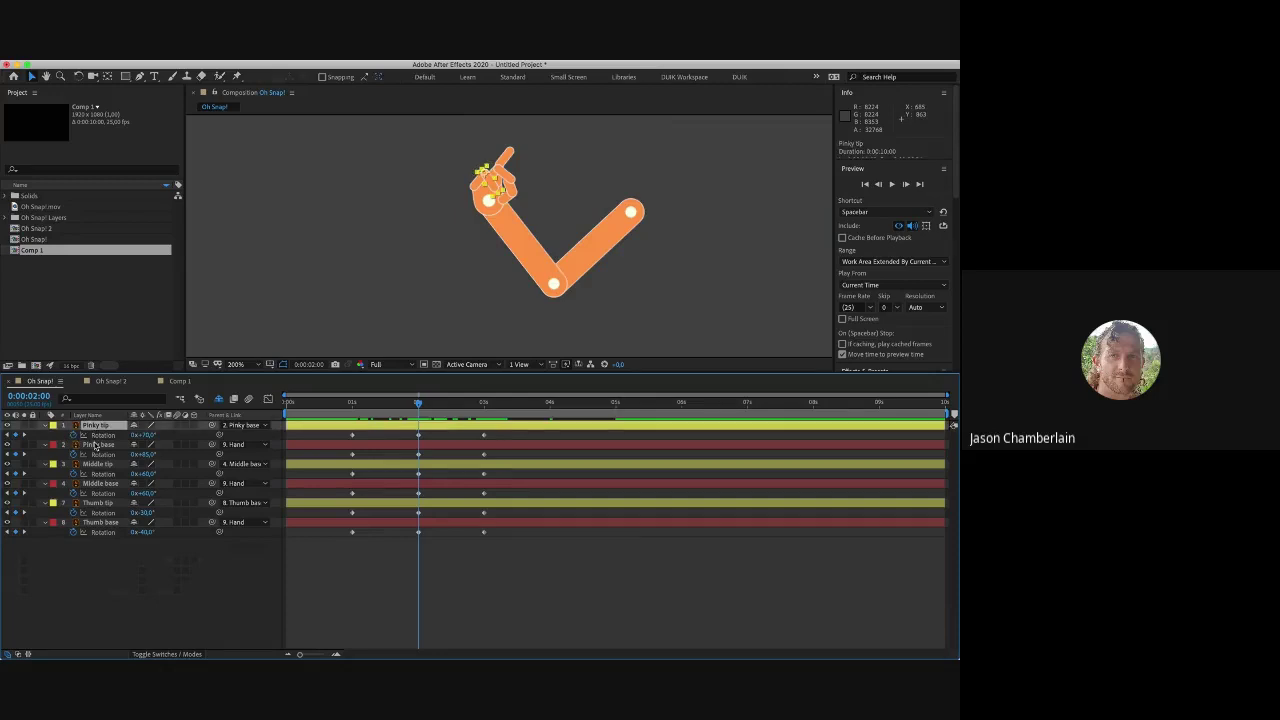
pyautogui.keyDown('shift'); pyautogui.click(95, 445); pyautogui.keyUp('shift')
pyautogui.click(33, 427)
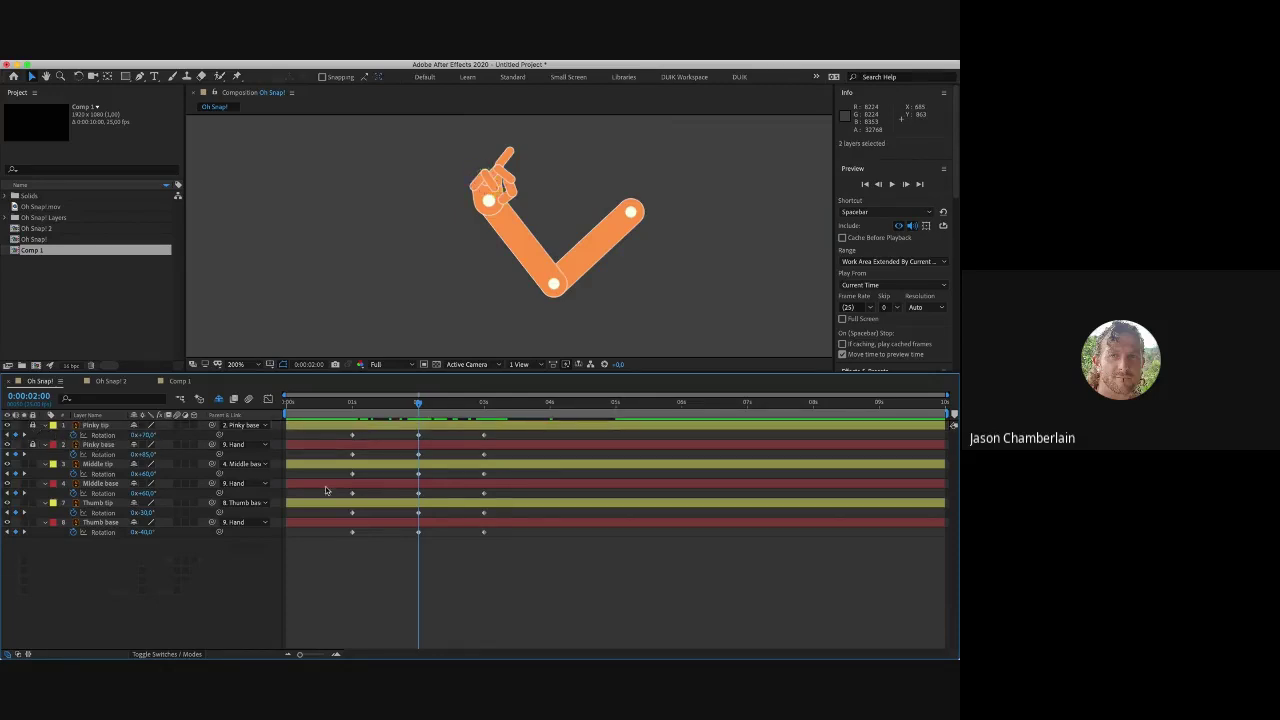
# Step: Select the Middle tip keyframe and check the hand poses between 0:00:02:00 and 0:00:02:02
pyautogui.click(394, 466)
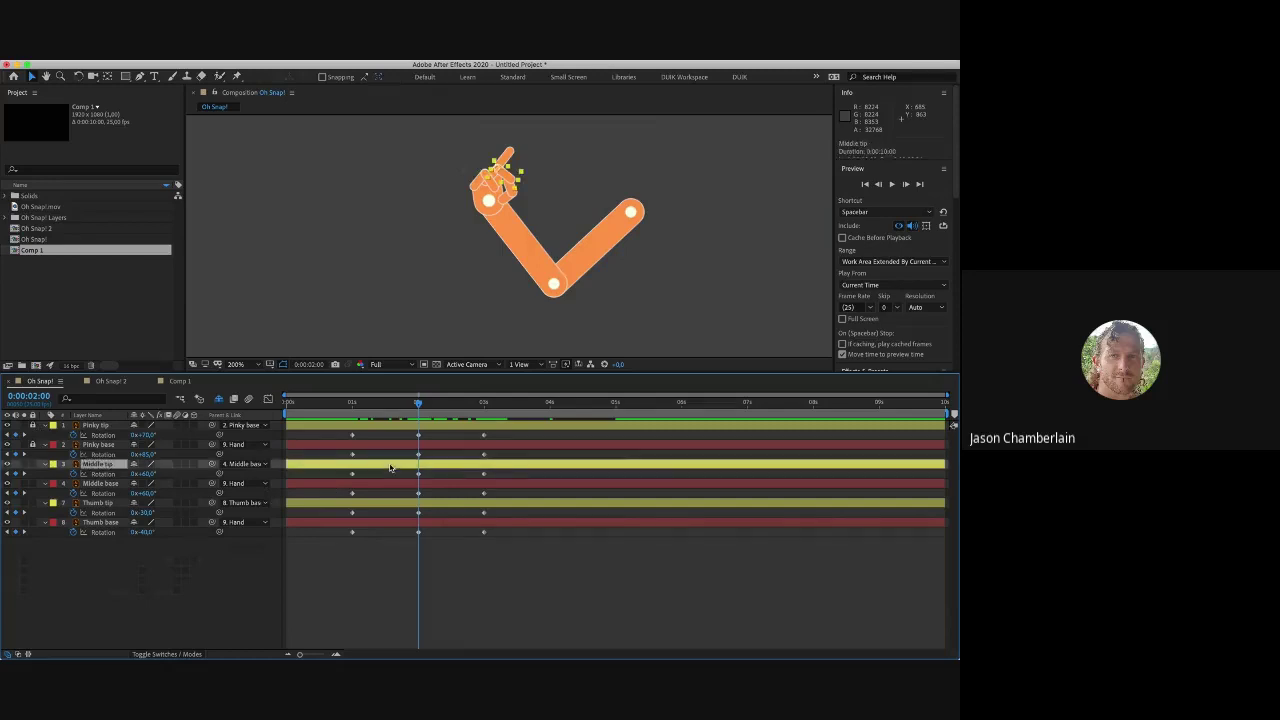
pyautogui.moveTo(418, 404)
pyautogui.mouseDown()
pyautogui.moveTo(439, 405)
pyautogui.moveTo(418, 413)
pyautogui.mouseUp()
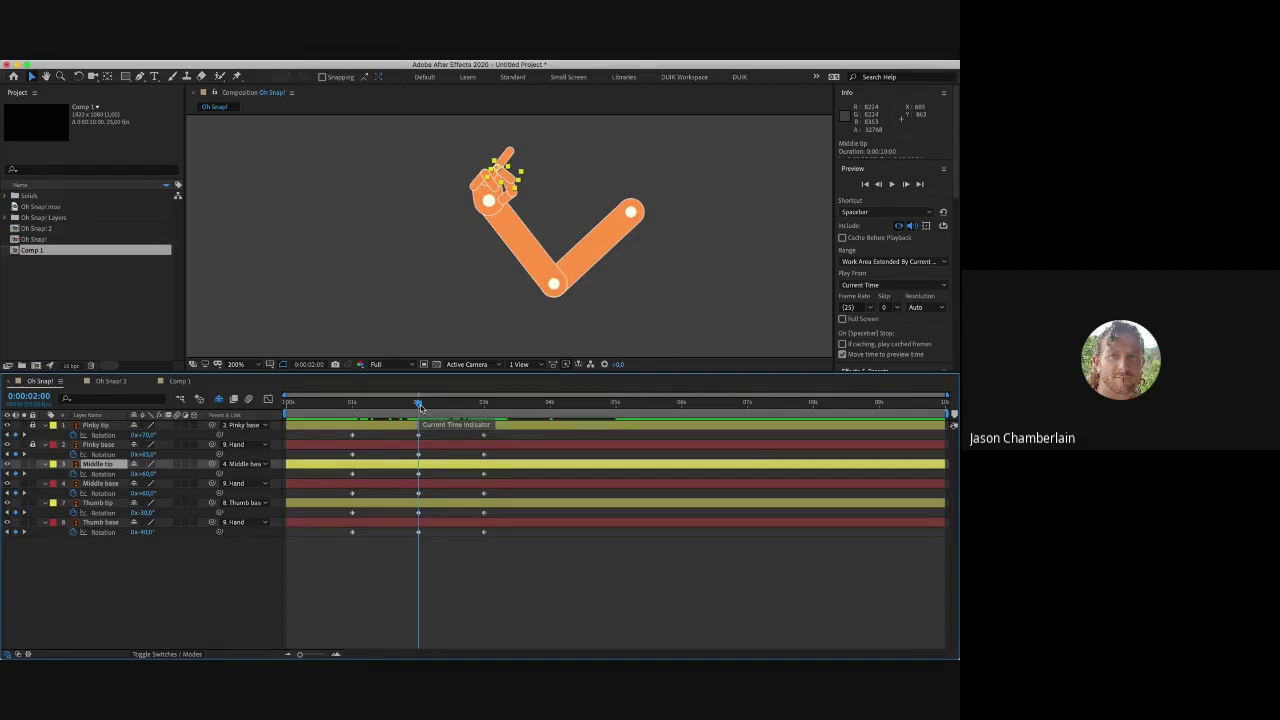
pyautogui.moveTo(420, 407); pyautogui.dragTo(418, 408)
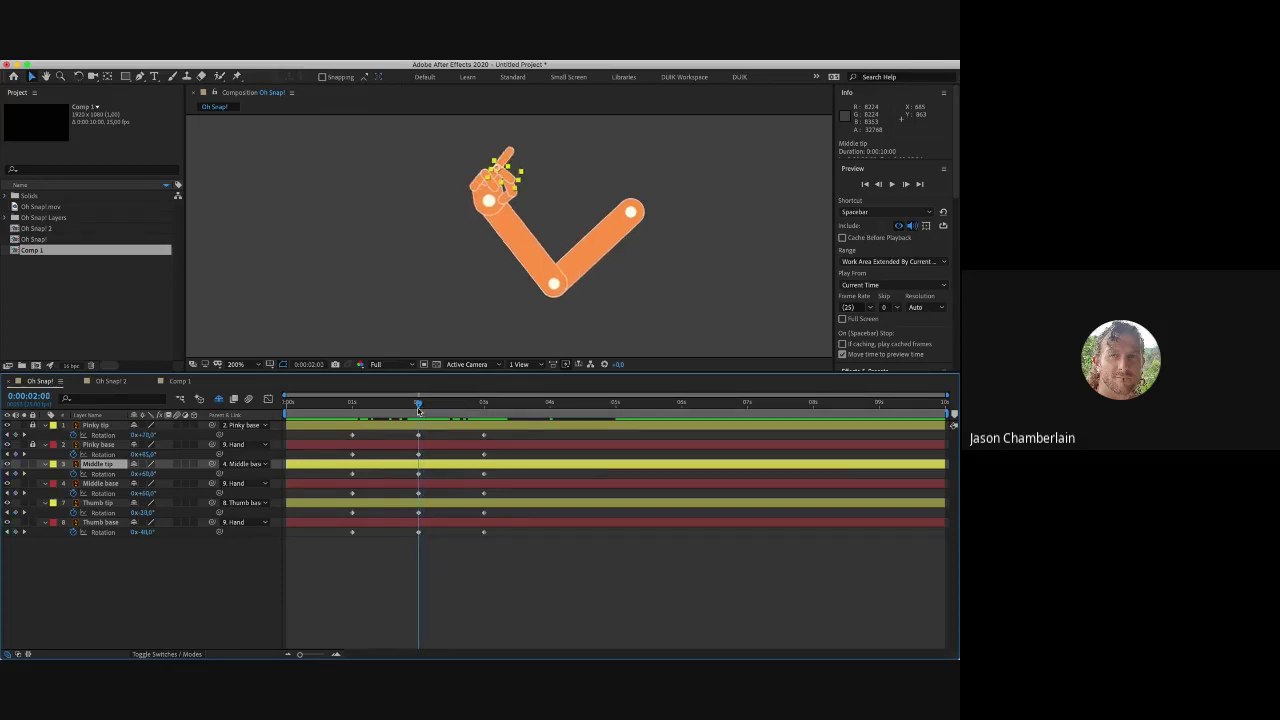
pyautogui.moveTo(418, 409); pyautogui.dragTo(425, 408)
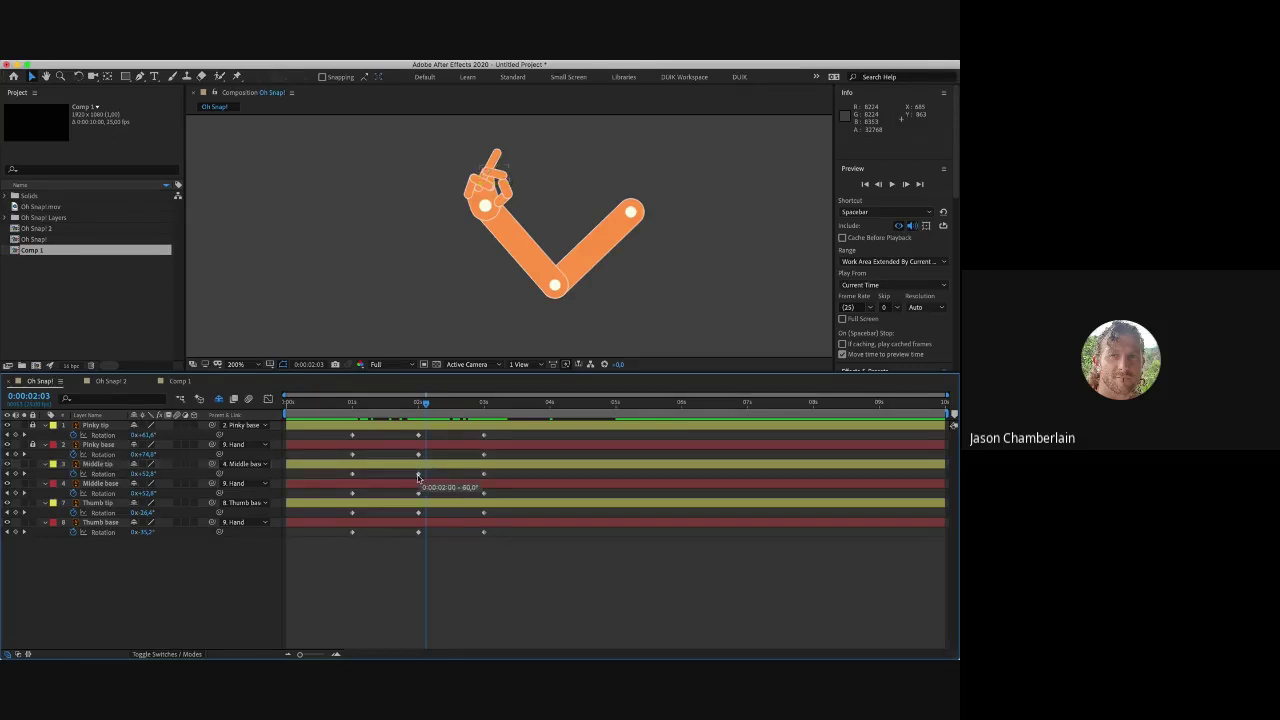
# Step: Key Middle tip, Middle base, Thumb tip (-30°) and Thumb base (-40°) Rotation at 0:00:02:03
pyautogui.click(418, 474)
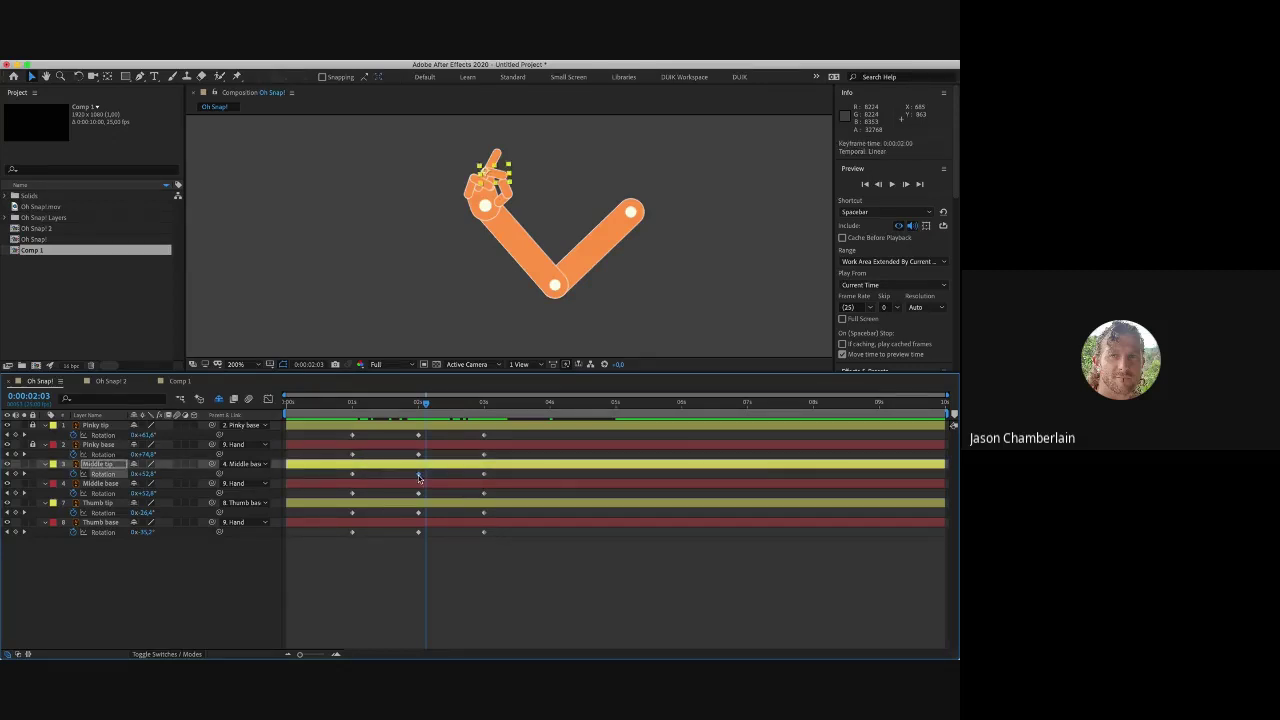
pyautogui.click(419, 495)
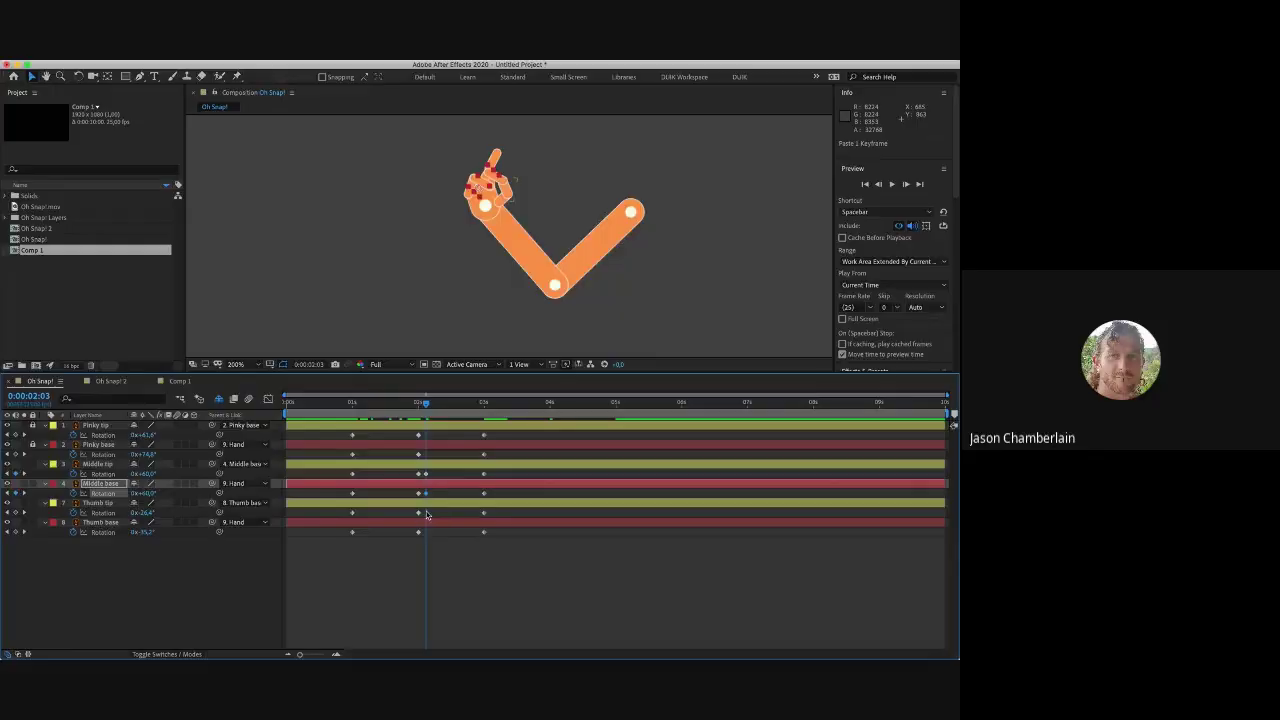
pyautogui.click(419, 513)
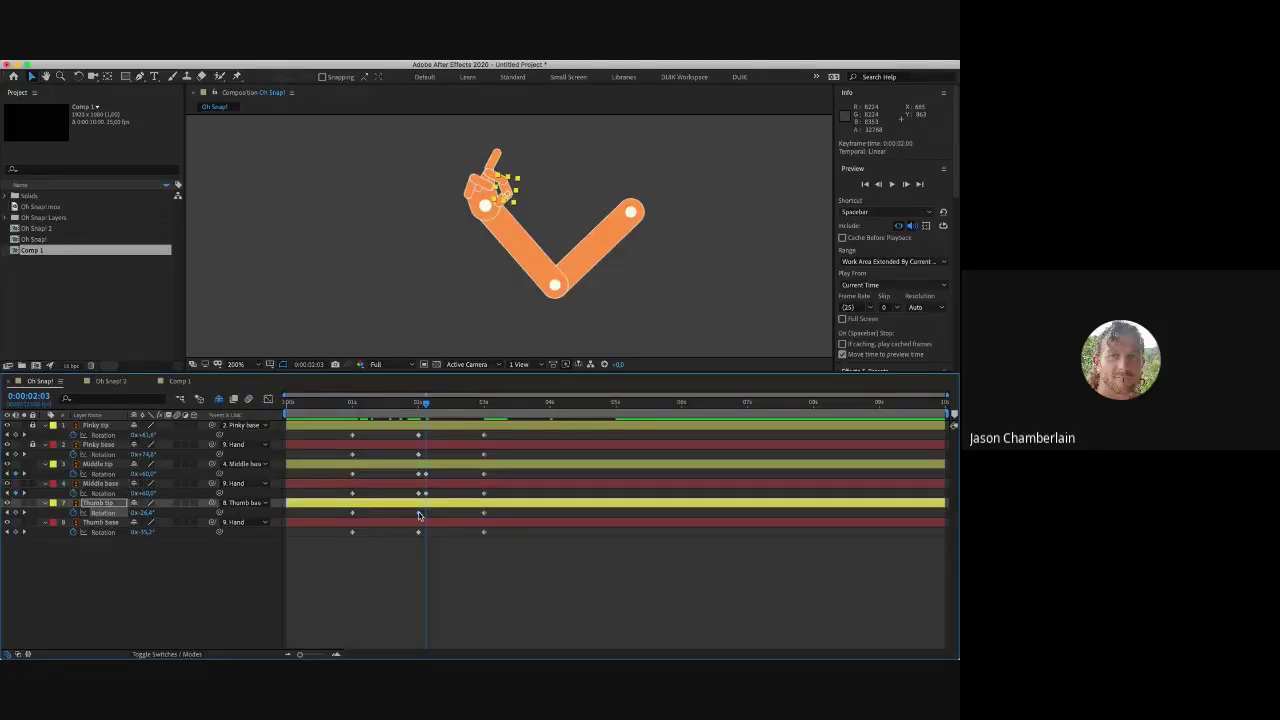
pyautogui.hotkey('ctrl', 'c')
pyautogui.hotkey('ctrl', 'v')
pyautogui.click(418, 532)
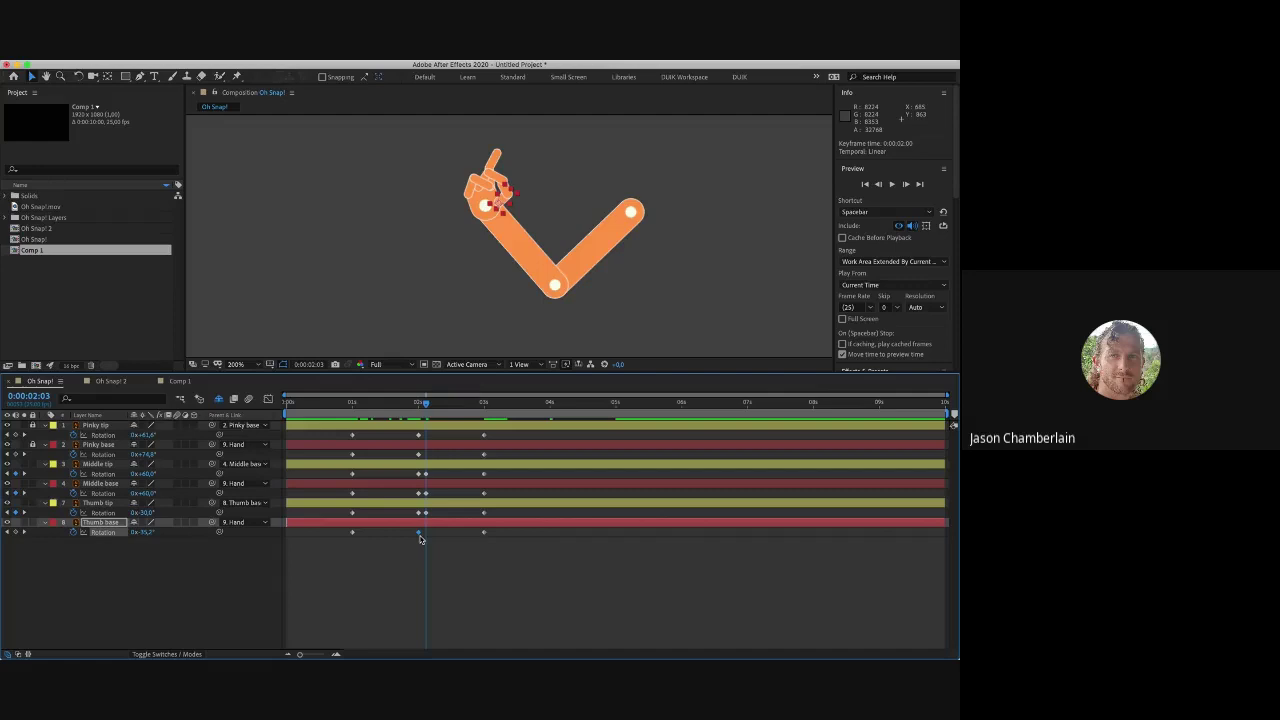
pyautogui.hotkey('ctrl', 'v')
# Step: Check the pose at 0:00:02:01 and select the 2-second middle and thumb keyframes
pyautogui.click(407, 484)
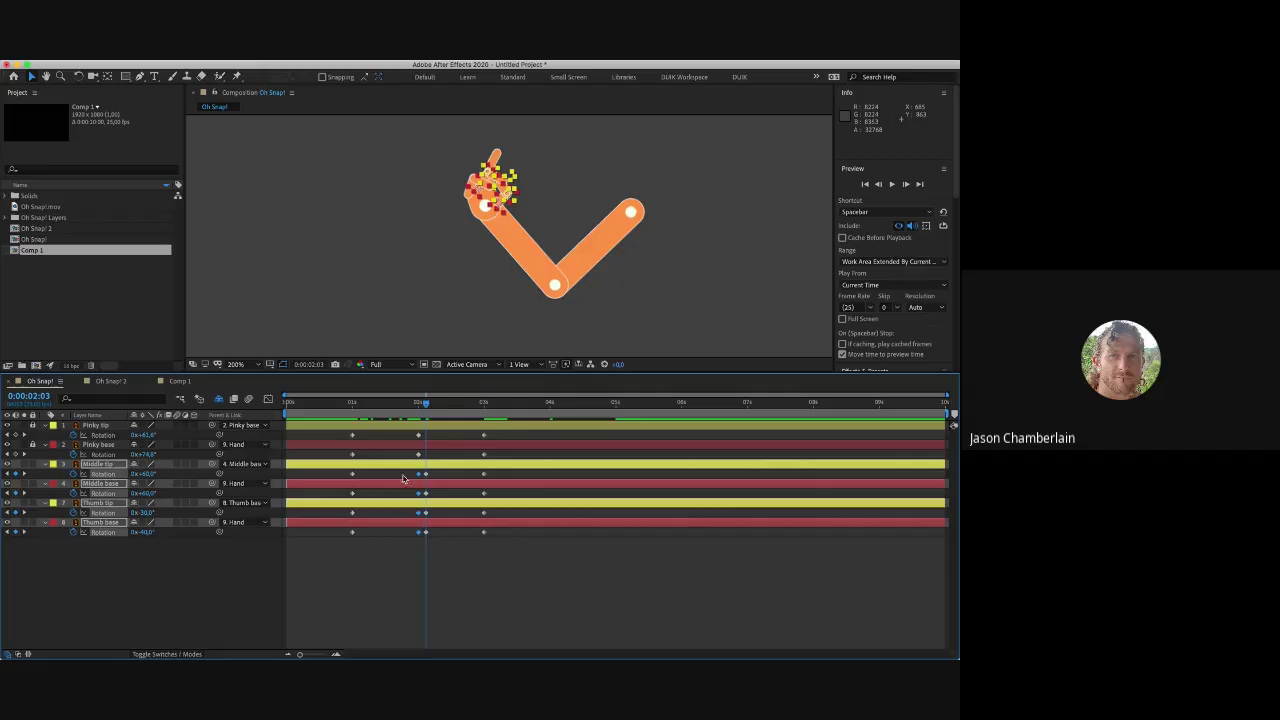
pyautogui.click(406, 478)
pyautogui.moveTo(430, 410); pyautogui.dragTo(418, 406)
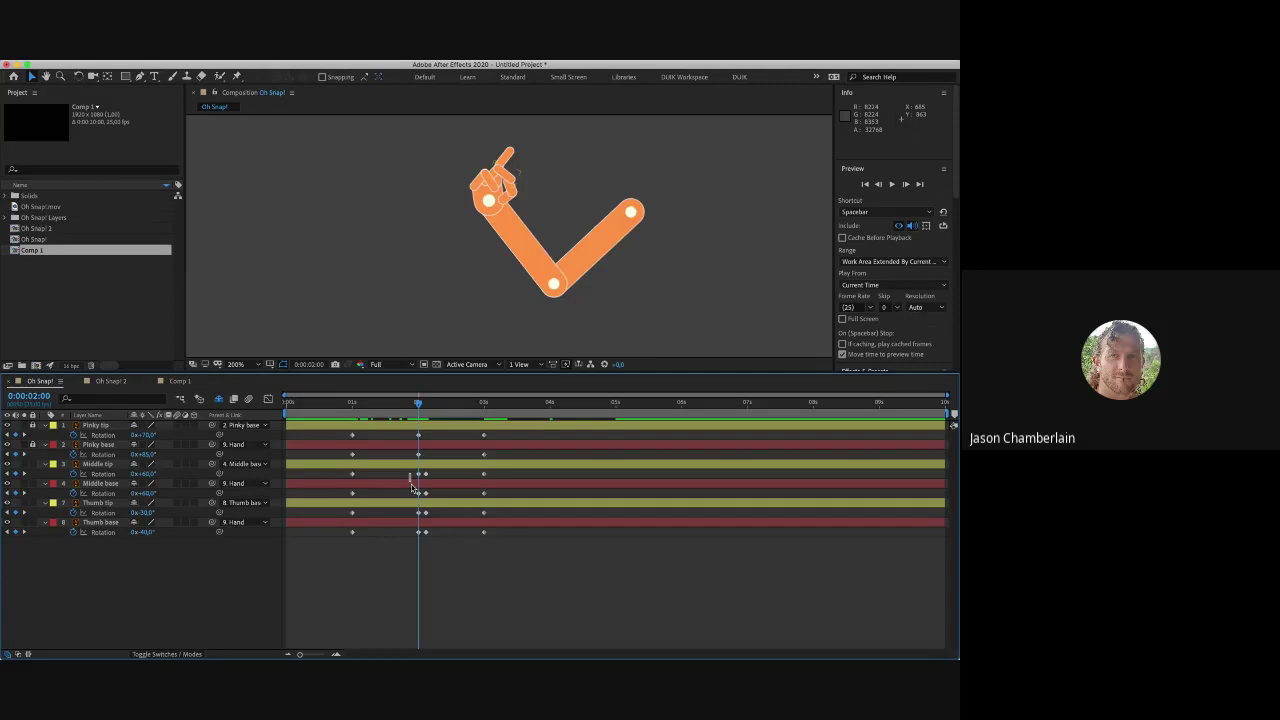
pyautogui.moveTo(411, 488); pyautogui.dragTo(427, 545)
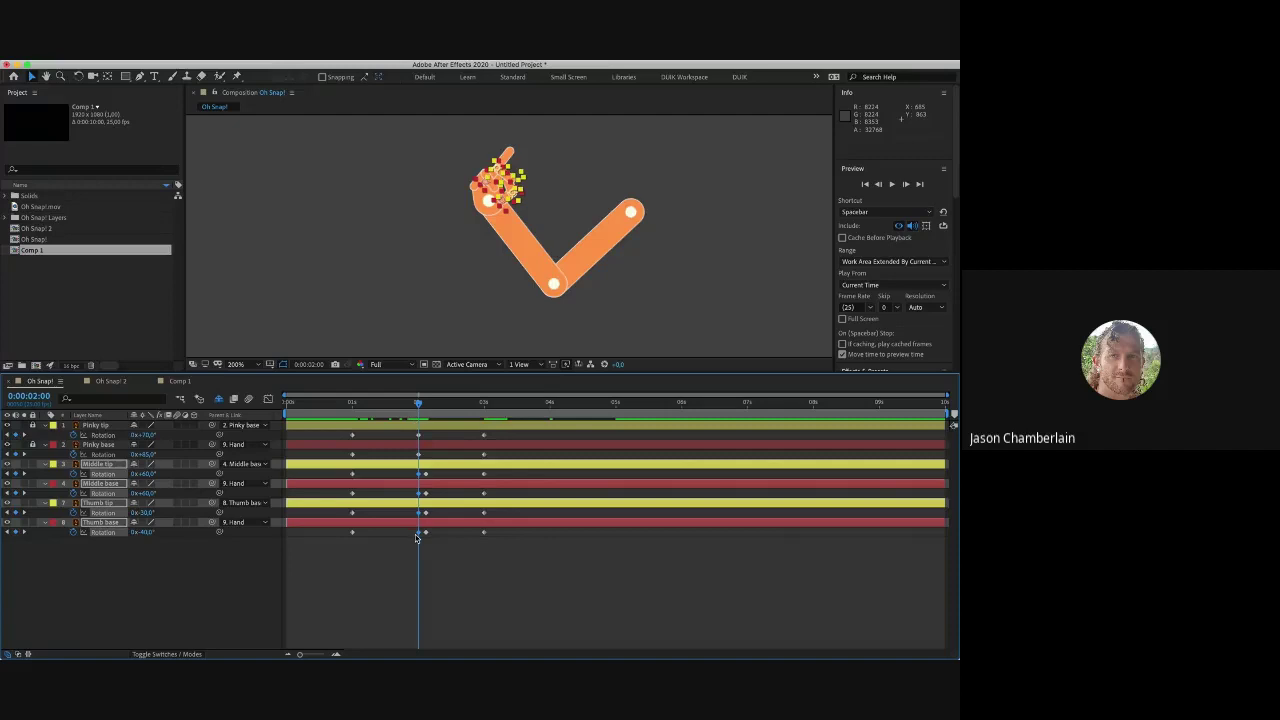
# Step: Apply Toggle Hold Keyframe to the selected 0:00:02:00 middle and thumb Rotation keyframes, then deselect
pyautogui.rightClick(420, 476)
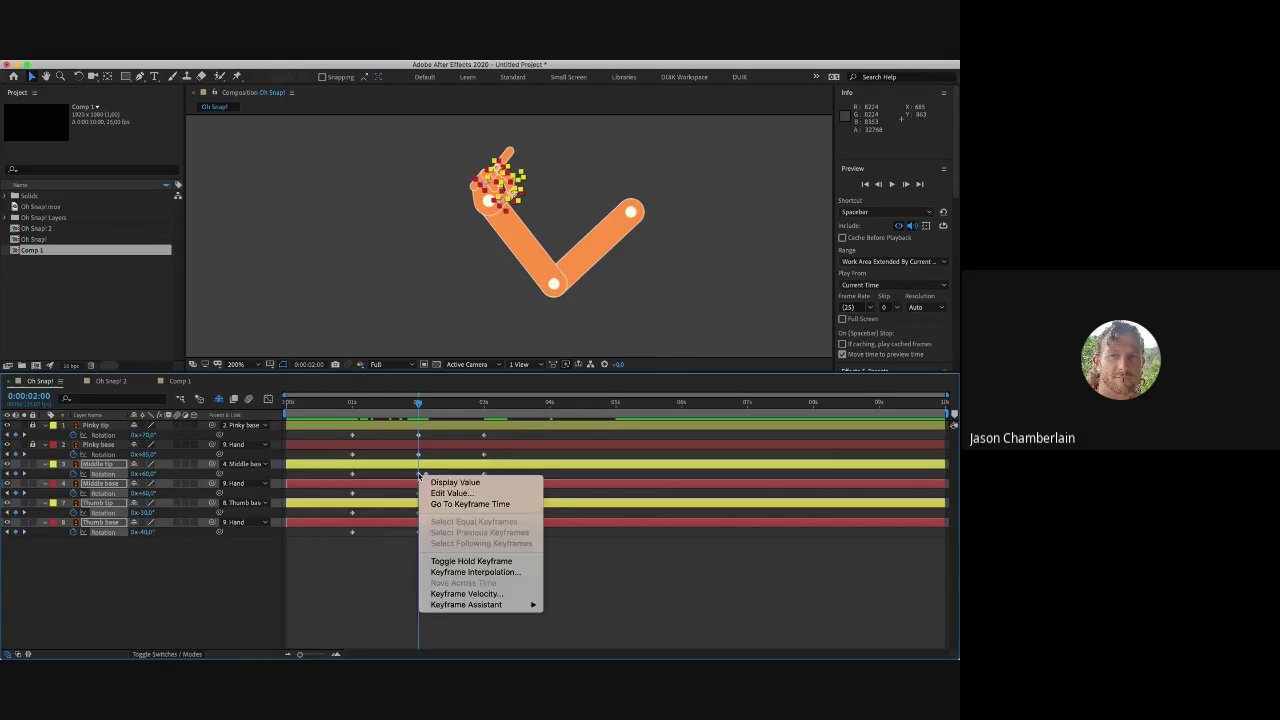
pyautogui.click(463, 563)
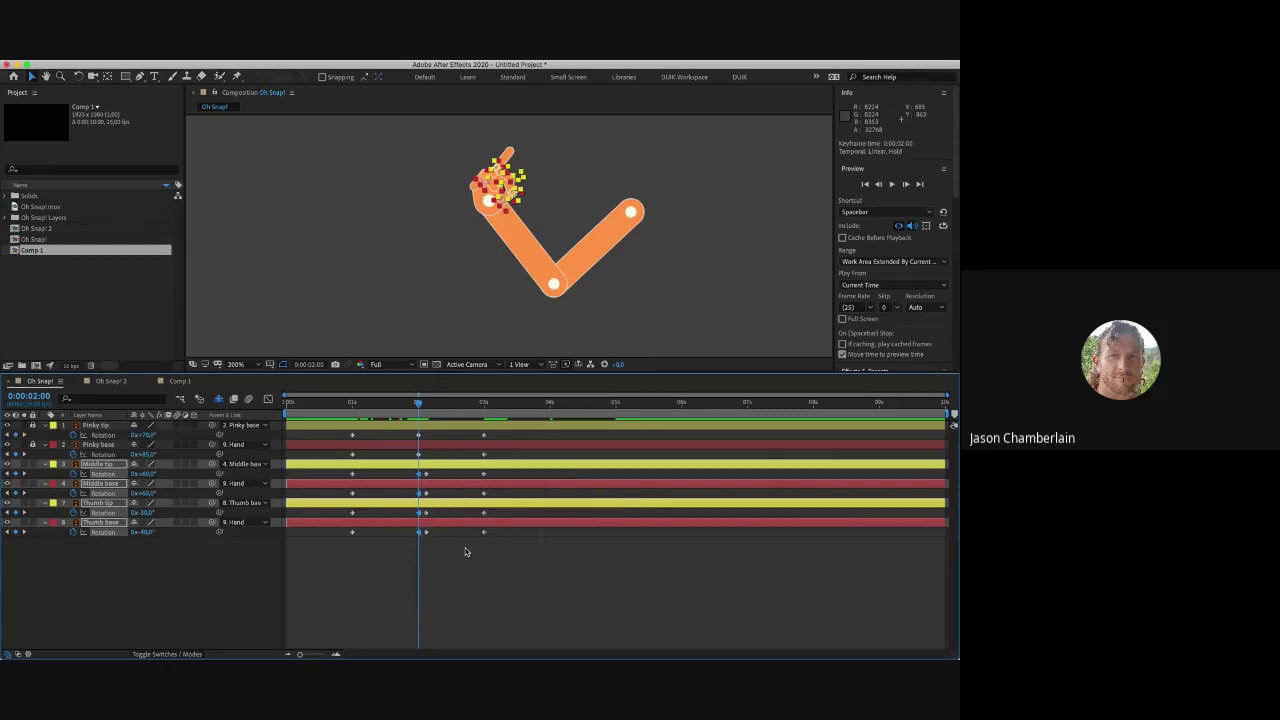
pyautogui.click(465, 552)
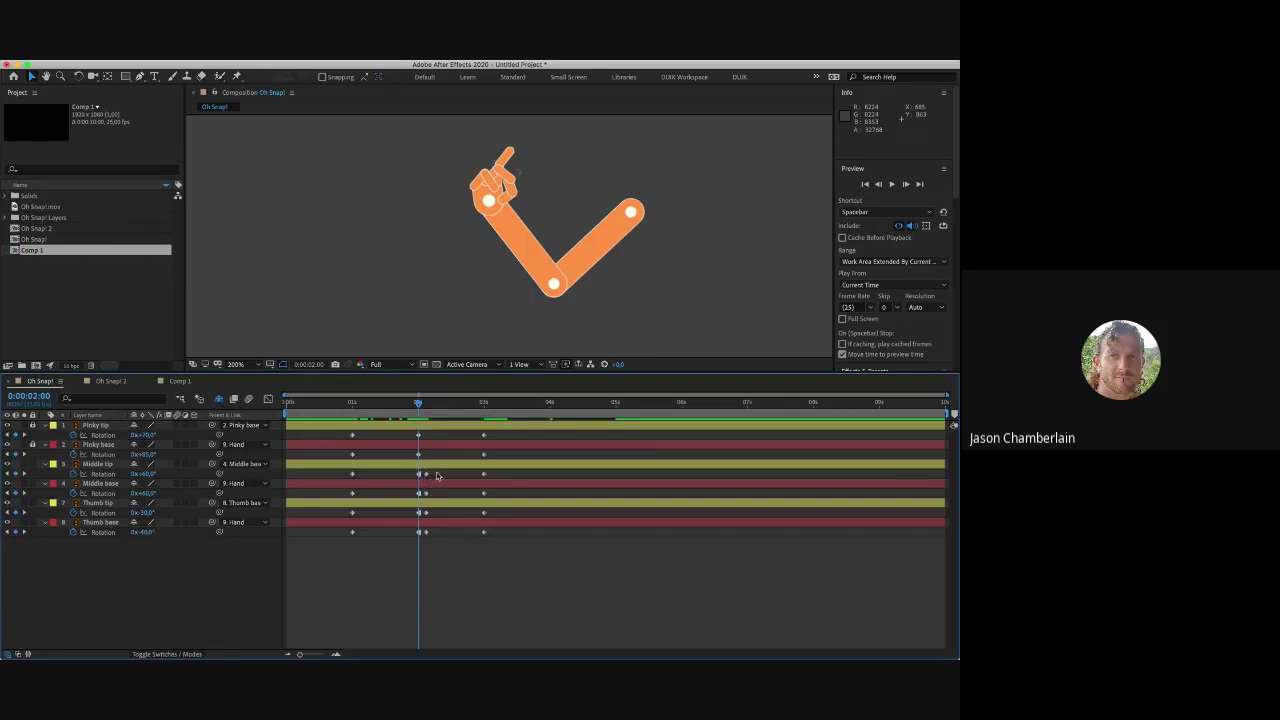
# Step: Select the middle and thumb 2-second keyframes and check the poses at 0:00:01:05 and 0:00:01:22
pyautogui.moveTo(438, 470); pyautogui.dragTo(411, 543)
pyautogui.moveTo(420, 403)
pyautogui.mouseDown()
pyautogui.moveTo(355, 403)
pyautogui.moveTo(420, 410)
pyautogui.mouseUp()
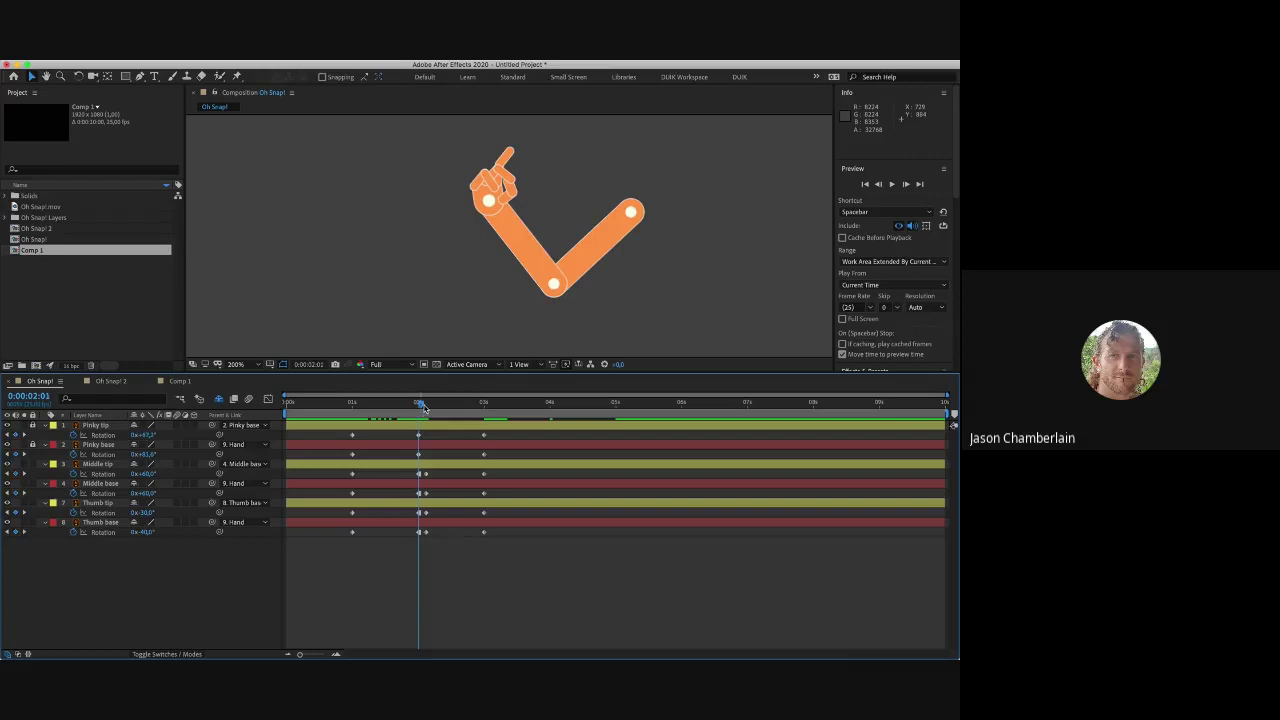
pyautogui.moveTo(418, 404)
pyautogui.mouseDown()
pyautogui.moveTo(443, 404)
pyautogui.moveTo(419, 405)
pyautogui.mouseUp()
# Step: Select the Middle tip and Middle base 3-second keyframes and move them to 0:00:03:03
pyautogui.moveTo(507, 473); pyautogui.dragTo(422, 505)
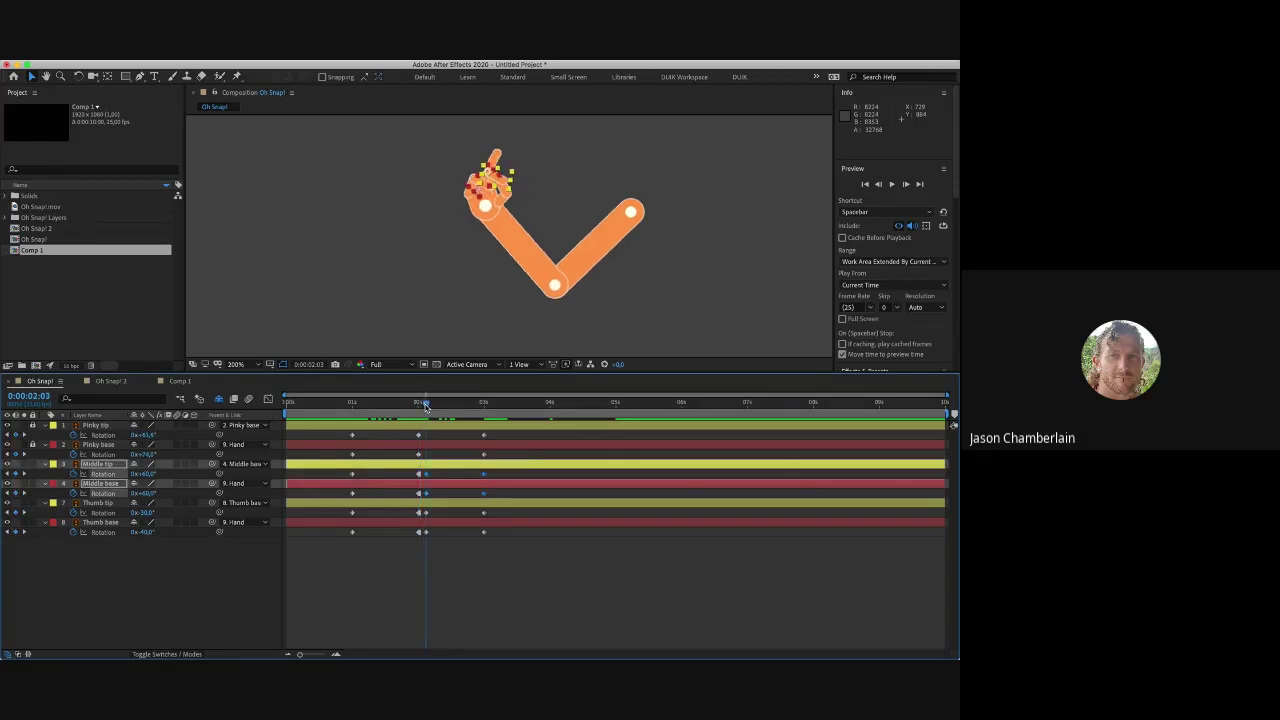
pyautogui.click(484, 402)
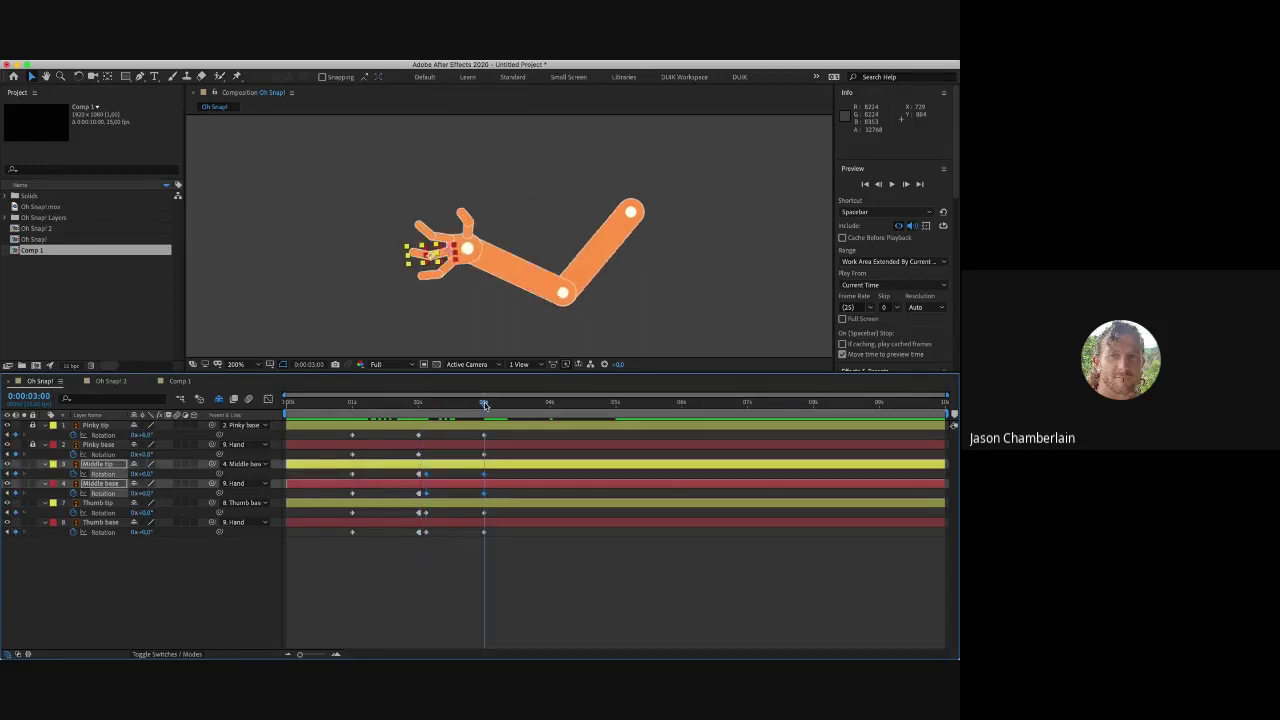
pyautogui.click(500, 474)
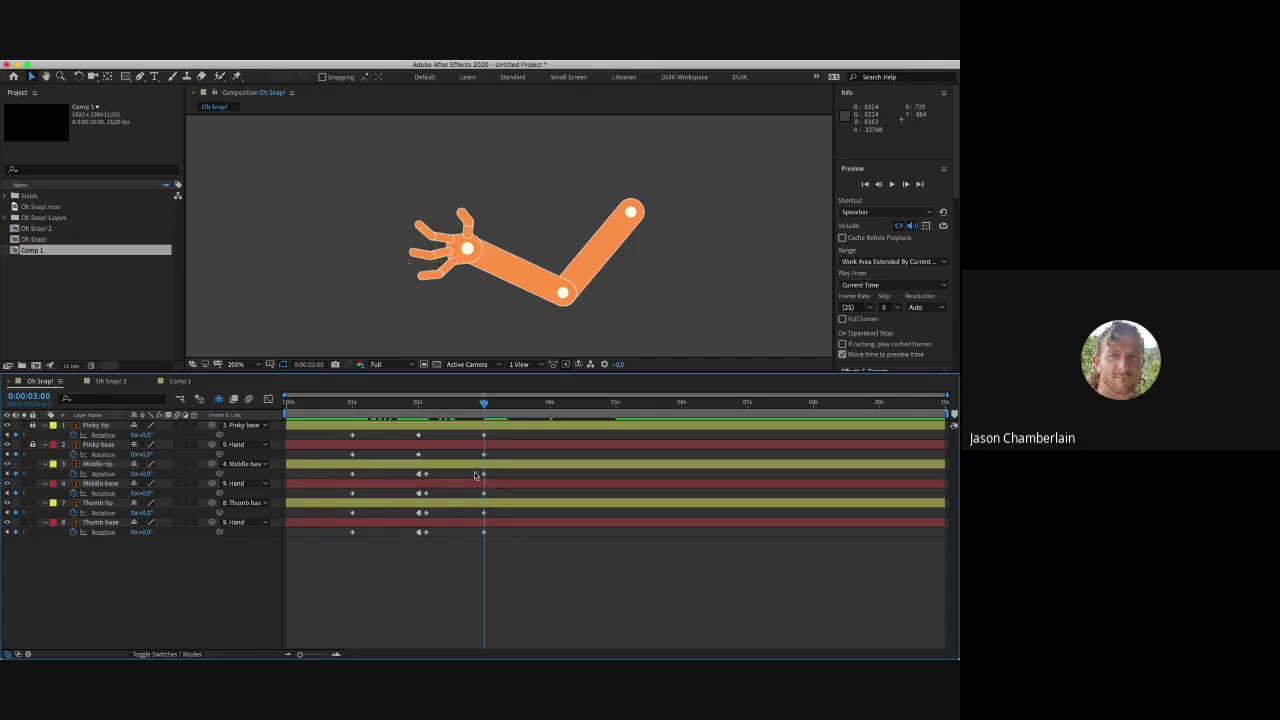
pyautogui.moveTo(475, 475); pyautogui.dragTo(491, 493)
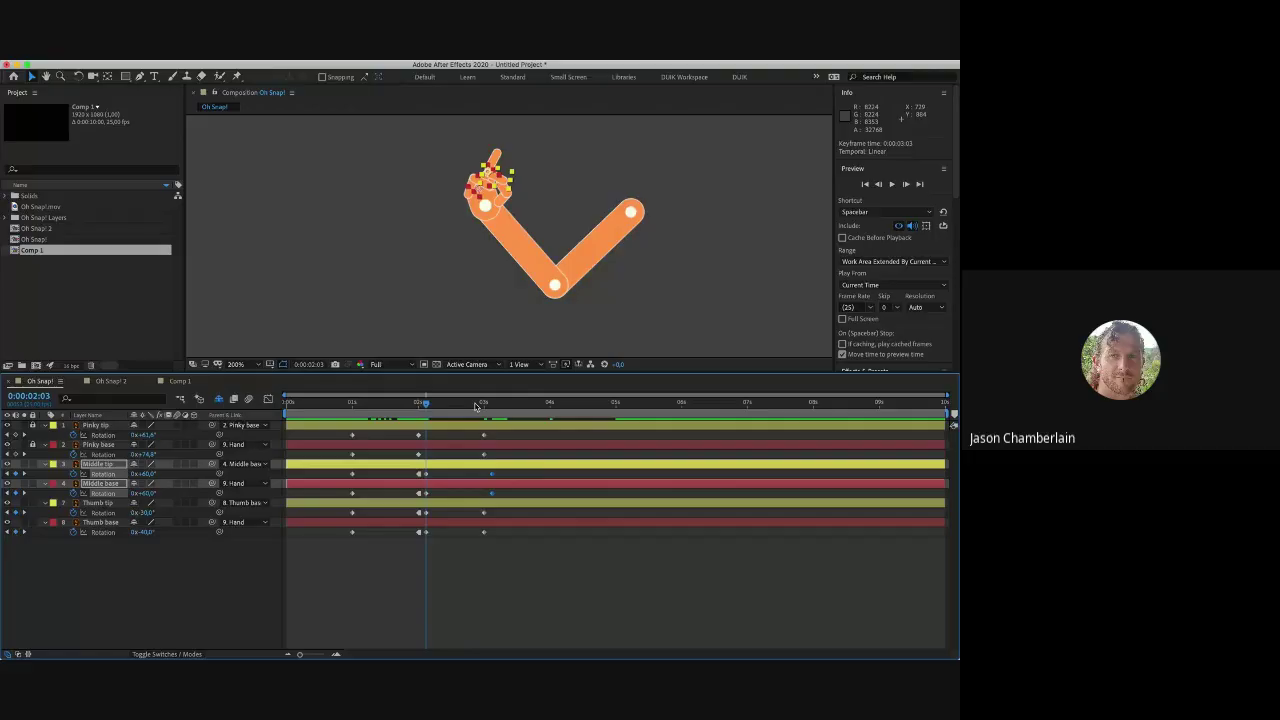
pyautogui.press('k')
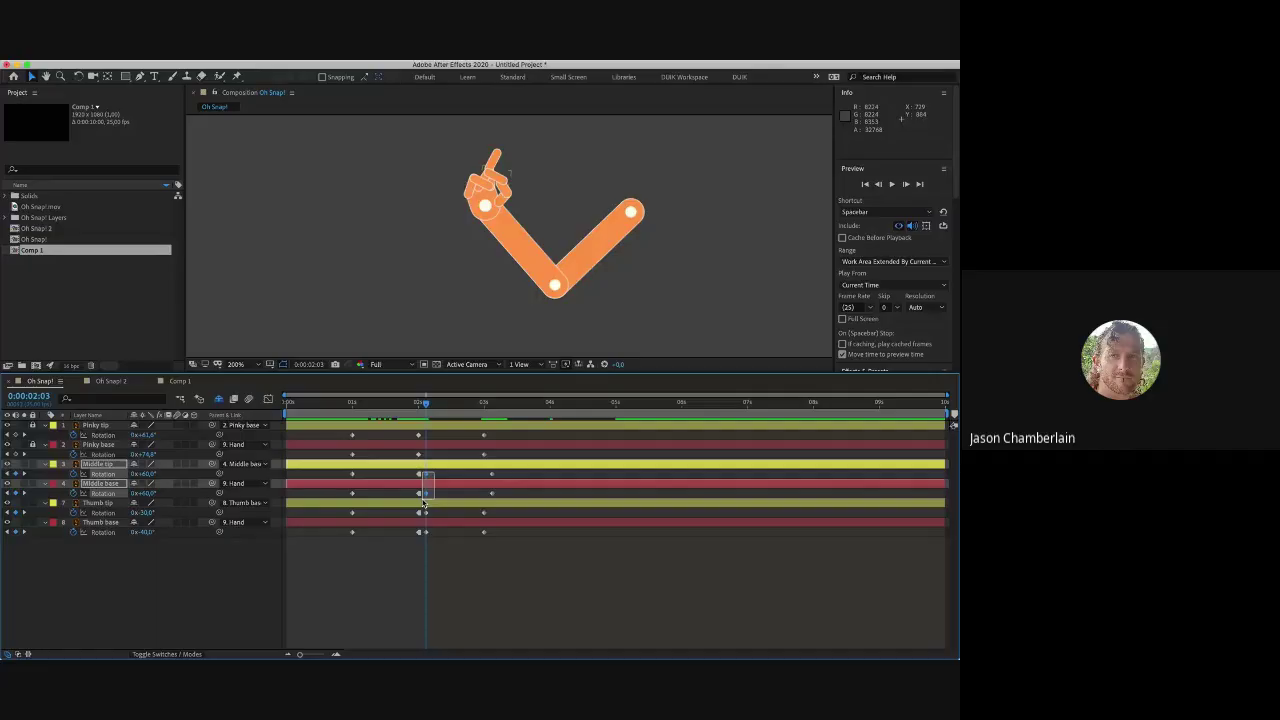
# Step: Shift the Thumb tip and Thumb base curl keyframes later to about 0:00:02:06
pyautogui.moveTo(423, 503); pyautogui.dragTo(424, 500)
pyautogui.moveTo(504, 513); pyautogui.dragTo(426, 545)
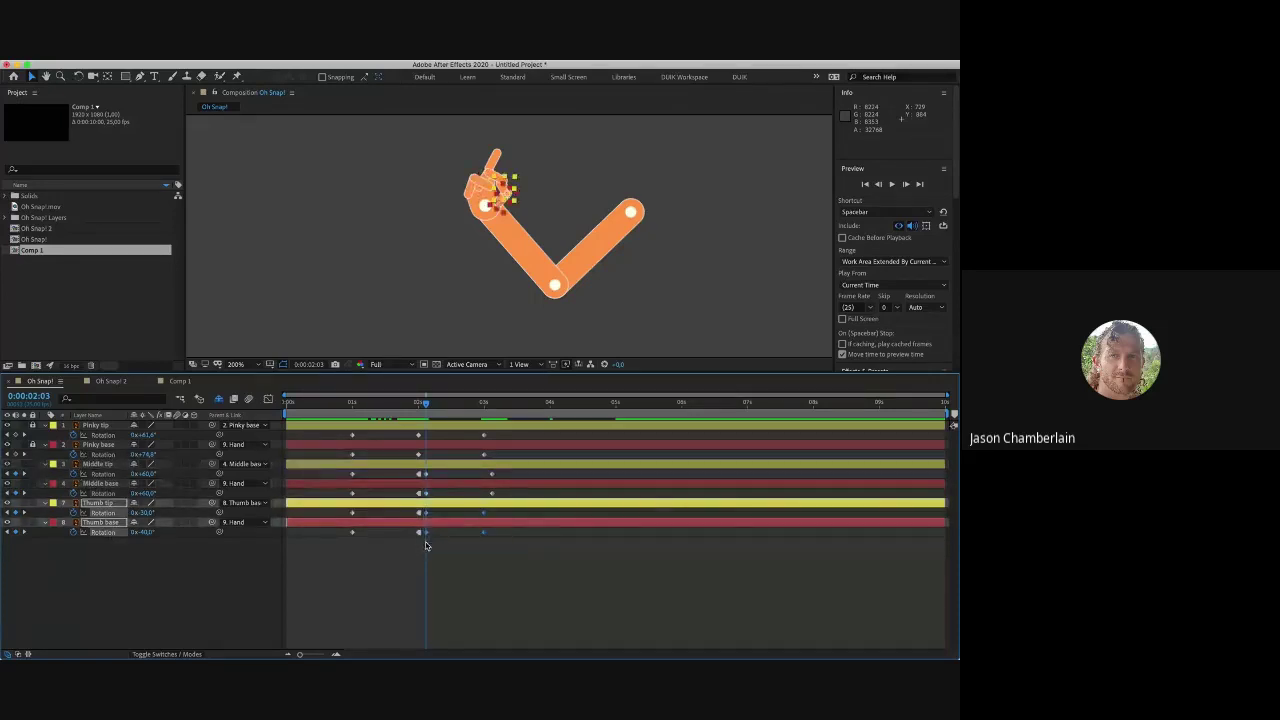
pyautogui.moveTo(427, 515)
pyautogui.press('pagedown')
pyautogui.press('pagedown')
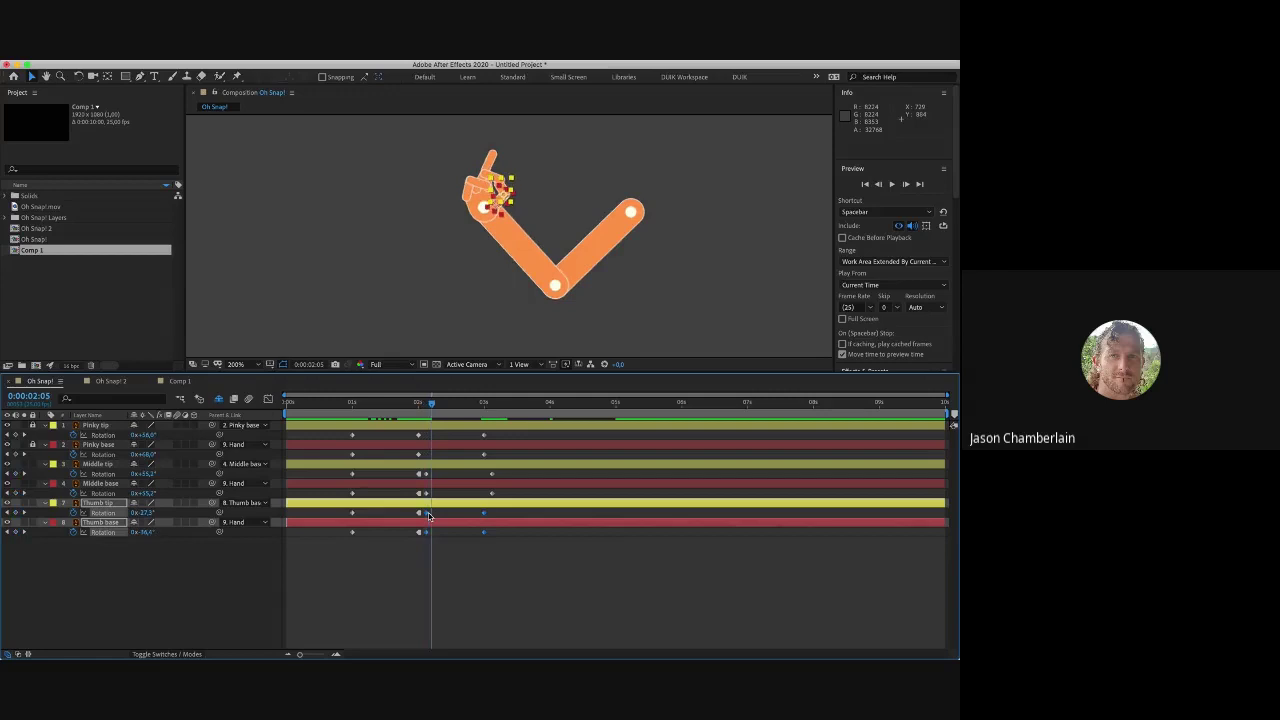
pyautogui.press('pagedown')
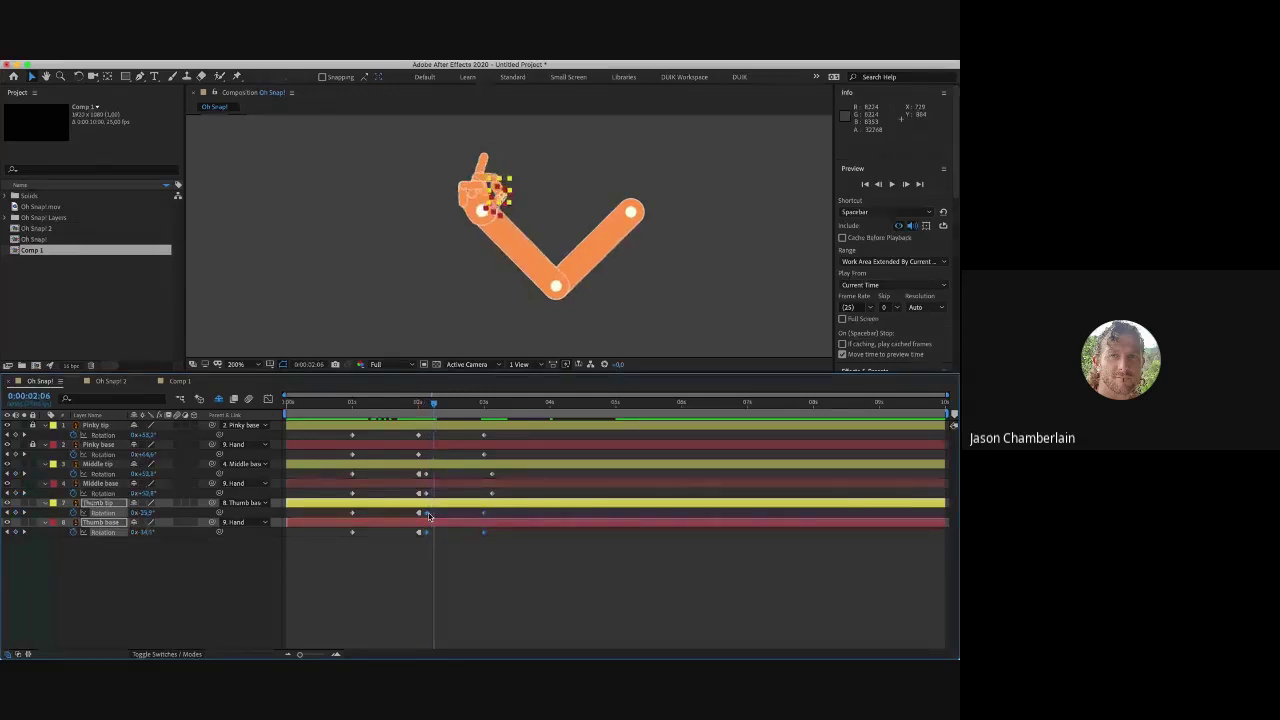
pyautogui.moveTo(502, 512); pyautogui.dragTo(425, 541)
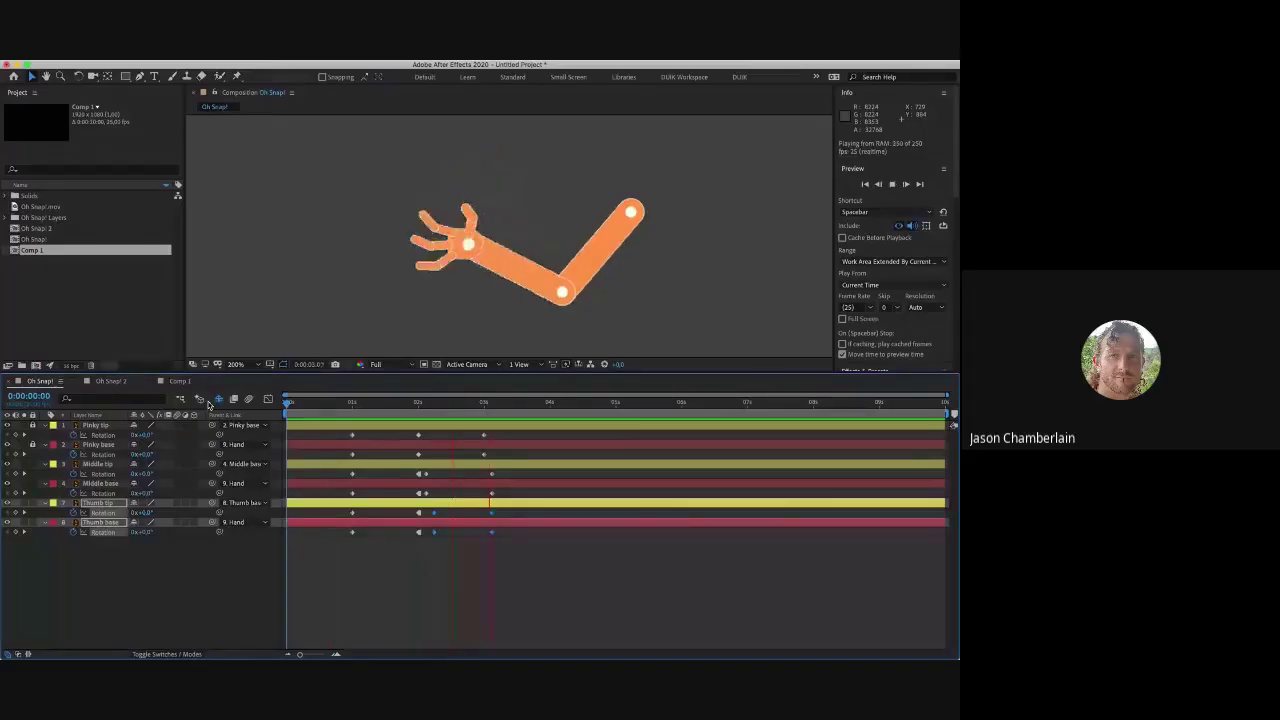
pyautogui.click(421, 401)
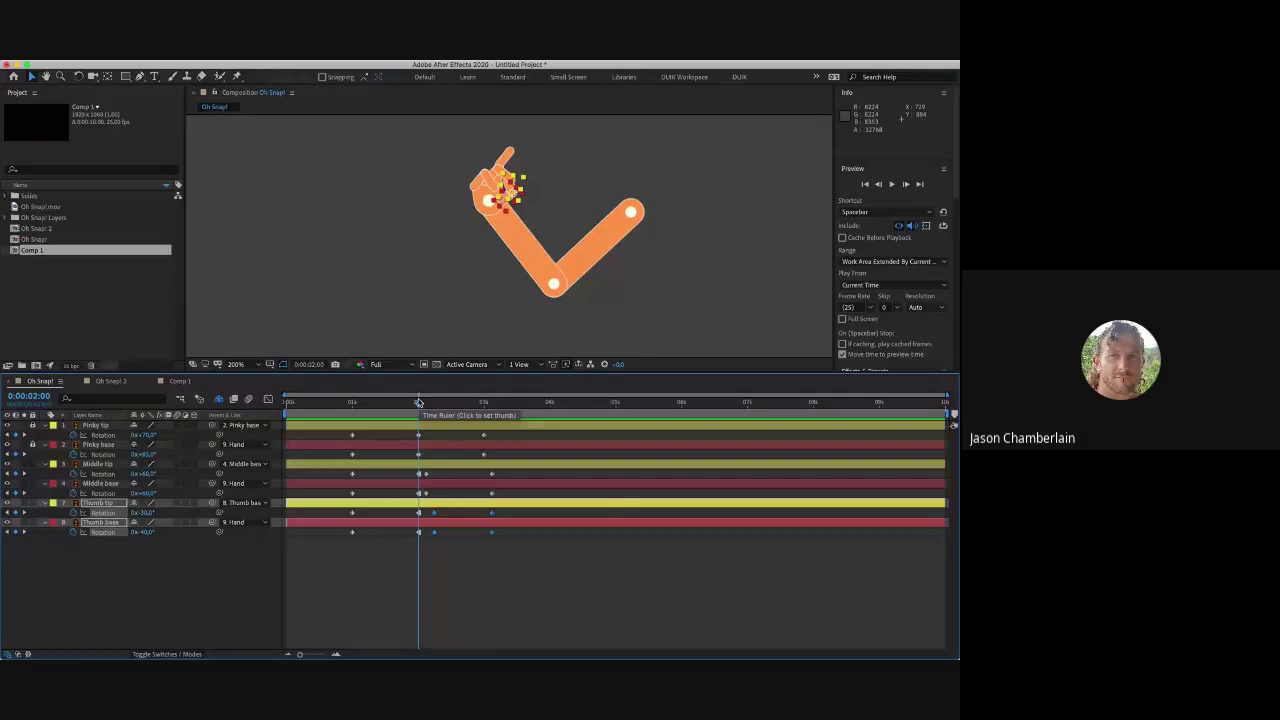
pyautogui.moveTo(418, 402); pyautogui.dragTo(492, 403)
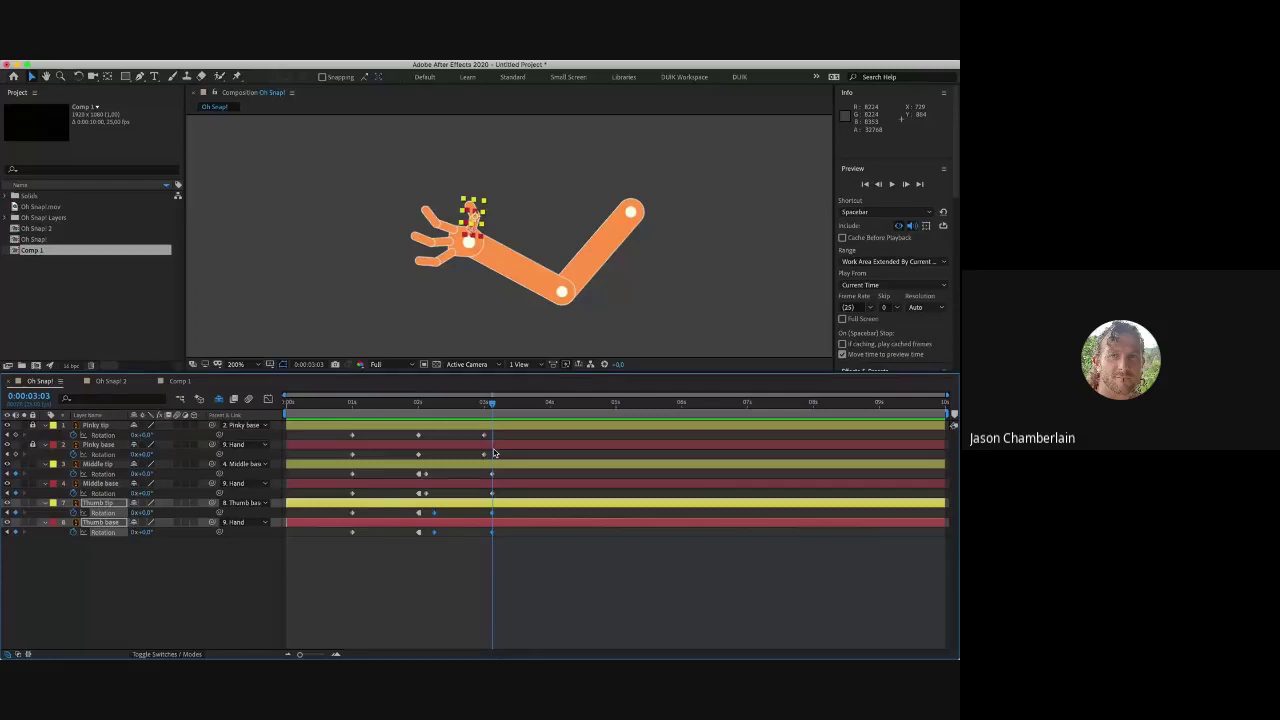
pyautogui.click(507, 516)
pyautogui.click(489, 521)
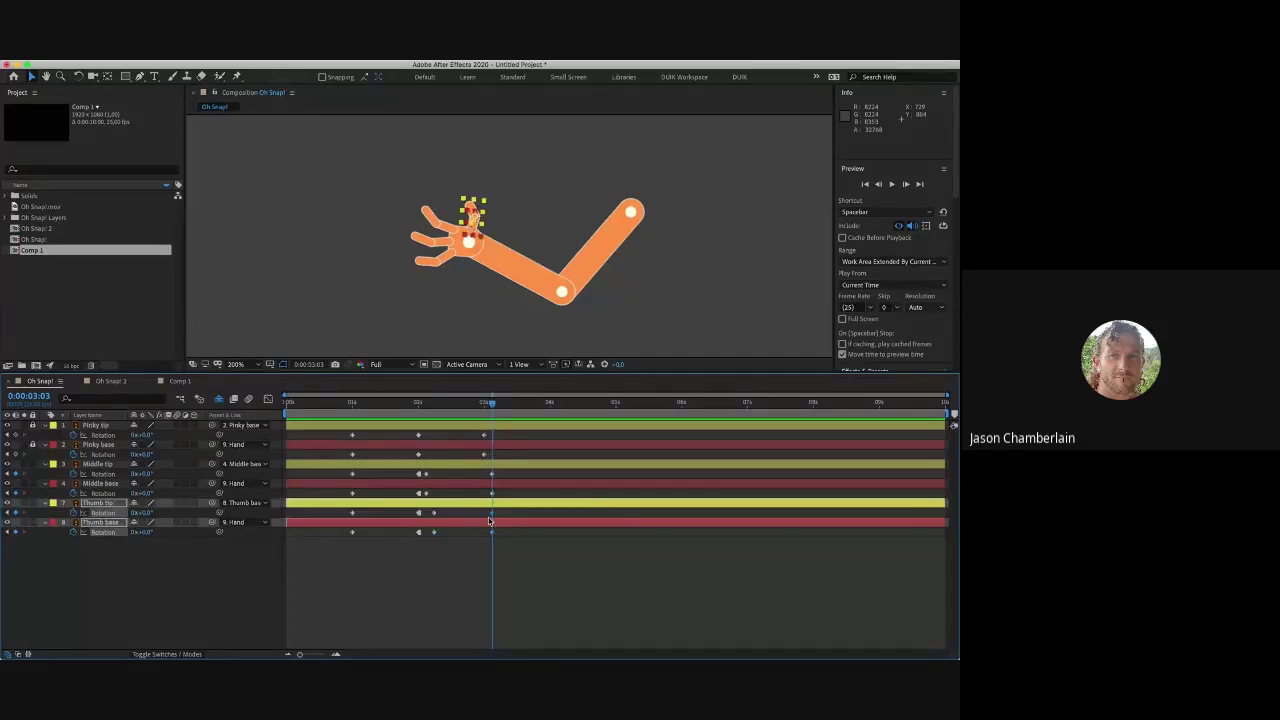
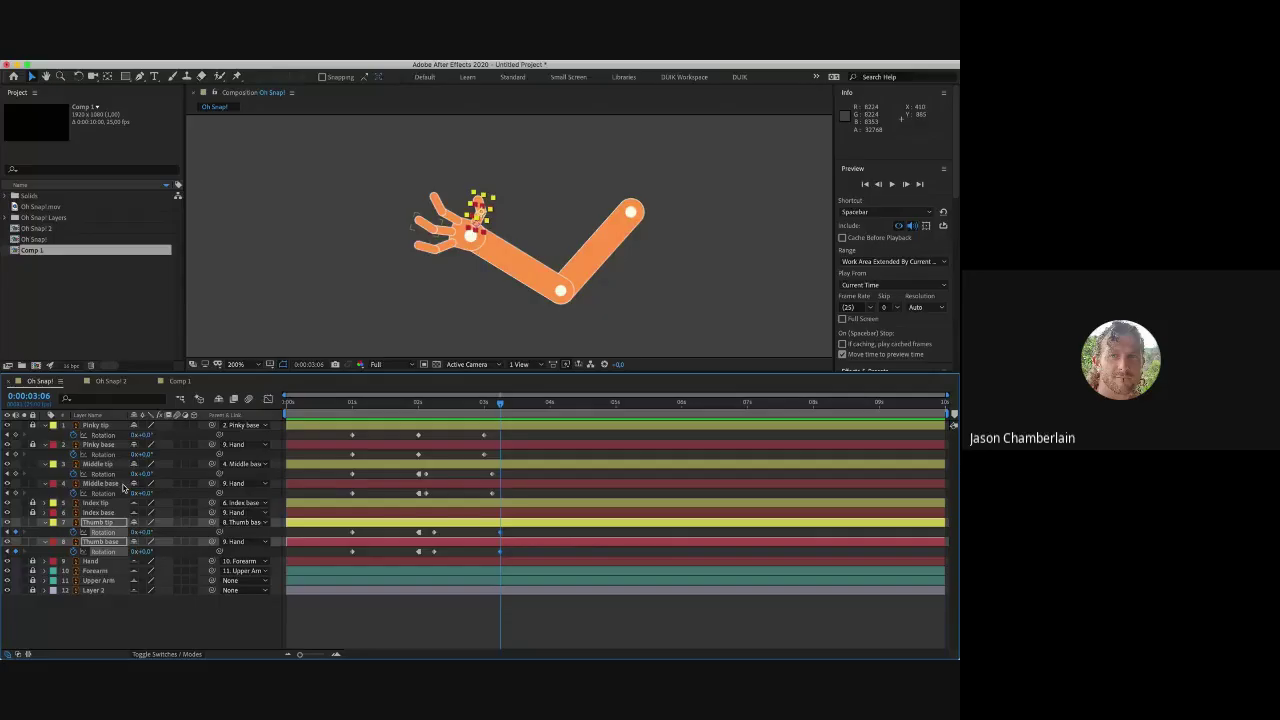
# Step: Lock the Index tip and Index base layers
pyautogui.click(99, 580)
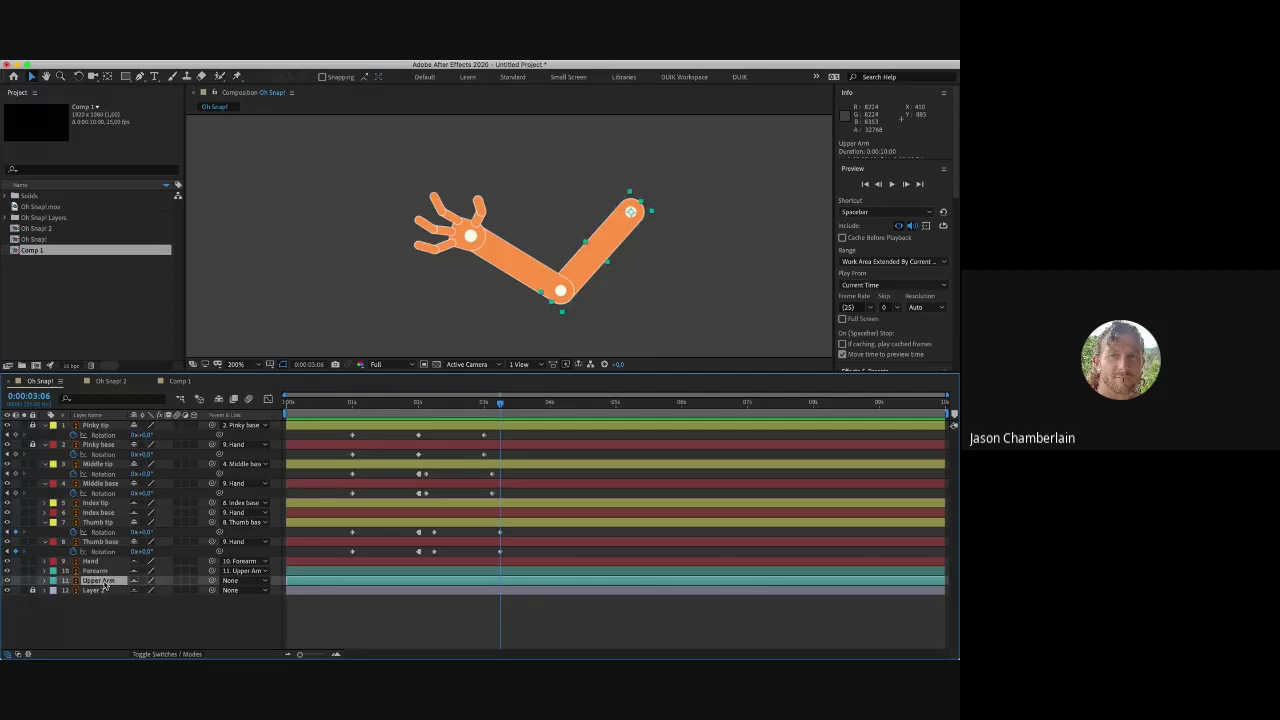
pyautogui.hotkey('ctrl', 'a')
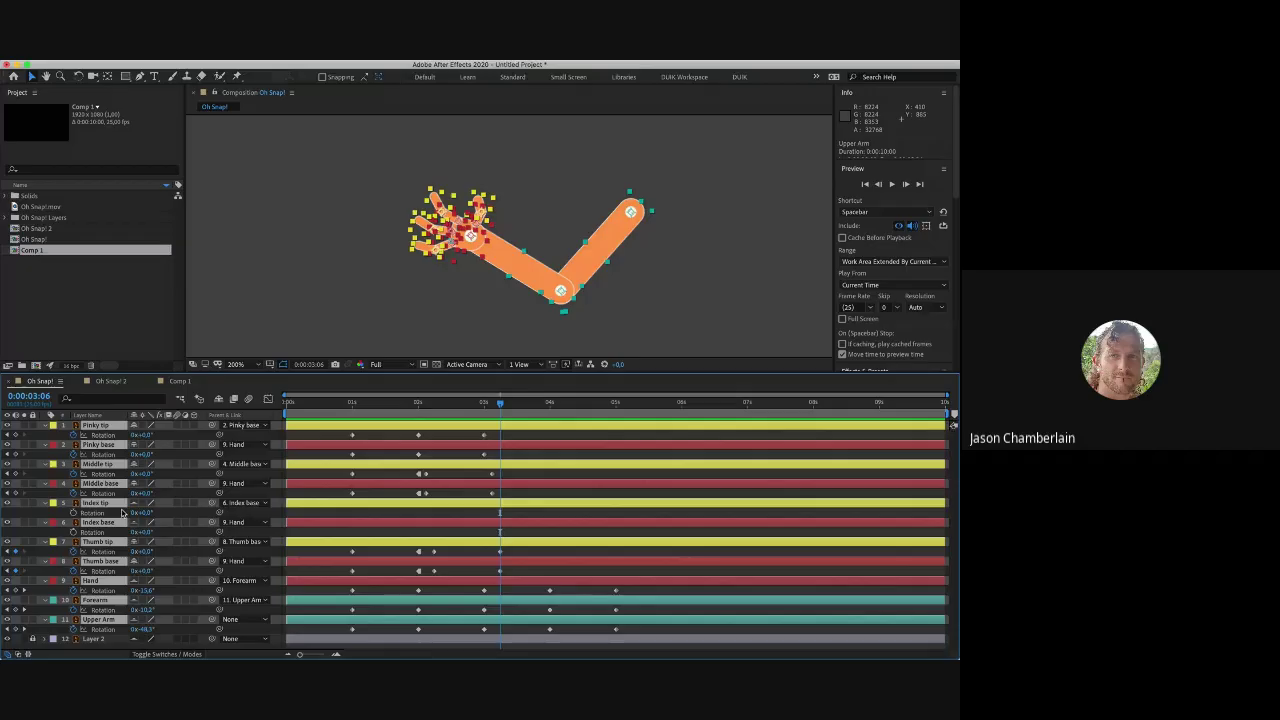
pyautogui.click(110, 503)
pyautogui.keyDown('shift'); pyautogui.click(100, 522); pyautogui.keyUp('shift')
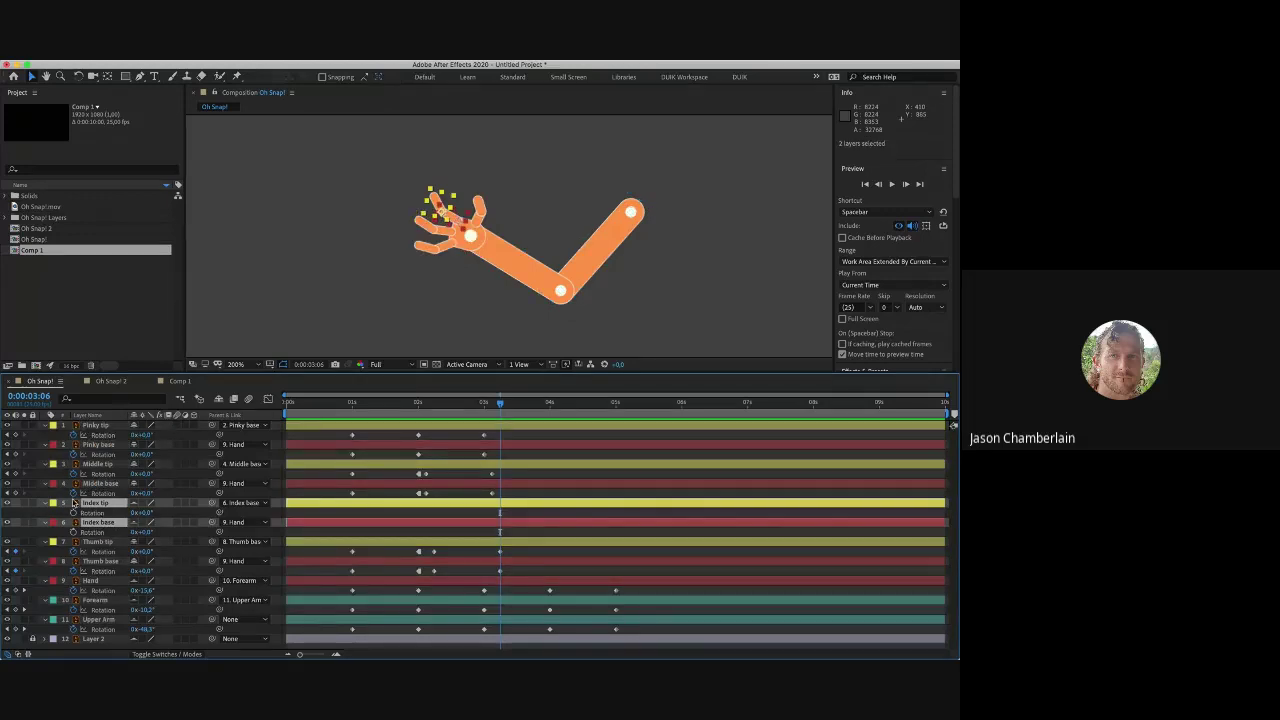
pyautogui.hotkey('ctrl', 'l')
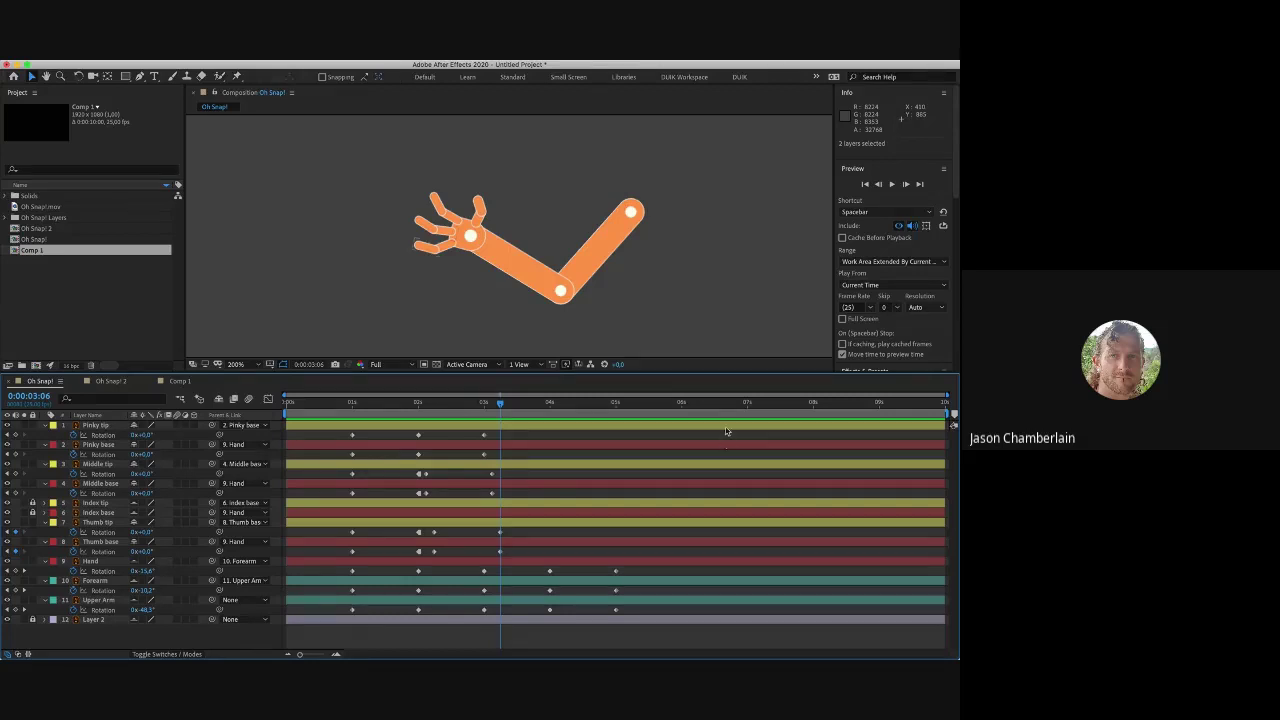
# Step: Select the rotation keyframes across the rig layers and preview the arm animation
pyautogui.moveTo(730, 432); pyautogui.dragTo(296, 633)
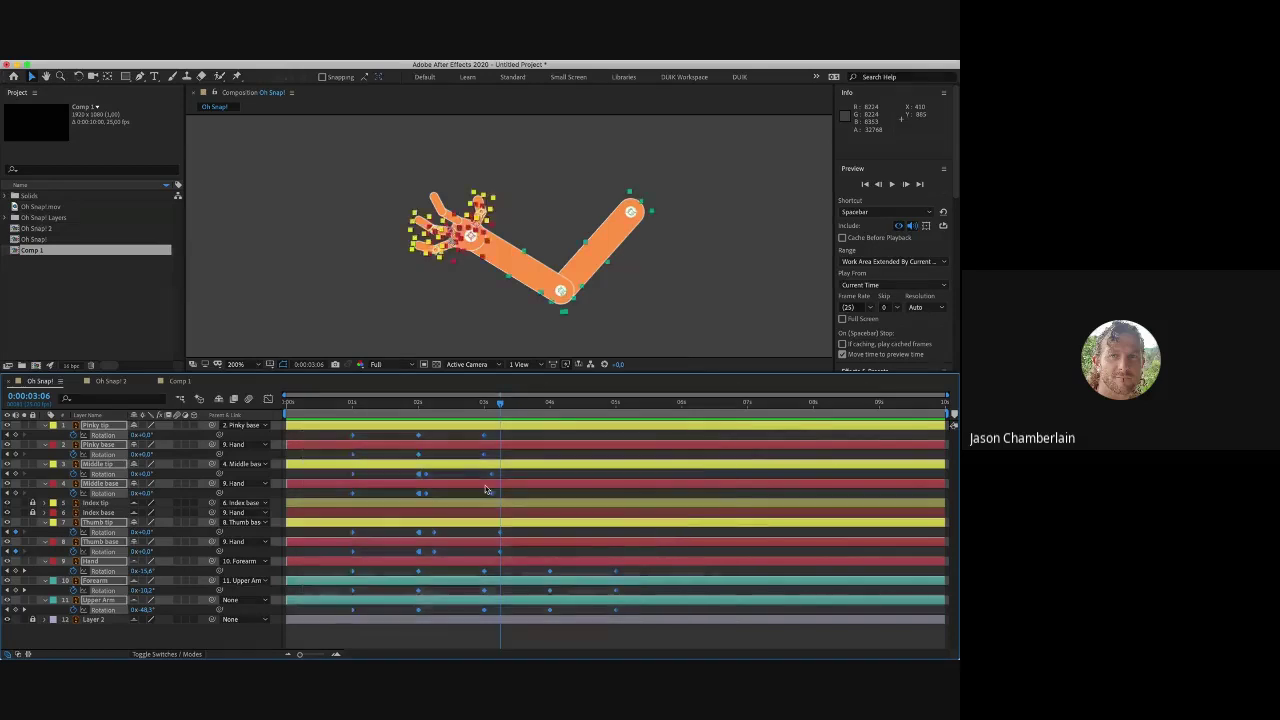
pyautogui.moveTo(411, 474); pyautogui.dragTo(426, 566)
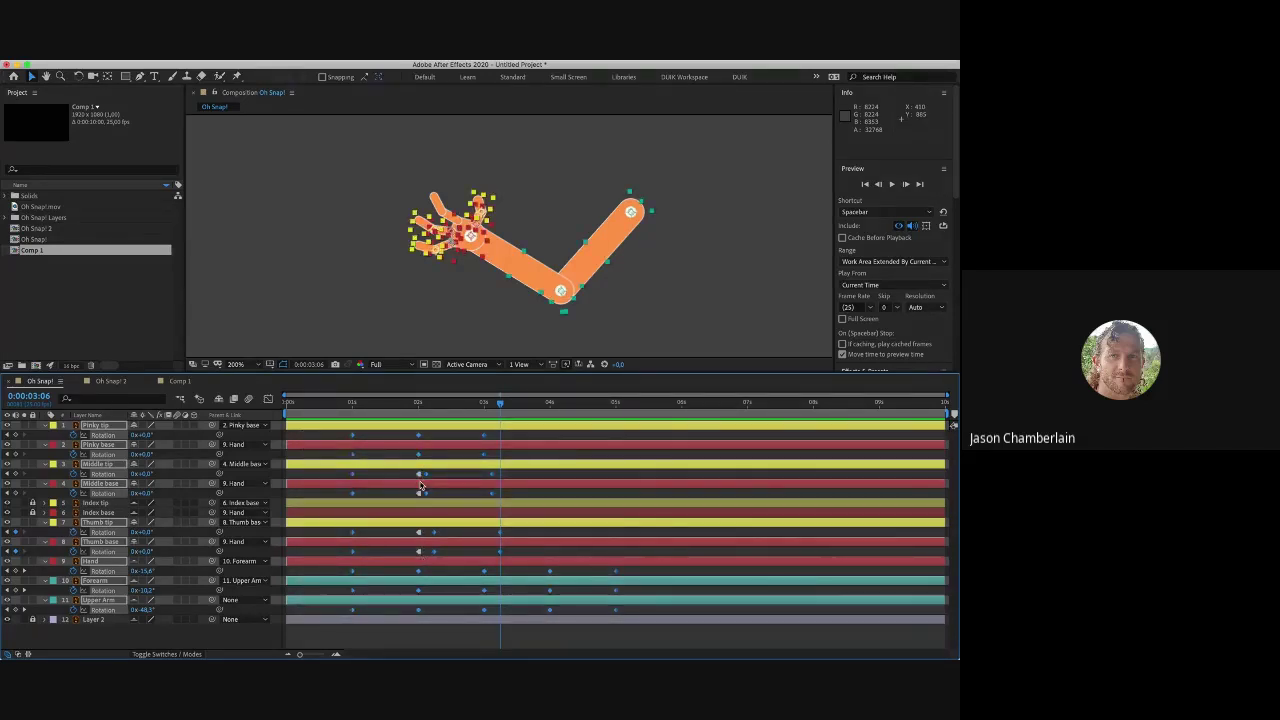
pyautogui.moveTo(419, 481)
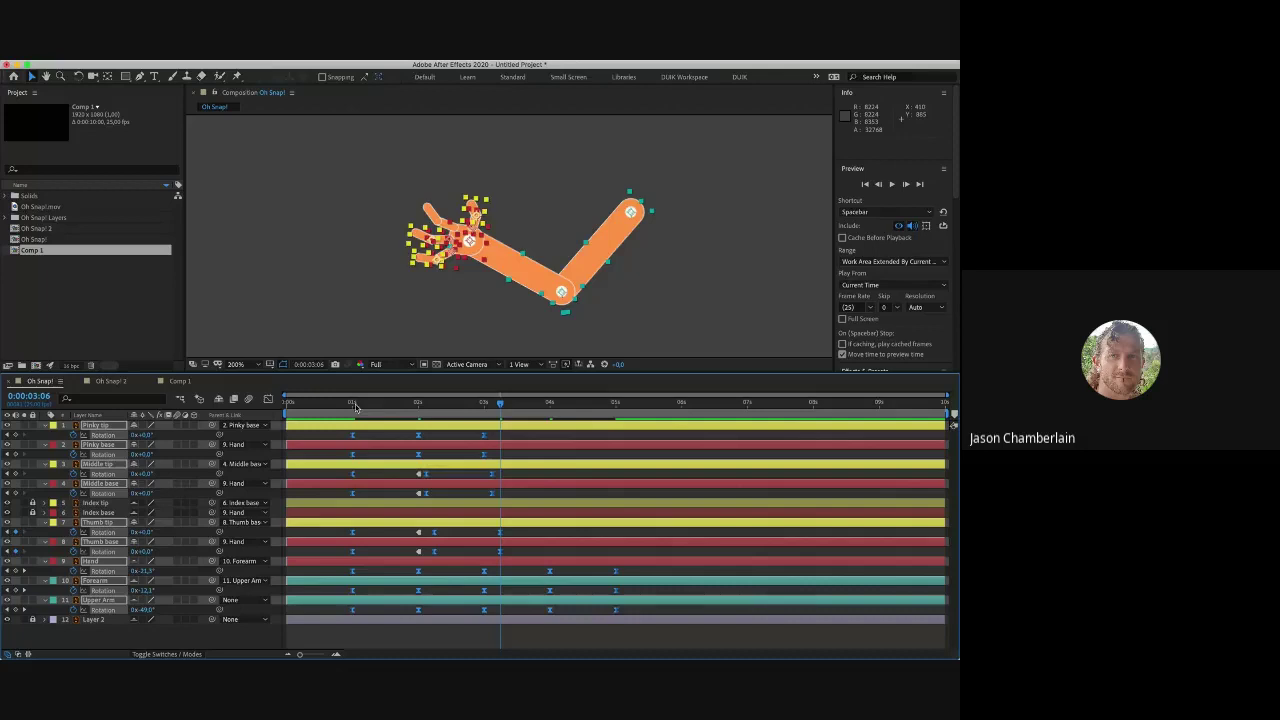
pyautogui.press('space')
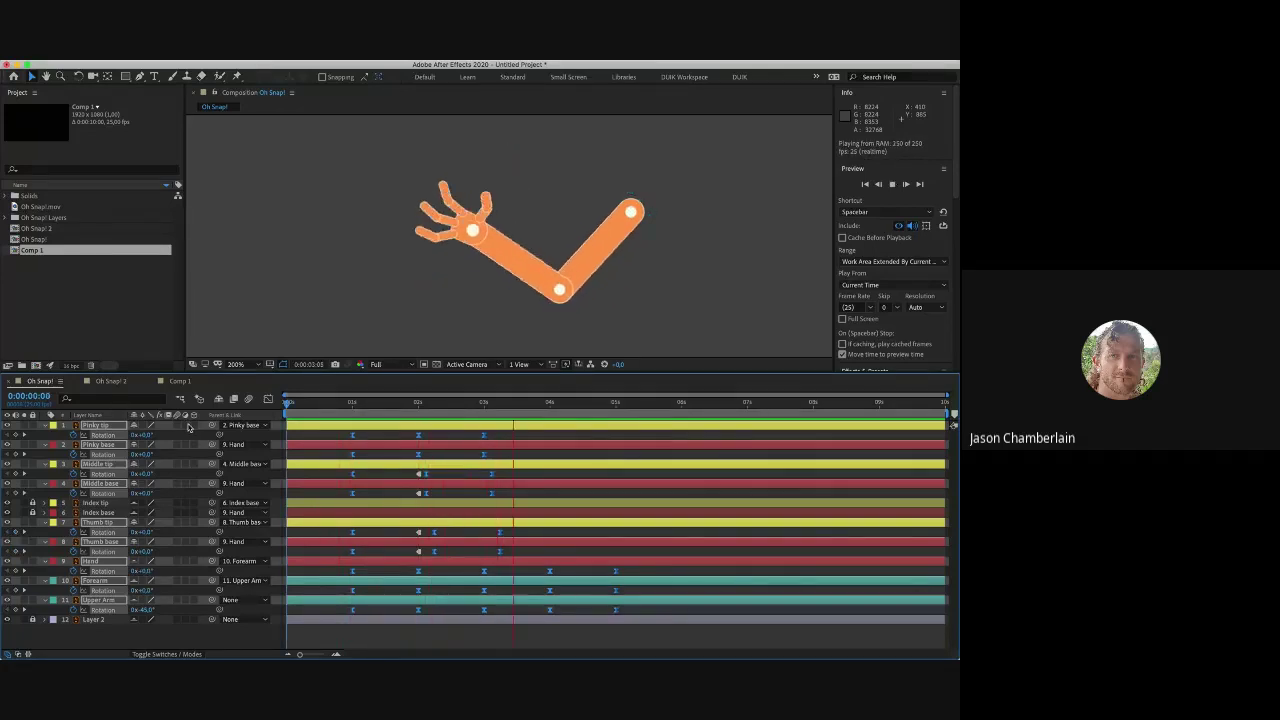
# Step: Slide all arm and finger rotation keyframes left so the first ones sit at 0:00:00:00
pyautogui.press('space')
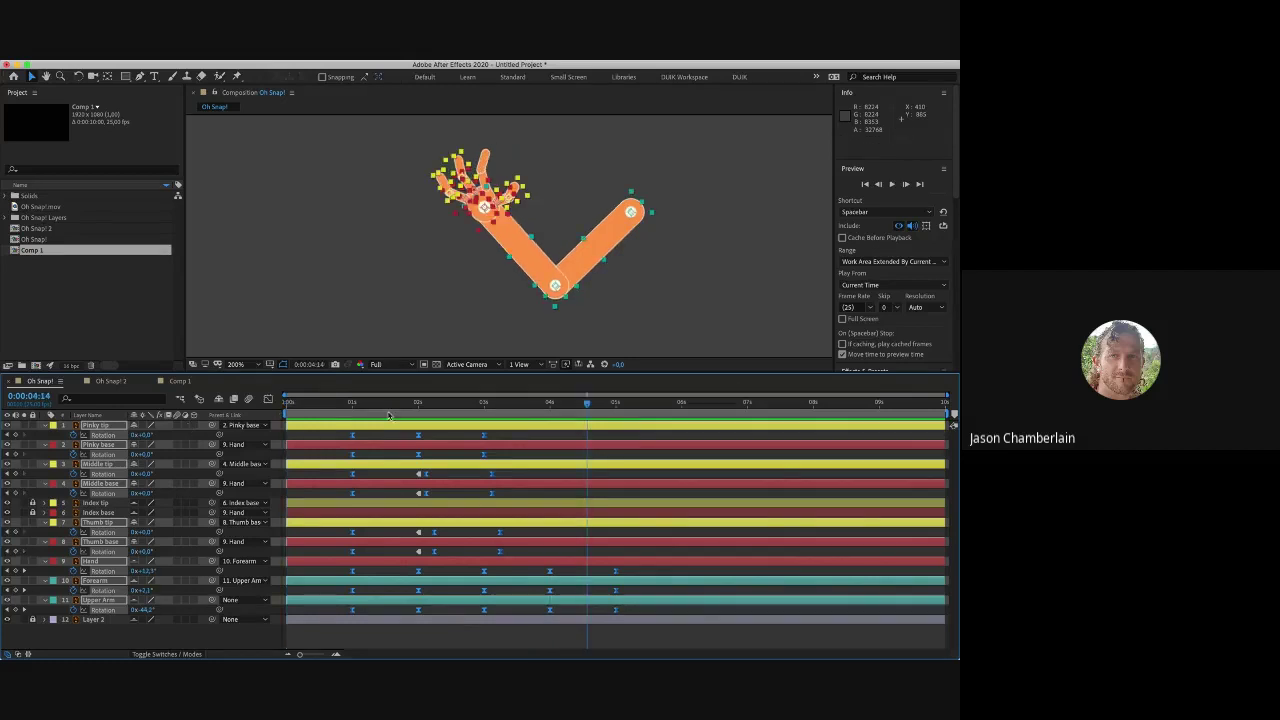
pyautogui.click(352, 403)
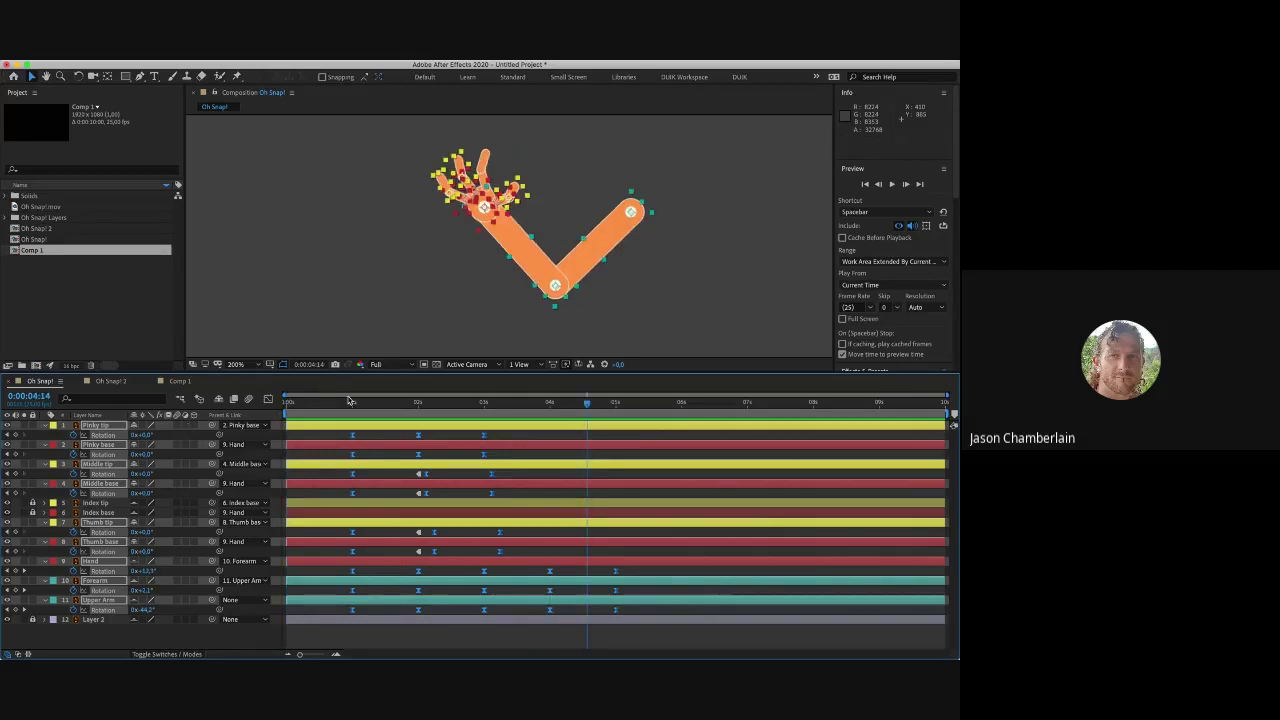
pyautogui.click(390, 641)
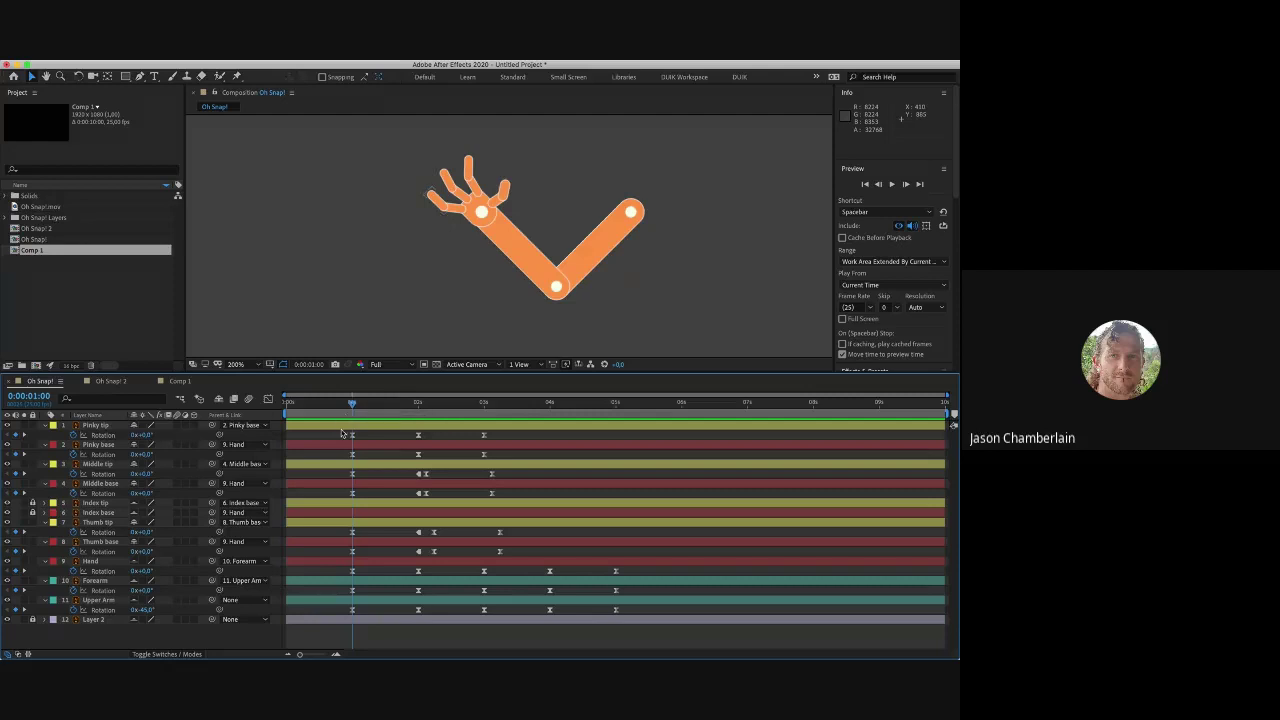
pyautogui.moveTo(330, 431); pyautogui.dragTo(708, 650)
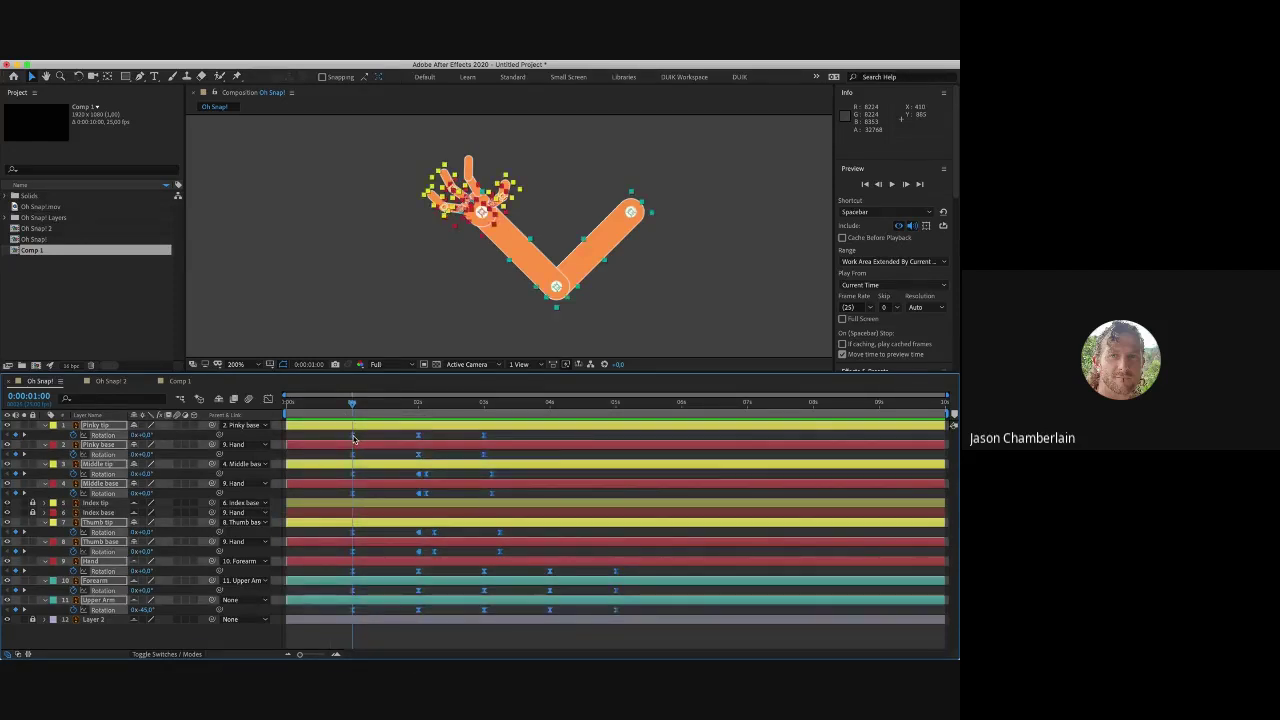
pyautogui.moveTo(355, 438); pyautogui.dragTo(287, 452)
pyautogui.click(290, 404)
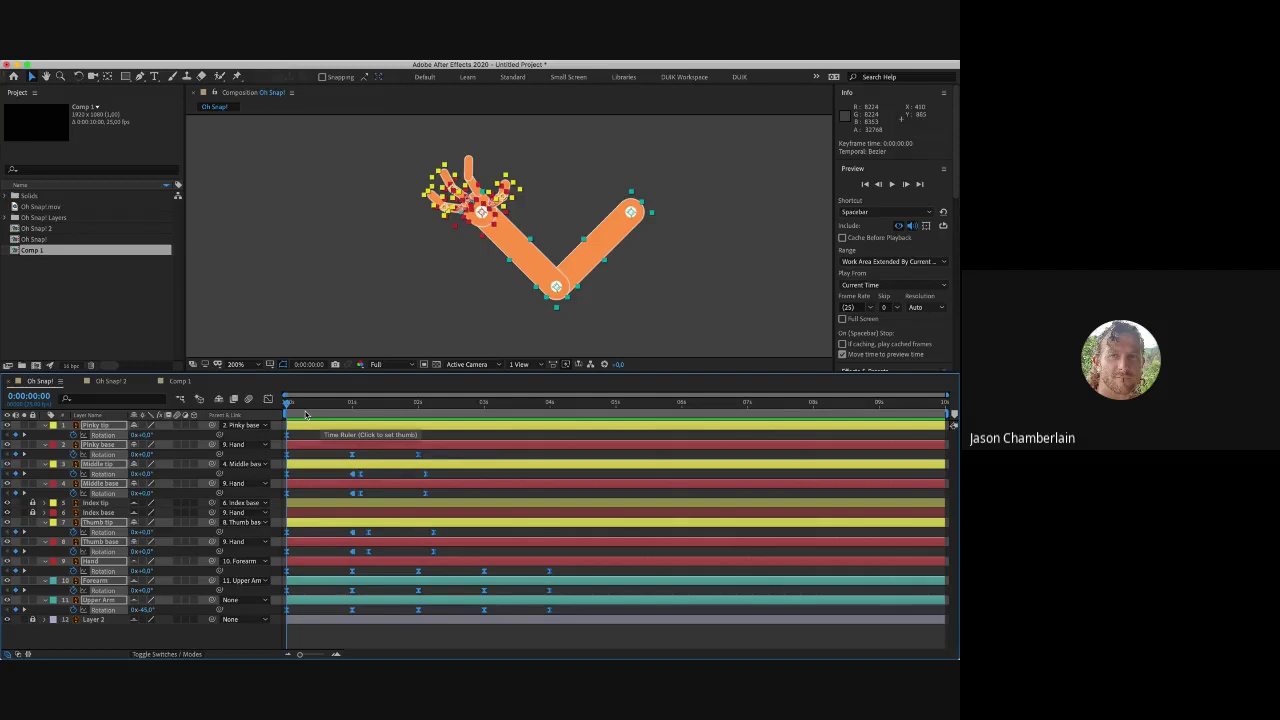
pyautogui.moveTo(306, 415); pyautogui.dragTo(289, 403)
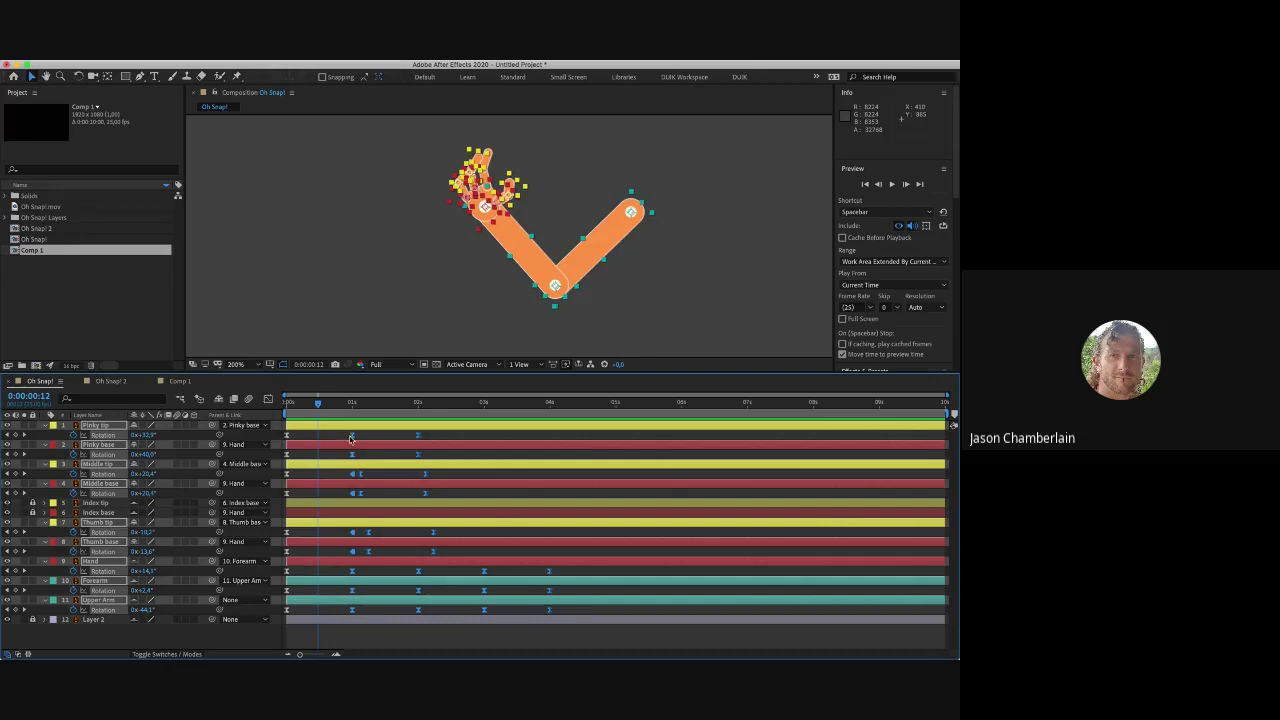
# Step: Pull the second keyframe column in to 12 frames and preview the faster snap
pyautogui.moveTo(351, 435); pyautogui.dragTo(318, 432)
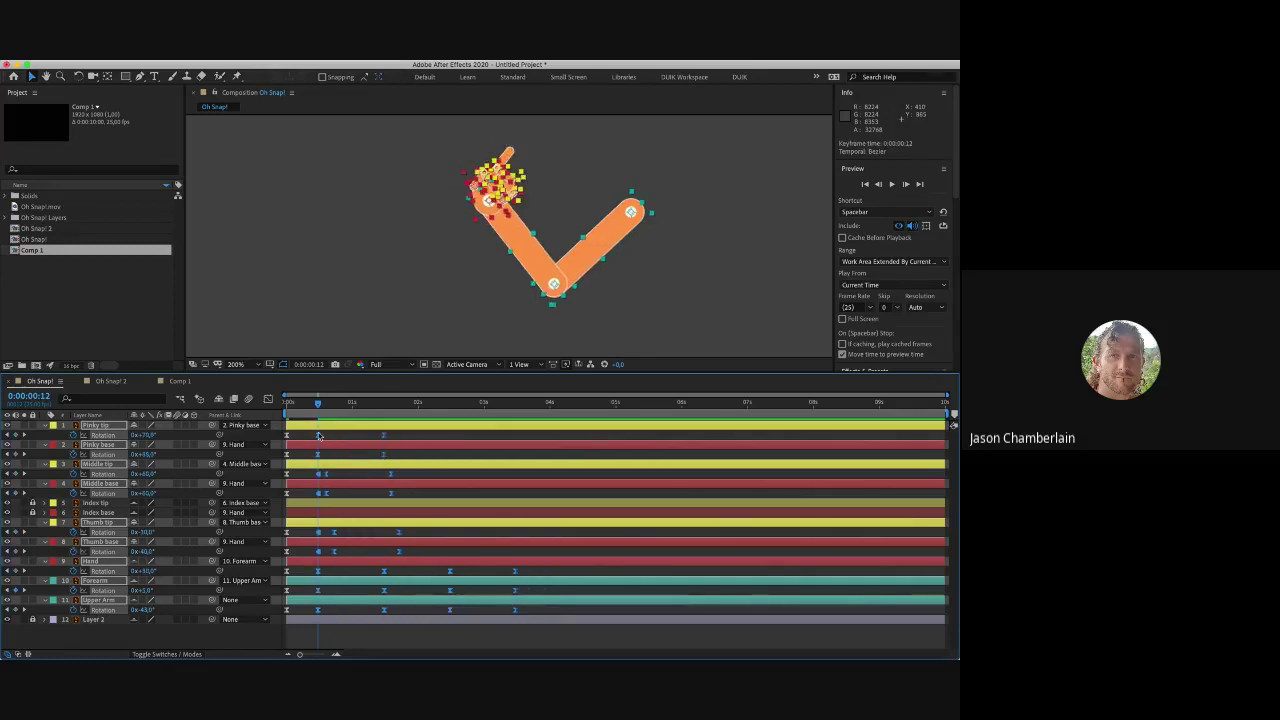
pyautogui.press('Home')
pyautogui.press('space')
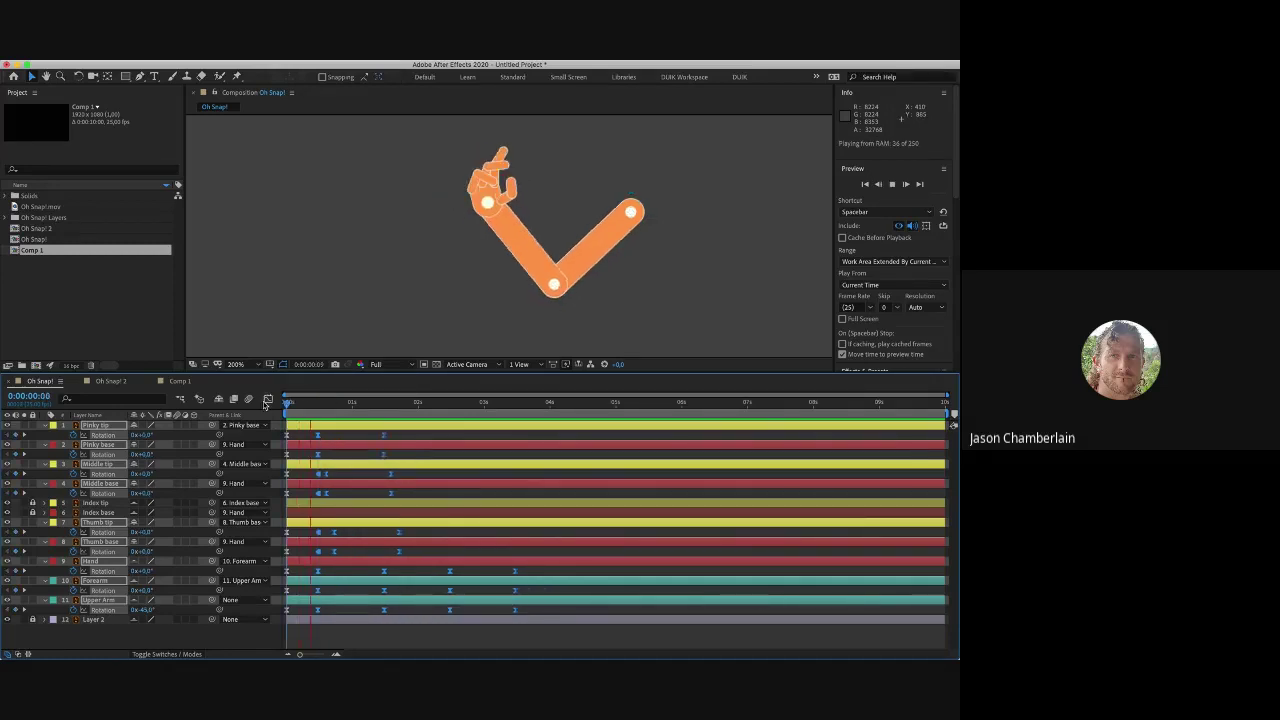
pyautogui.press('space')
pyautogui.click(287, 405)
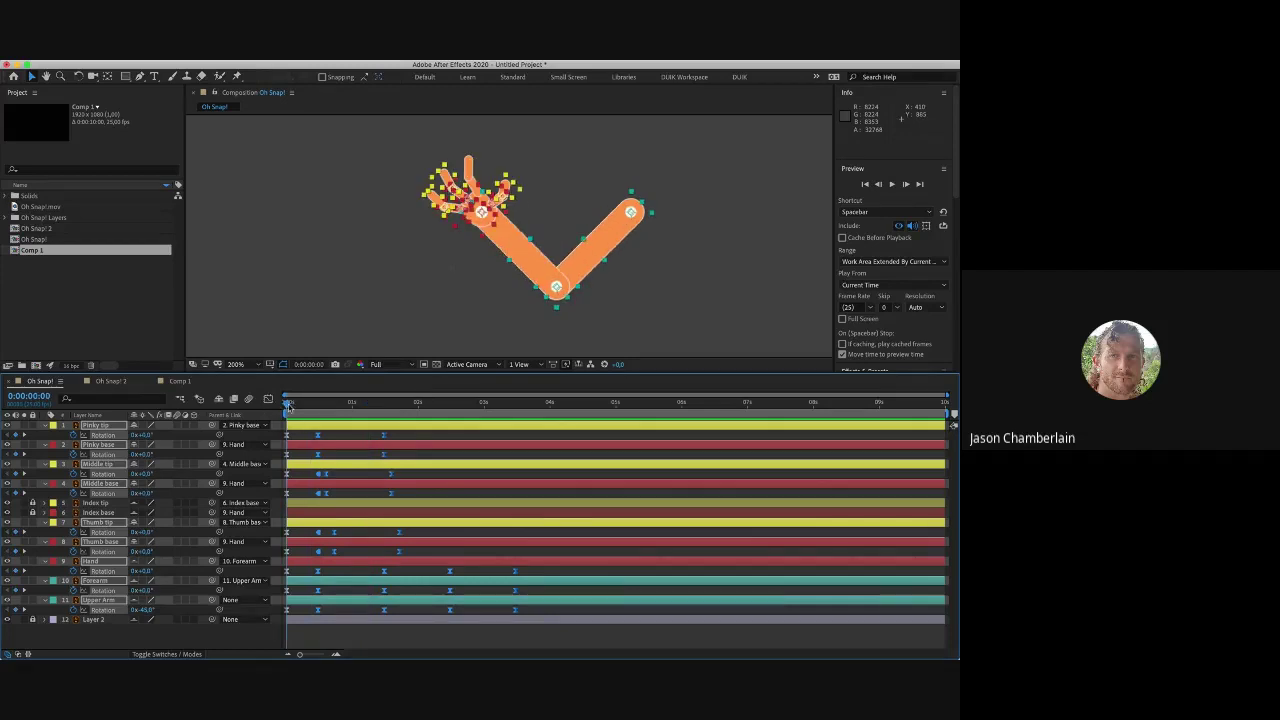
pyautogui.moveTo(287, 405); pyautogui.dragTo(321, 411)
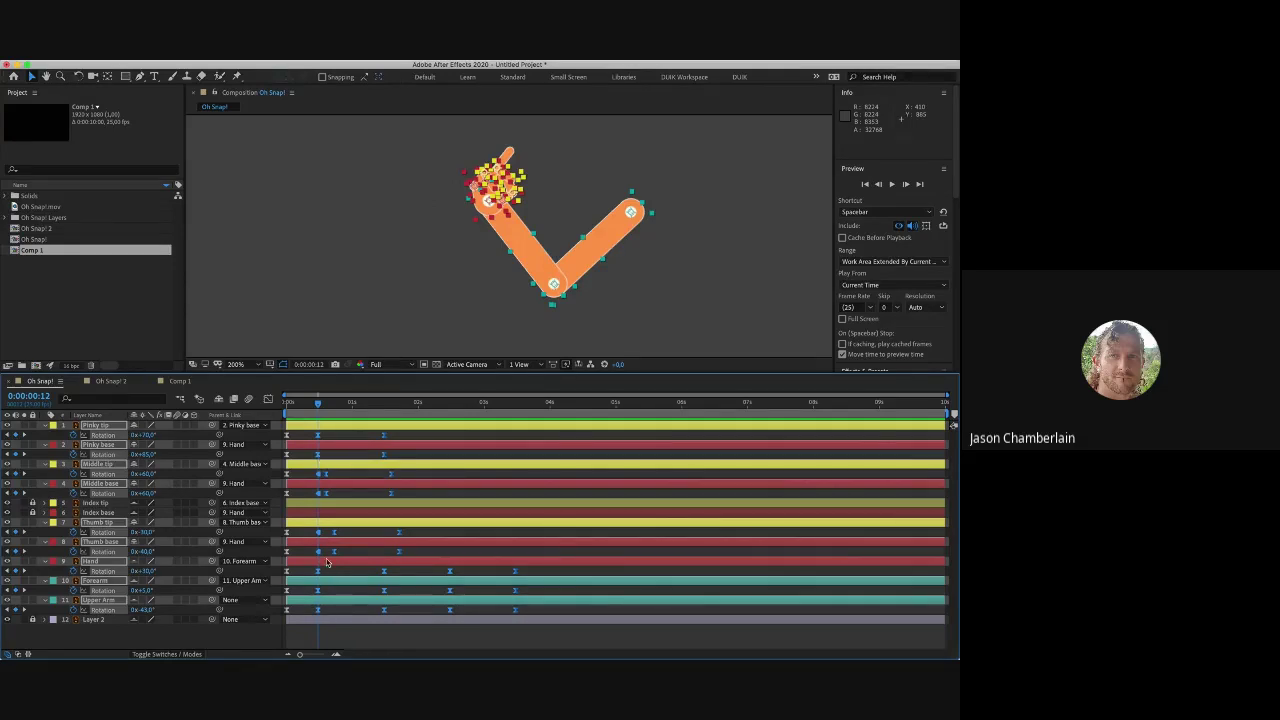
# Step: Select the keyframes after 12 frames, including the Middle and Thumb tip and base rotation keys
pyautogui.moveTo(298, 645); pyautogui.dragTo(334, 596)
pyautogui.click(283, 403)
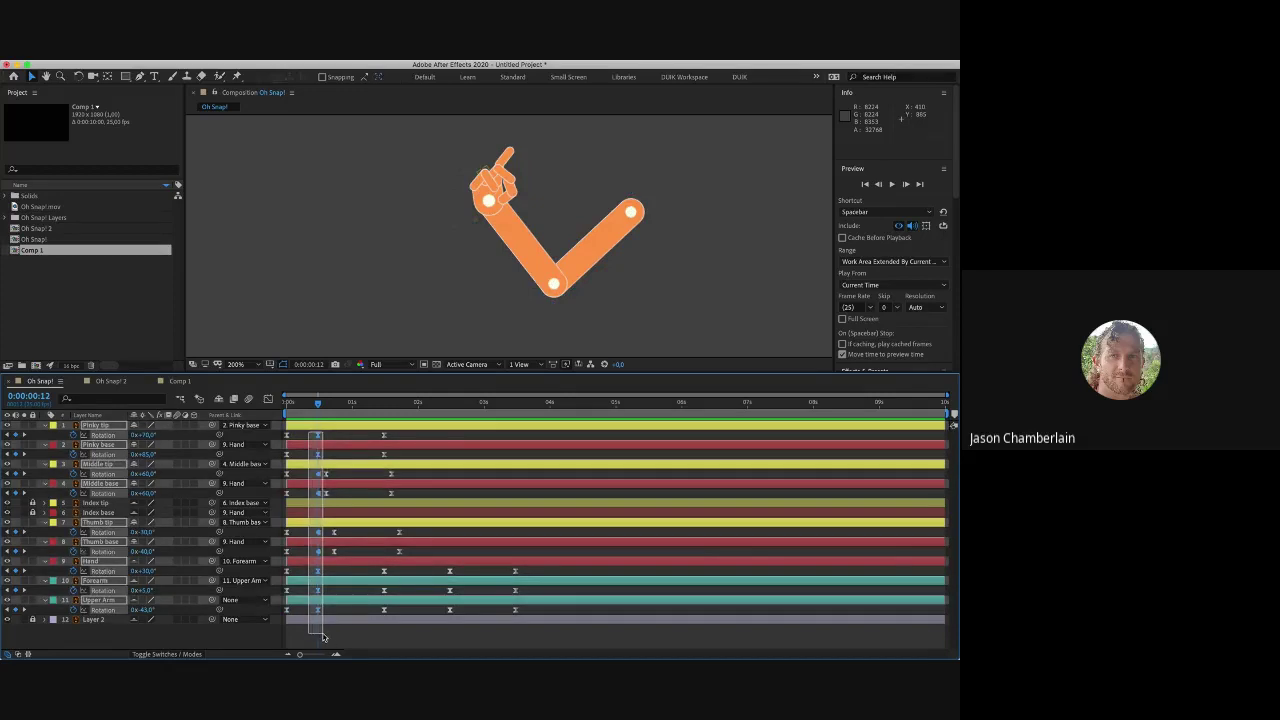
pyautogui.click(328, 434)
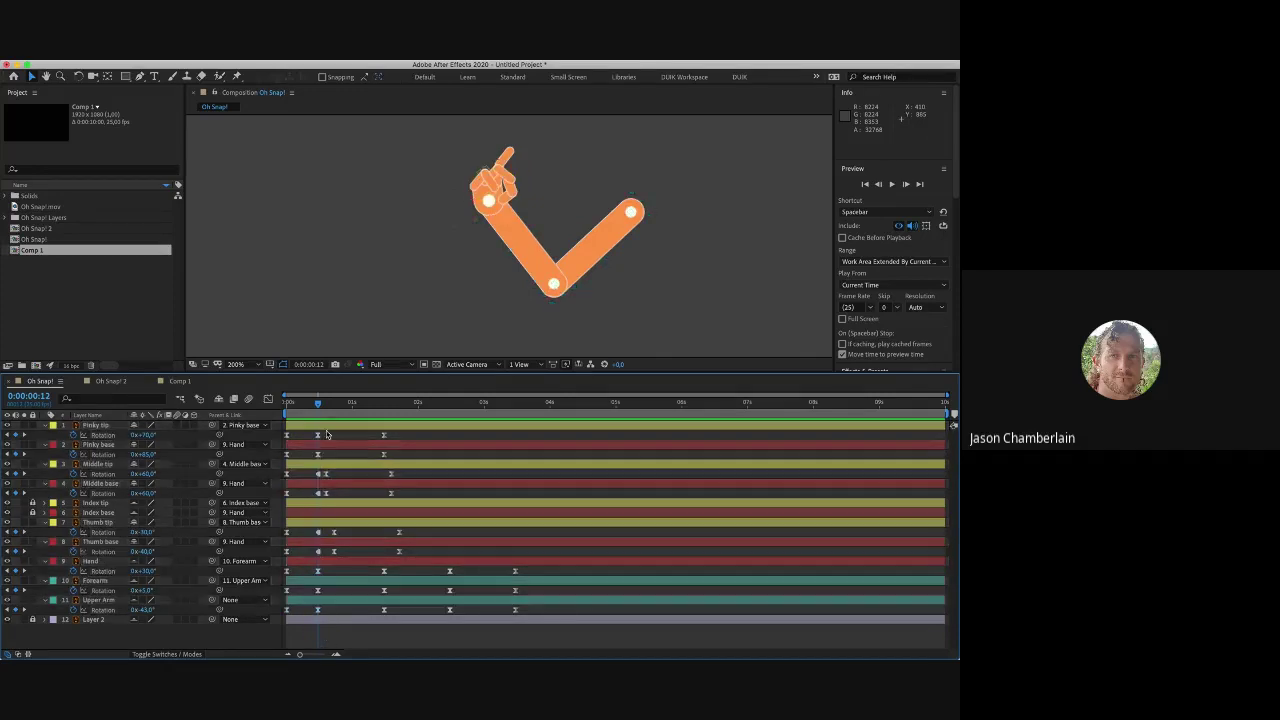
pyautogui.moveTo(366, 431); pyautogui.dragTo(561, 626)
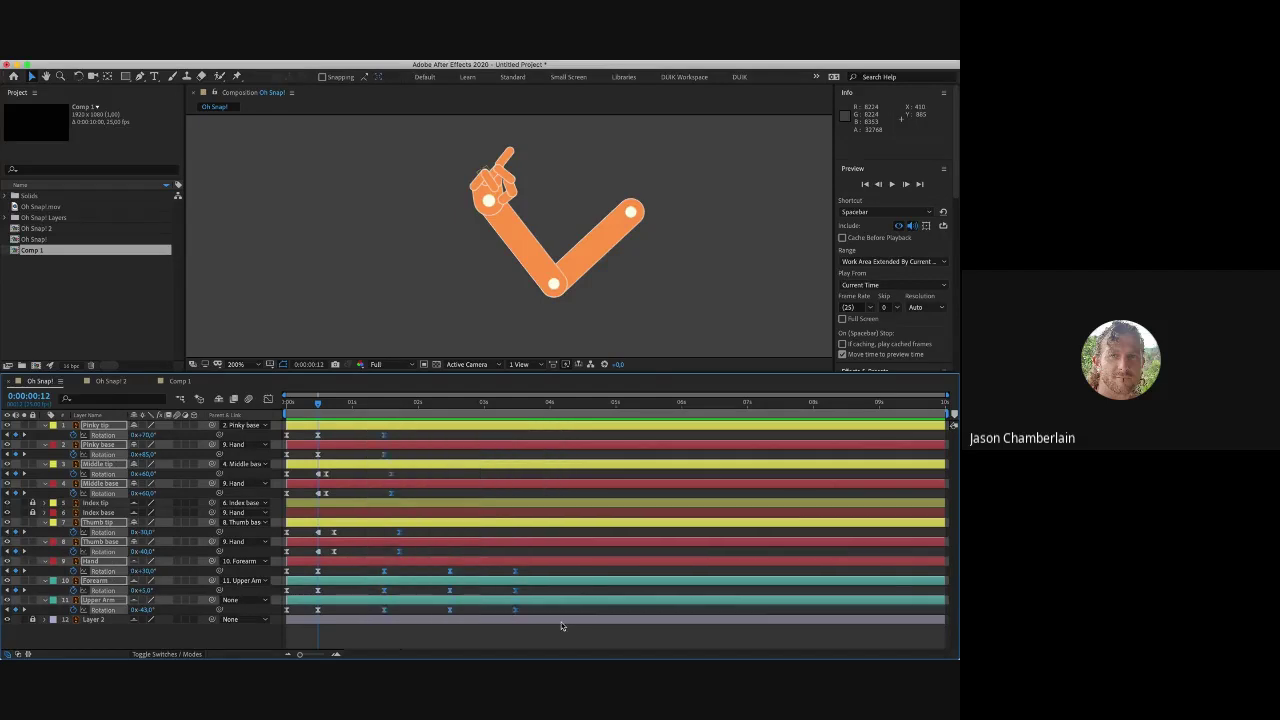
pyautogui.click(327, 475)
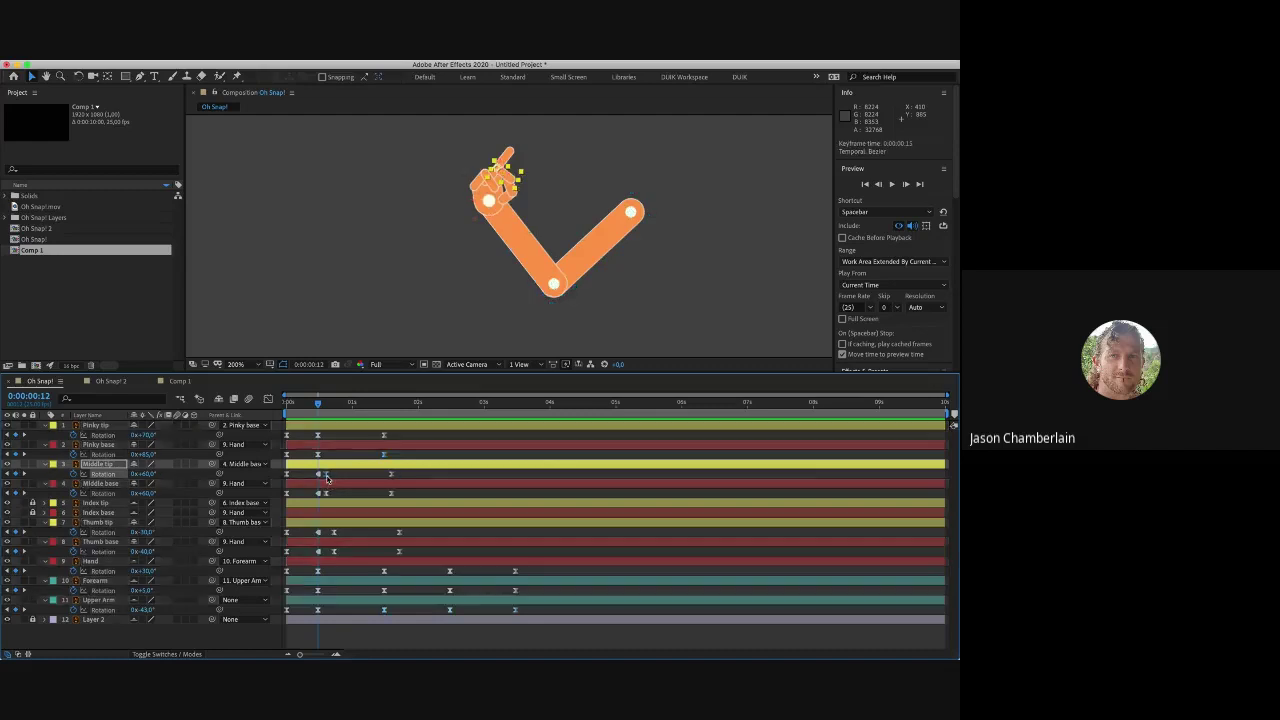
pyautogui.click(326, 494)
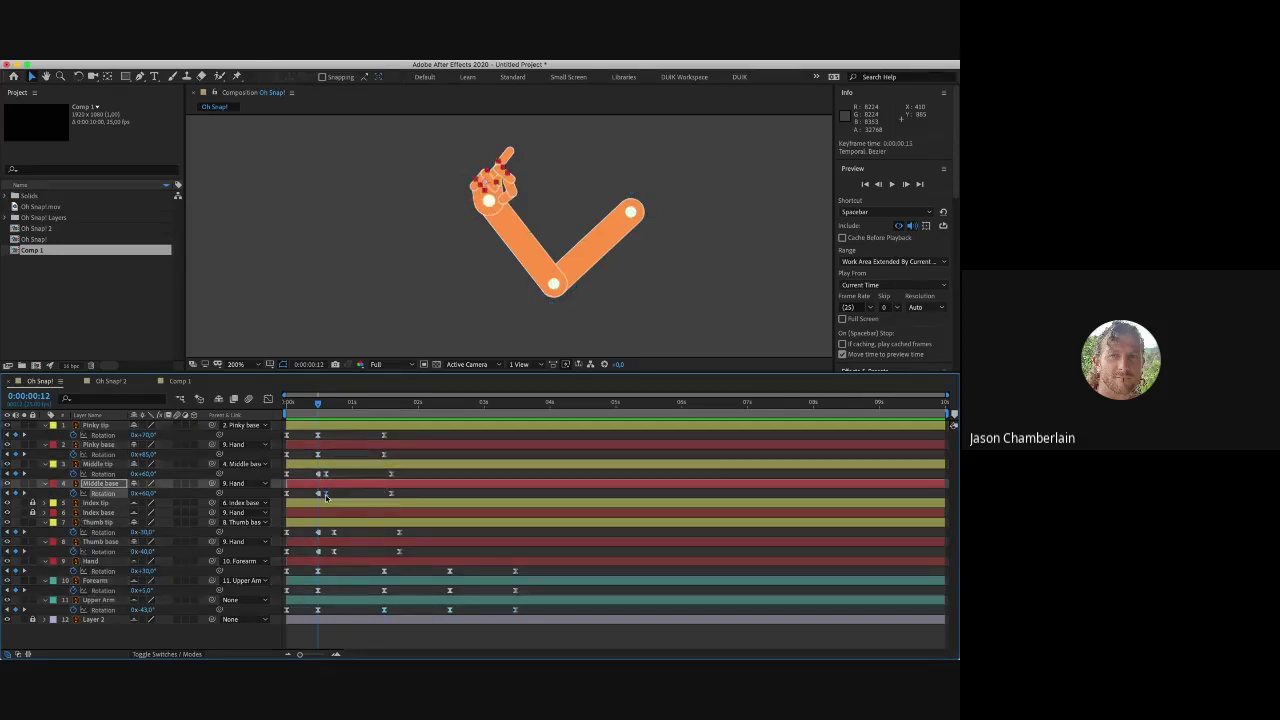
pyautogui.click(334, 533)
pyautogui.click(336, 551)
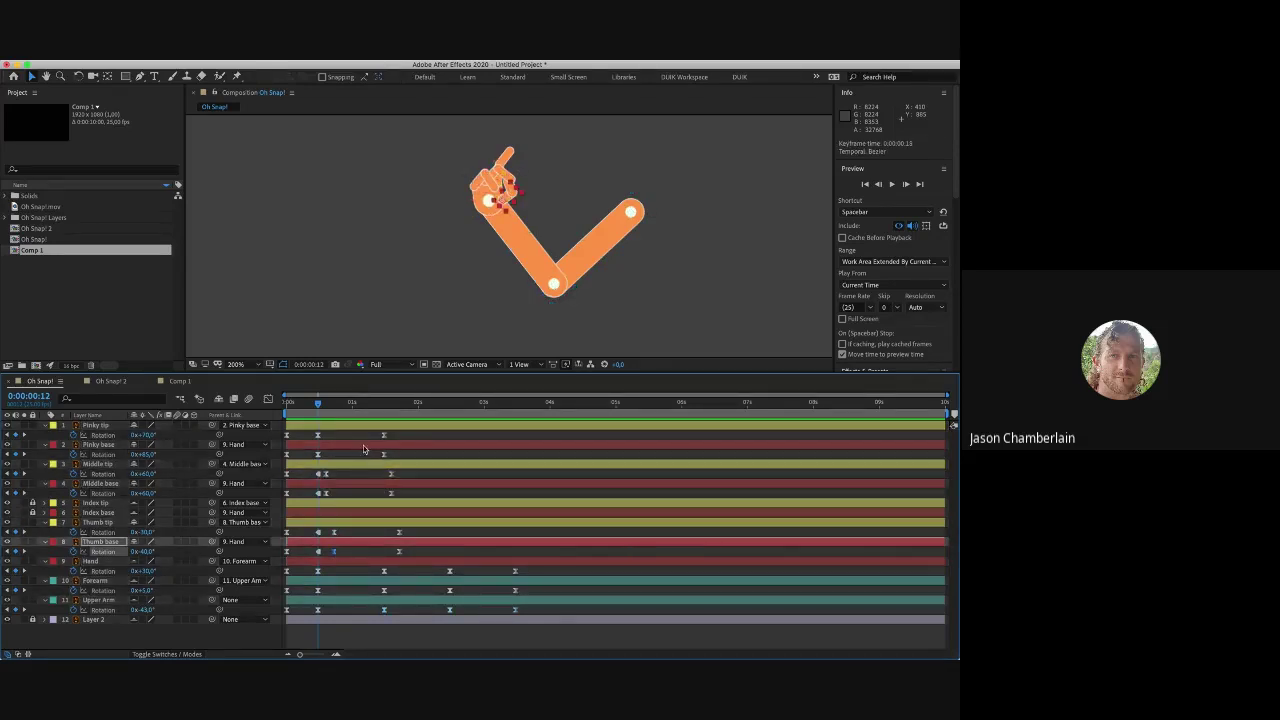
pyautogui.moveTo(367, 437); pyautogui.dragTo(529, 619)
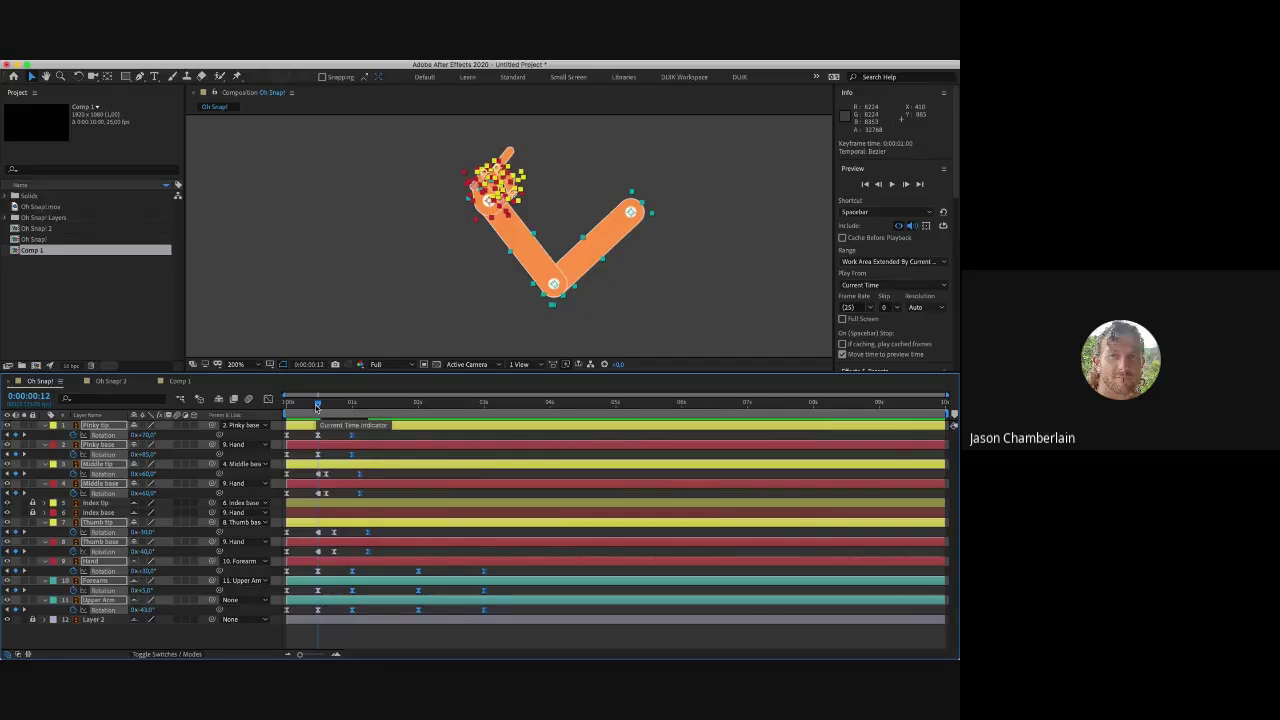
# Step: Shift the selected keyframes two frames earlier, to about 0:00:00:20, and preview
pyautogui.moveTo(317, 407)
pyautogui.mouseDown()
pyautogui.moveTo(334, 404)
pyautogui.moveTo(323, 404)
pyautogui.mouseUp()
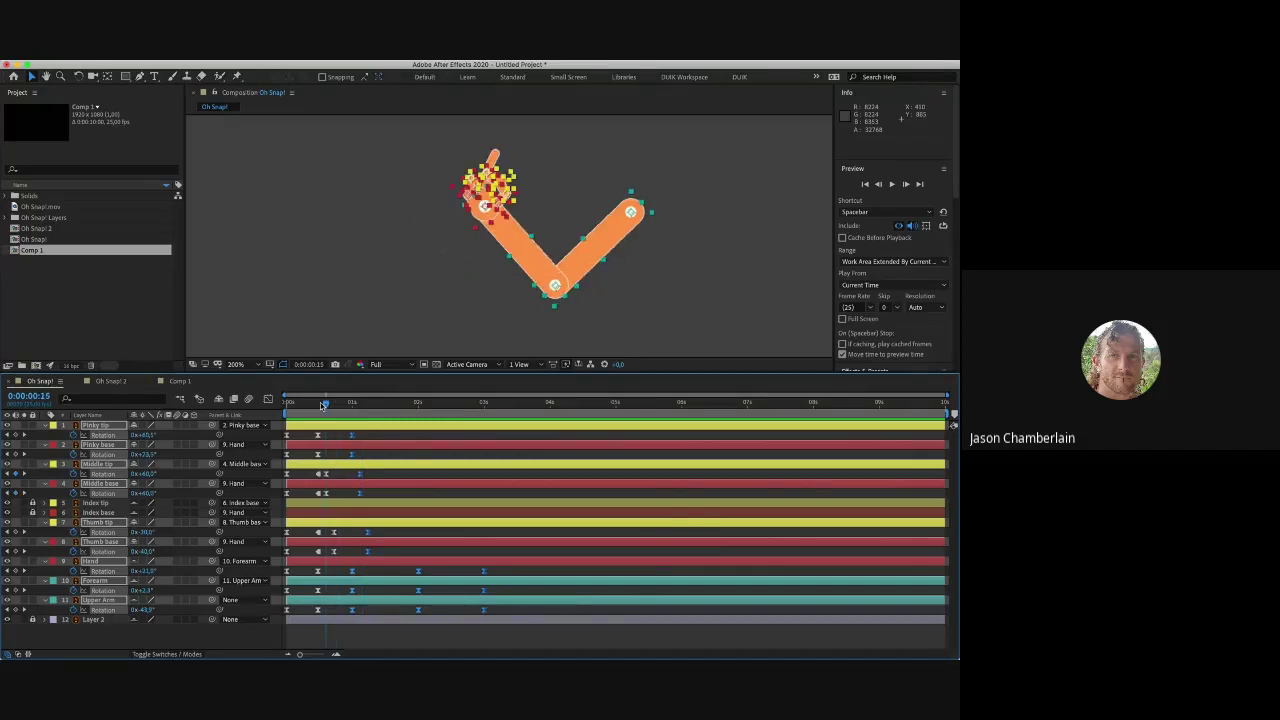
pyautogui.moveTo(322, 404); pyautogui.dragTo(317, 404)
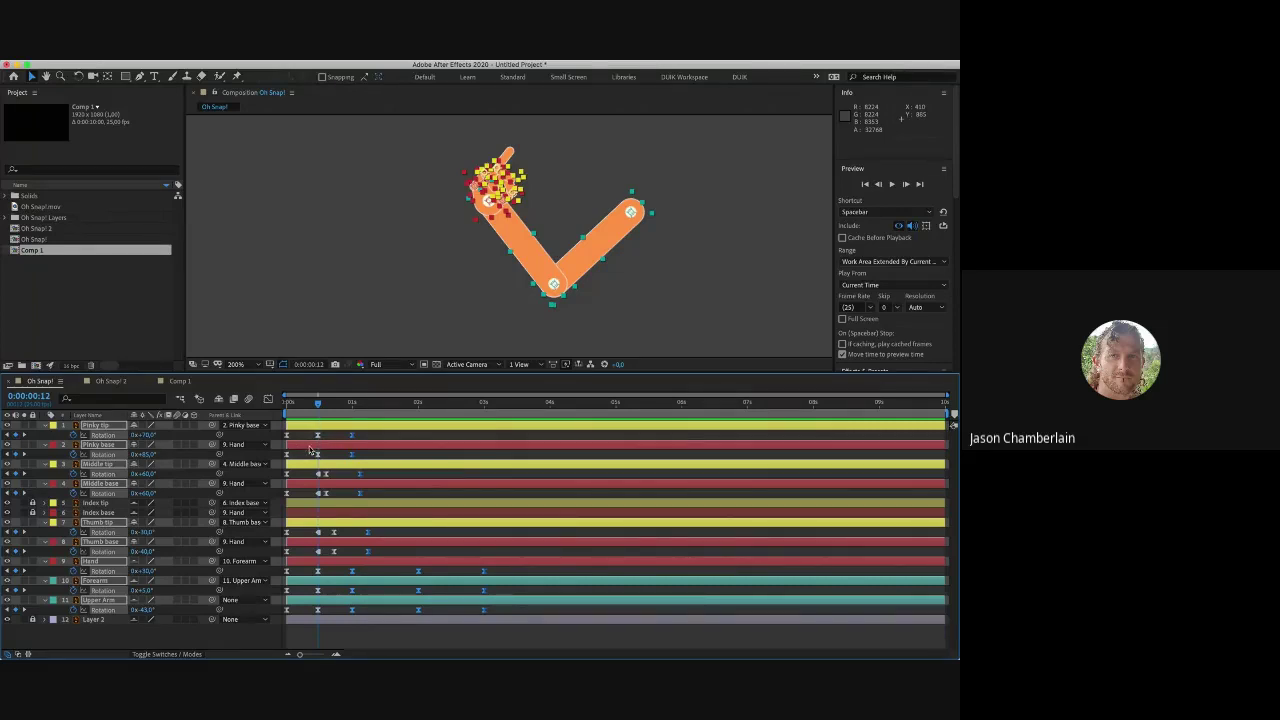
pyautogui.click(341, 447)
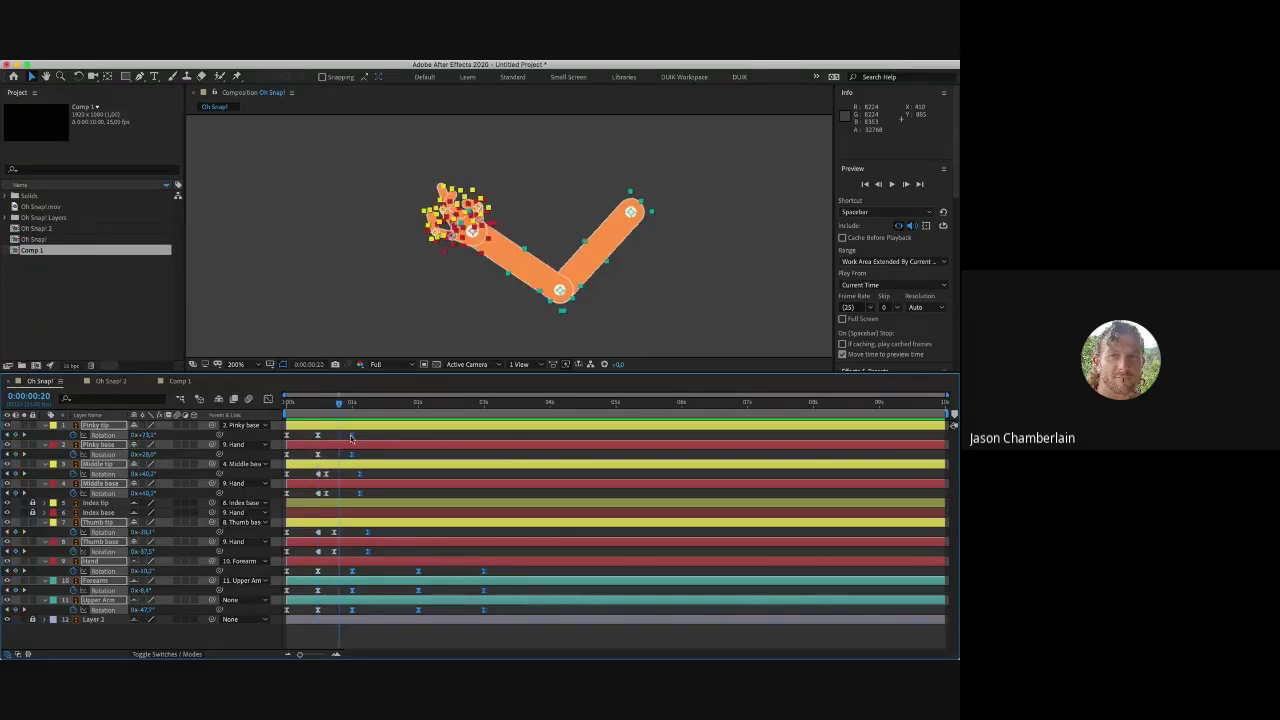
pyautogui.moveTo(350, 435); pyautogui.dragTo(342, 440)
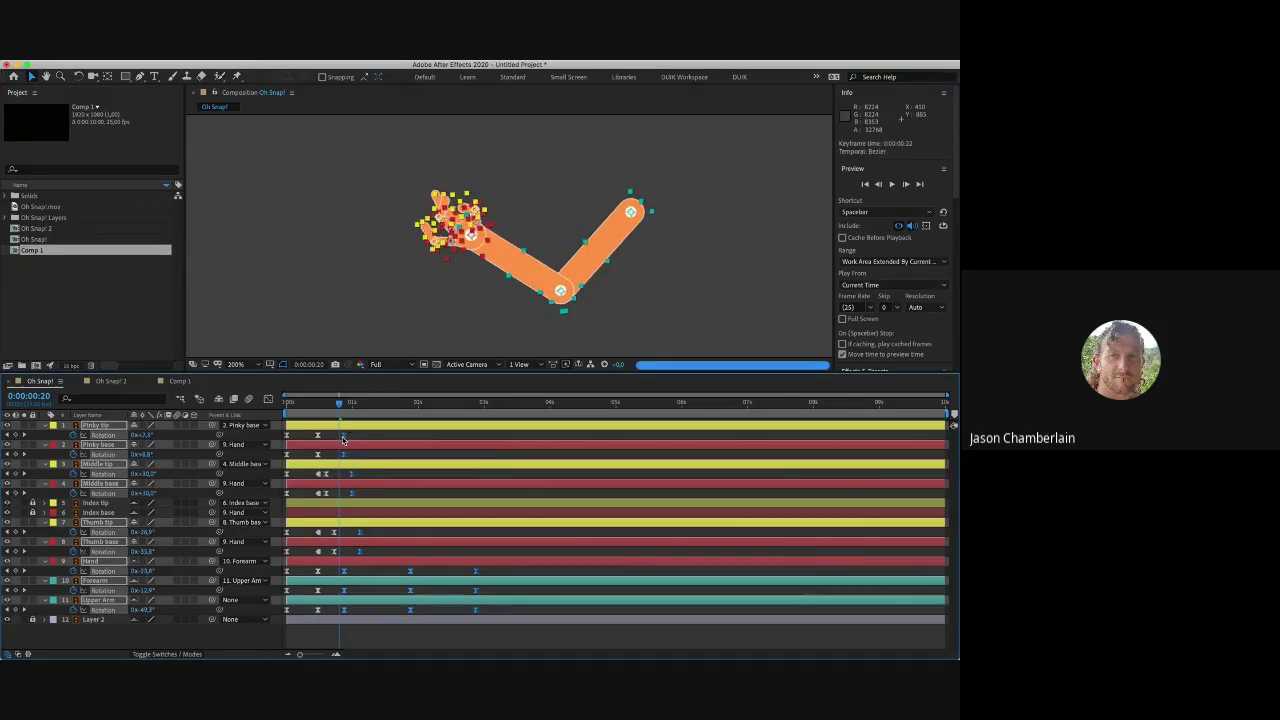
pyautogui.press('space')
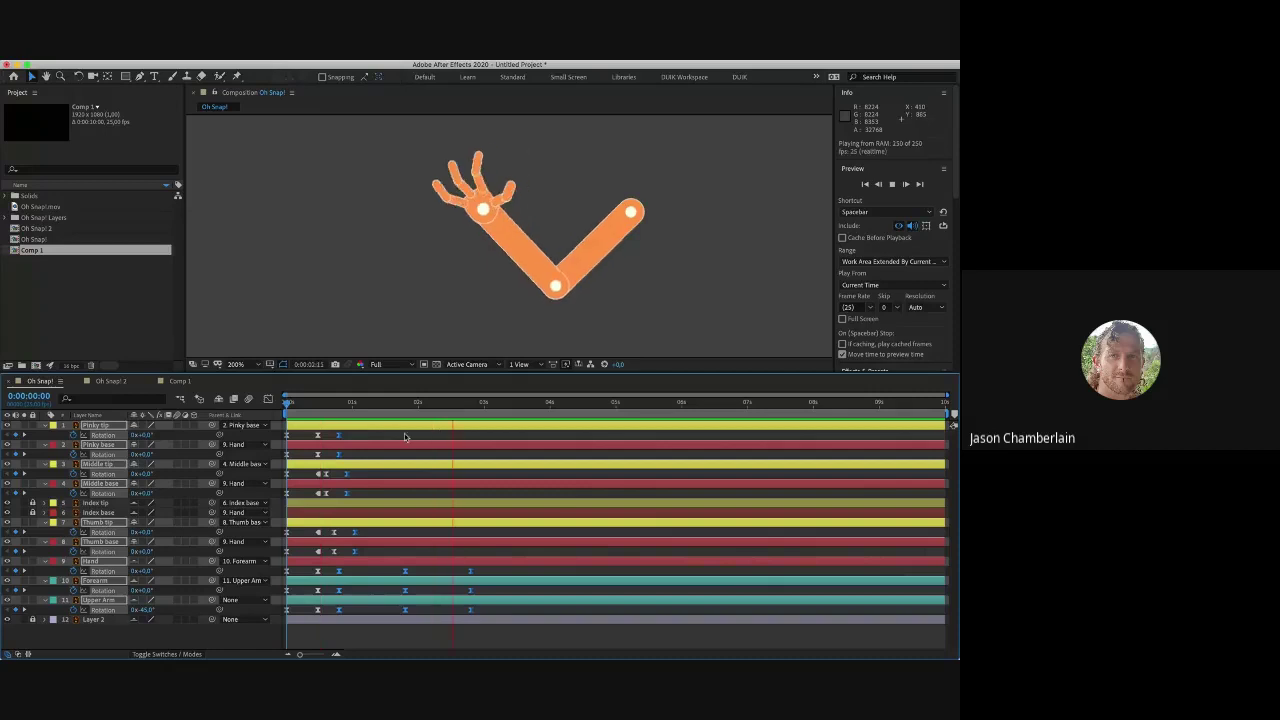
pyautogui.click(340, 404)
pyautogui.moveTo(340, 404); pyautogui.dragTo(339, 402)
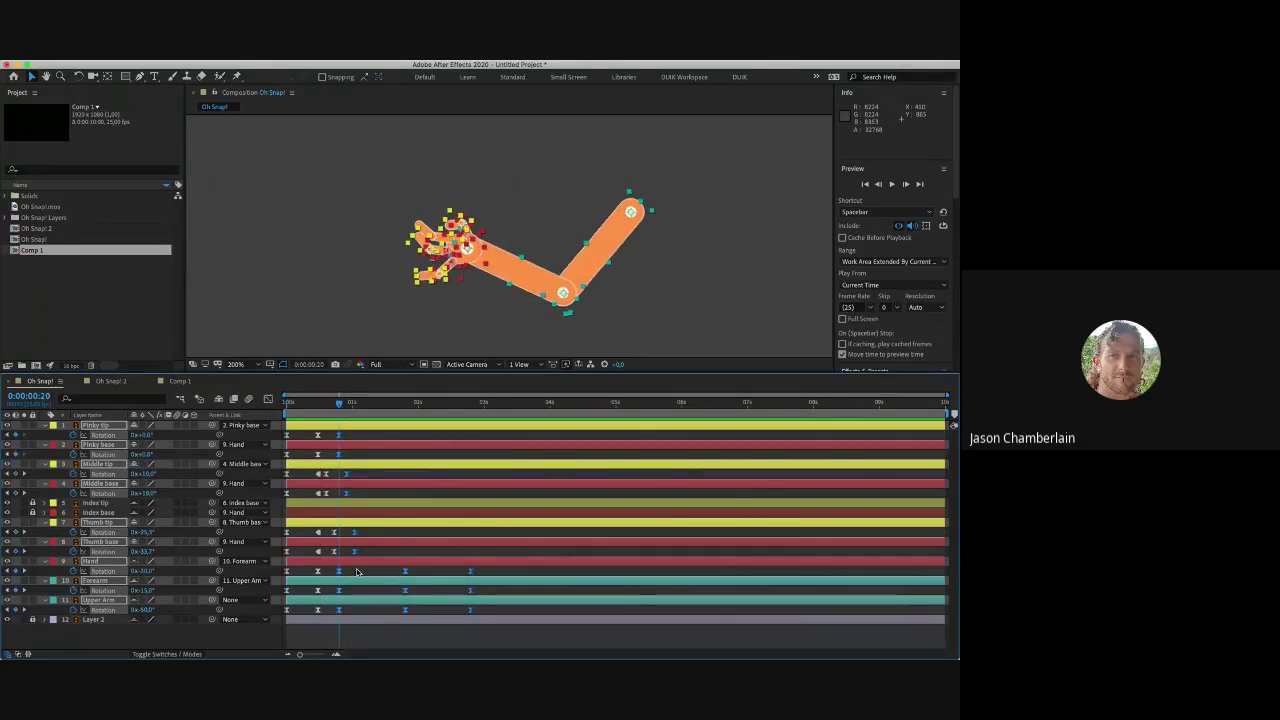
# Step: Move the Hand, Forearm and Upper Arm rotation keyframes to 0:00:01:15 and replay
pyautogui.click(356, 571)
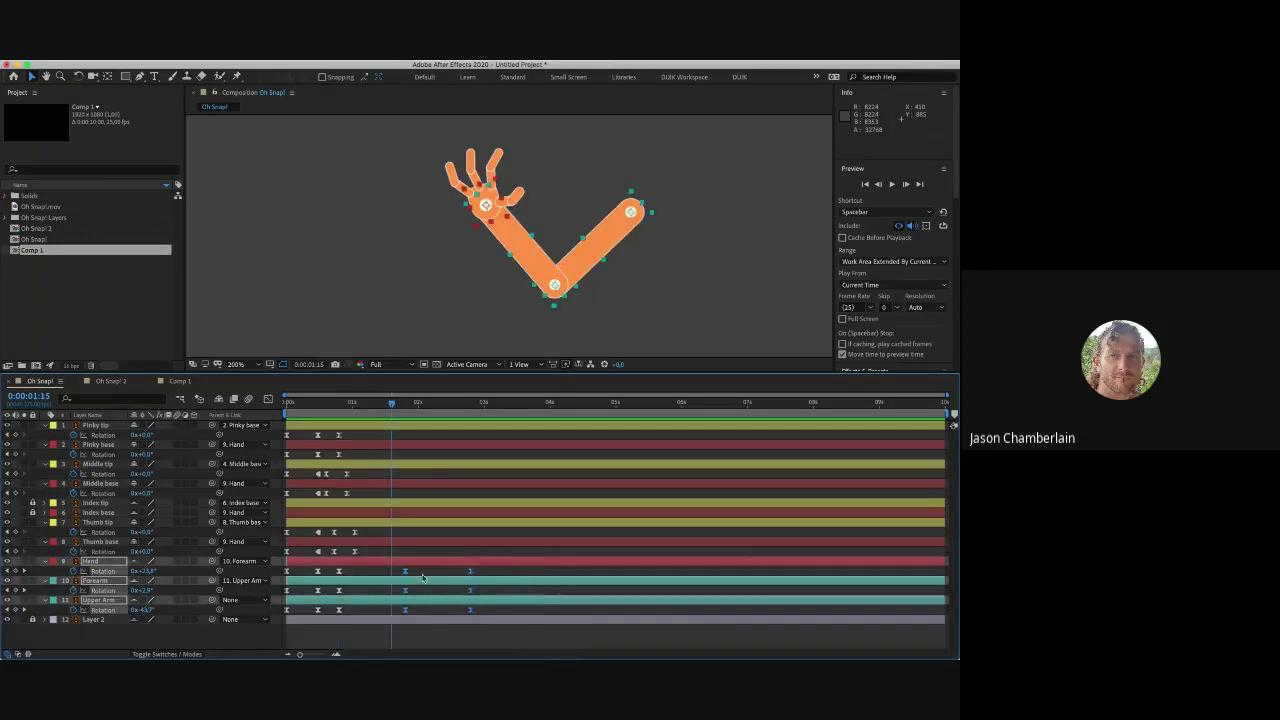
pyautogui.moveTo(406, 572); pyautogui.dragTo(392, 572)
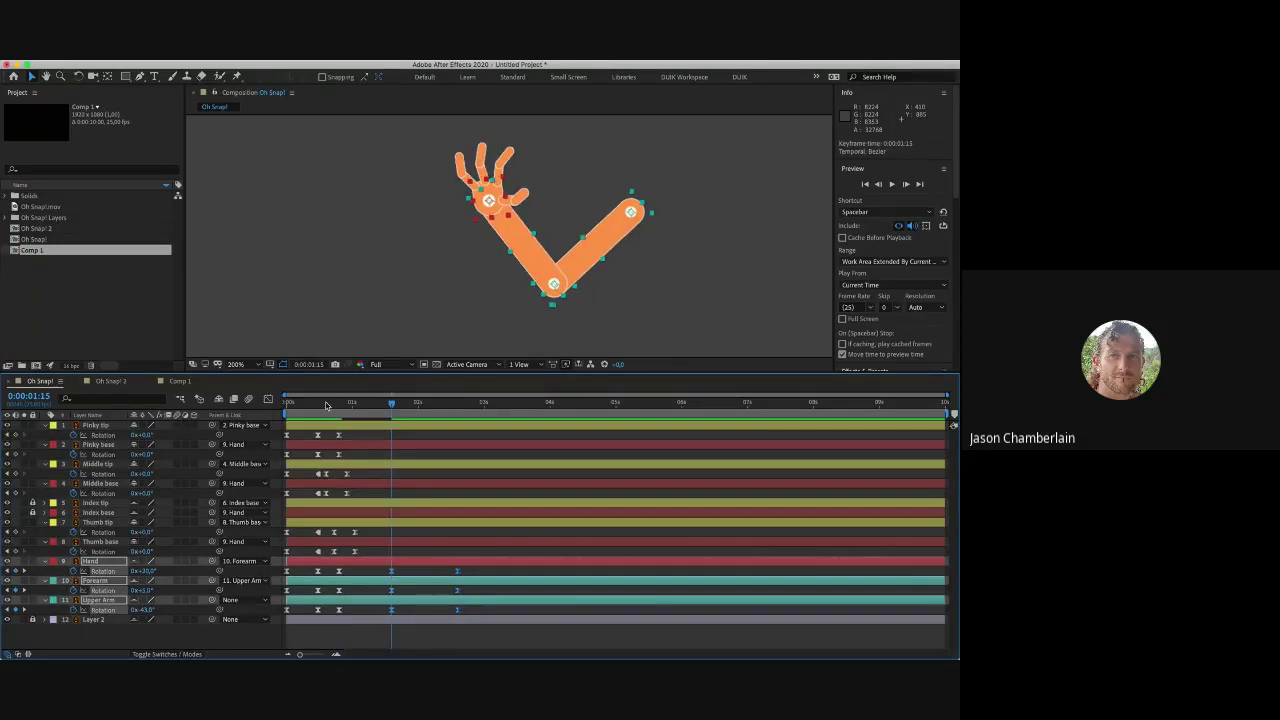
pyautogui.moveTo(325, 405); pyautogui.dragTo(250, 410)
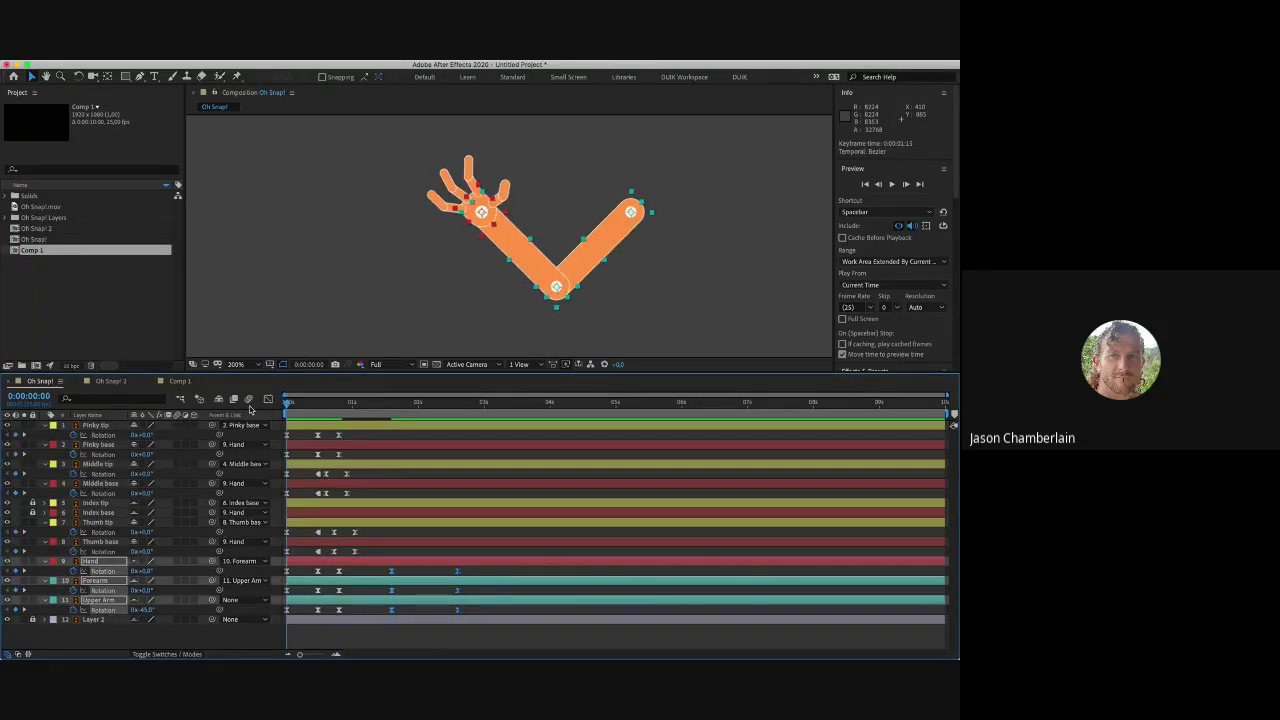
pyautogui.press('space')
pyautogui.click(392, 406)
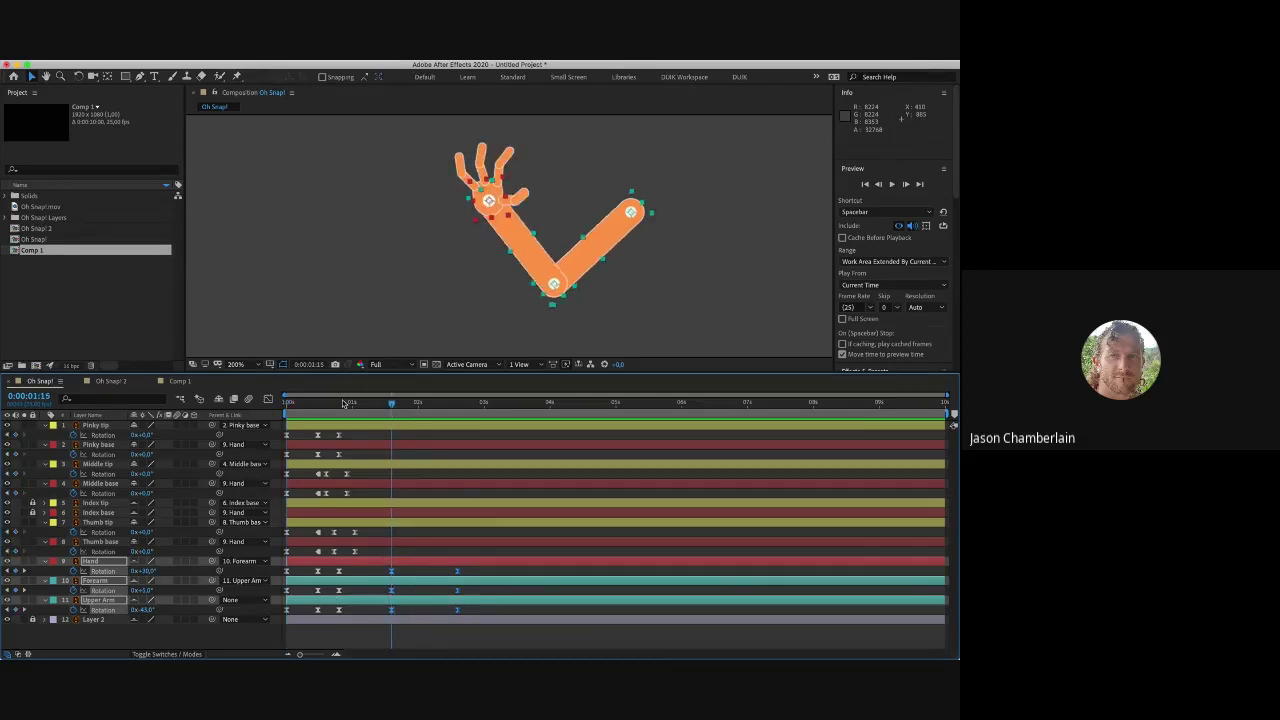
pyautogui.moveTo(343, 403); pyautogui.dragTo(391, 405)
# Step: Move the later arm rotation keyframes from 0:00:02:02 earlier and preview the result
pyautogui.moveTo(391, 400); pyautogui.dragTo(422, 400)
pyautogui.click(457, 571)
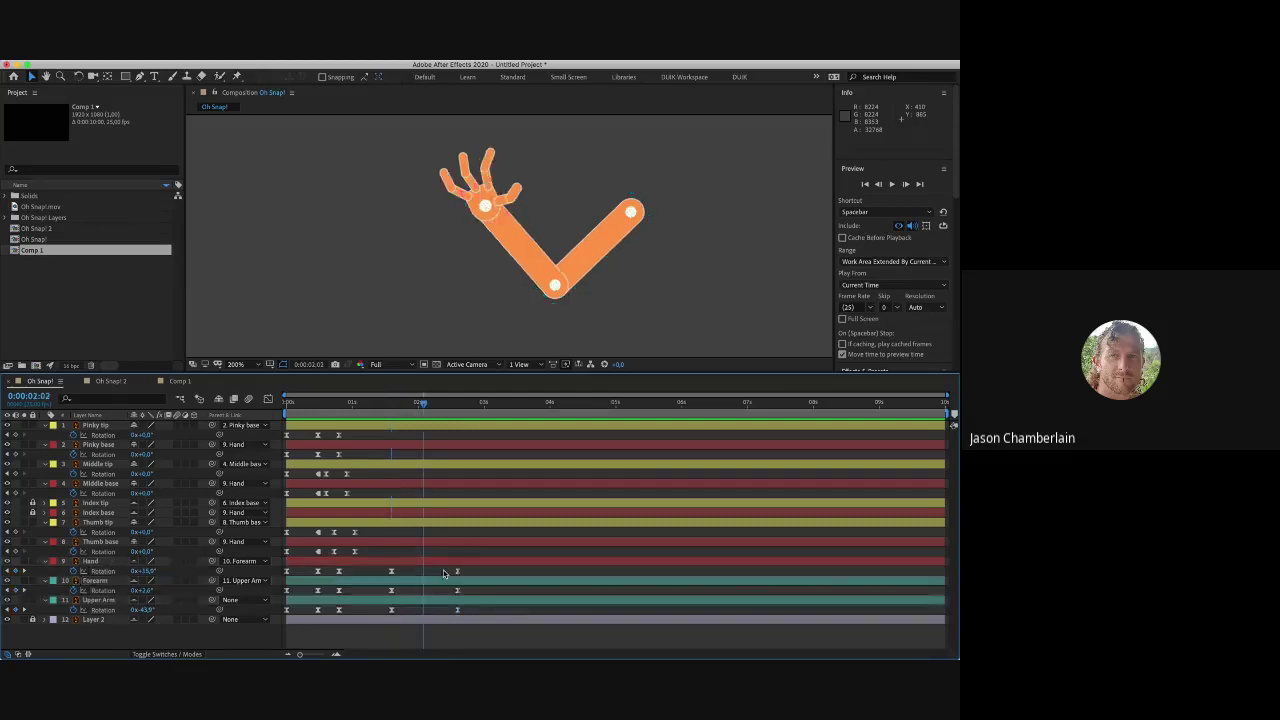
pyautogui.moveTo(464, 572); pyautogui.dragTo(422, 574)
pyautogui.press('space')
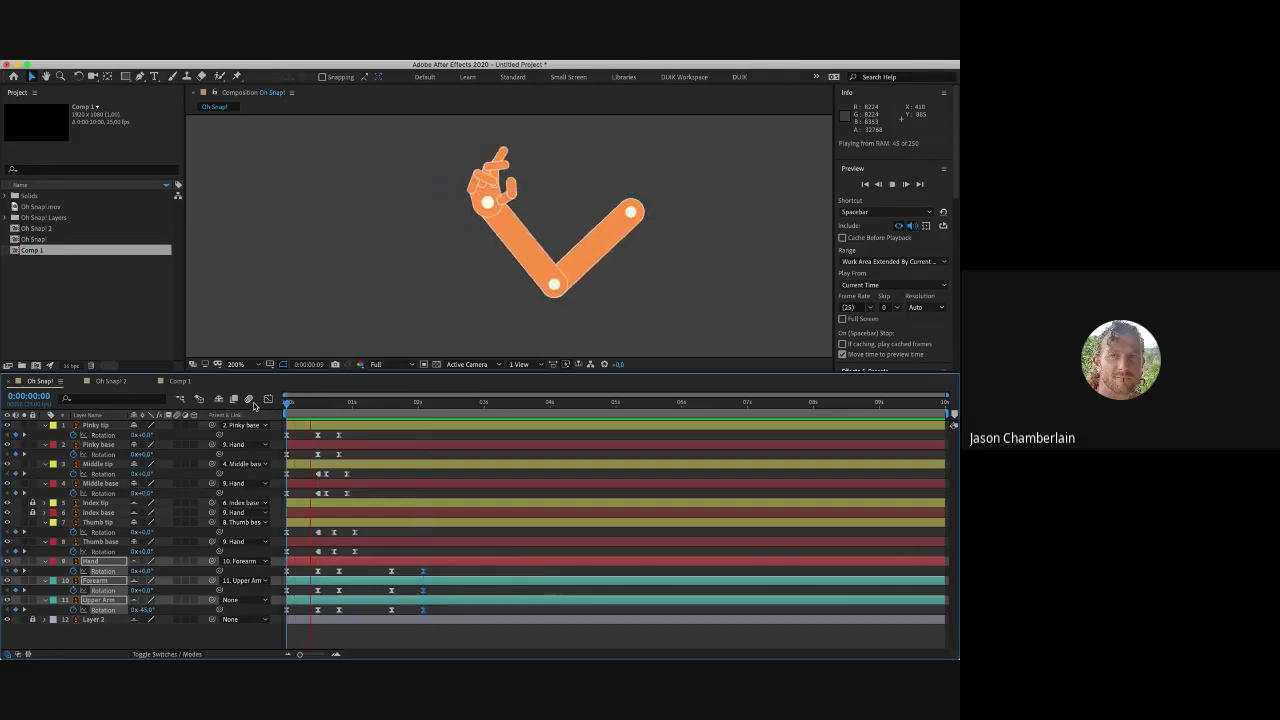
pyautogui.press('space')
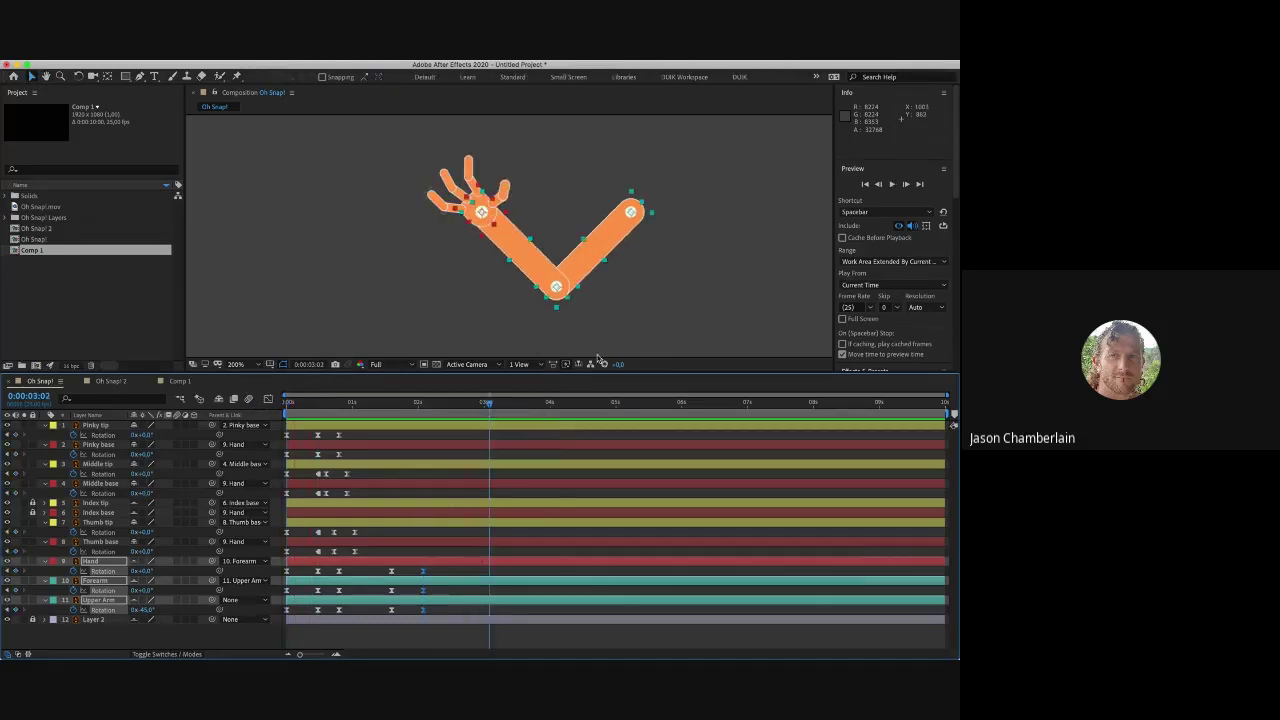
# Step: End the work area at 0:00:03:00, then select only the Pinky tip and Pinky base layers
pyautogui.moveTo(489, 405); pyautogui.dragTo(483, 408)
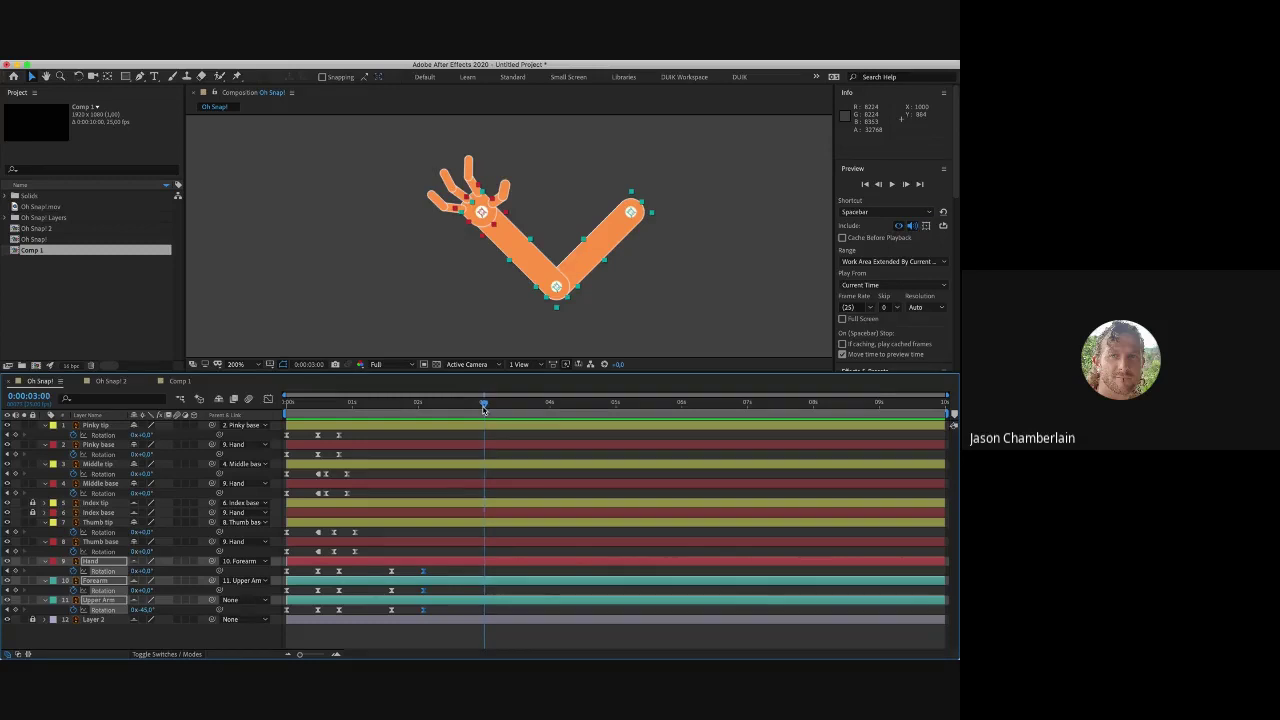
pyautogui.press('n')
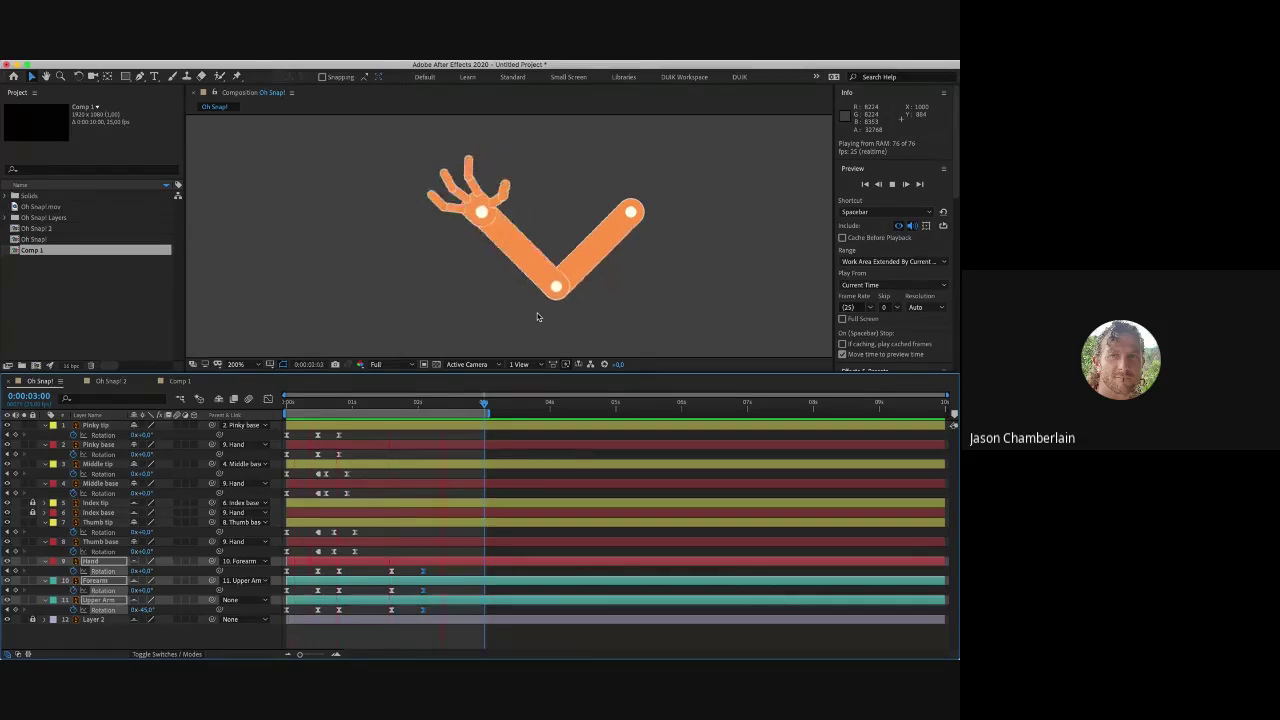
pyautogui.press('space')
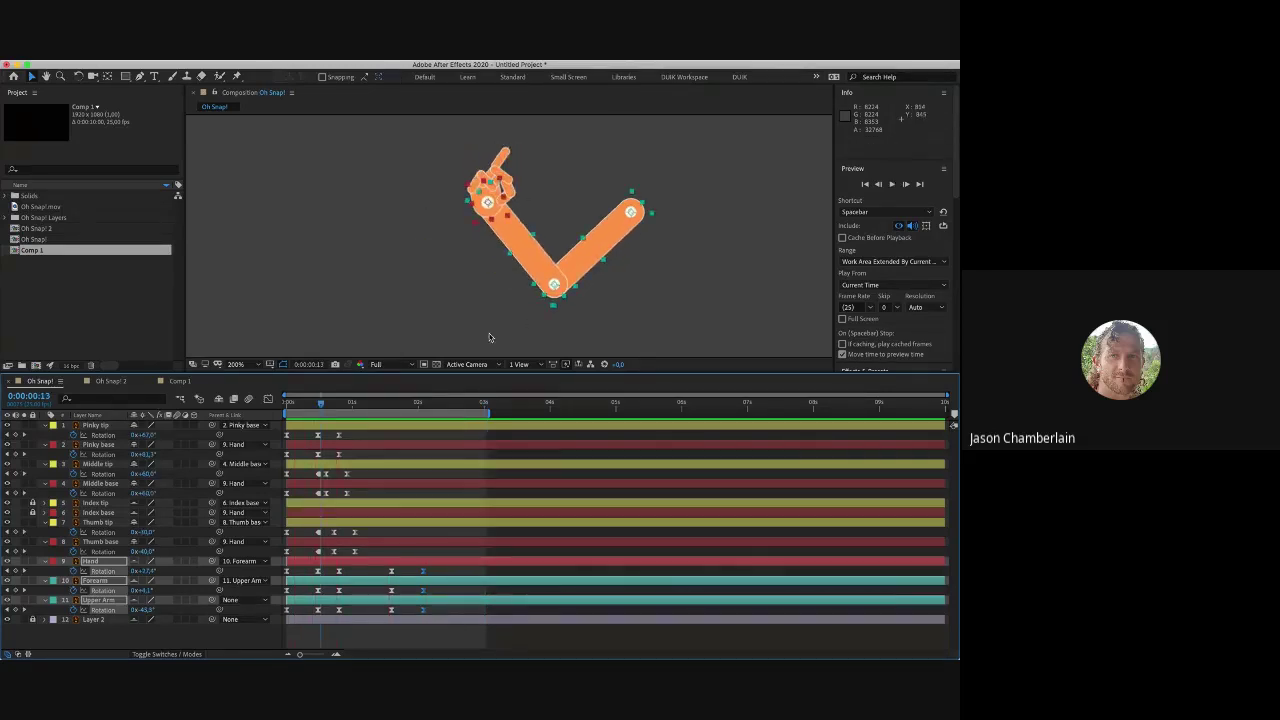
pyautogui.moveTo(320, 401); pyautogui.dragTo(287, 401)
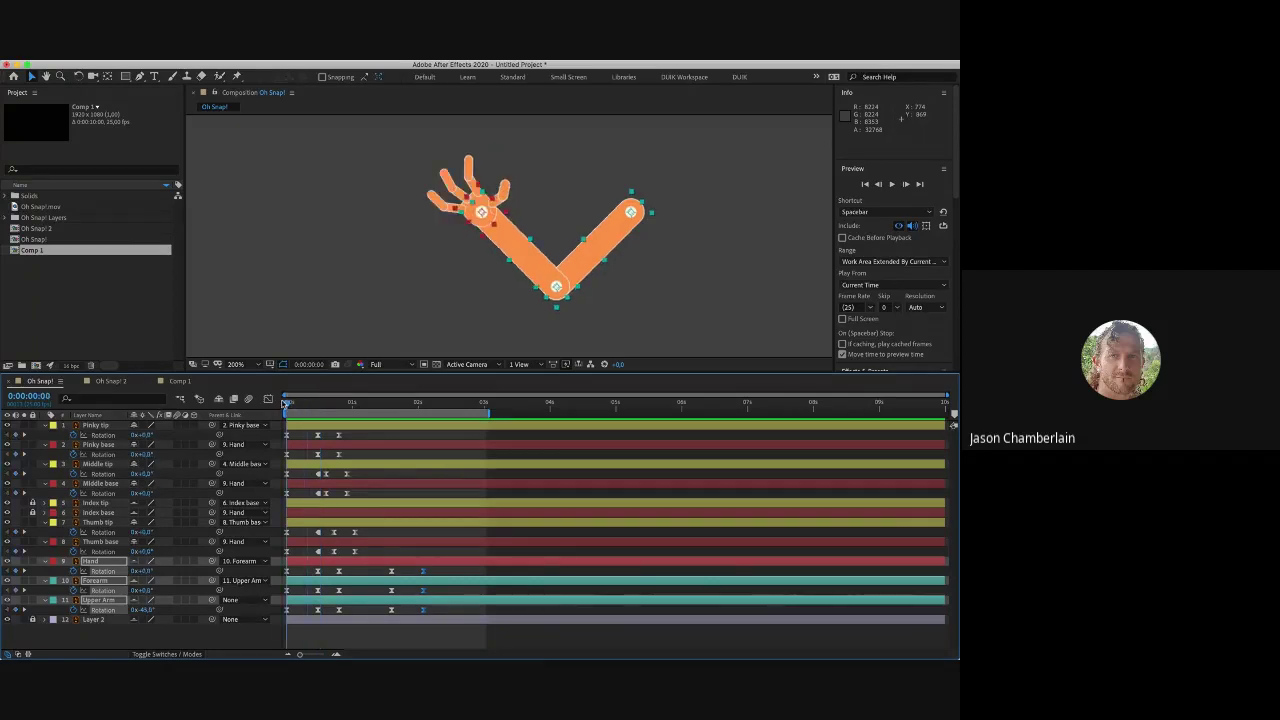
pyautogui.hotkey('ctrl', 'shift', 'a')
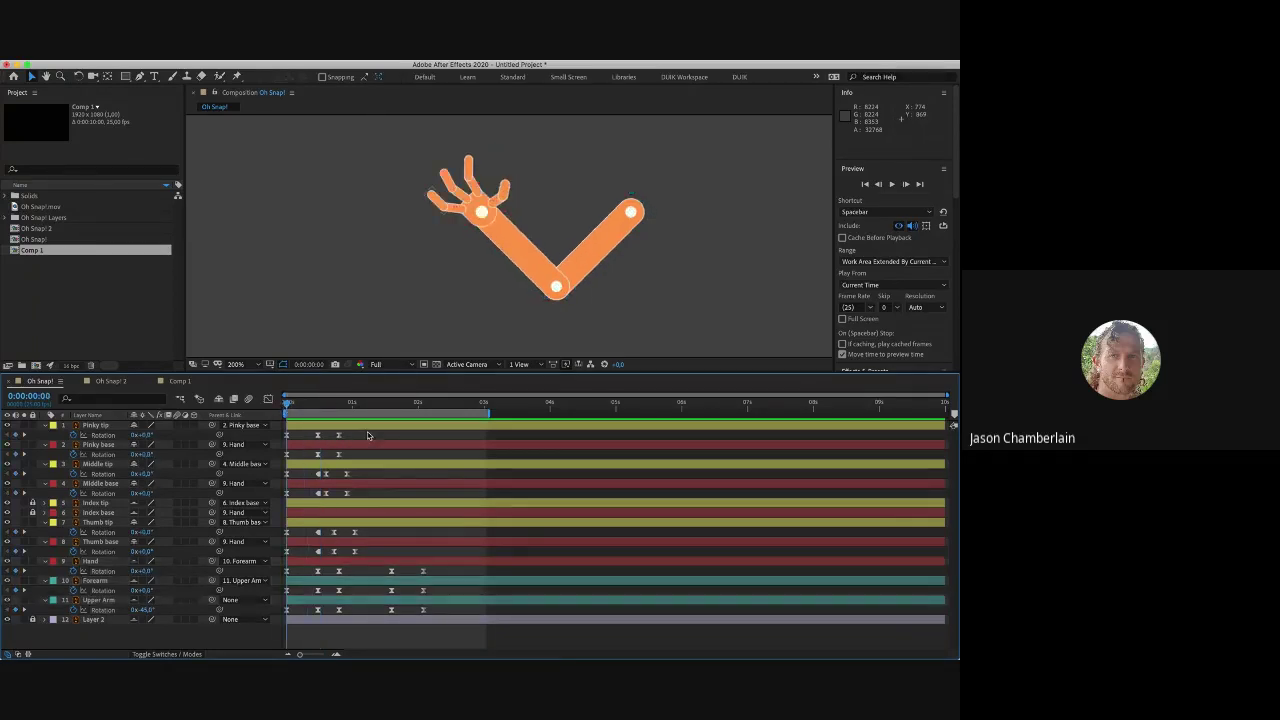
pyautogui.moveTo(370, 432); pyautogui.dragTo(258, 460)
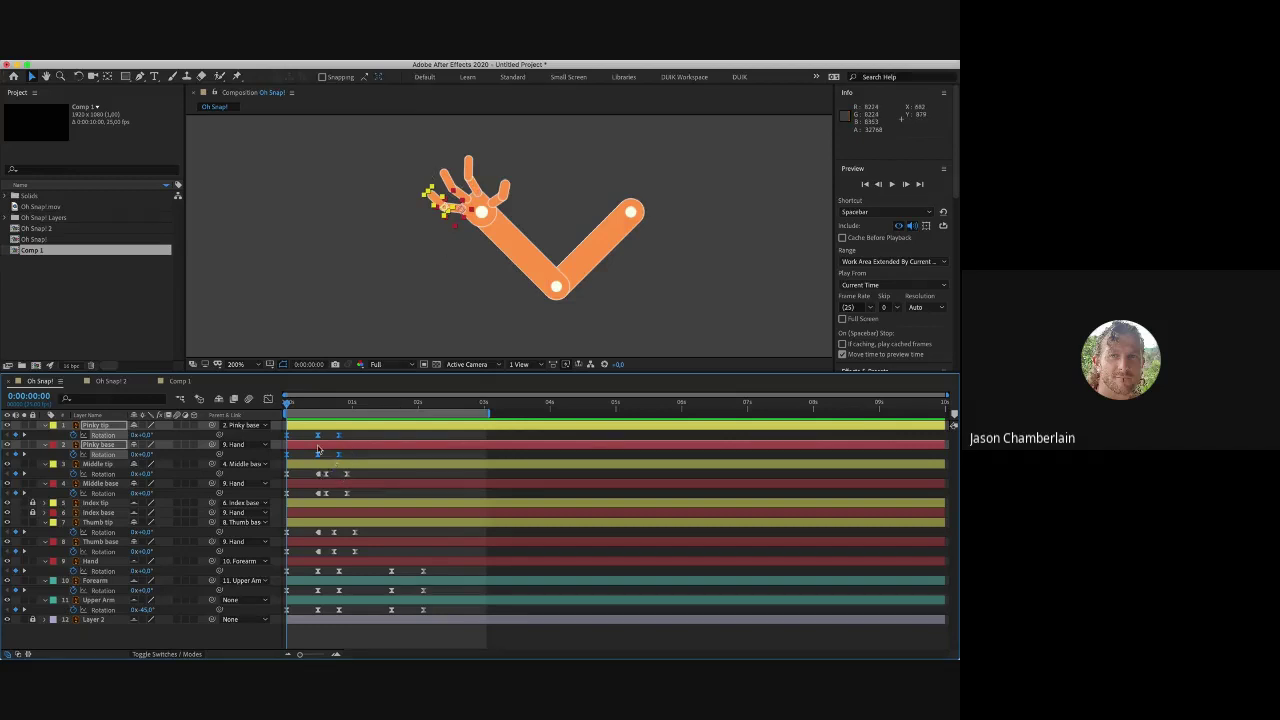
# Step: Display the Pinky tip and Pinky base Rotation curves in the Graph Editor
pyautogui.click(101, 435)
pyautogui.keyDown('shift'); pyautogui.click(116, 454); pyautogui.keyUp('shift')
pyautogui.click(268, 399)
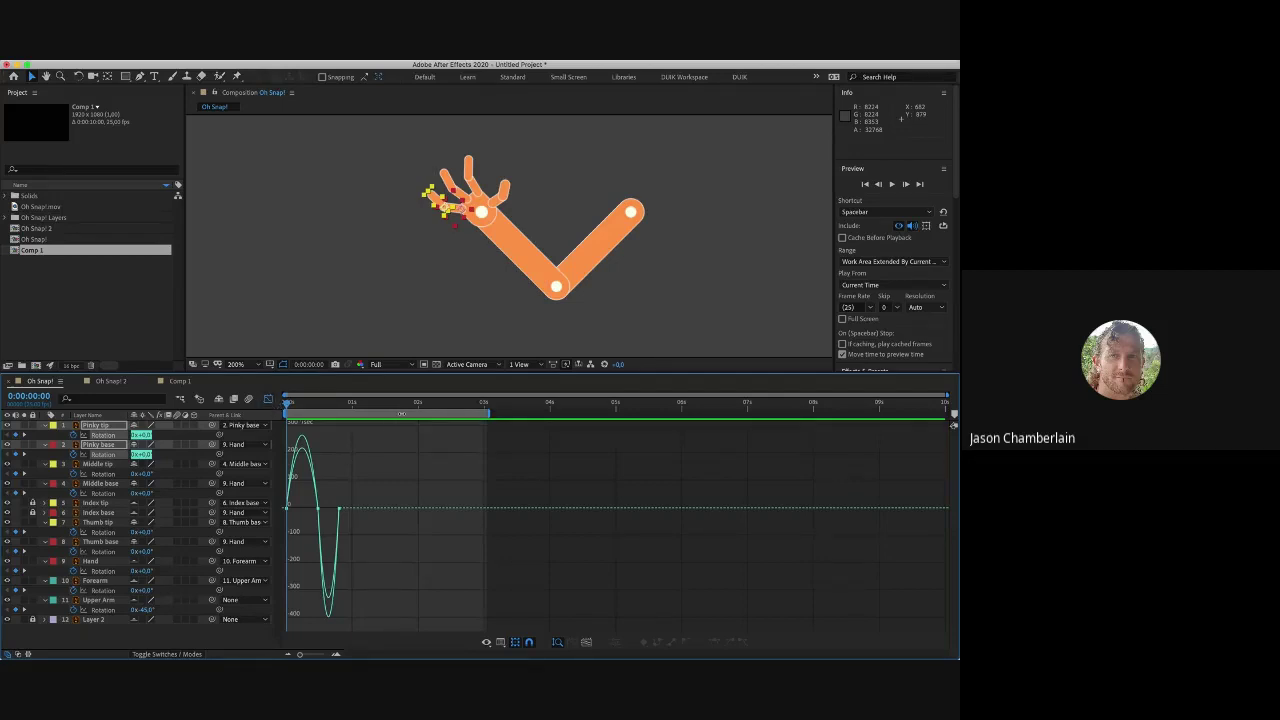
# Step: End the work area at 0:00:02:15 and trim the Oh Snap! composition to it
pyautogui.click(484, 405)
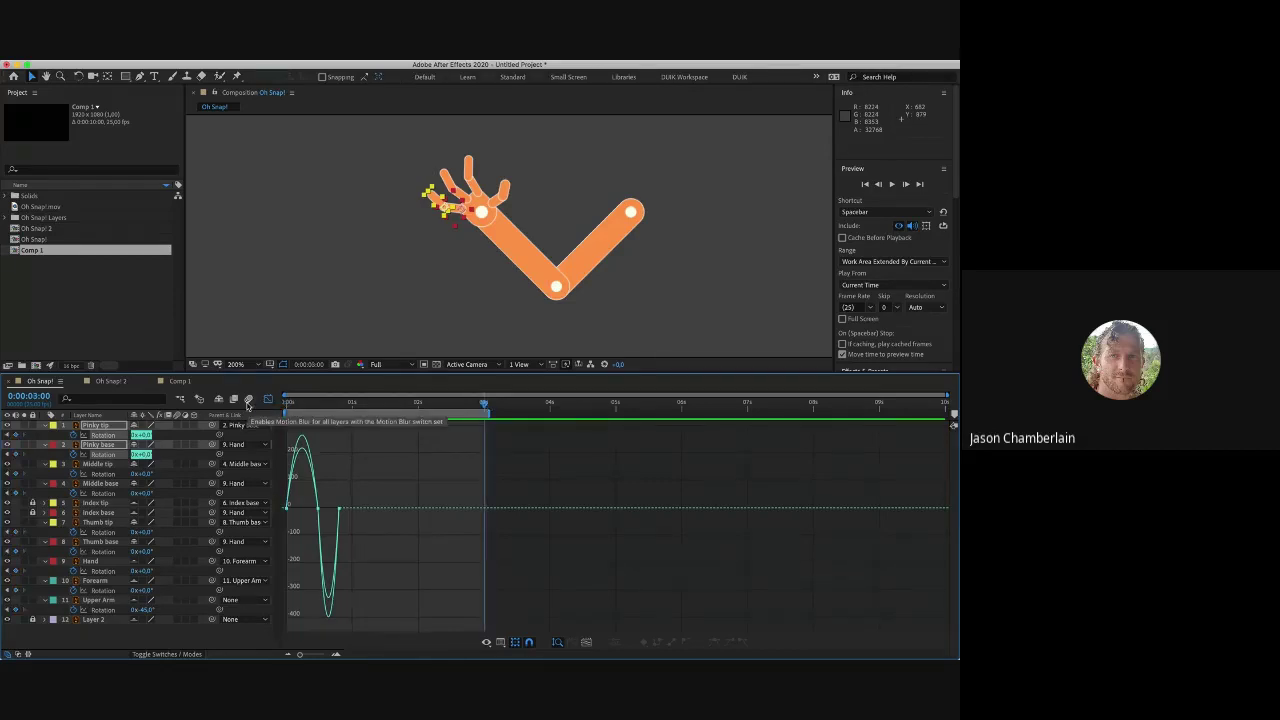
pyautogui.hotkey('shift', 'F3')
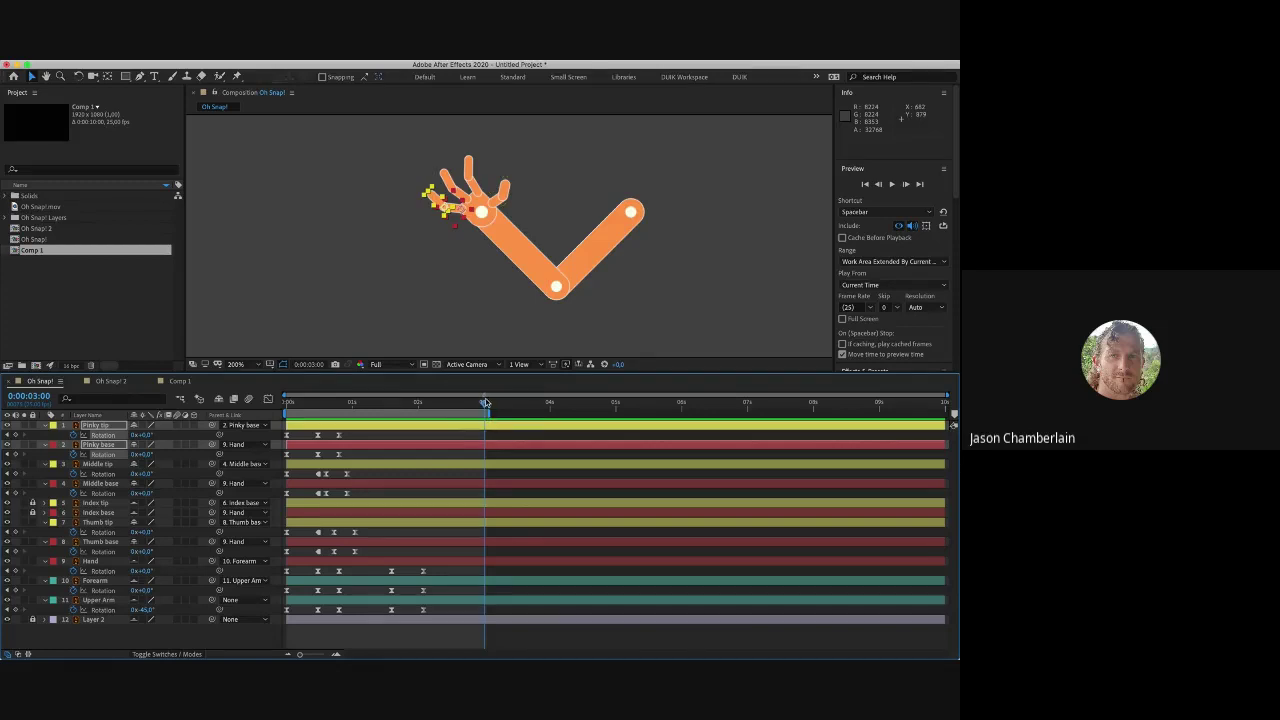
pyautogui.moveTo(484, 403); pyautogui.dragTo(459, 404)
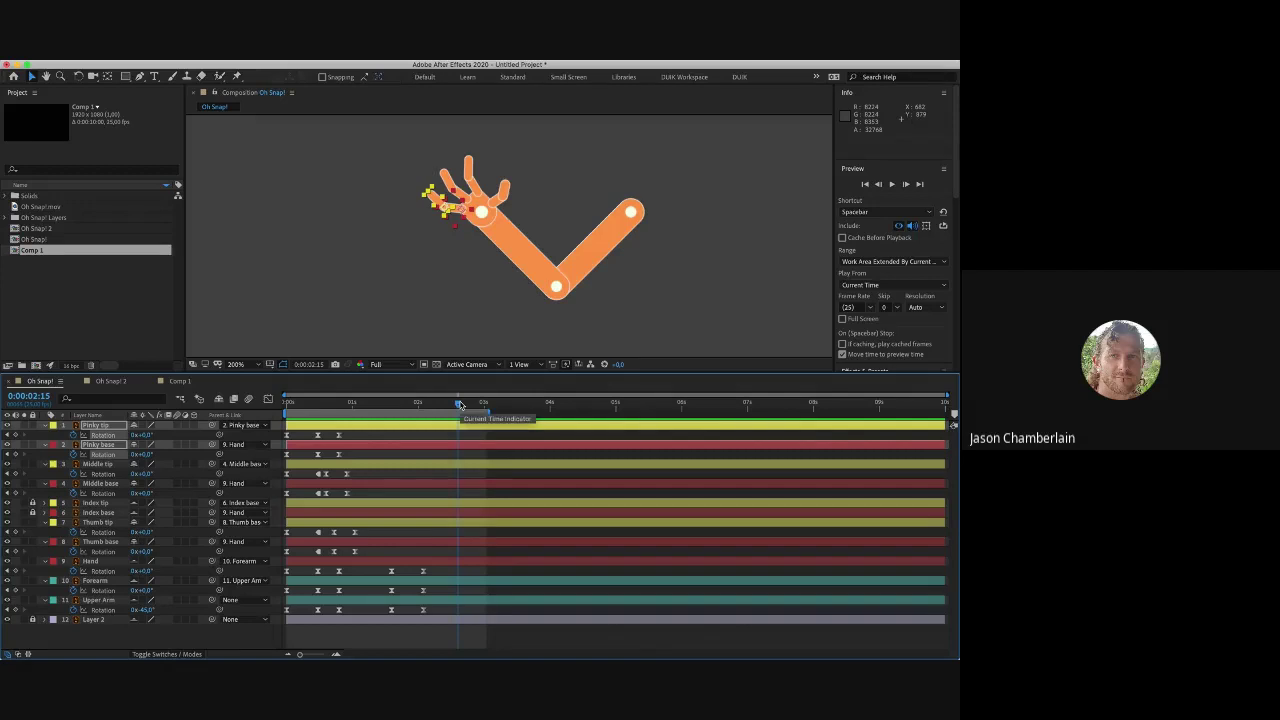
pyautogui.press('n')
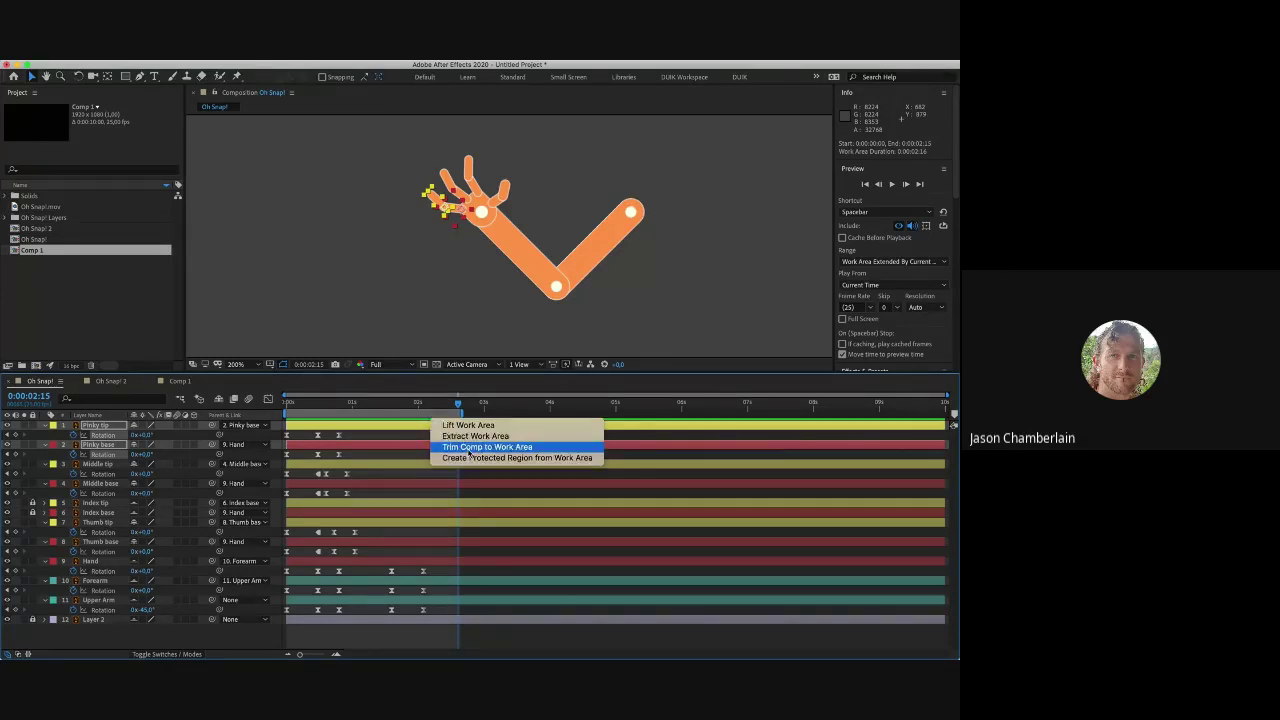
pyautogui.click(470, 448)
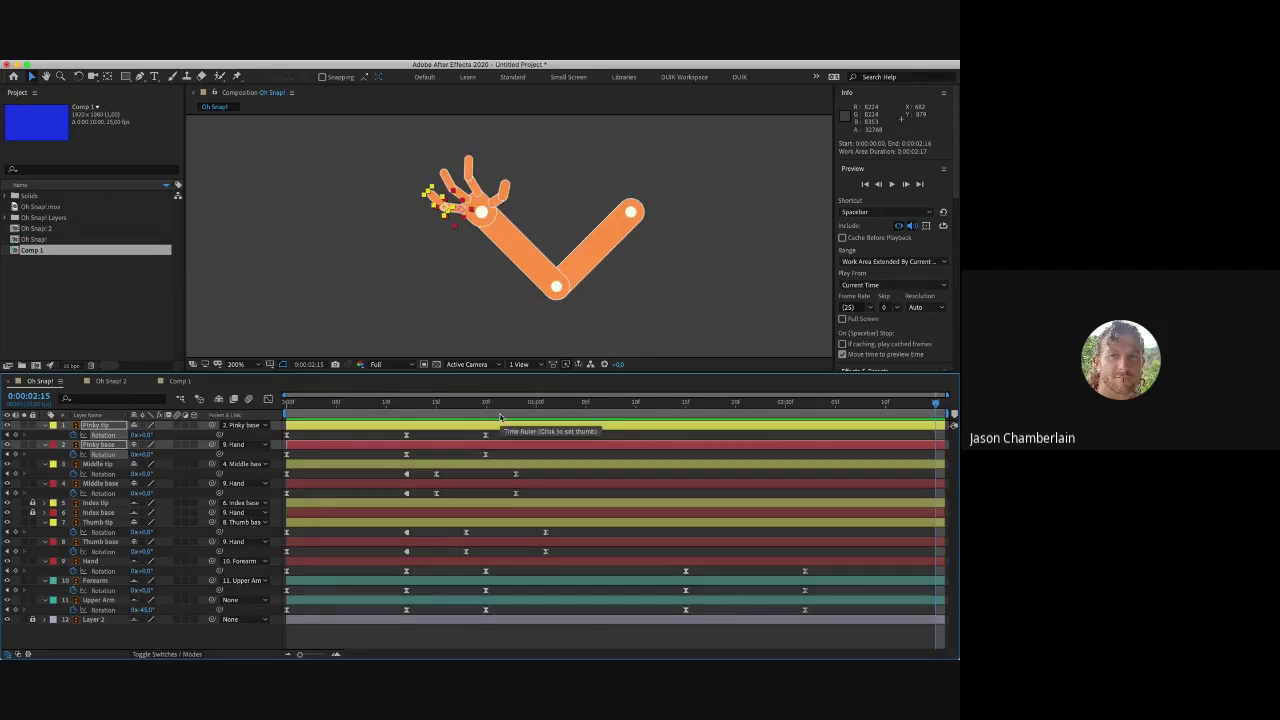
# Step: Check the hand pose at frame 12 and select the Pinky tip and Pinky base rotation keyframes
pyautogui.click(500, 417)
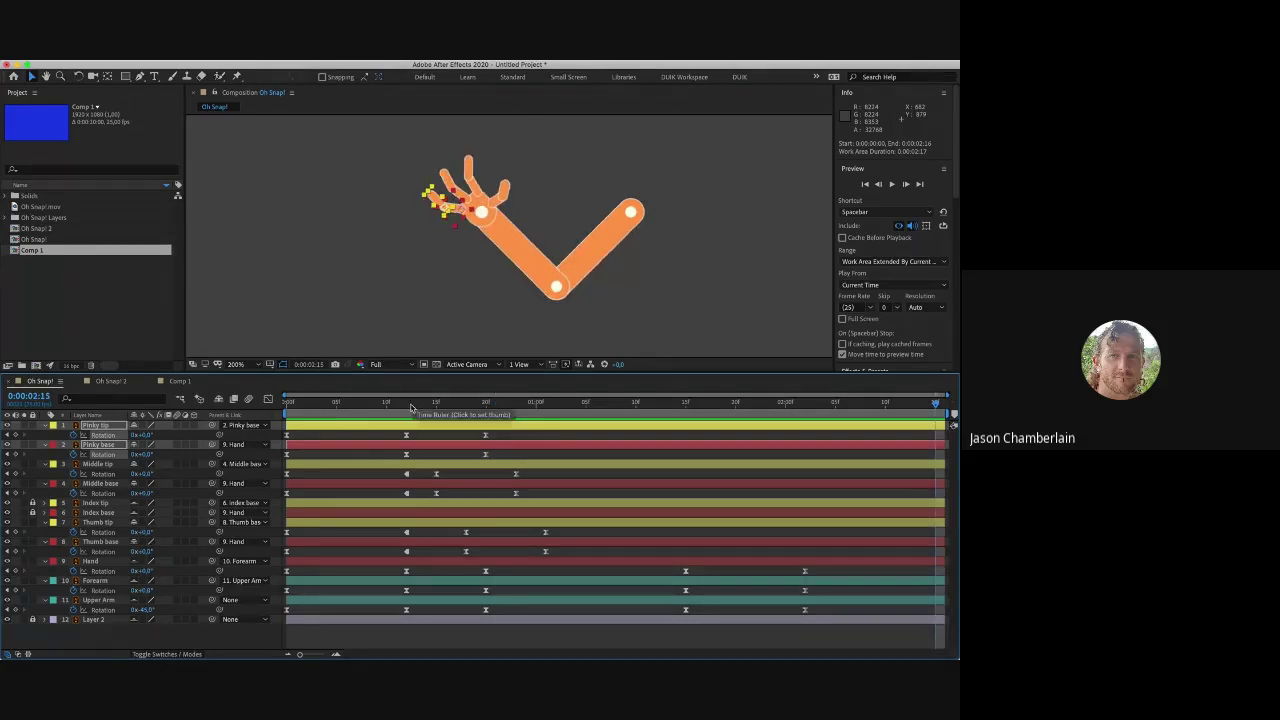
pyautogui.click(408, 404)
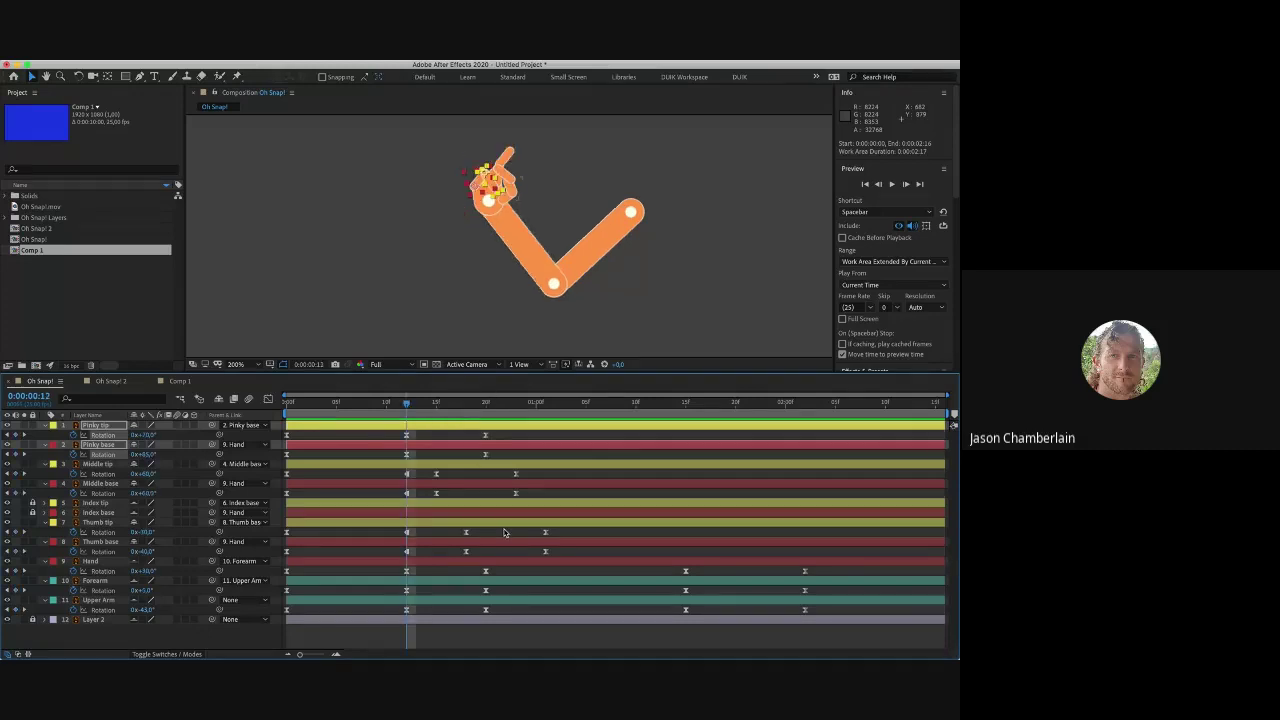
pyautogui.moveTo(334, 645)
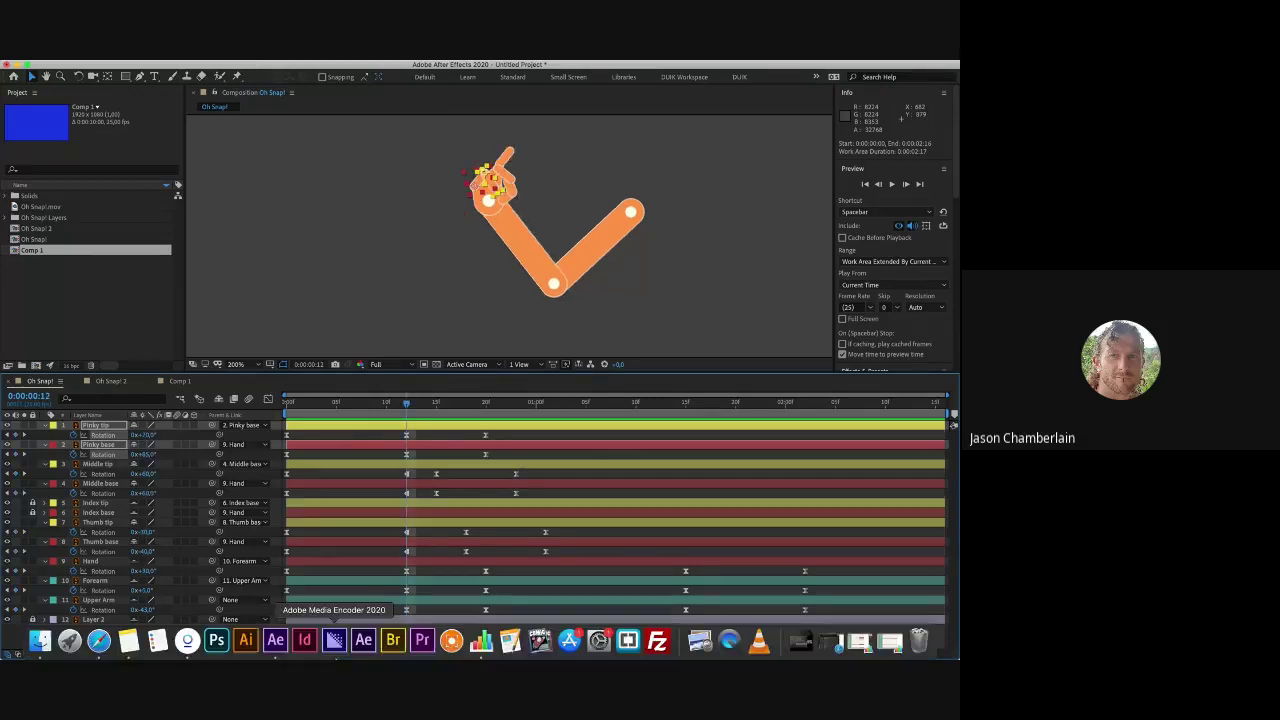
pyautogui.click(337, 655)
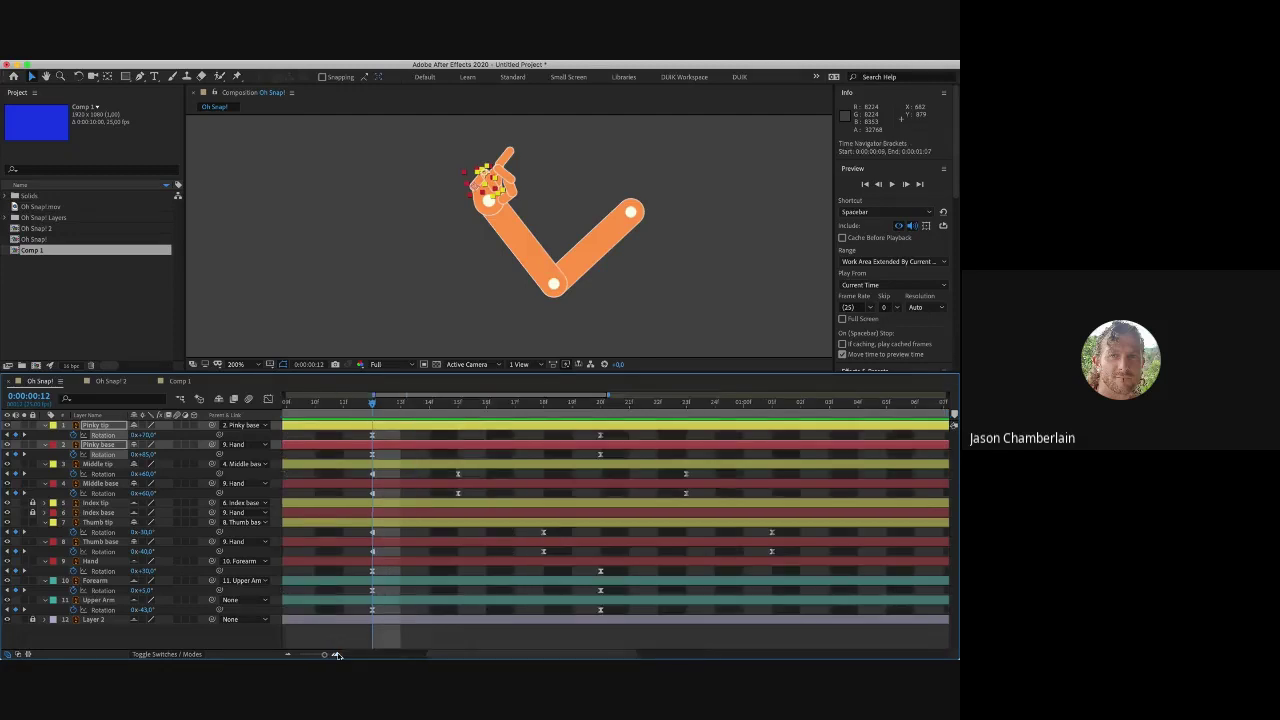
pyautogui.click(288, 655)
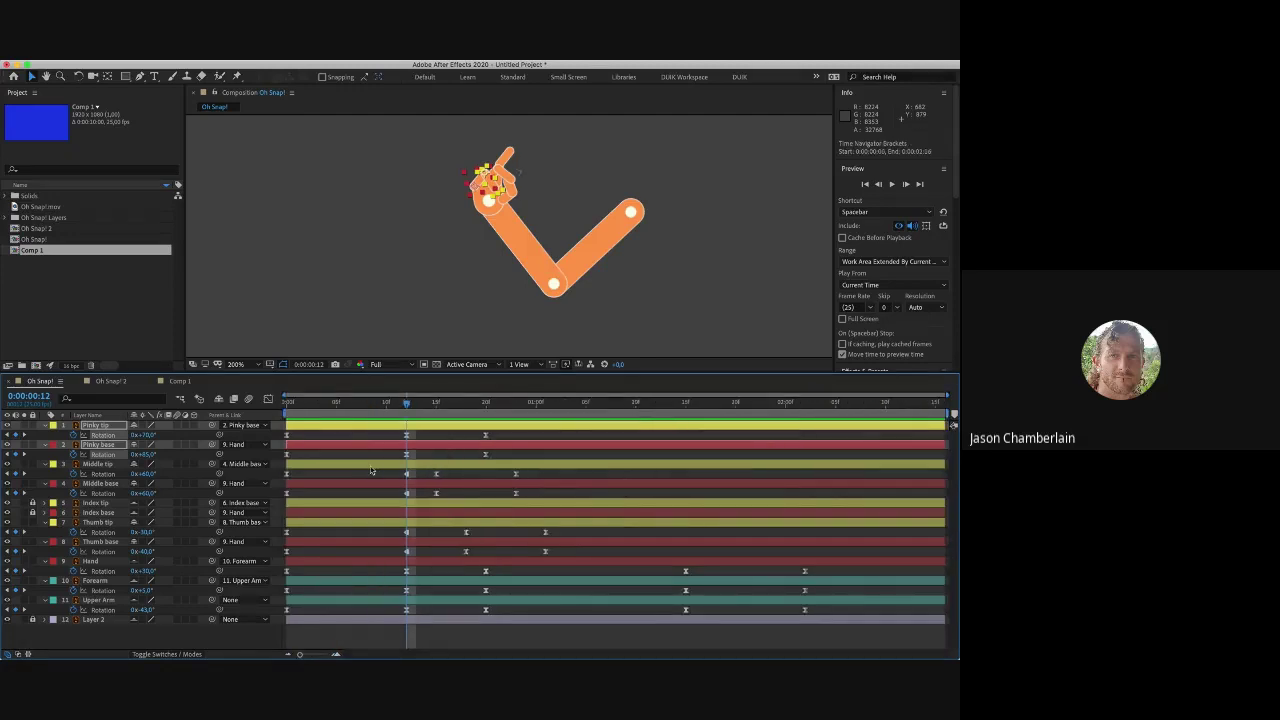
pyautogui.moveTo(510, 433); pyautogui.dragTo(296, 456)
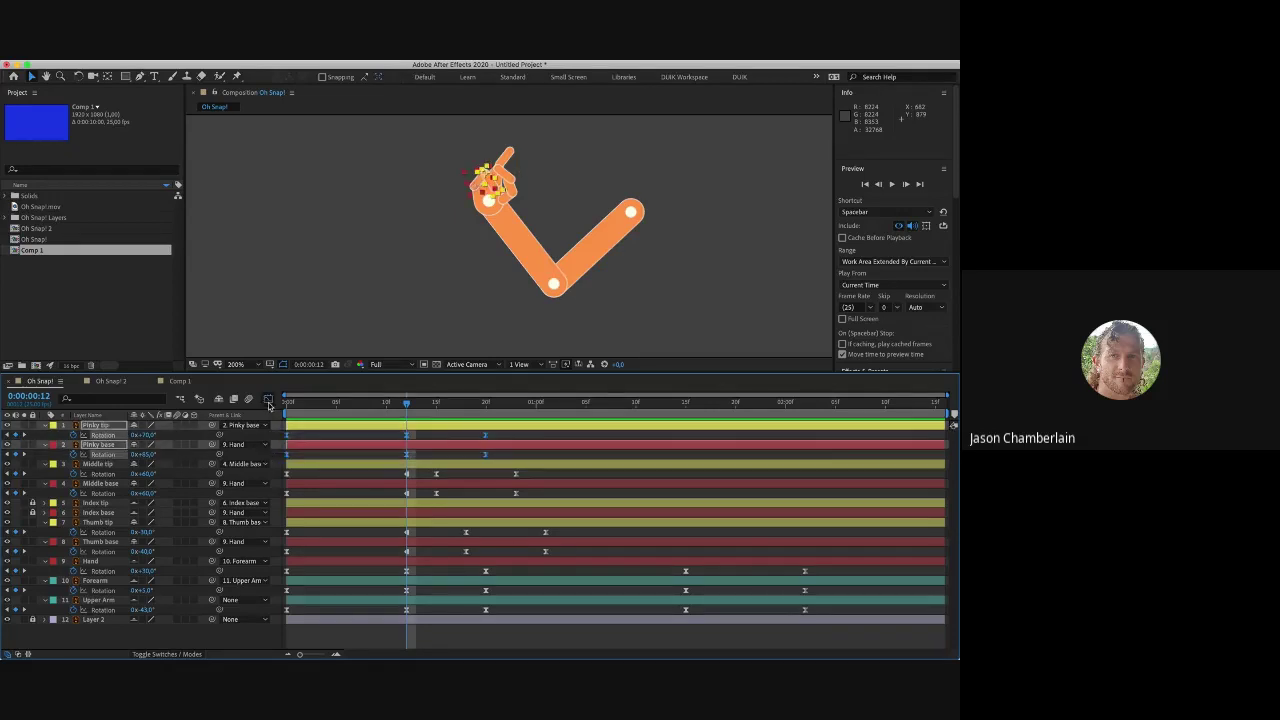
# Step: Select the pinky keyframes at frames 0 and 12 in the Graph Editor and preview the snap
pyautogui.click(268, 399)
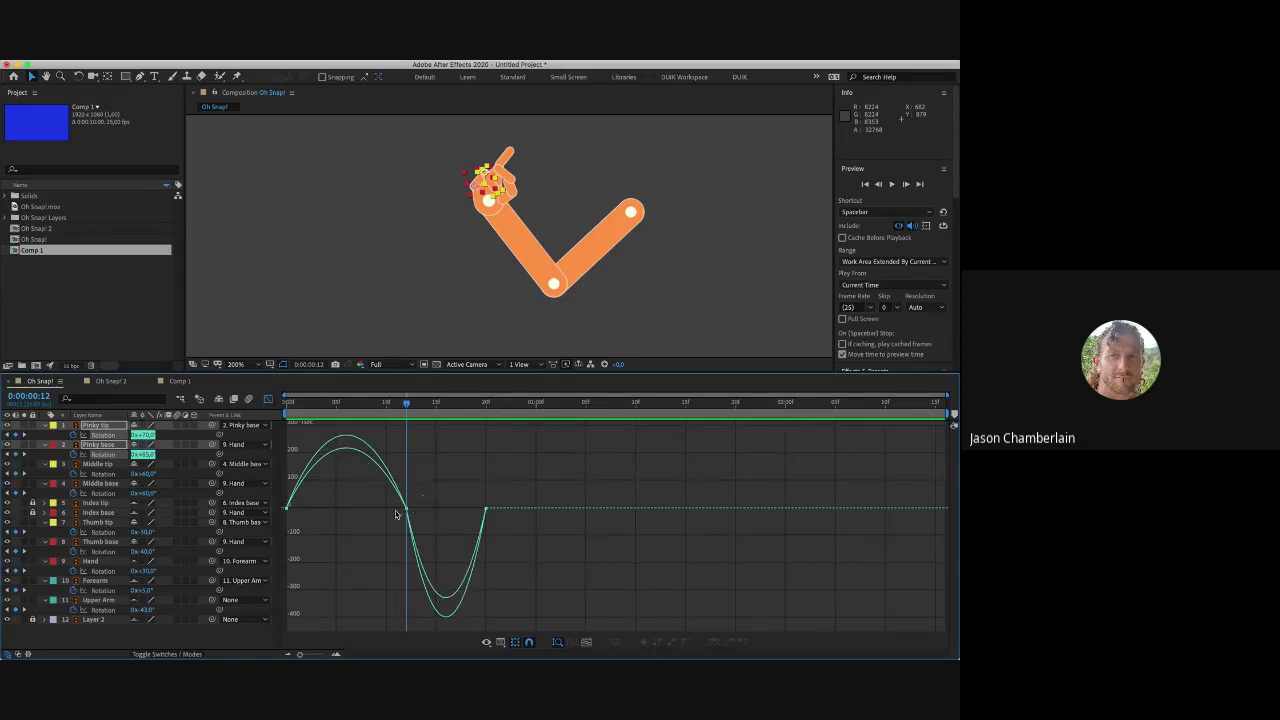
pyautogui.moveTo(427, 496); pyautogui.dragTo(353, 541)
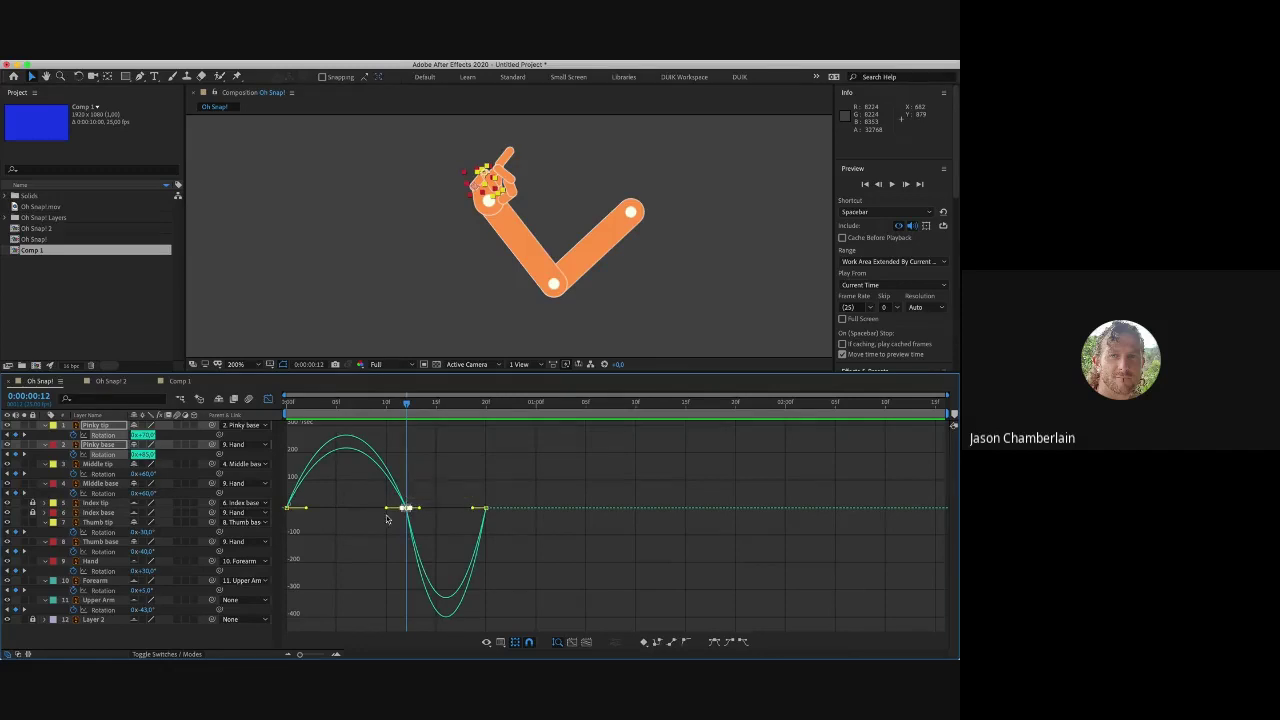
pyautogui.moveTo(406, 404); pyautogui.dragTo(280, 422)
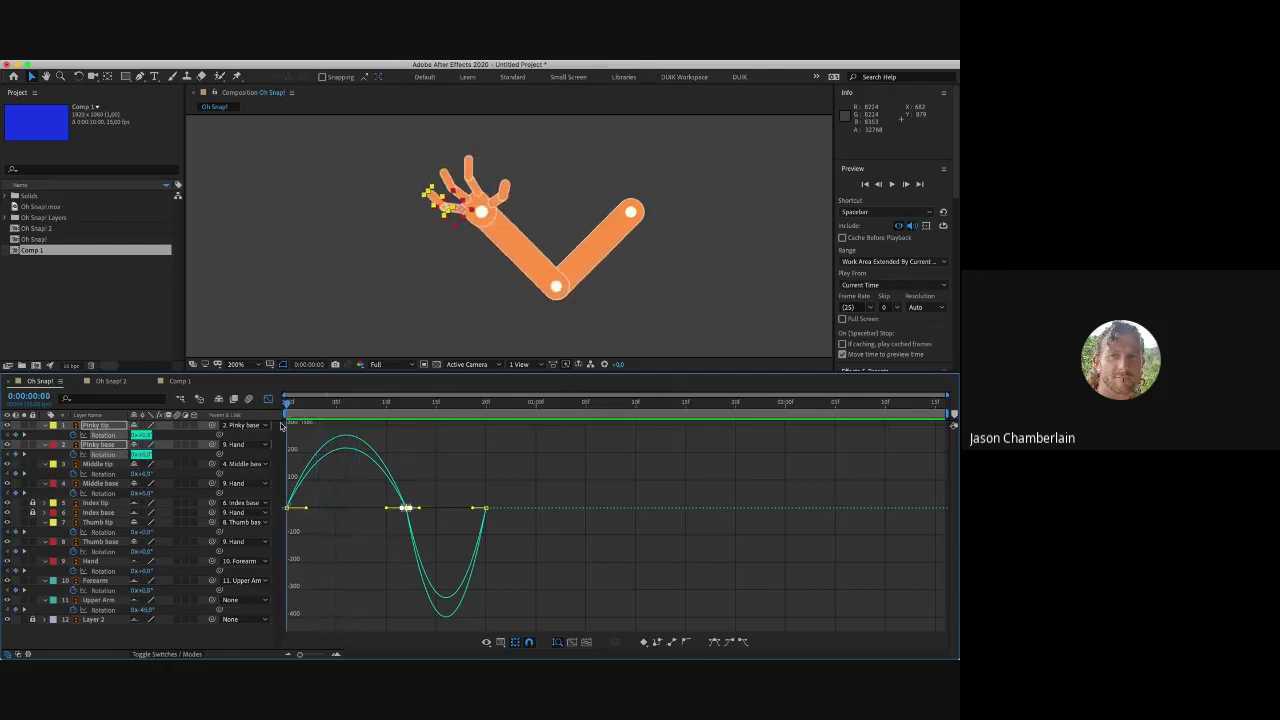
pyautogui.click(331, 498)
pyautogui.moveTo(331, 498)
pyautogui.mouseDown()
pyautogui.moveTo(284, 520)
pyautogui.moveTo(321, 509)
pyautogui.mouseUp()
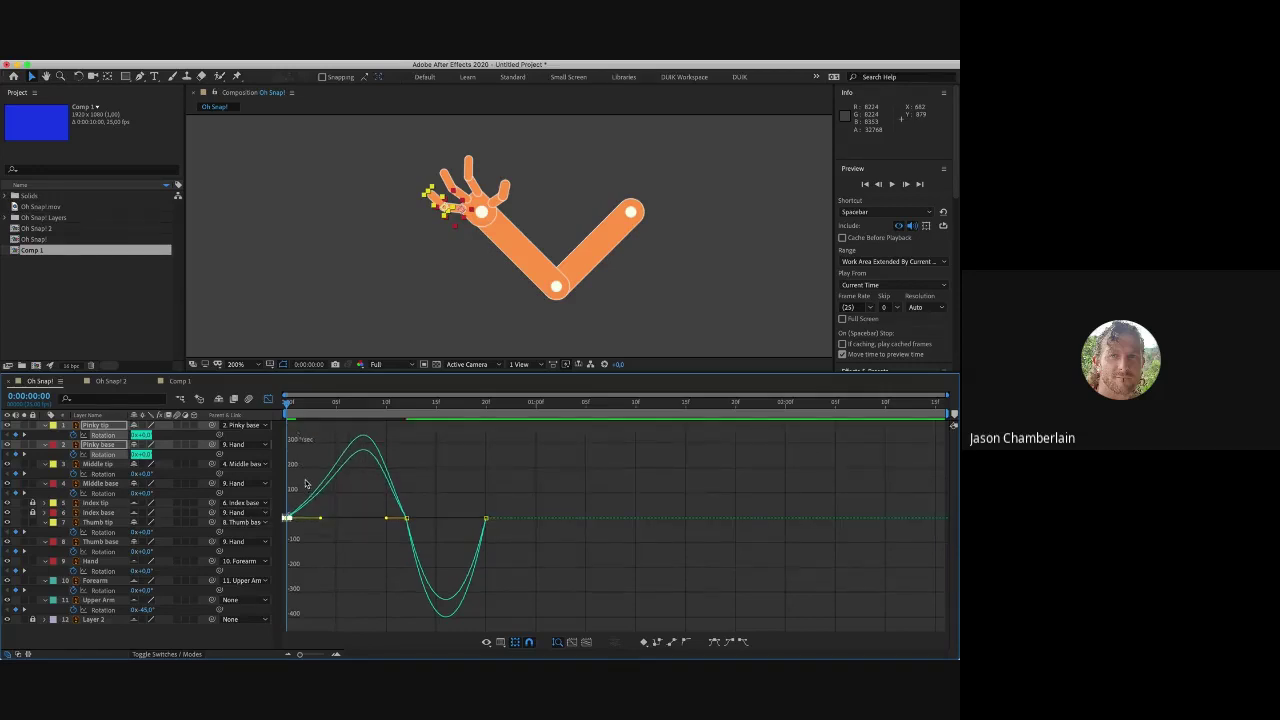
pyautogui.press('space')
pyautogui.press('space')
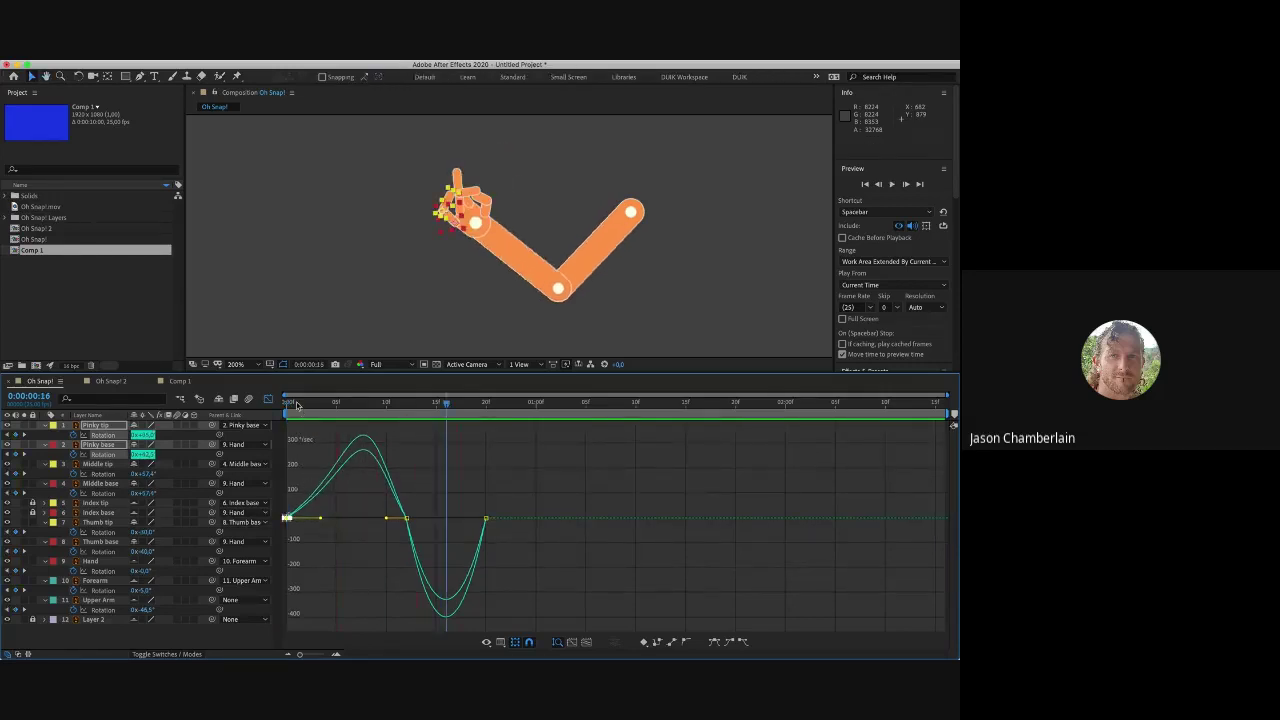
pyautogui.press('space')
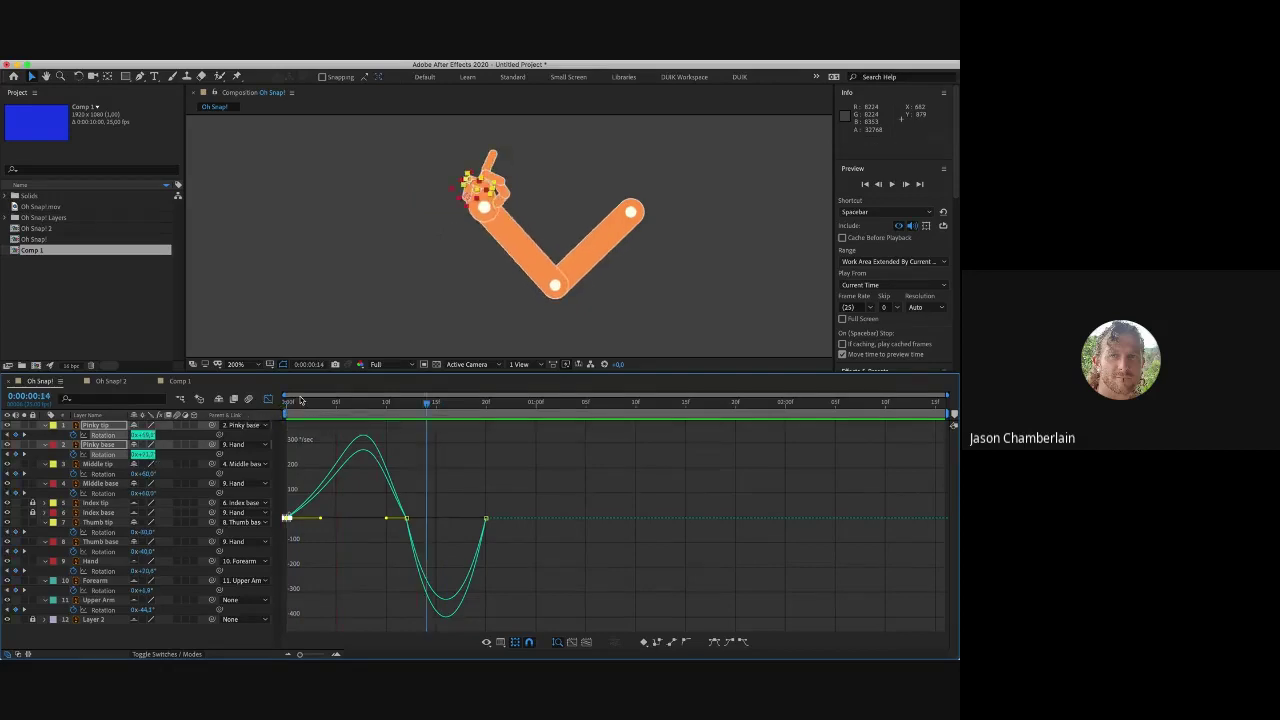
pyautogui.moveTo(300, 400); pyautogui.dragTo(409, 409)
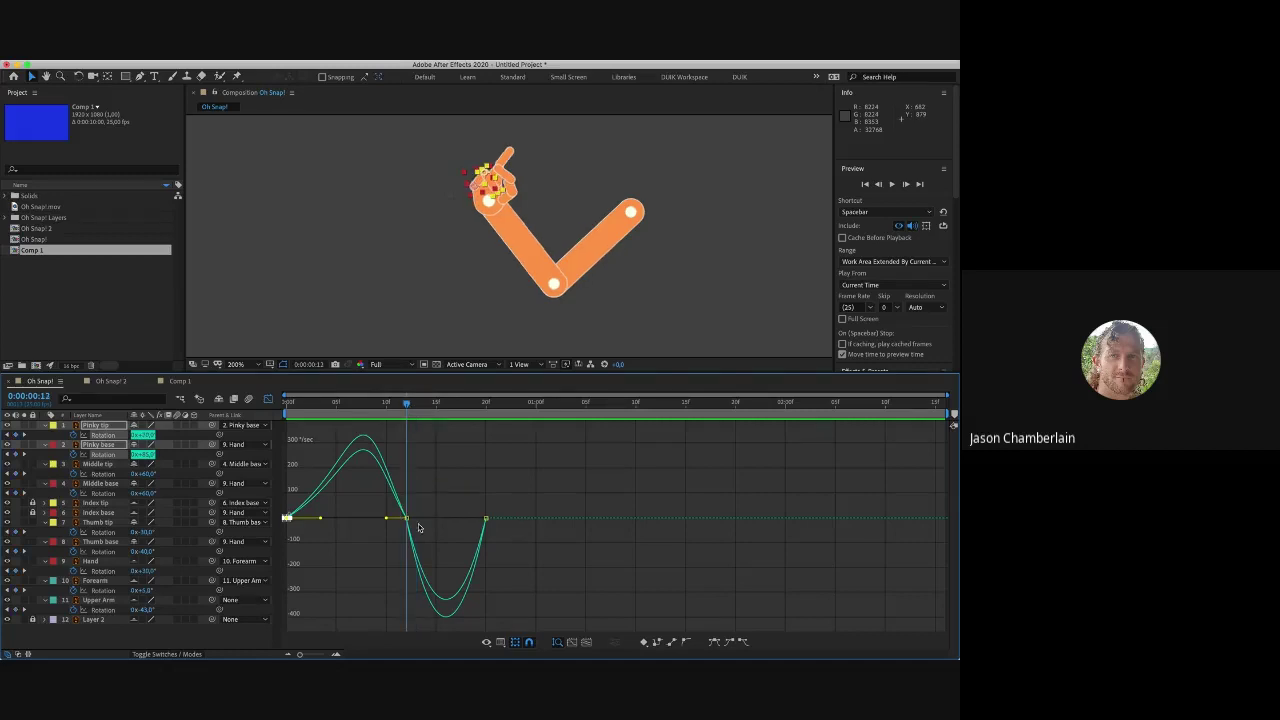
# Step: Stretch the Pinky base frame-12 keyframe's outgoing influence and select the final keyframe
pyautogui.moveTo(466, 510); pyautogui.dragTo(510, 533)
pyautogui.moveTo(424, 510); pyautogui.dragTo(386, 535)
pyautogui.moveTo(420, 519)
pyautogui.mouseDown()
pyautogui.moveTo(490, 518)
pyautogui.moveTo(458, 541)
pyautogui.moveTo(386, 546)
pyautogui.moveTo(390, 528)
pyautogui.moveTo(416, 520)
pyautogui.mouseUp()
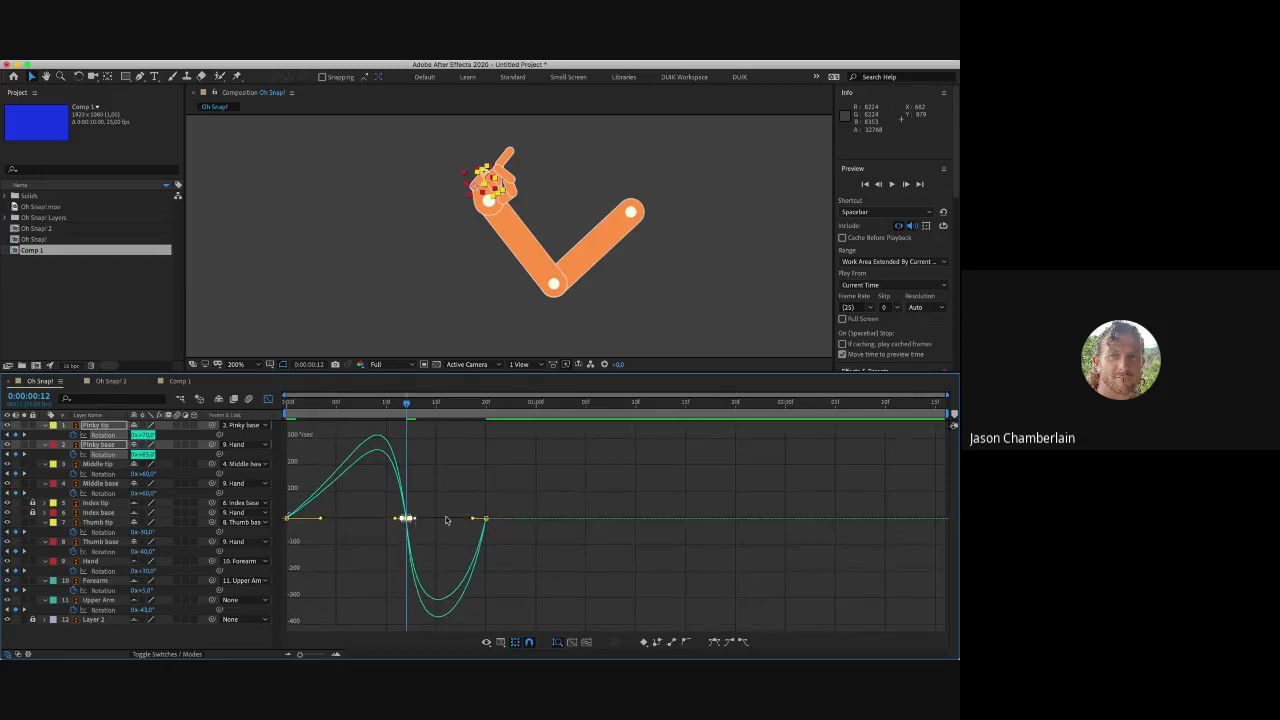
pyautogui.moveTo(514, 503); pyautogui.dragTo(466, 520)
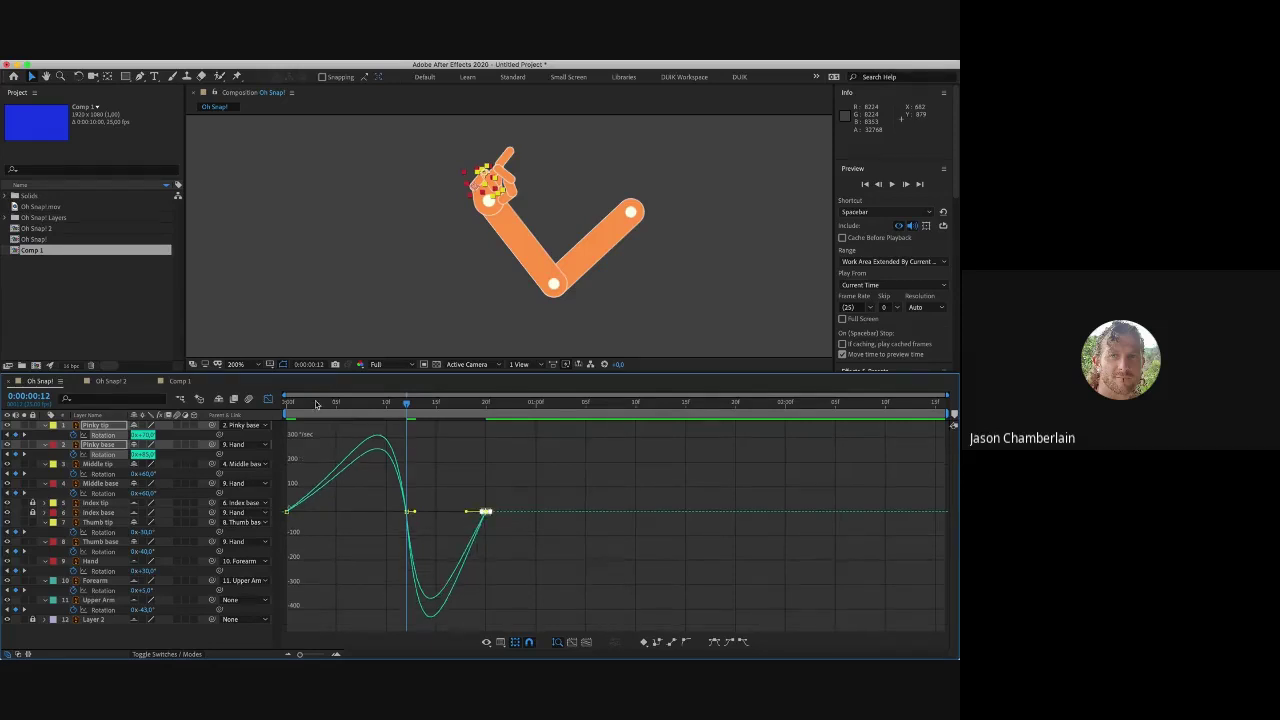
pyautogui.press('Home')
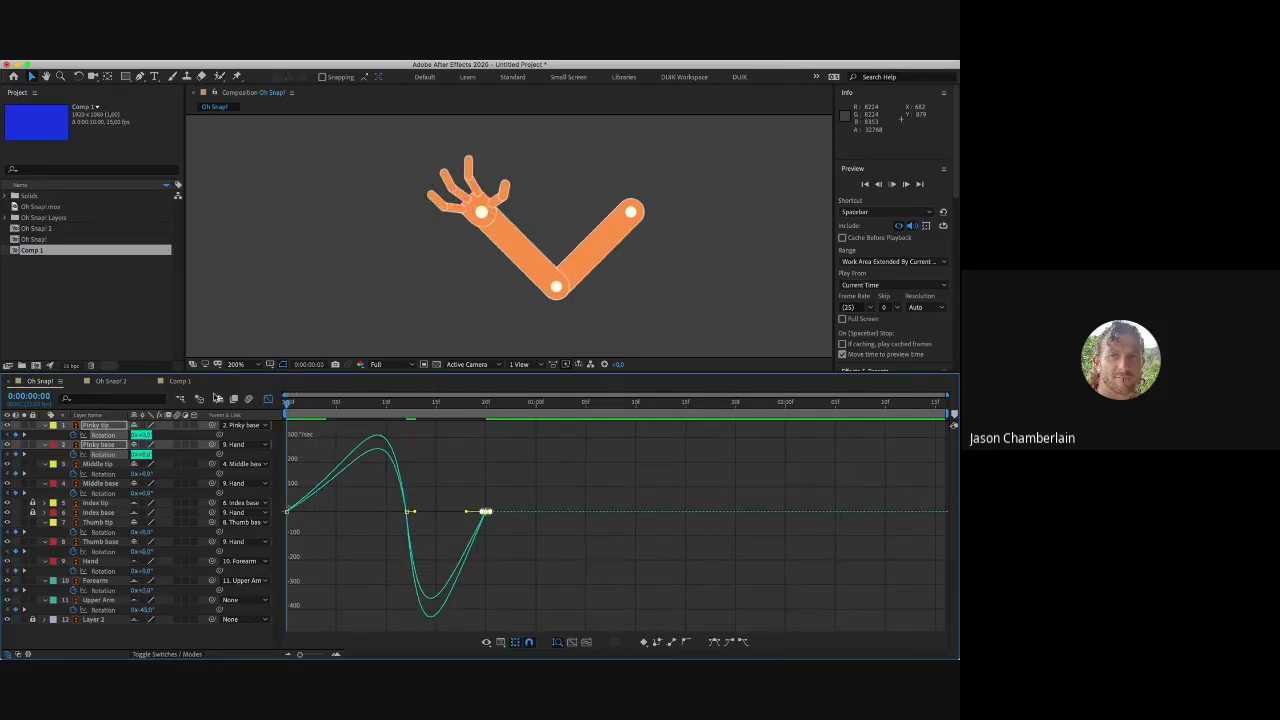
# Step: Preview the revised snap and solo the pinky layer
pyautogui.press('space')
pyautogui.press('space')
pyautogui.click(25, 444)
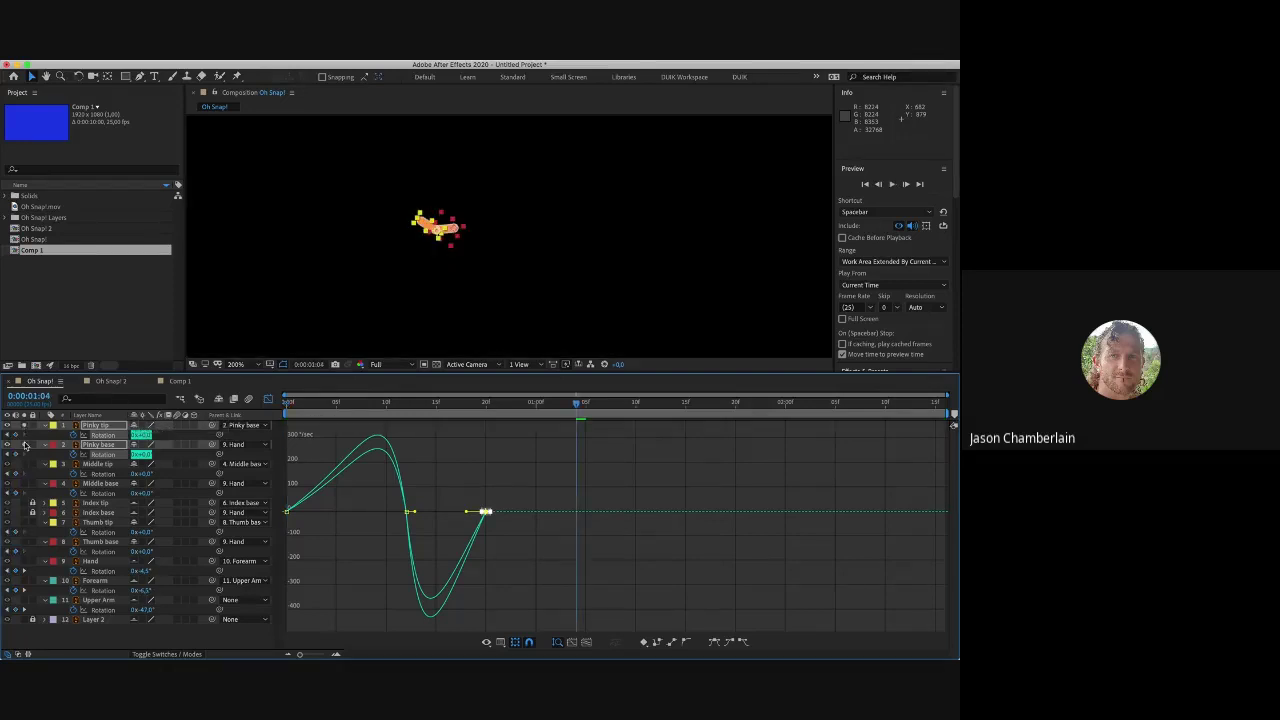
pyautogui.press('Home')
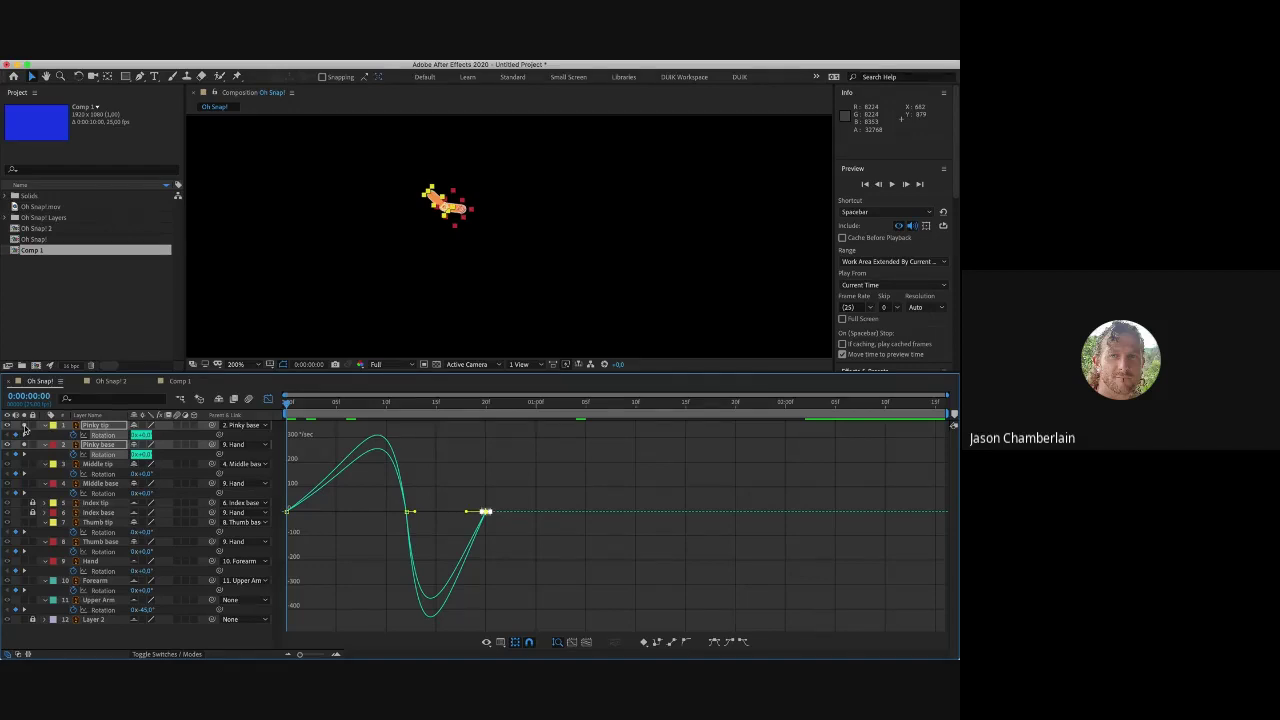
# Step: Select the Pinky tip layer and its keyframes, then show the rotation speed curves again
pyautogui.click(328, 470)
pyautogui.click(306, 310)
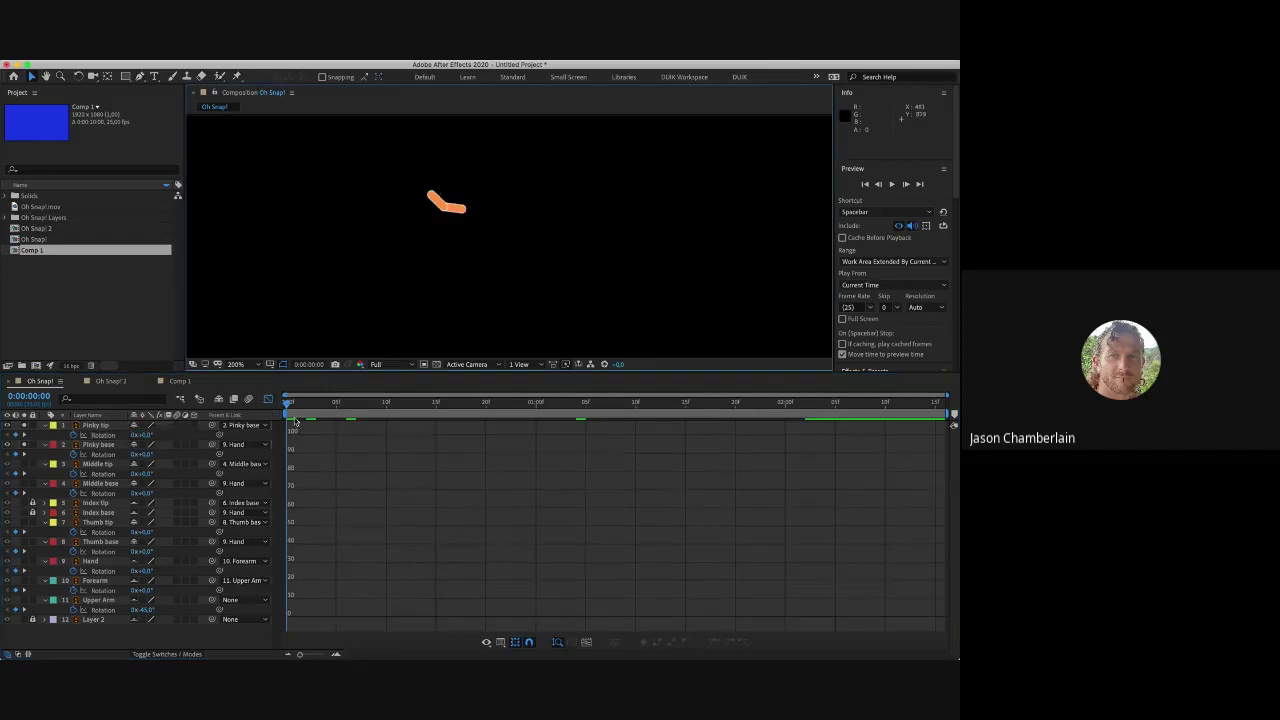
pyautogui.click(445, 199)
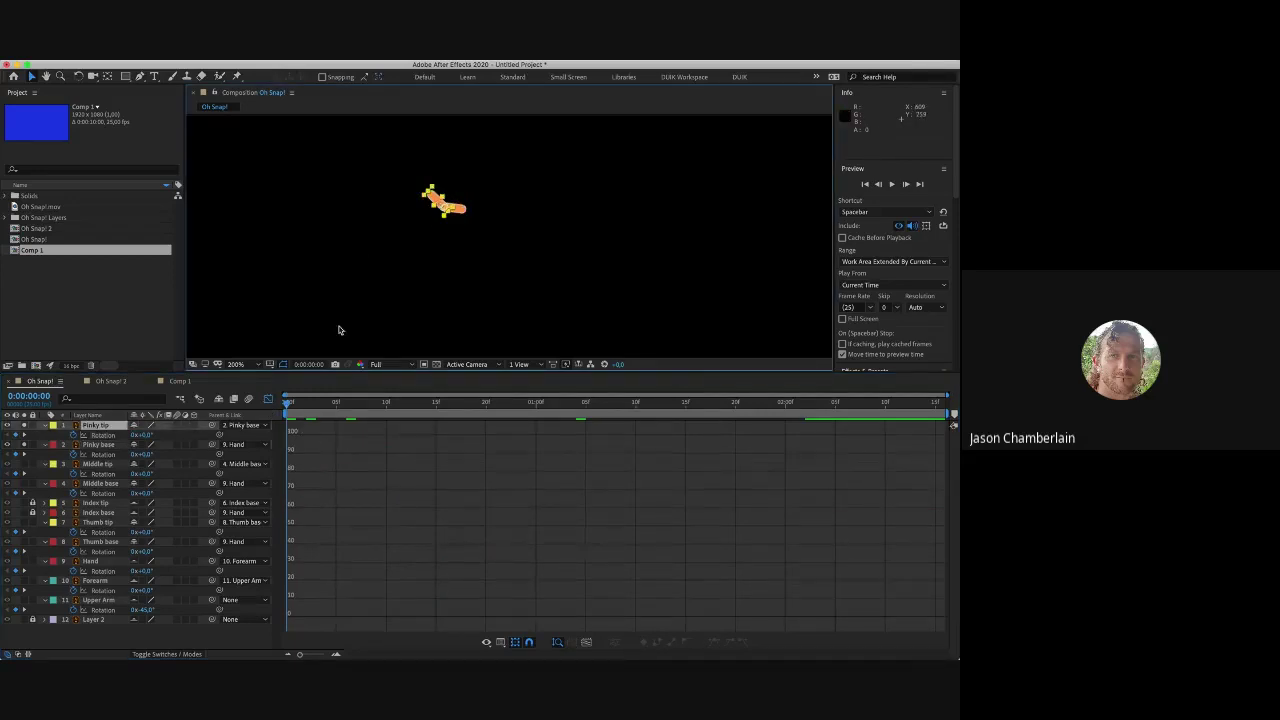
pyautogui.click(268, 399)
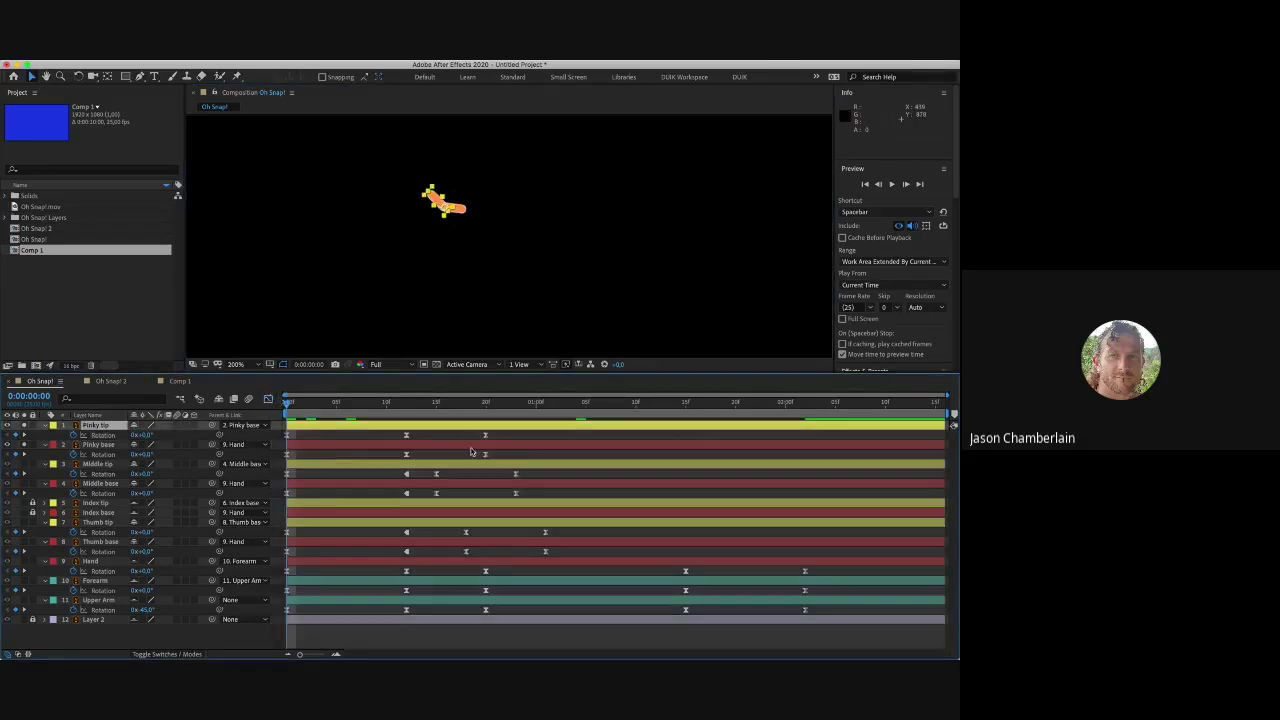
pyautogui.moveTo(525, 432); pyautogui.dragTo(286, 462)
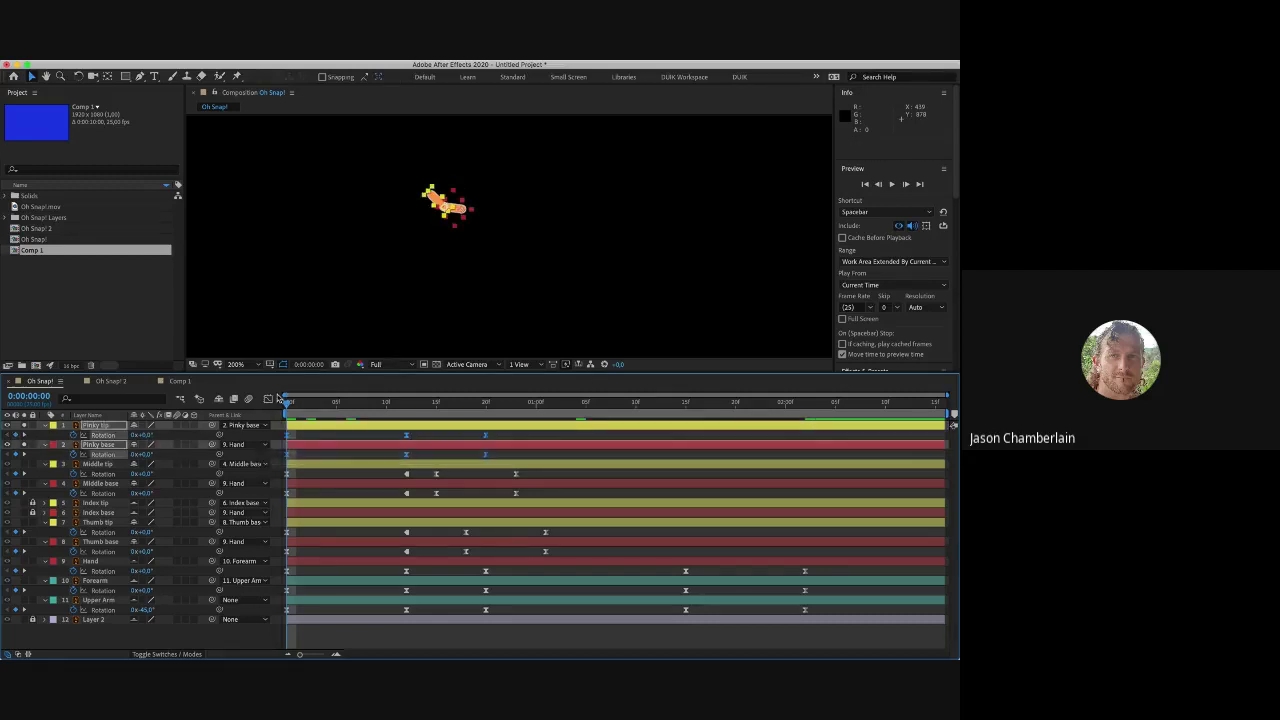
pyautogui.click(268, 400)
# Step: Preview the soloed pinky and inspect the Pinky base keyframe speeds at frame 12
pyautogui.press('space')
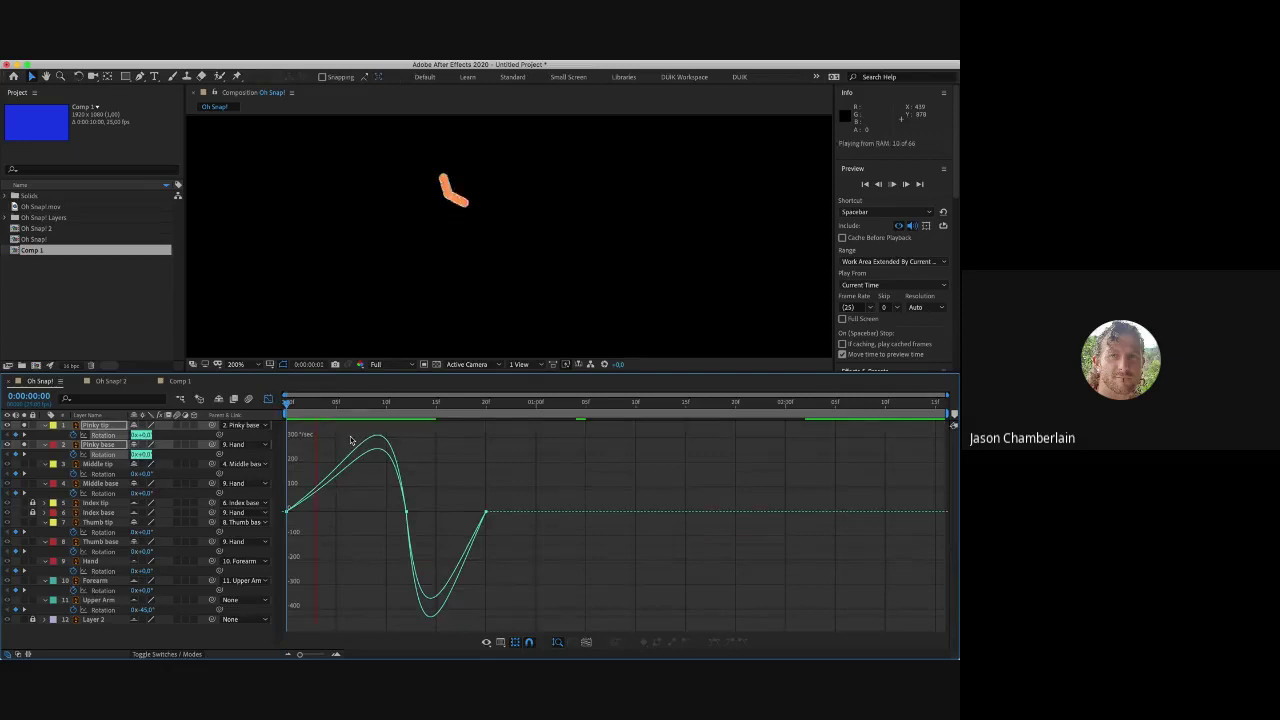
pyautogui.press('space')
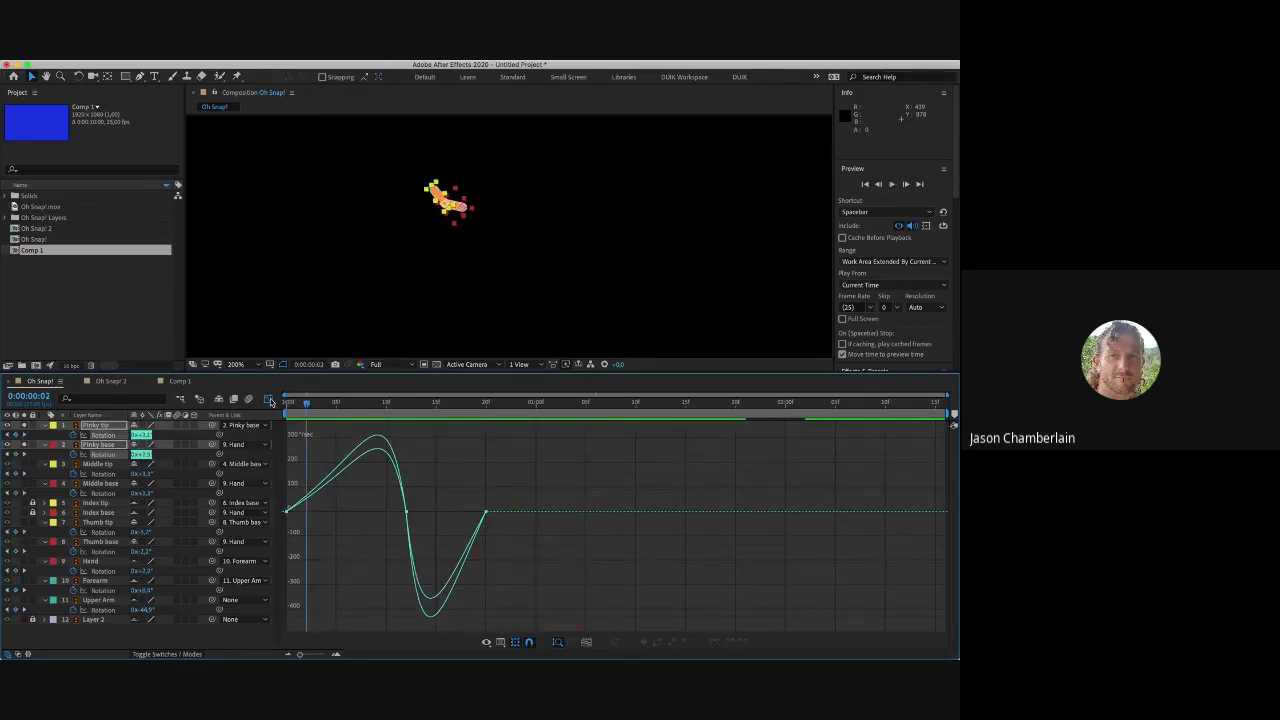
pyautogui.press('space')
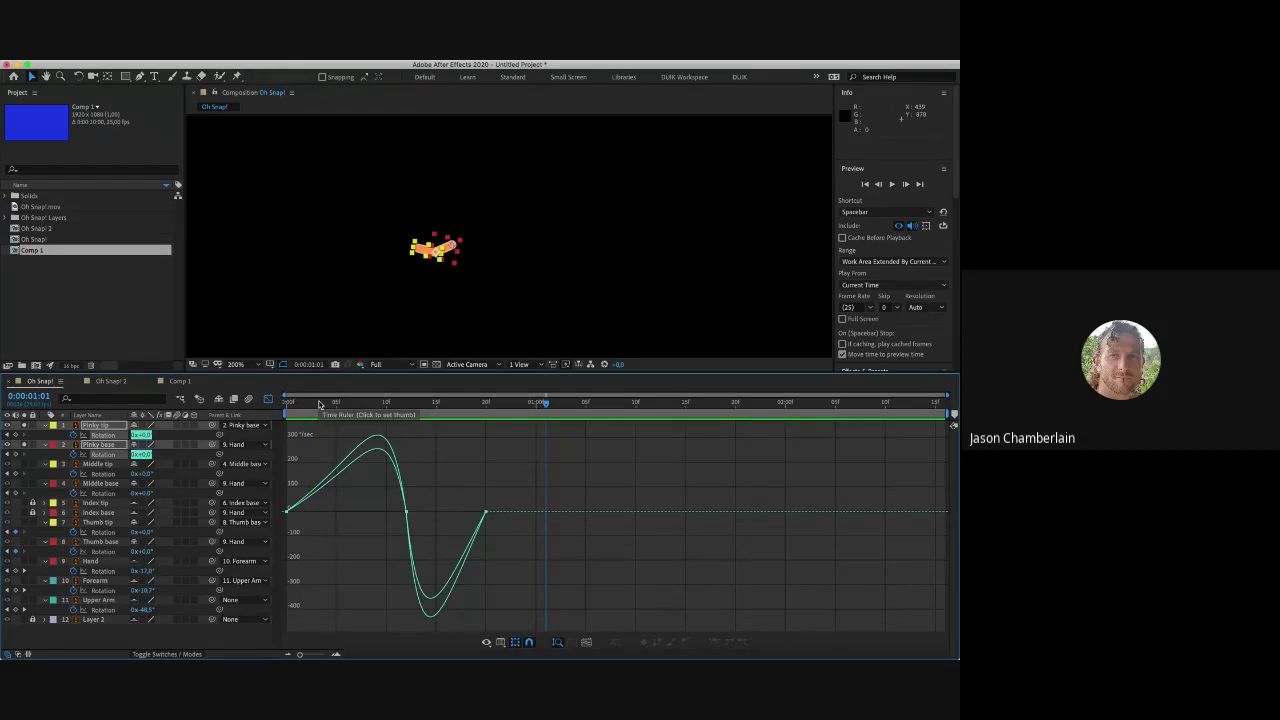
pyautogui.click(406, 403)
pyautogui.click(406, 512)
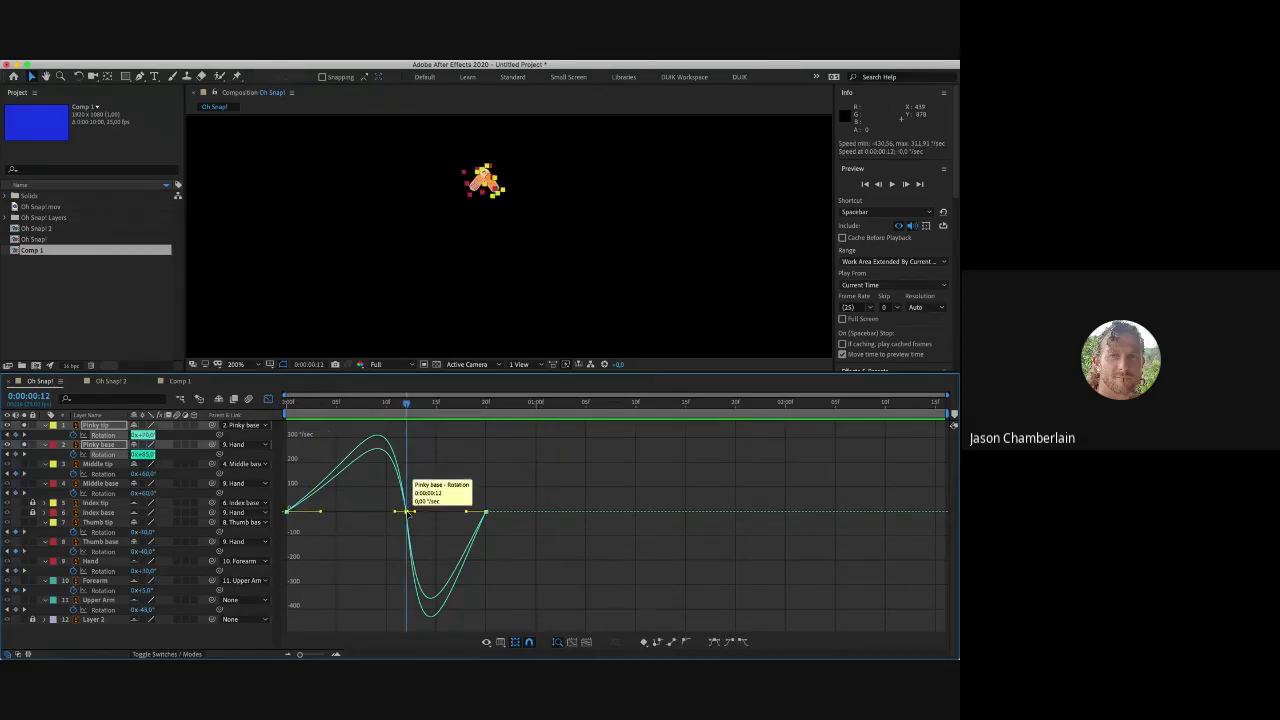
pyautogui.moveTo(290, 508)
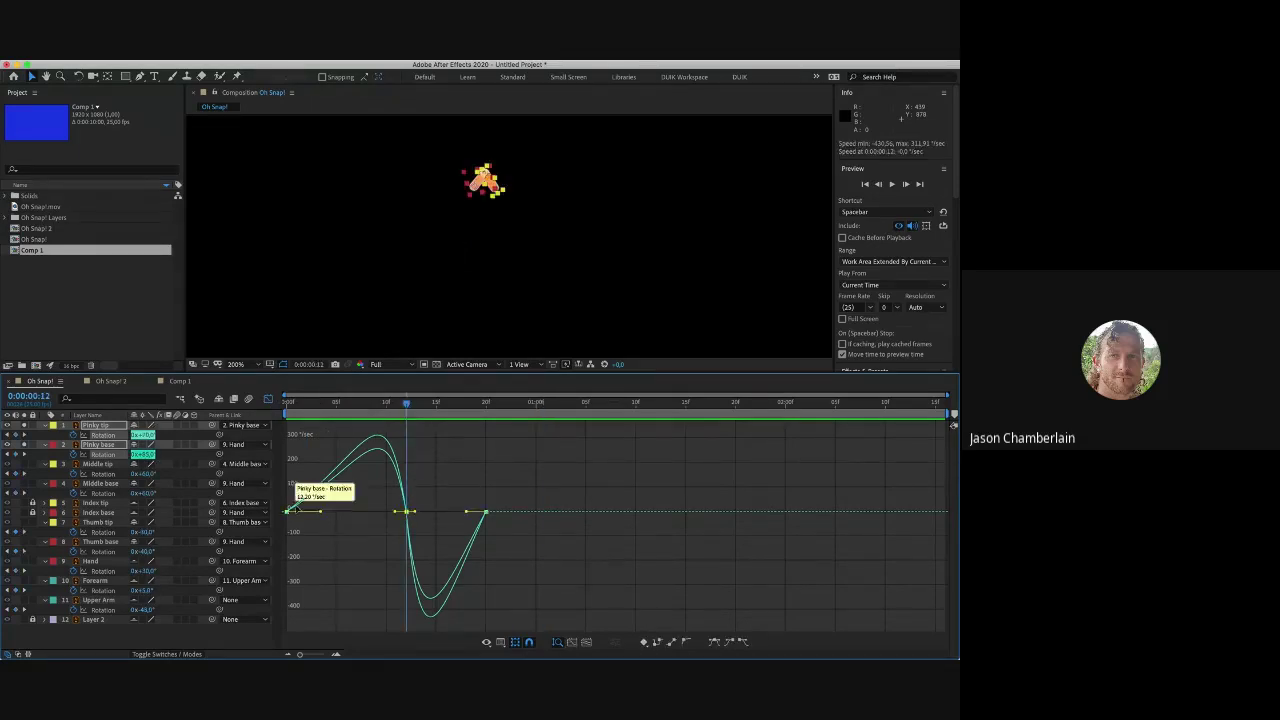
pyautogui.moveTo(409, 549)
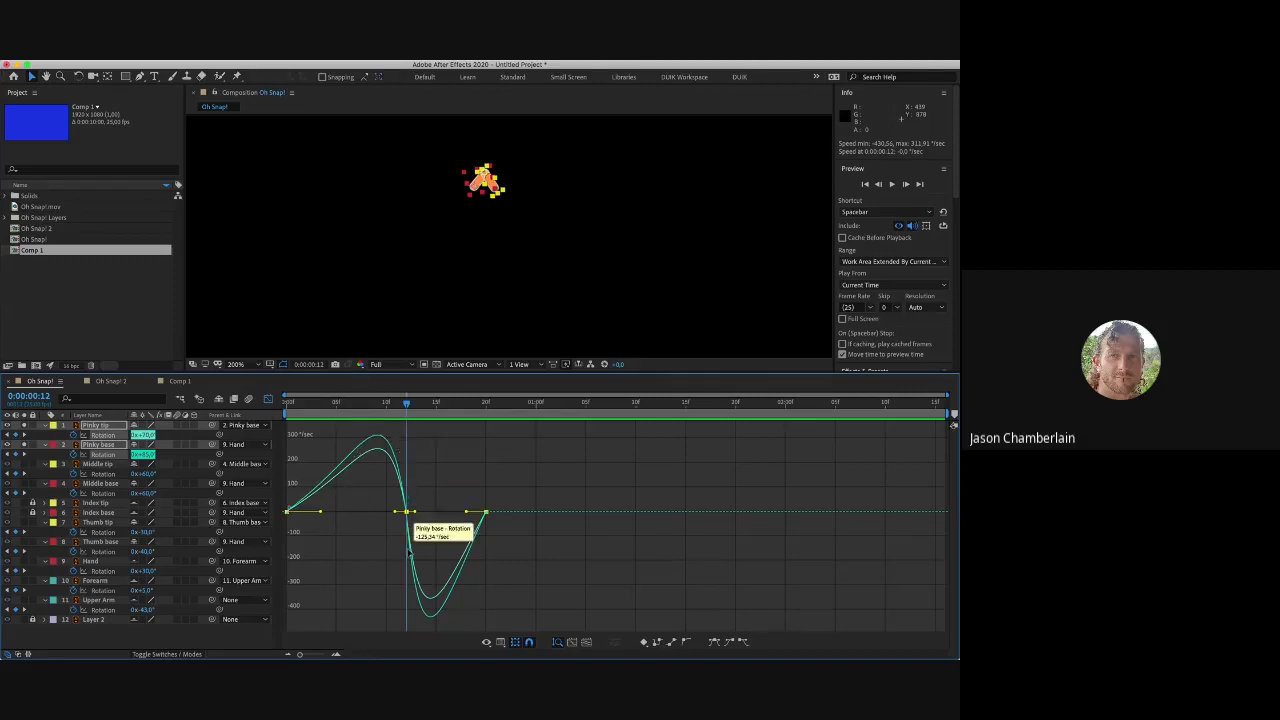
pyautogui.moveTo(387, 452)
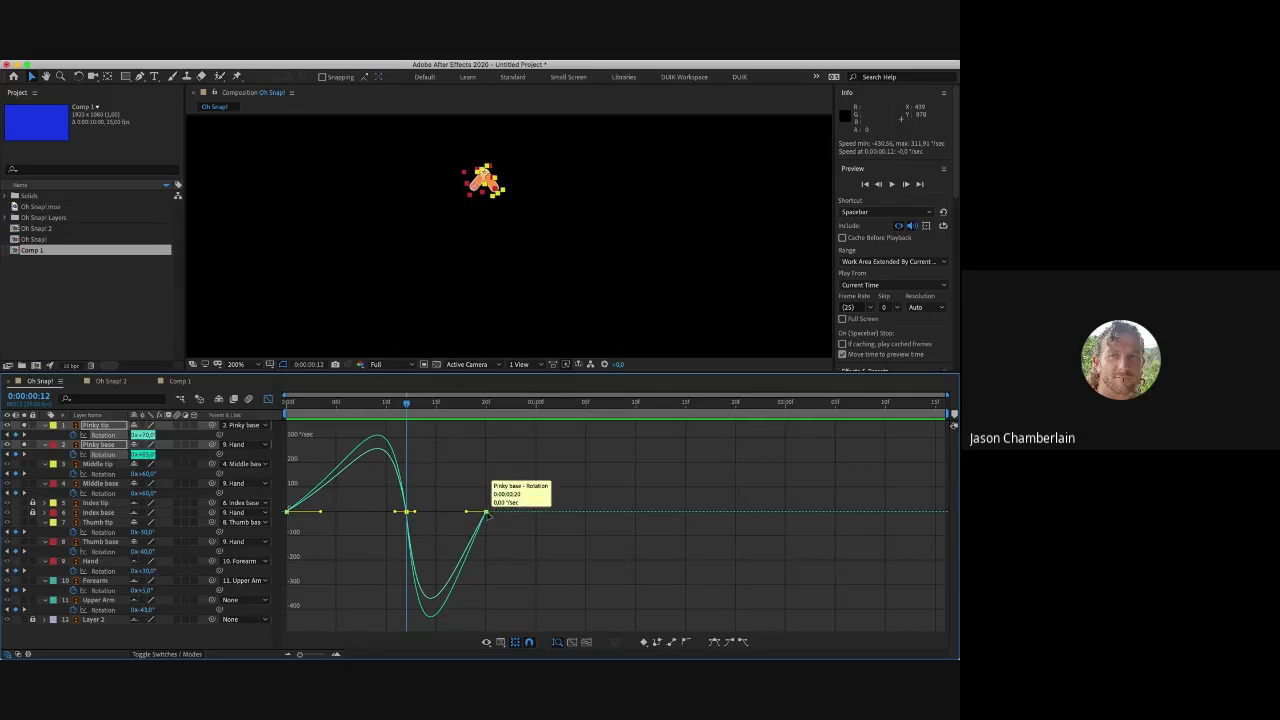
# Step: Give the last Pinky base keyframe about 70% influence, preview, and return to layer bars
pyautogui.moveTo(512, 496); pyautogui.dragTo(459, 512)
pyautogui.press('space')
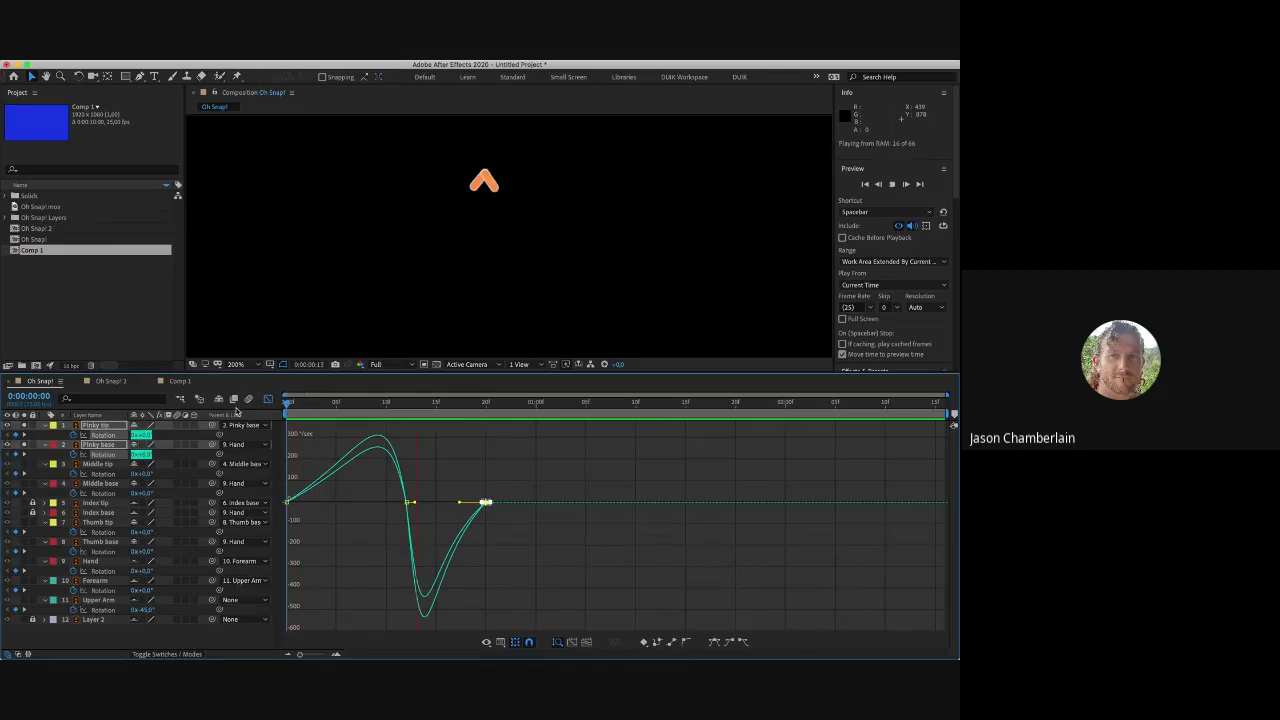
pyautogui.press('space')
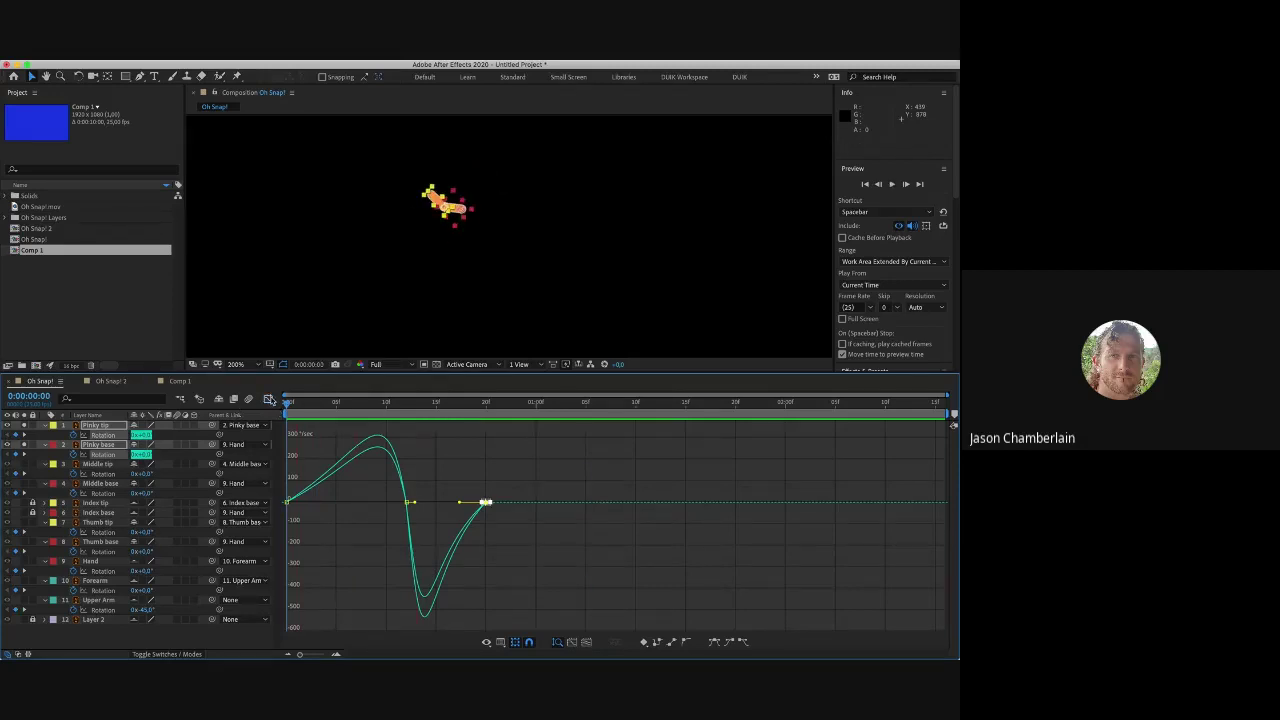
pyautogui.click(268, 399)
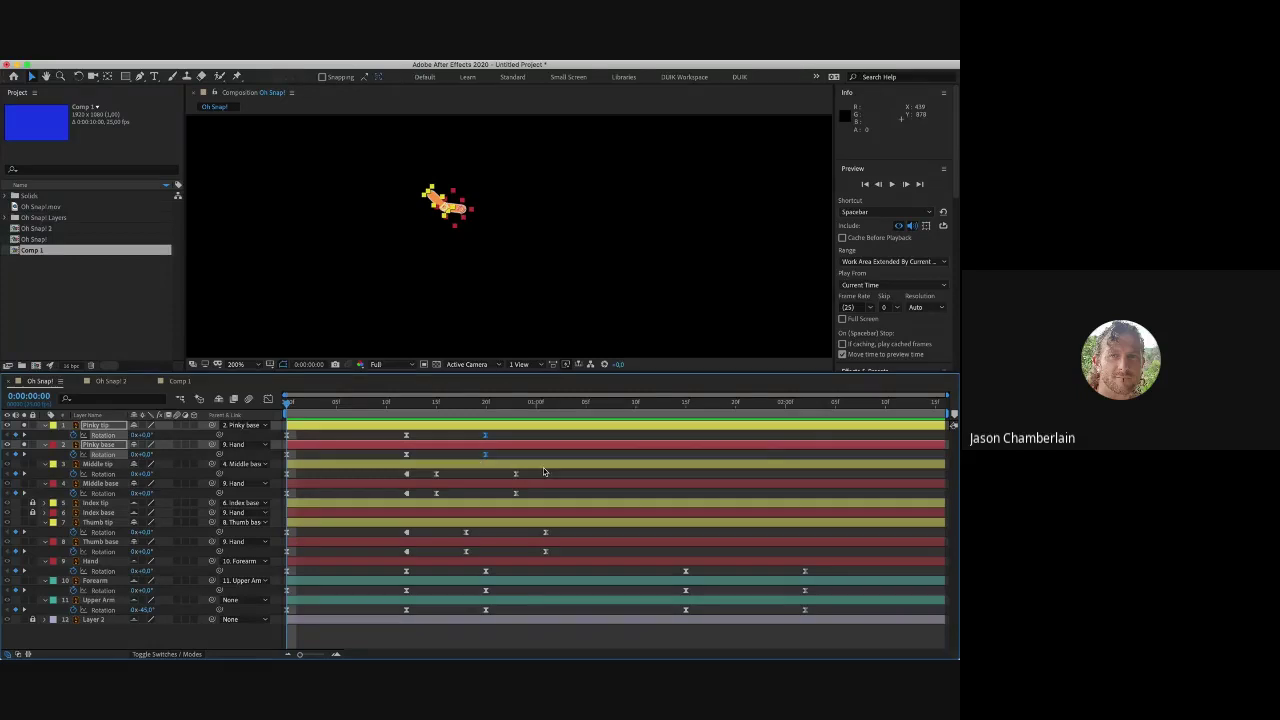
# Step: Flatten the Middle tip and Middle base speed to 0 °/sec at frame 12, then preview the snap
pyautogui.moveTo(543, 467); pyautogui.dragTo(235, 505)
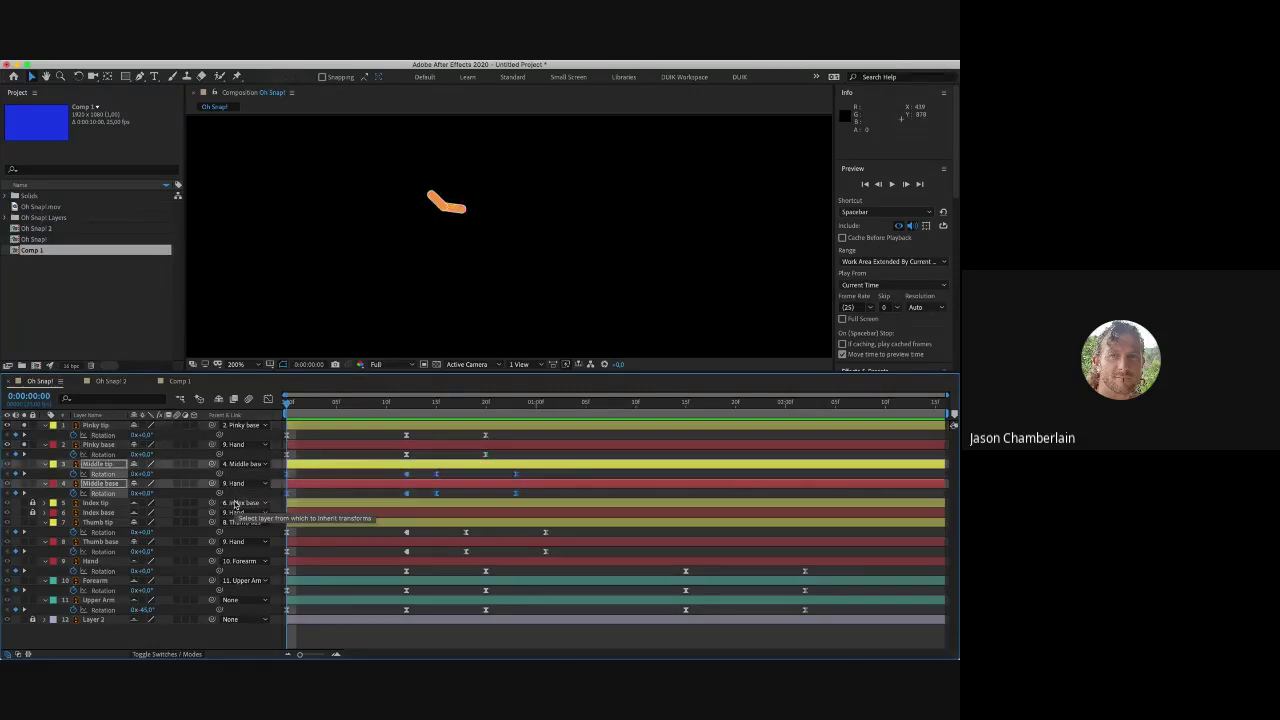
pyautogui.click(268, 400)
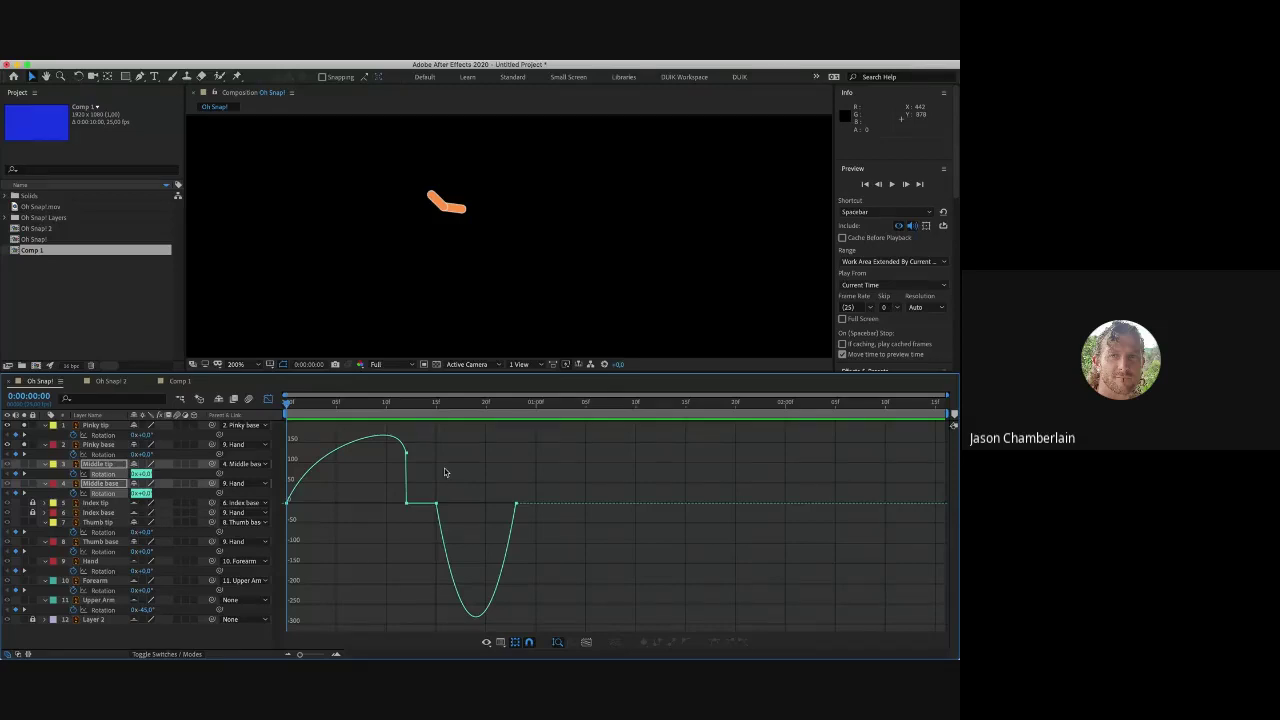
pyautogui.click(407, 453)
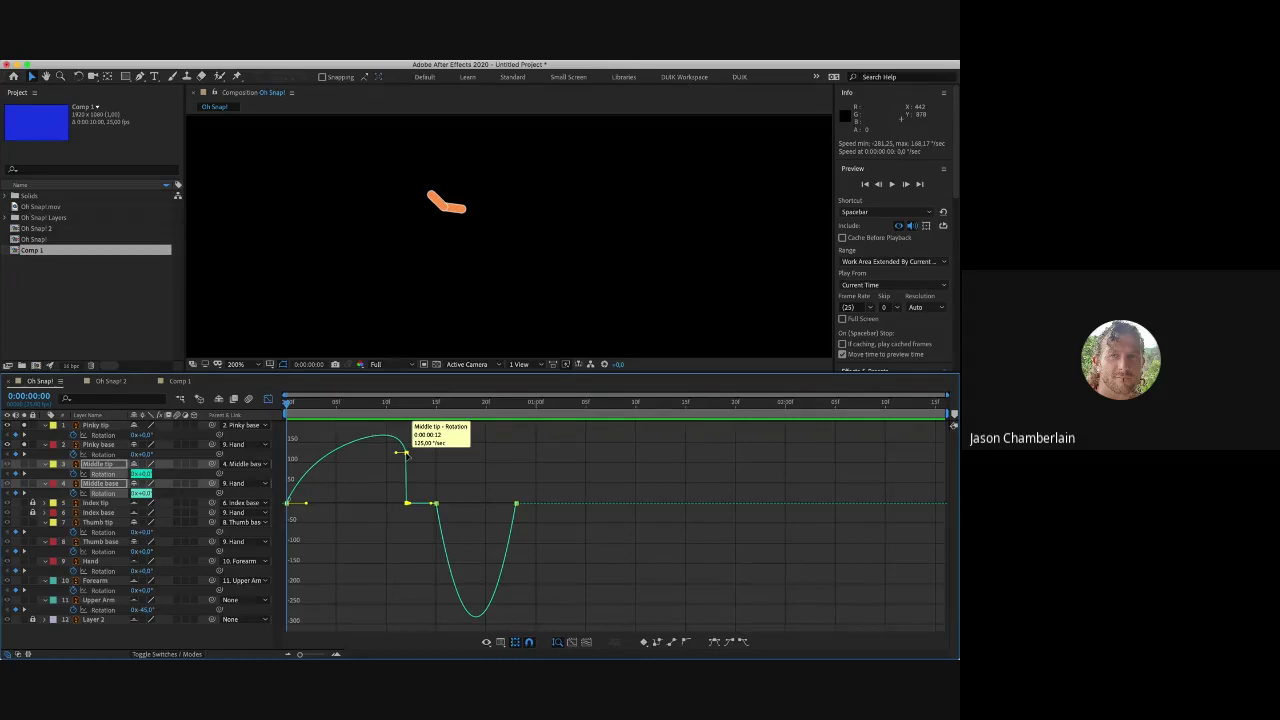
pyautogui.moveTo(406, 453); pyautogui.dragTo(407, 503)
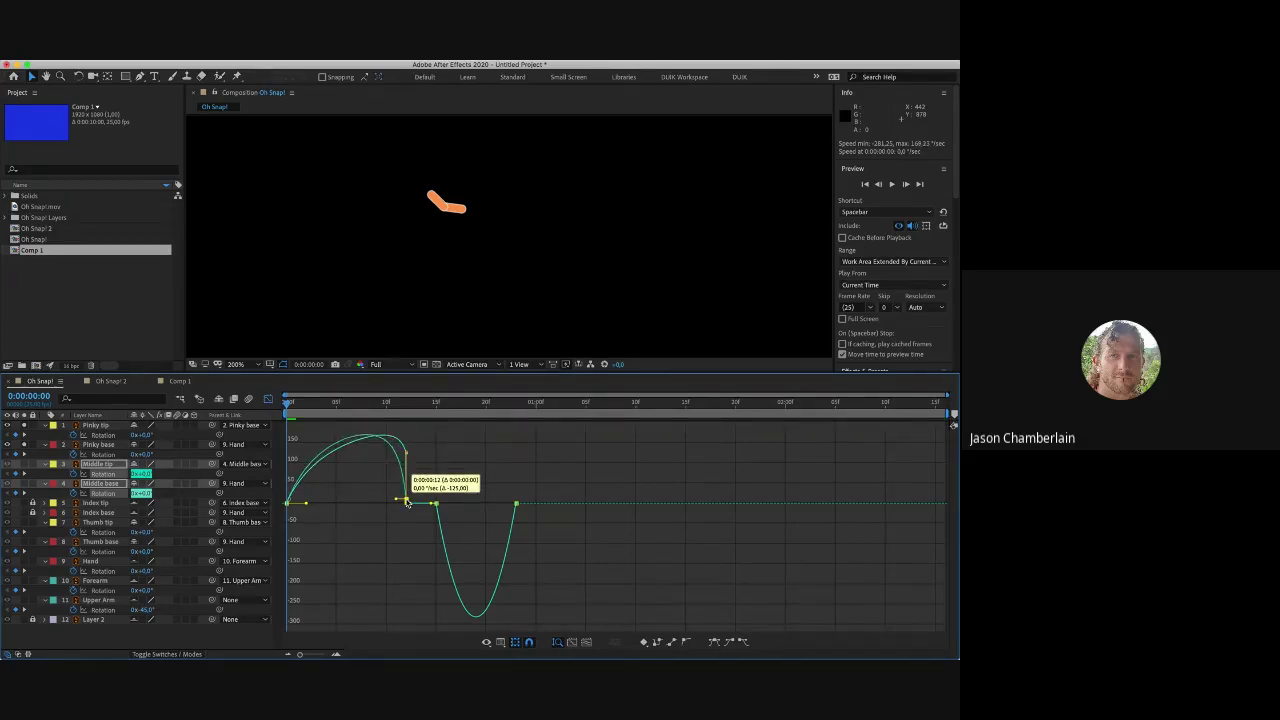
pyautogui.press('space')
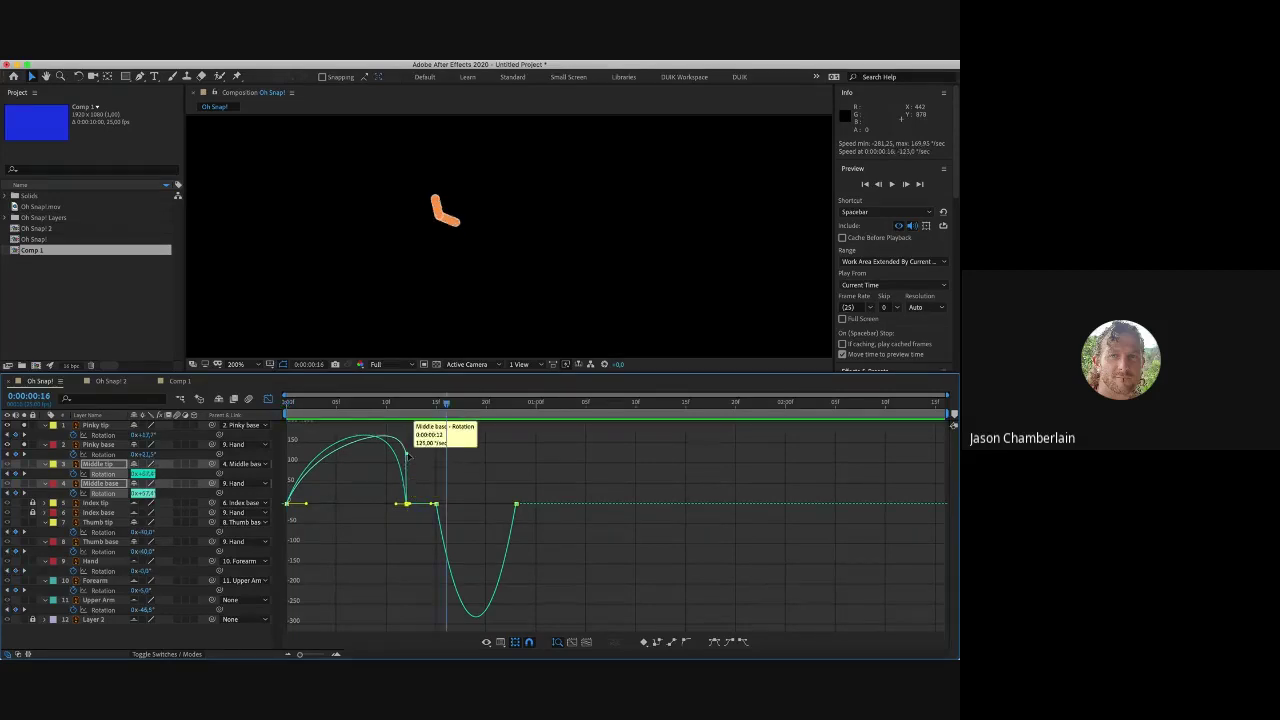
pyautogui.moveTo(406, 453); pyautogui.dragTo(405, 507)
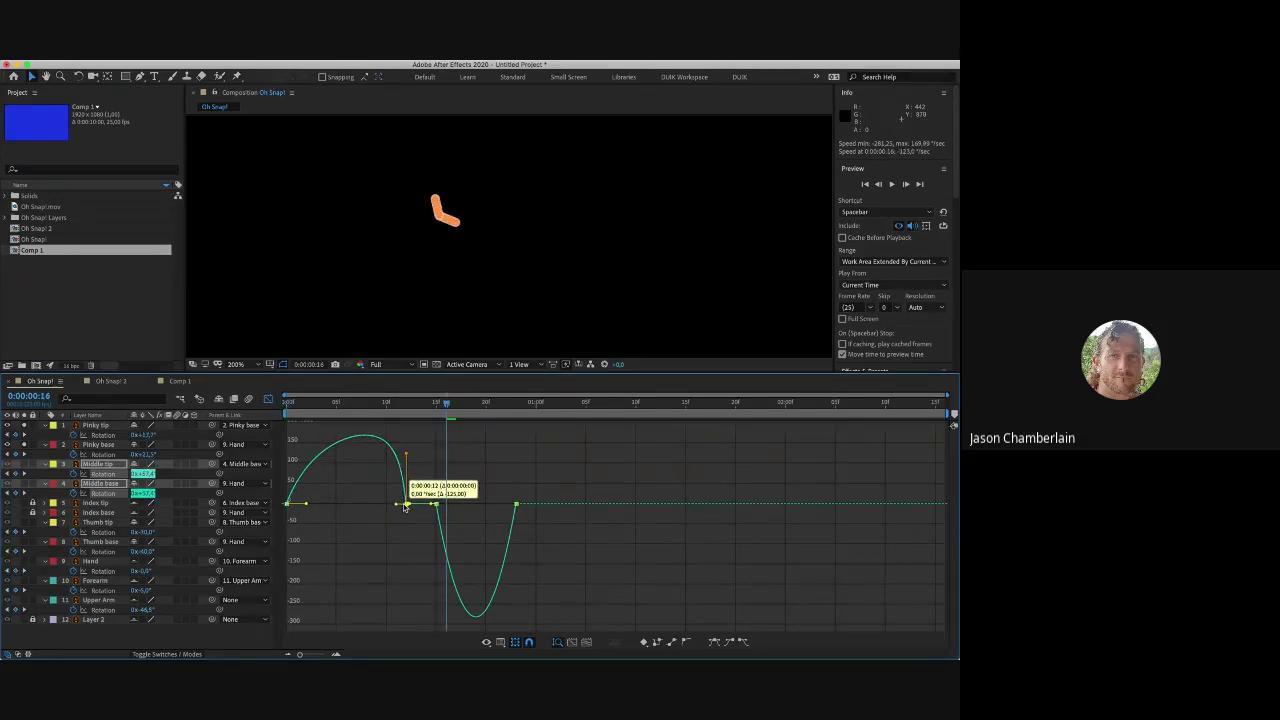
pyautogui.press('space')
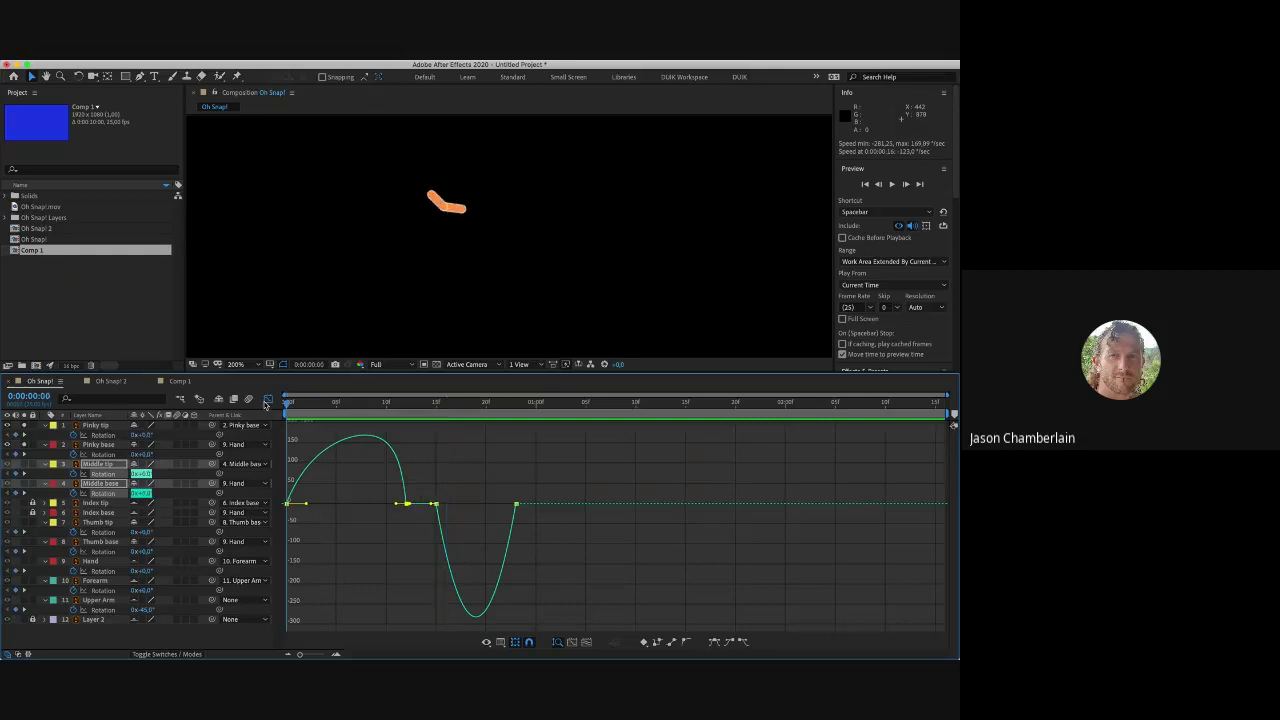
# Step: Reshape the Middle speed curve leaving the first keyframe, checking poses between frames 6 and 12
pyautogui.click(366, 490)
pyautogui.moveTo(386, 484); pyautogui.dragTo(309, 513)
pyautogui.click(287, 510)
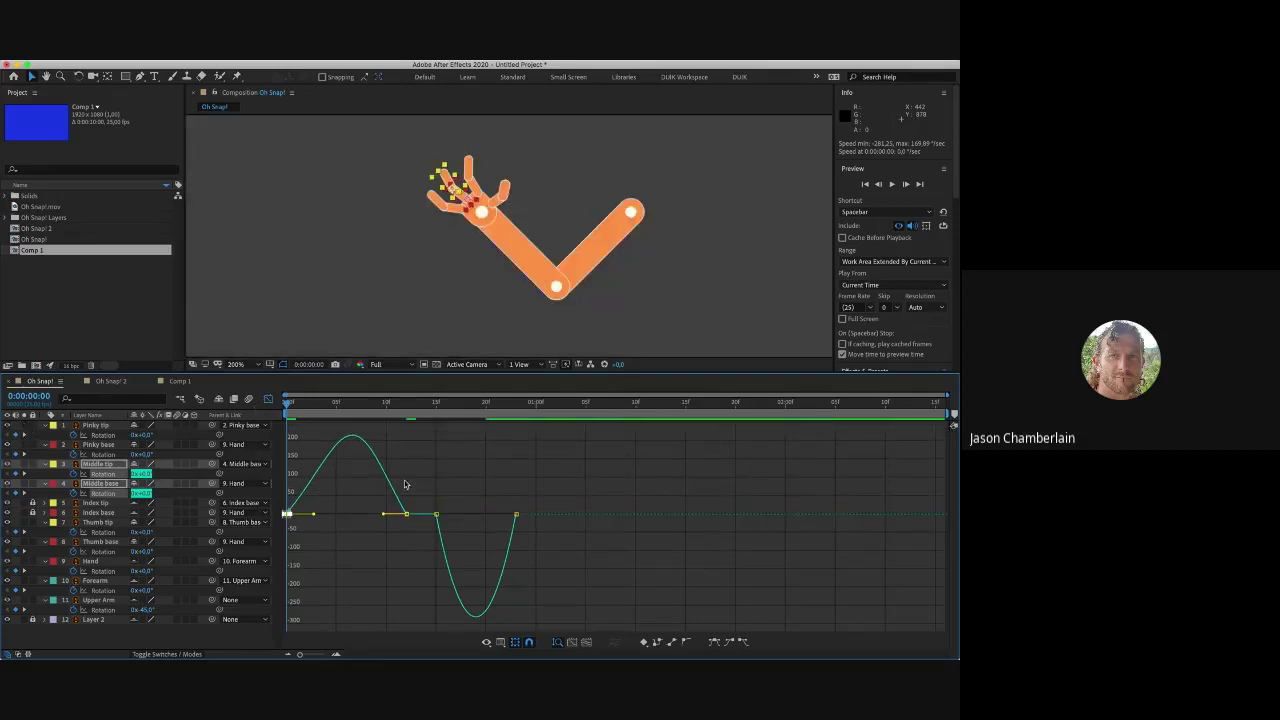
pyautogui.moveTo(358, 413); pyautogui.dragTo(402, 431)
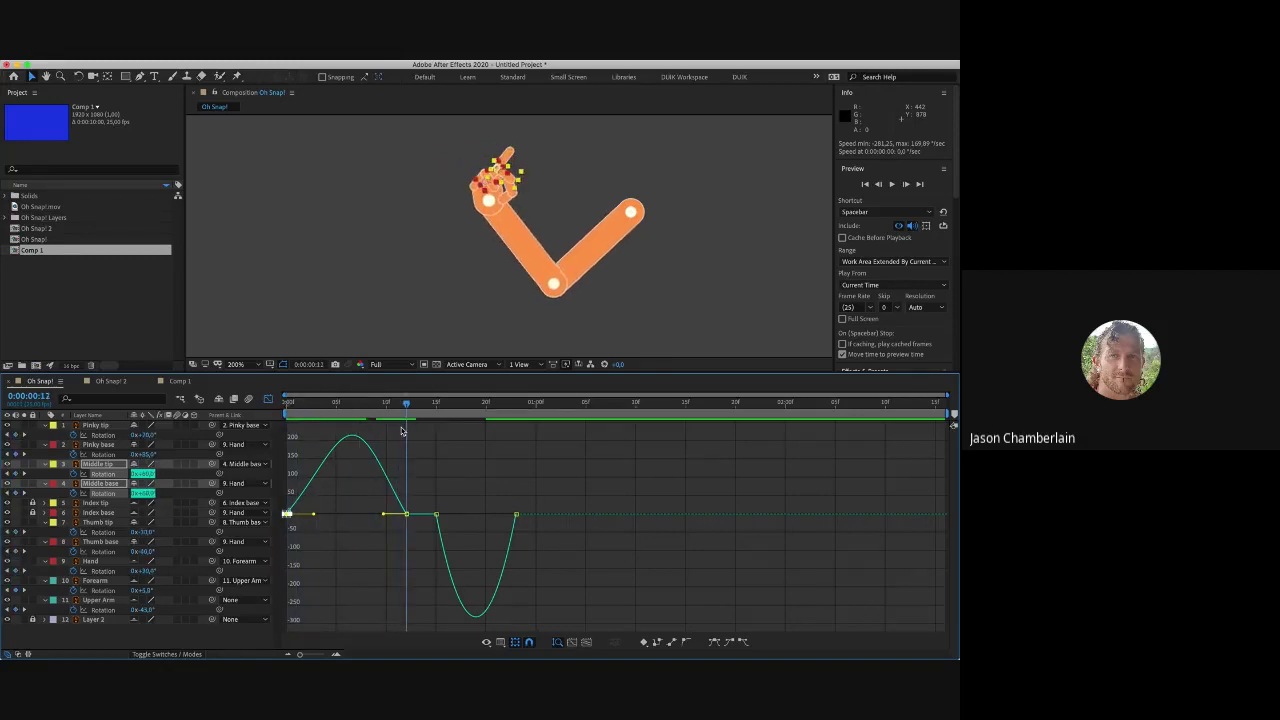
pyautogui.moveTo(369, 491); pyautogui.dragTo(317, 520)
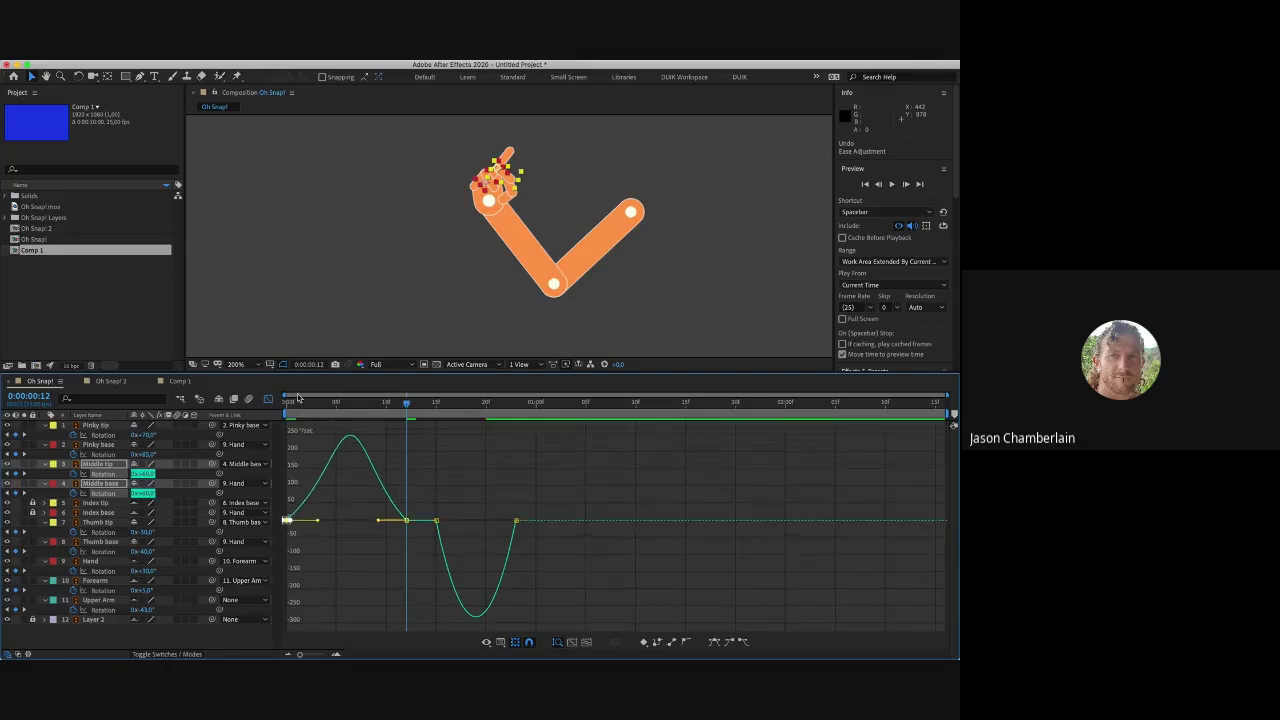
pyautogui.moveTo(300, 402); pyautogui.dragTo(436, 410)
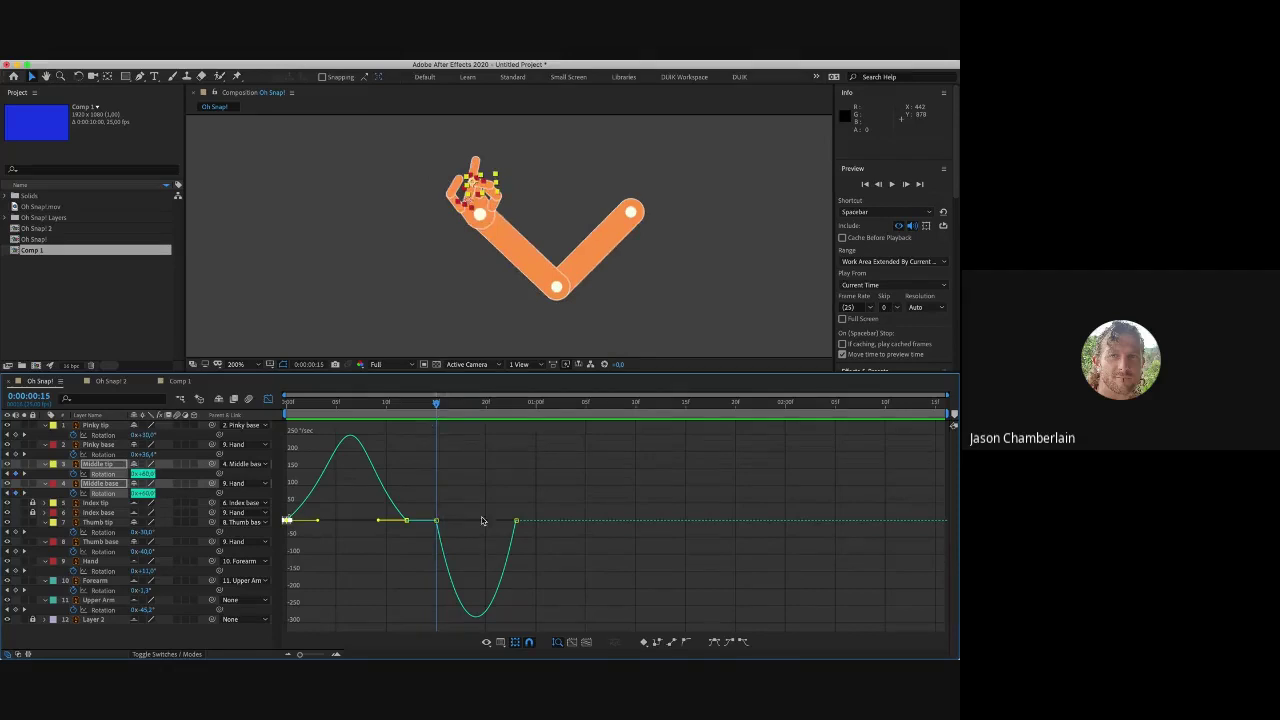
# Step: Ease the Middle keyframes around frame 15 and replay the snap from the start
pyautogui.moveTo(465, 519); pyautogui.dragTo(434, 525)
pyautogui.click(517, 519)
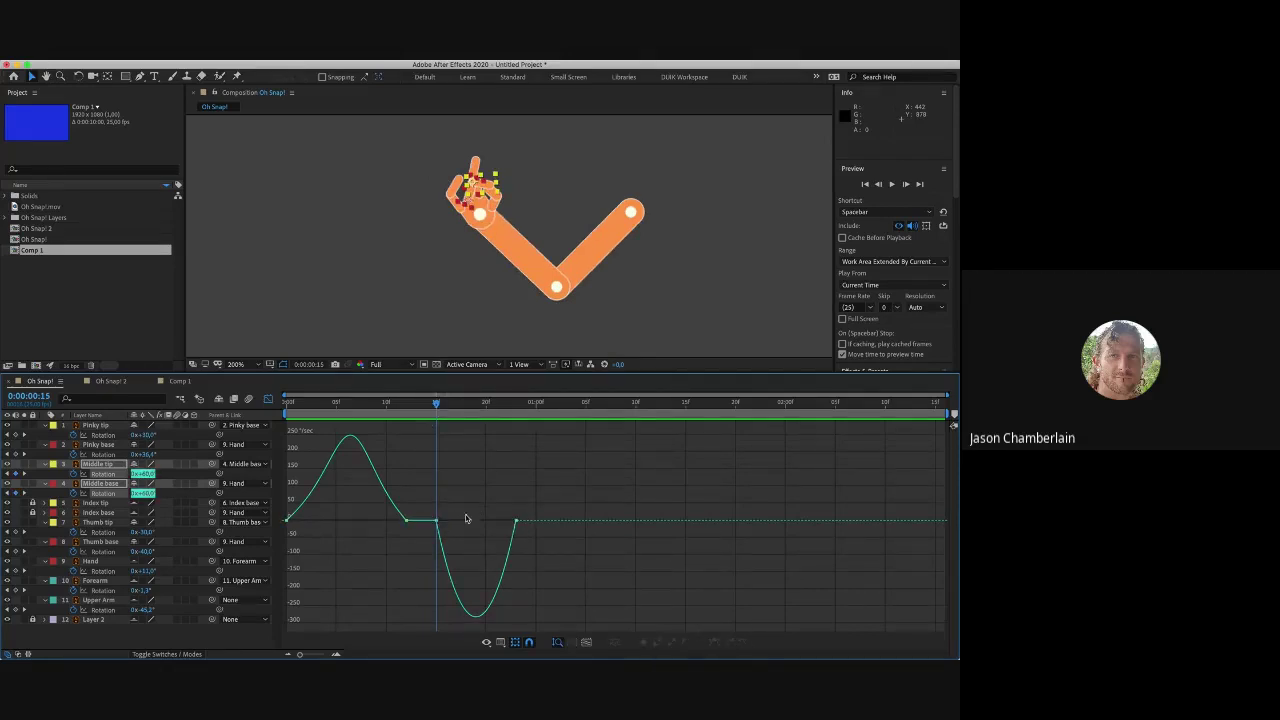
pyautogui.moveTo(467, 516); pyautogui.dragTo(434, 526)
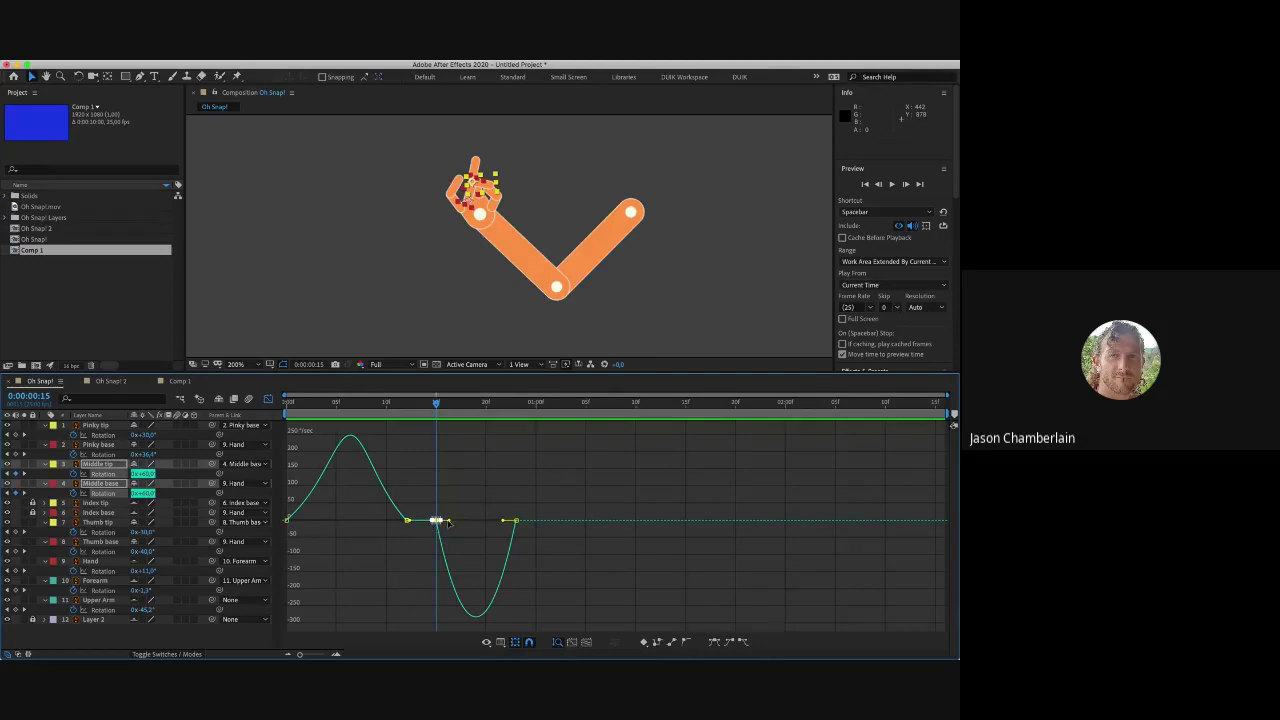
pyautogui.moveTo(526, 507); pyautogui.dragTo(490, 527)
pyautogui.press('Home')
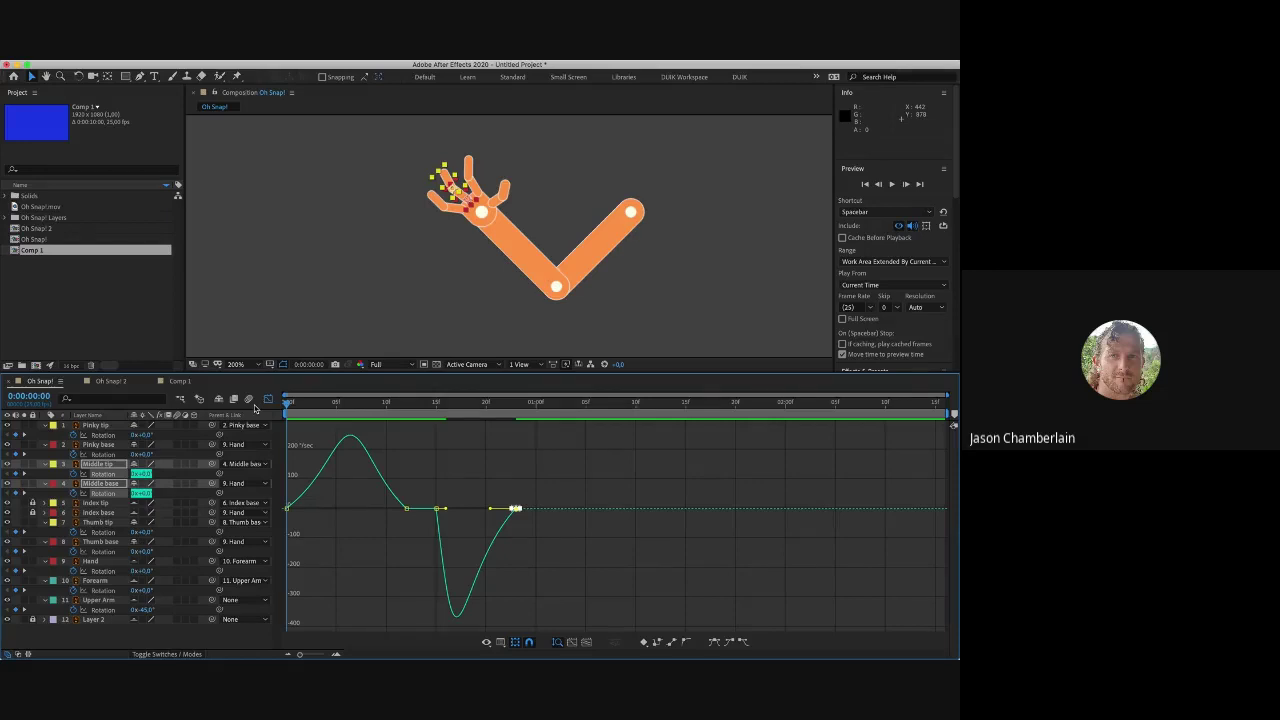
pyautogui.click(440, 405)
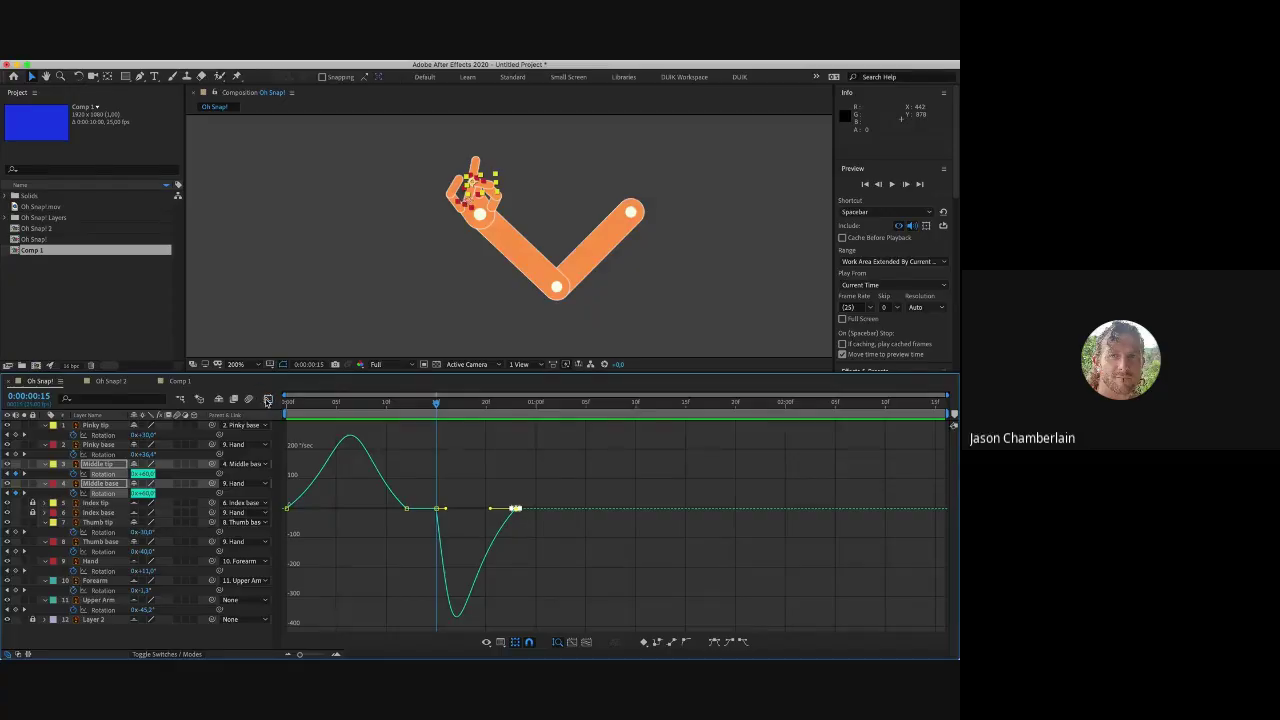
pyautogui.click(268, 399)
pyautogui.moveTo(572, 533); pyautogui.dragTo(511, 543)
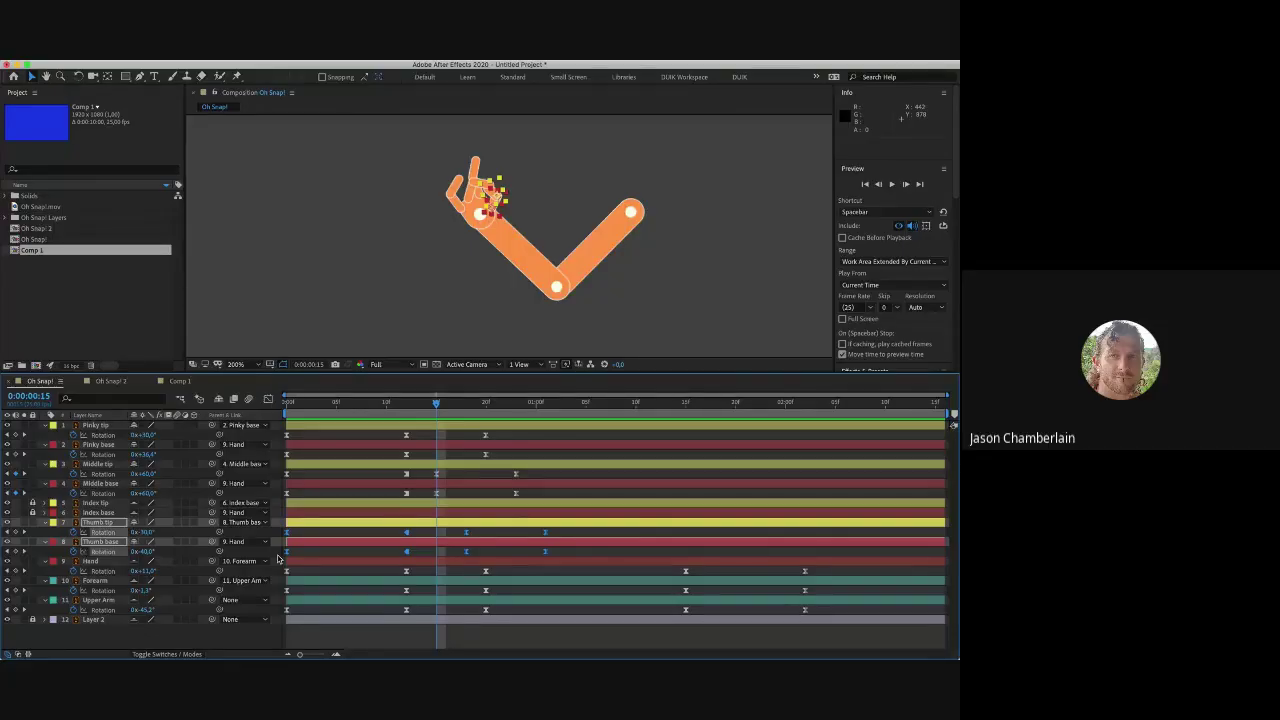
# Step: Flatten the Thumb base rotation speed to 0 °/sec at frame 12 and preview
pyautogui.click(268, 399)
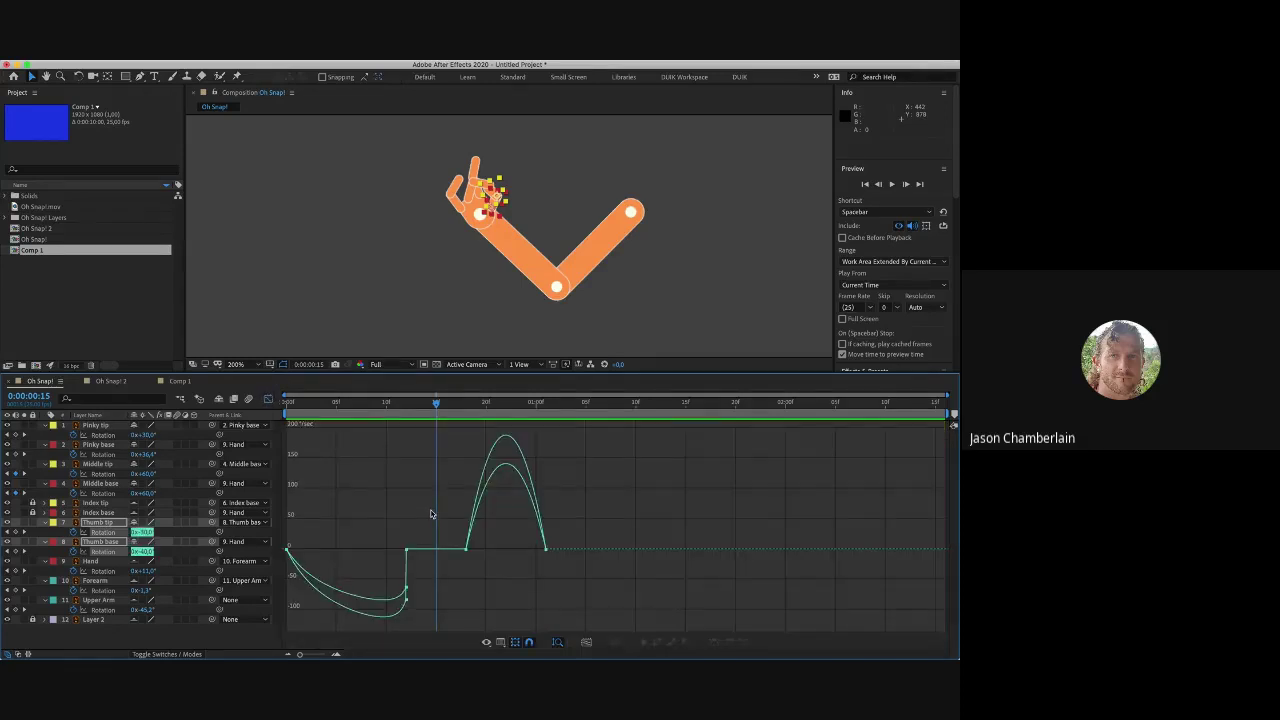
pyautogui.moveTo(396, 575); pyautogui.dragTo(408, 551)
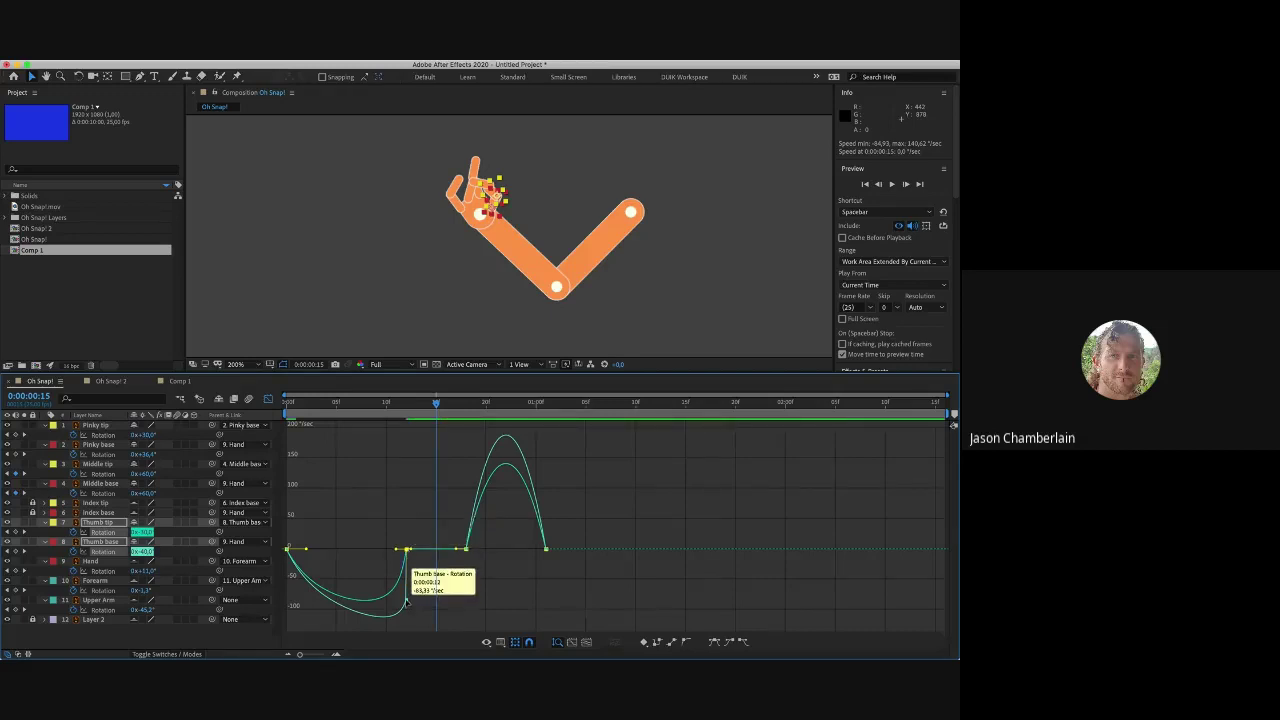
pyautogui.moveTo(406, 599); pyautogui.dragTo(378, 550)
pyautogui.click(376, 527)
pyautogui.click(378, 550)
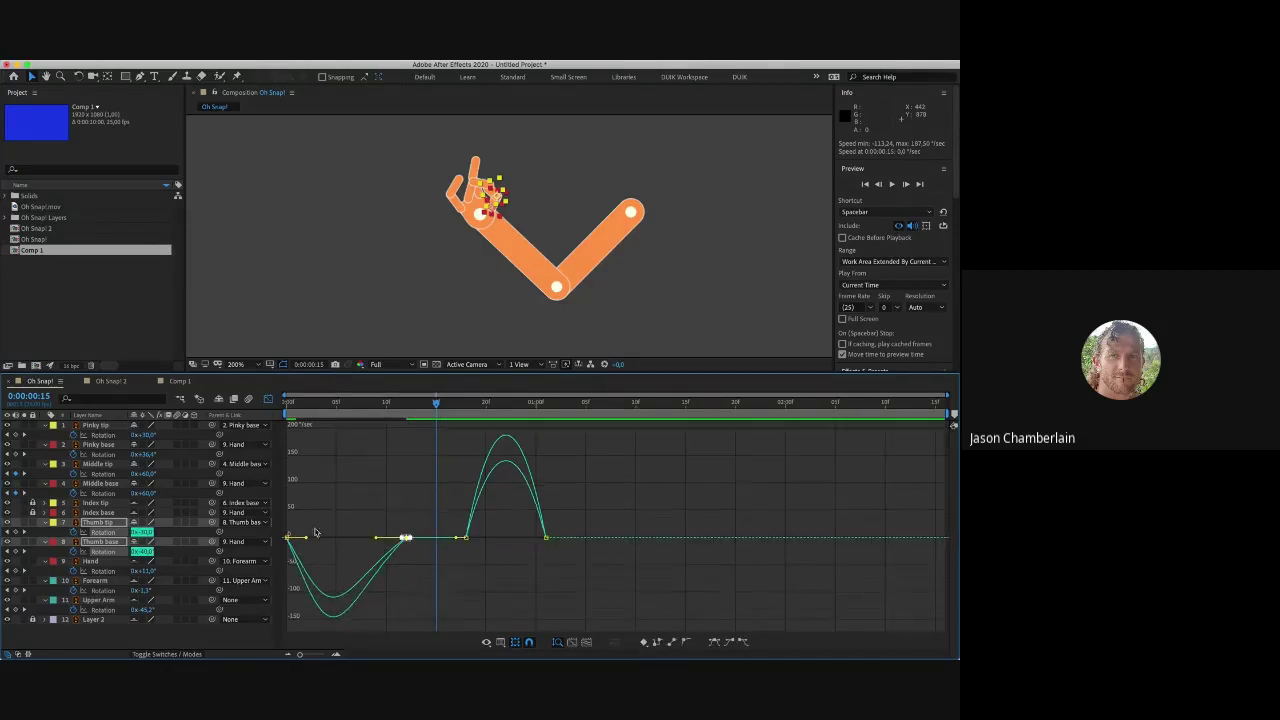
pyautogui.moveTo(287, 541); pyautogui.dragTo(316, 541)
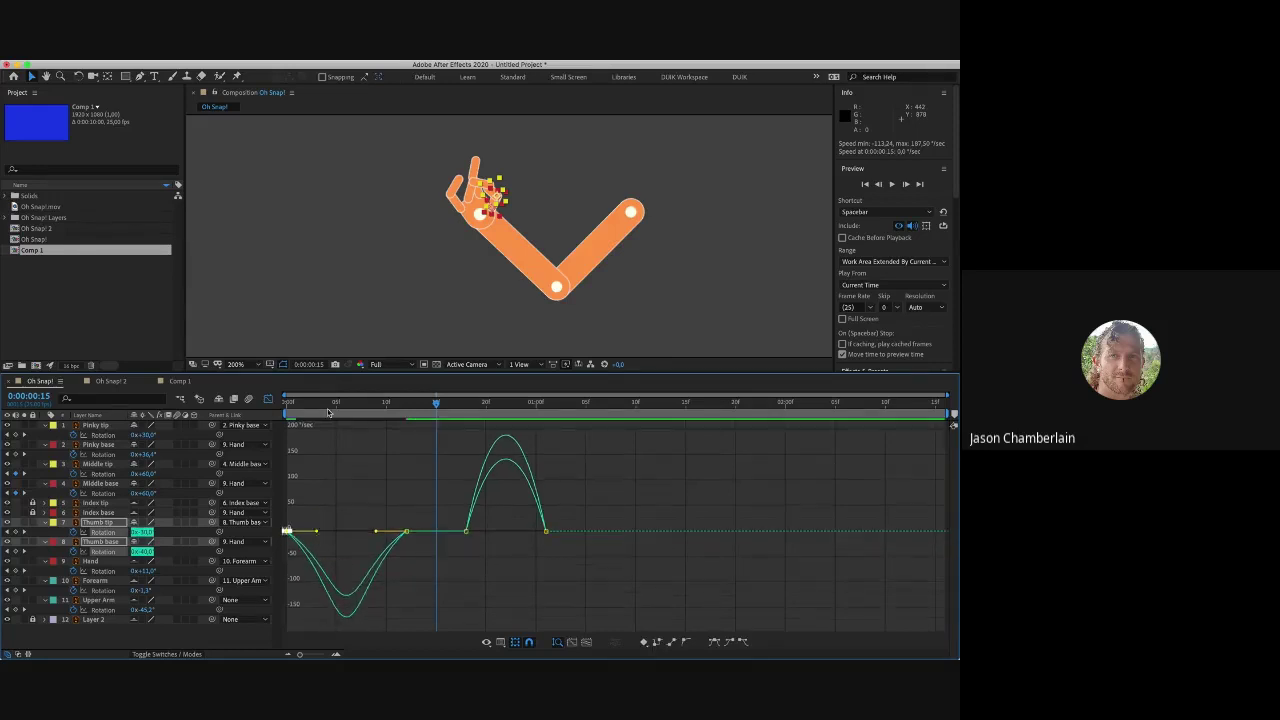
pyautogui.press('space')
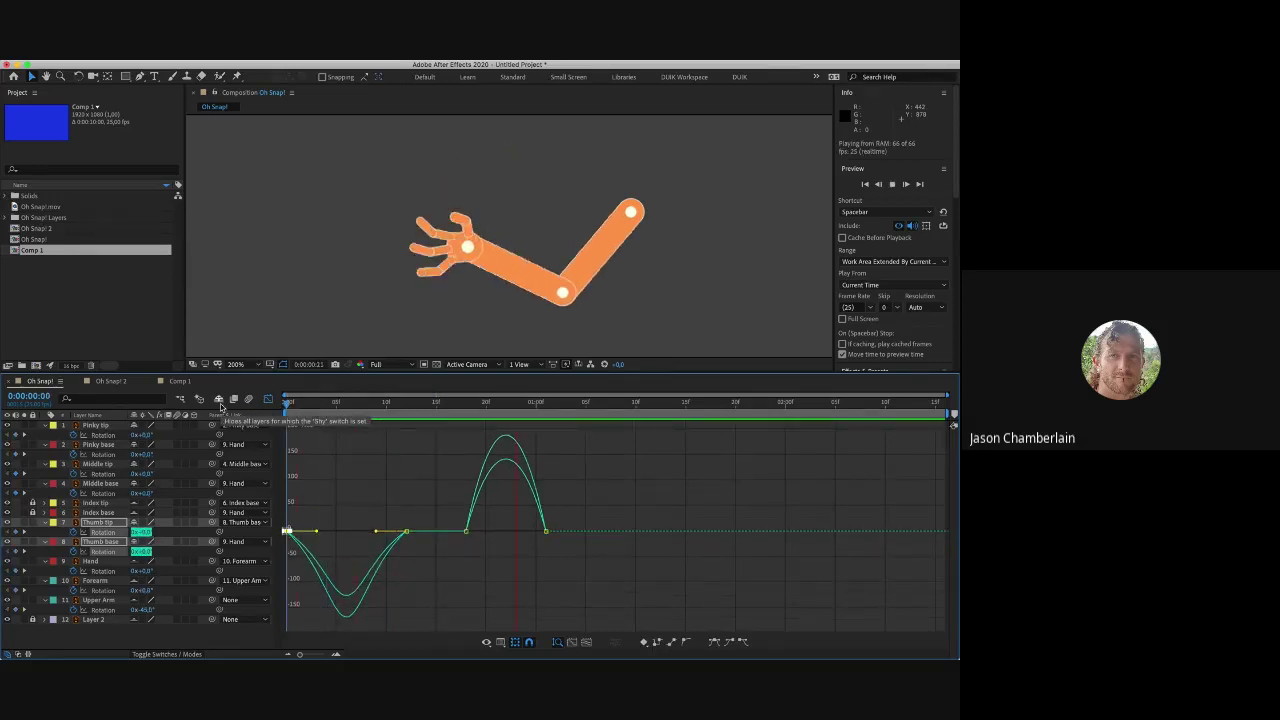
pyautogui.press('space')
# Step: Ease the thumb keyframes at frame 18 and the last one, checking frames 18 to 20
pyautogui.moveTo(477, 404); pyautogui.dragTo(464, 402)
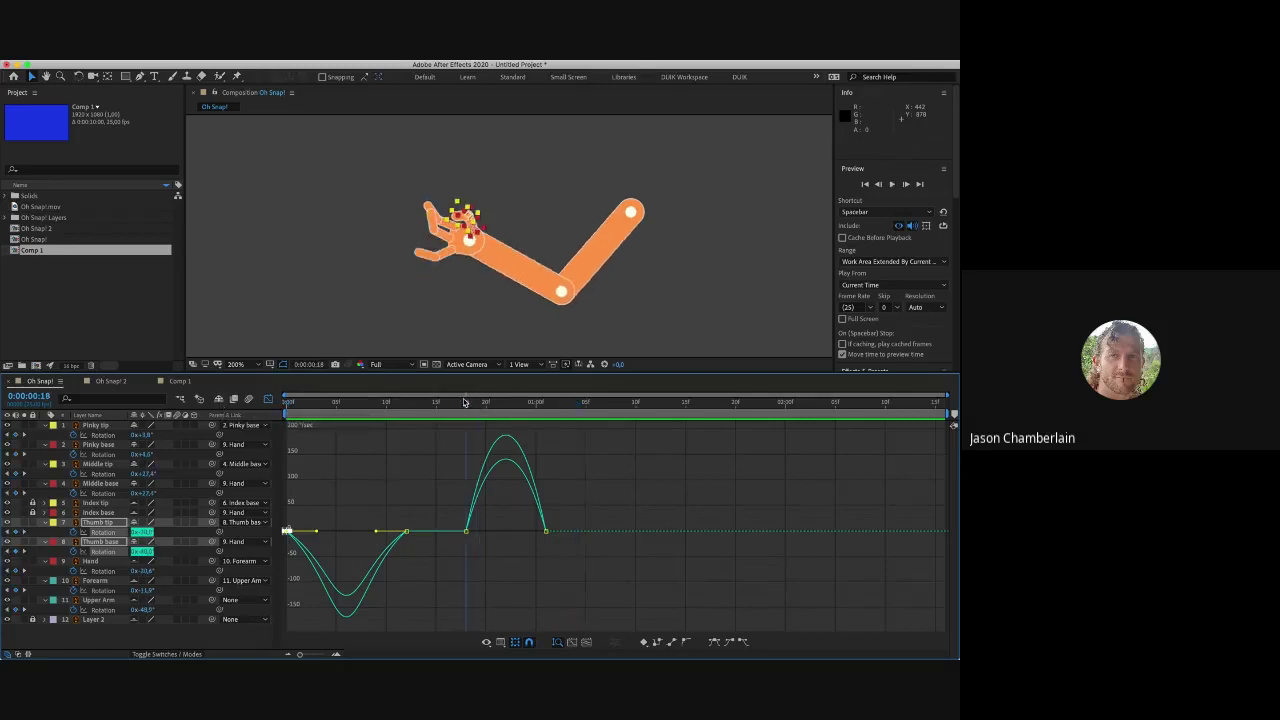
pyautogui.moveTo(454, 505); pyautogui.dragTo(478, 536)
pyautogui.moveTo(566, 514); pyautogui.dragTo(516, 532)
pyautogui.press('space')
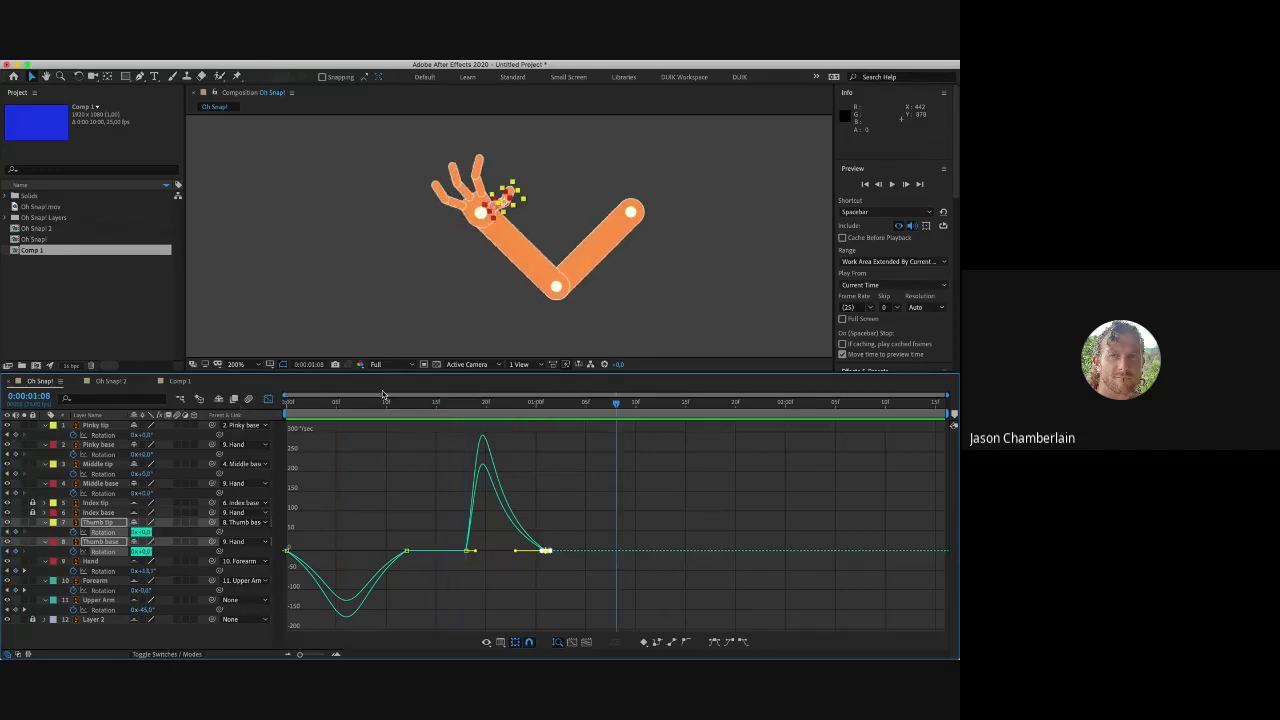
pyautogui.click(465, 404)
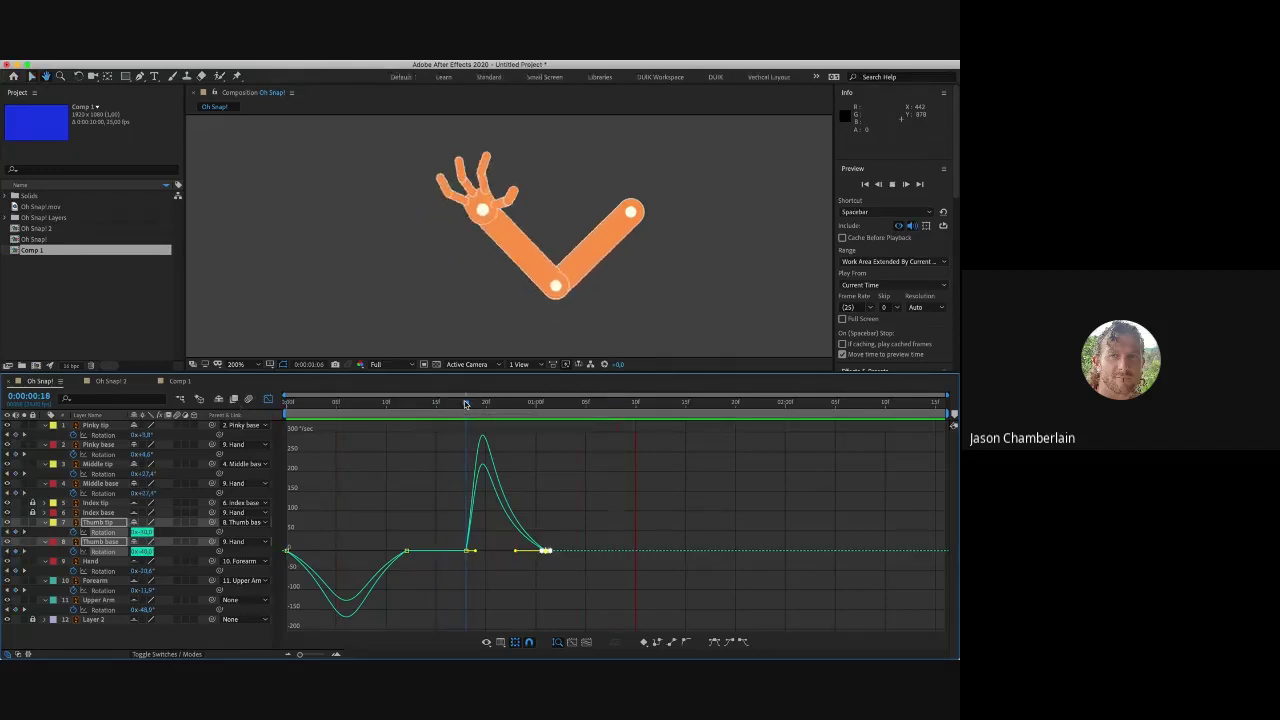
pyautogui.click(476, 404)
pyautogui.click(545, 404)
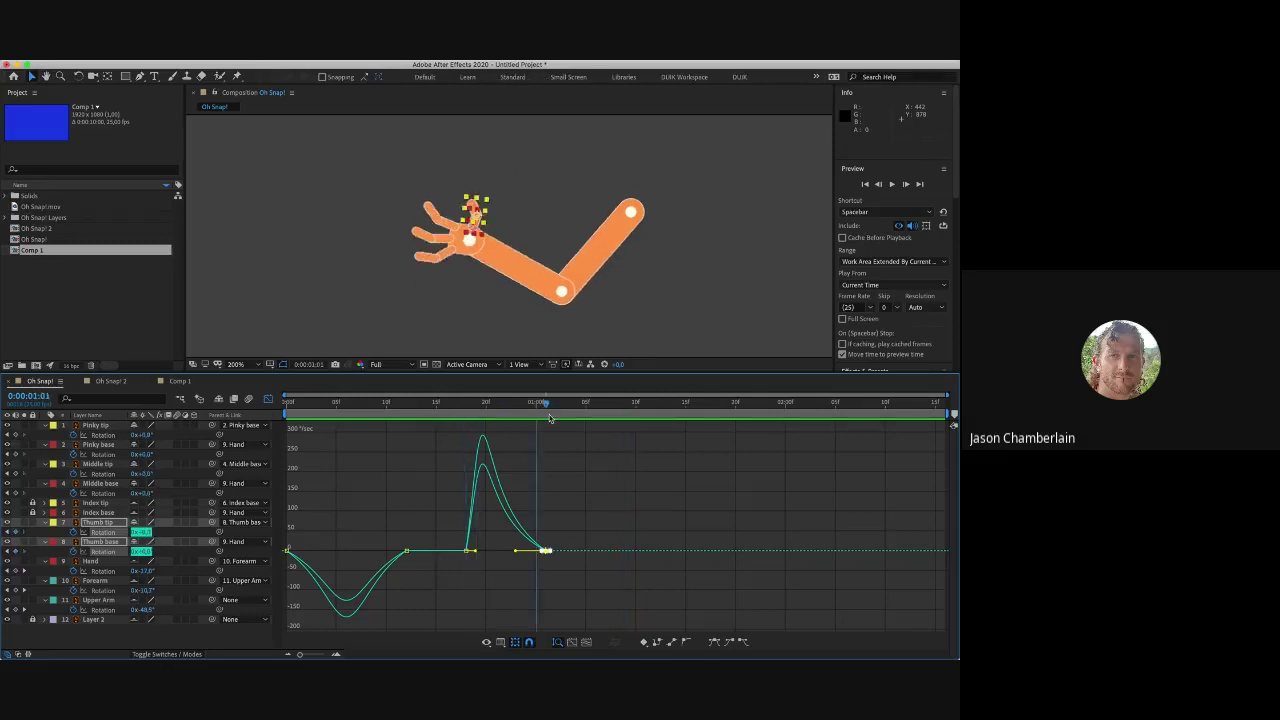
pyautogui.click(487, 405)
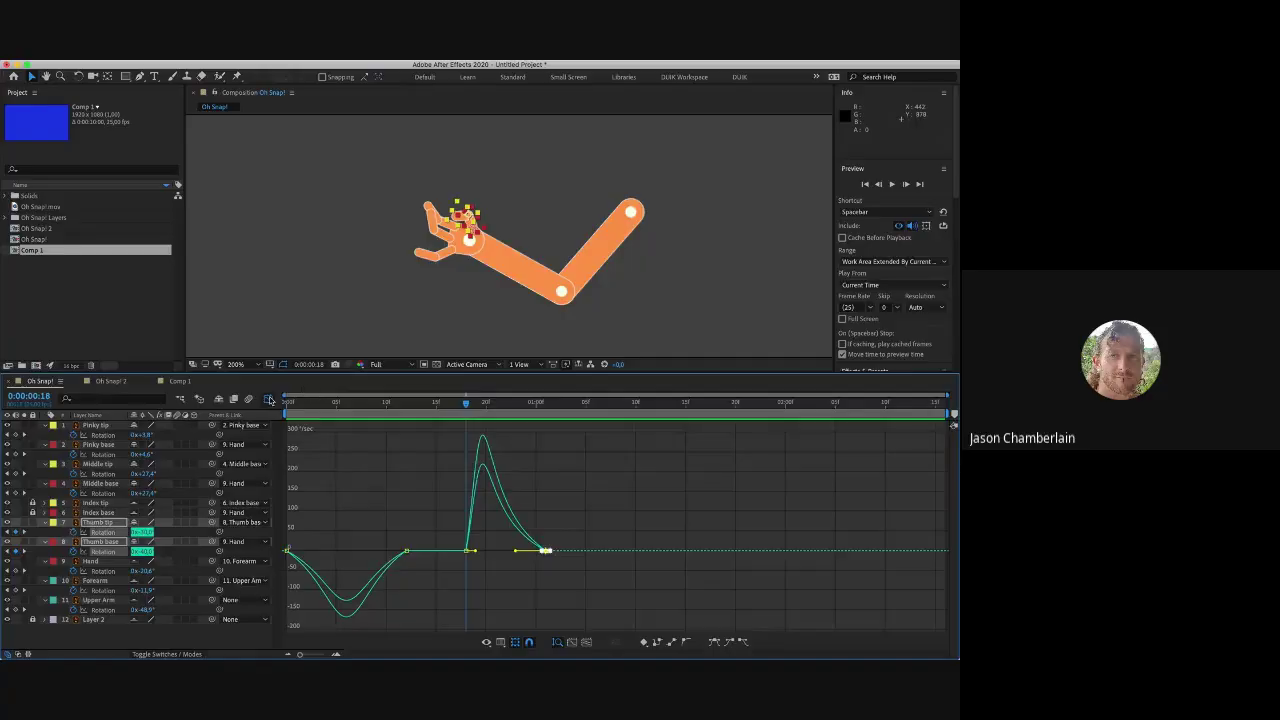
pyautogui.click(268, 398)
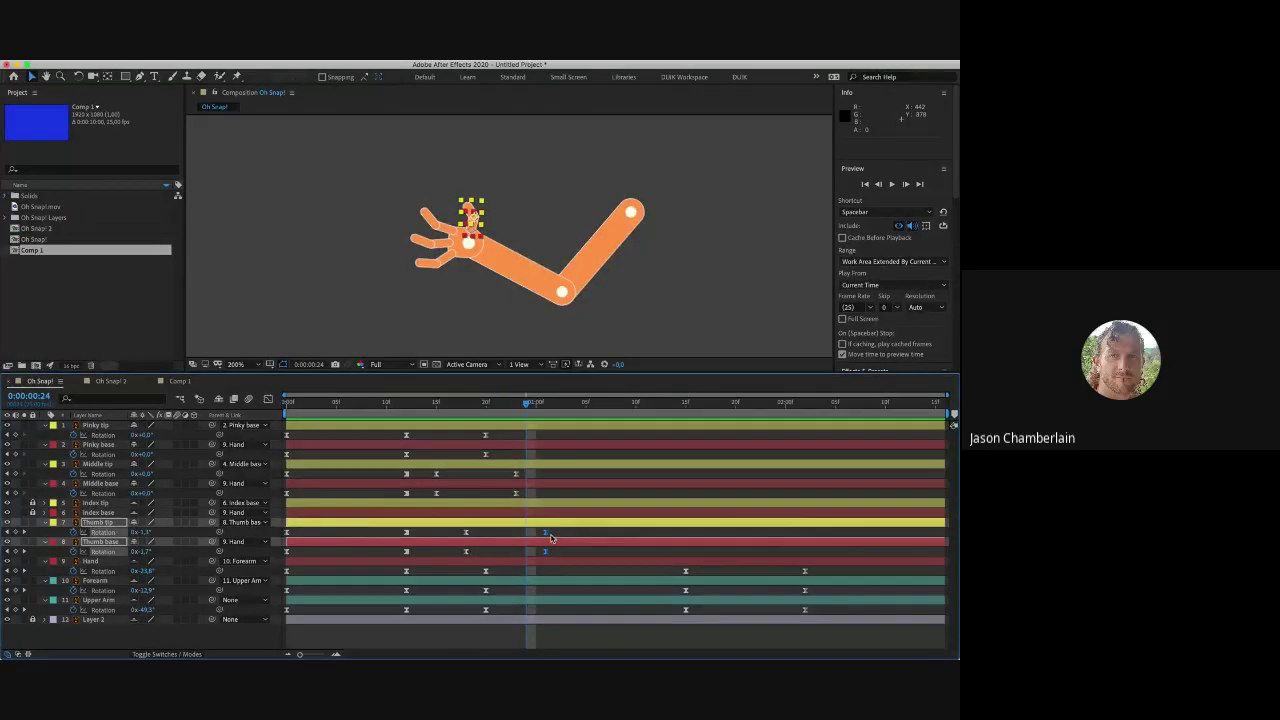
# Step: Move the thumb keyframes one frame earlier onto frame 24 and play back from frame 9
pyautogui.press('pagedown')
pyautogui.press('pageup')
pyautogui.moveTo(544, 531); pyautogui.dragTo(528, 531)
pyautogui.click(376, 402)
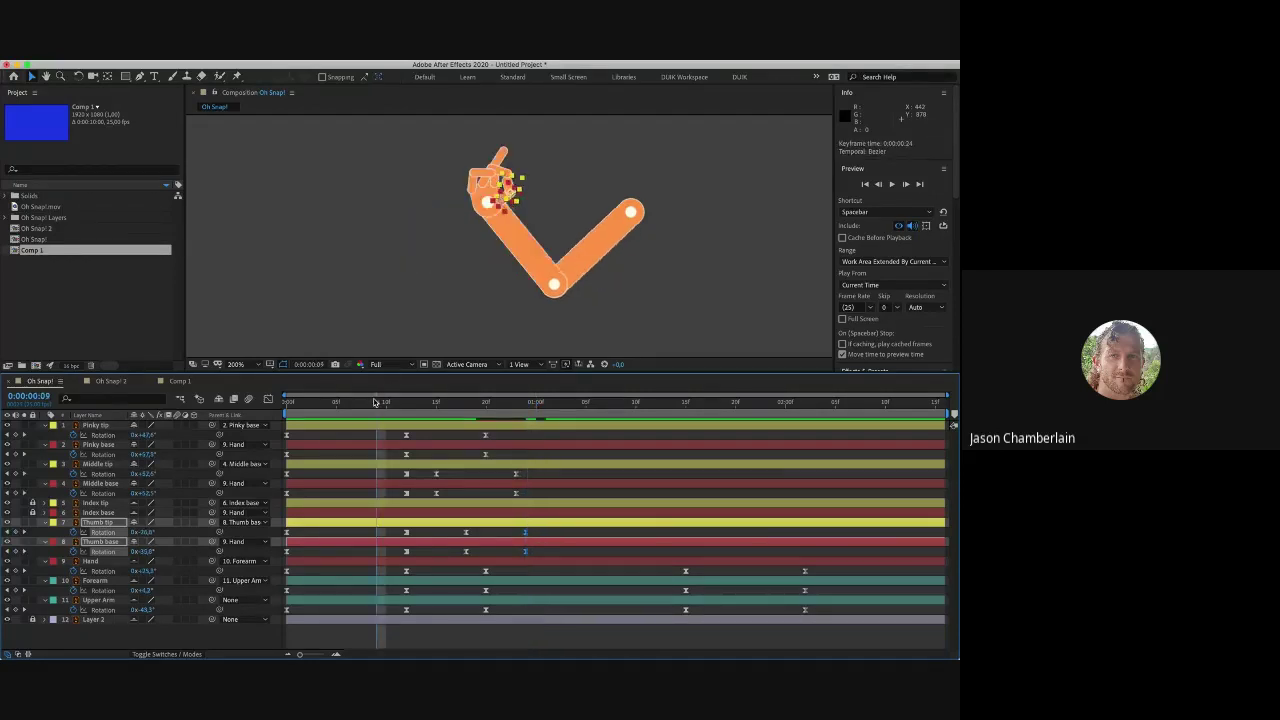
pyautogui.press('space')
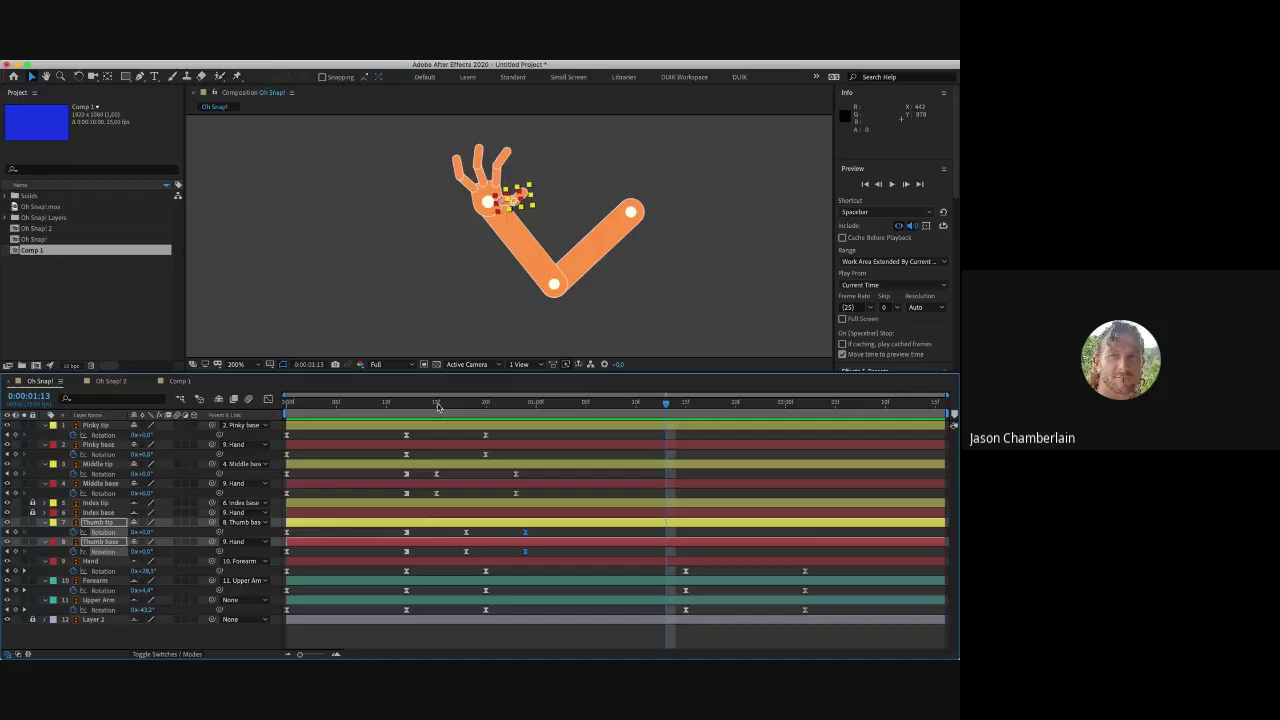
pyautogui.press('space')
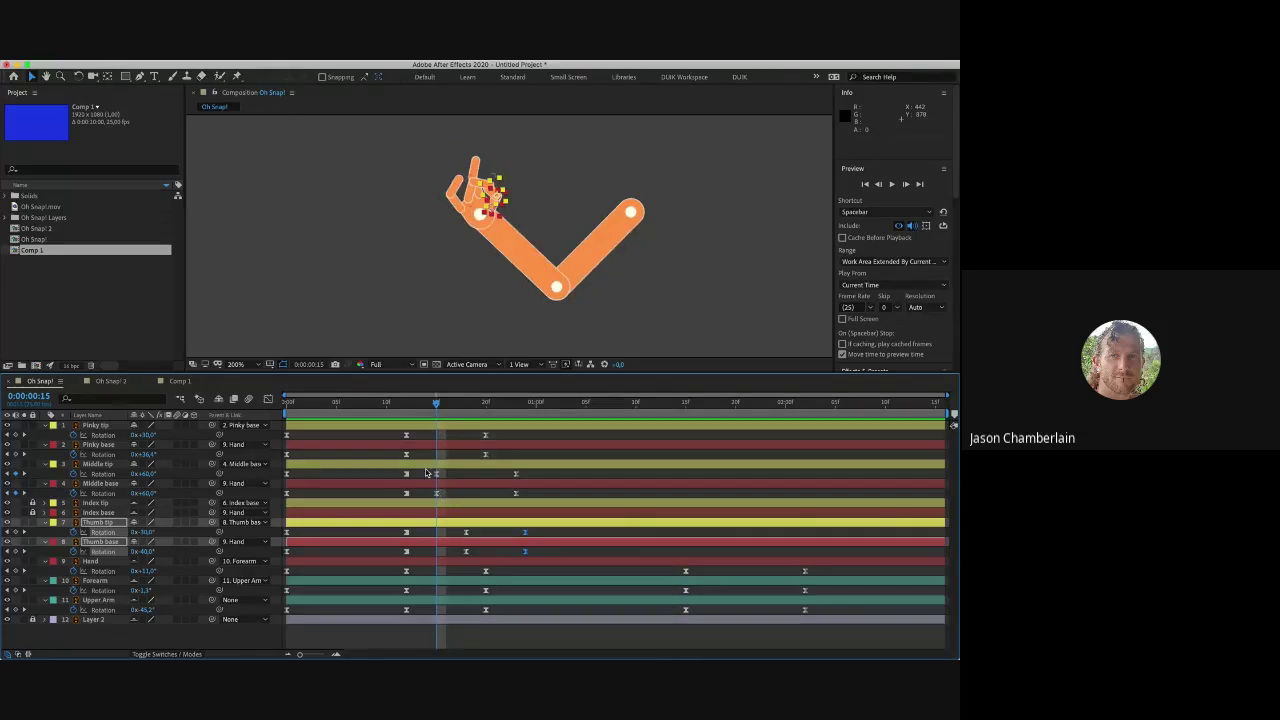
# Step: Lengthen the Middle tip and base easing at frame 15 to 78.43% influence and preview
pyautogui.moveTo(428, 470); pyautogui.dragTo(460, 518)
pyautogui.click(268, 399)
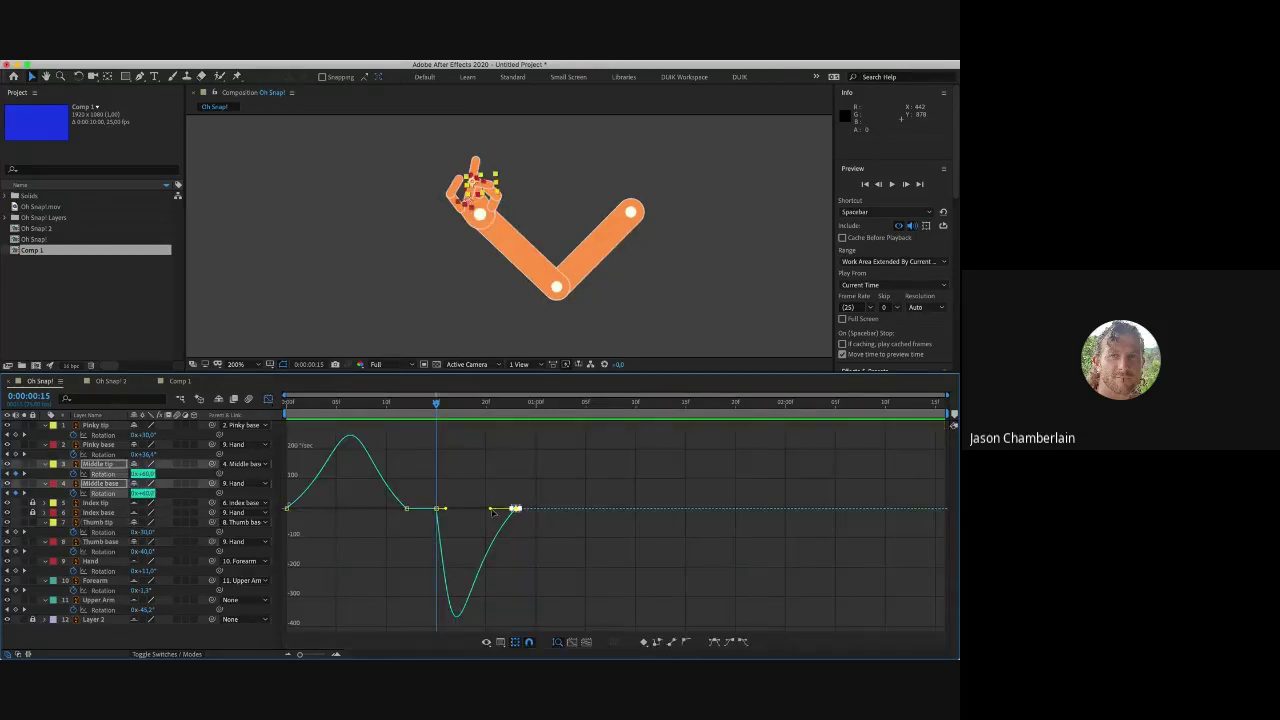
pyautogui.moveTo(498, 510); pyautogui.dragTo(487, 512)
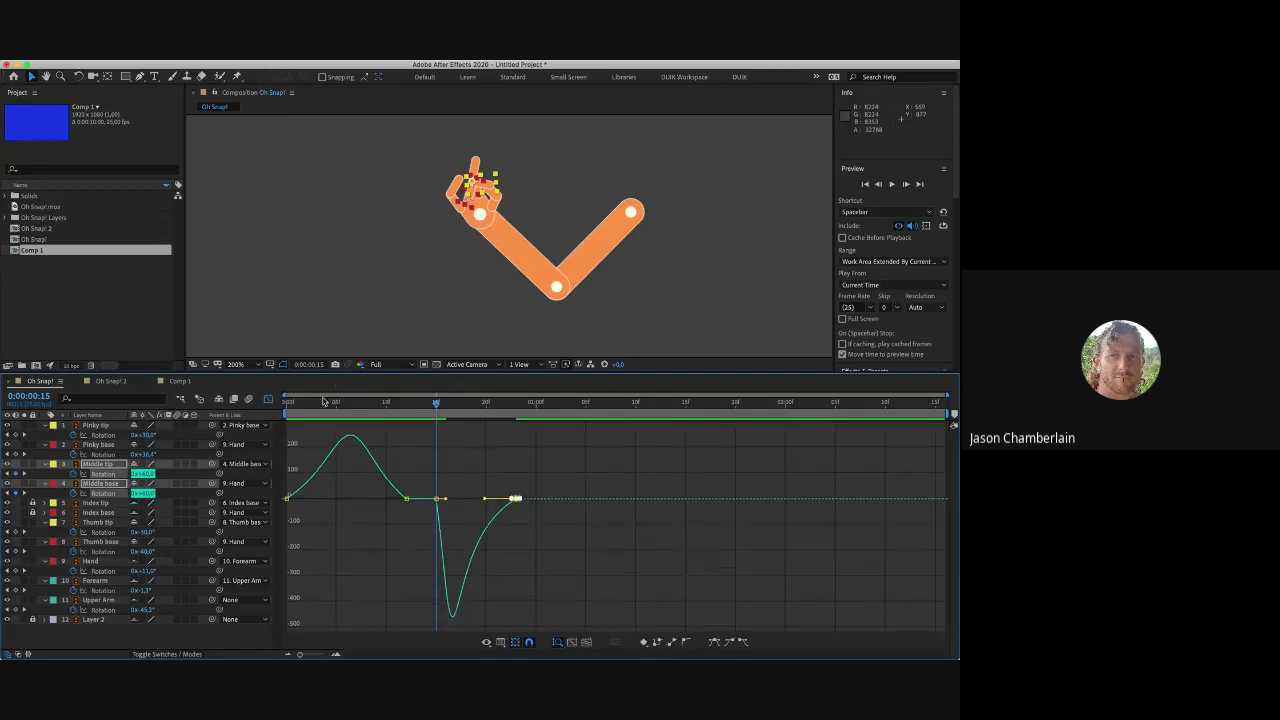
pyautogui.press('space')
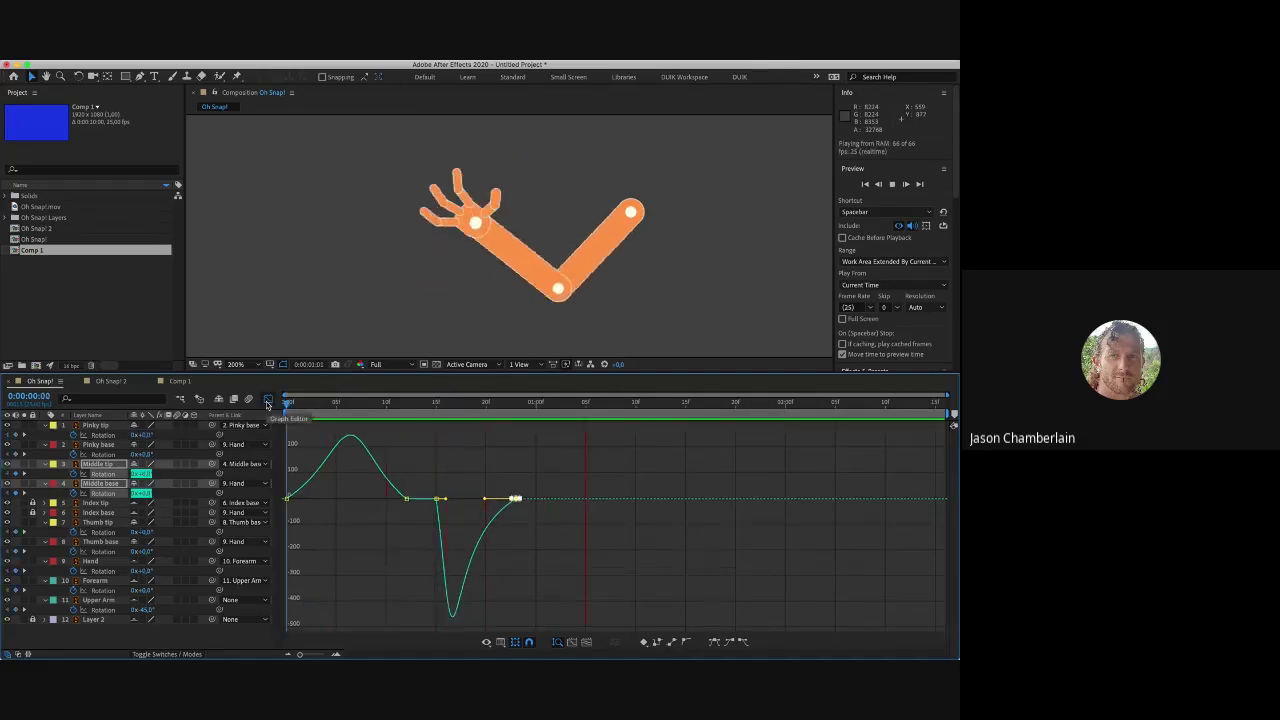
pyautogui.press('space')
pyautogui.click(267, 401)
pyautogui.press('space')
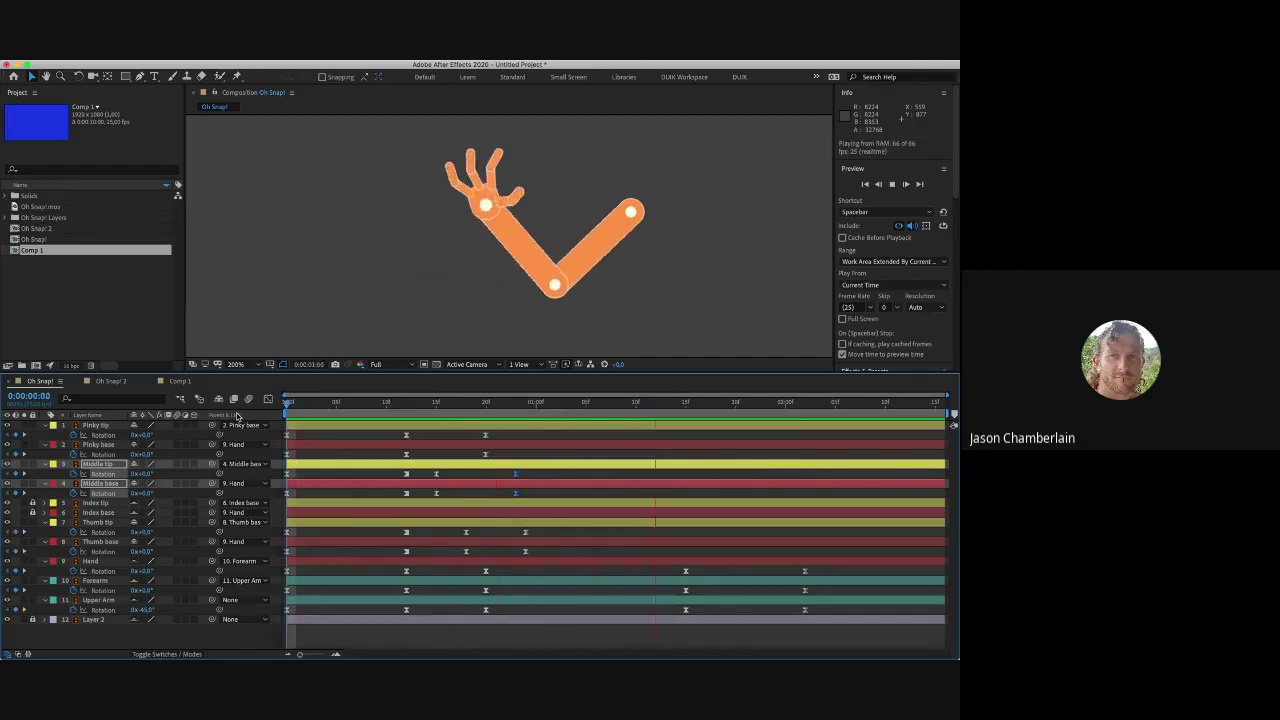
pyautogui.press('space')
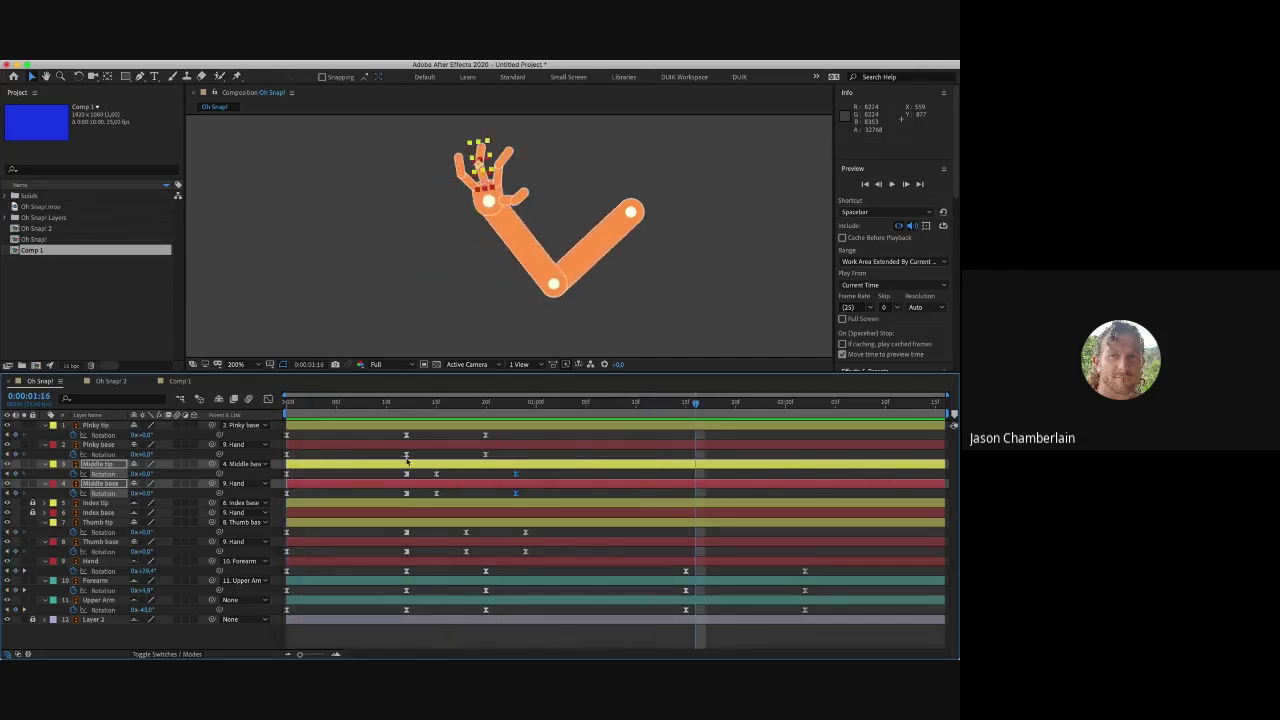
pyautogui.click(406, 571)
pyautogui.moveTo(405, 575)
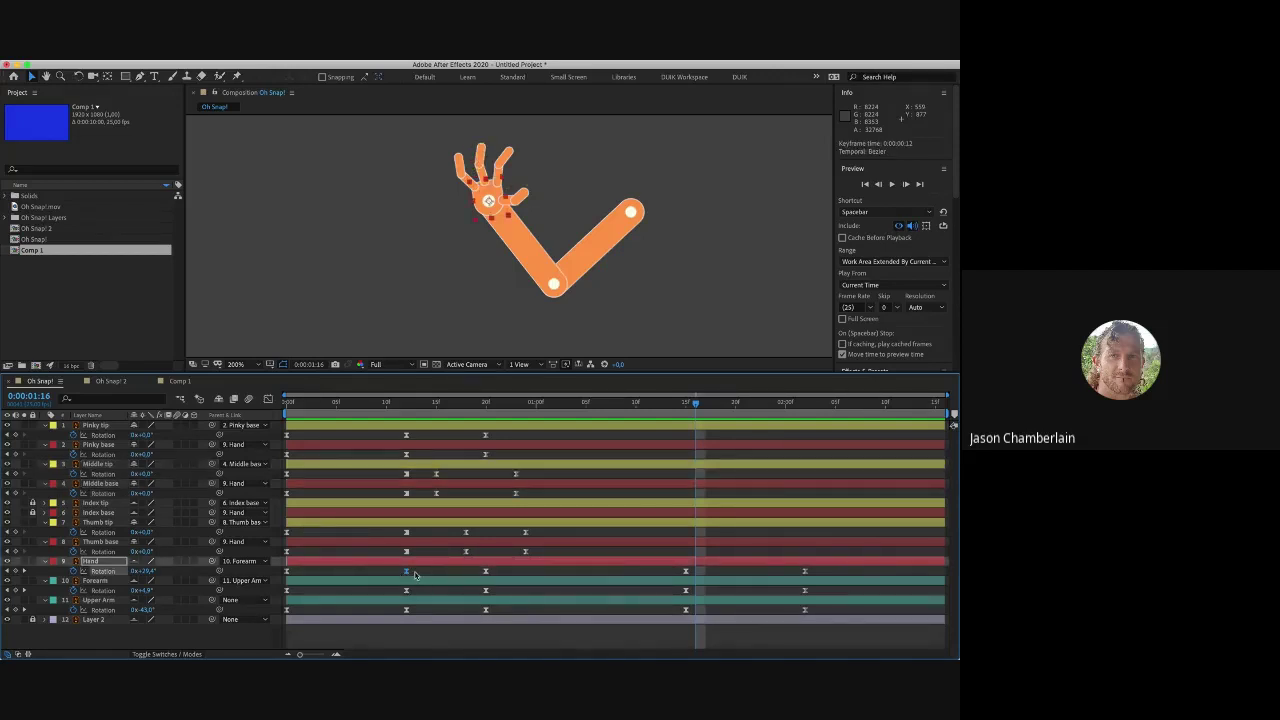
# Step: Lengthen the incoming and outgoing eases of the Hand rotation keyframe at frame 12, previewing
pyautogui.click(268, 400)
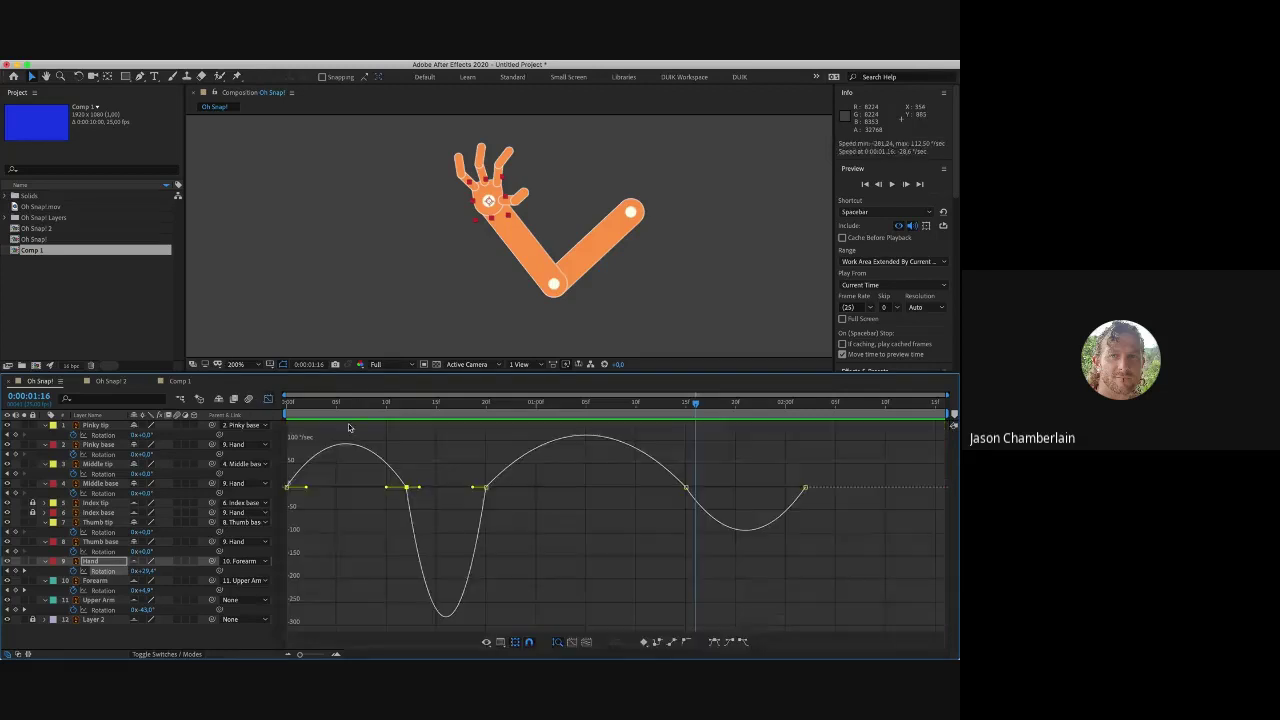
pyautogui.moveTo(348, 412); pyautogui.dragTo(408, 398)
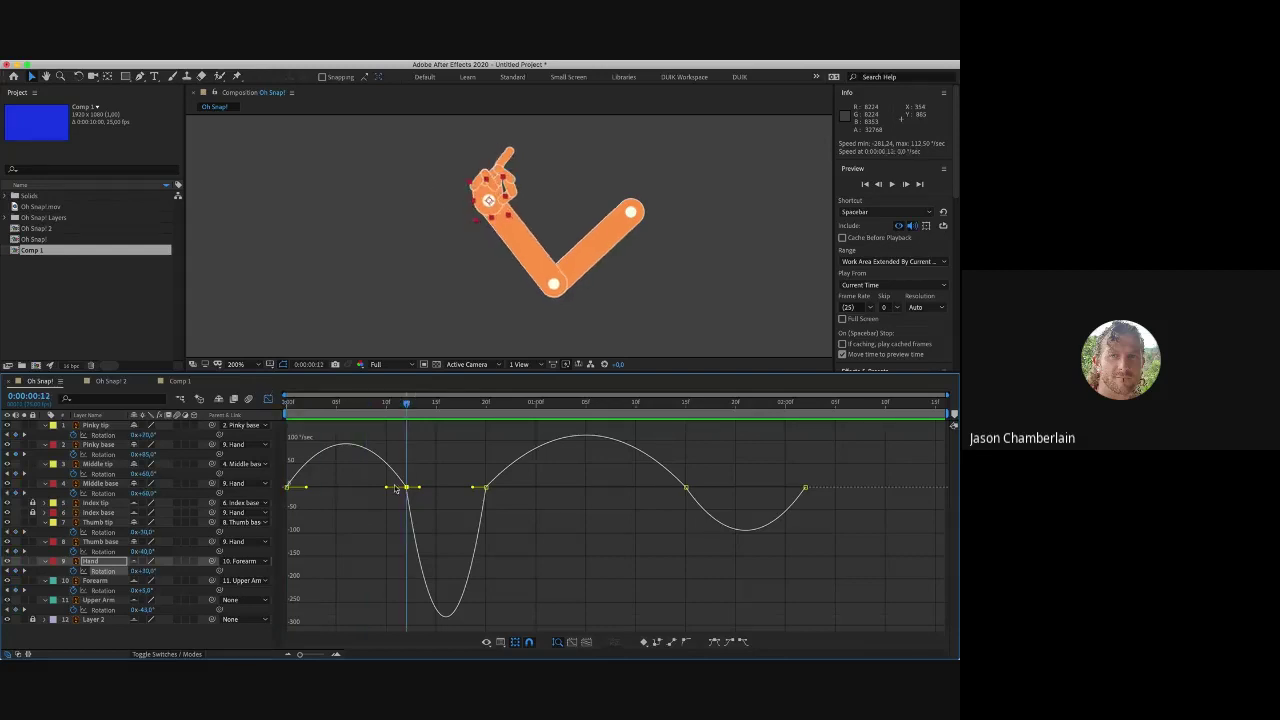
pyautogui.moveTo(387, 487); pyautogui.dragTo(318, 490)
pyautogui.press('space')
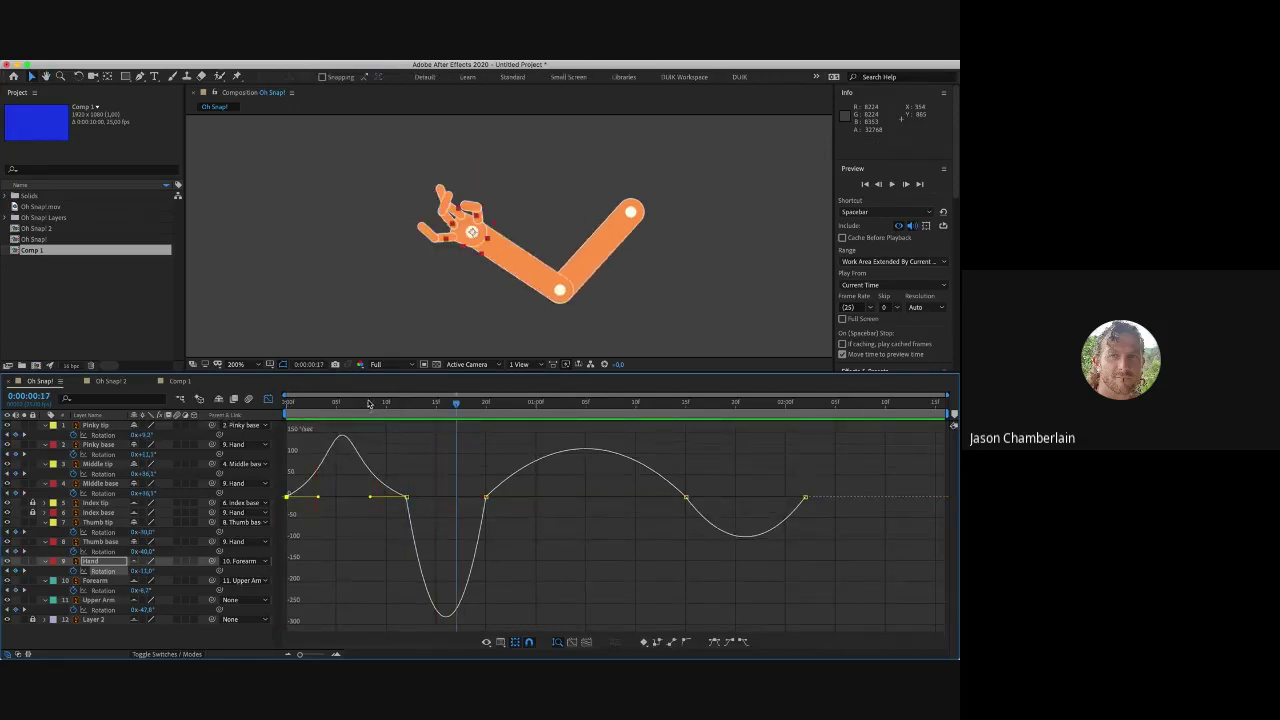
pyautogui.moveTo(368, 408); pyautogui.dragTo(407, 402)
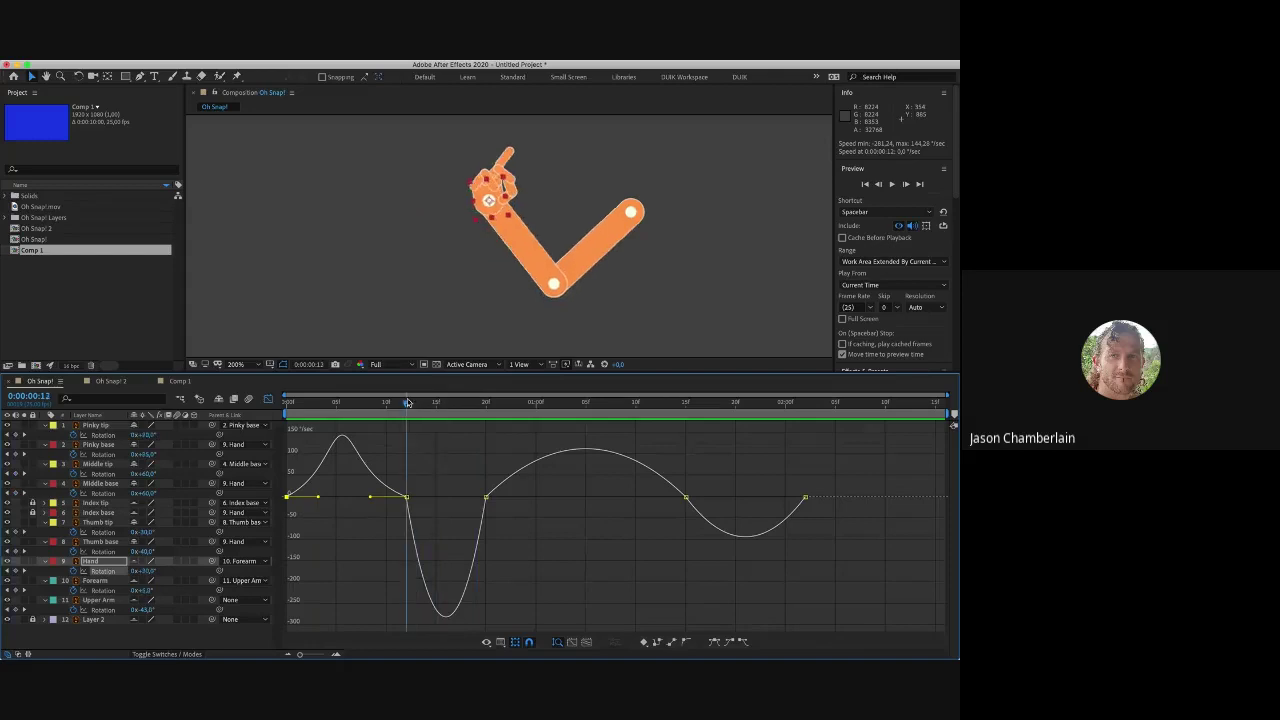
pyautogui.click(408, 497)
pyautogui.moveTo(422, 497); pyautogui.dragTo(436, 497)
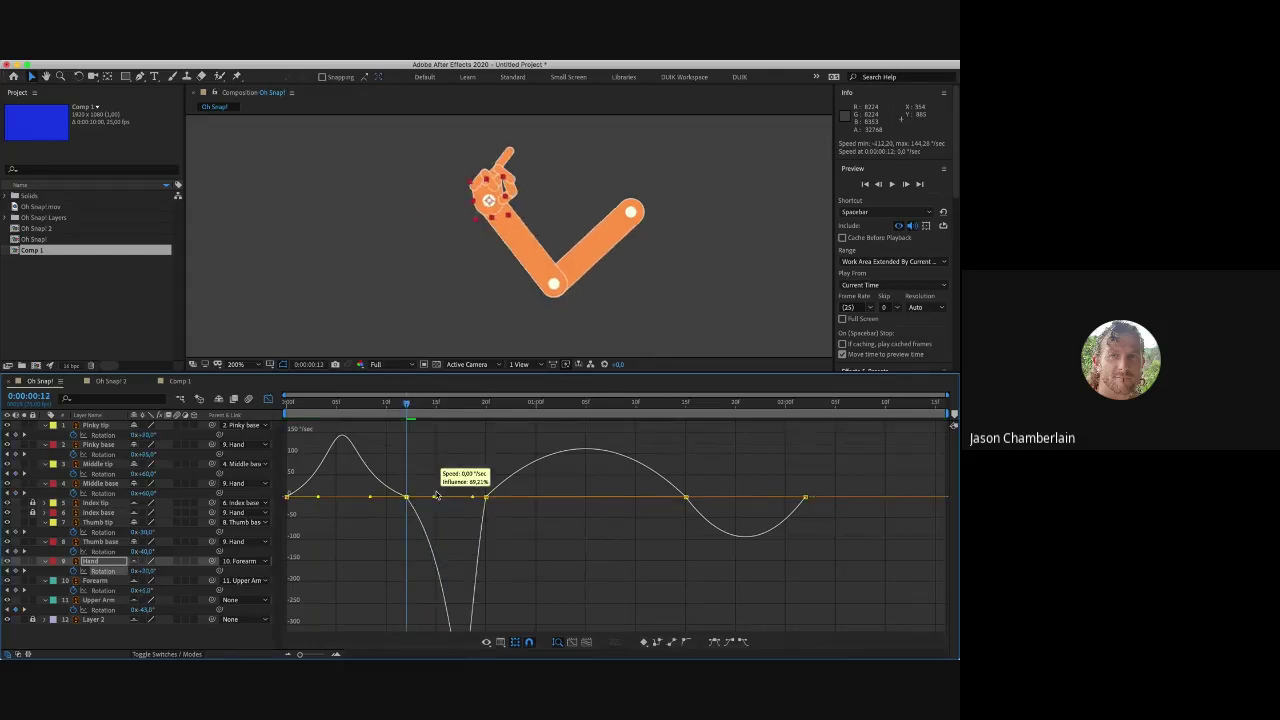
pyautogui.moveTo(436, 497); pyautogui.dragTo(445, 497)
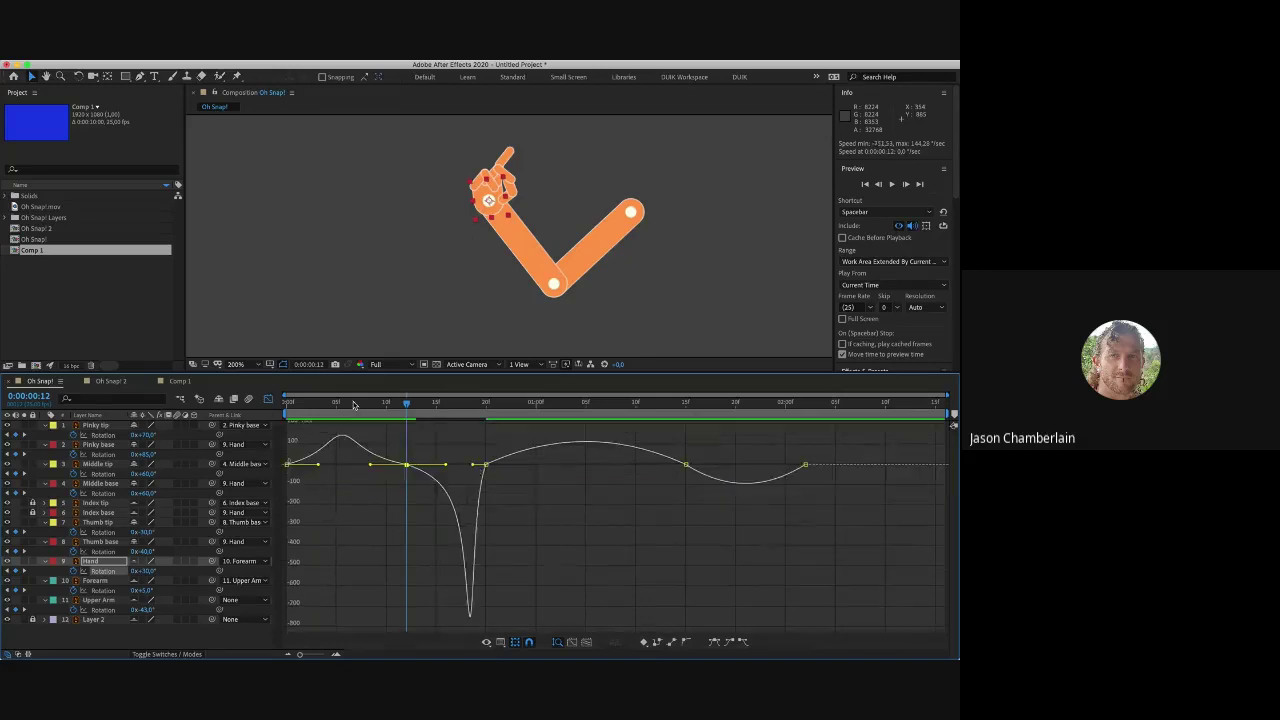
pyautogui.press('space')
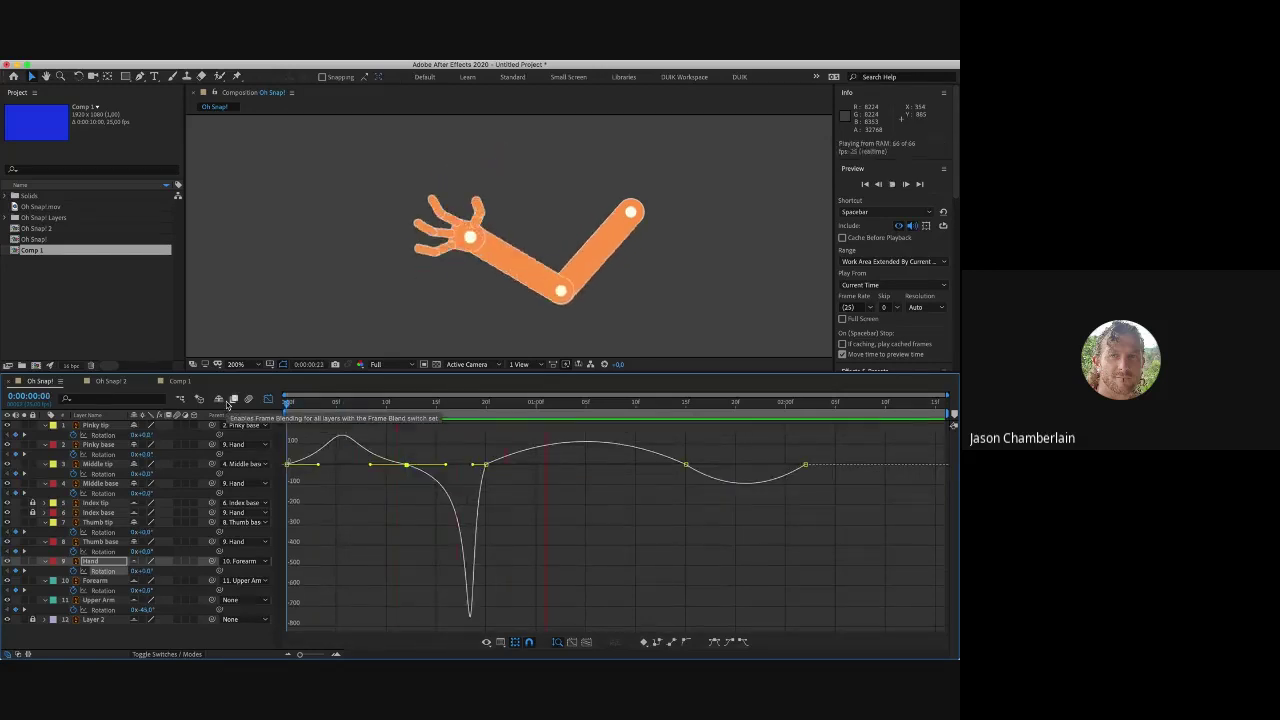
pyautogui.press('space')
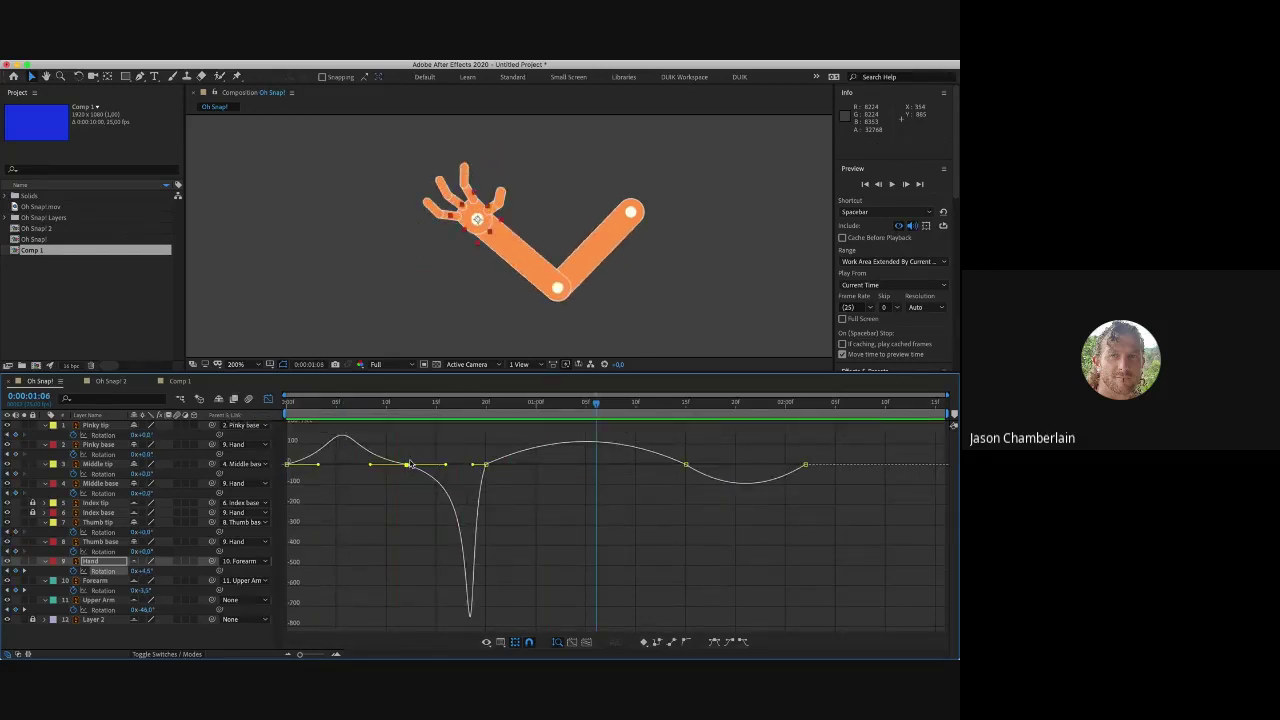
# Step: Shorten the Hand keyframe's outgoing ease to soften the speed dip, then recheck the snap
pyautogui.moveTo(445, 465); pyautogui.dragTo(461, 483)
pyautogui.click(329, 491)
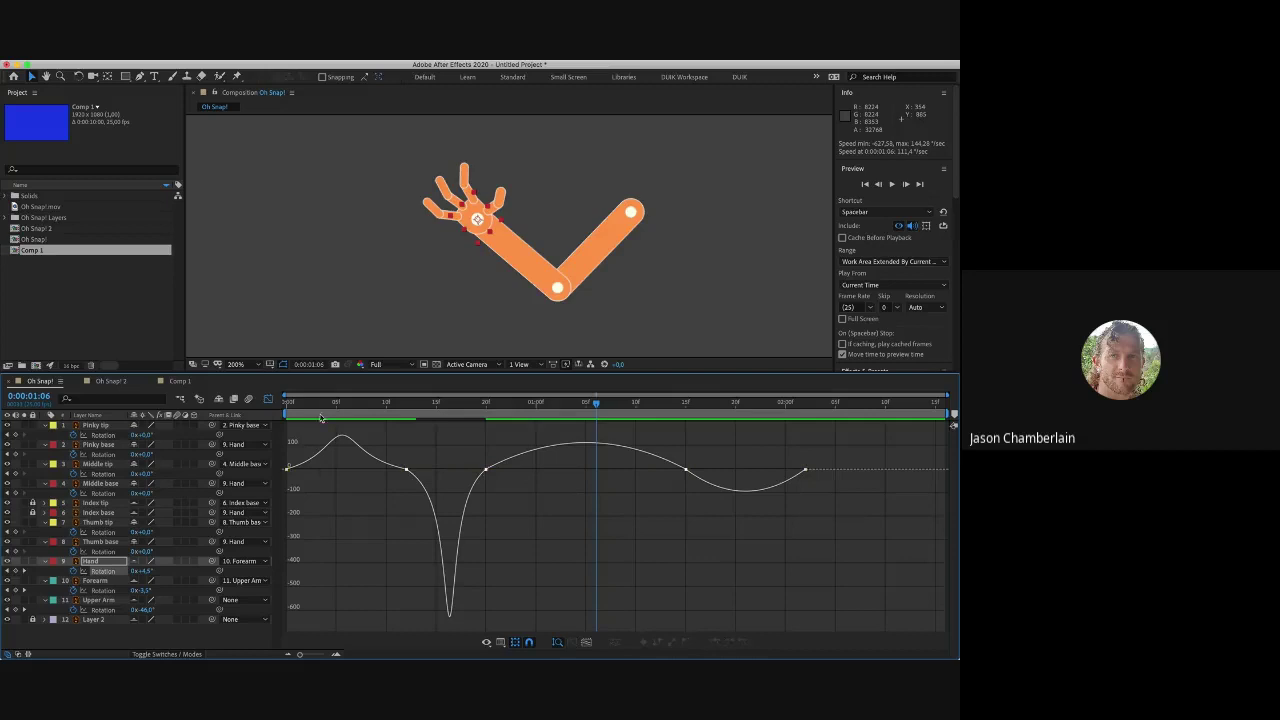
pyautogui.press('Home')
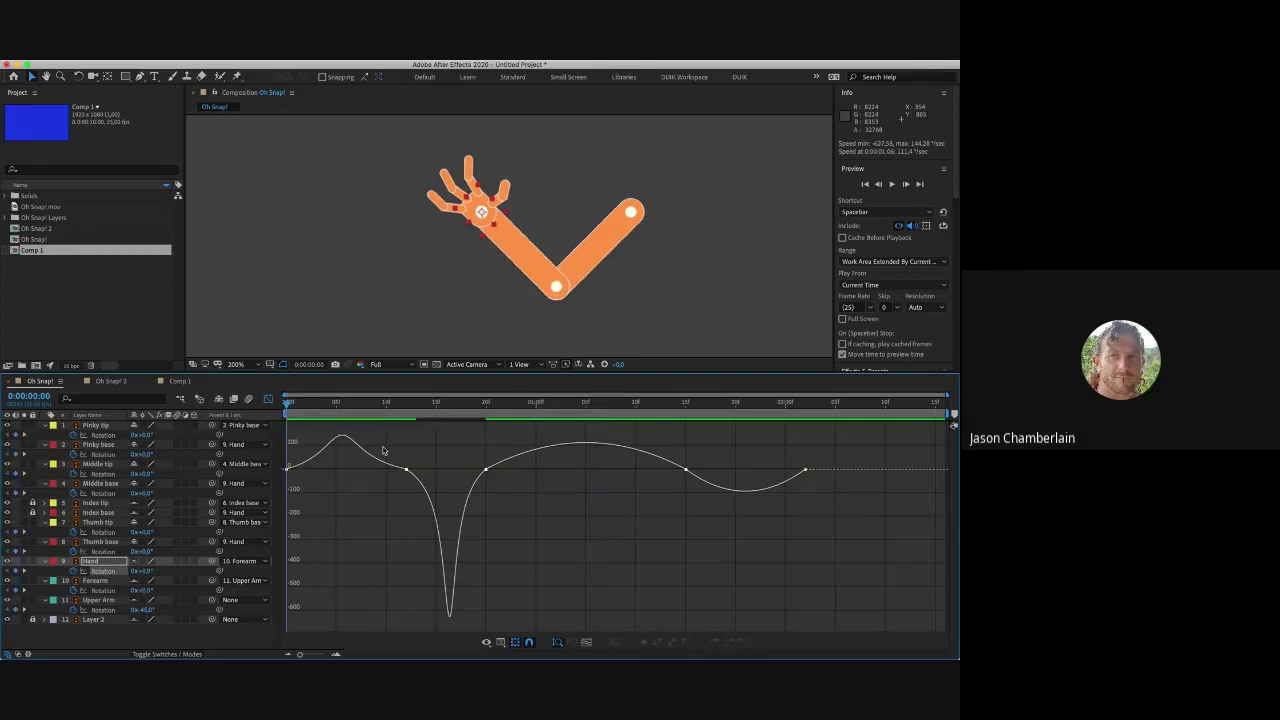
pyautogui.click(362, 422)
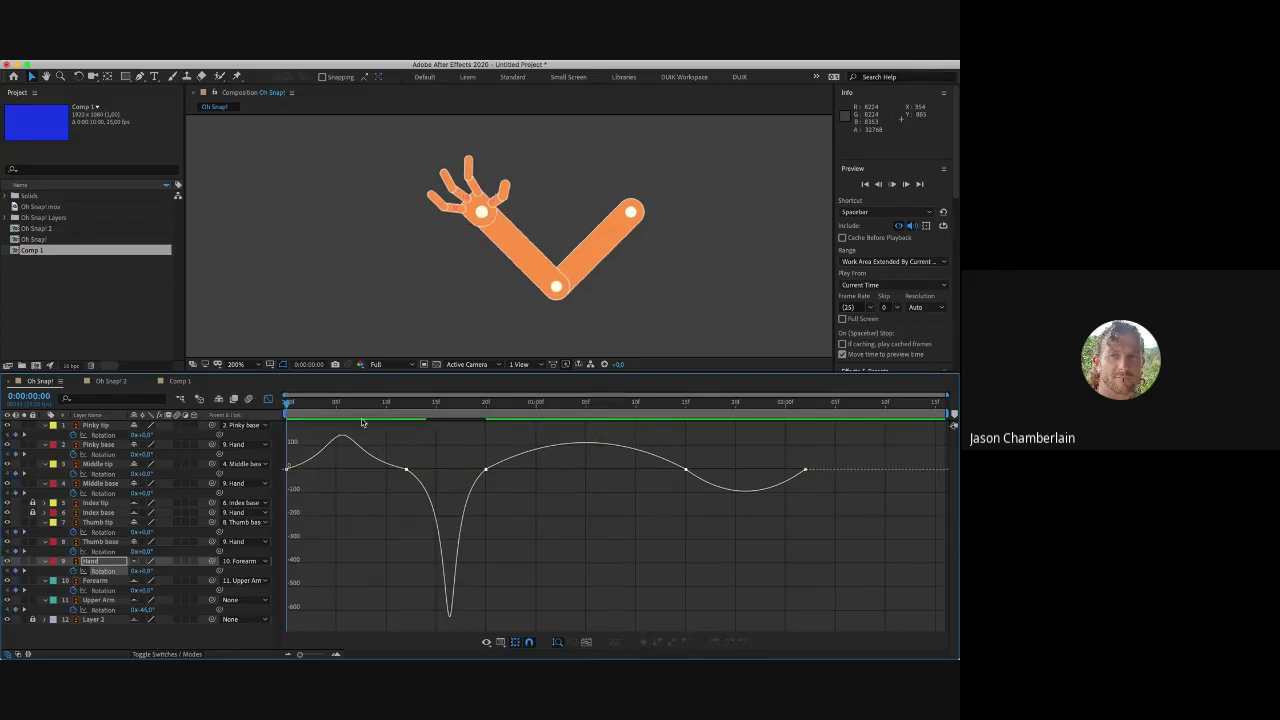
pyautogui.click(596, 402)
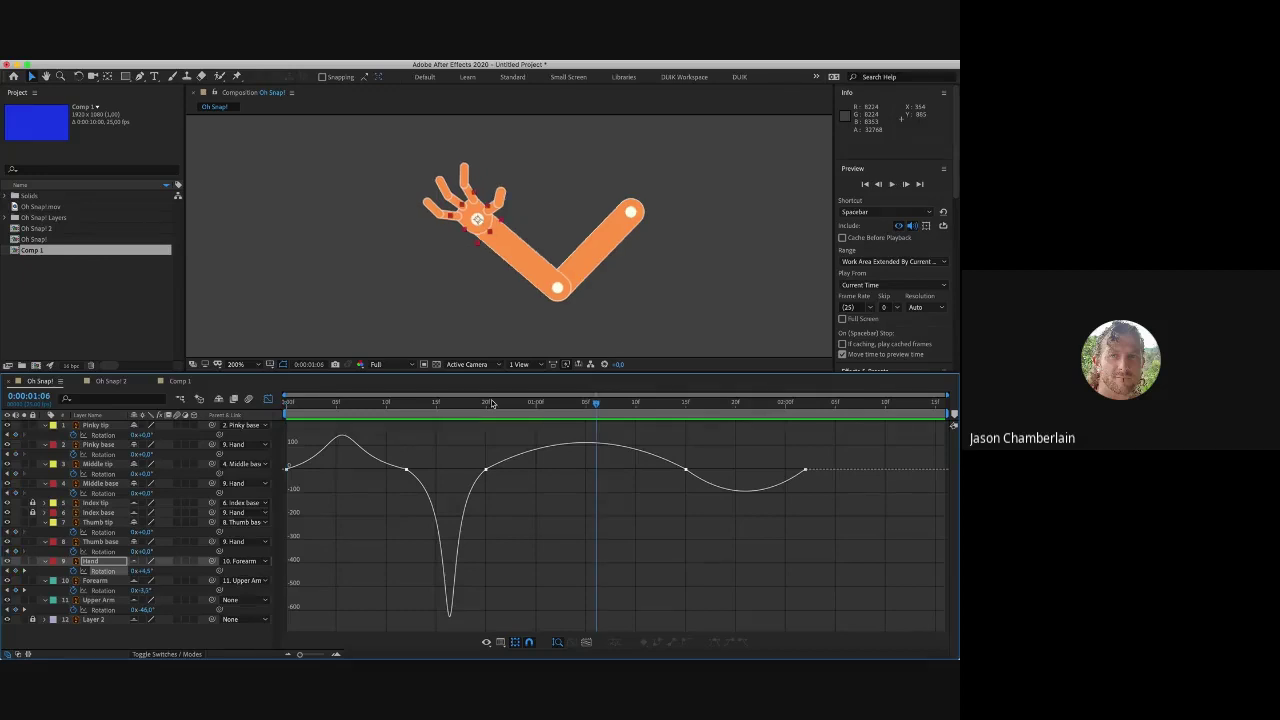
# Step: Lengthen the ease into the Hand rotation's later keyframe, preview, and return to layer bars at frame 0
pyautogui.click(688, 472)
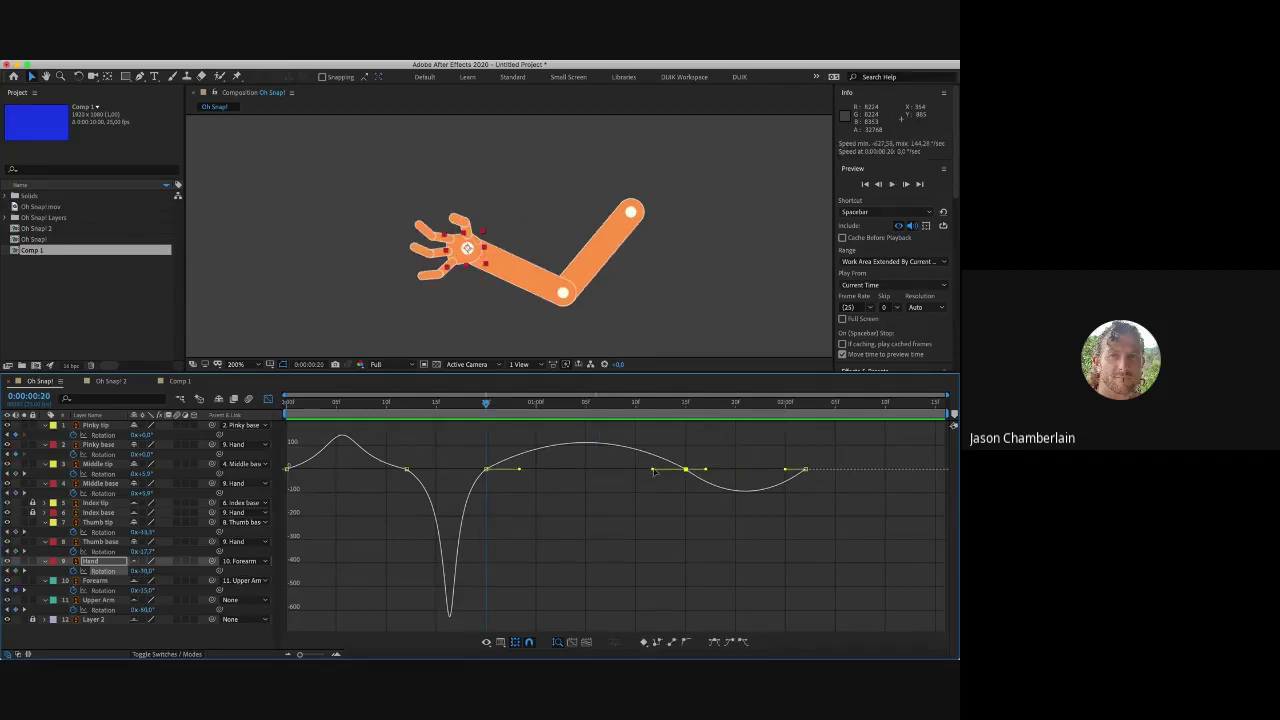
pyautogui.moveTo(655, 473); pyautogui.dragTo(712, 472)
pyautogui.press('space')
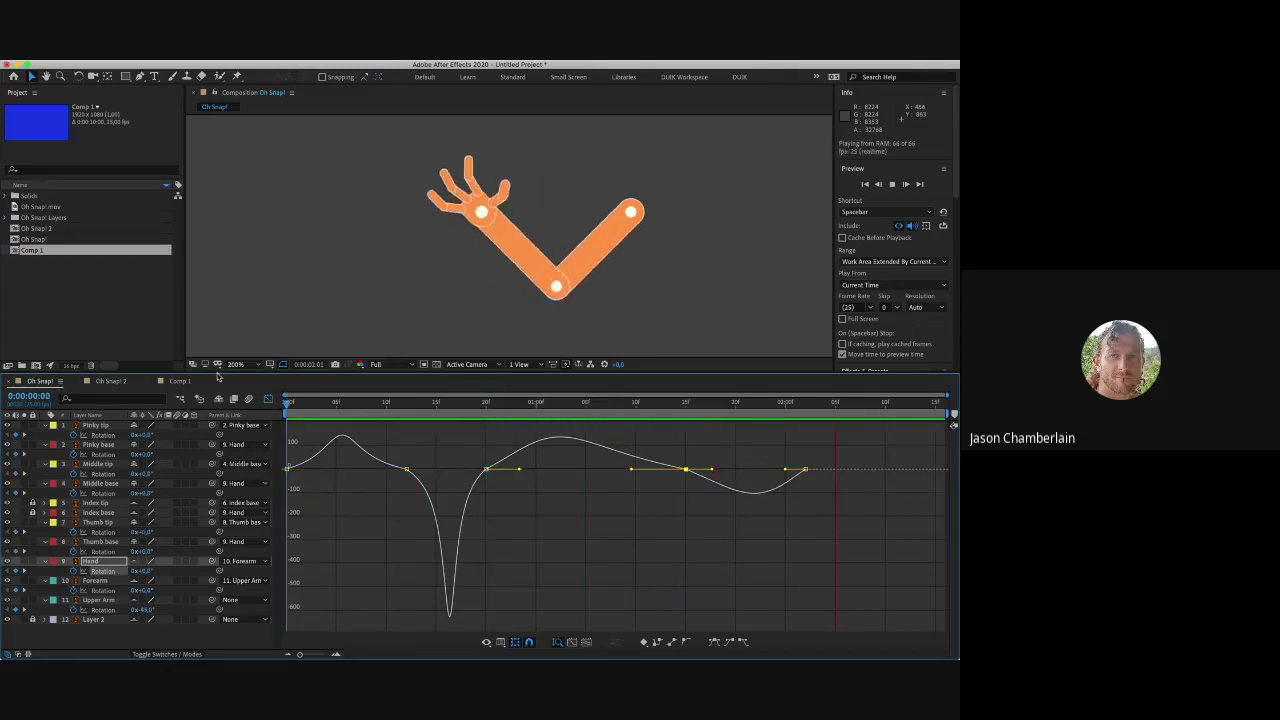
pyautogui.press('space')
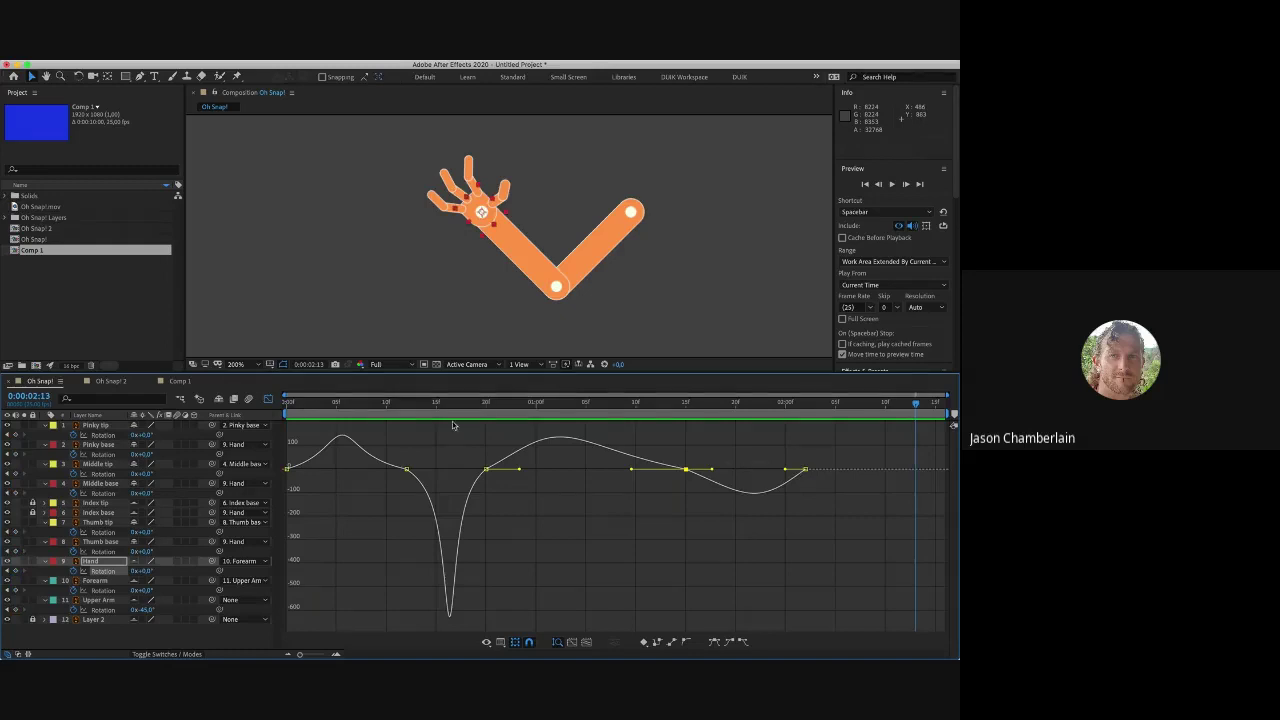
pyautogui.press('space')
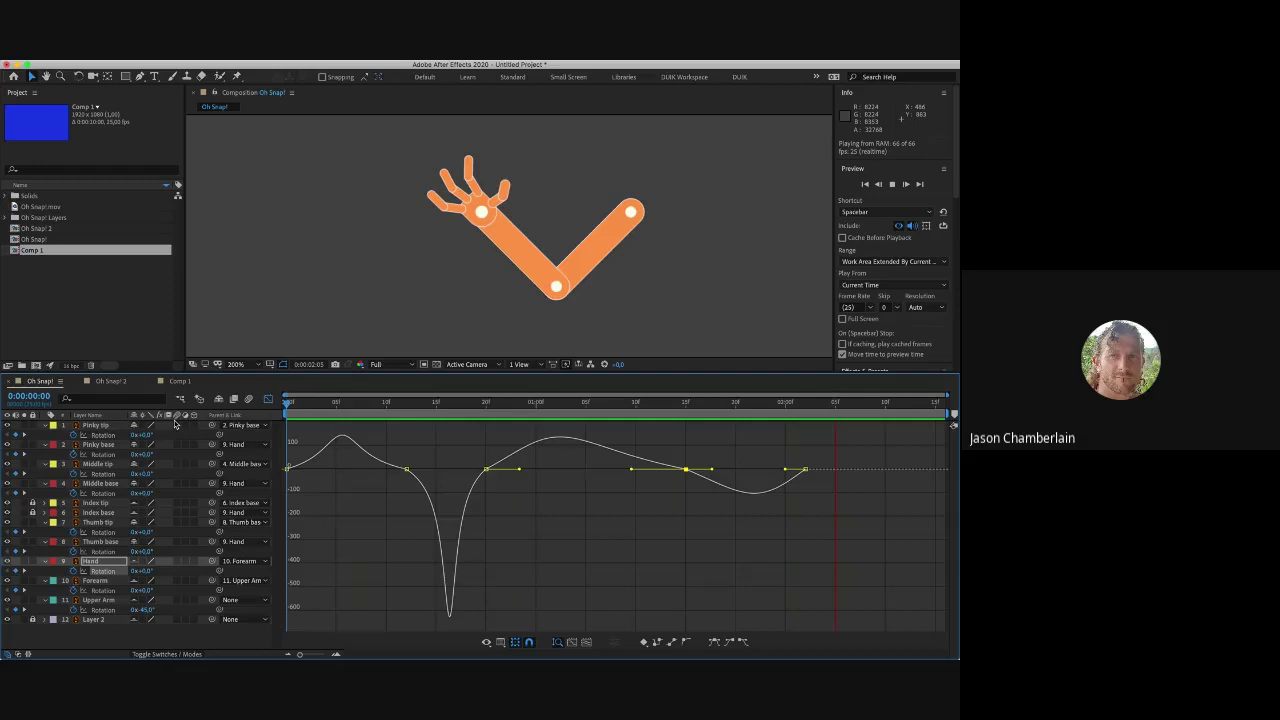
pyautogui.press('space')
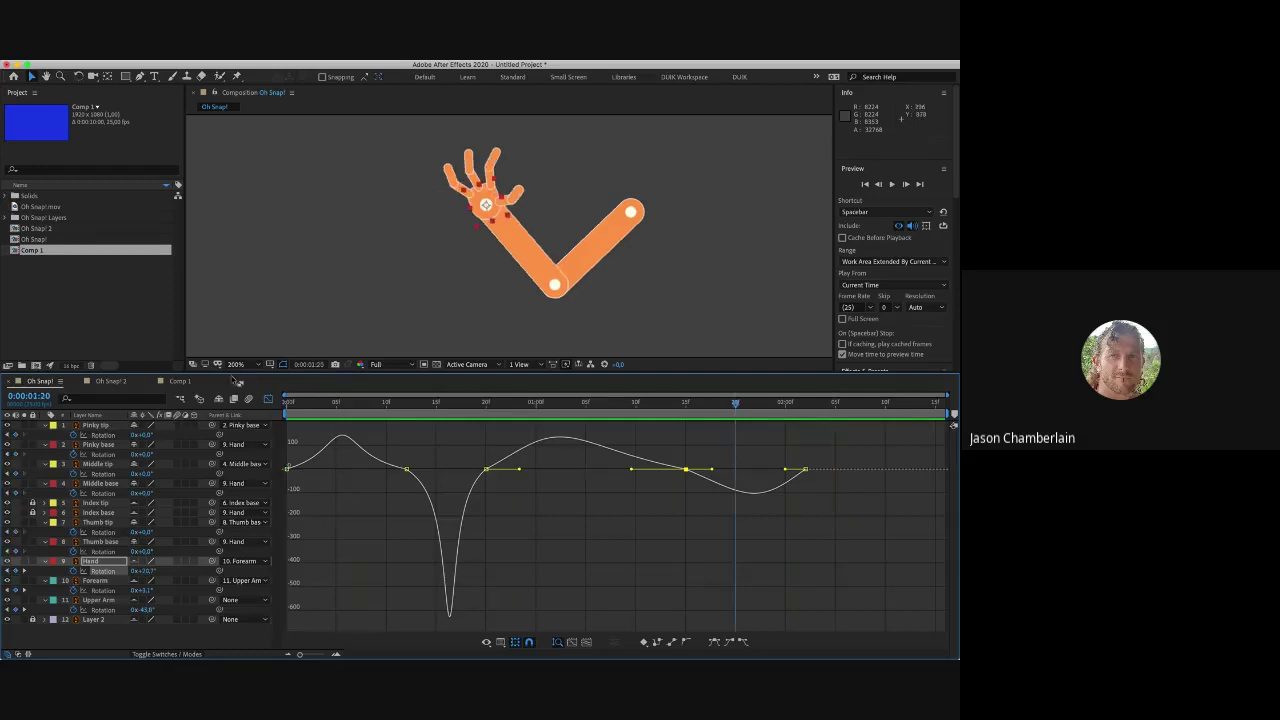
pyautogui.click(267, 398)
pyautogui.press('Home')
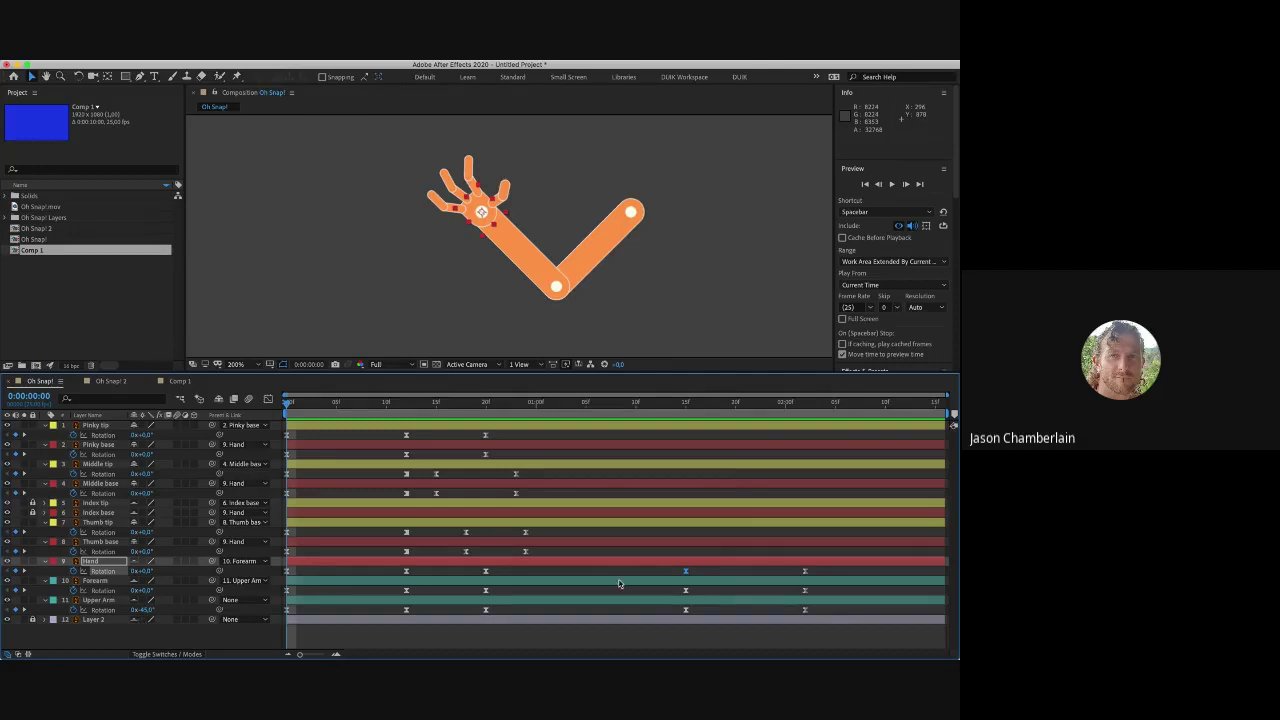
# Step: Display the Forearm and Upper Arm rotation keyframes as speed curves in the Graph Editor
pyautogui.moveTo(833, 592); pyautogui.dragTo(50, 643)
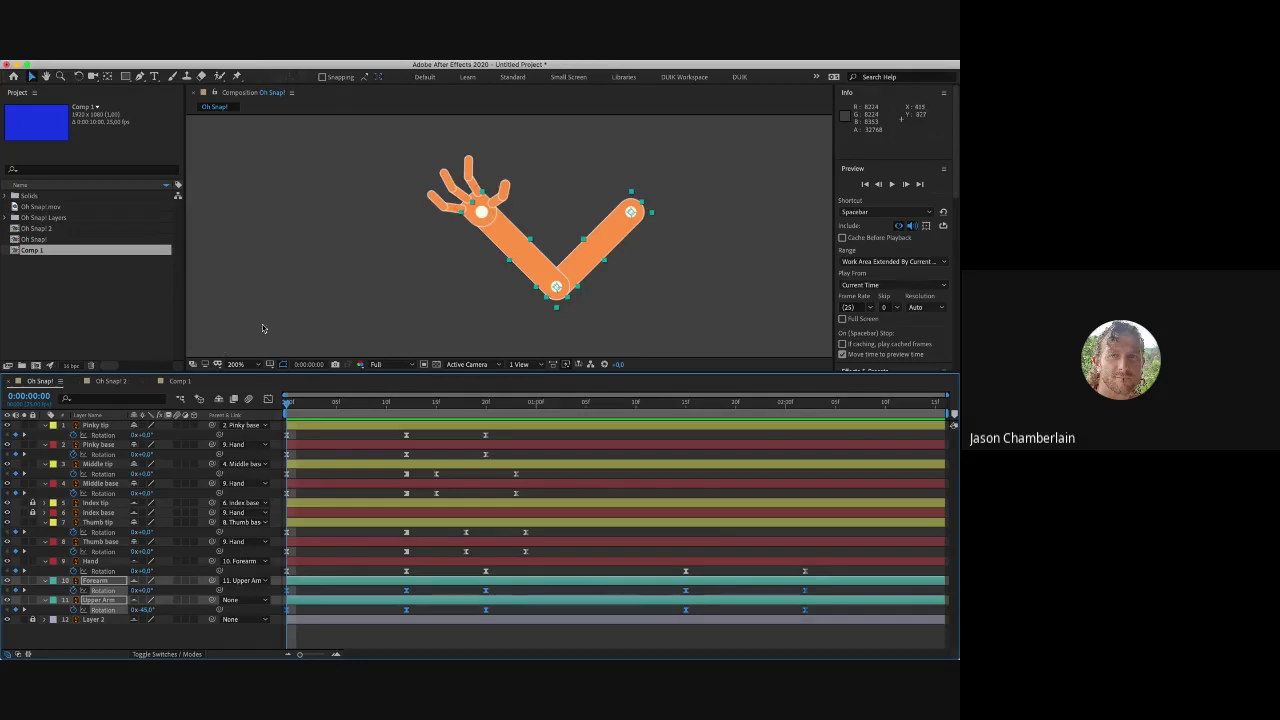
pyautogui.click(268, 399)
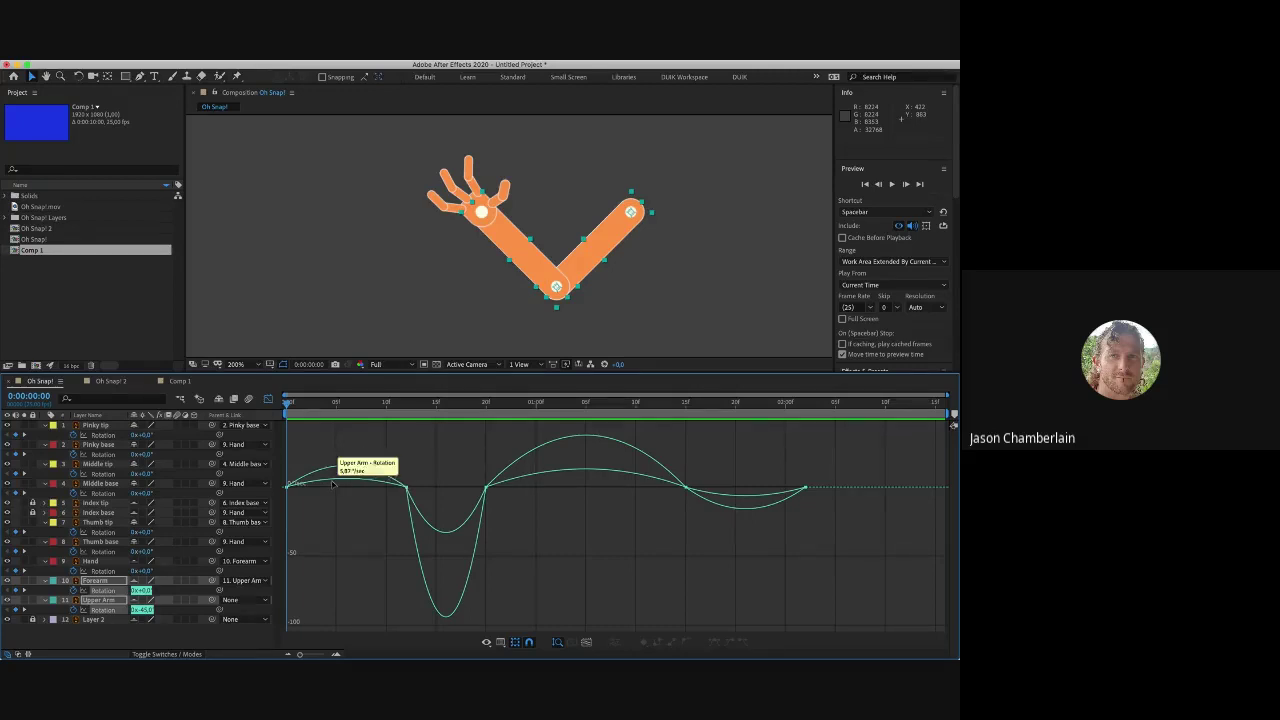
# Step: Reshape the ease of the first arm rotation keyframe
pyautogui.click(334, 485)
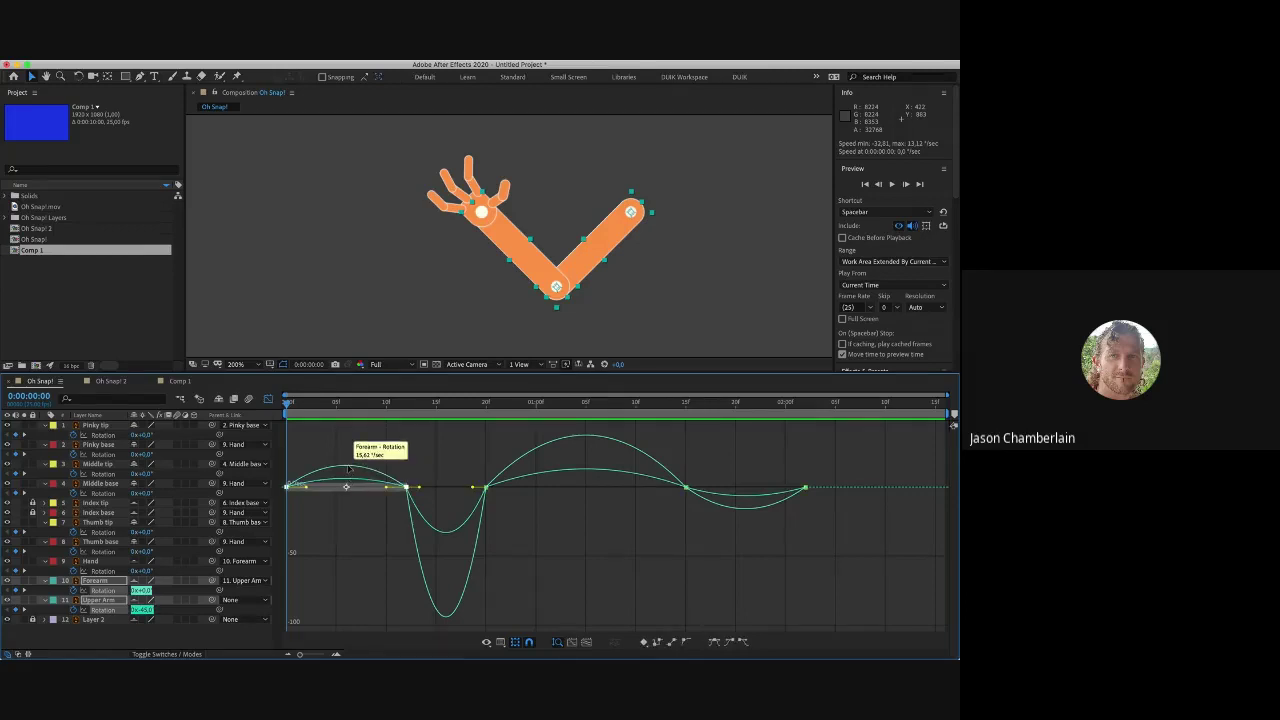
pyautogui.click(402, 473)
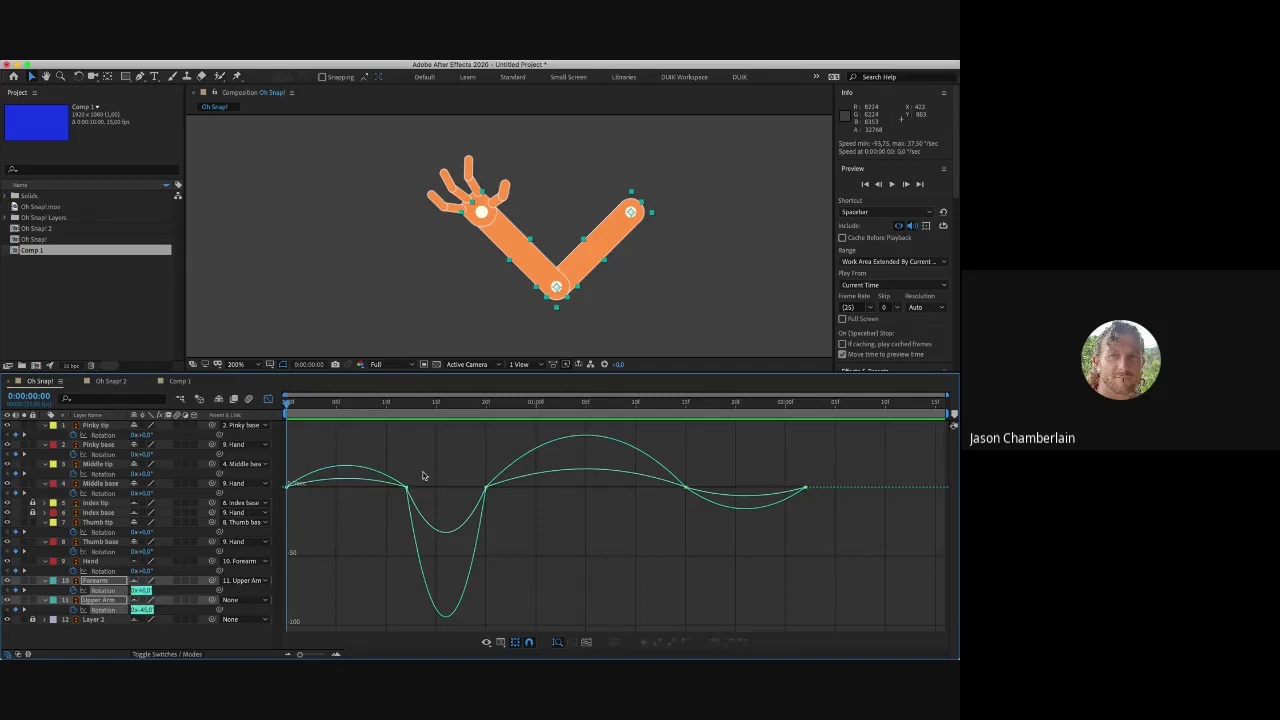
pyautogui.moveTo(422, 475); pyautogui.dragTo(391, 494)
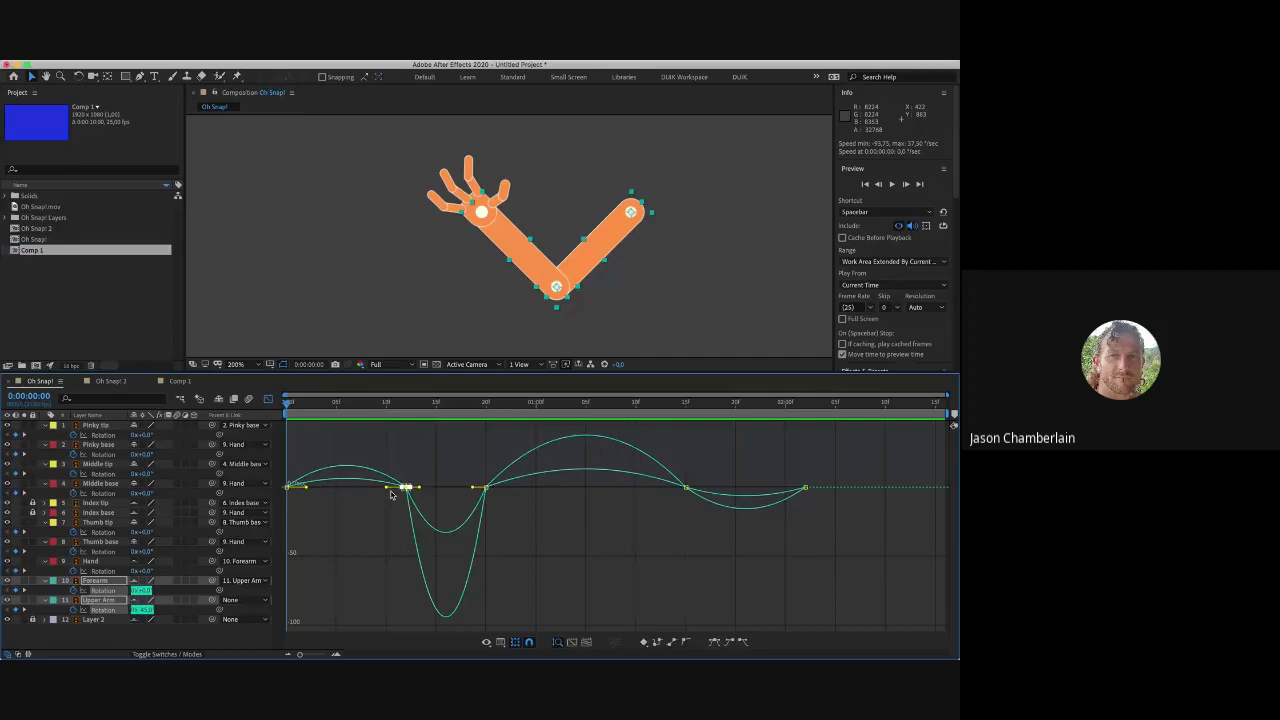
pyautogui.moveTo(305, 487); pyautogui.dragTo(320, 487)
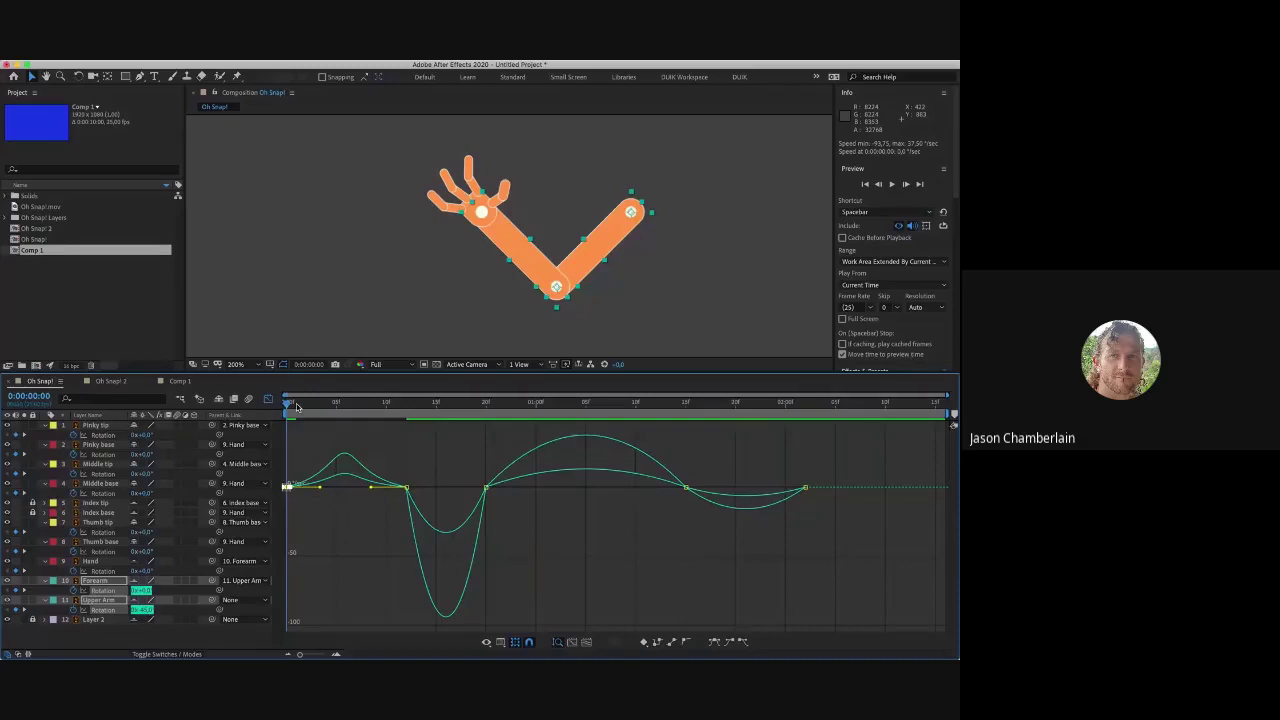
# Step: Lengthen the Upper Arm eases around frames 12 and 20 to deepen the speed dip
pyautogui.moveTo(297, 406); pyautogui.dragTo(486, 405)
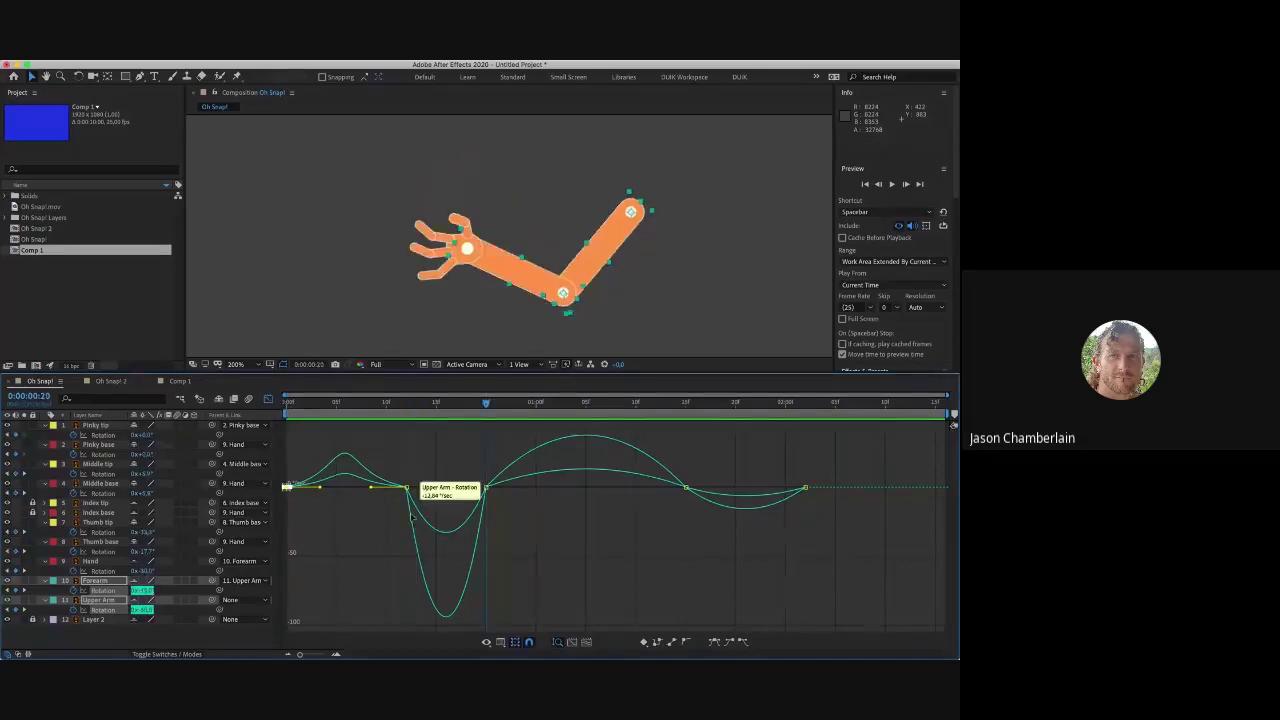
pyautogui.click(406, 487)
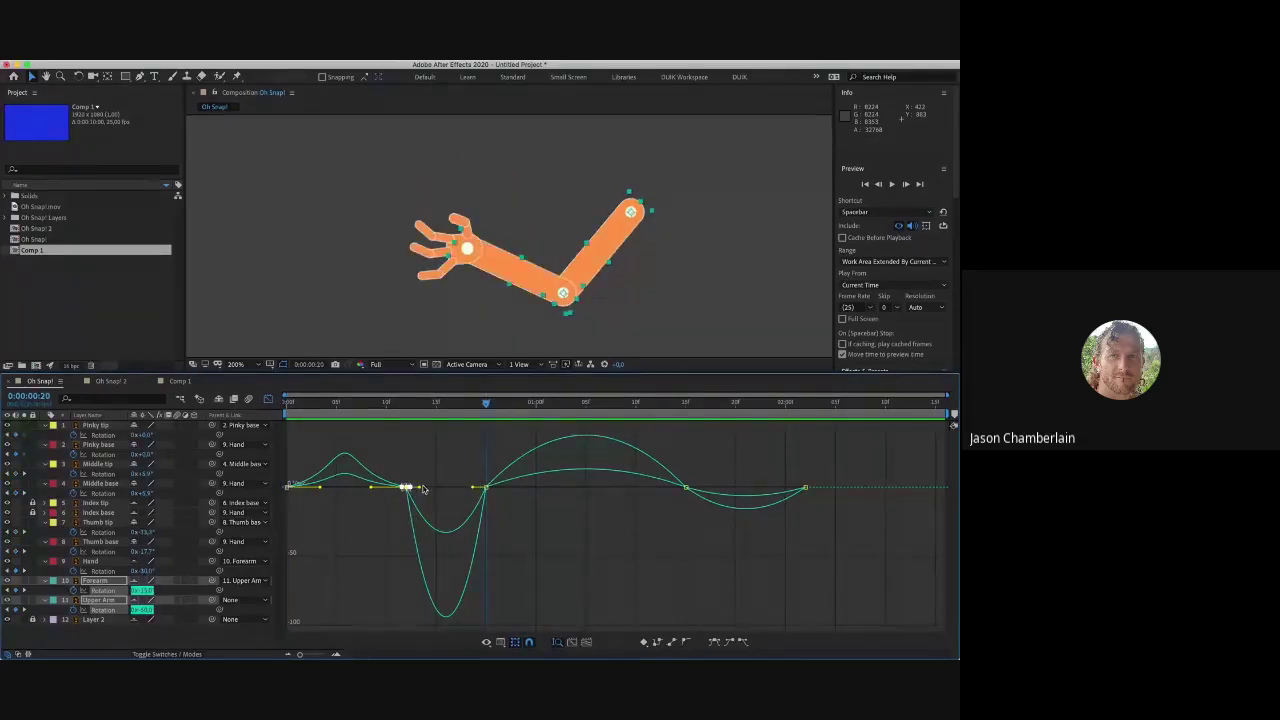
pyautogui.moveTo(422, 488); pyautogui.dragTo(433, 488)
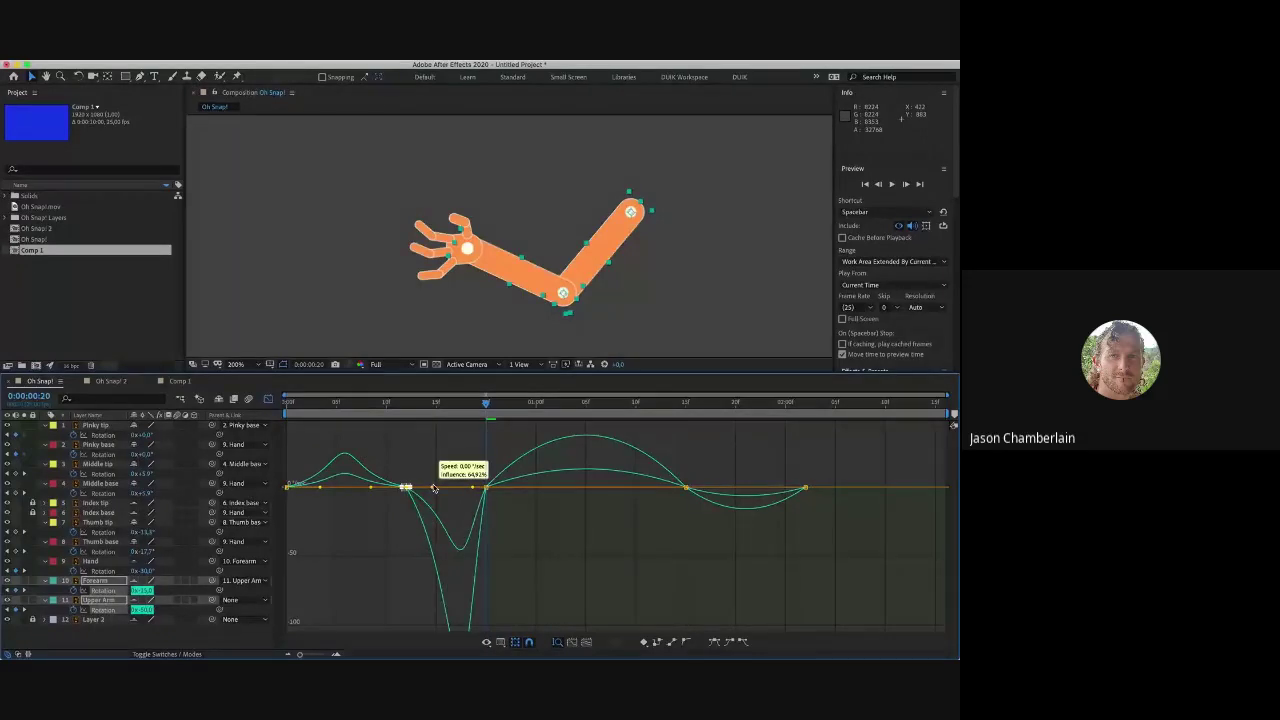
pyautogui.click(485, 475)
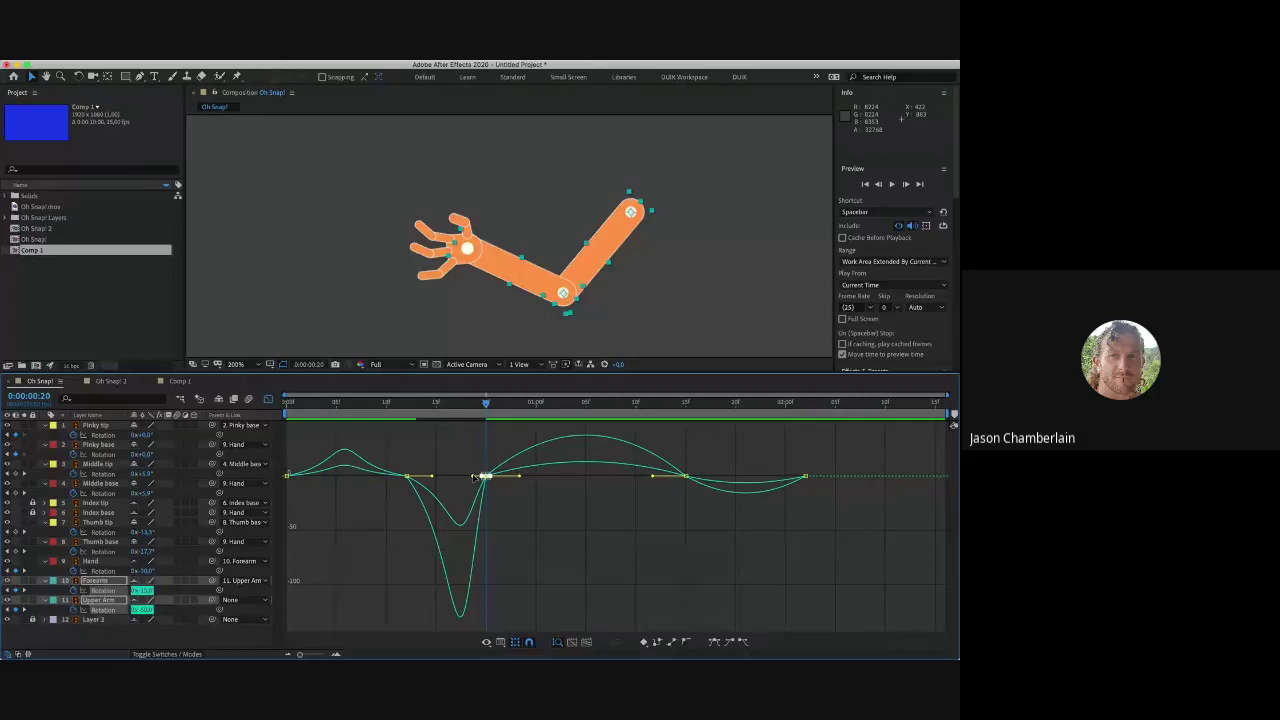
pyautogui.moveTo(474, 477); pyautogui.dragTo(478, 477)
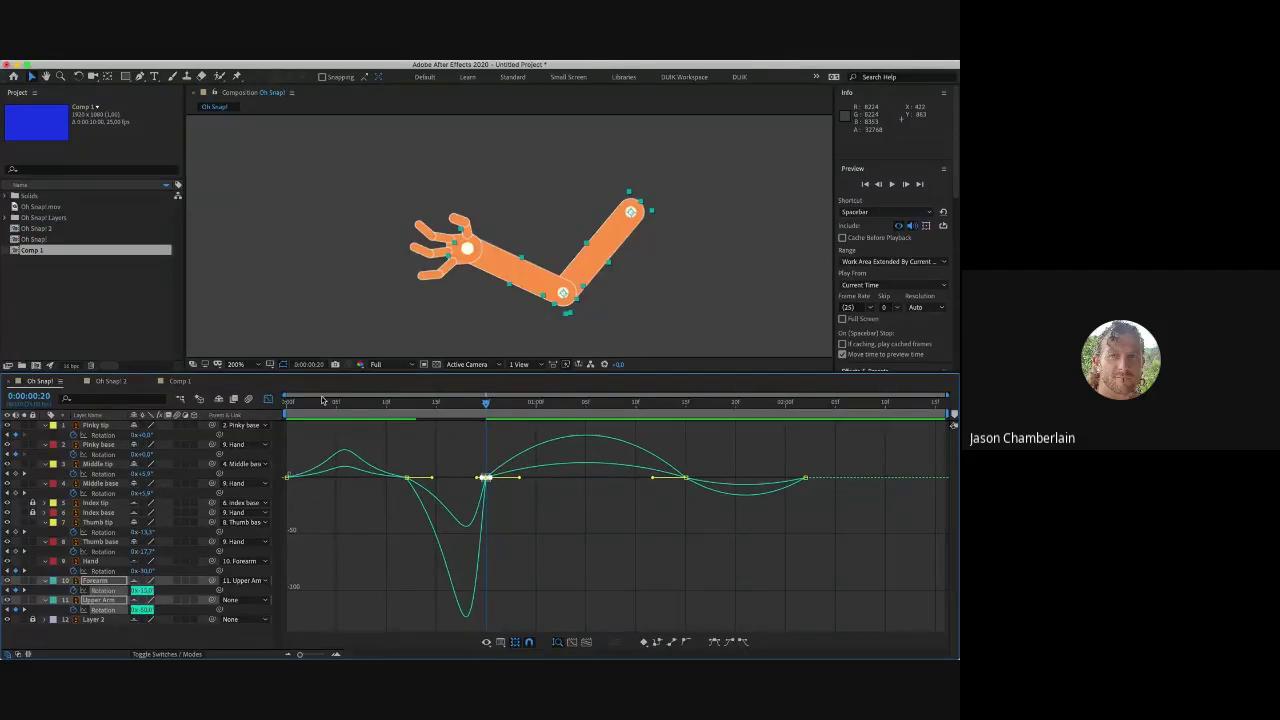
pyautogui.click(492, 402)
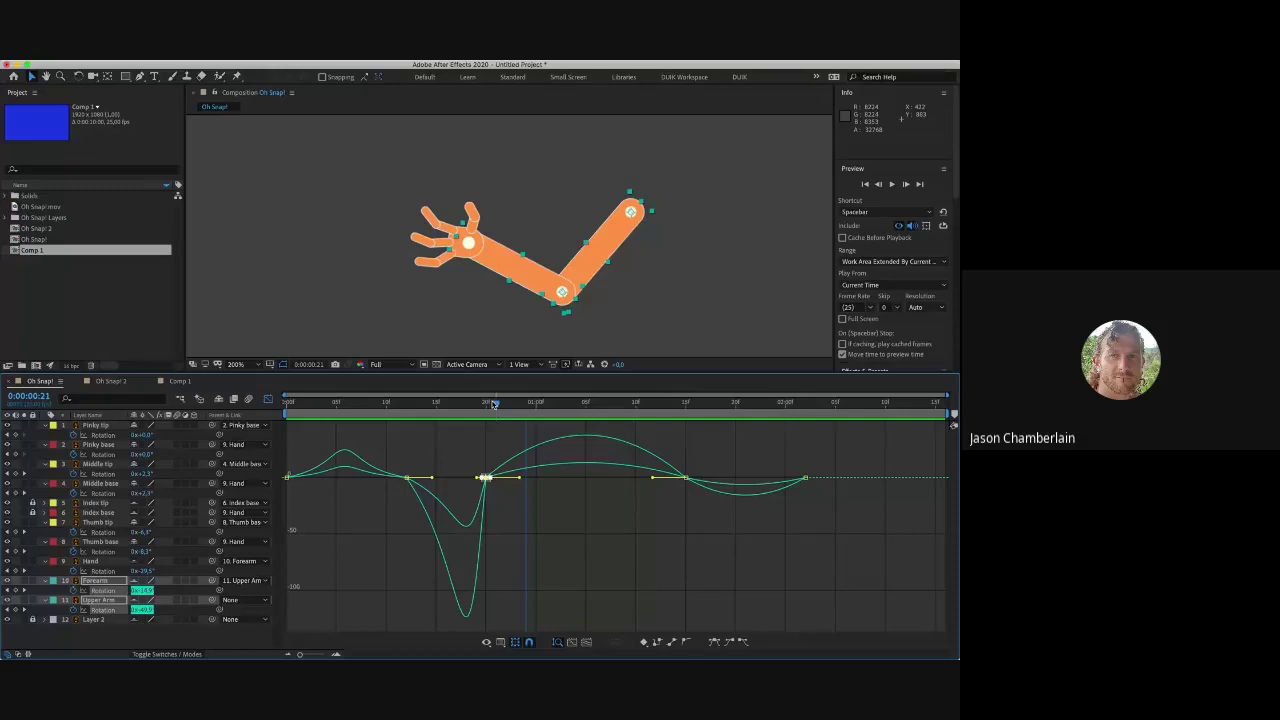
pyautogui.moveTo(492, 402); pyautogui.dragTo(406, 402)
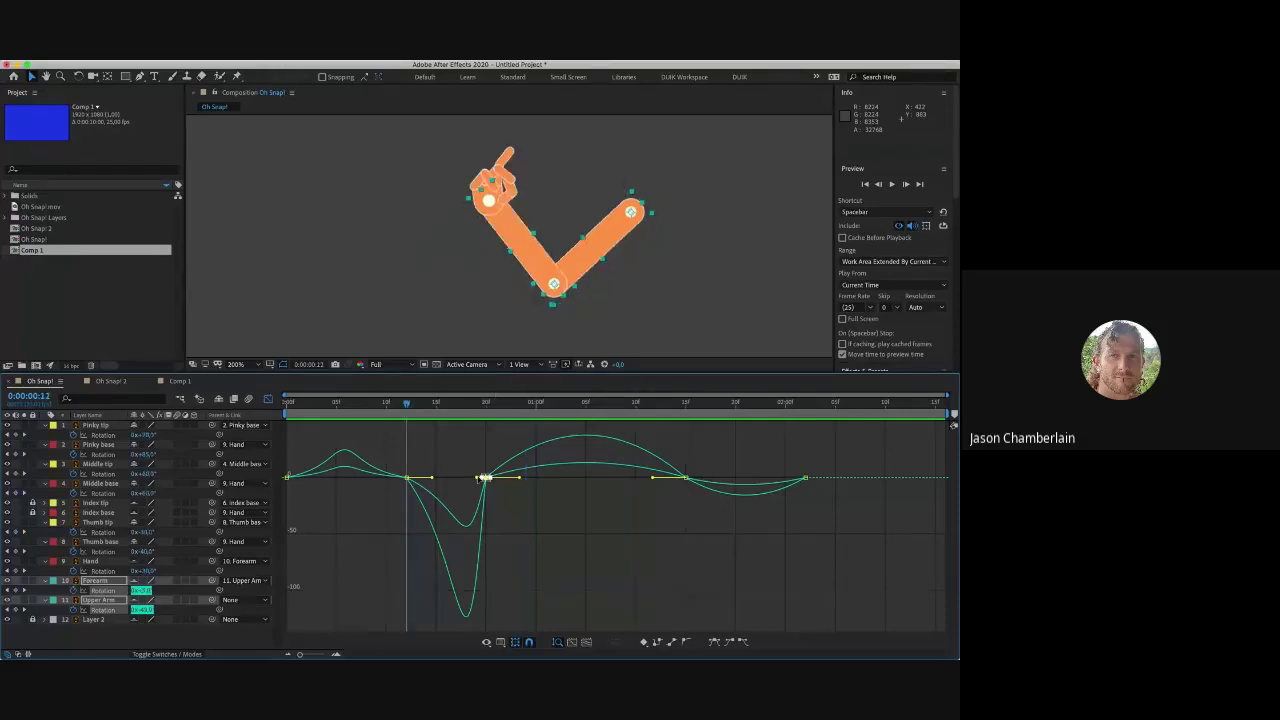
pyautogui.moveTo(478, 477); pyautogui.dragTo(466, 477)
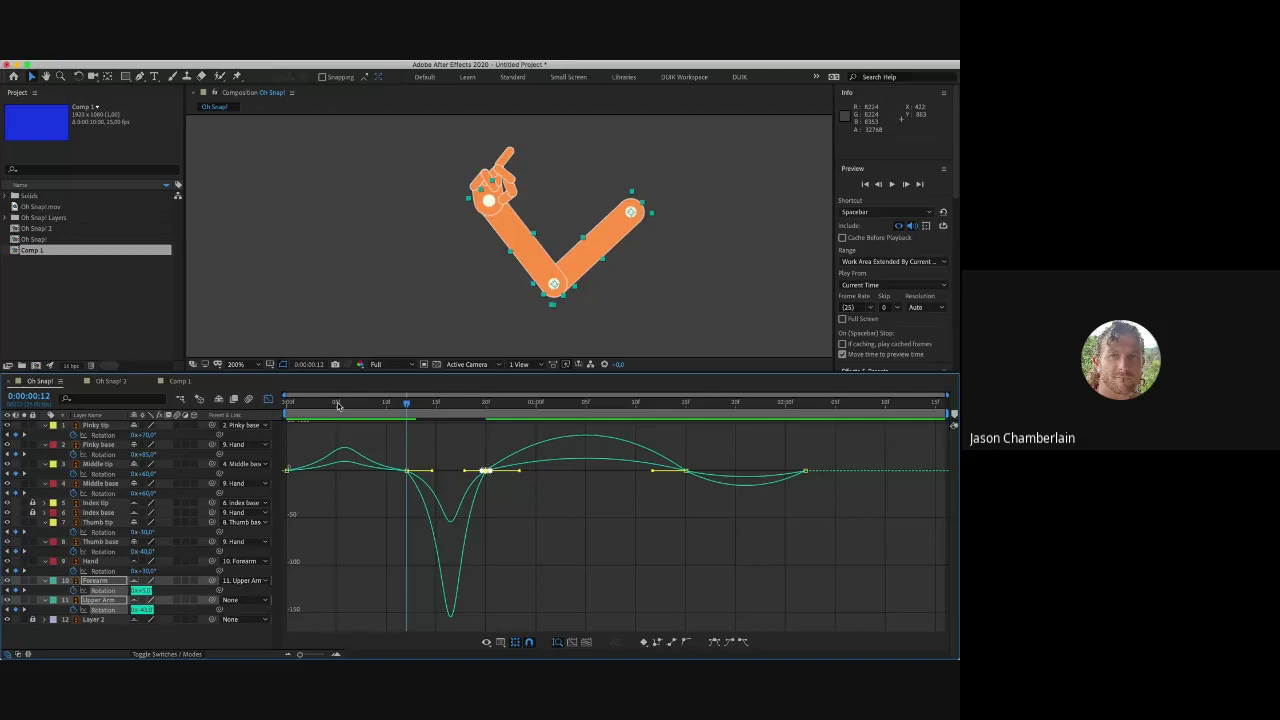
# Step: Ease the arm keyframe near frame 20 to 0 °/sec with 46.71% influence
pyautogui.click(406, 470)
pyautogui.press('space')
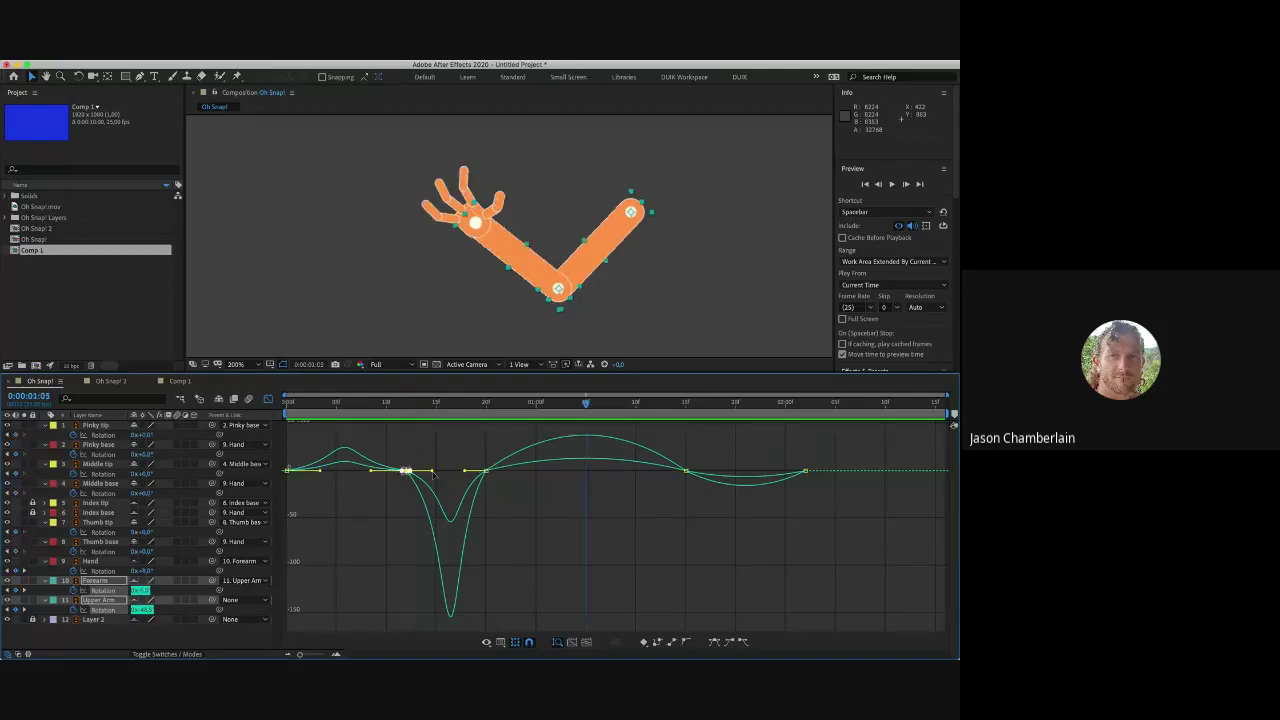
pyautogui.click(485, 471)
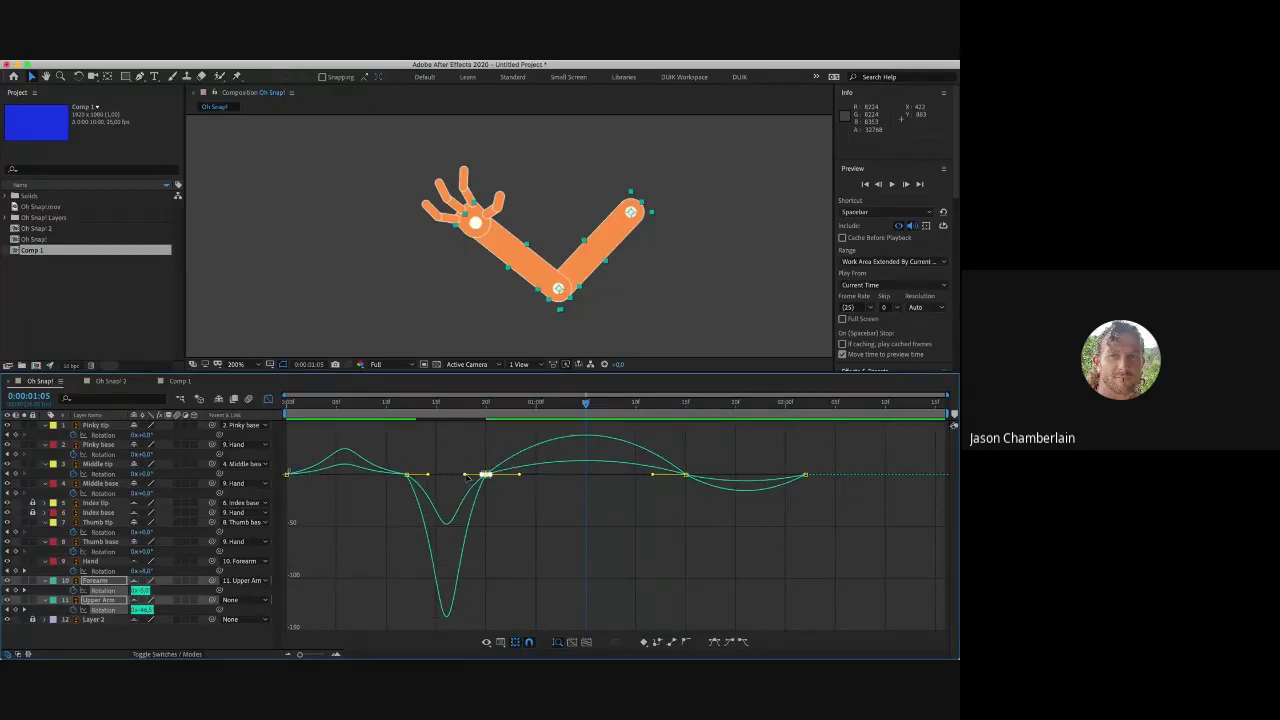
pyautogui.press('Home')
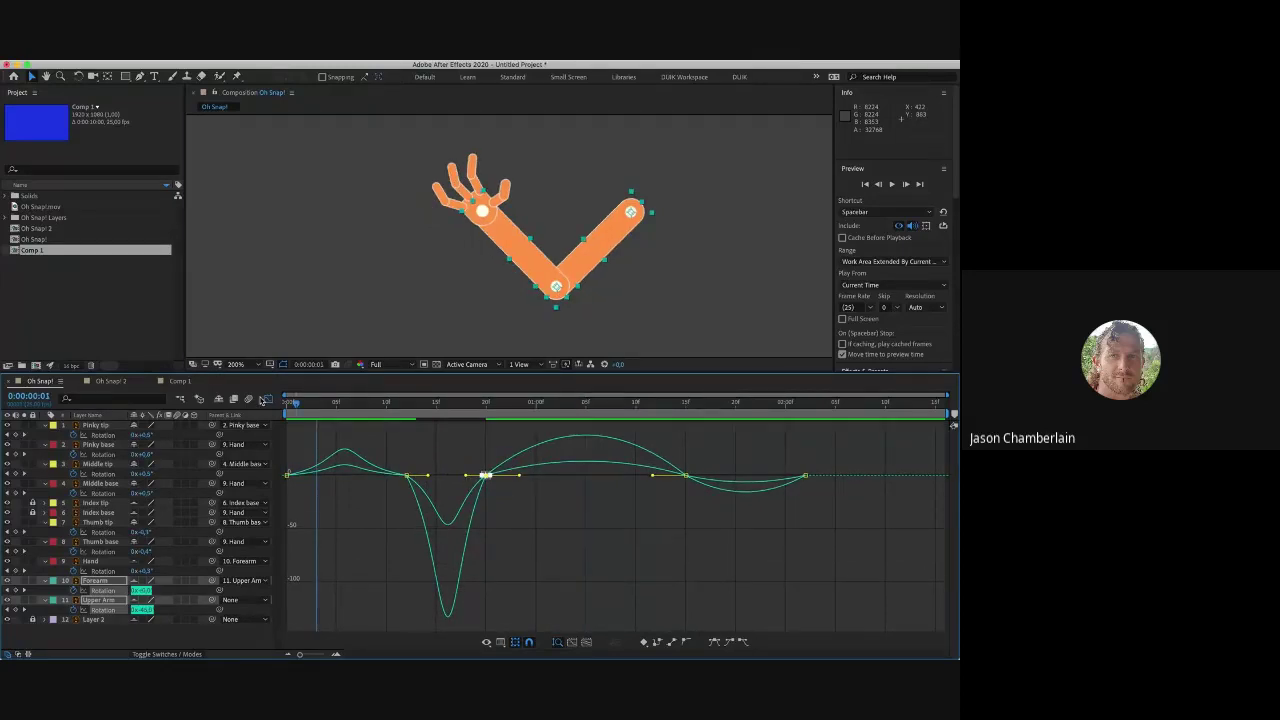
pyautogui.press('space')
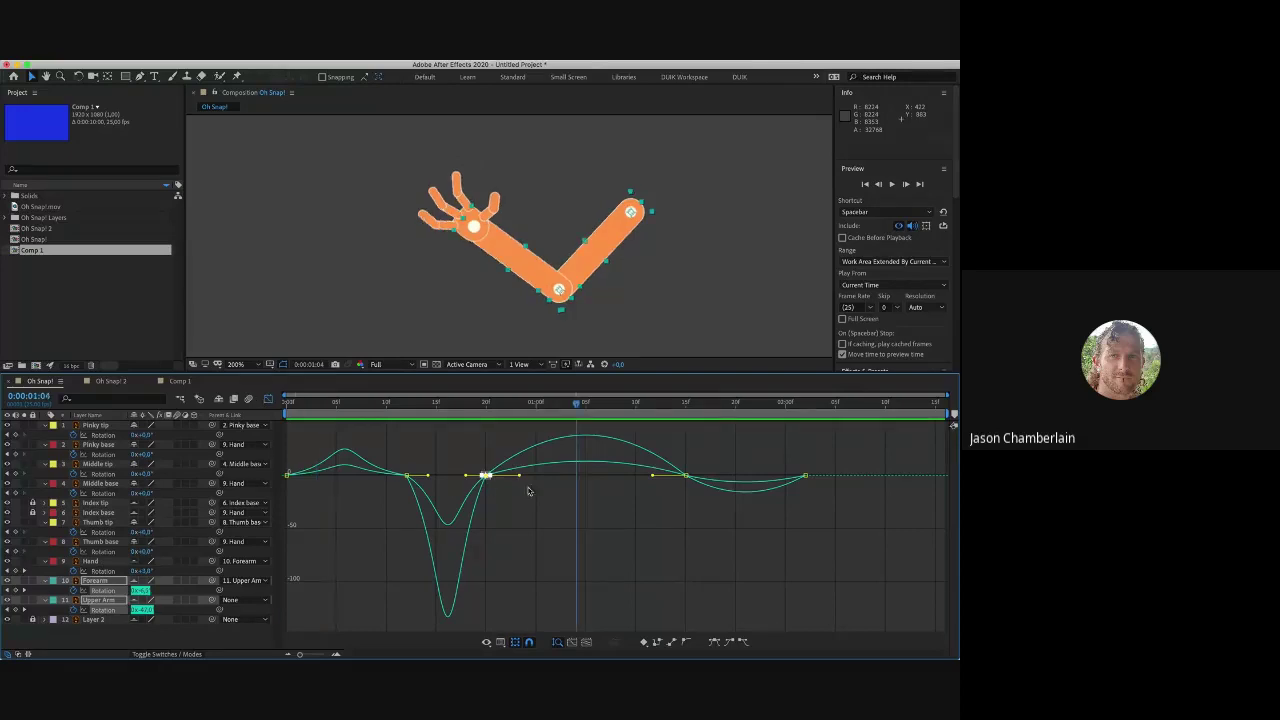
pyautogui.moveTo(520, 476); pyautogui.dragTo(533, 478)
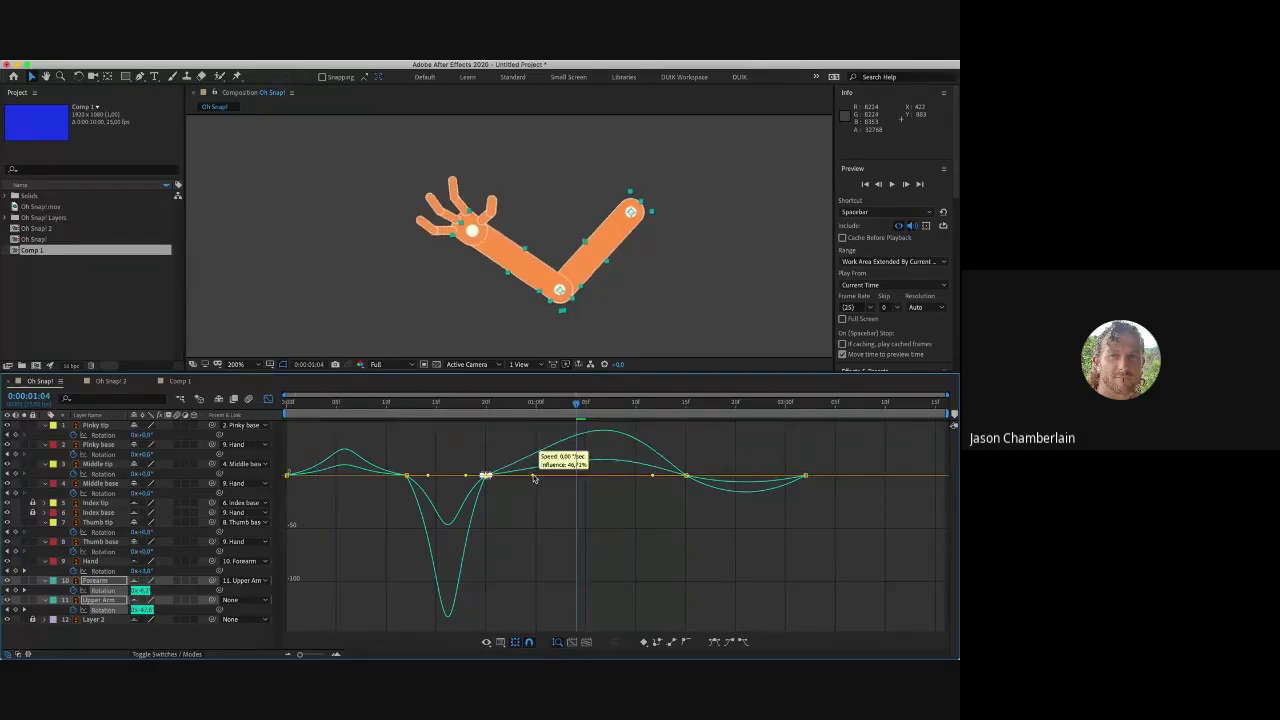
# Step: Lengthen the incoming ease of the arm's 15f keyframe, preview, and return to layer bars
pyautogui.click(685, 476)
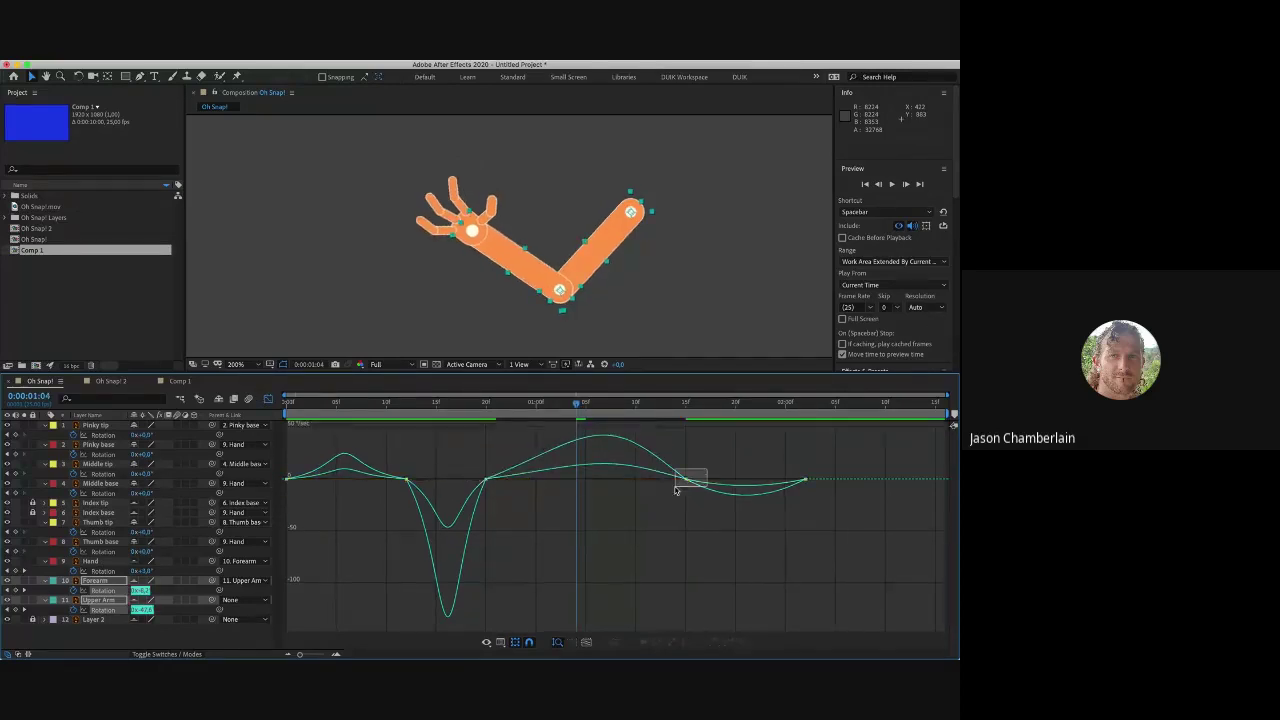
pyautogui.moveTo(651, 481); pyautogui.dragTo(716, 485)
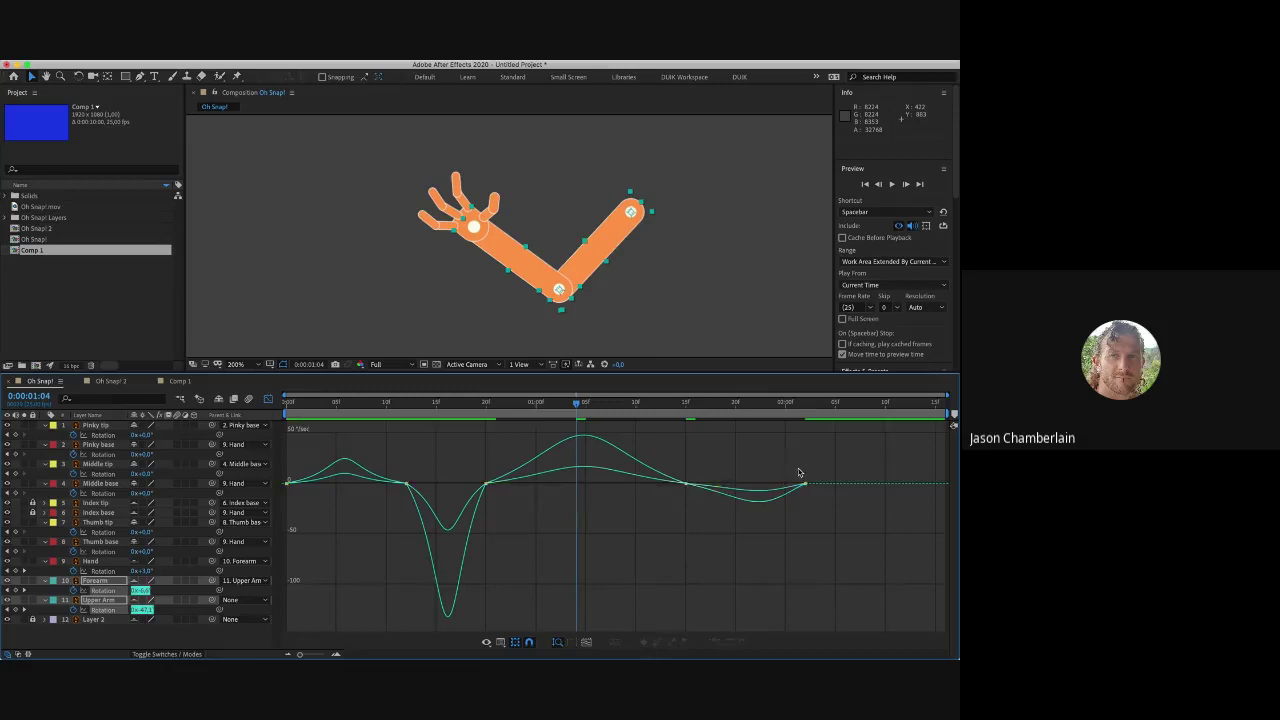
pyautogui.click(805, 484)
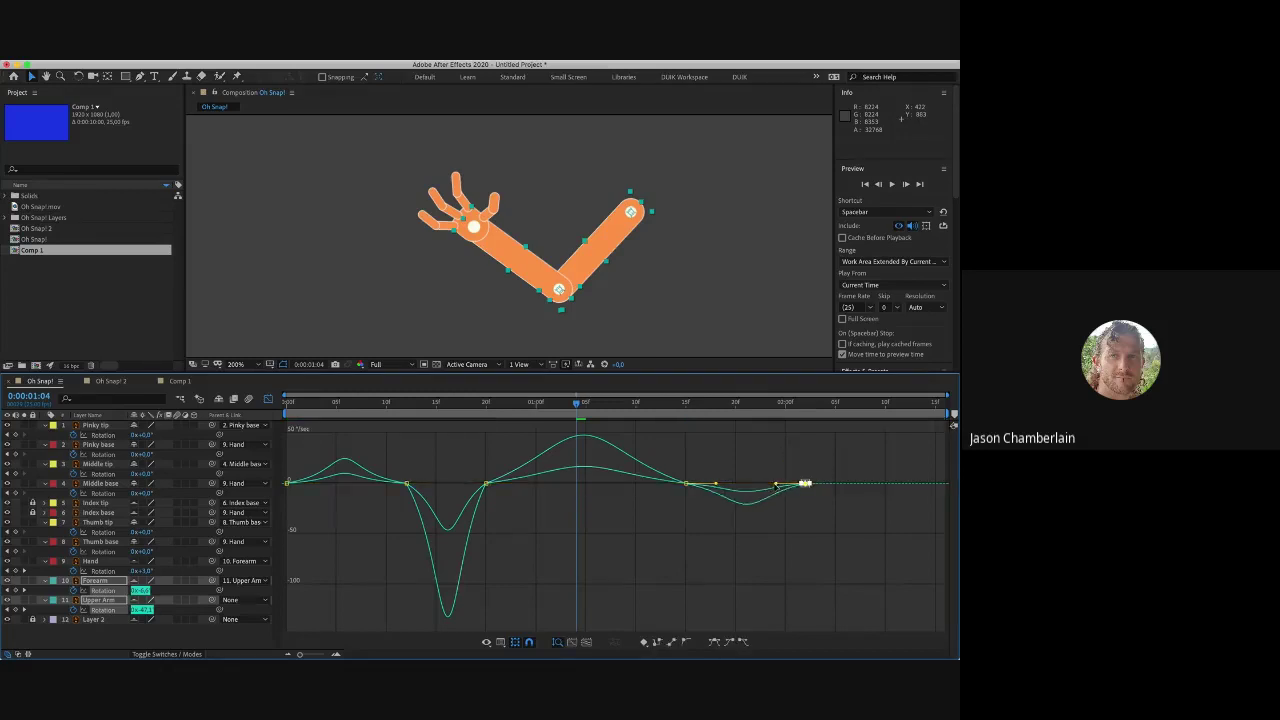
pyautogui.press('Home')
pyautogui.press('space')
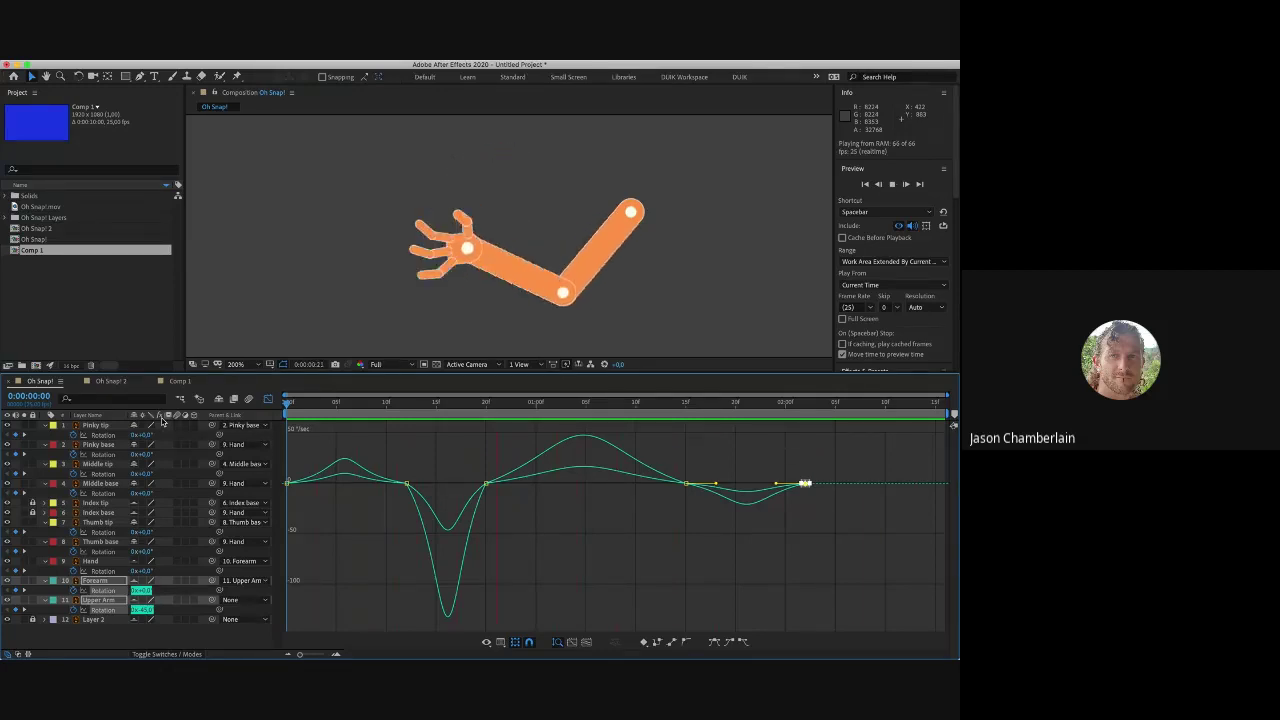
pyautogui.press('space')
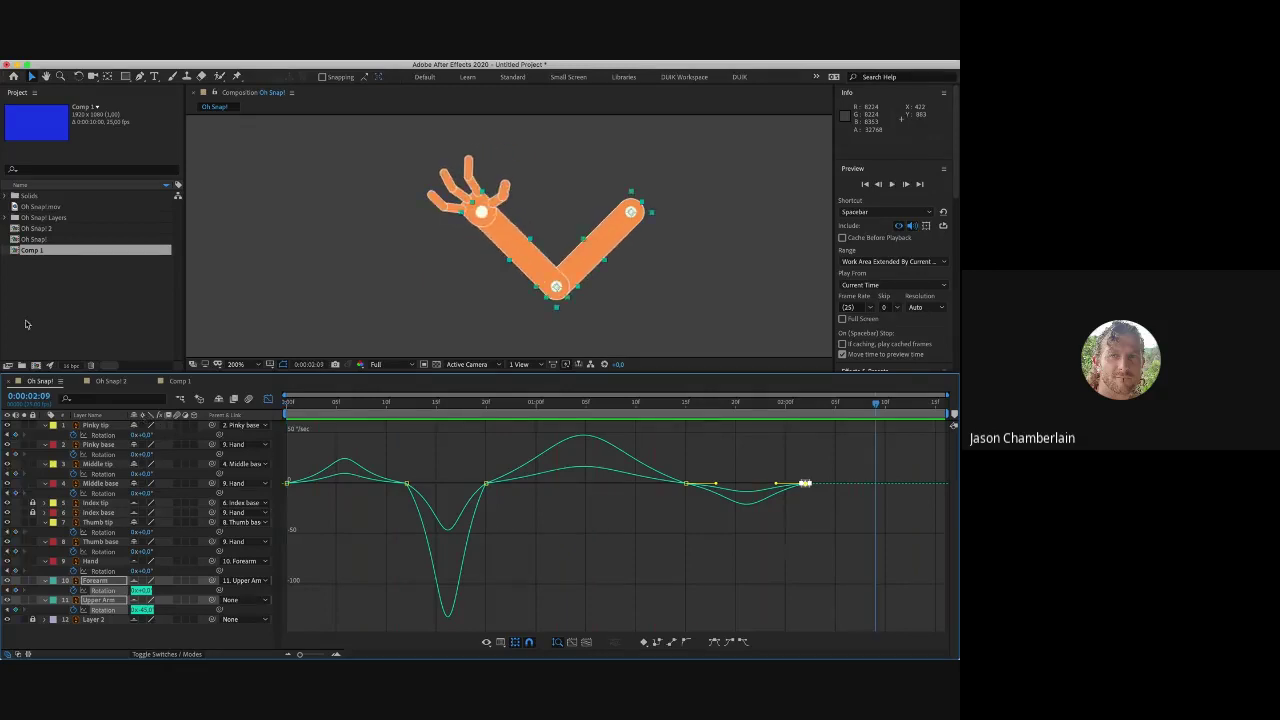
pyautogui.click(268, 399)
pyautogui.moveTo(436, 402); pyautogui.dragTo(685, 443)
# Step: Lower the Hand rotation keyframe at 1:15 from about 40° to 30° and preview
pyautogui.click(598, 570)
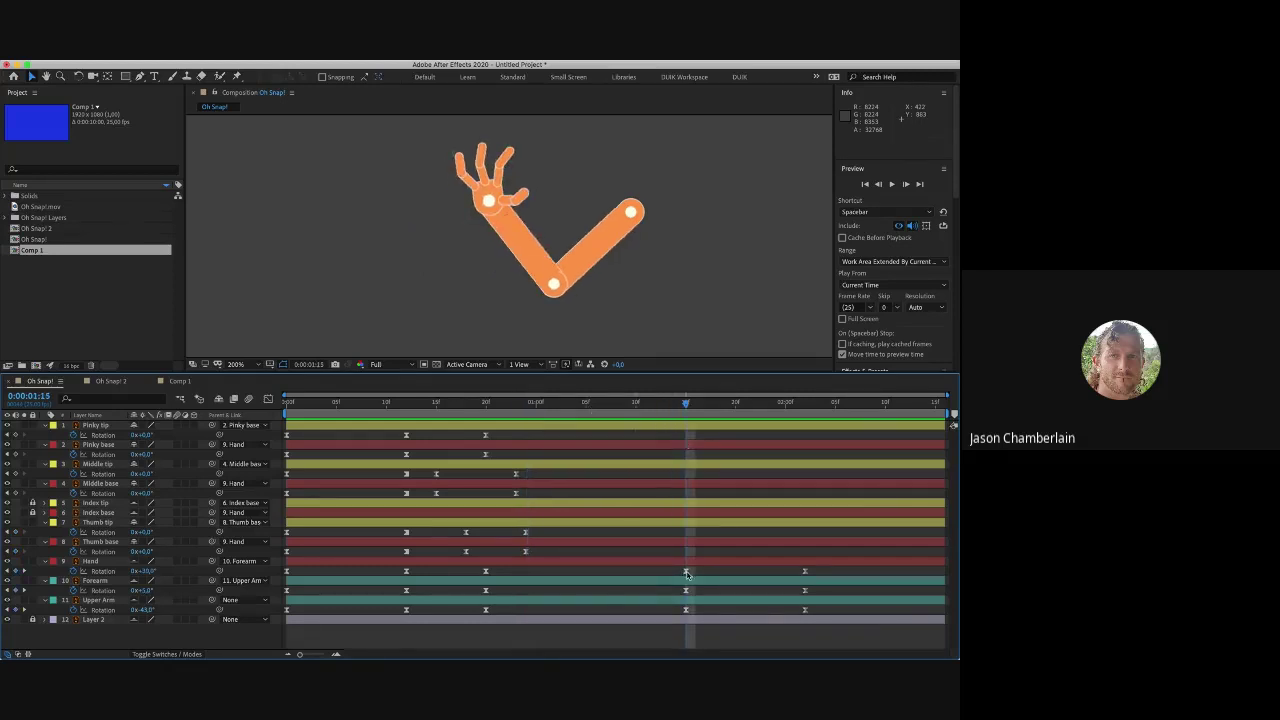
pyautogui.click(576, 560)
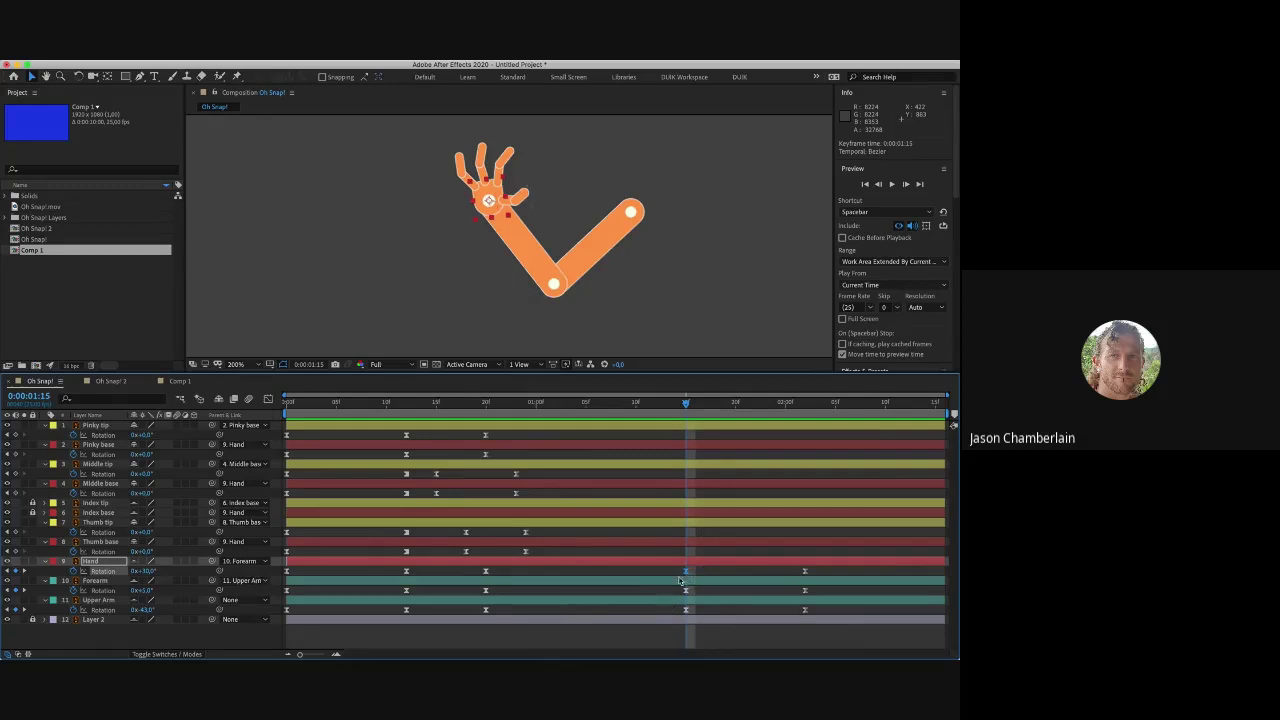
pyautogui.moveTo(146, 575); pyautogui.dragTo(151, 576)
pyautogui.moveTo(630, 410); pyautogui.dragTo(427, 414)
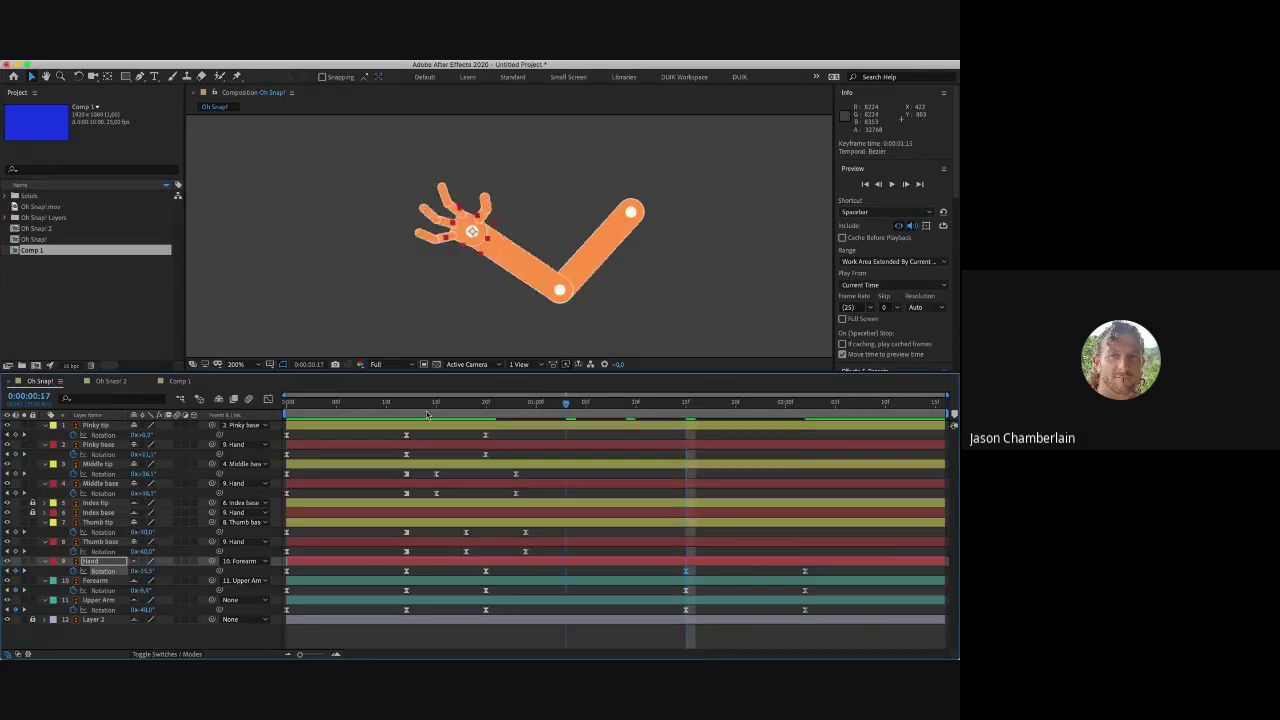
pyautogui.press('space')
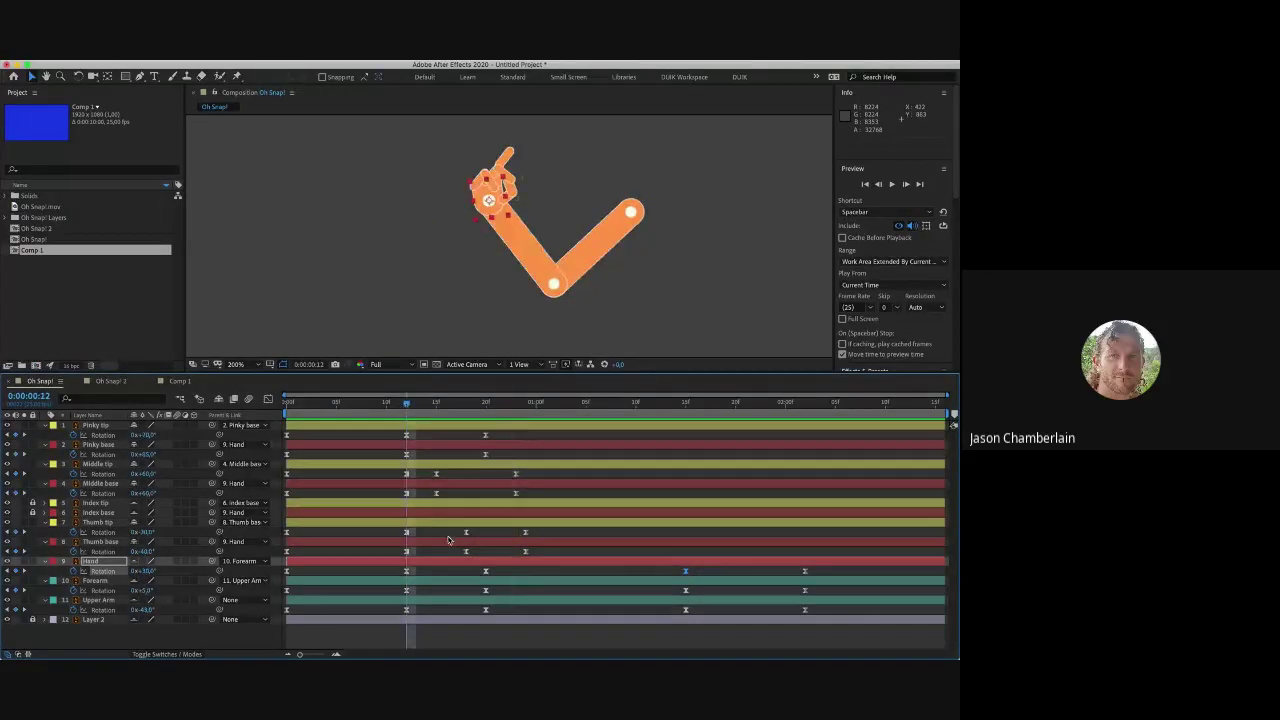
# Step: Shift the Thumb tip and base keyframes slightly earlier, ending near frame 24, and preview
pyautogui.moveTo(453, 528)
pyautogui.mouseDown()
pyautogui.moveTo(476, 556)
pyautogui.moveTo(451, 538)
pyautogui.mouseUp()
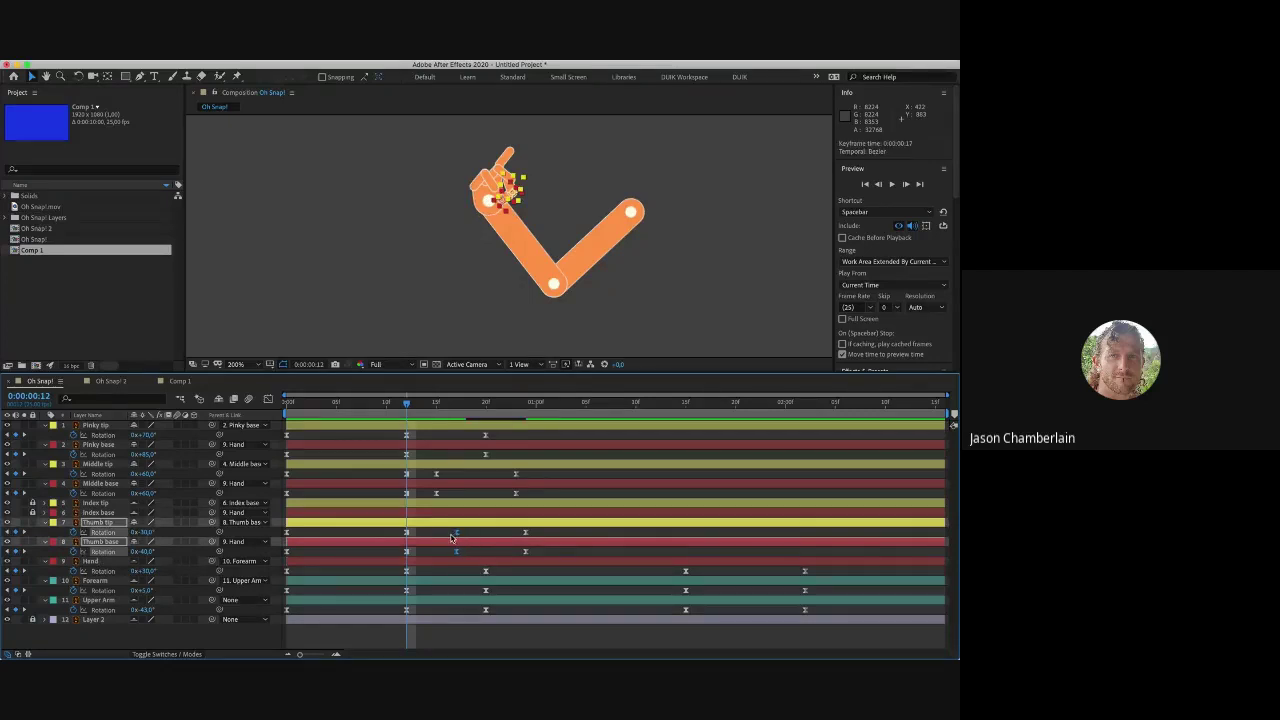
pyautogui.press('space')
pyautogui.click(367, 406)
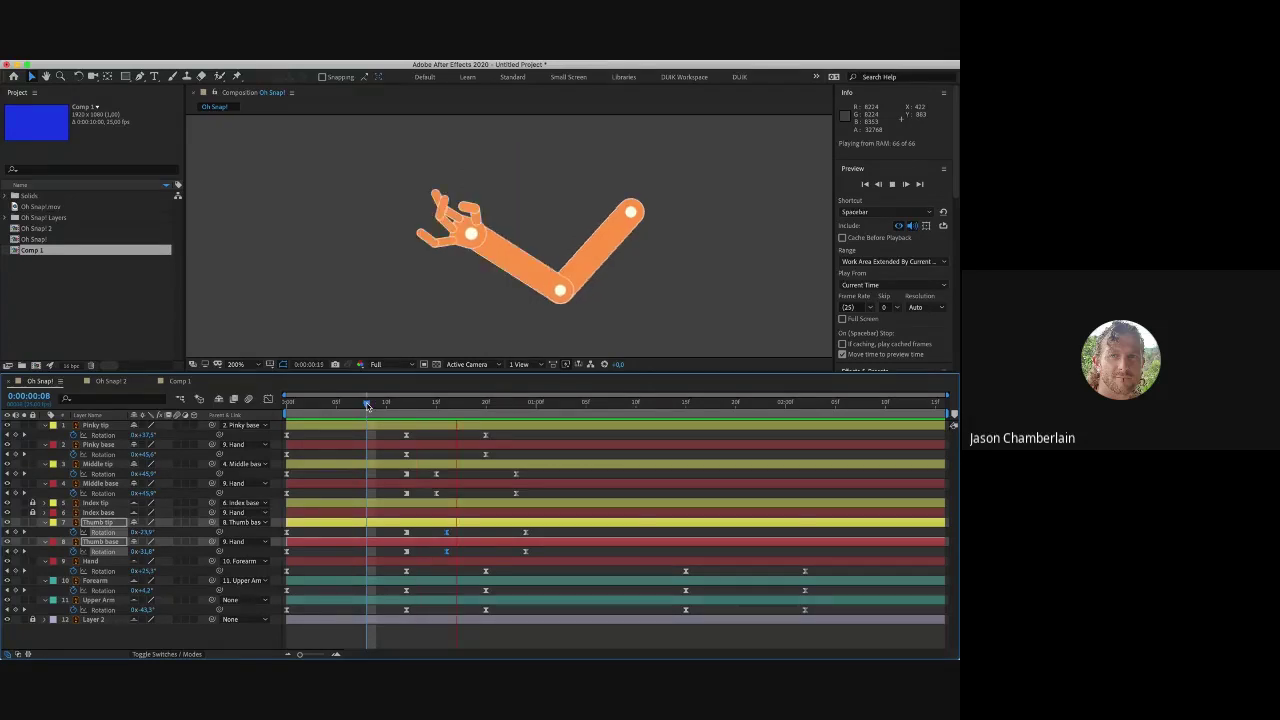
pyautogui.press('space')
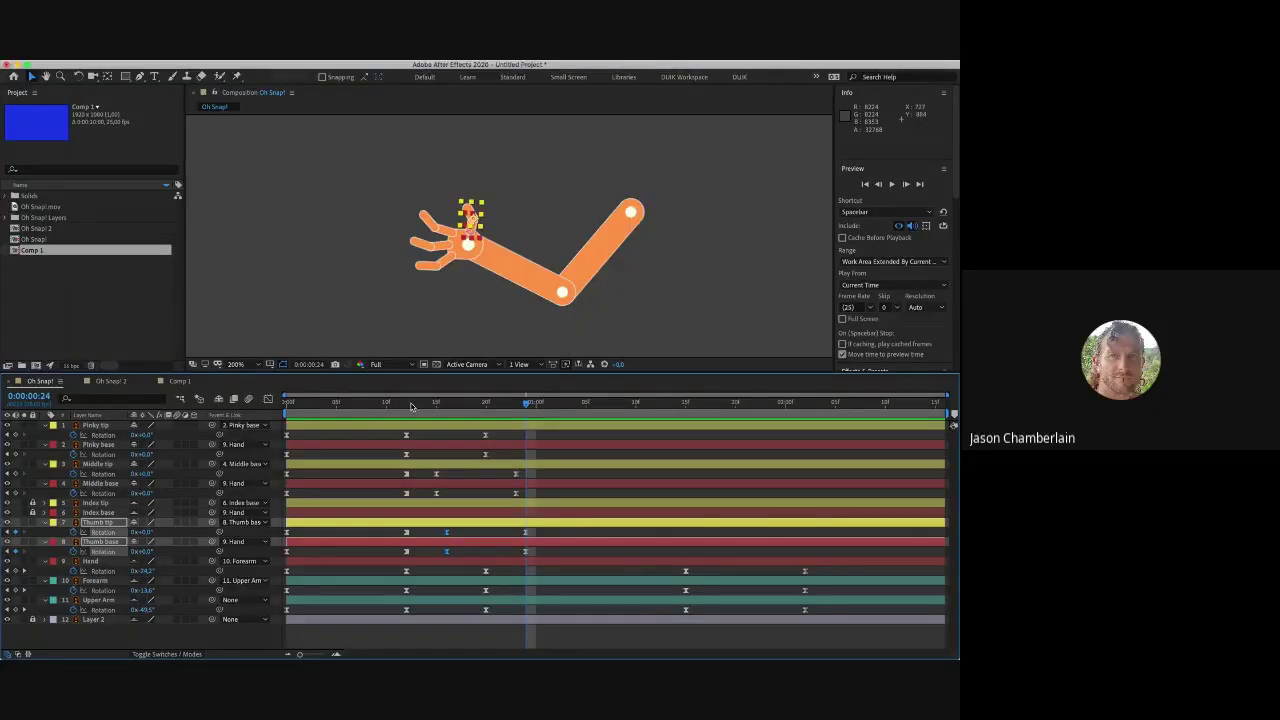
pyautogui.moveTo(413, 405); pyautogui.dragTo(526, 404)
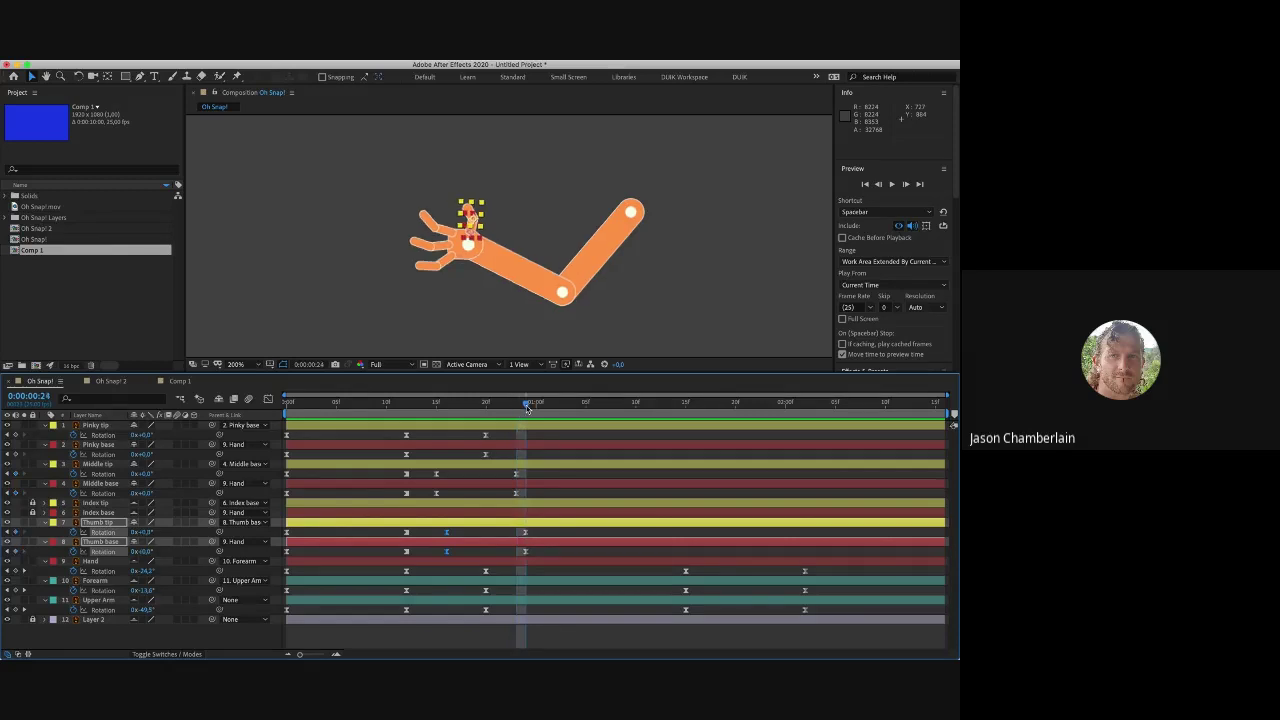
pyautogui.click(536, 466)
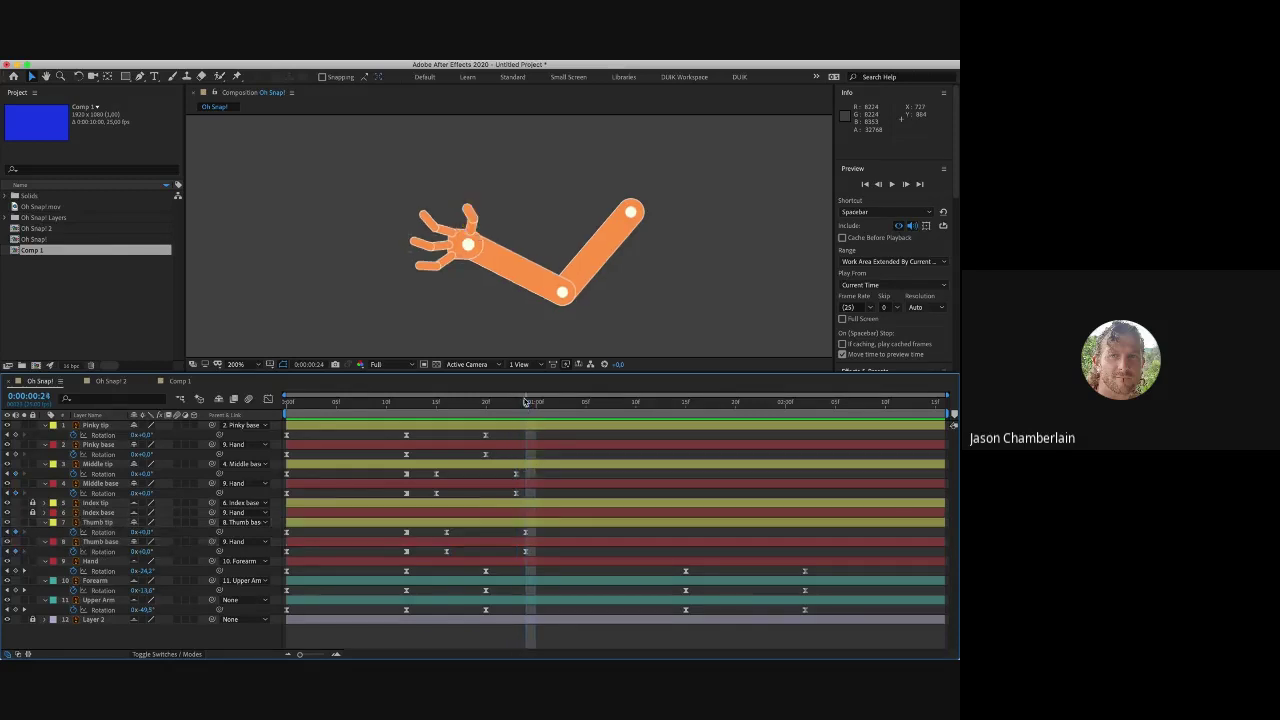
pyautogui.moveTo(527, 405); pyautogui.dragTo(240, 453)
pyautogui.press('space')
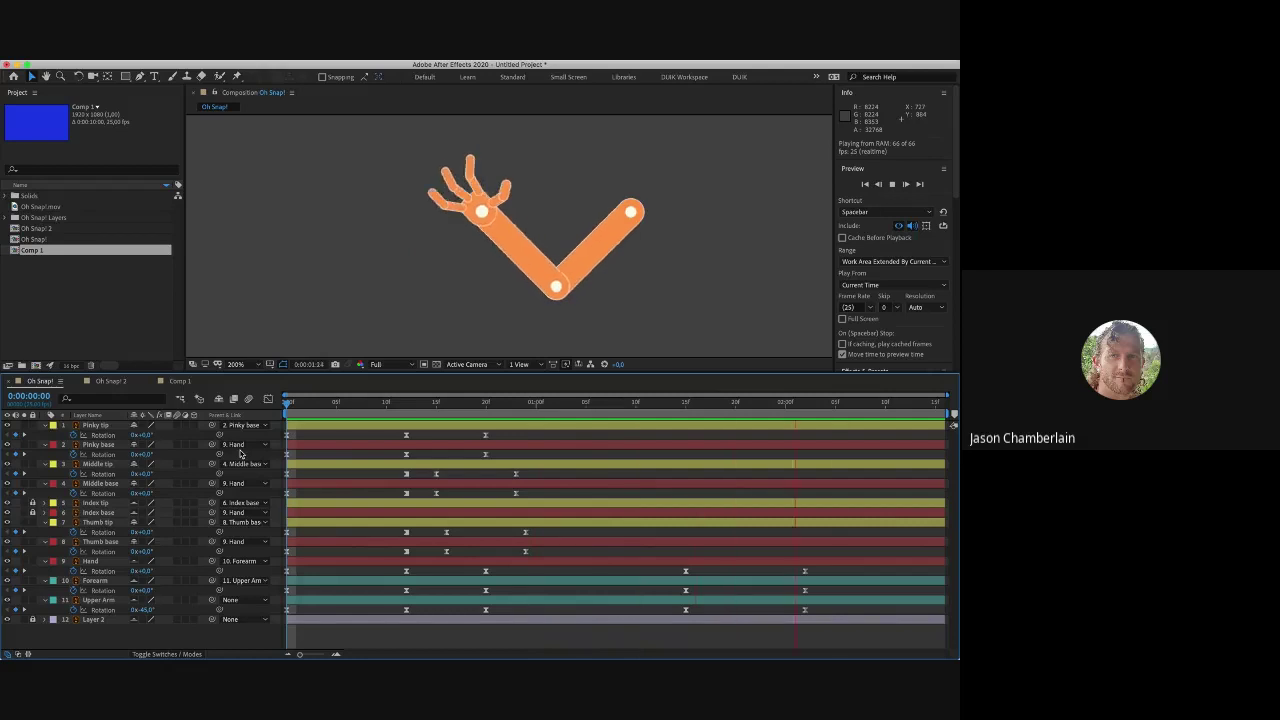
pyautogui.press('space')
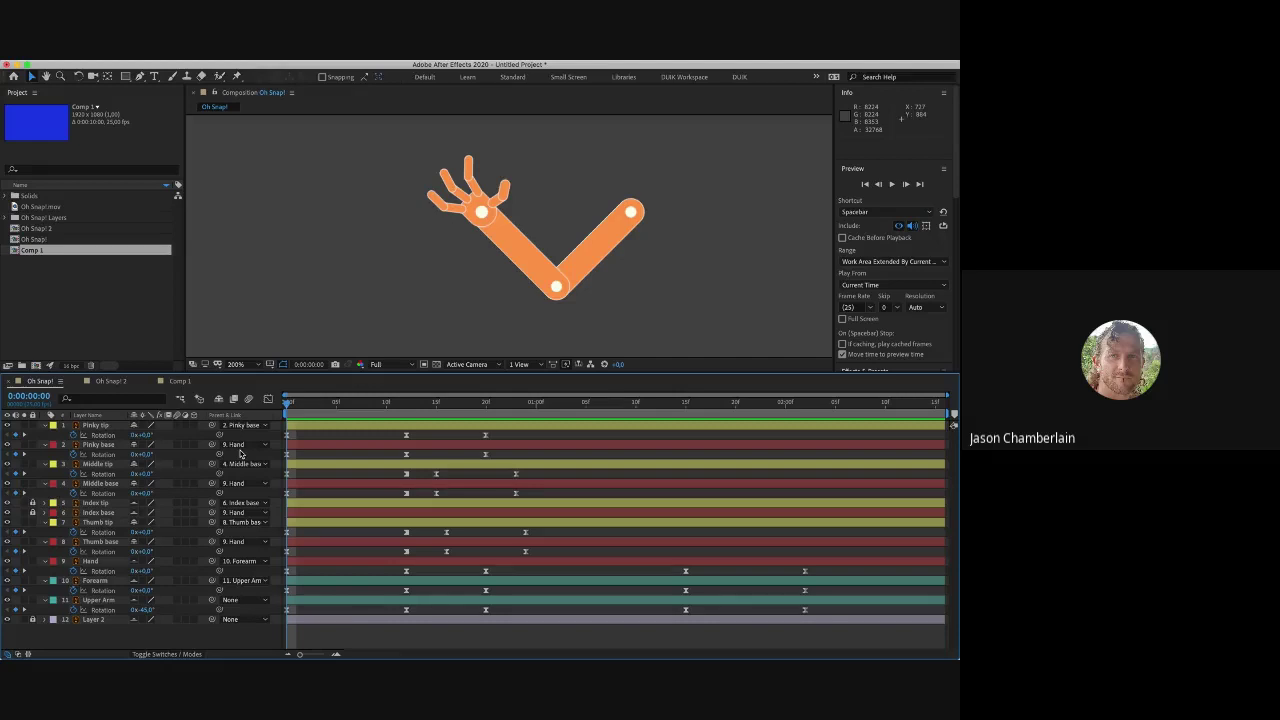
pyautogui.press('space')
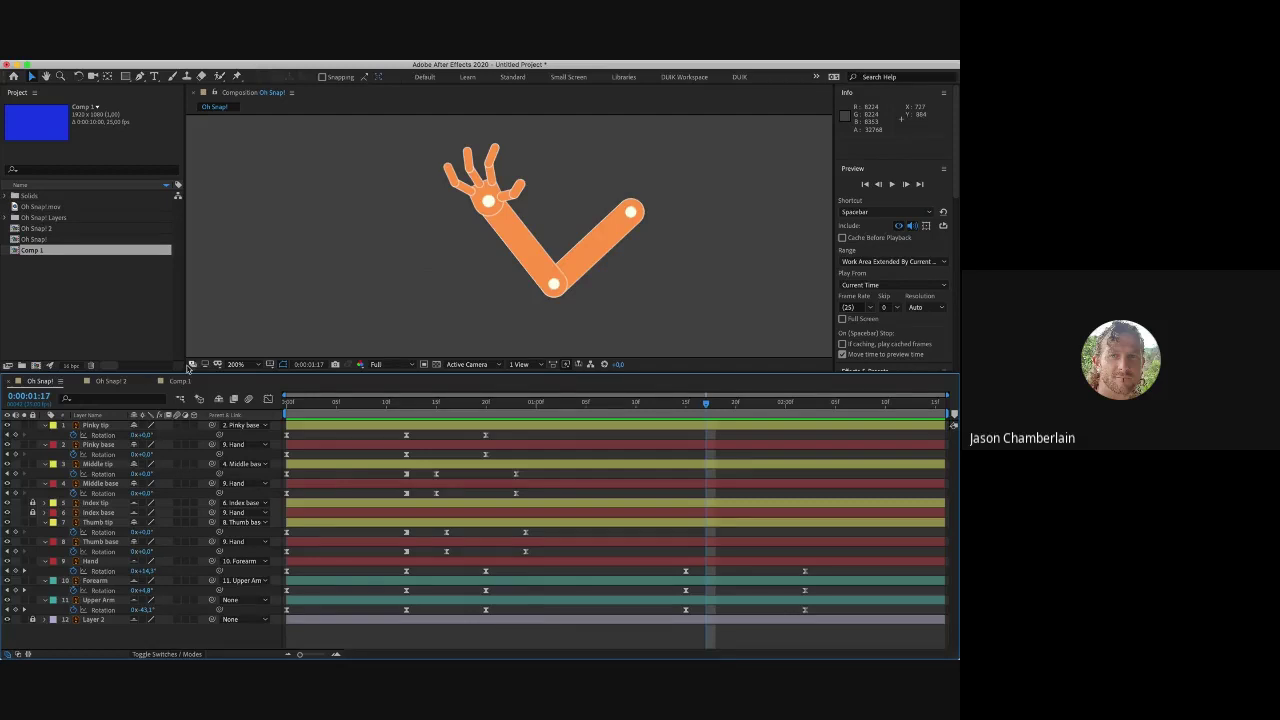
# Step: Create a new empty composition, Comp 2, from the Comp 1 view
pyautogui.click(180, 383)
pyautogui.click(157, 500)
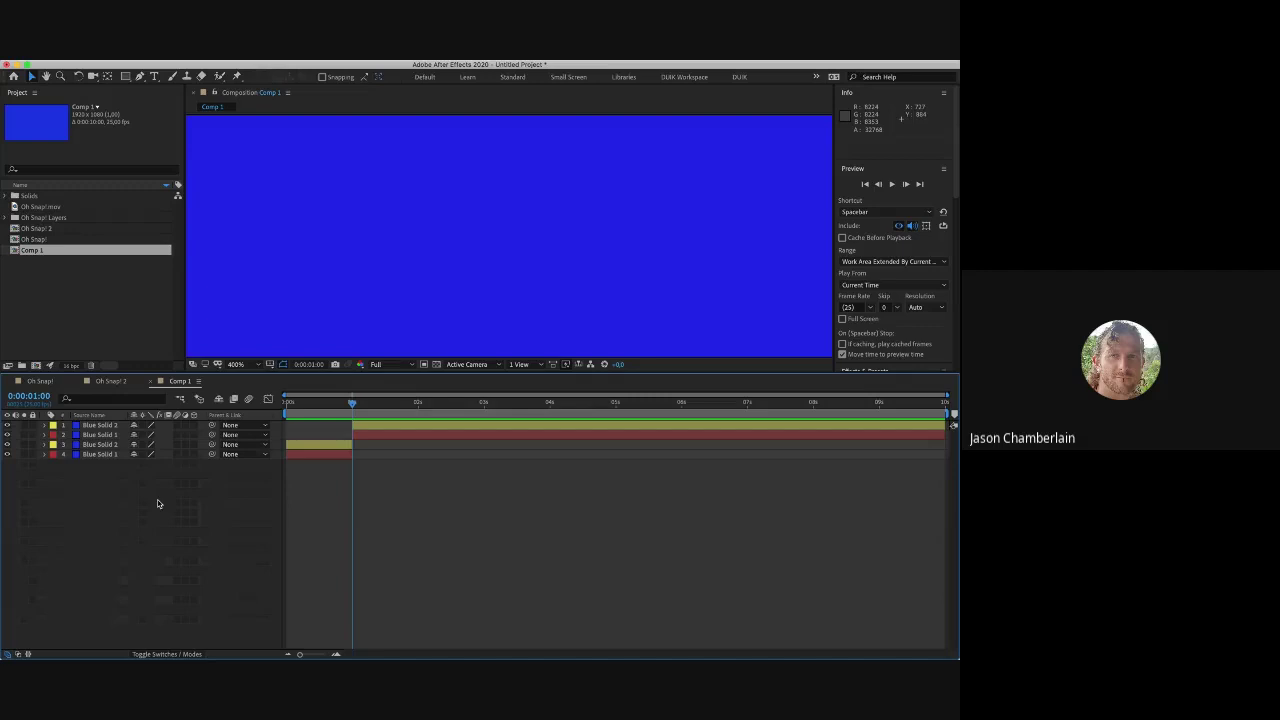
pyautogui.hotkey('ctrl', 'n')
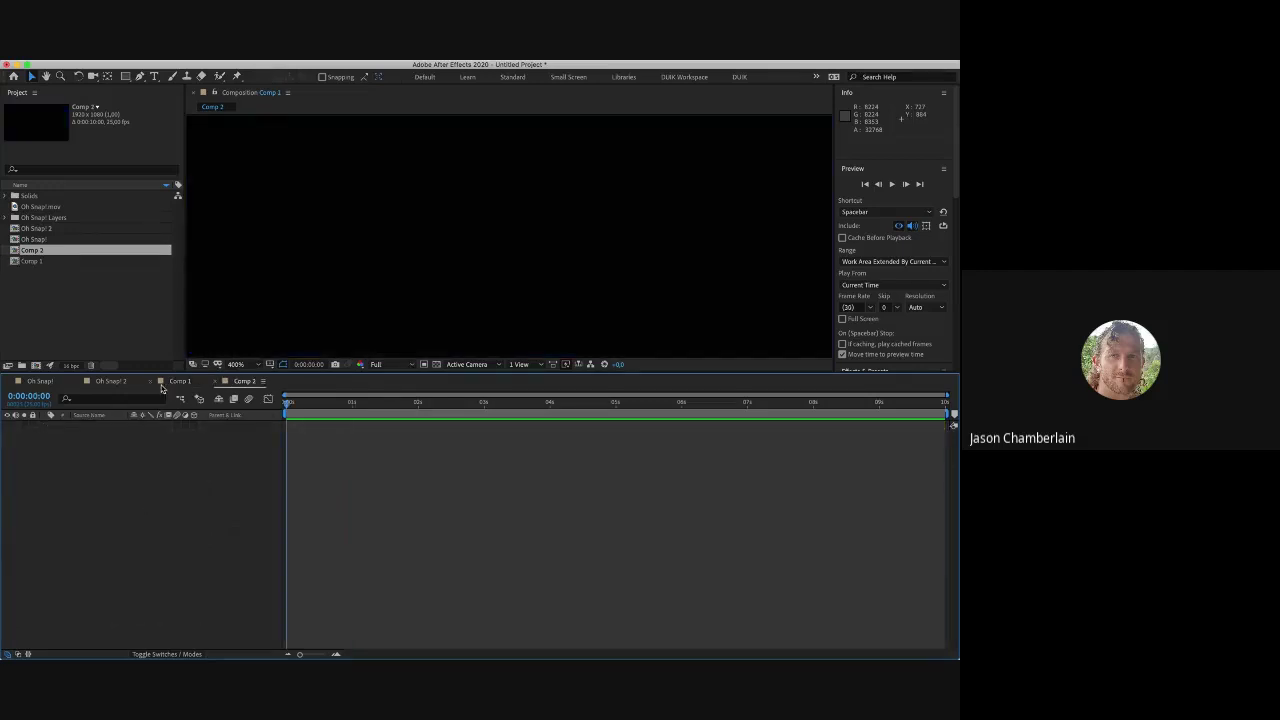
# Step: Close the Comp 1 timeline and return to the Oh Snap! composition
pyautogui.click(151, 381)
pyautogui.click(114, 320)
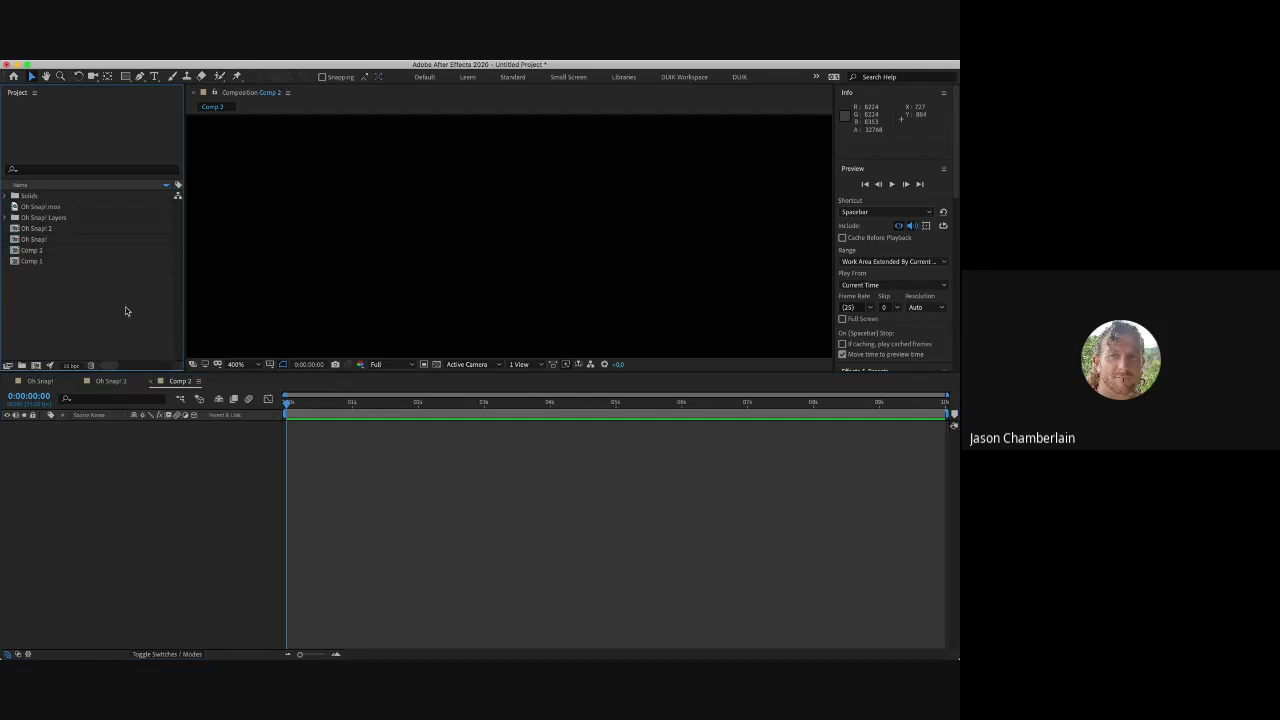
pyautogui.click(169, 453)
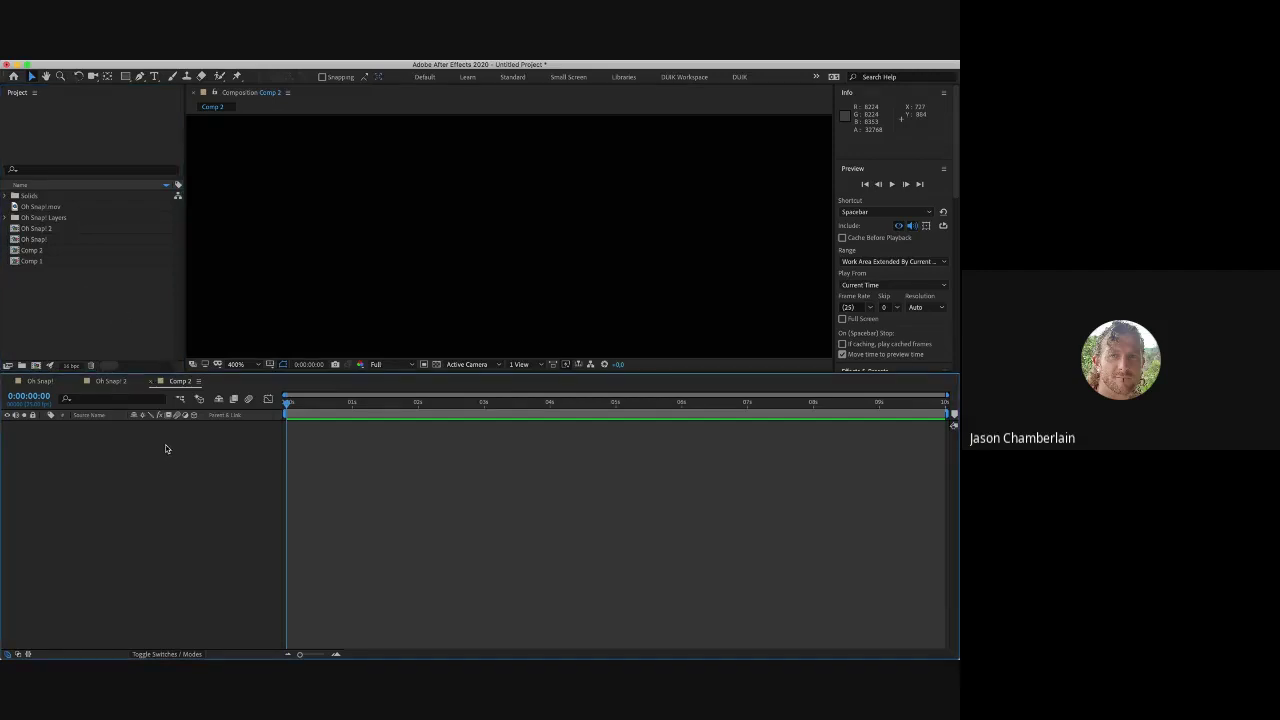
pyautogui.click(44, 384)
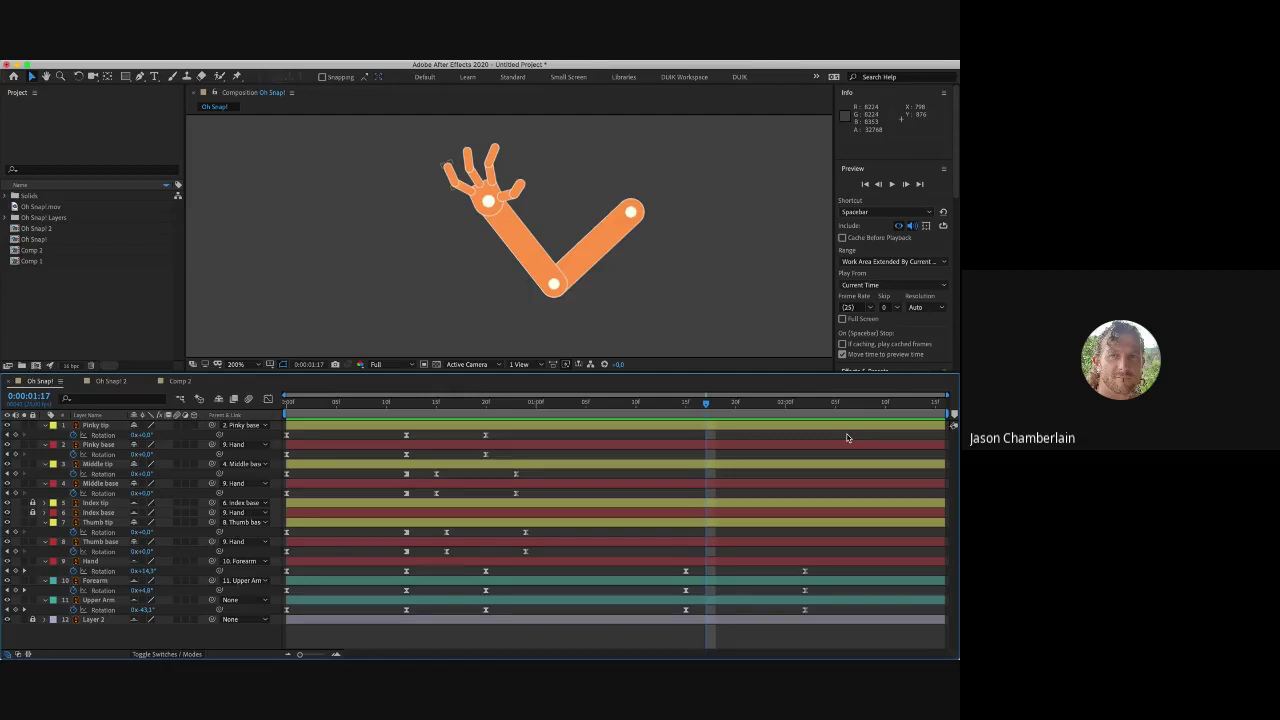
# Step: Collapse all layer properties and set the parent of layers 1–11 (Pinky tip onward) to None
pyautogui.hotkey('ctrl', 'a')
pyautogui.click(47, 436)
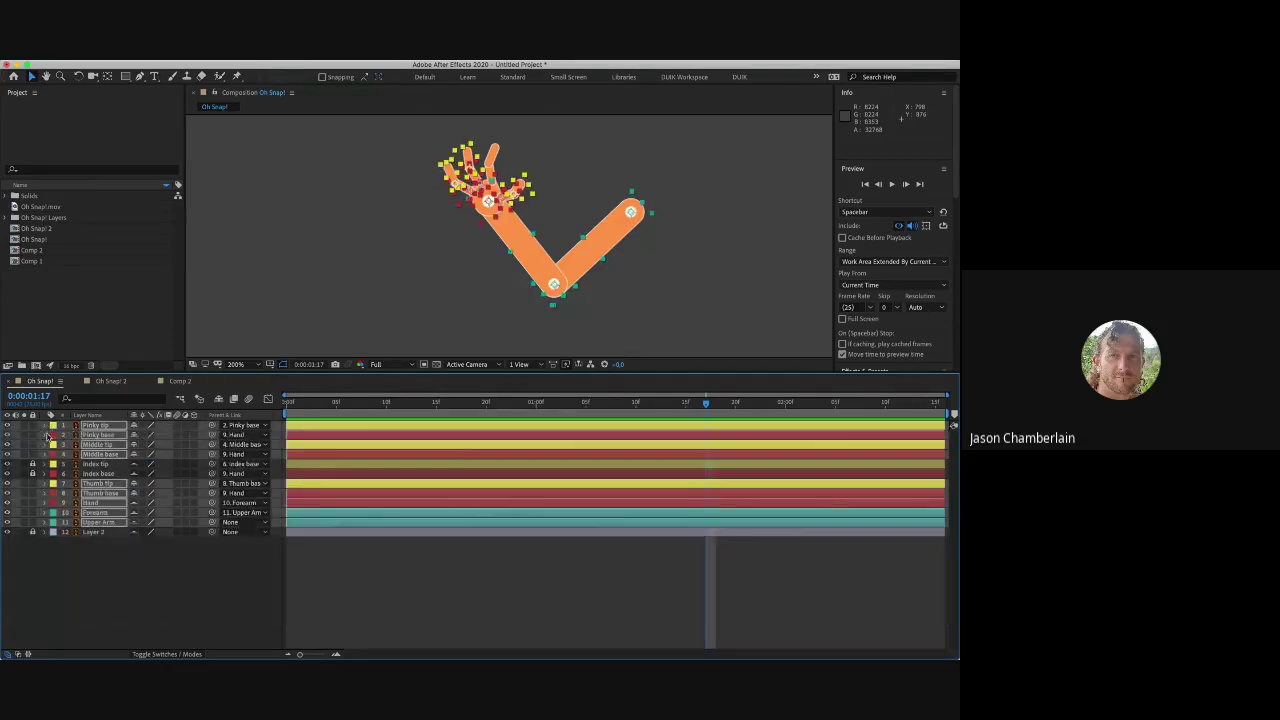
pyautogui.click(185, 597)
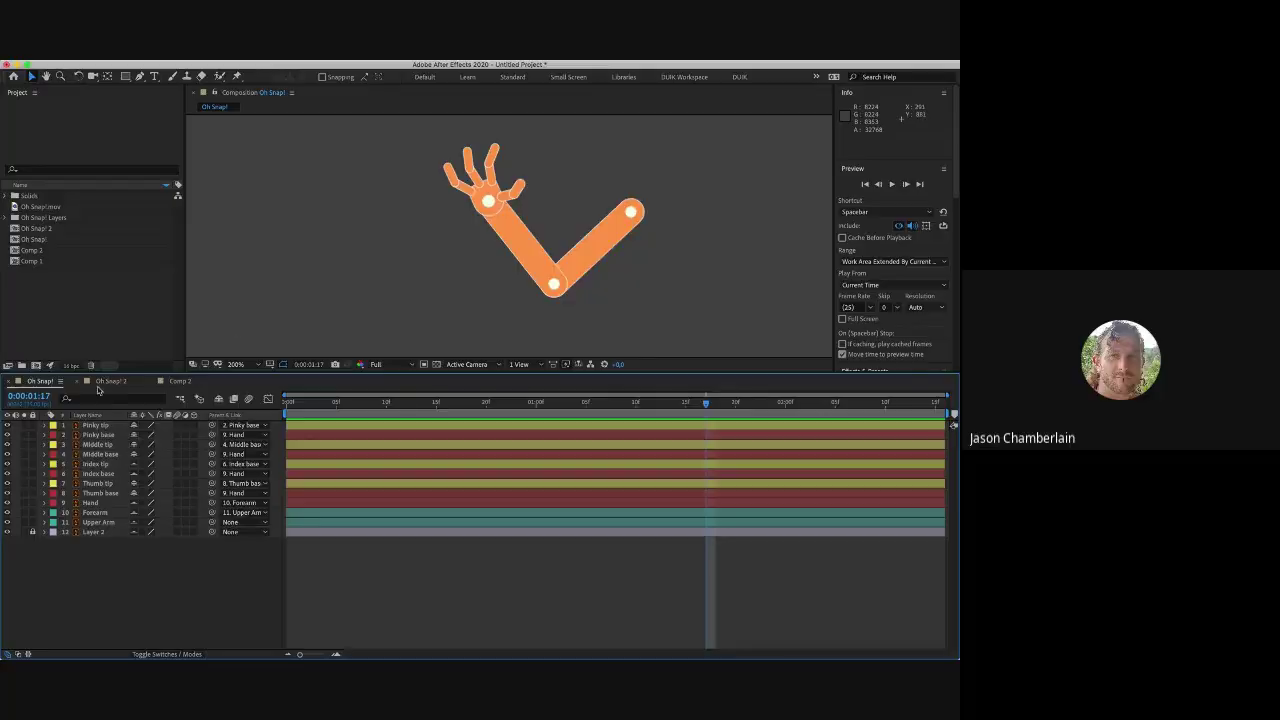
pyautogui.click(100, 425)
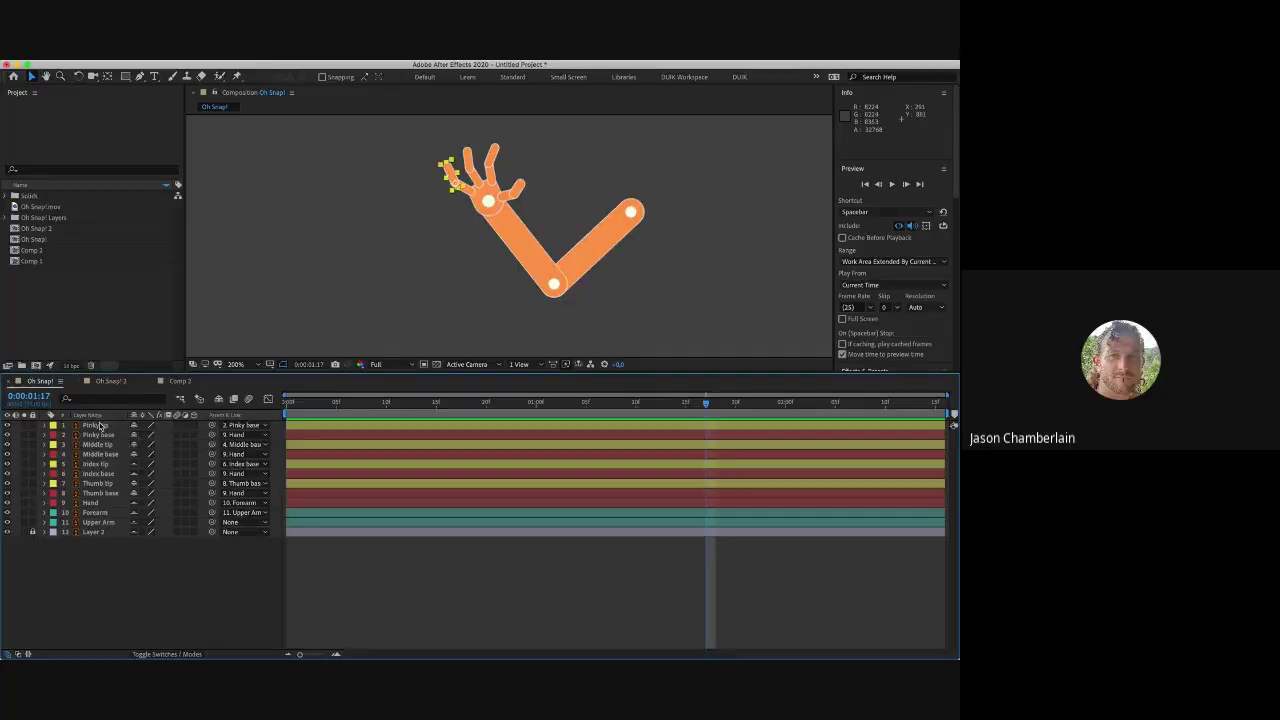
pyautogui.keyDown('shift'); pyautogui.click(115, 521); pyautogui.keyUp('shift')
pyautogui.click(226, 513)
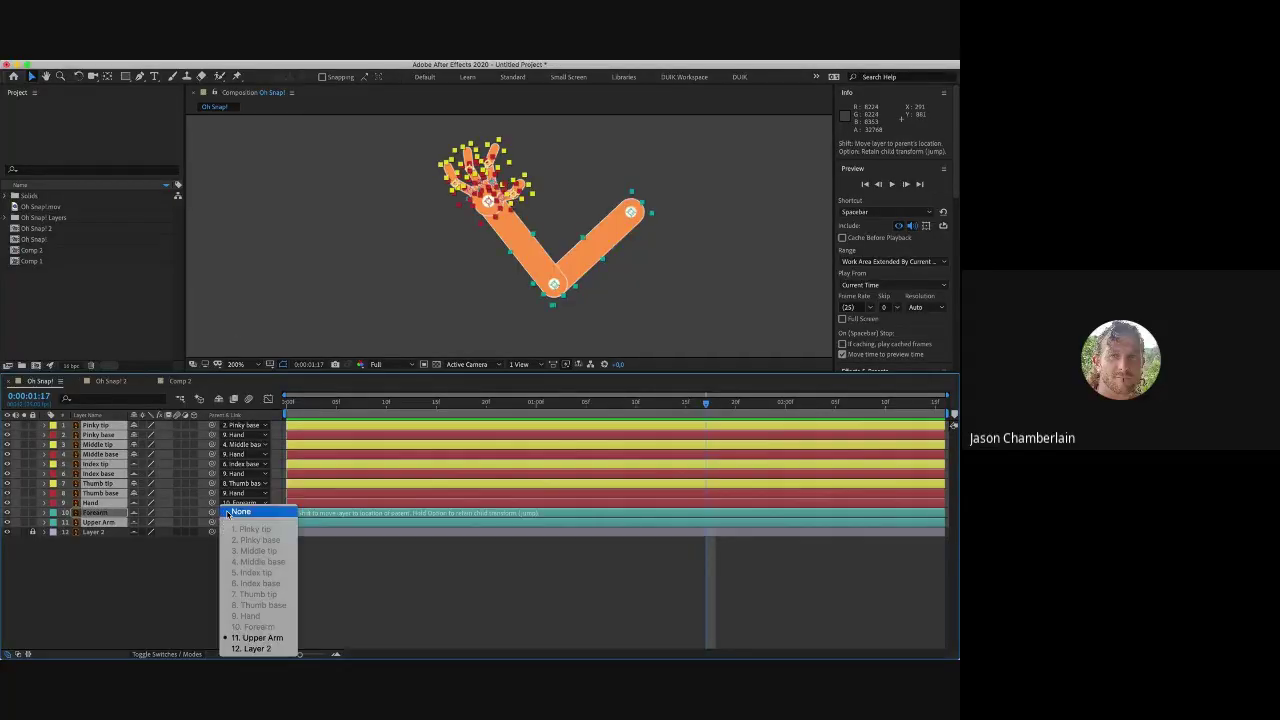
pyautogui.click(240, 514)
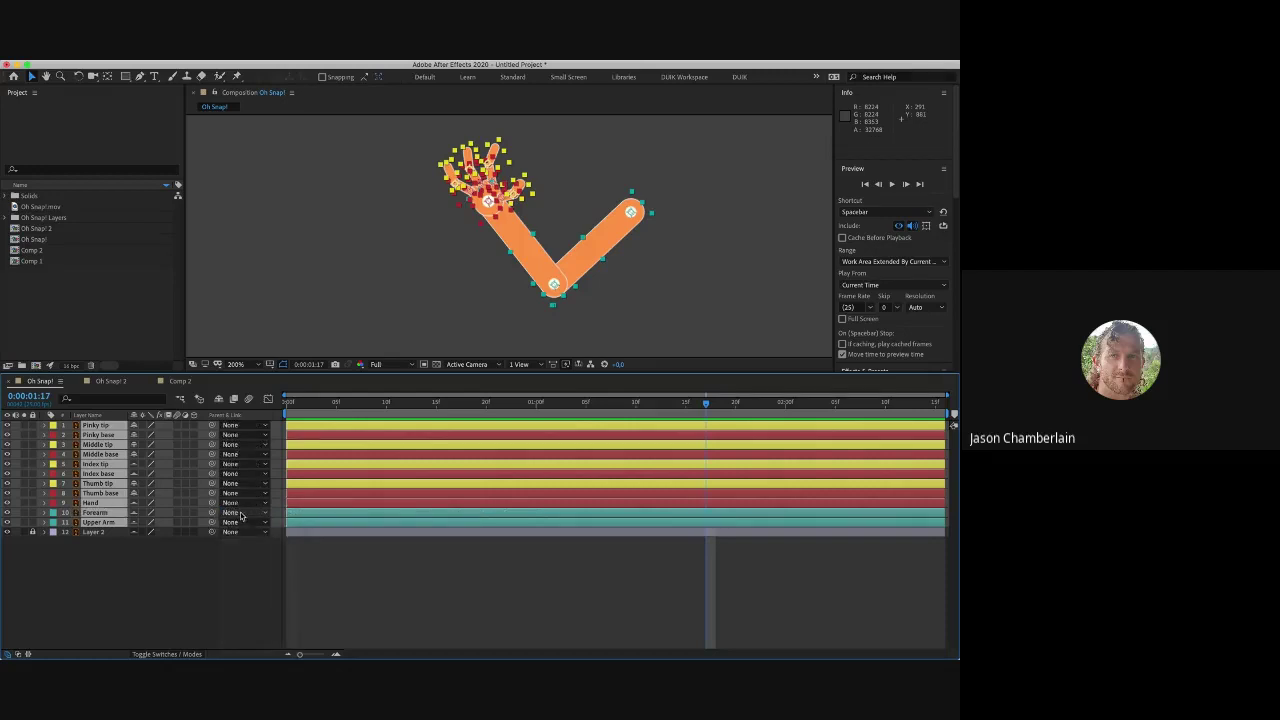
# Step: Select the forearm, Upper Arm and Hand on the canvas to check they are unlinked
pyautogui.click(184, 588)
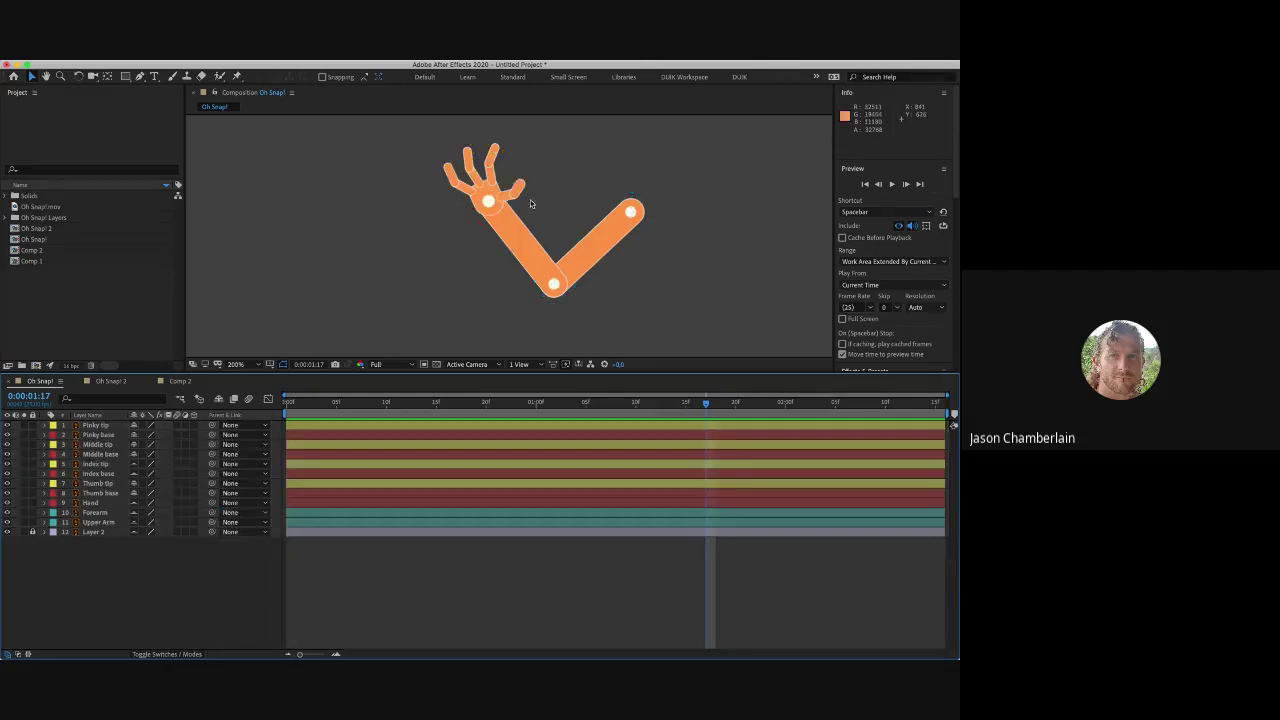
pyautogui.click(529, 247)
pyautogui.click(585, 255)
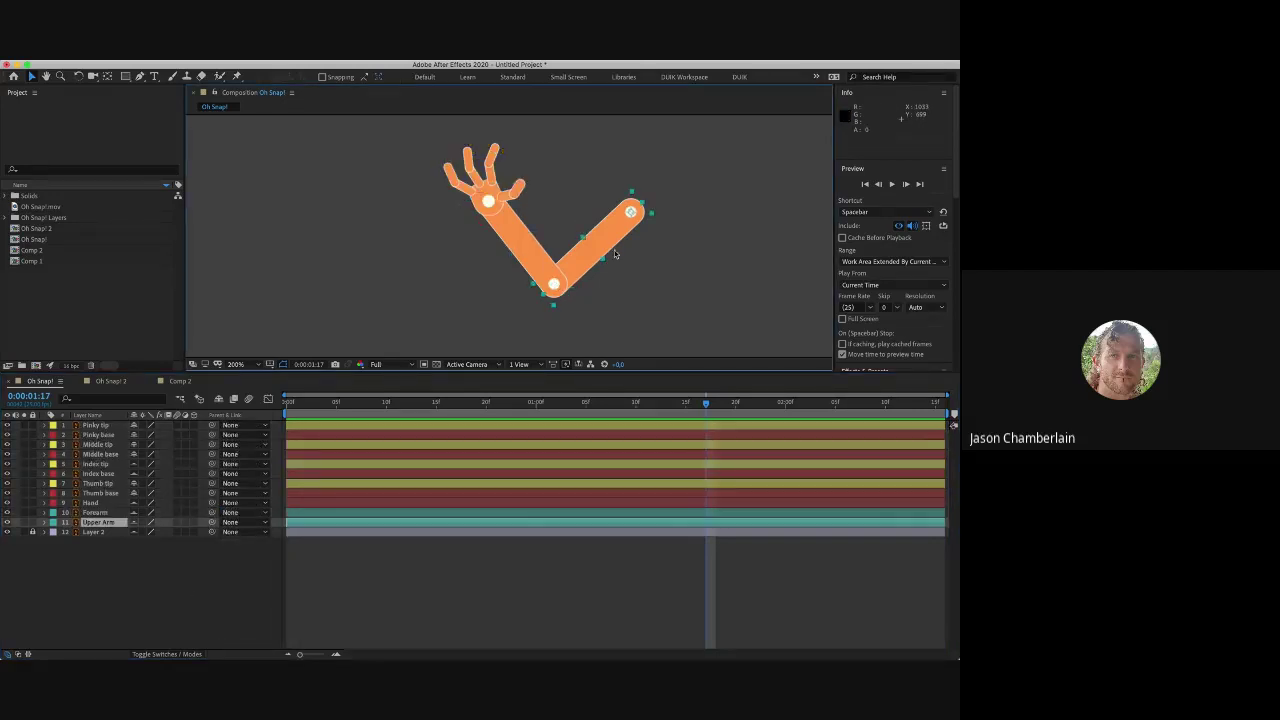
pyautogui.click(487, 205)
pyautogui.click(425, 248)
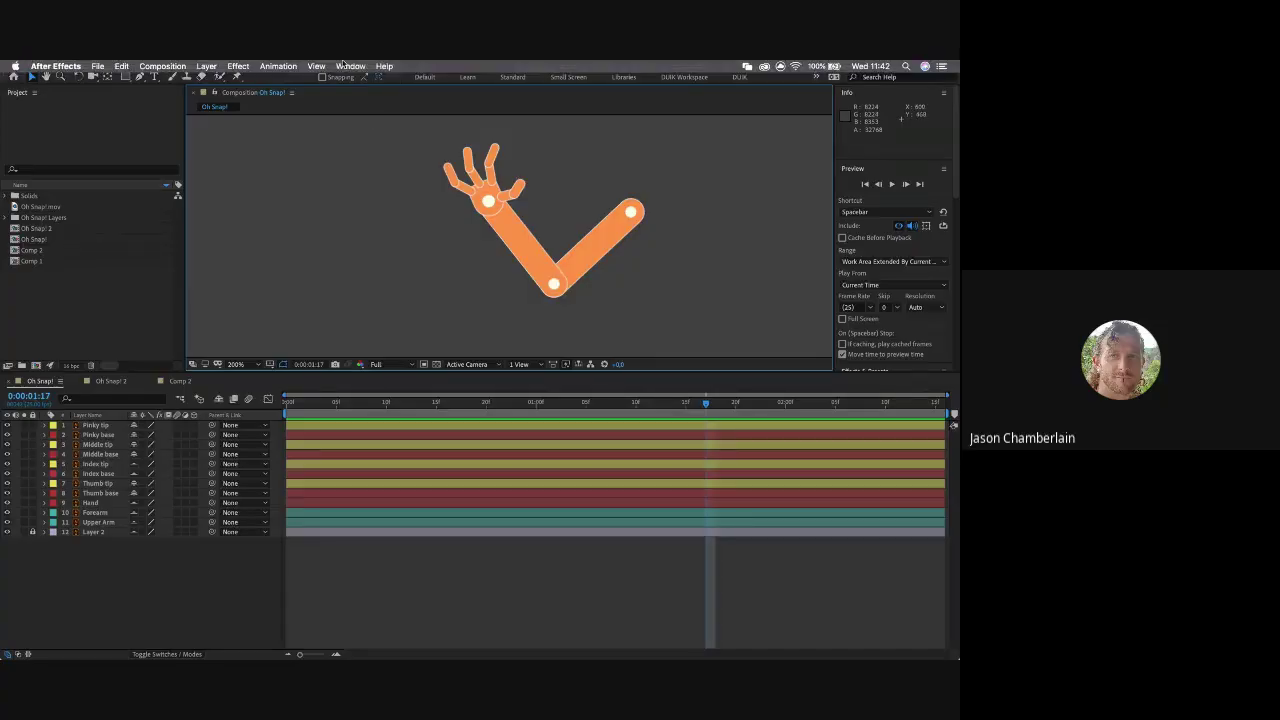
# Step: Launch Duik Bassel.2 from the Window menu and dock its panel left of the Composition viewer
pyautogui.click(350, 66)
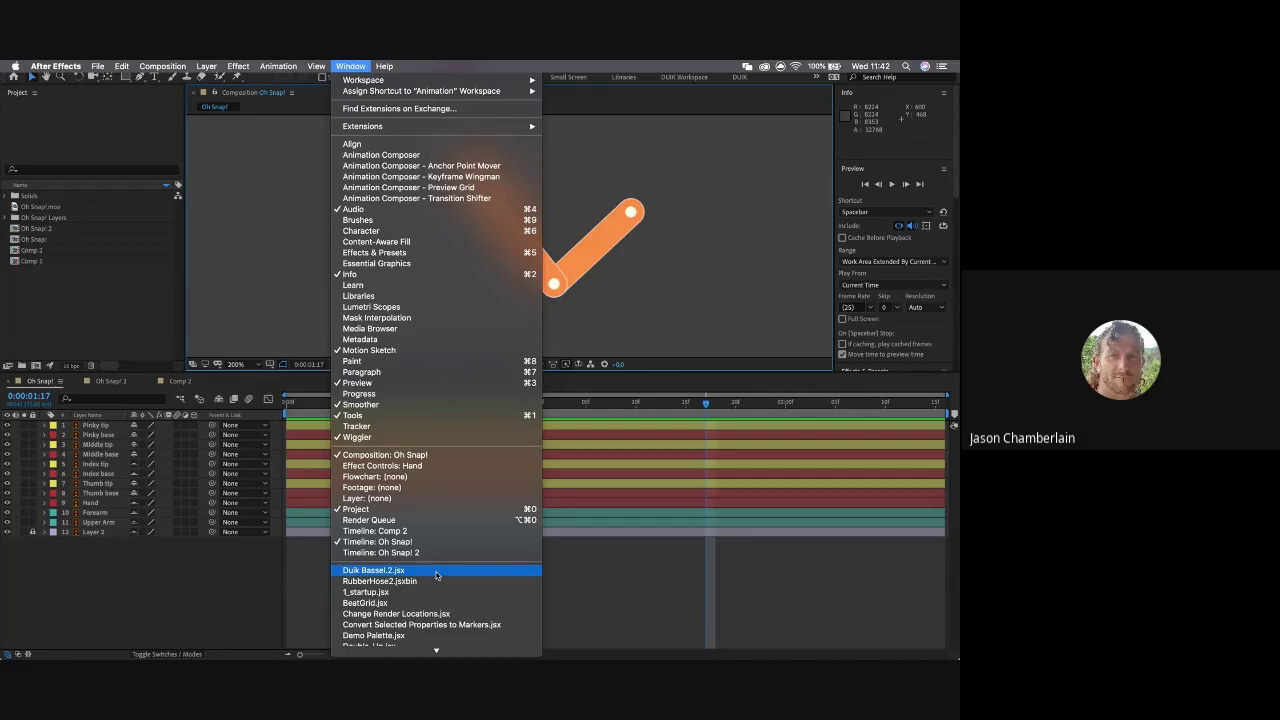
pyautogui.click(436, 572)
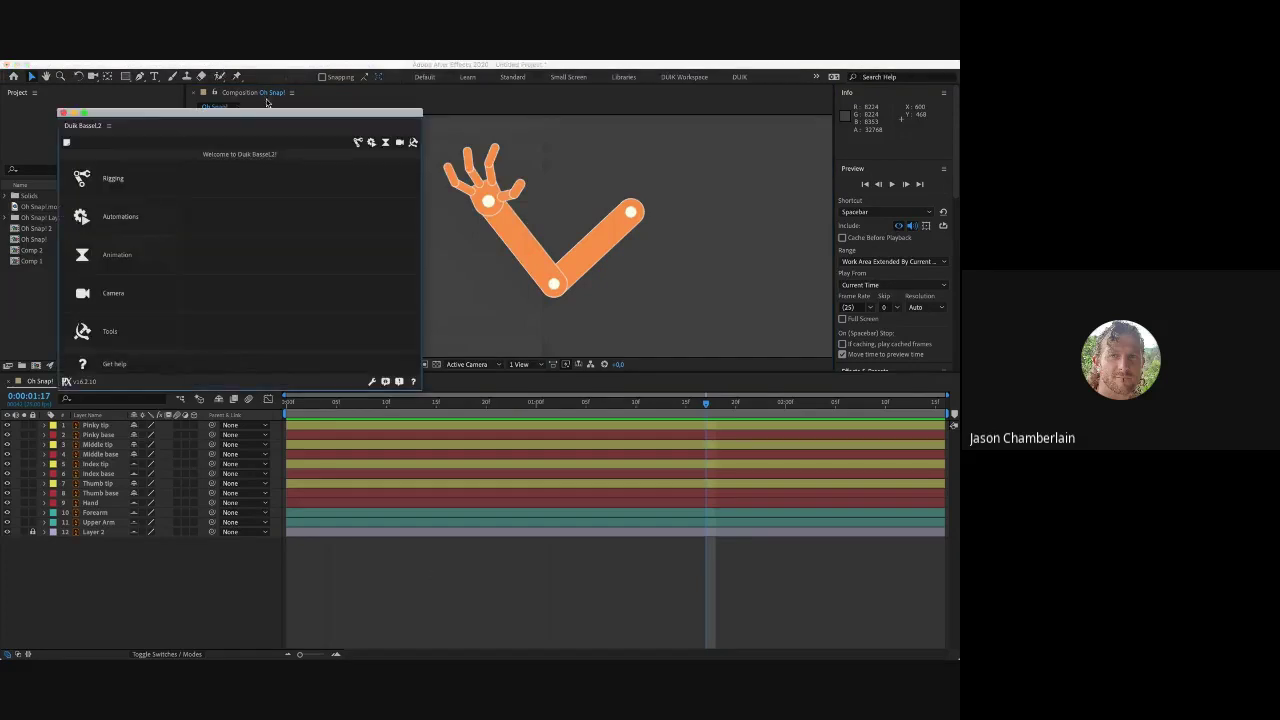
pyautogui.moveTo(267, 119); pyautogui.dragTo(594, 103)
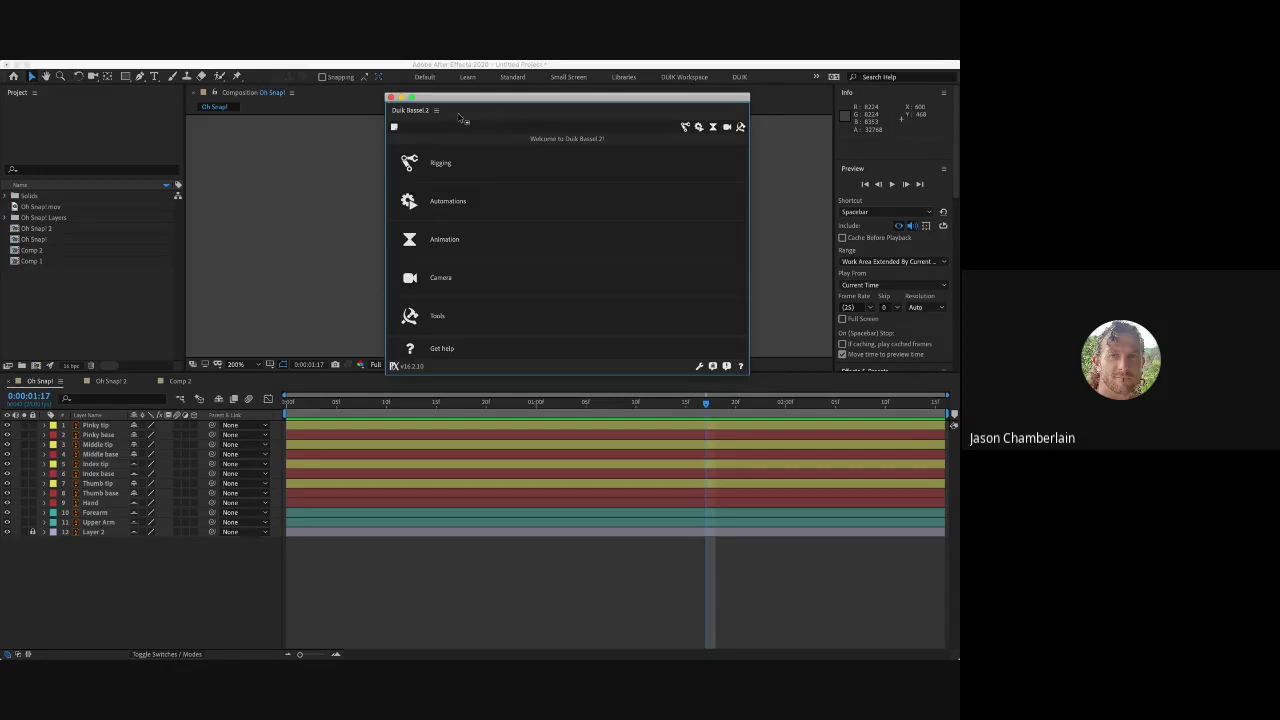
pyautogui.moveTo(460, 118); pyautogui.dragTo(185, 160)
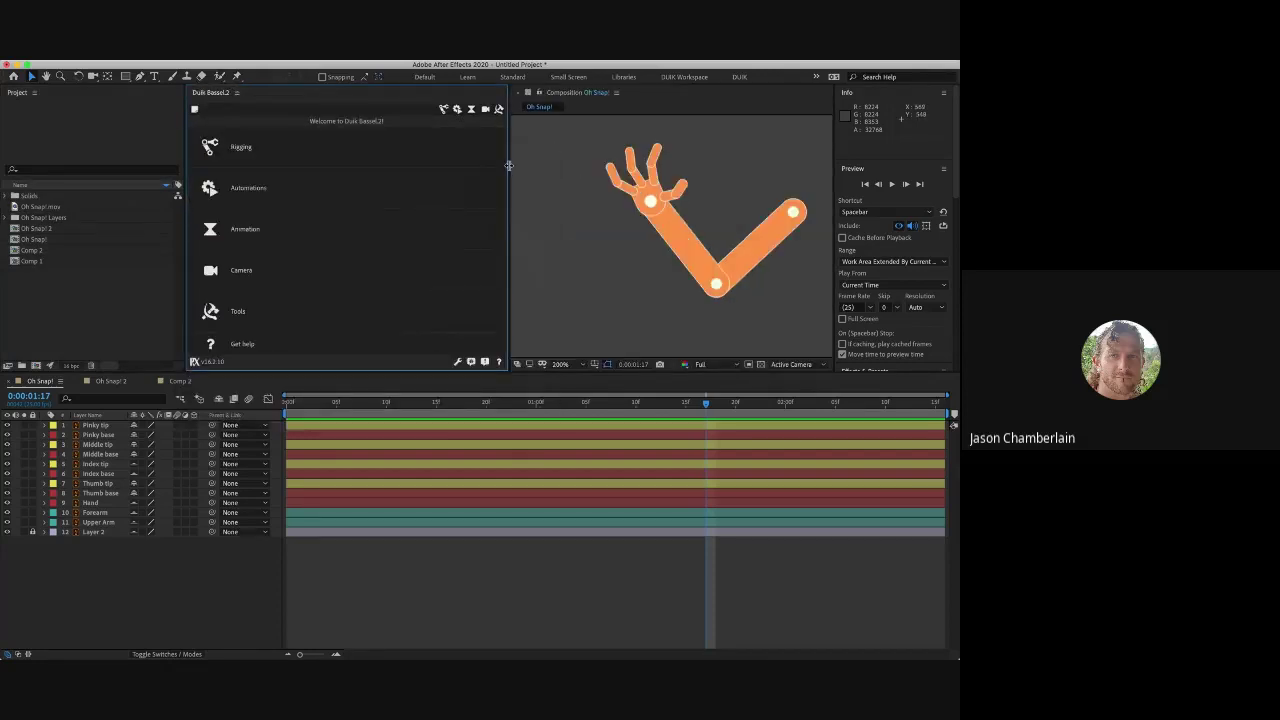
# Step: Narrow the Duik panel and close the Info, Preview and Effects & Presets panels
pyautogui.moveTo(510, 167); pyautogui.dragTo(344, 174)
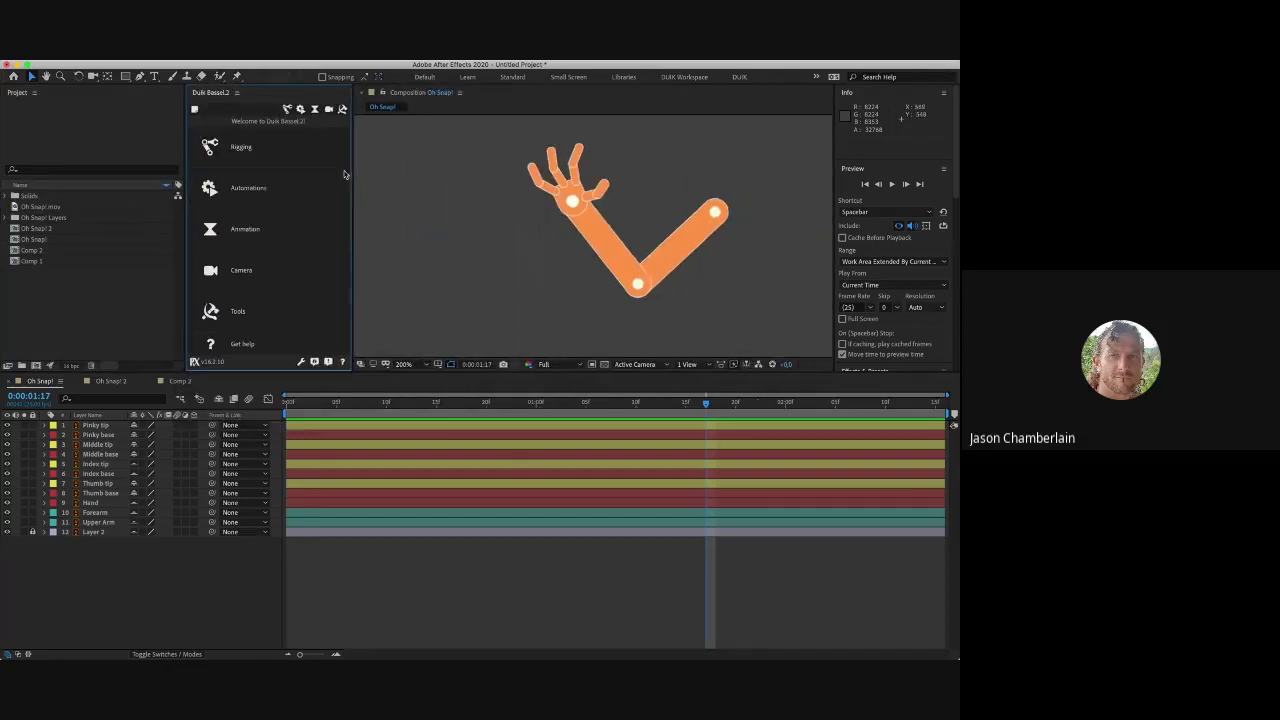
pyautogui.click(942, 94)
pyautogui.click(930, 103)
pyautogui.click(943, 93)
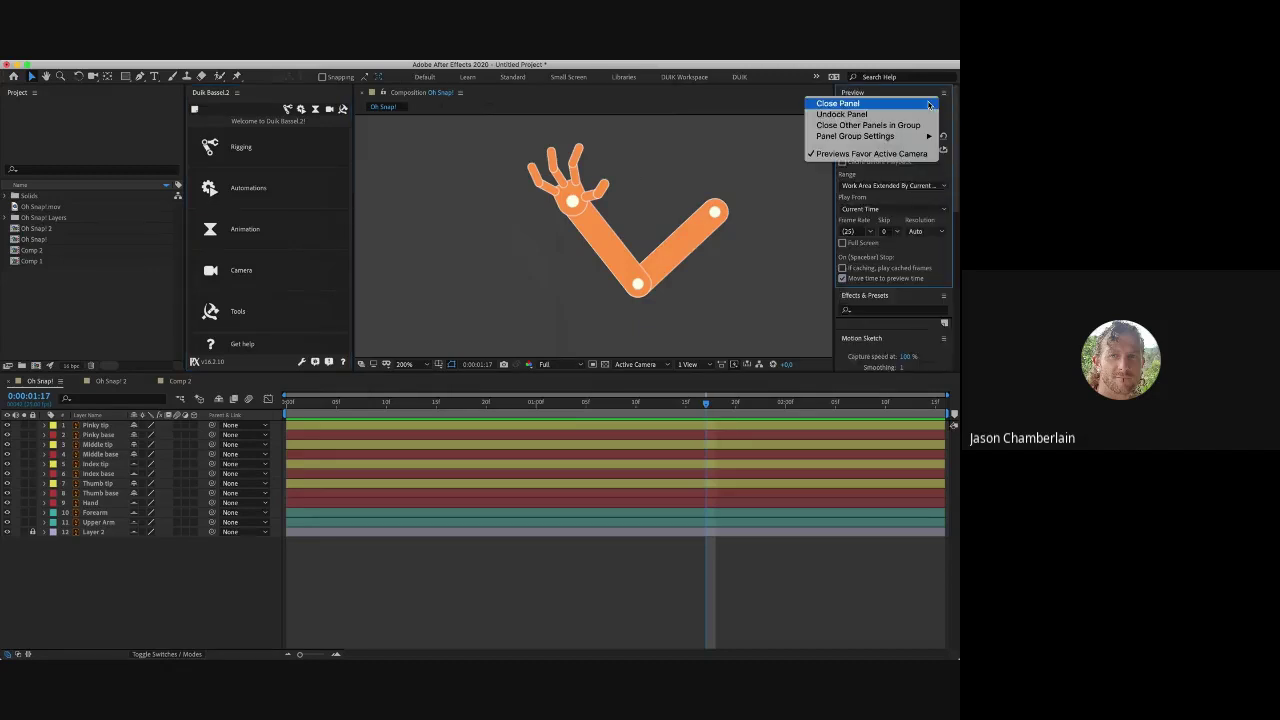
pyautogui.click(934, 102)
pyautogui.click(943, 93)
pyautogui.click(934, 102)
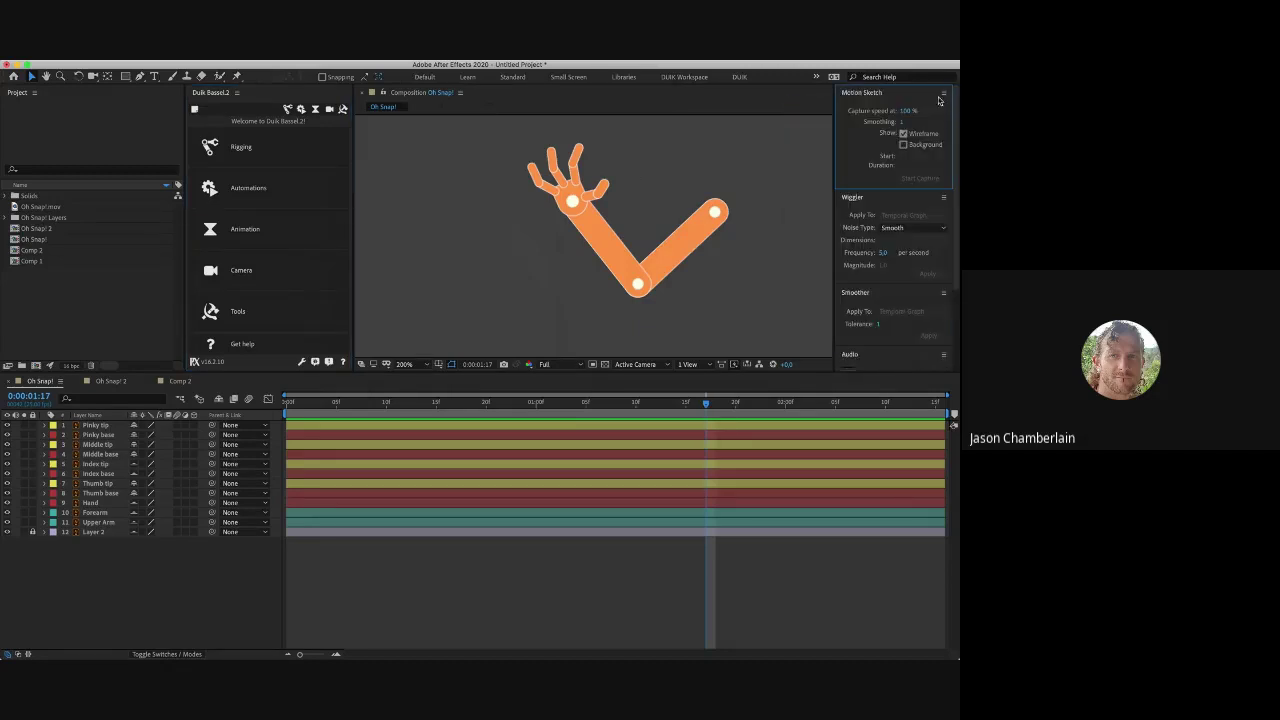
# Step: Close the Motion Sketch, Wiggler, Smoother and Audio panels
pyautogui.click(942, 95)
pyautogui.click(934, 103)
pyautogui.click(943, 93)
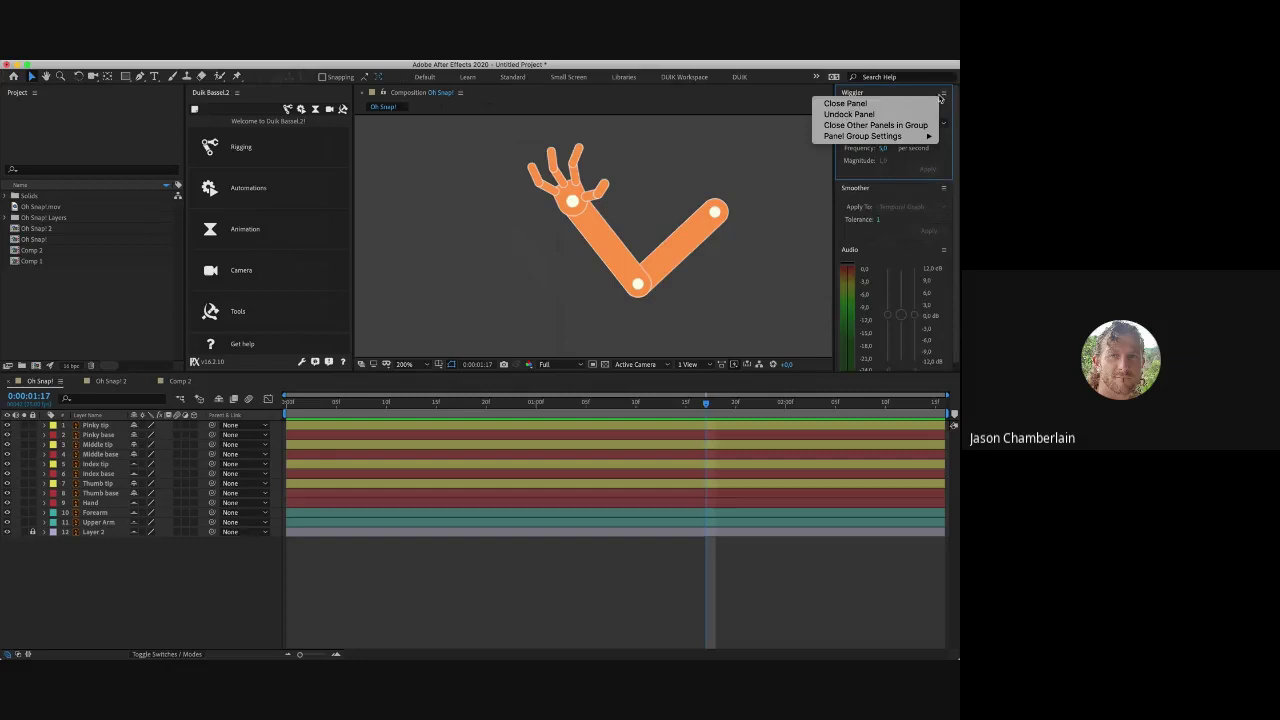
pyautogui.click(930, 103)
pyautogui.click(943, 93)
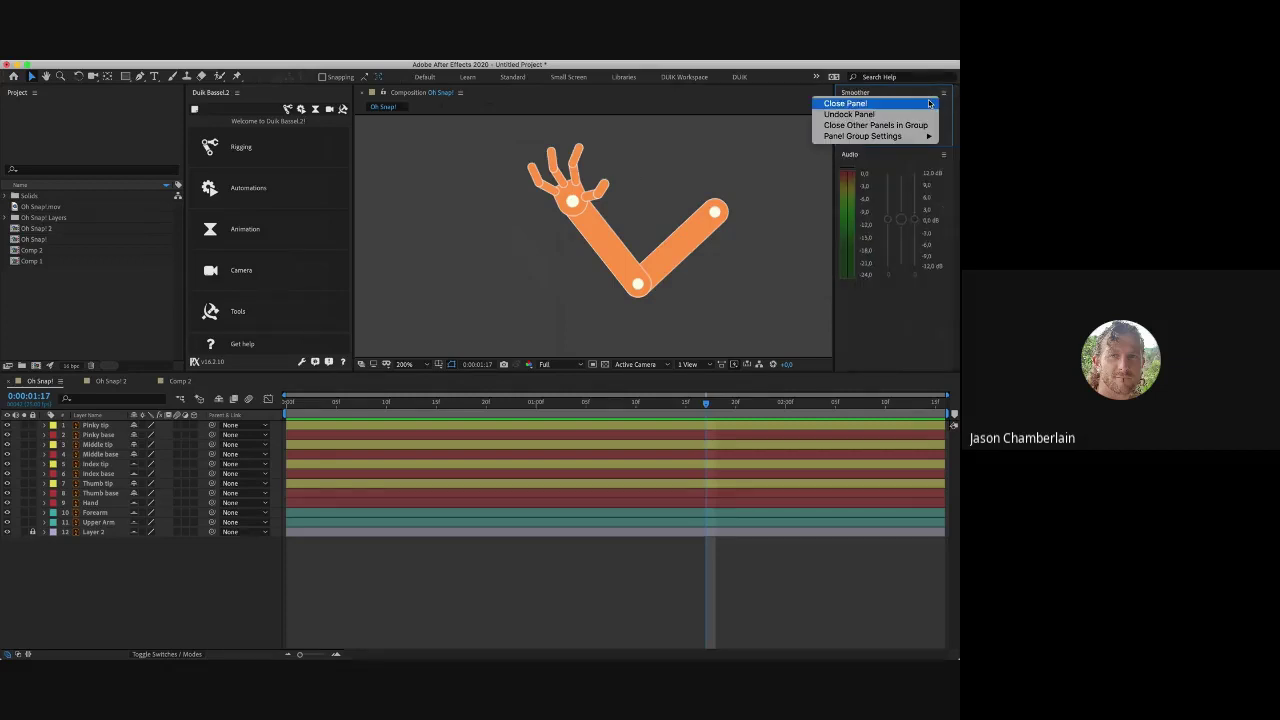
pyautogui.click(934, 103)
pyautogui.click(943, 96)
pyautogui.click(926, 104)
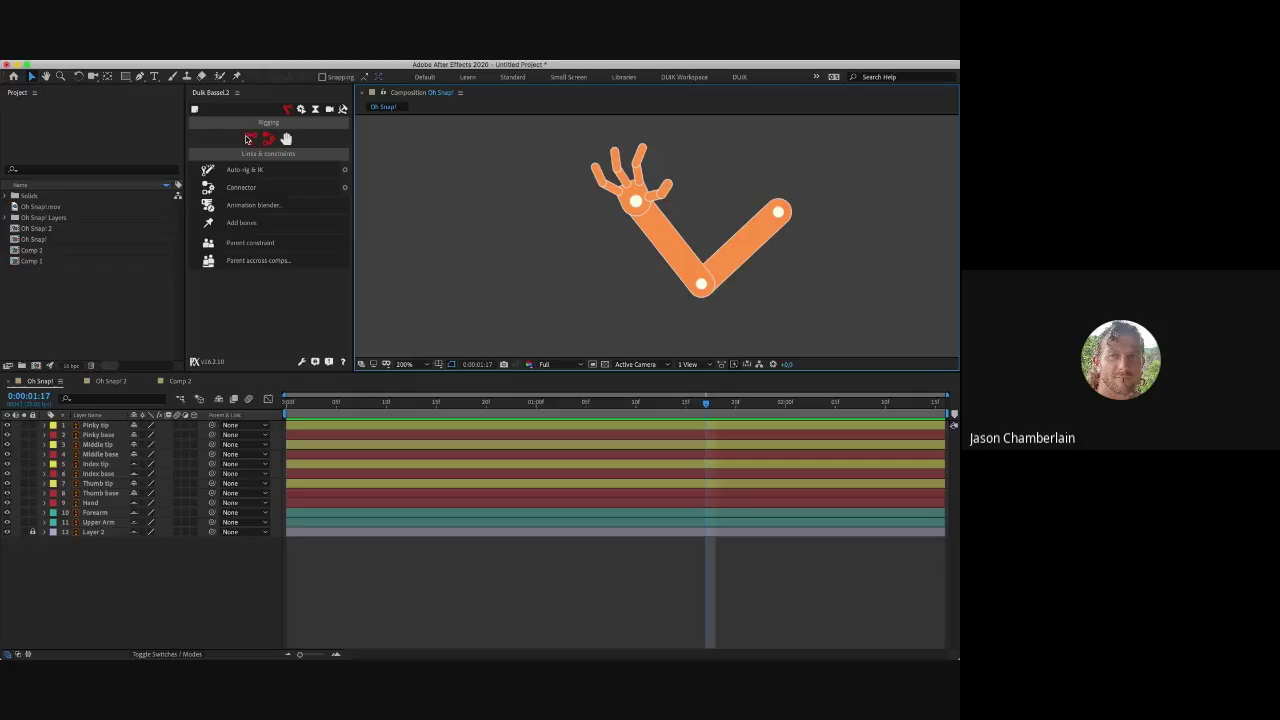
# Step: Browse Duik's Rigging sections, then create an Arm (or front leg) structure from Structures
pyautogui.click(250, 138)
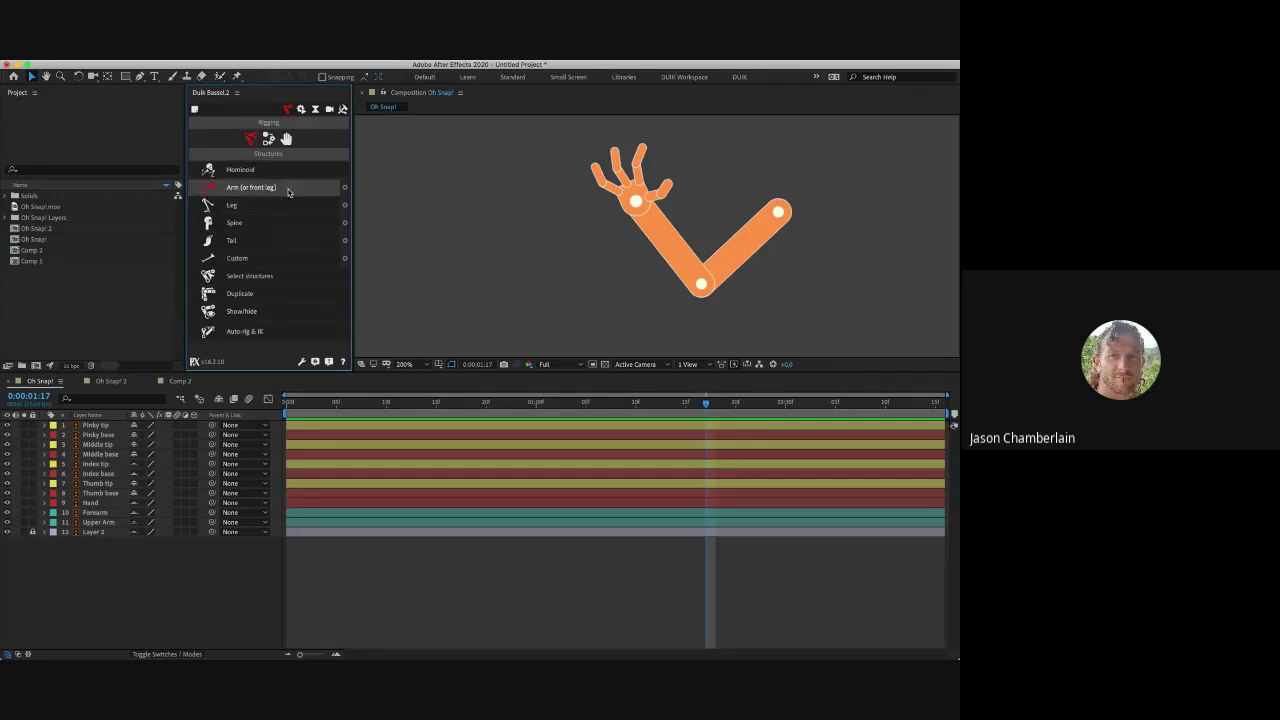
pyautogui.click(269, 142)
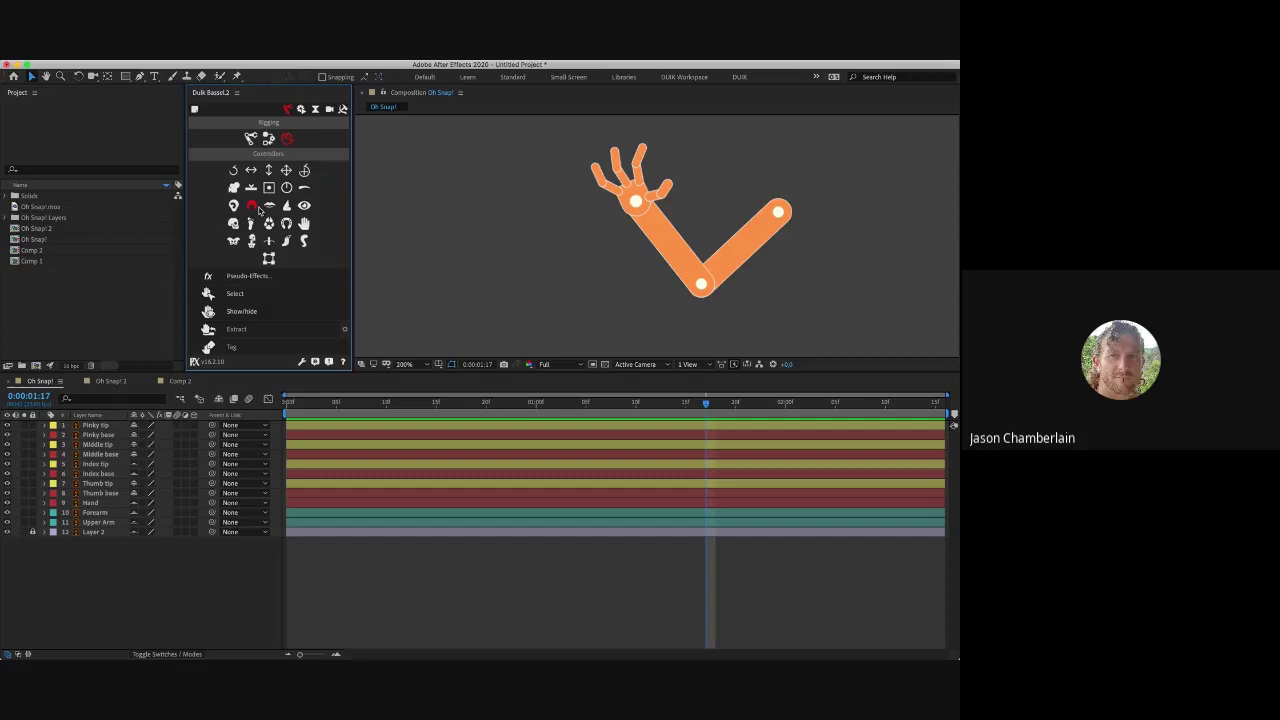
pyautogui.click(251, 139)
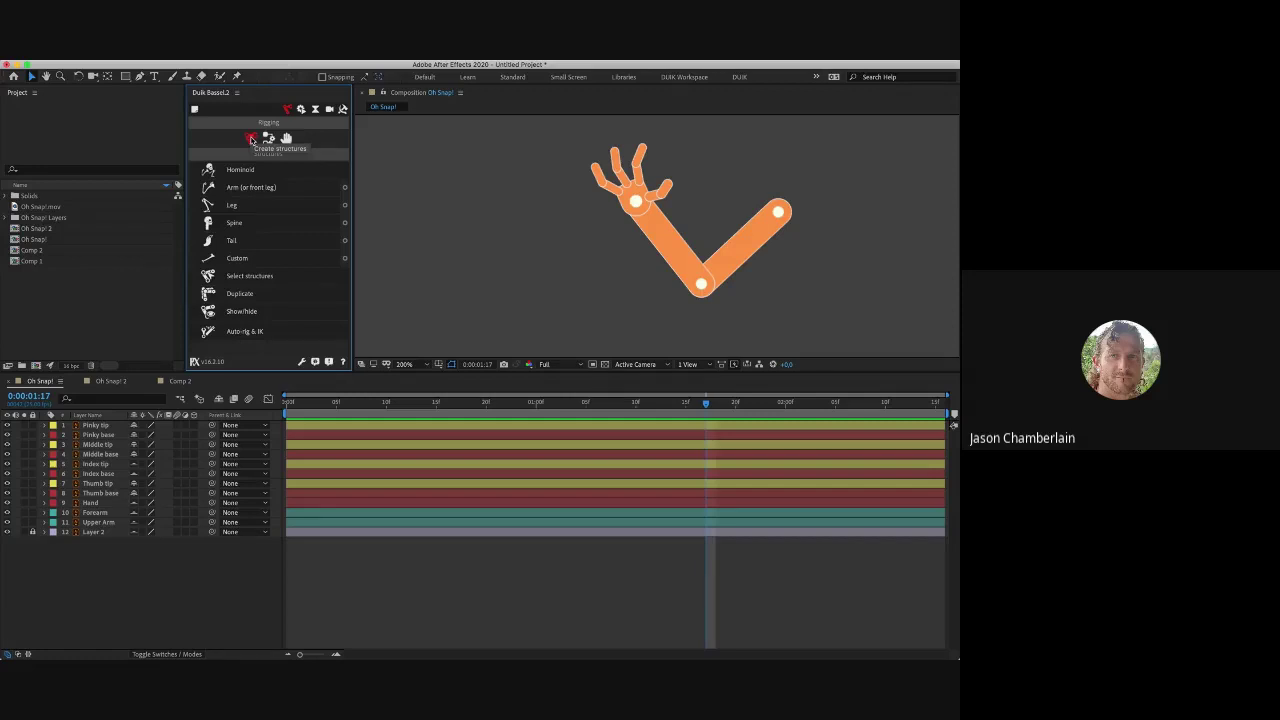
pyautogui.click(283, 189)
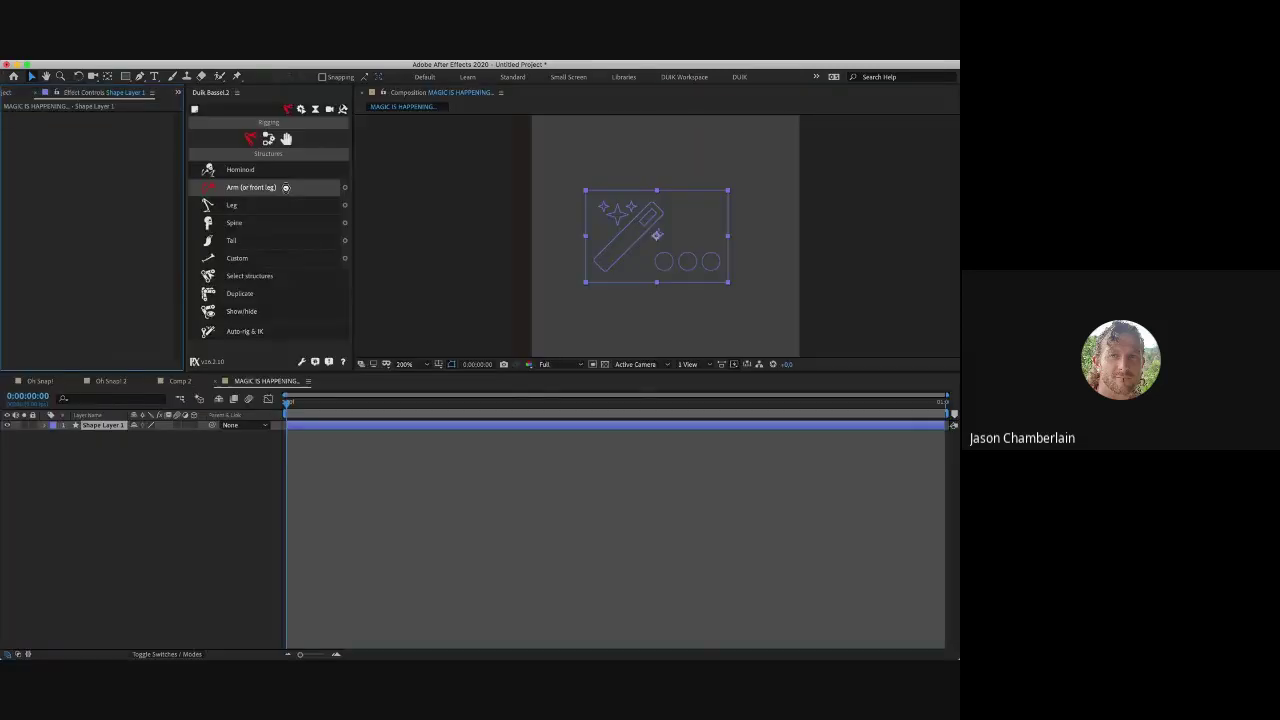
pyautogui.scroll(-2, 651, 228)
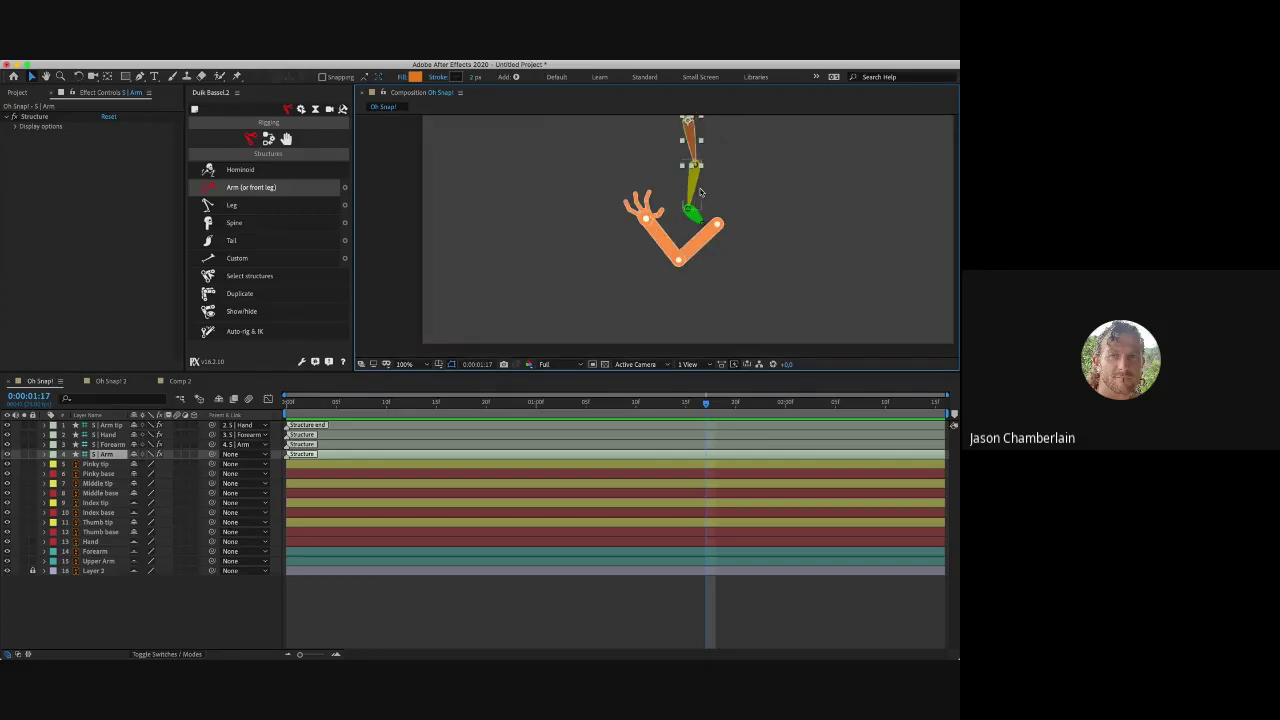
pyautogui.moveTo(687, 134); pyautogui.dragTo(677, 186)
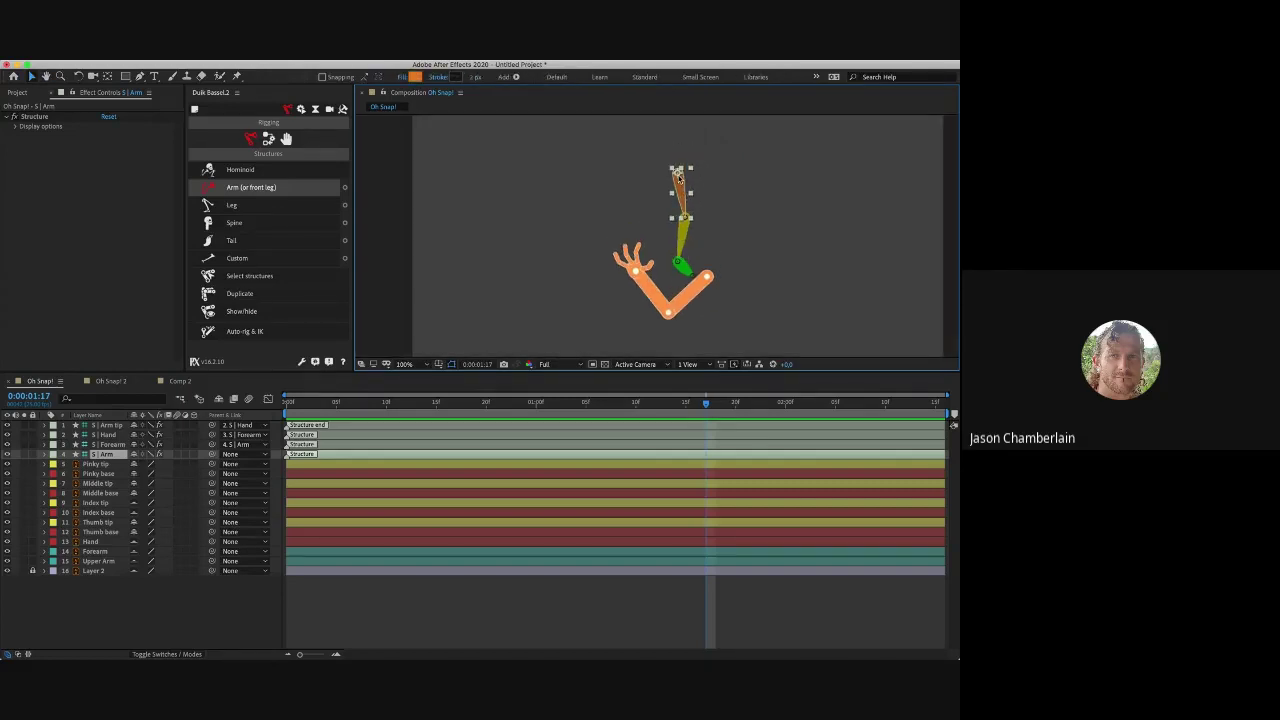
pyautogui.hotkey('ctrl', 'z')
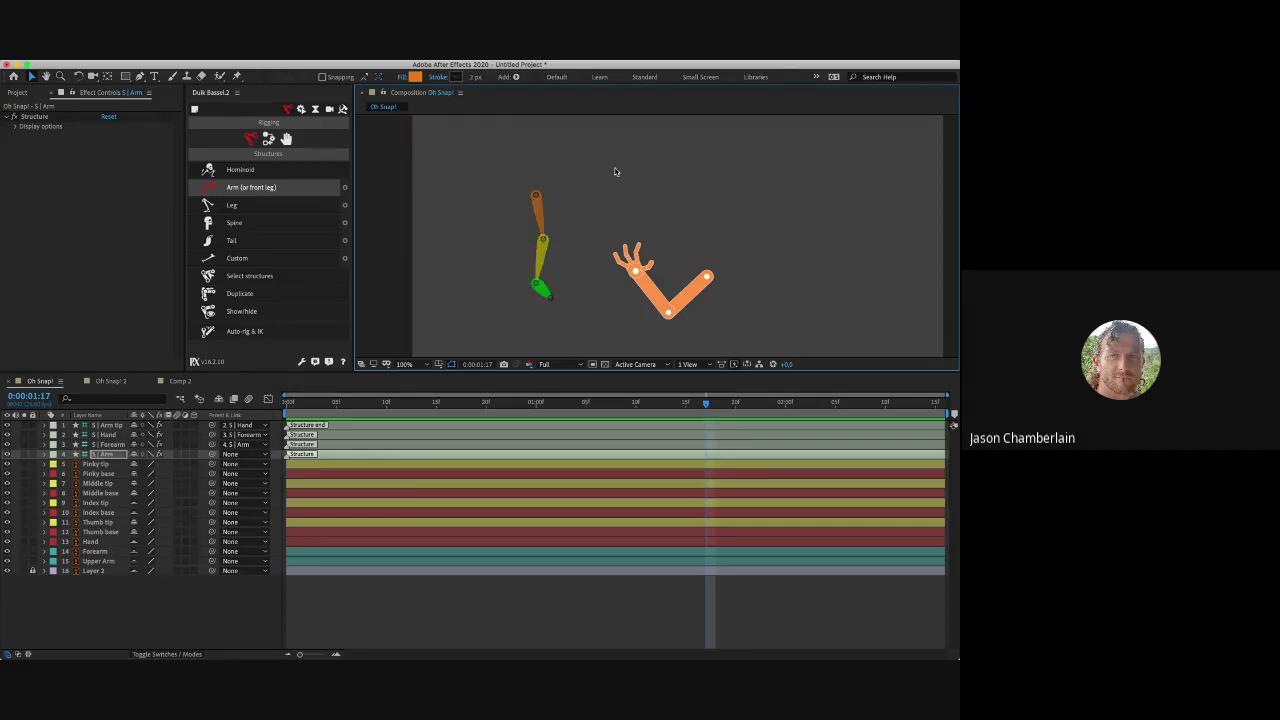
pyautogui.click(477, 180)
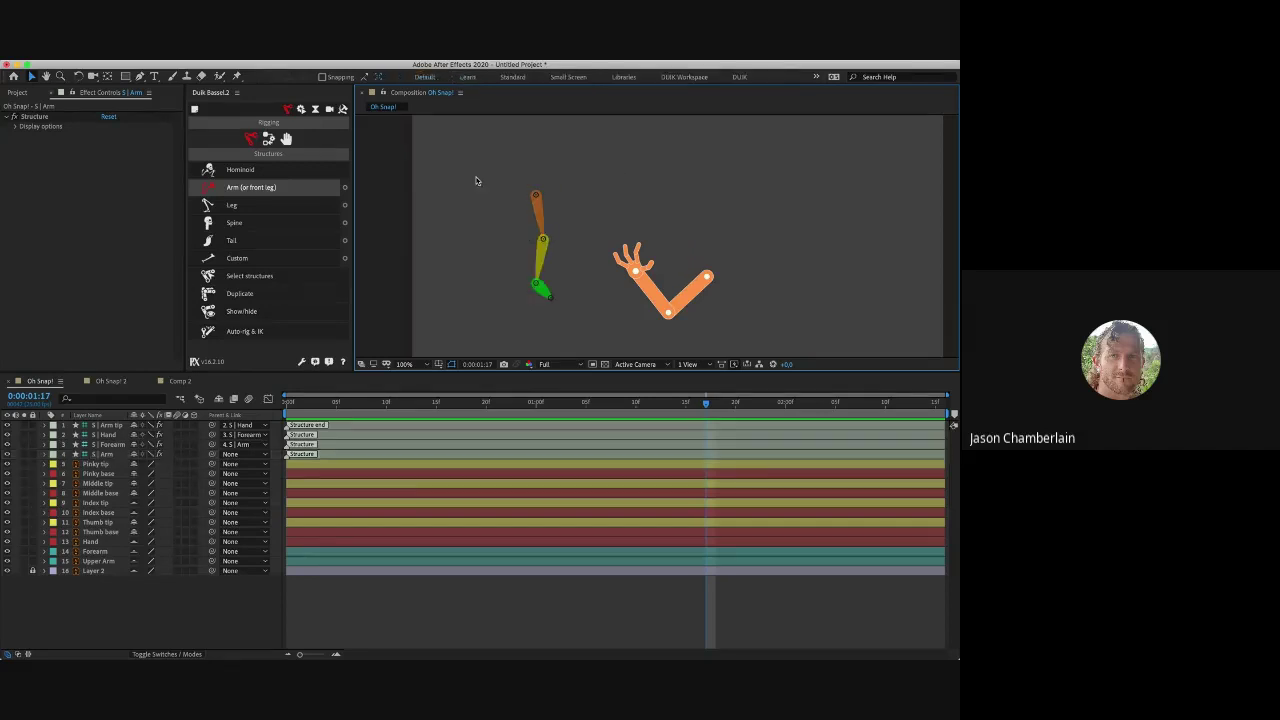
pyautogui.click(531, 285)
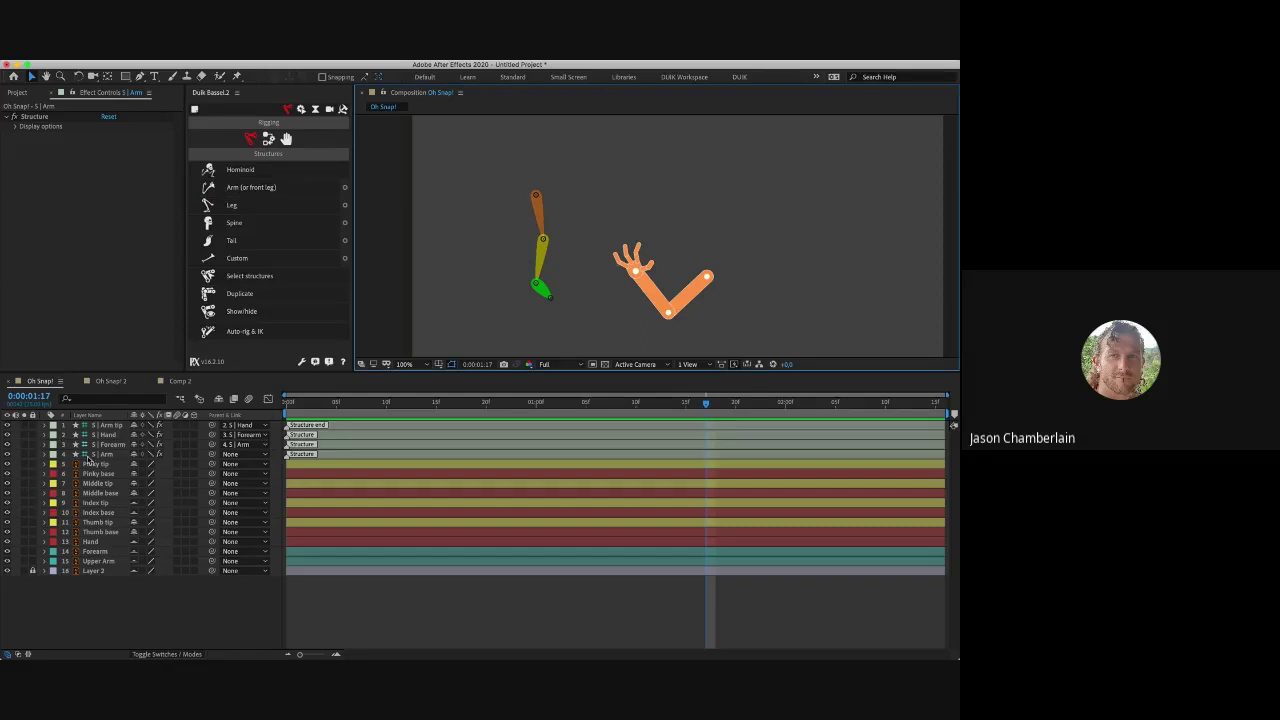
# Step: Select the four Duik structure layers: Arm tip, Hand, Forearm and Arm
pyautogui.click(122, 427)
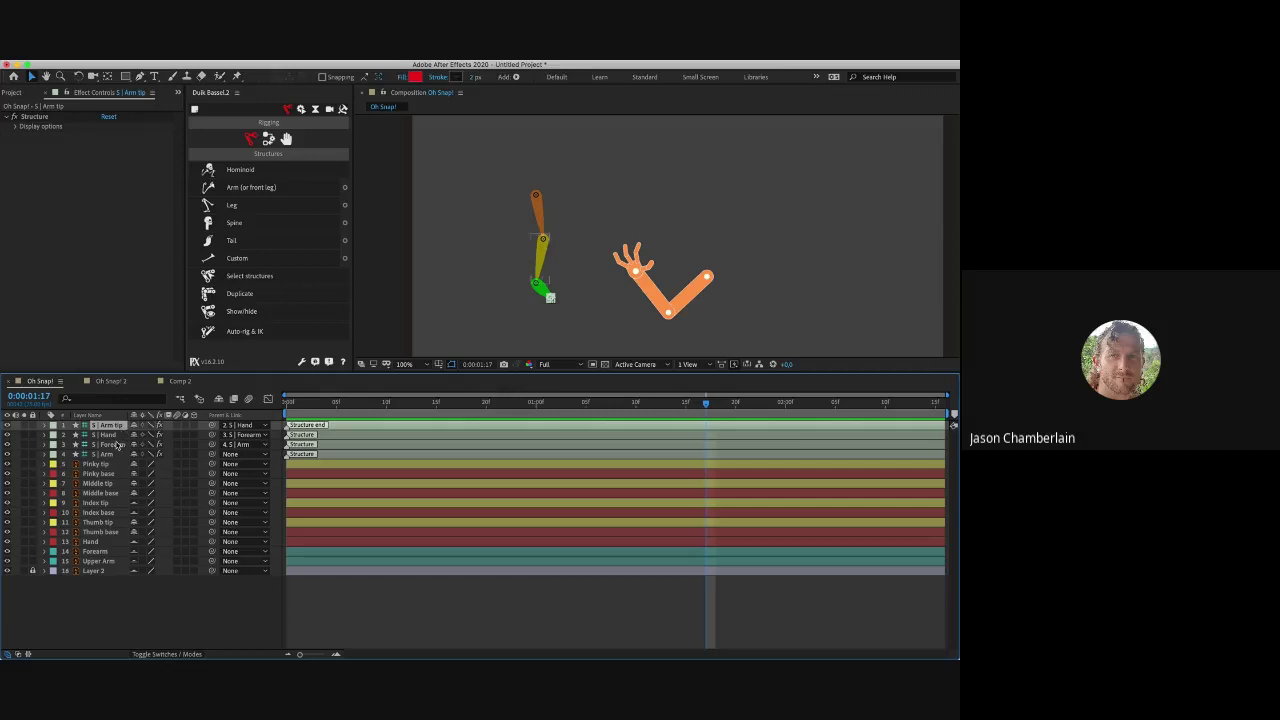
pyautogui.keyDown('shift'); pyautogui.click(115, 454); pyautogui.keyUp('shift')
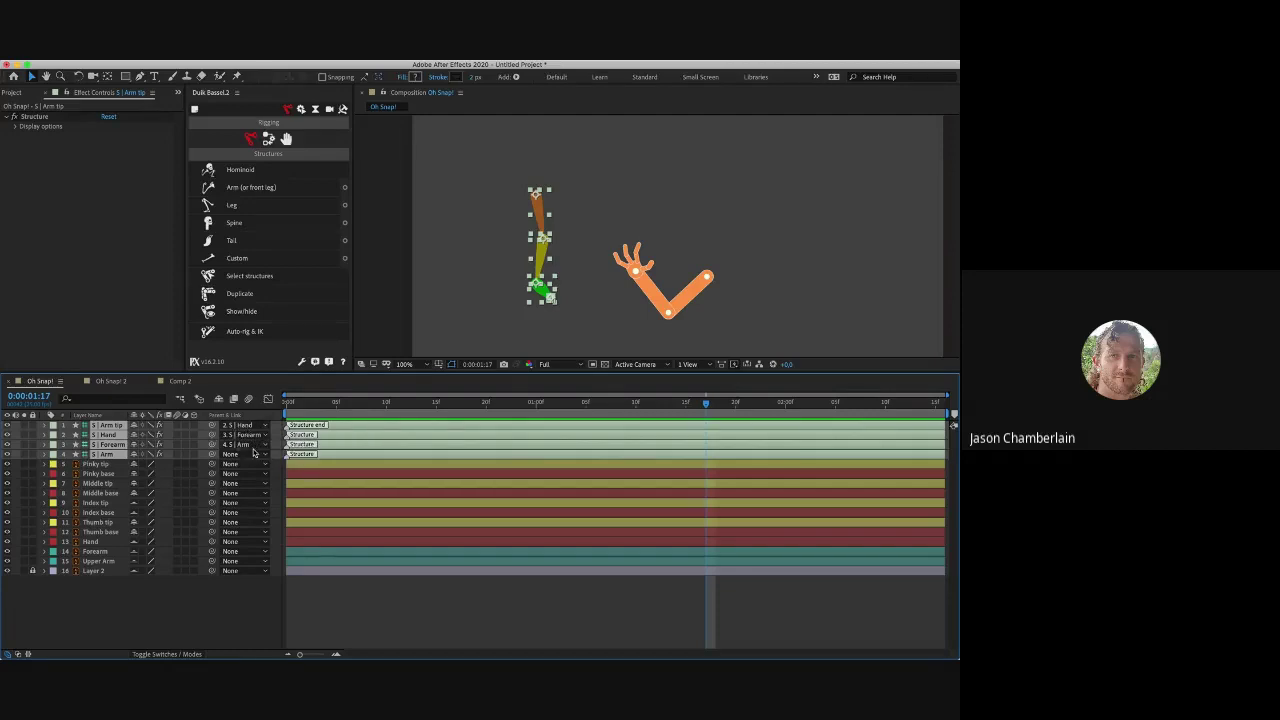
pyautogui.press('F2')
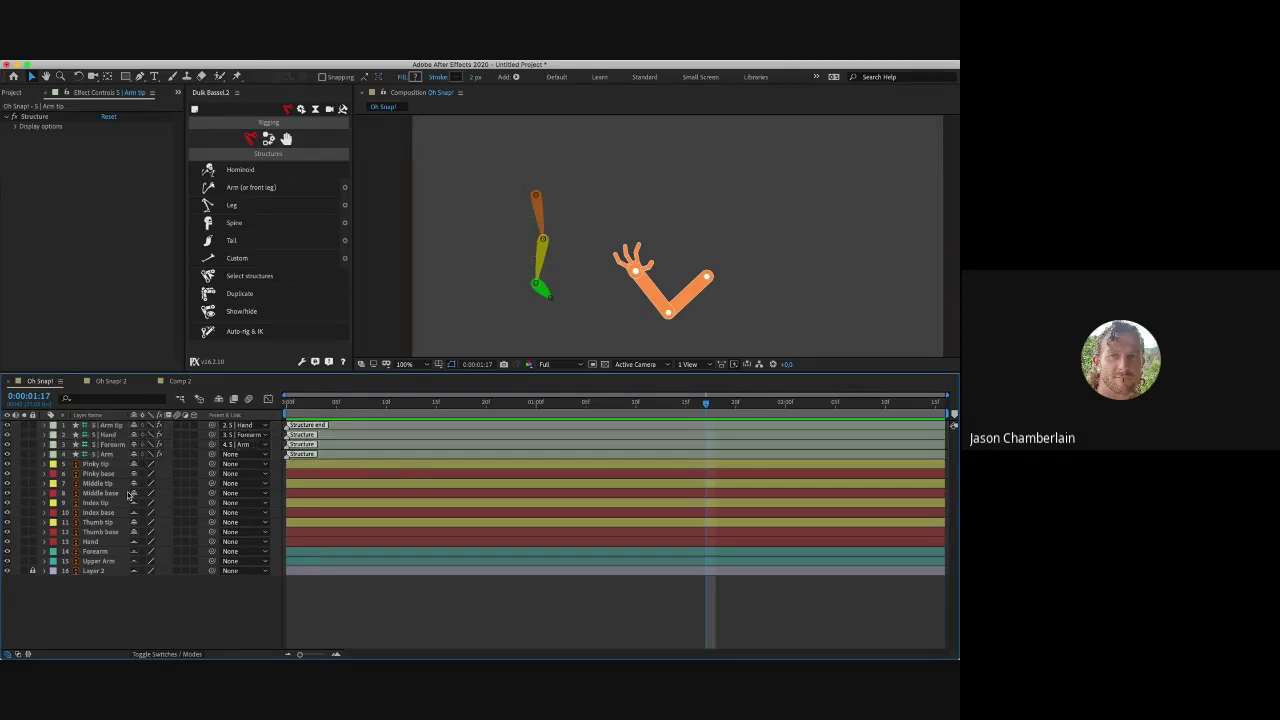
pyautogui.click(115, 425)
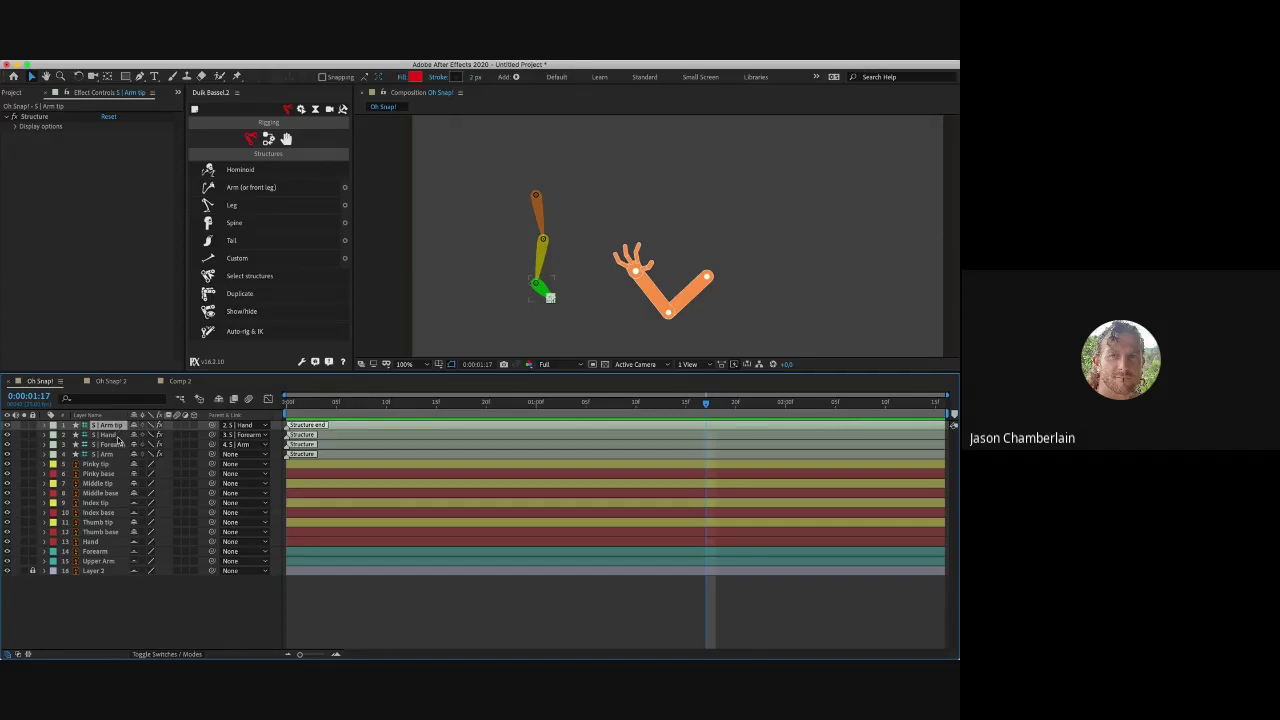
pyautogui.click(119, 436)
pyautogui.click(119, 445)
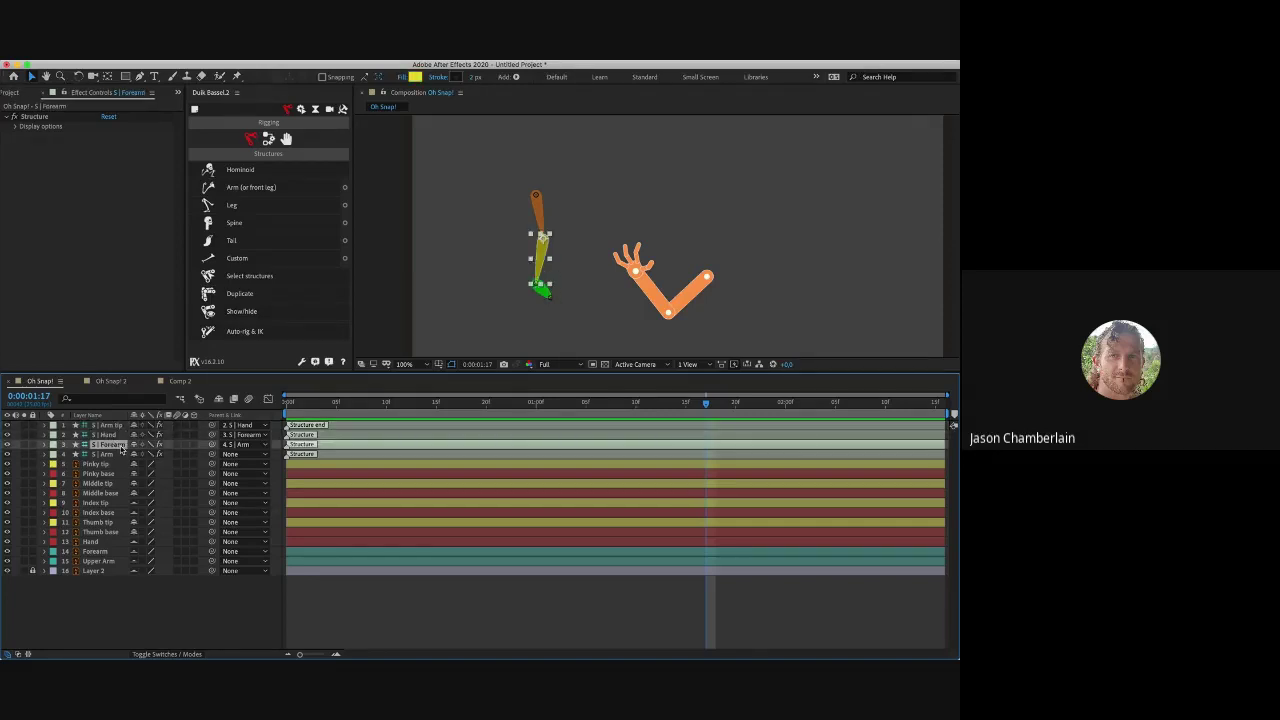
pyautogui.click(119, 455)
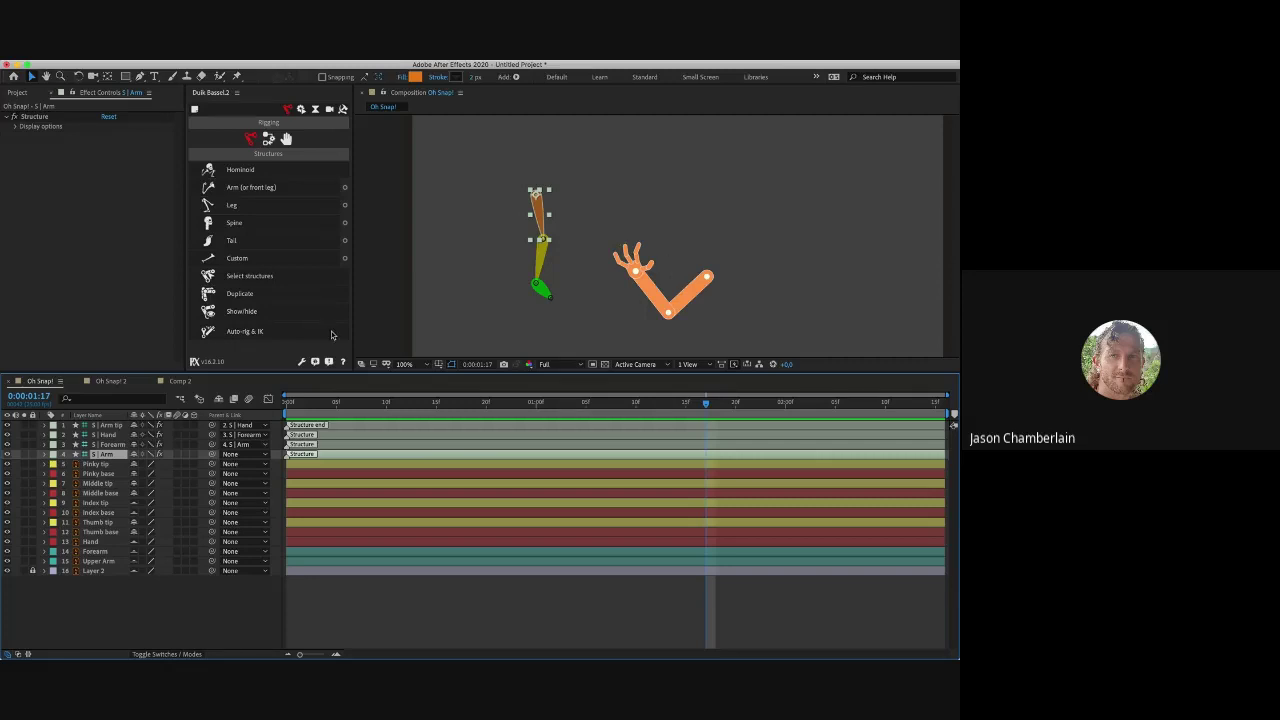
# Step: Lock the artwork layers Pinky tip through Upper Arm and confirm the hand can't be selected
pyautogui.click(122, 467)
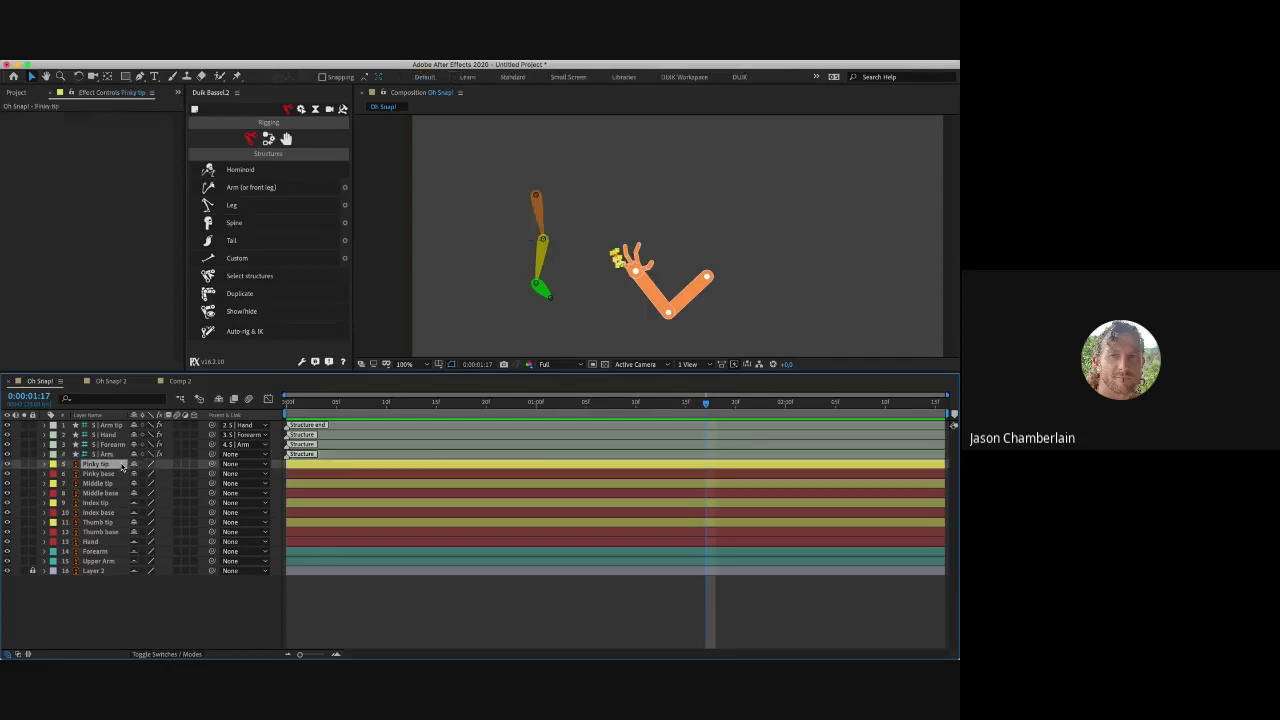
pyautogui.keyDown('shift'); pyautogui.click(104, 561); pyautogui.keyUp('shift')
pyautogui.moveTo(32, 464); pyautogui.dragTo(32, 561)
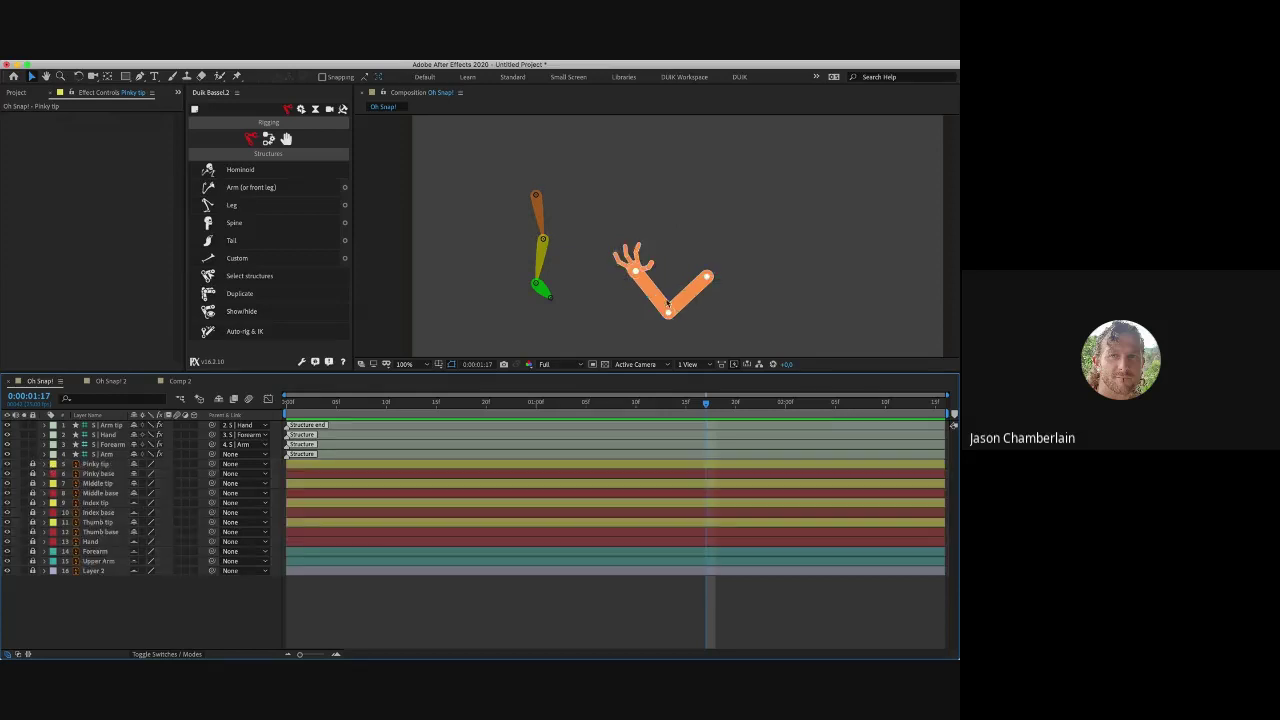
pyautogui.scroll(-2, 600, 220)
pyautogui.moveTo(602, 193); pyautogui.dragTo(655, 222)
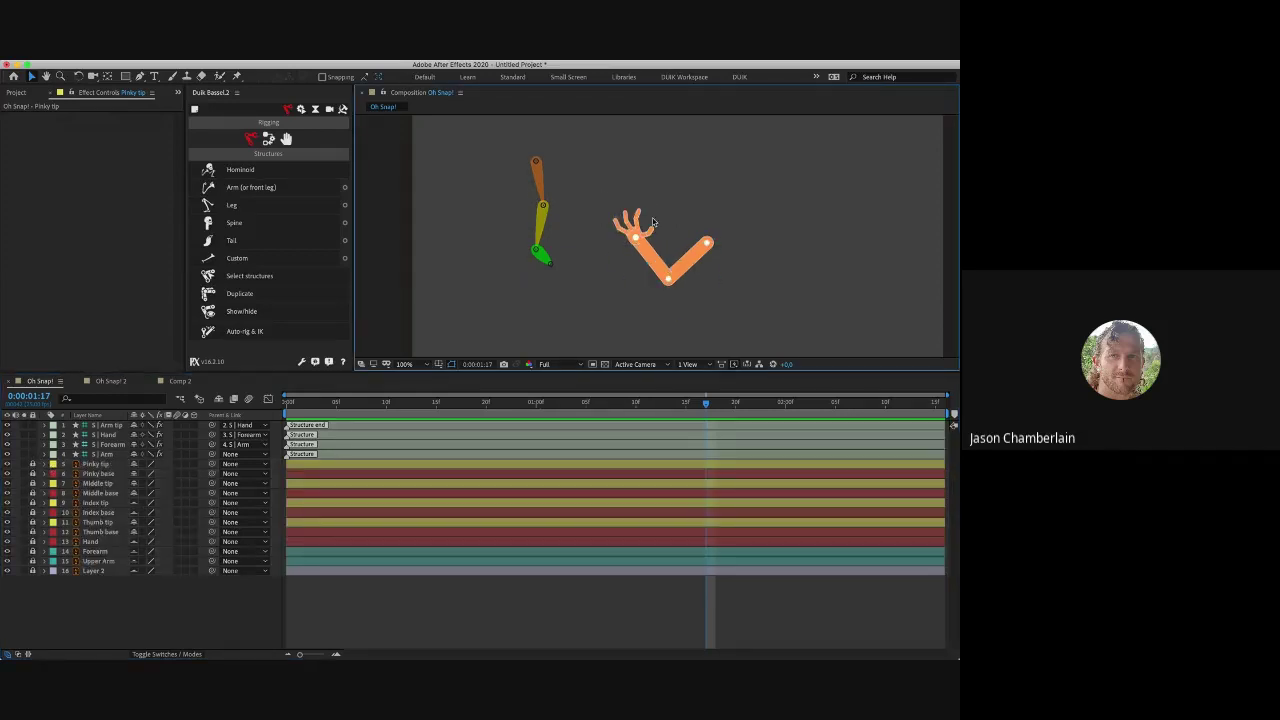
# Step: Move the arm structure onto the orange arm's shoulder and swing the hand joint to the wrist
pyautogui.scroll(-1, 655, 222)
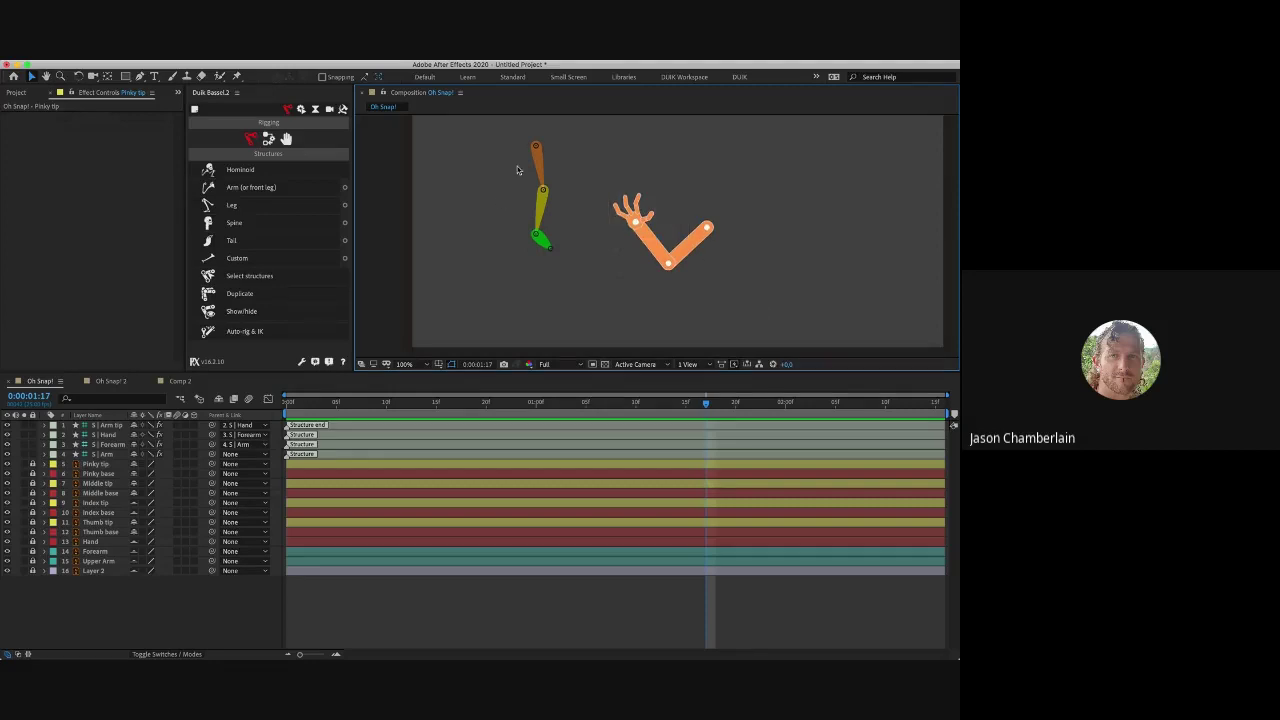
pyautogui.moveTo(536, 148); pyautogui.dragTo(708, 230)
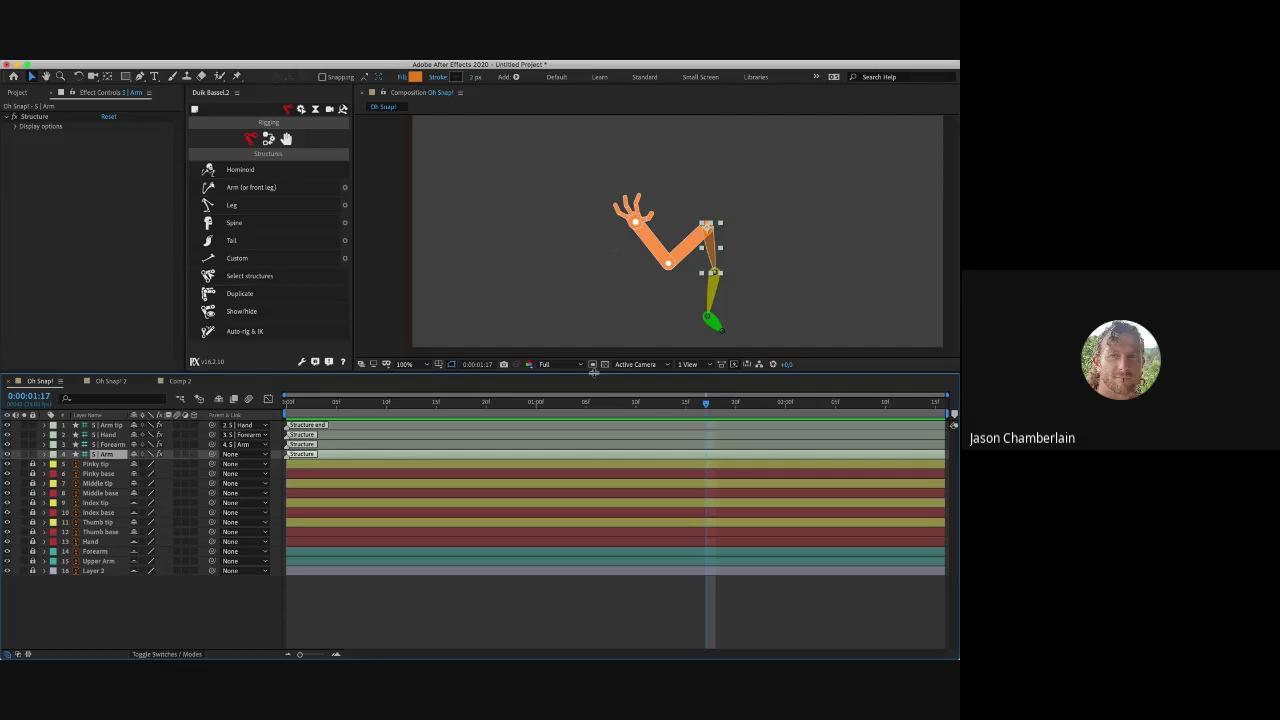
pyautogui.click(721, 324)
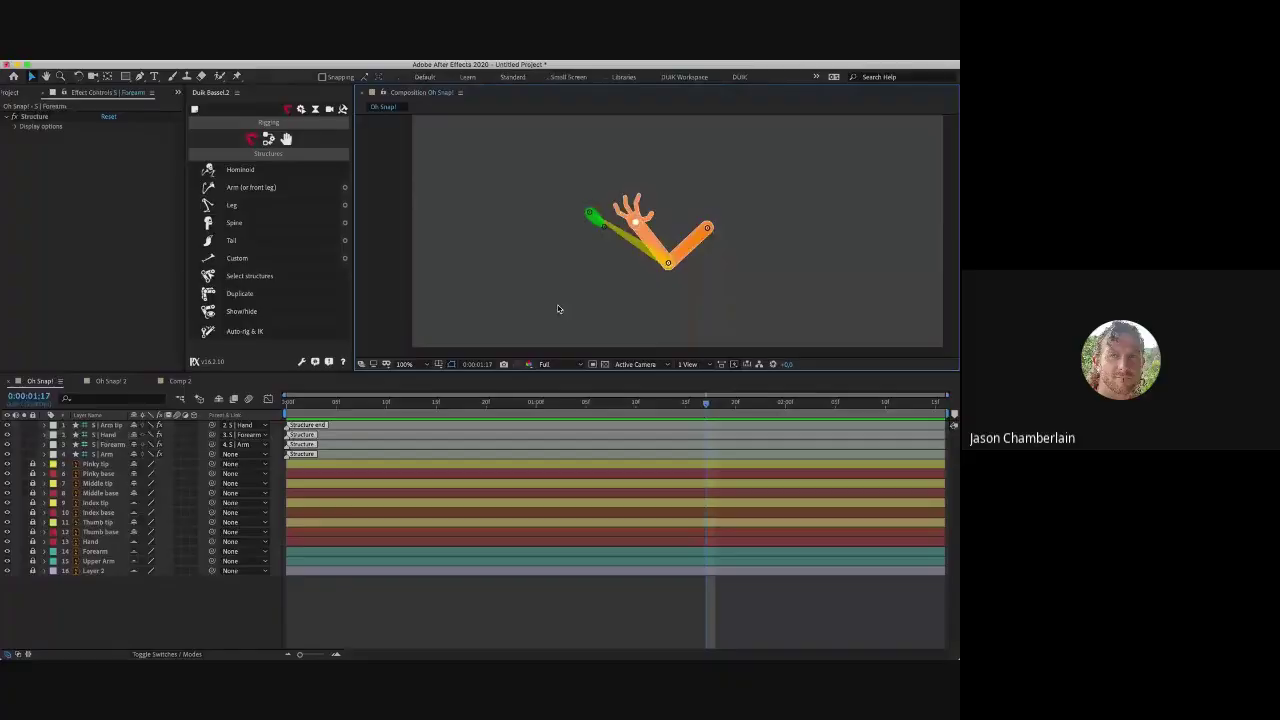
pyautogui.moveTo(594, 217); pyautogui.dragTo(637, 228)
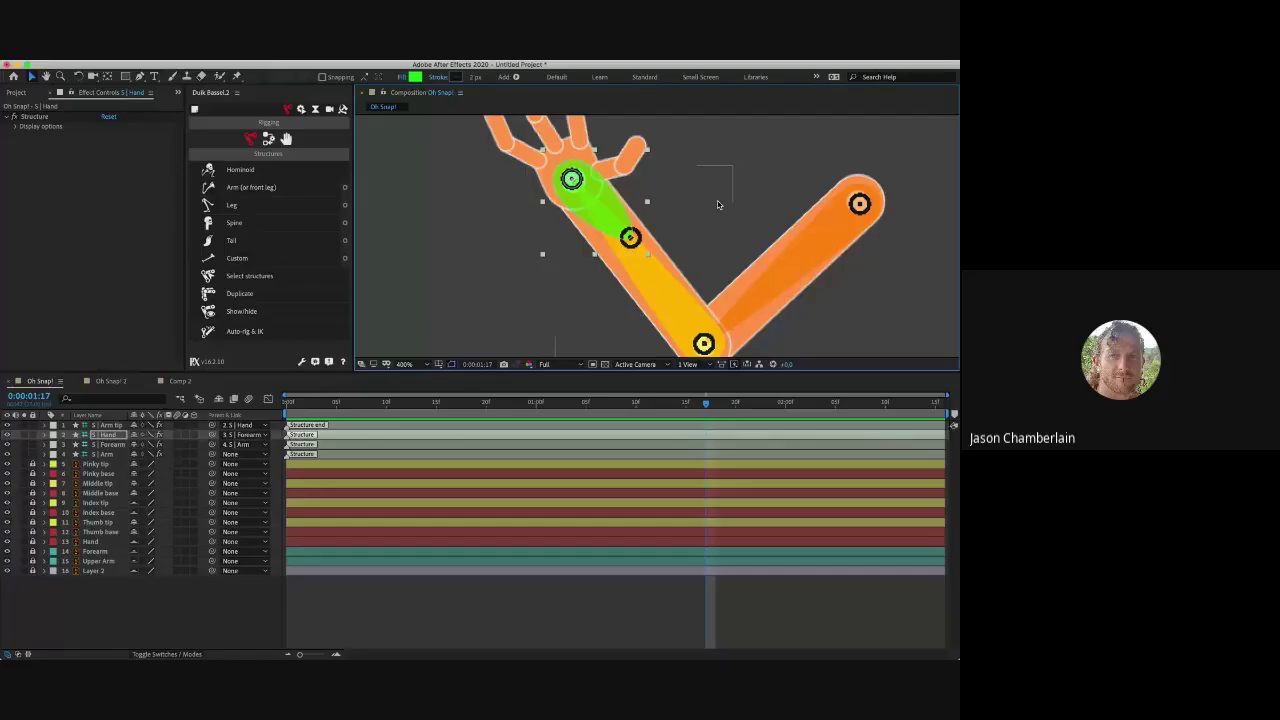
# Step: Pan to the hand and nudge the S | Hand wrist joint onto the base of the hand
pyautogui.click(857, 203)
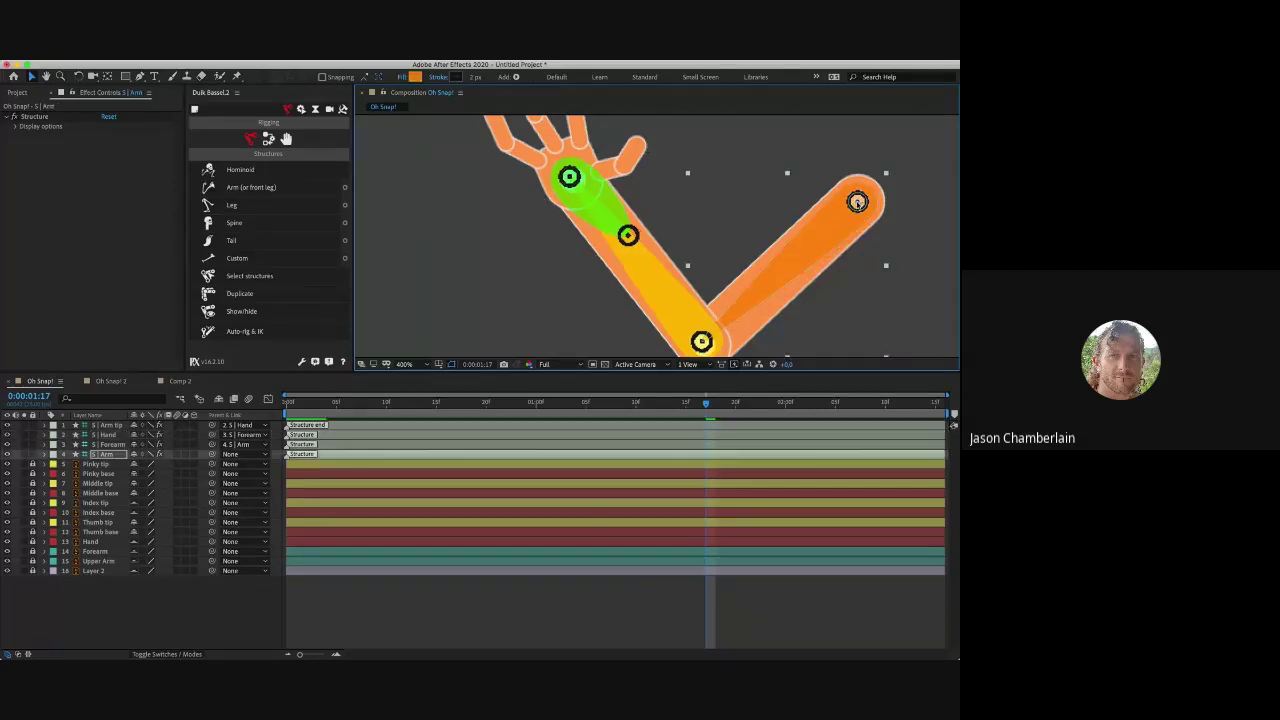
pyautogui.scroll(-2, 707, 342)
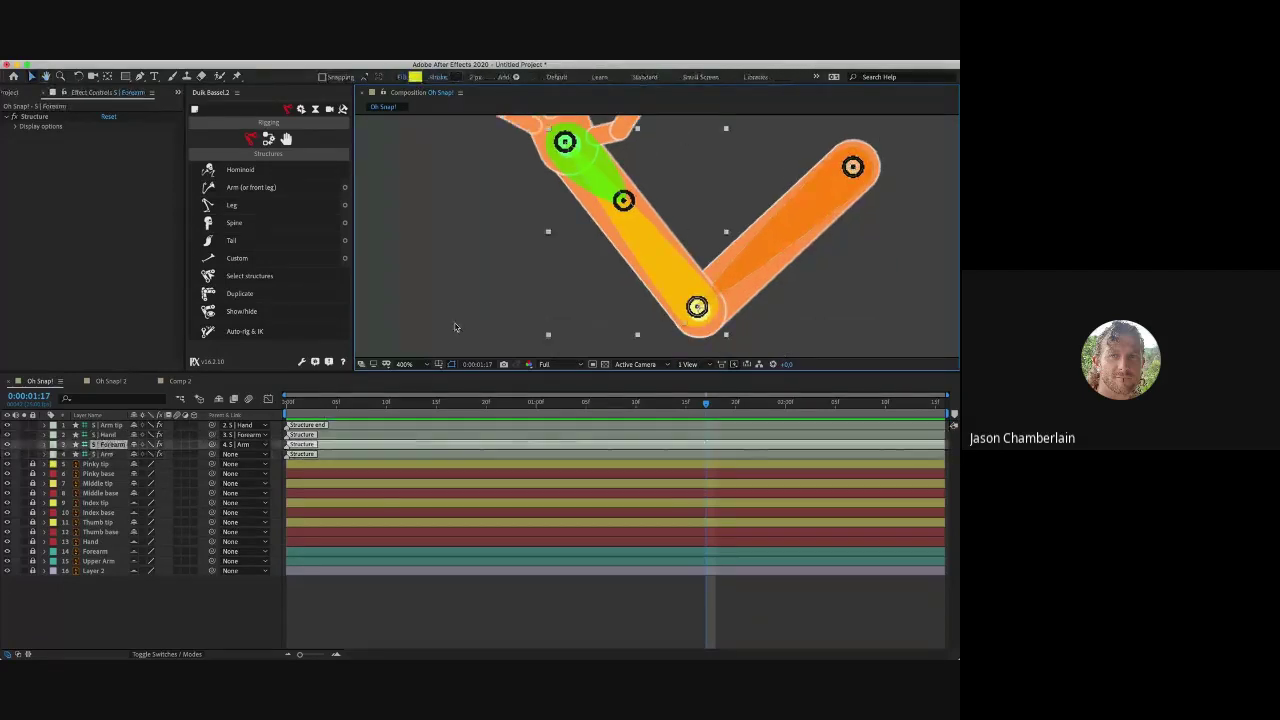
pyautogui.click(698, 310)
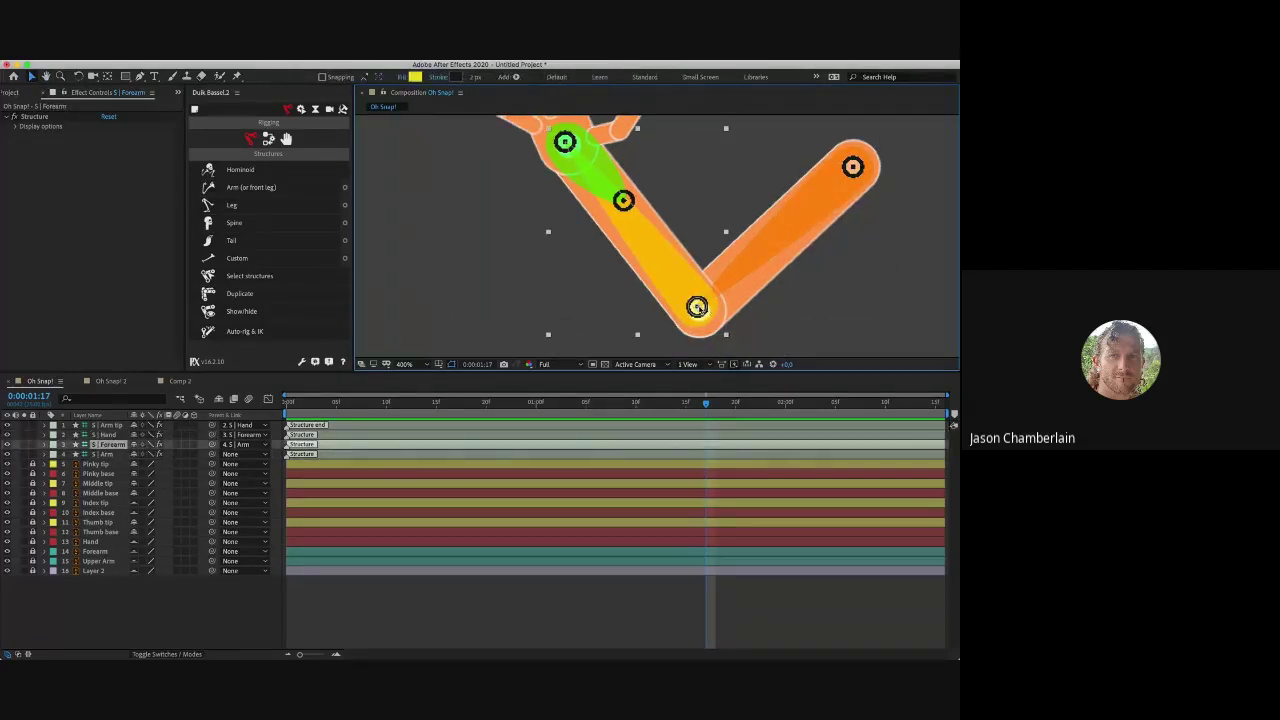
pyautogui.press('h')
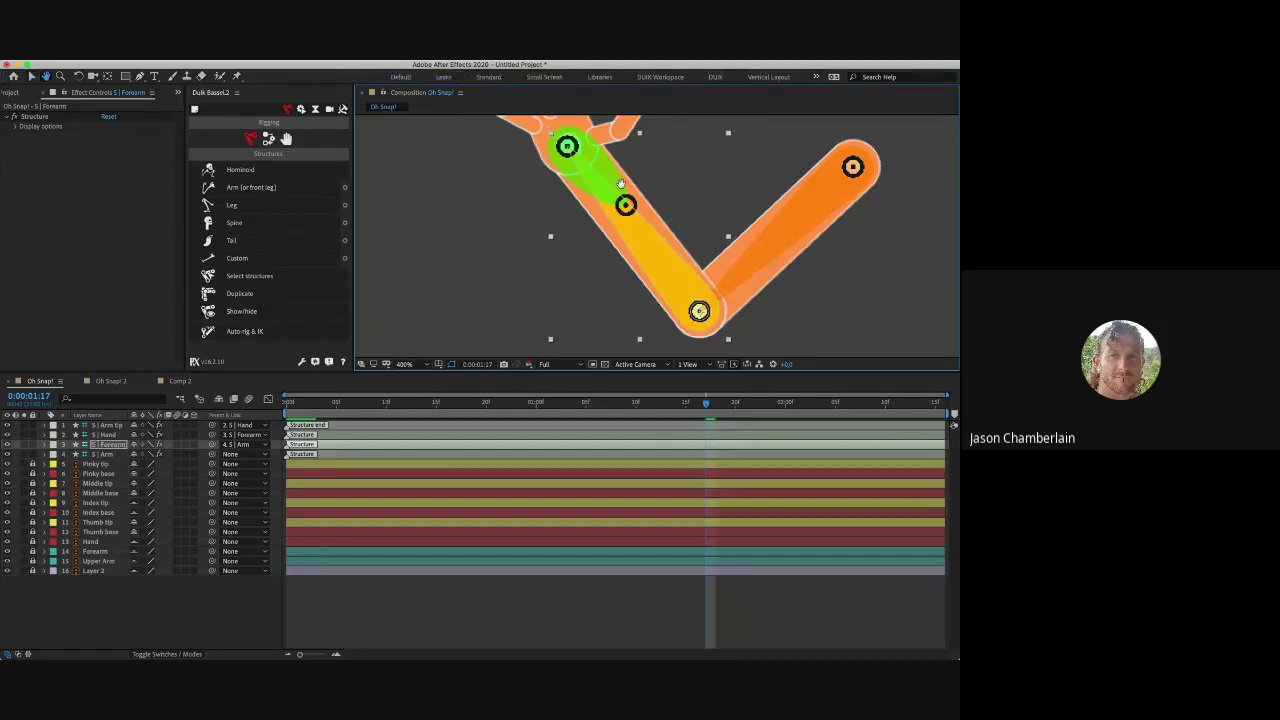
pyautogui.moveTo(621, 188); pyautogui.dragTo(648, 250)
pyautogui.press('v')
pyautogui.click(593, 208)
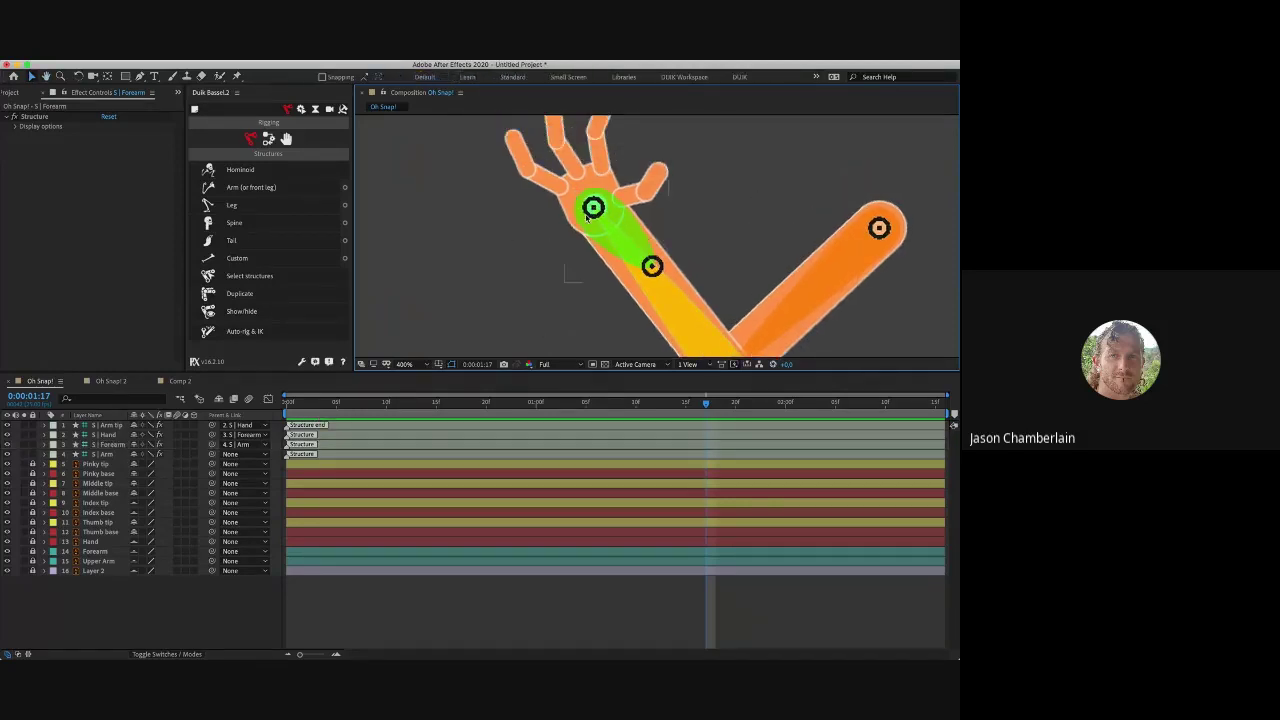
pyautogui.moveTo(593, 208); pyautogui.dragTo(595, 206)
pyautogui.click(460, 221)
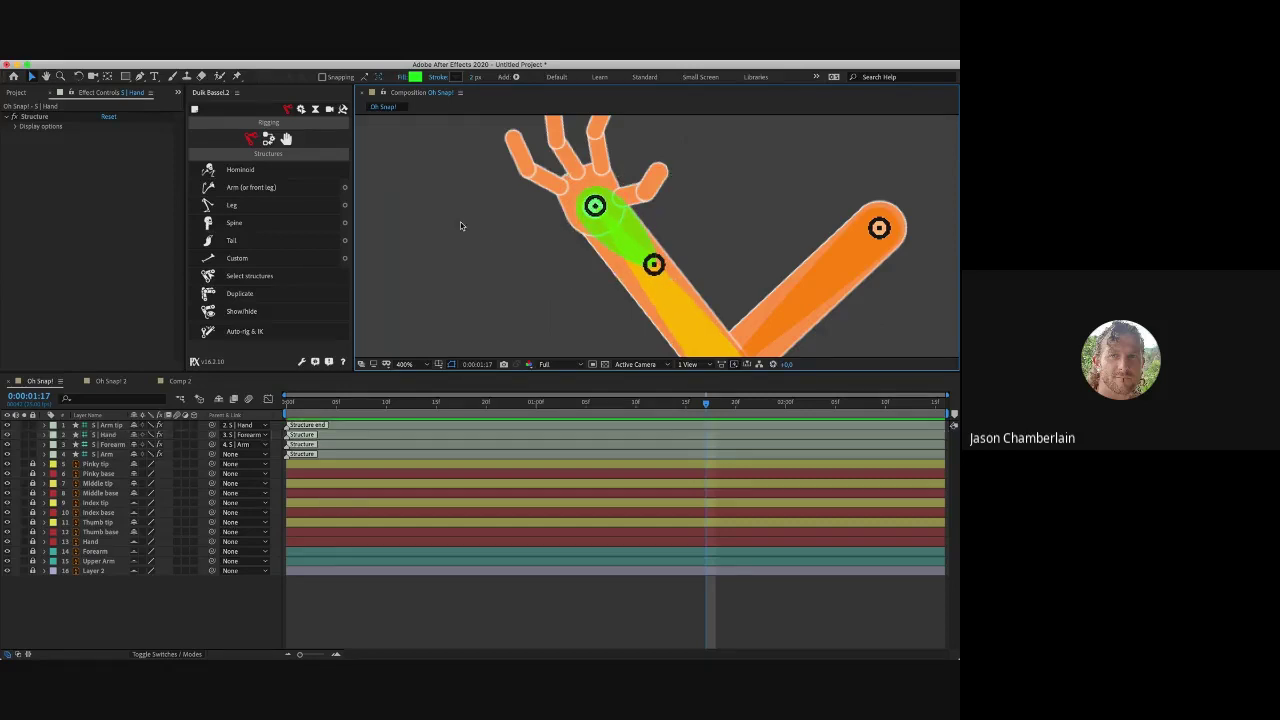
# Step: Move the S | Arm tip joint up onto the hand and zoom out to 200%
pyautogui.click(653, 264)
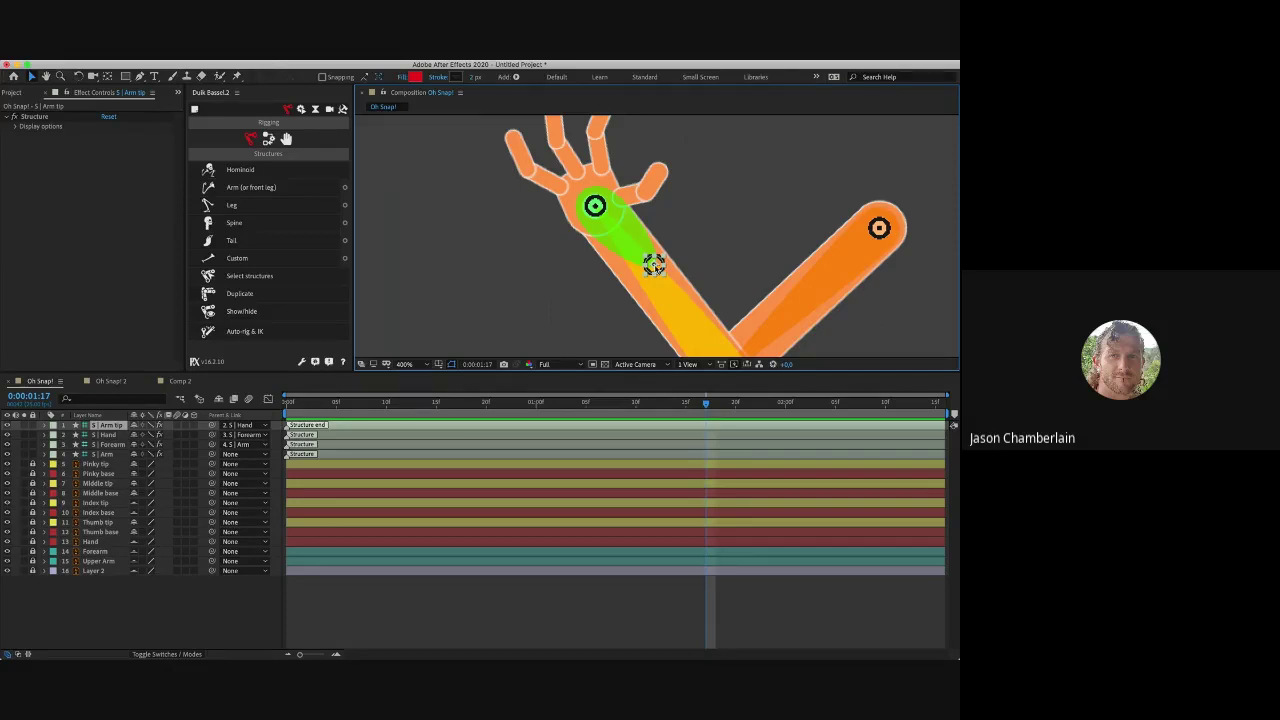
pyautogui.moveTo(653, 265); pyautogui.dragTo(576, 163)
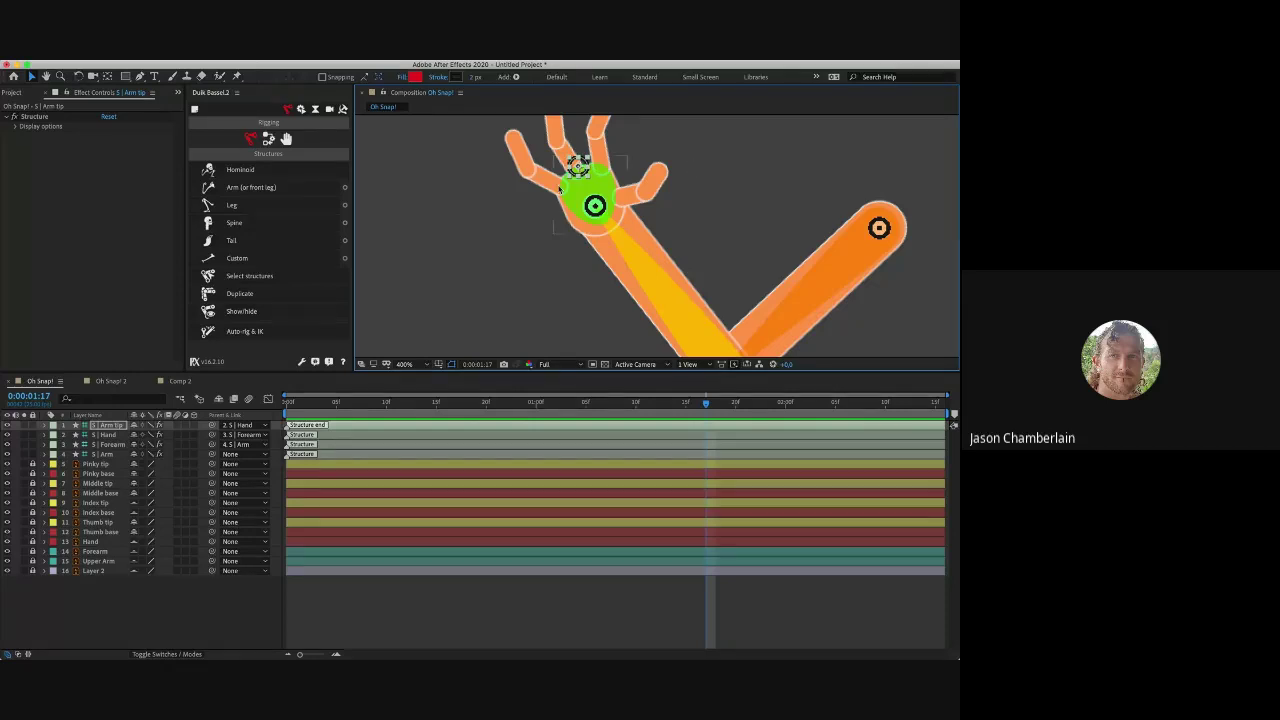
pyautogui.press(',')
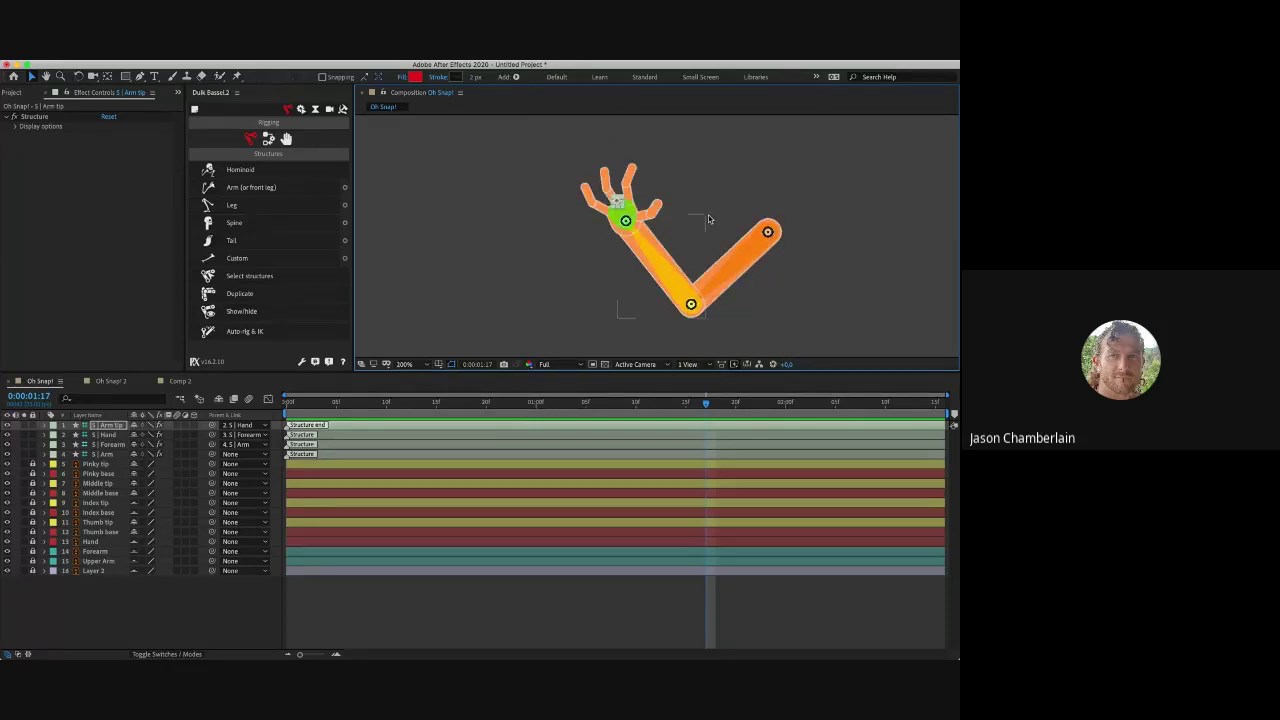
pyautogui.click(511, 233)
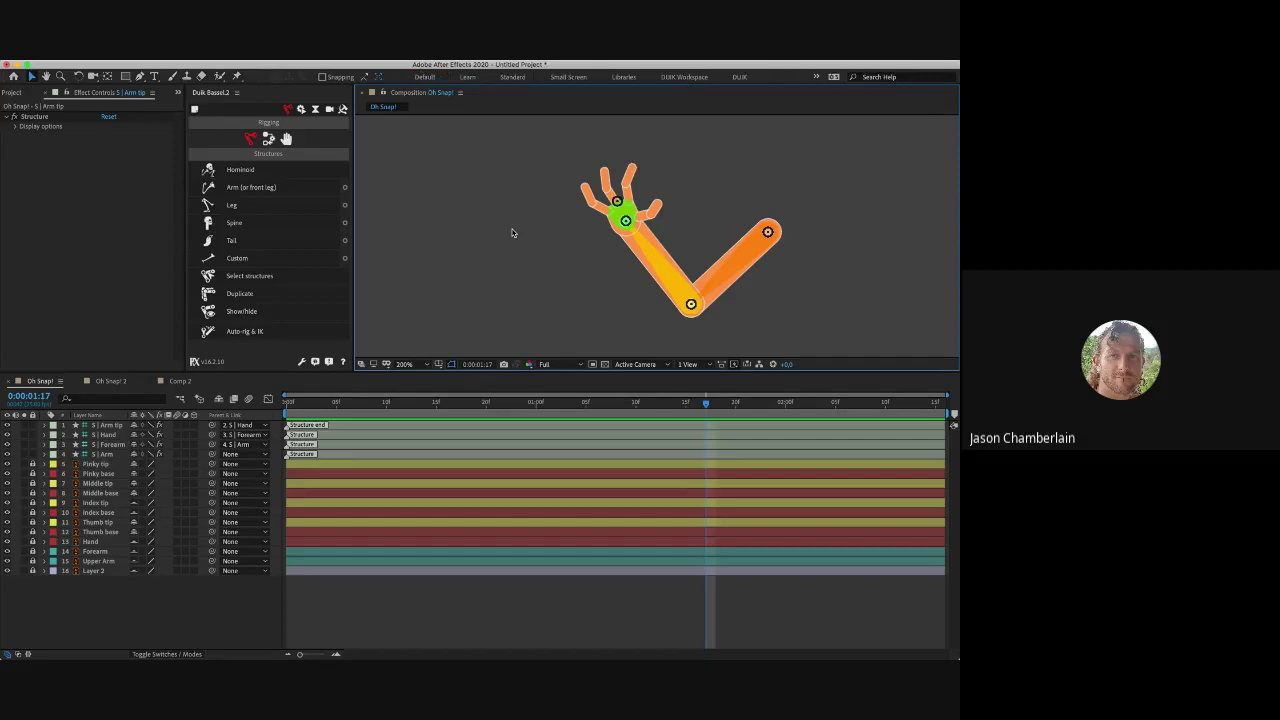
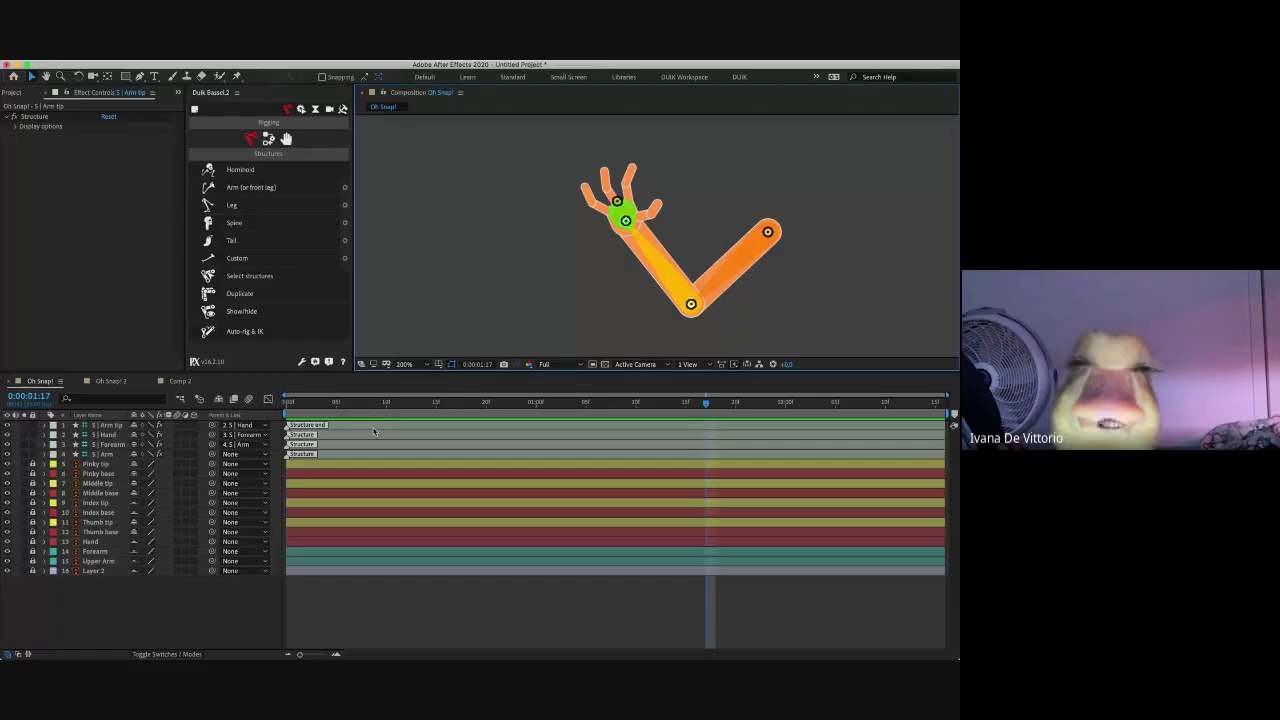
# Step: Select the four S | structure arm layers and show Duik's Links & Constraints tools
pyautogui.click(374, 428)
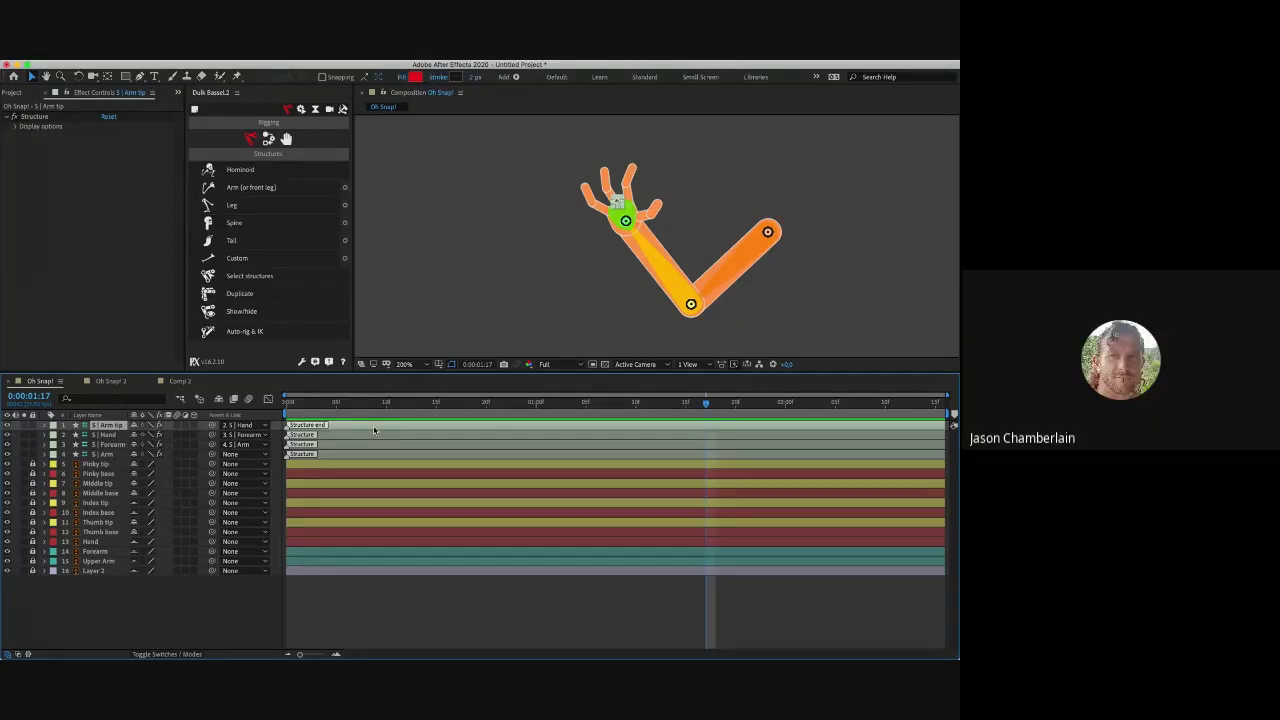
pyautogui.click(497, 234)
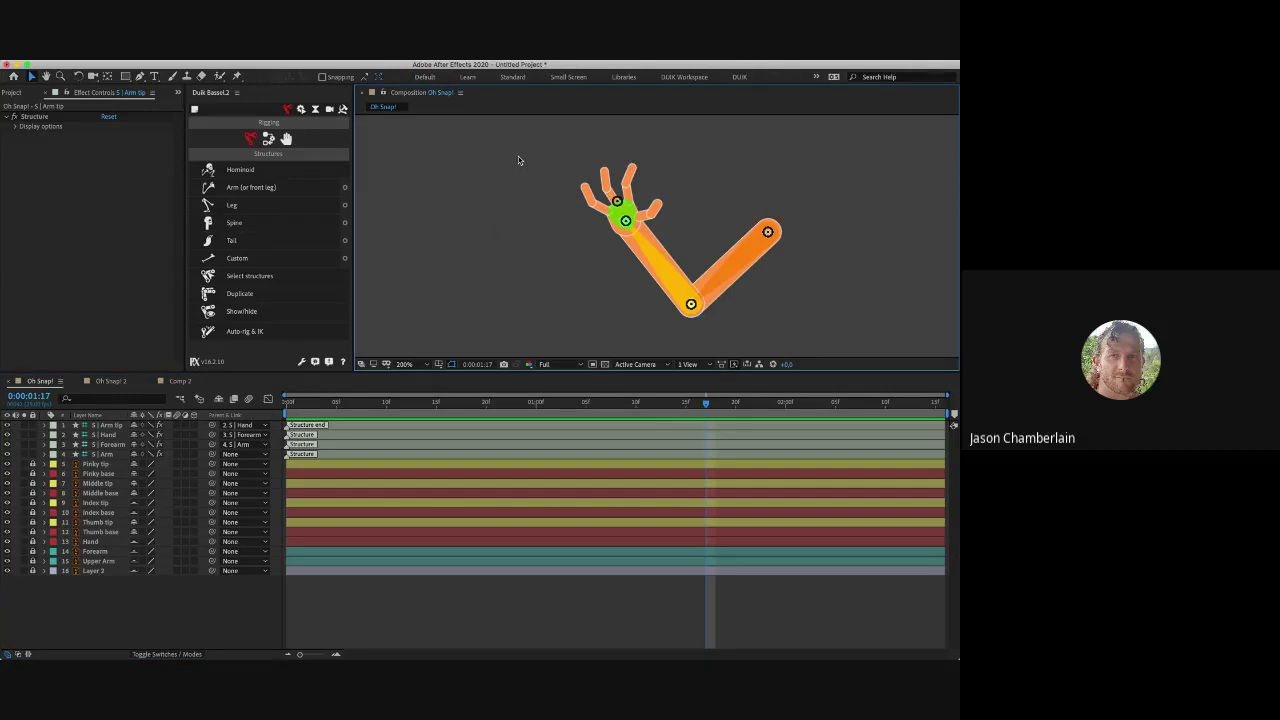
pyautogui.click(249, 275)
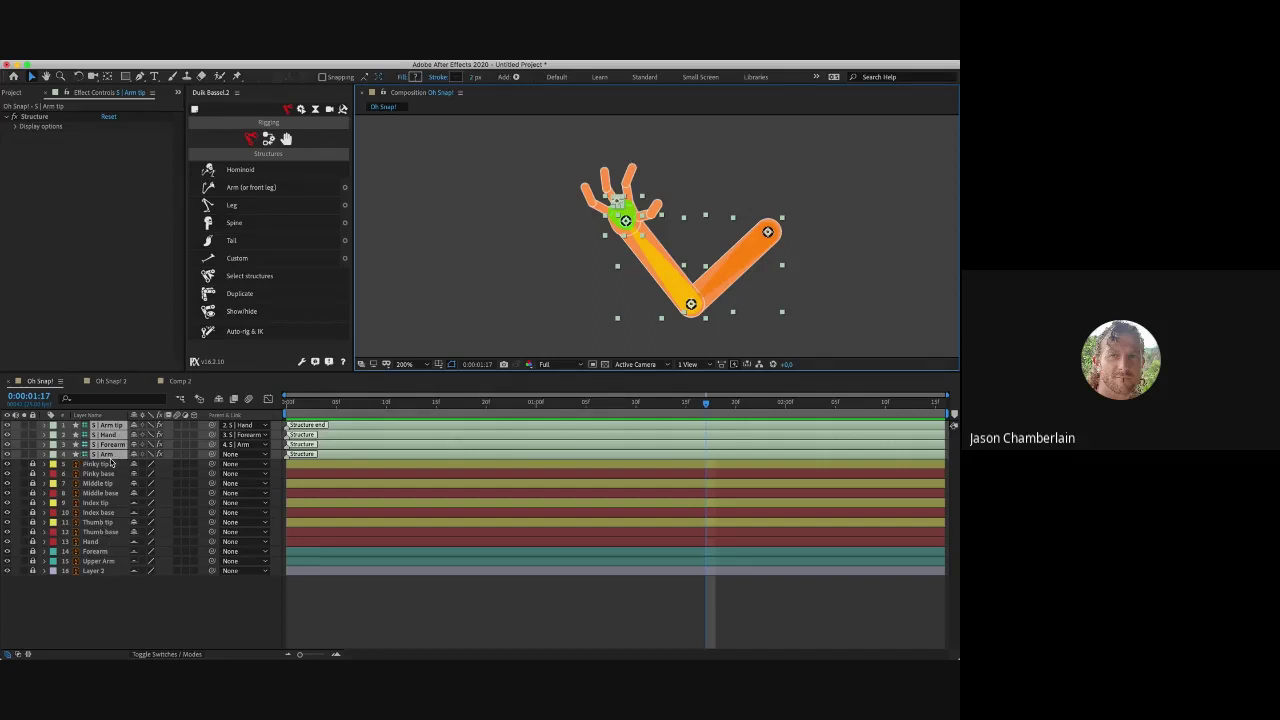
pyautogui.click(268, 141)
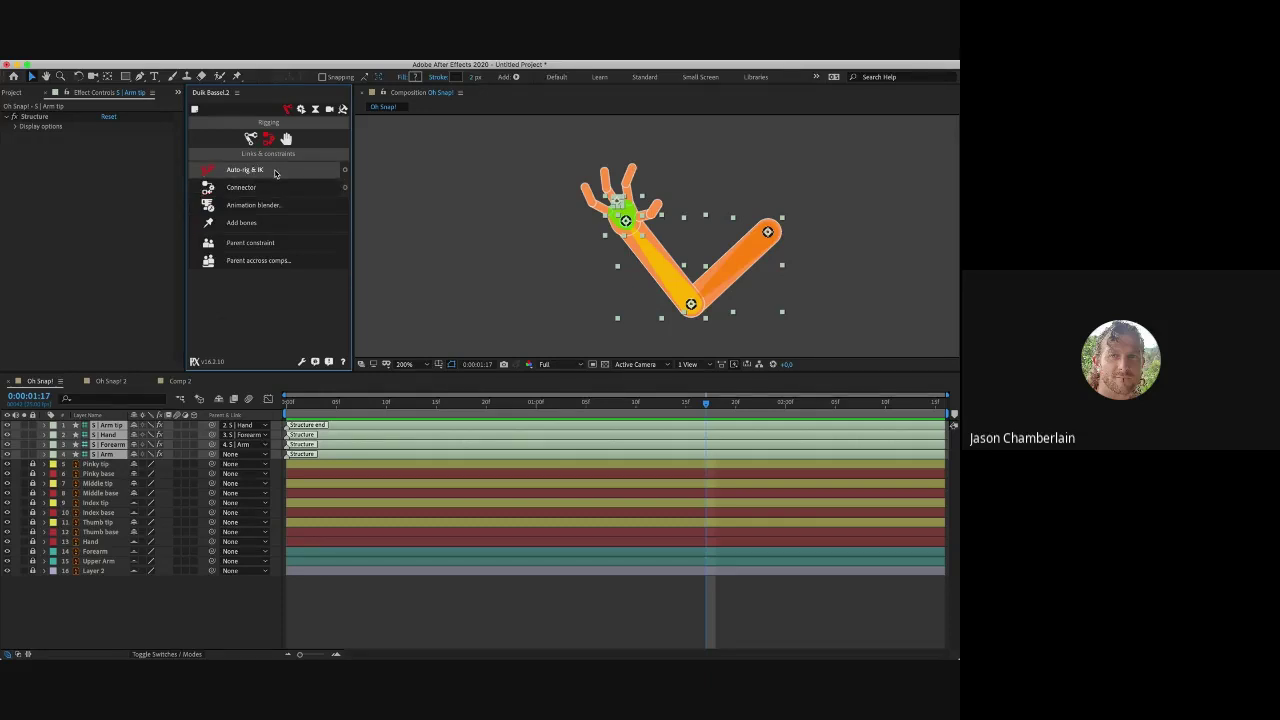
# Step: Auto-rig the arm with IK, creating the C | Hand controller
pyautogui.click(275, 173)
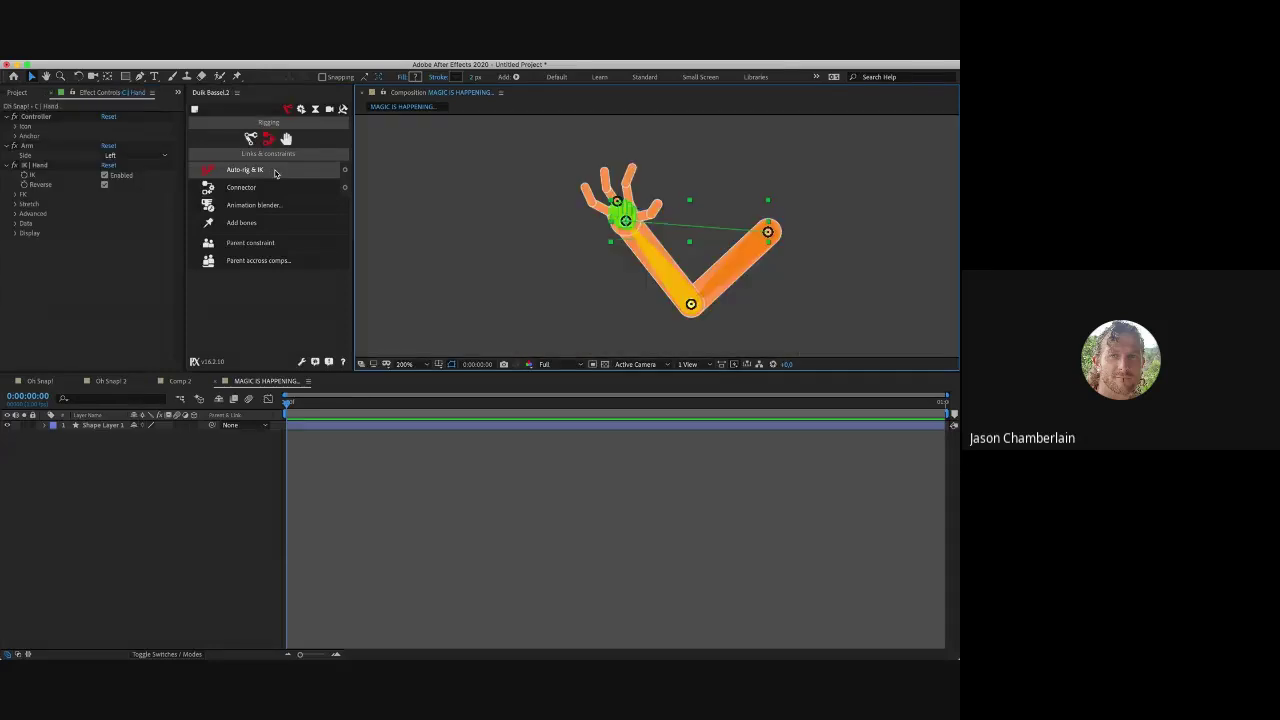
pyautogui.click(493, 270)
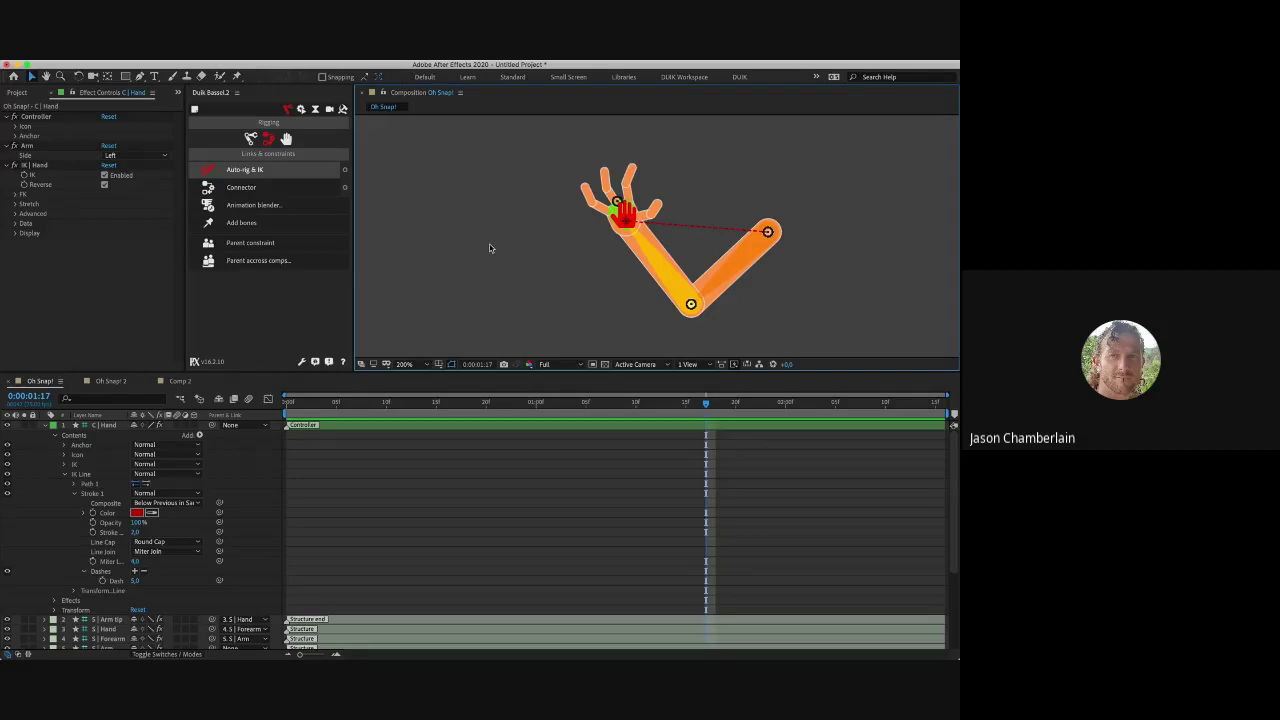
pyautogui.click(624, 223)
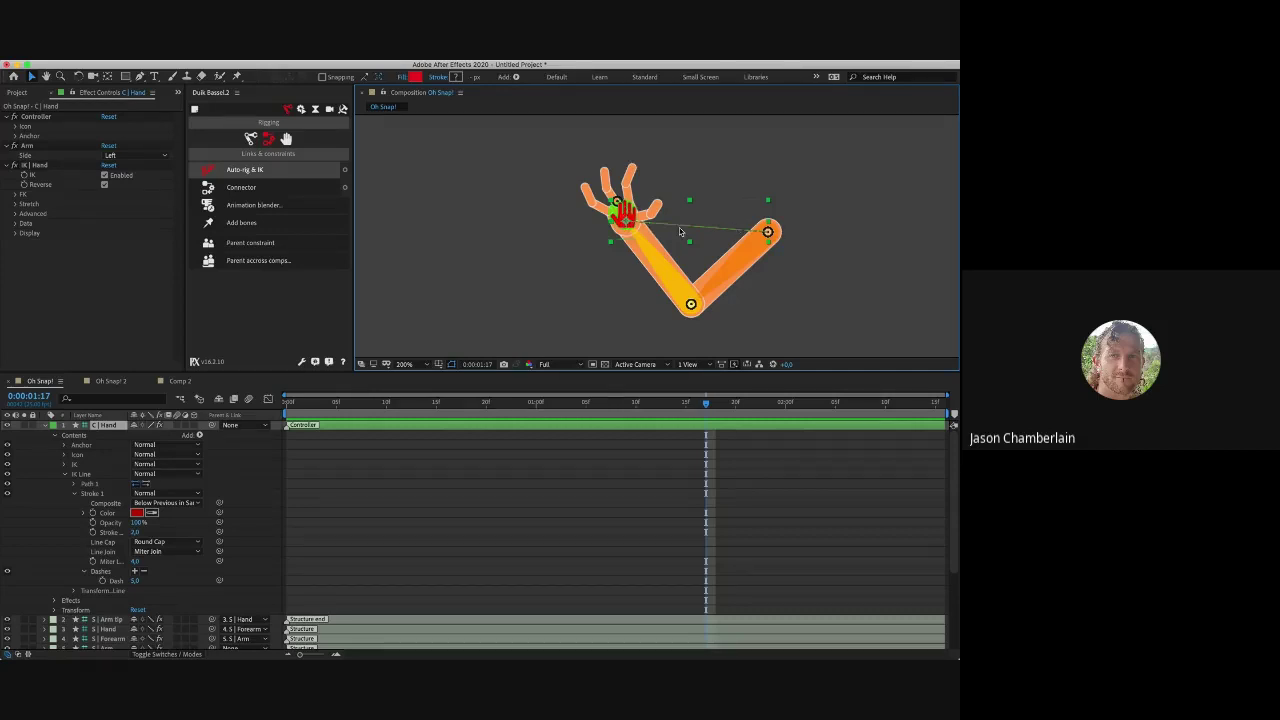
pyautogui.click(746, 162)
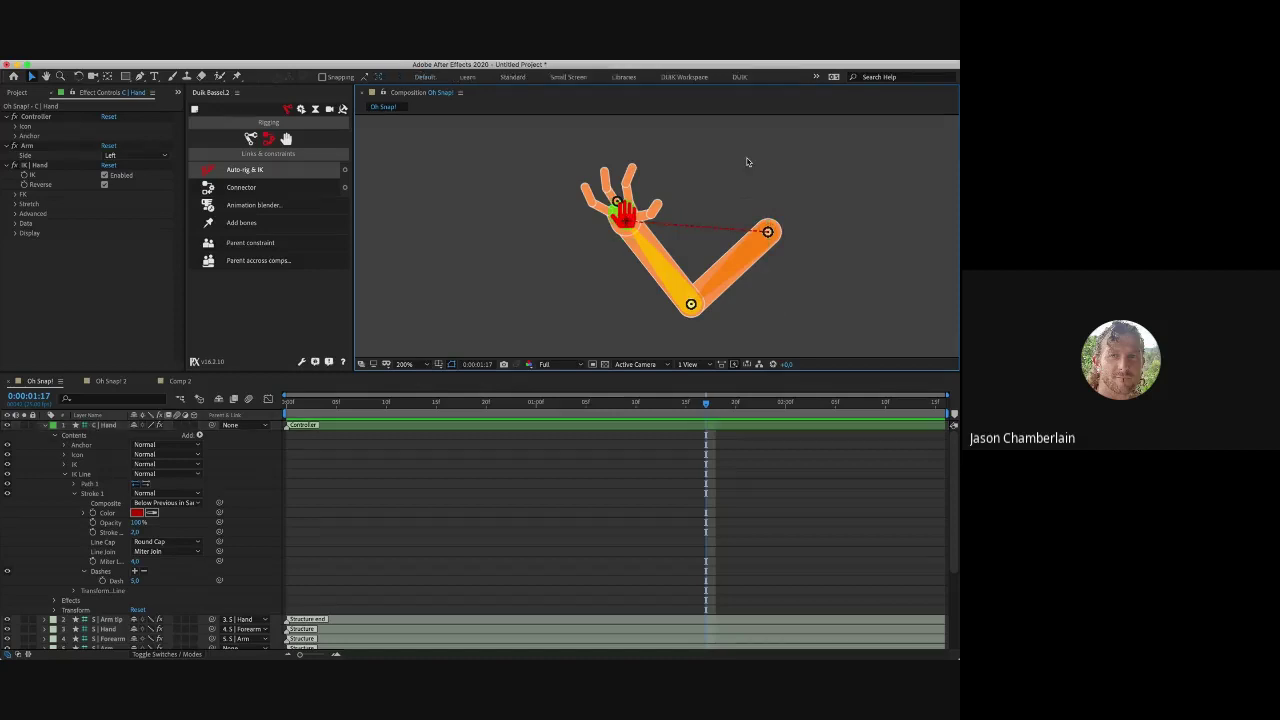
pyautogui.click(693, 233)
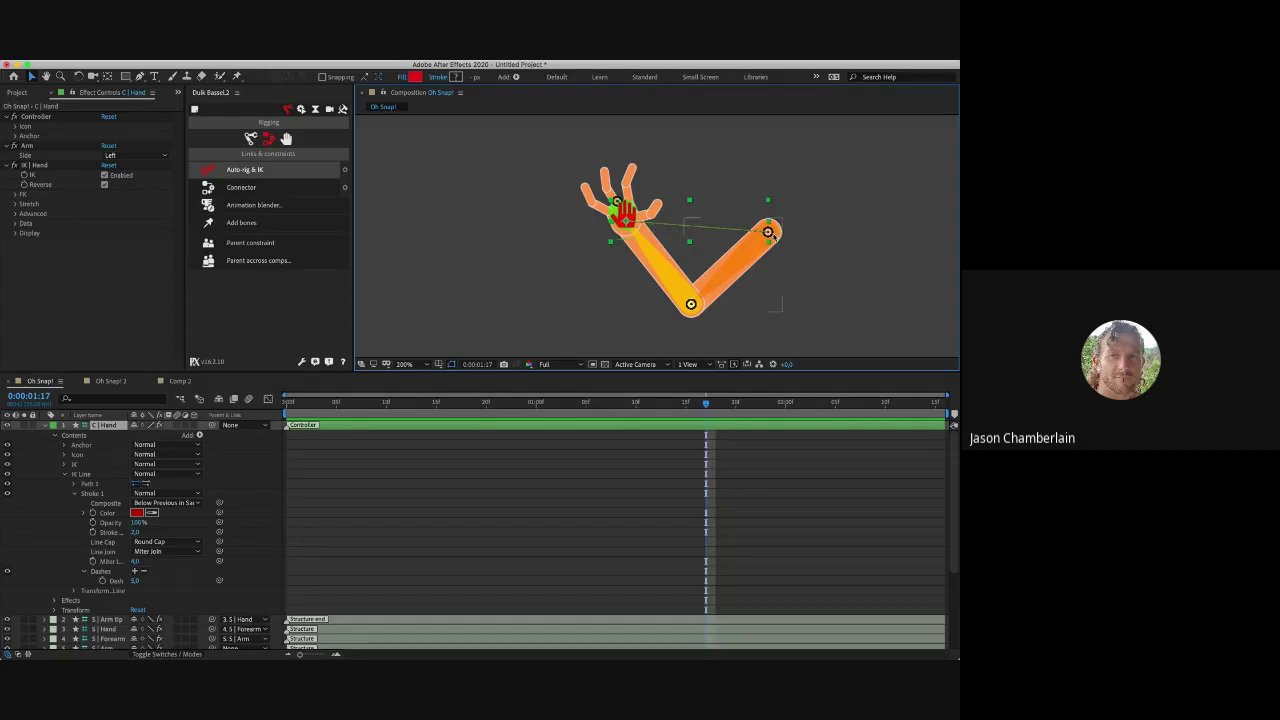
# Step: Collapse the C | Hand layer's properties in the timeline and select it
pyautogui.click(630, 229)
pyautogui.click(700, 138)
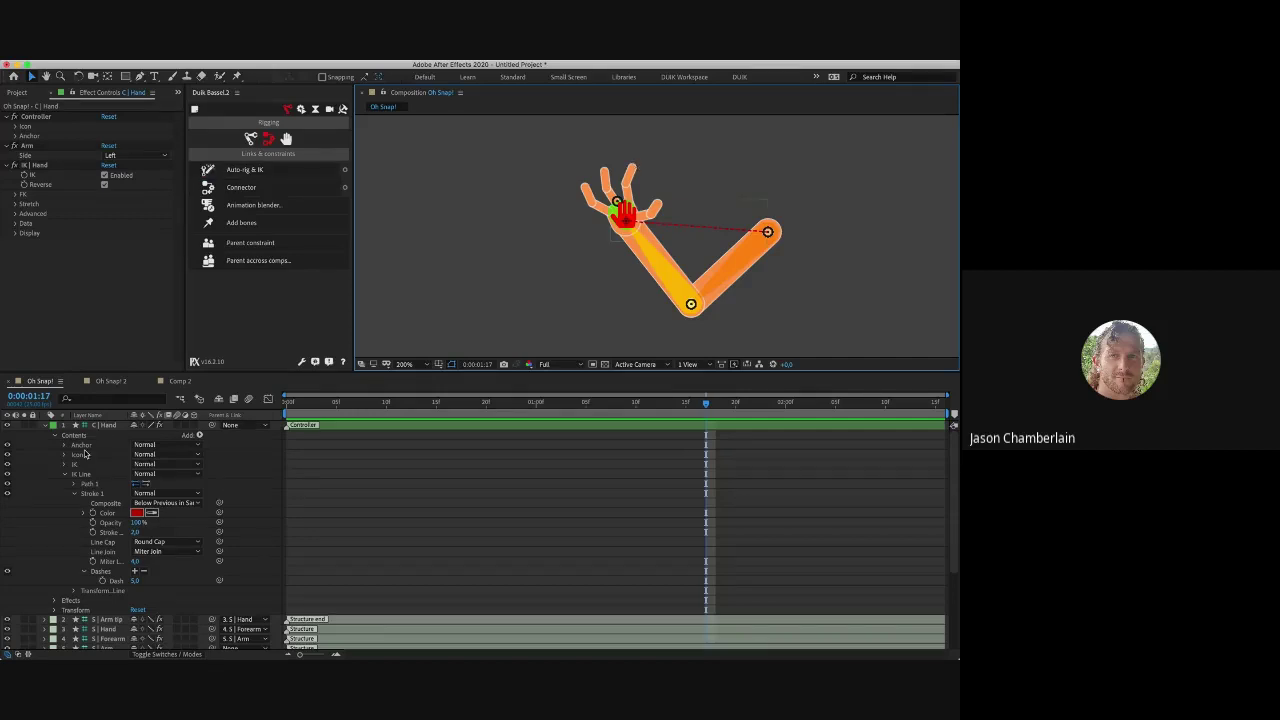
pyautogui.click(45, 426)
pyautogui.click(120, 426)
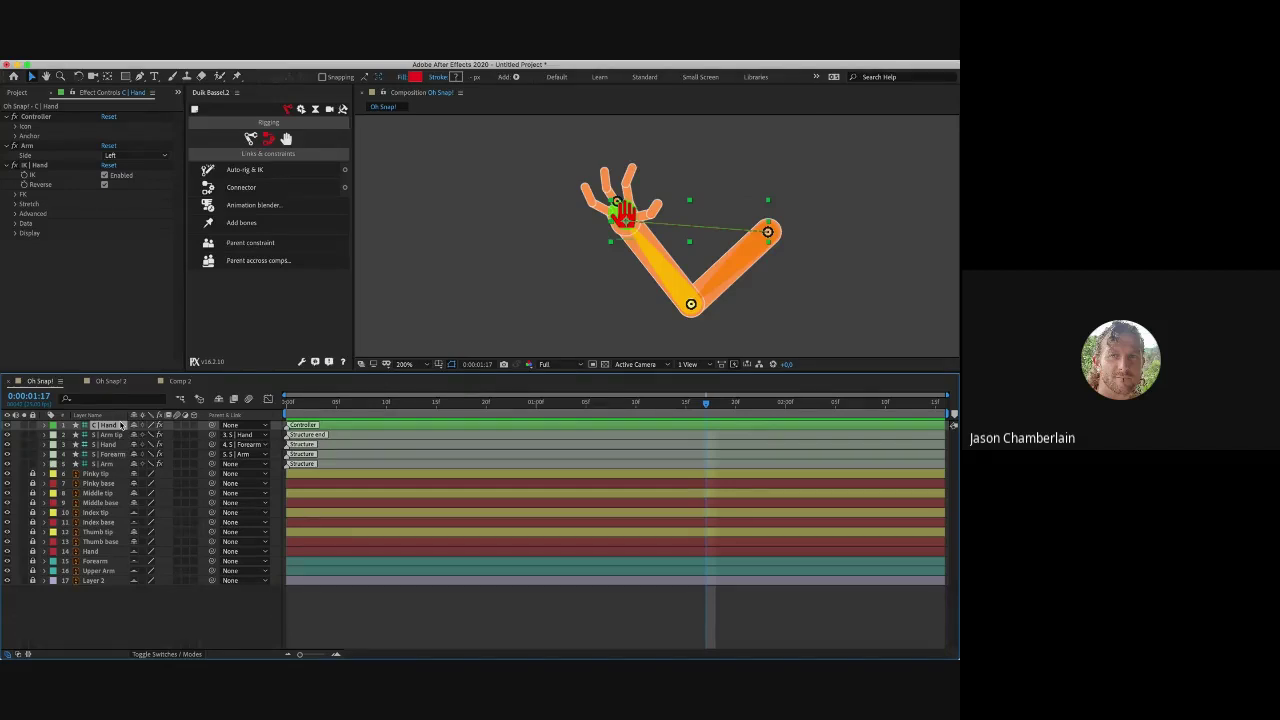
pyautogui.click(626, 226)
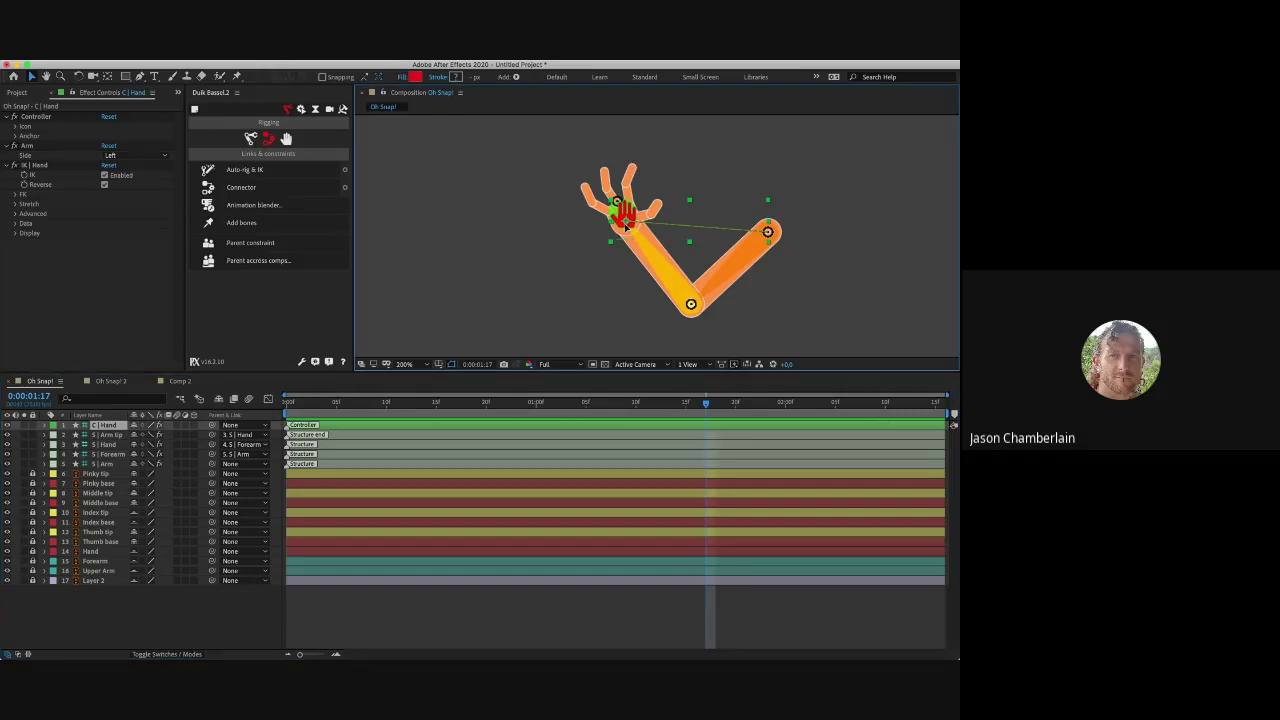
pyautogui.moveTo(625, 227); pyautogui.dragTo(709, 141)
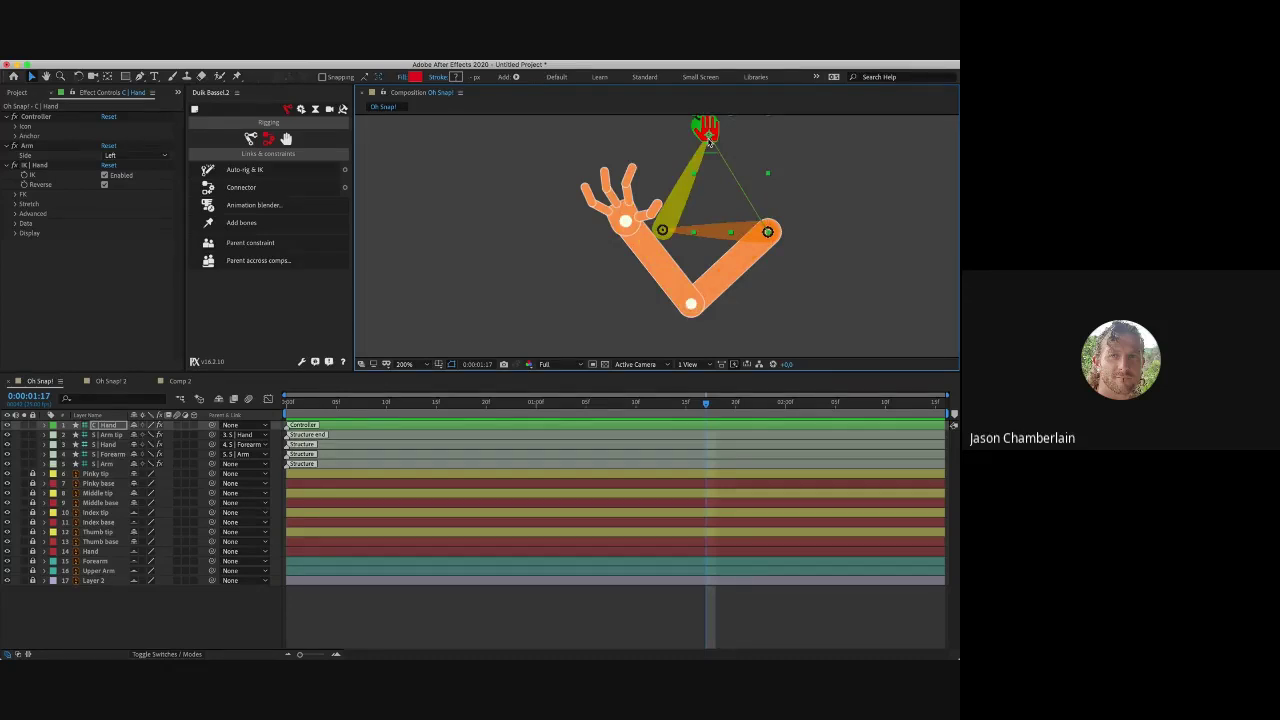
pyautogui.moveTo(709, 141)
pyautogui.mouseDown()
pyautogui.moveTo(713, 168)
pyautogui.moveTo(709, 127)
pyautogui.mouseUp()
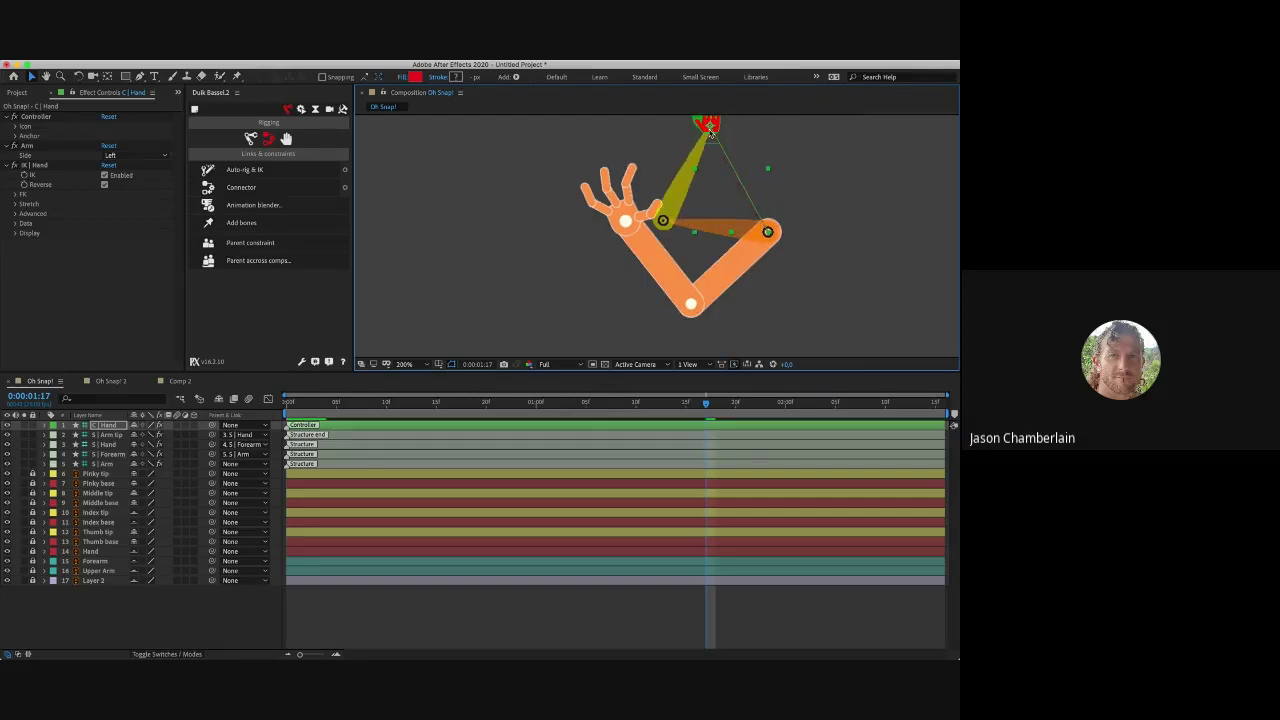
pyautogui.press('super+z')
pyautogui.press('super+z')
pyautogui.press('super+z')
pyautogui.press('super+z')
pyautogui.press('super+z')
pyautogui.press('super+z')
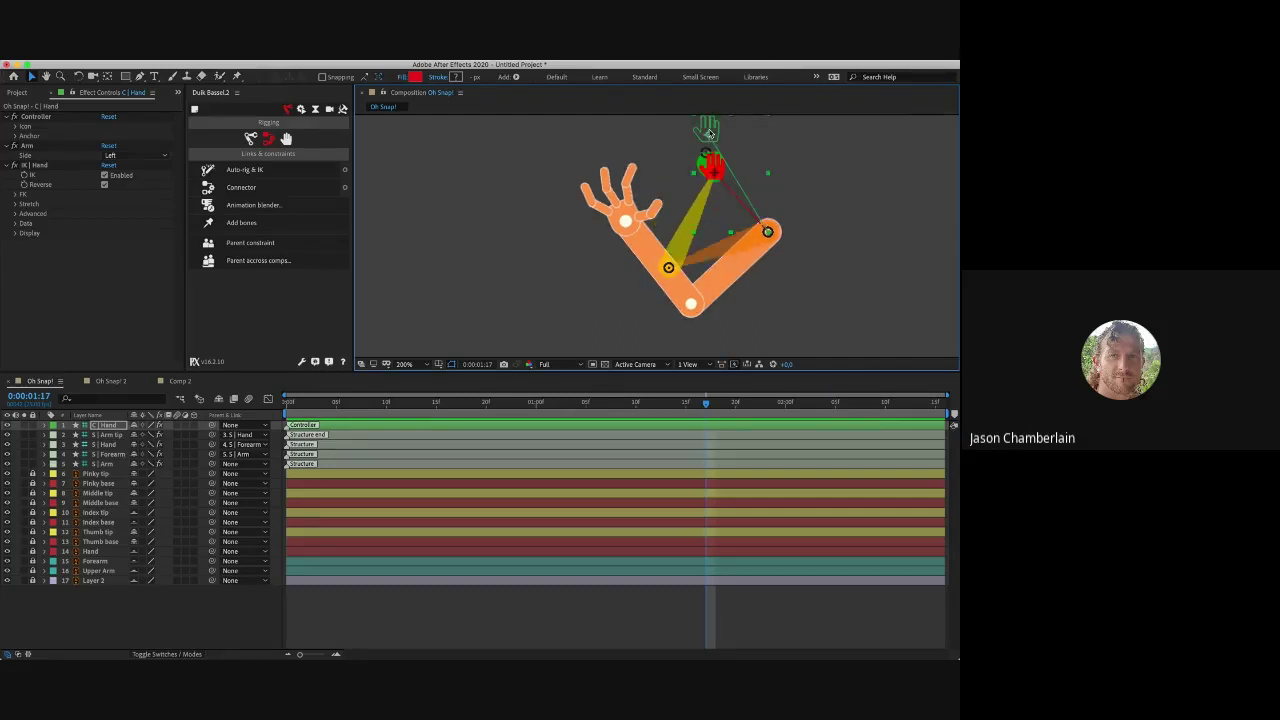
pyautogui.click(475, 269)
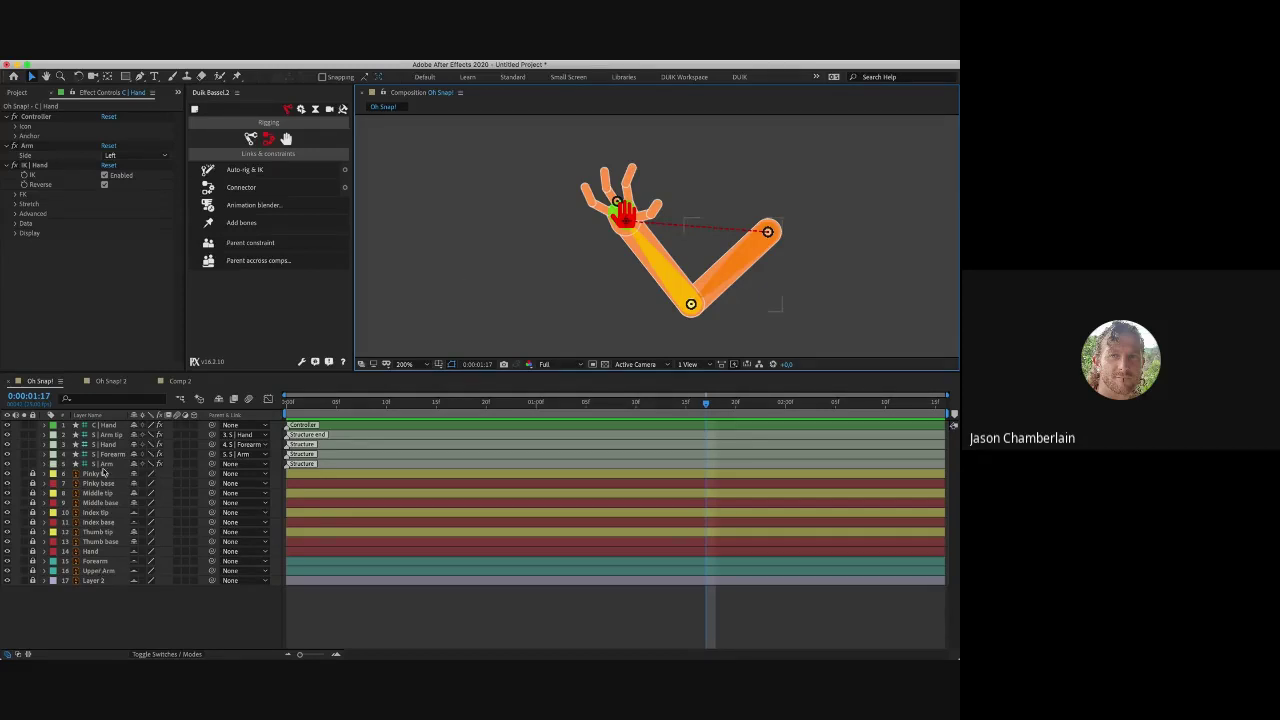
# Step: Unlock layers 6–16 and parent the Pinky, Middle, Index and Thumb tips to their bases
pyautogui.moveTo(32, 475); pyautogui.dragTo(32, 570)
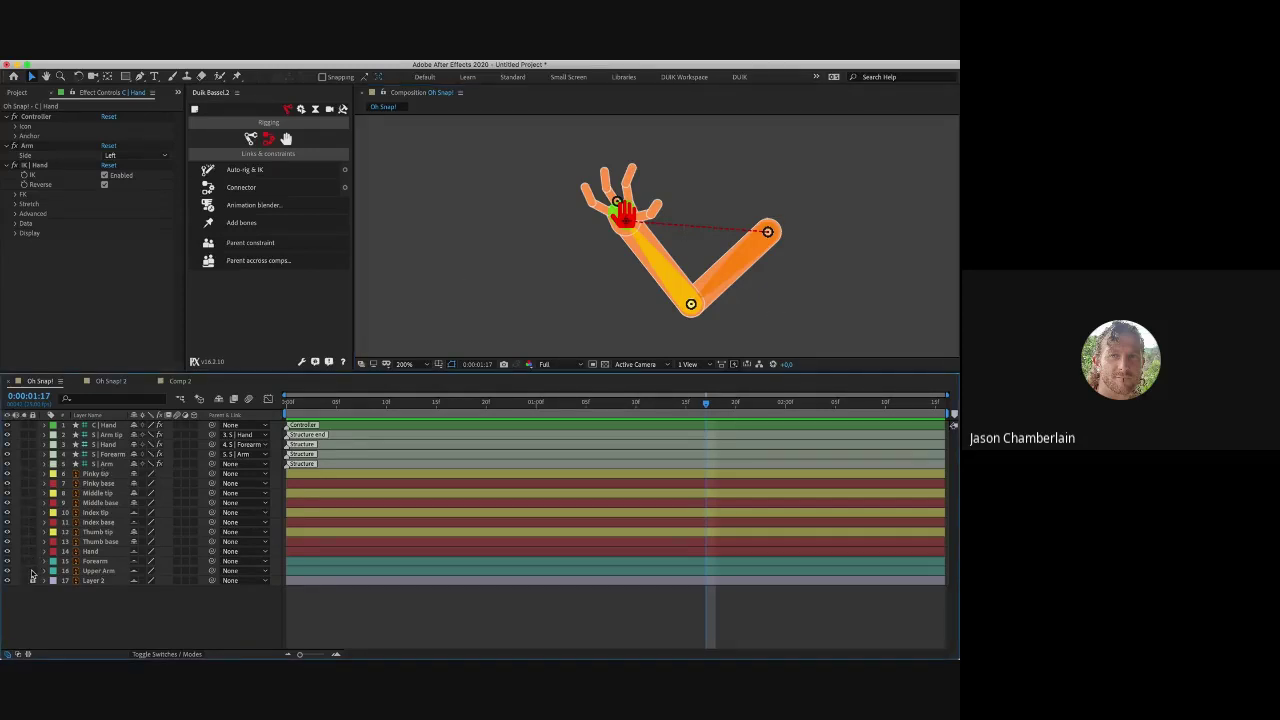
pyautogui.click(116, 474)
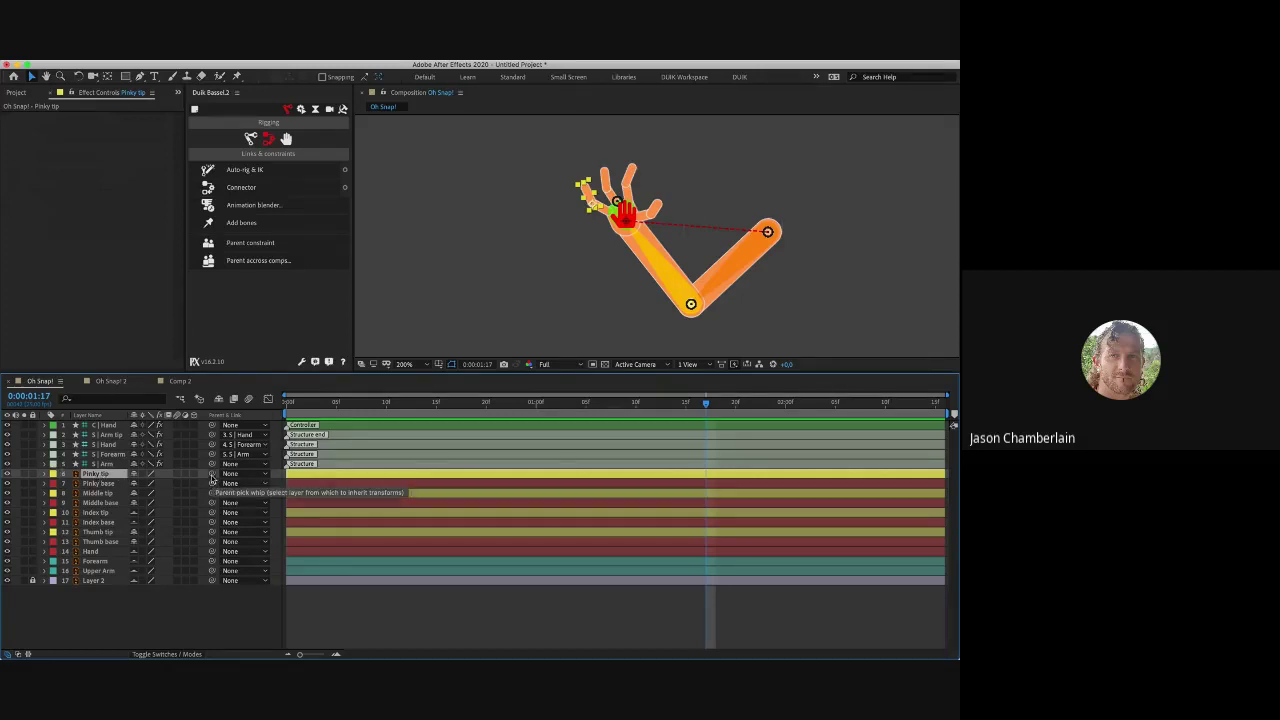
pyautogui.moveTo(212, 478); pyautogui.dragTo(104, 490)
pyautogui.click(98, 493)
pyautogui.moveTo(211, 493); pyautogui.dragTo(105, 506)
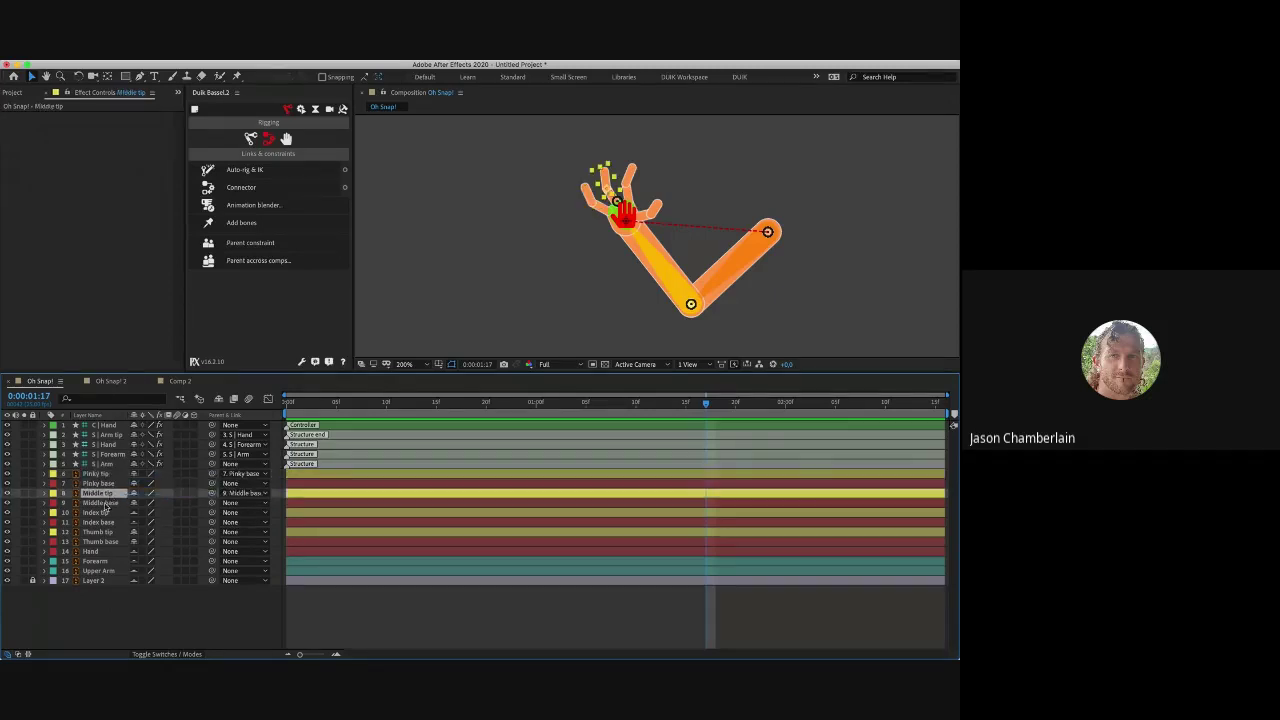
pyautogui.click(98, 512)
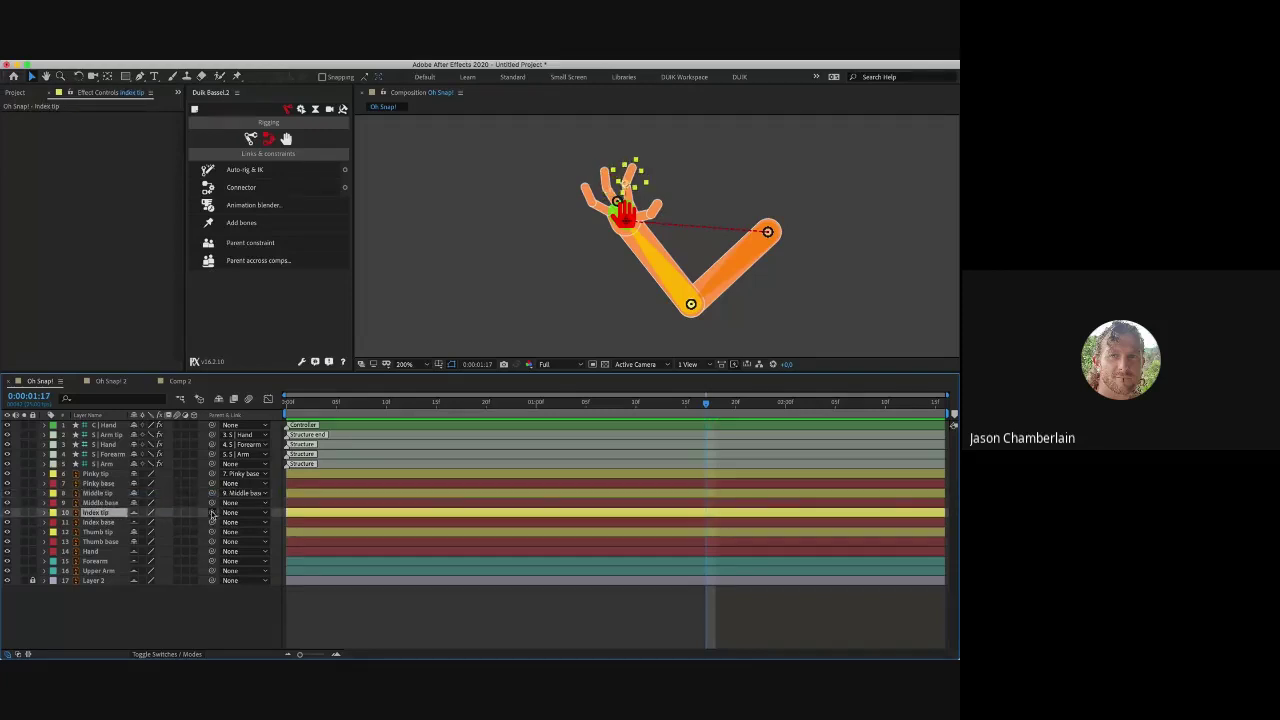
pyautogui.moveTo(212, 513); pyautogui.dragTo(105, 522)
pyautogui.click(98, 532)
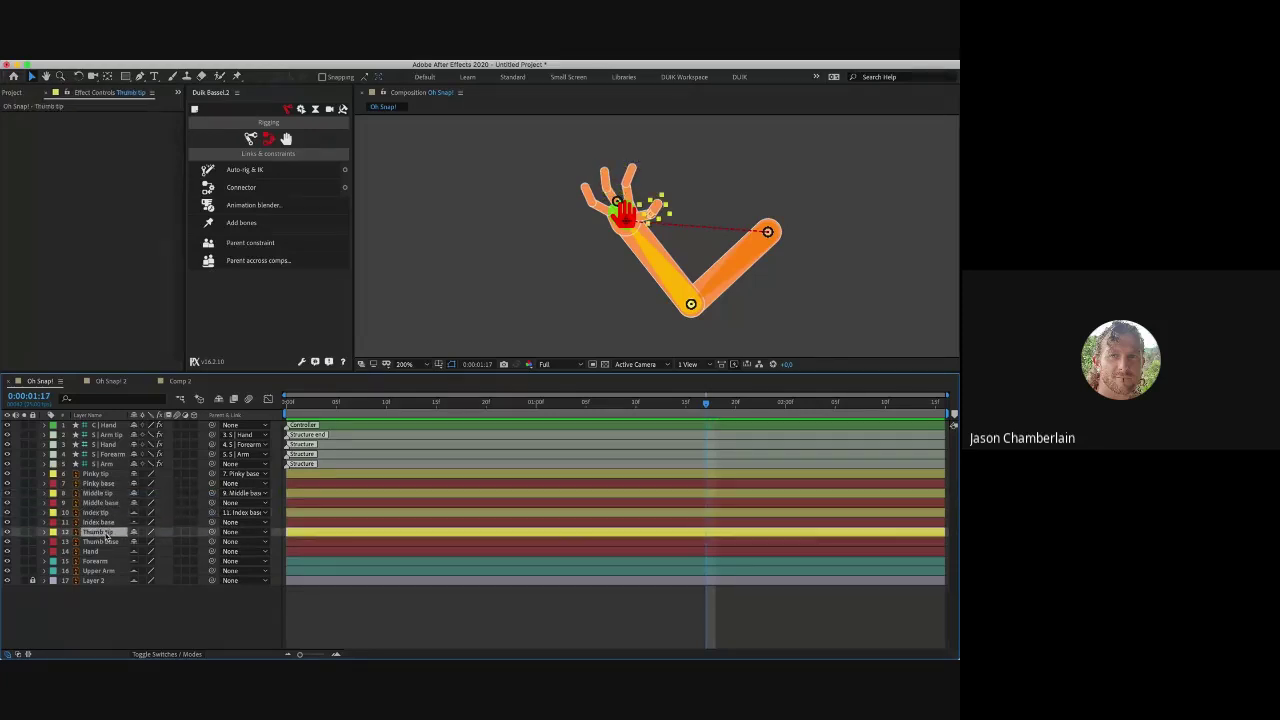
pyautogui.moveTo(212, 532); pyautogui.dragTo(105, 545)
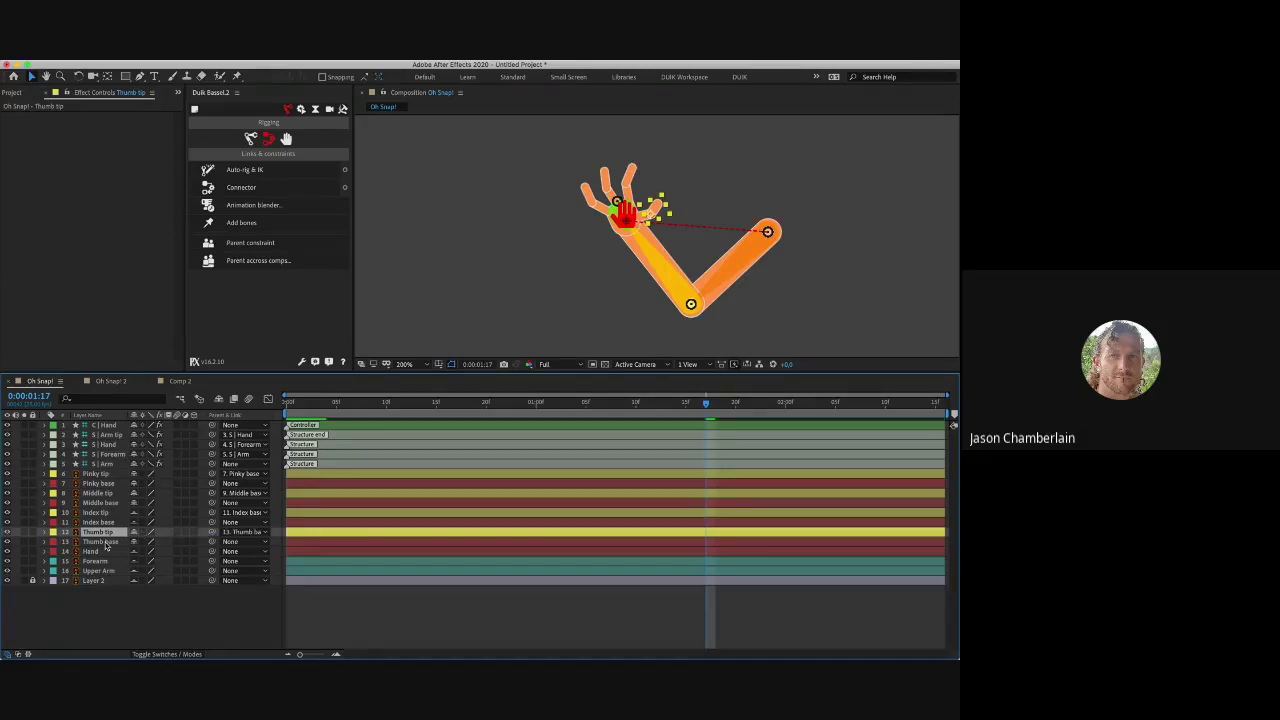
# Step: Parent the Pinky, Middle, Index and Thumb base layers together to the Hand layer
pyautogui.click(100, 484)
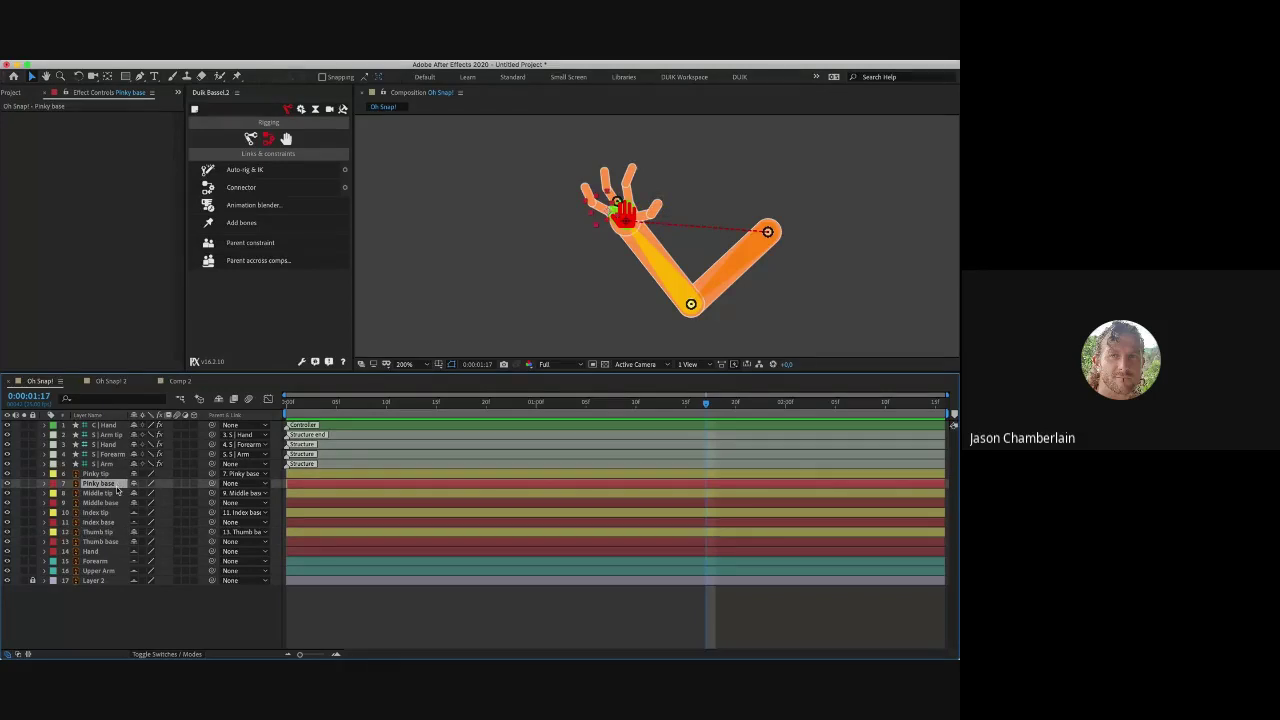
pyautogui.keyDown('super'); pyautogui.click(117, 502); pyautogui.keyUp('super')
pyautogui.keyDown('super'); pyautogui.click(115, 522); pyautogui.keyUp('super')
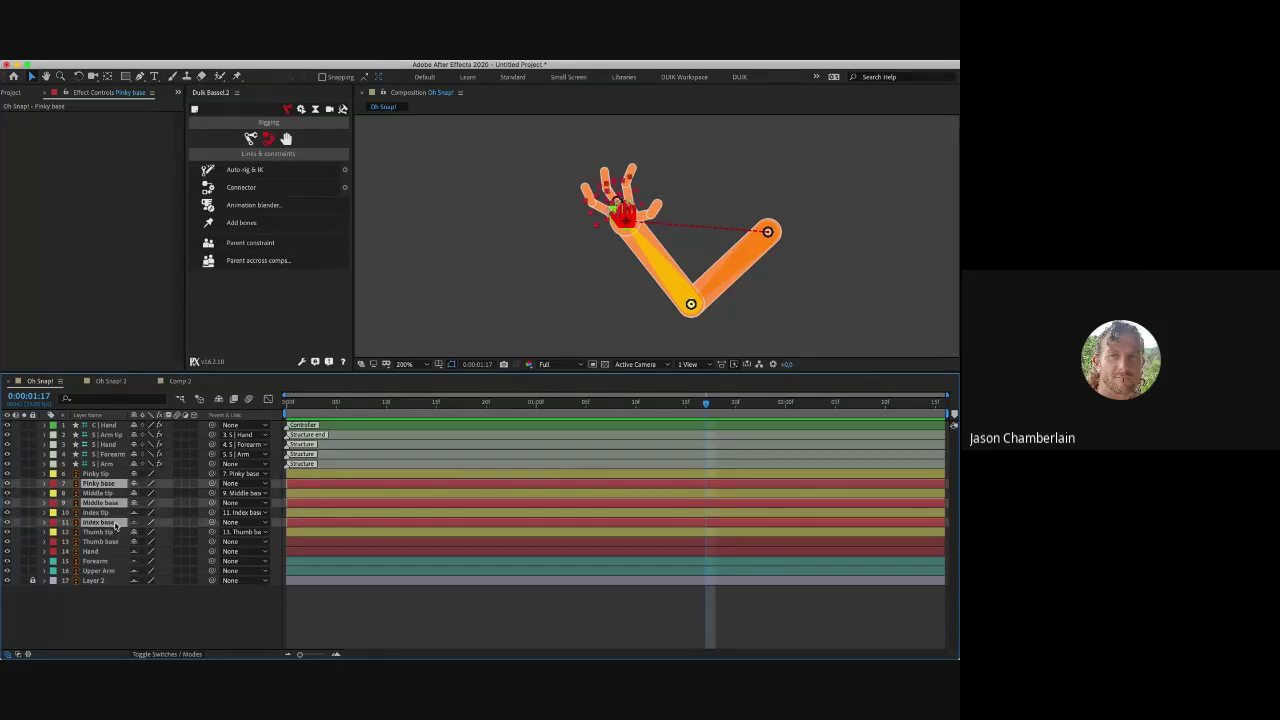
pyautogui.keyDown('super'); pyautogui.click(117, 541); pyautogui.keyUp('super')
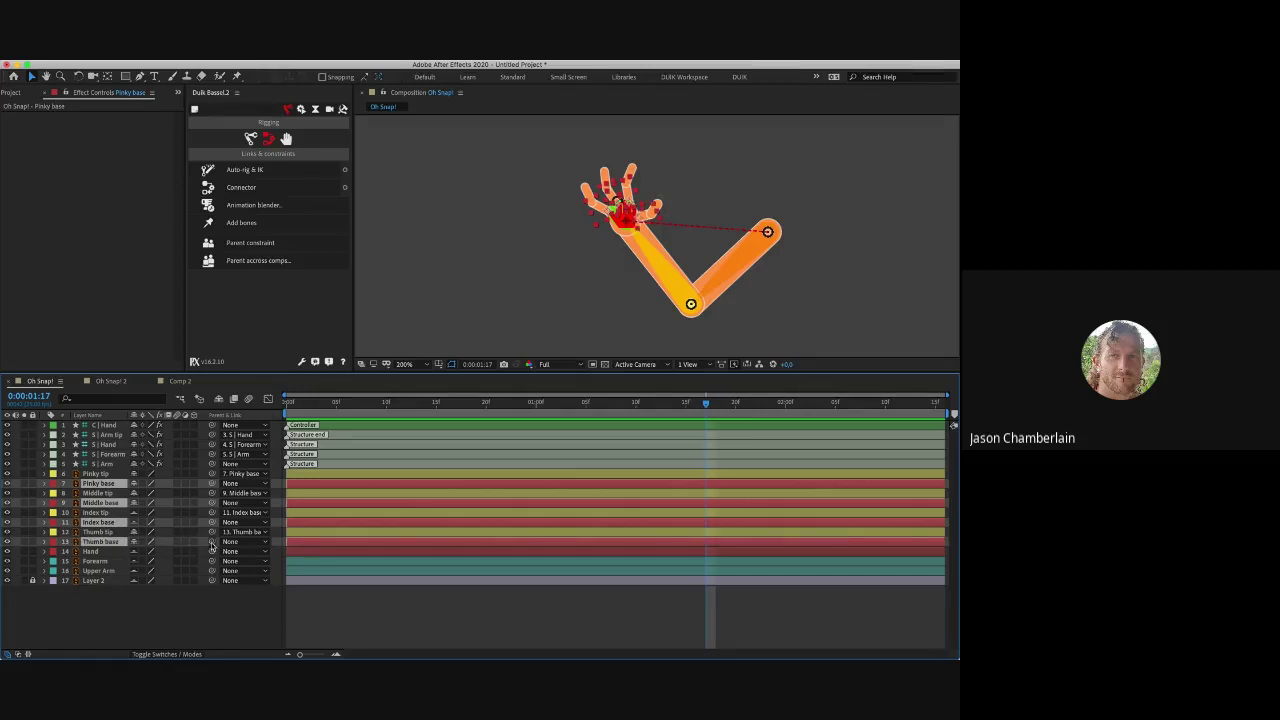
pyautogui.moveTo(211, 541); pyautogui.dragTo(103, 551)
pyautogui.moveTo(103, 551); pyautogui.dragTo(103, 551)
pyautogui.click(113, 426)
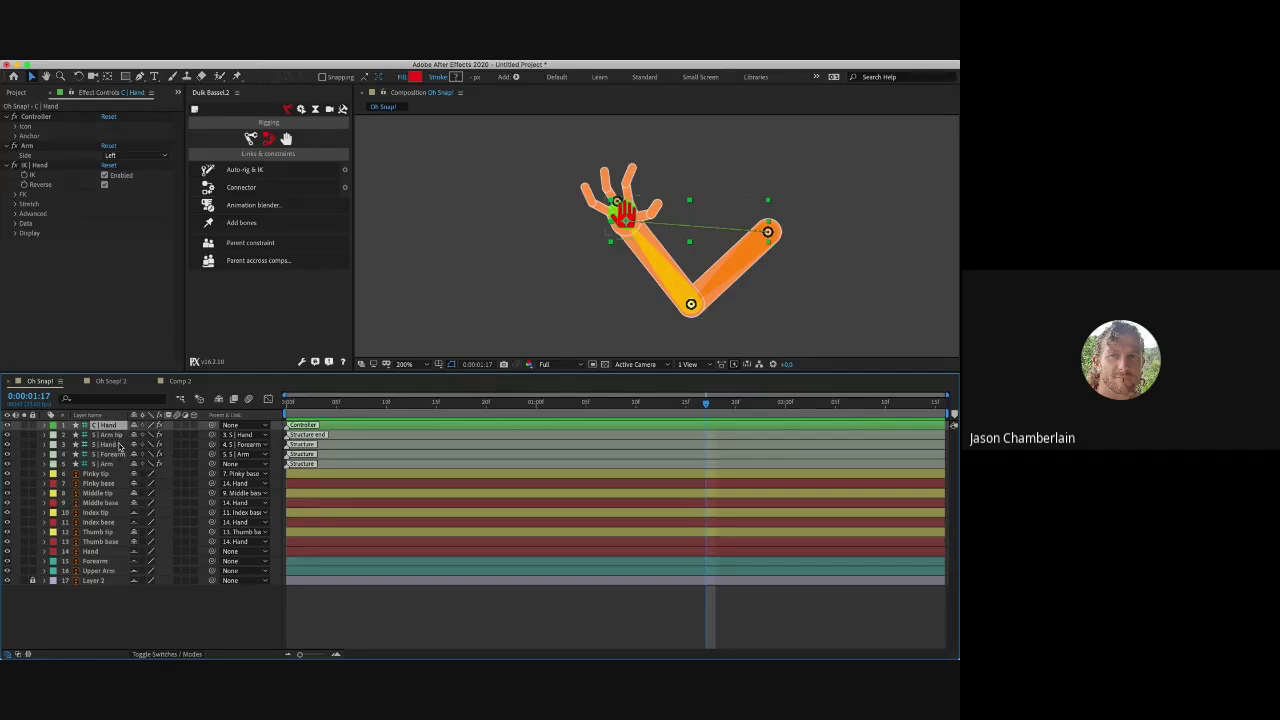
# Step: Parent Hand, Forearm and Upper Arm to S | Hand, S | Forearm and S | Arm
pyautogui.click(120, 445)
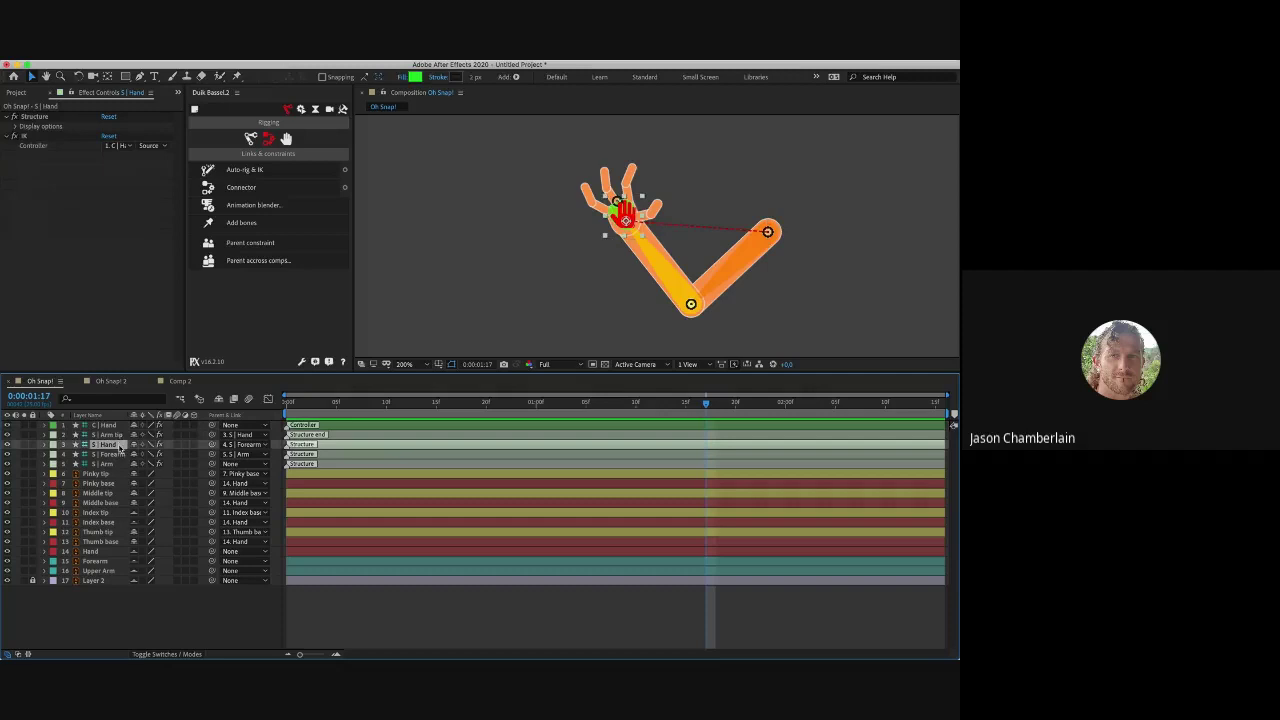
pyautogui.click(112, 550)
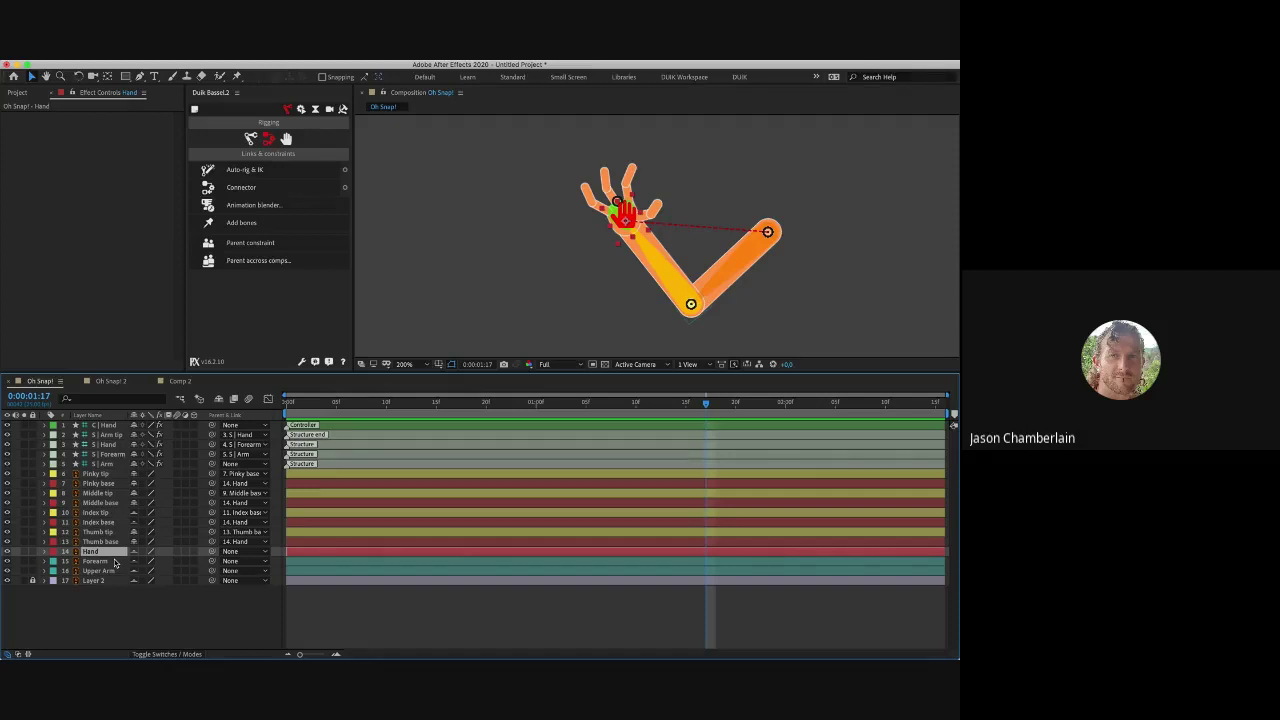
pyautogui.moveTo(212, 553); pyautogui.dragTo(105, 444)
pyautogui.click(201, 561)
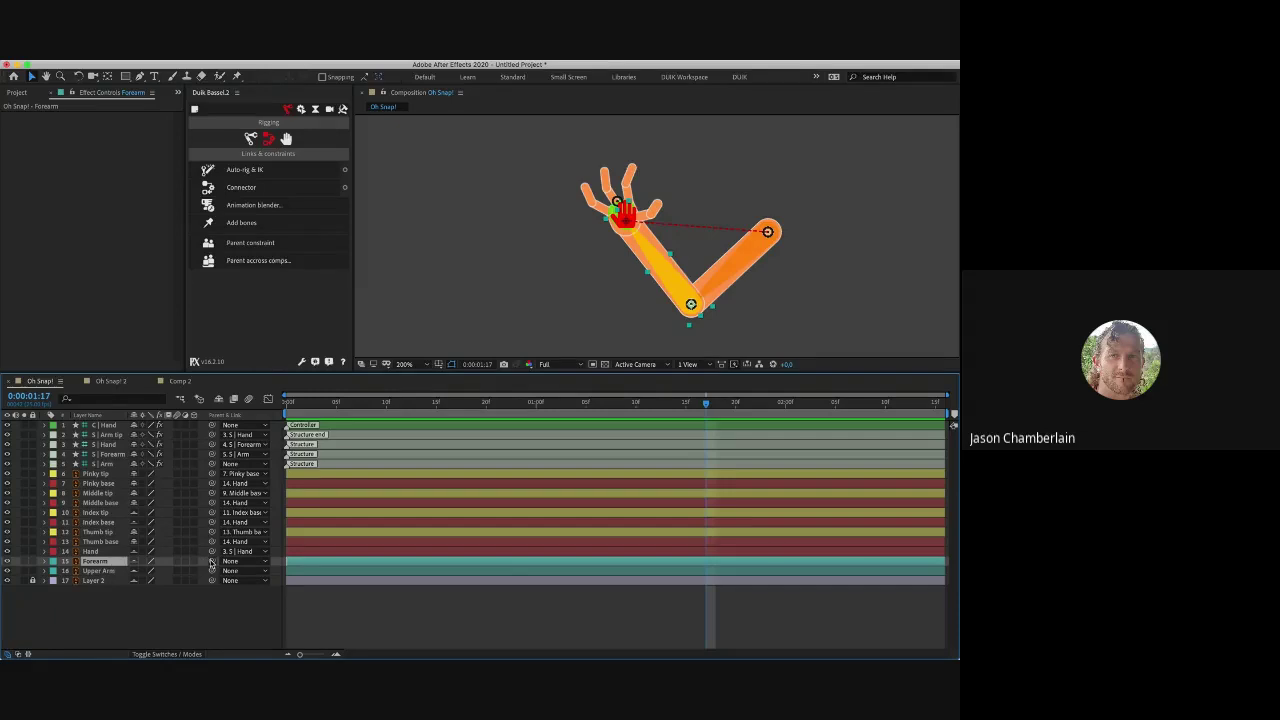
pyautogui.moveTo(211, 561); pyautogui.dragTo(118, 456)
pyautogui.click(108, 571)
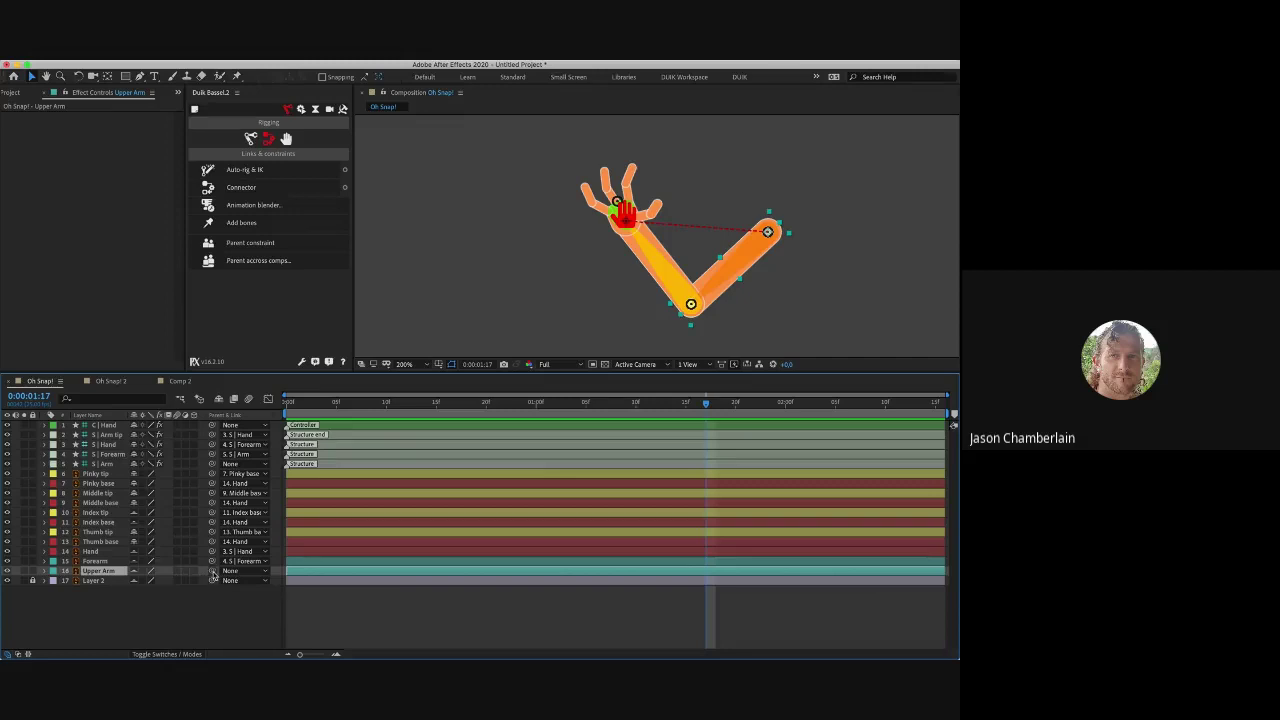
pyautogui.moveTo(211, 573); pyautogui.dragTo(114, 466)
# Step: Review the finger, hand and arm layers' links, then select the C | Hand controller
pyautogui.click(115, 475)
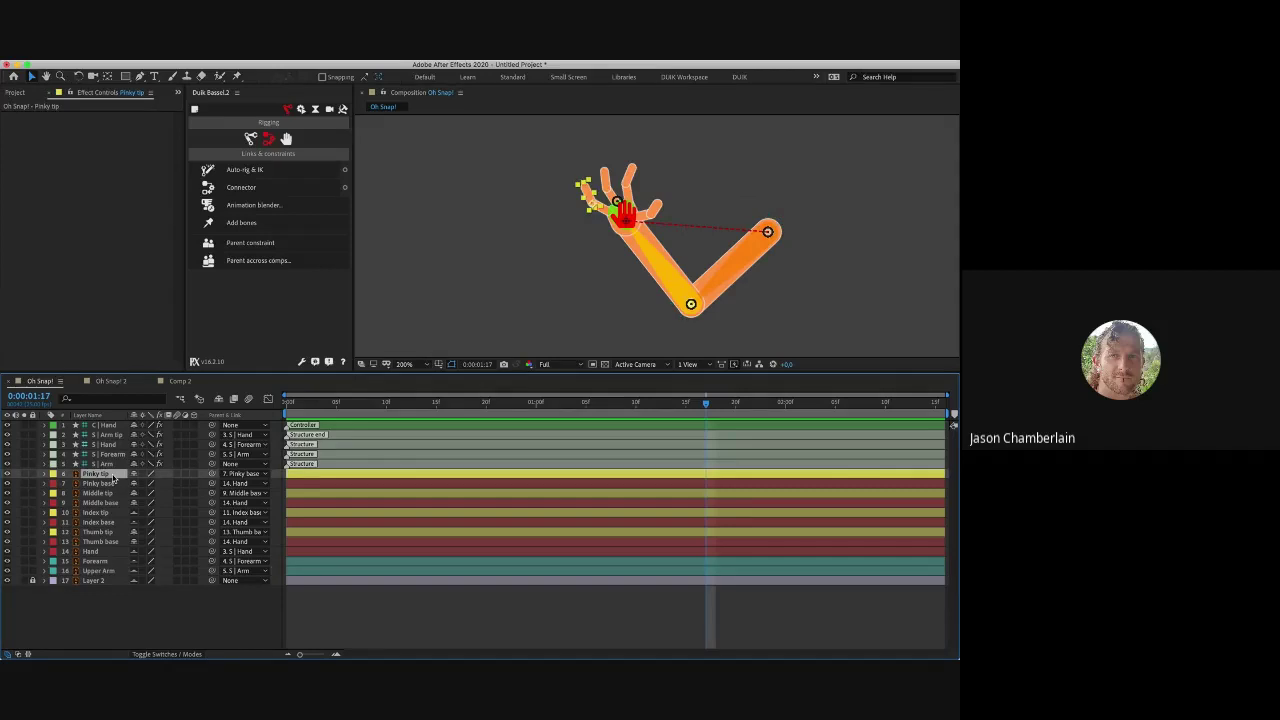
pyautogui.click(109, 542)
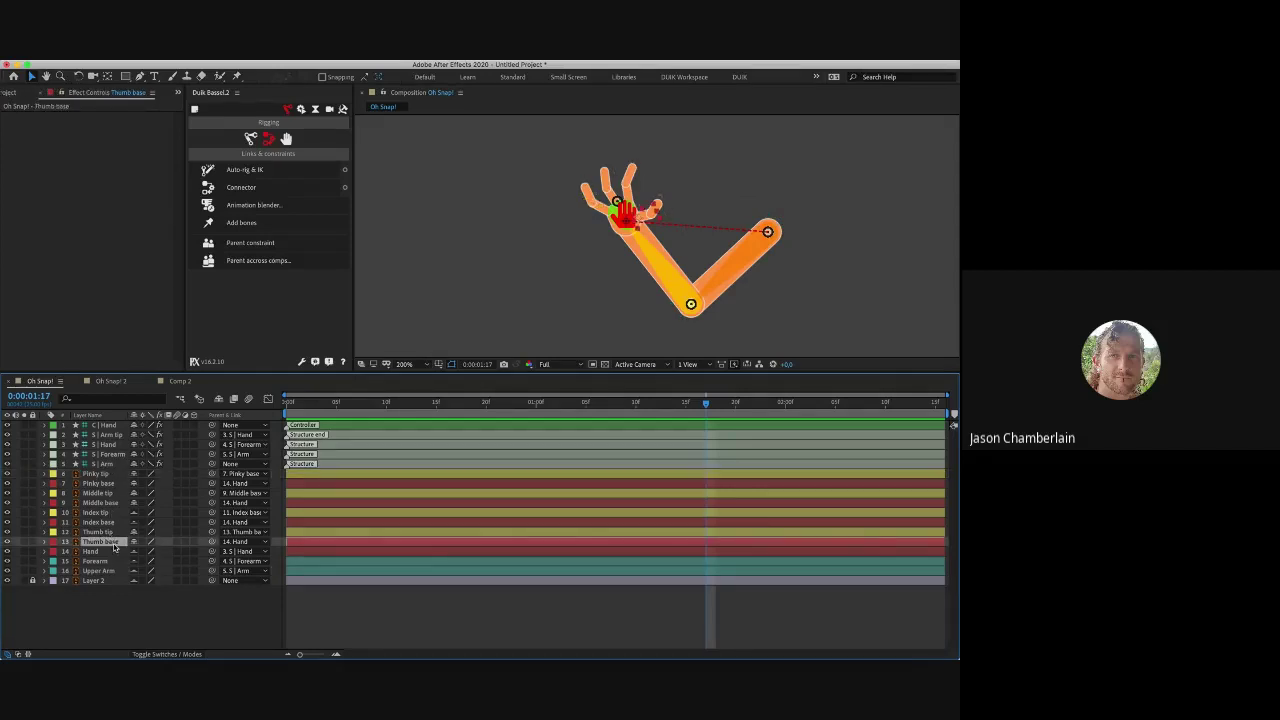
pyautogui.click(109, 551)
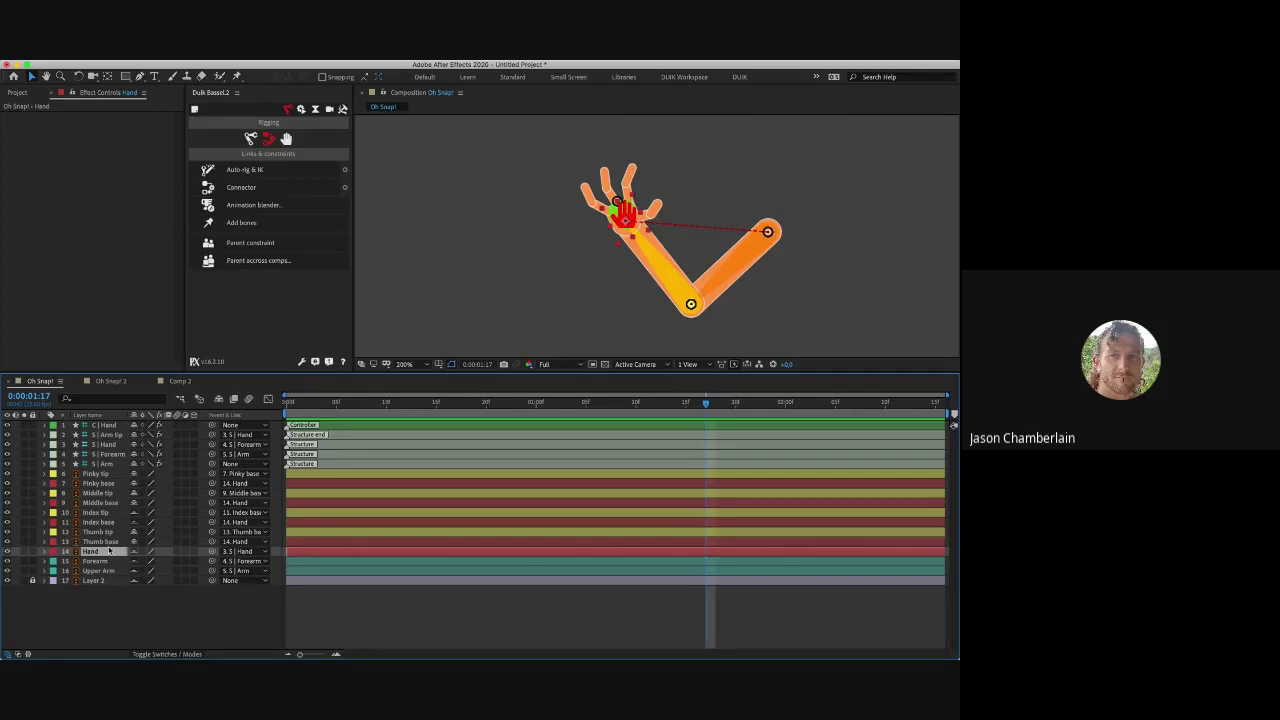
pyautogui.click(117, 445)
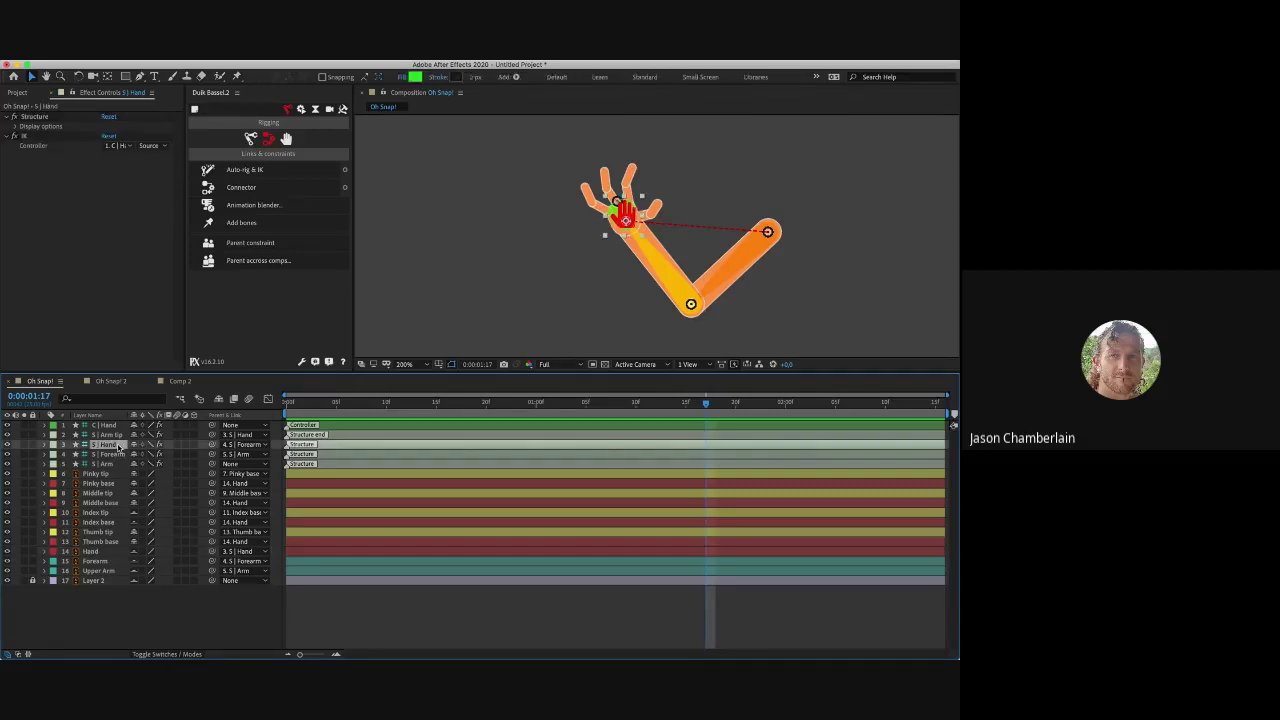
pyautogui.click(117, 562)
pyautogui.click(106, 455)
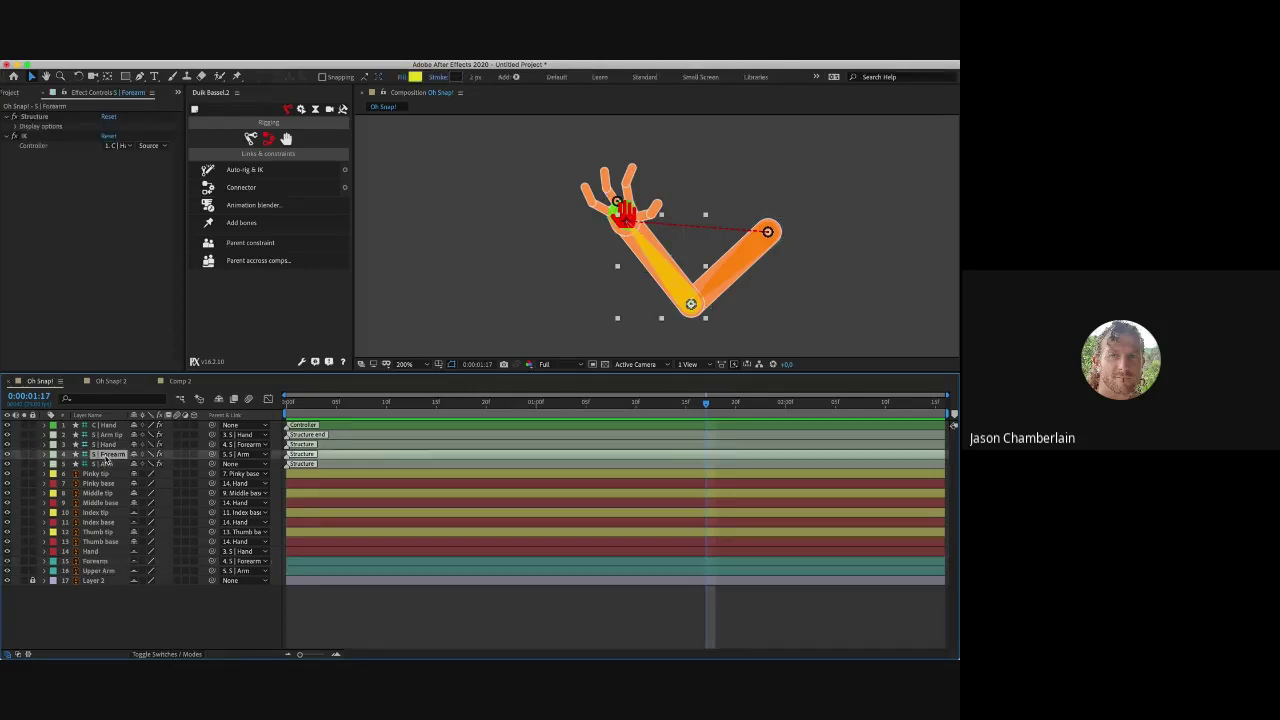
pyautogui.click(101, 571)
pyautogui.click(112, 464)
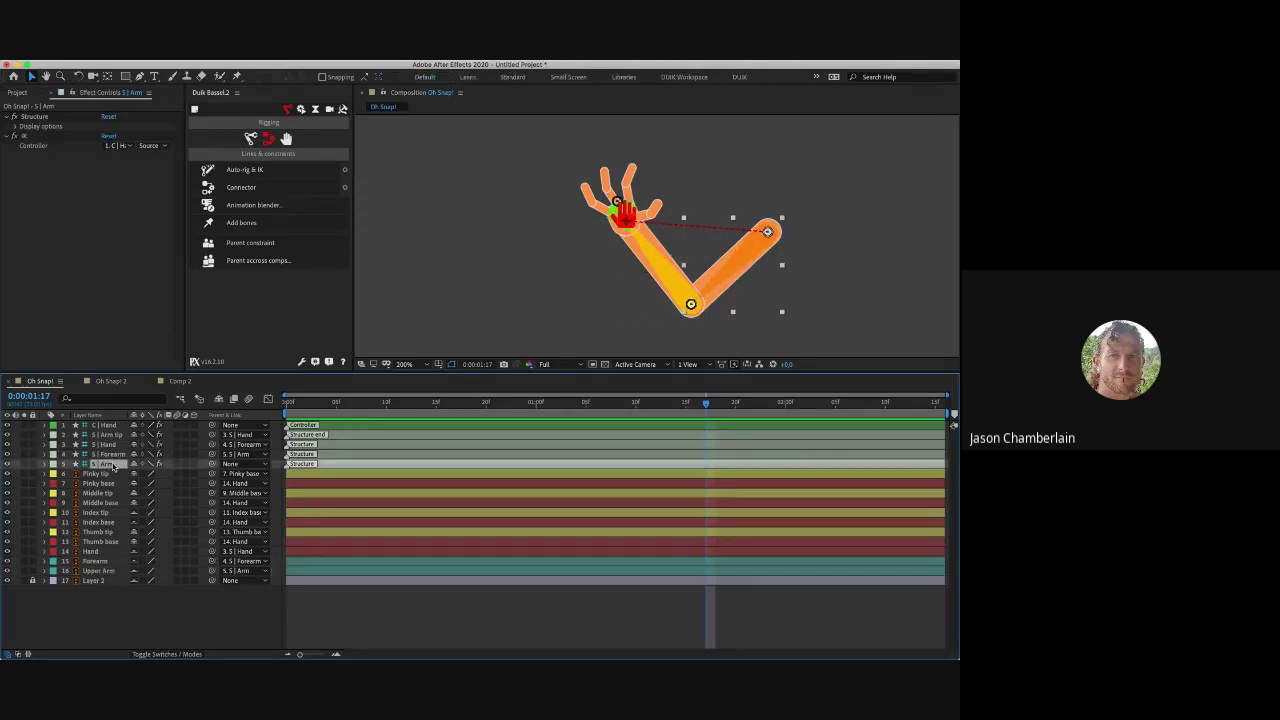
pyautogui.click(517, 223)
pyautogui.click(628, 214)
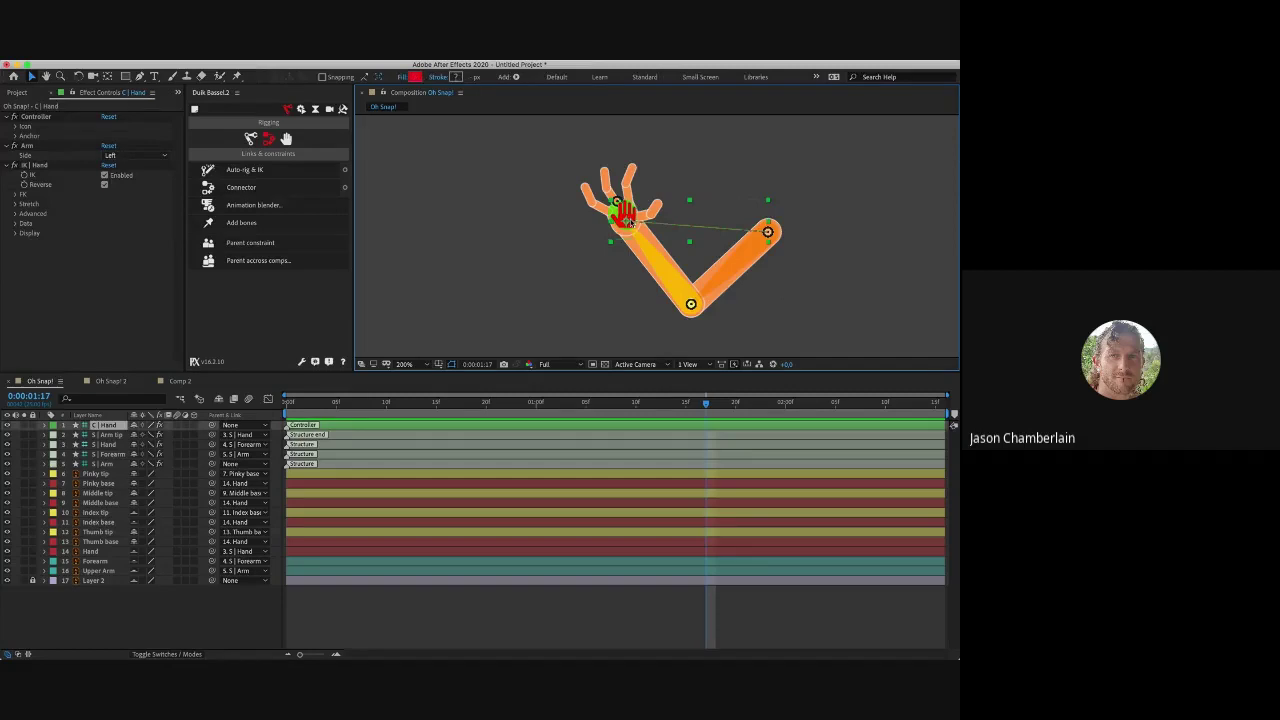
# Step: Raise the hand controller so the arm bends at the elbow, then select its Controller effect
pyautogui.moveTo(628, 222); pyautogui.dragTo(626, 155)
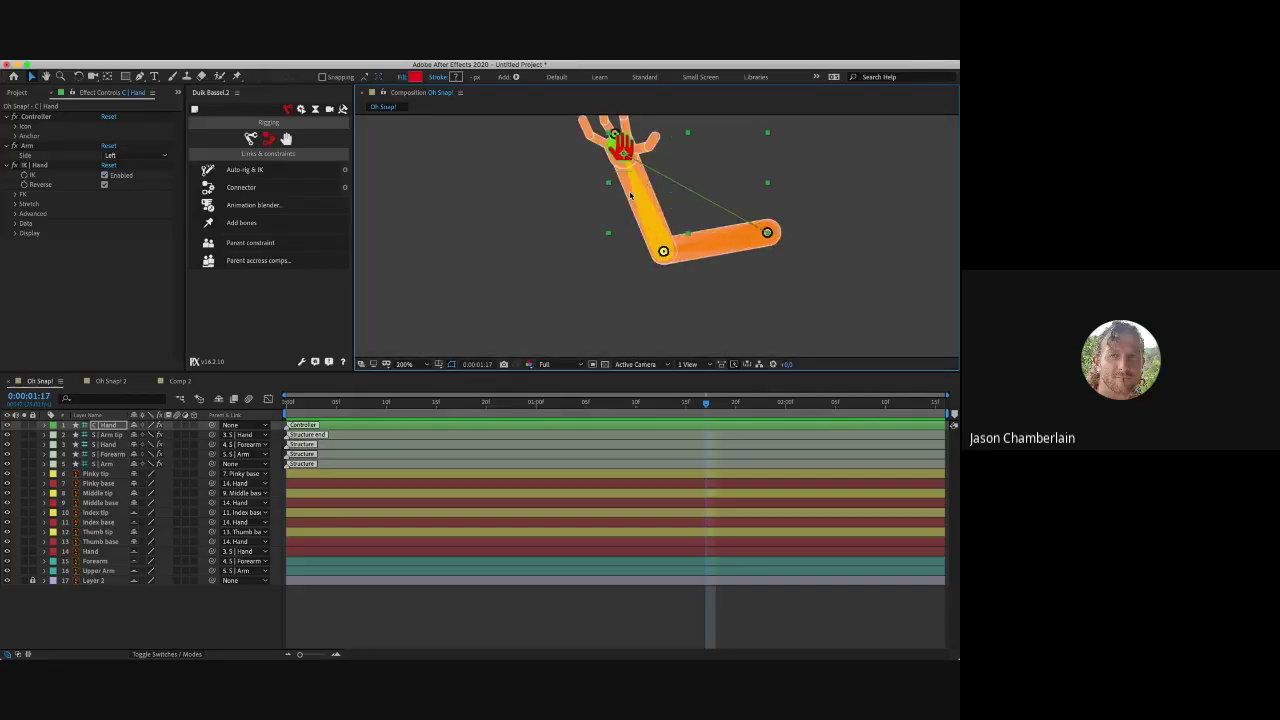
pyautogui.moveTo(630, 195); pyautogui.dragTo(554, 196)
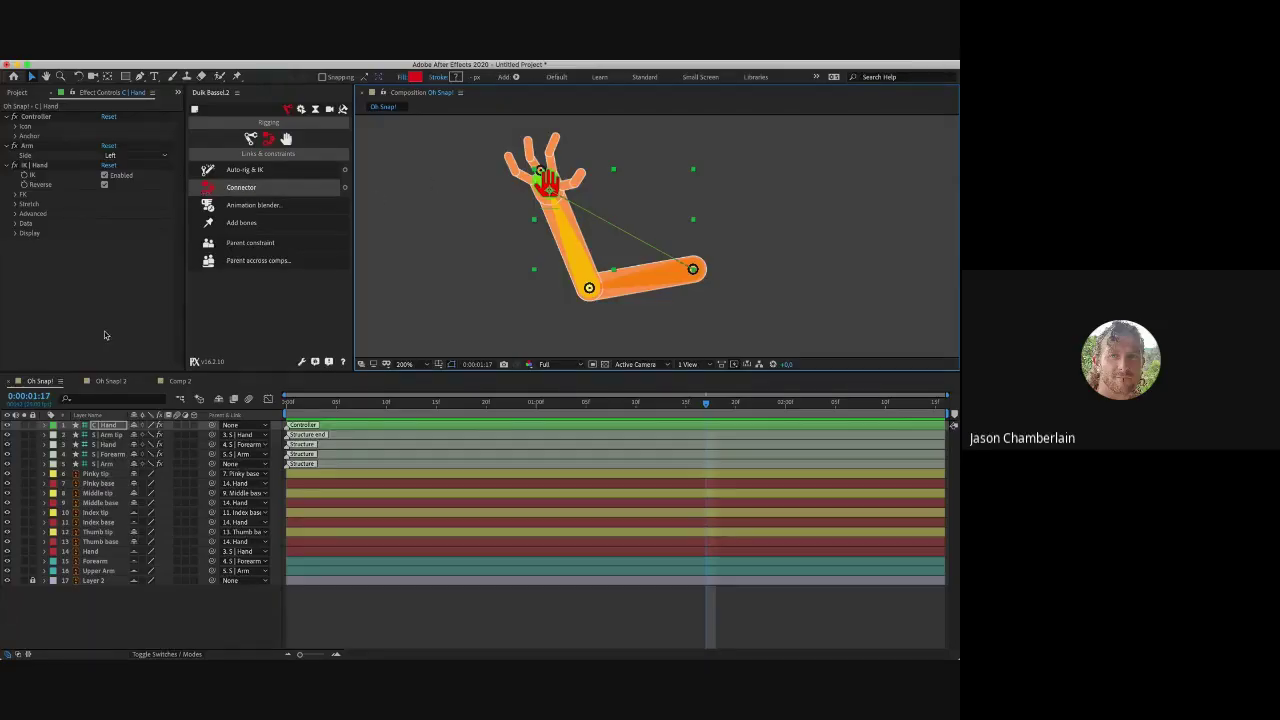
pyautogui.click(69, 118)
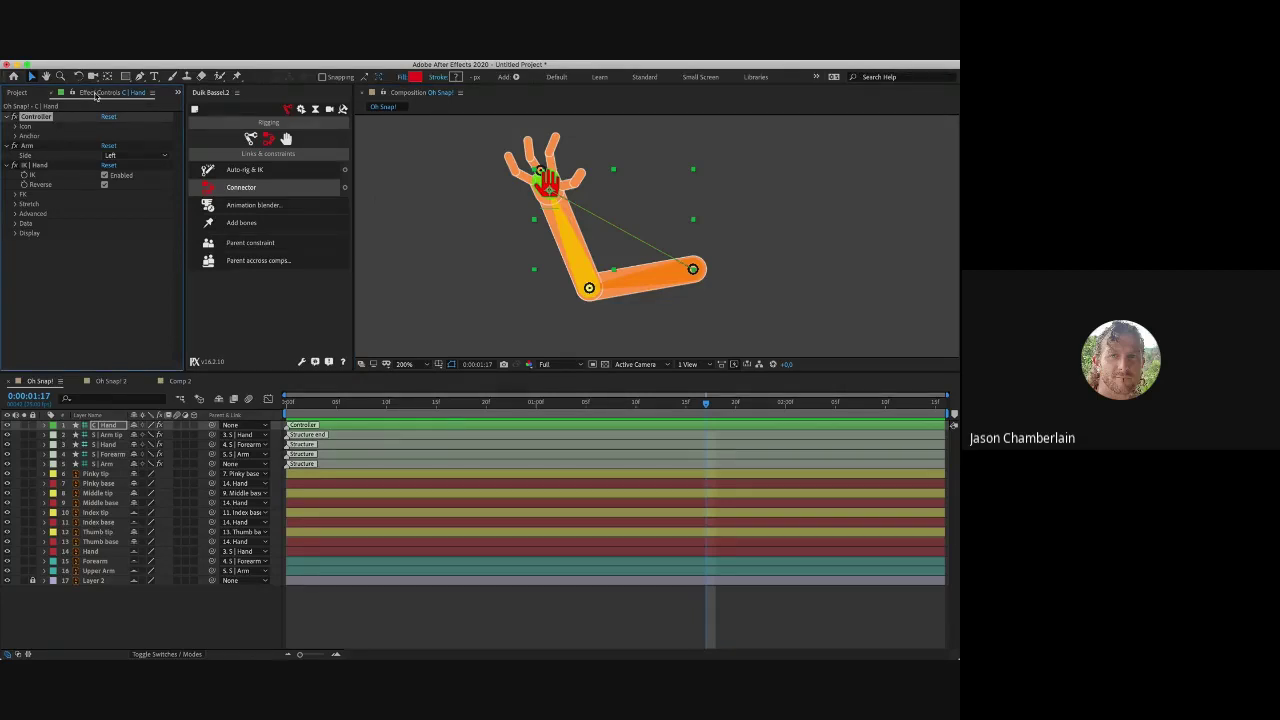
pyautogui.click(35, 117)
pyautogui.press('Return')
# Step: Reveal the controller's Icon settings and try blue, then white, as the icon colour
pyautogui.click(16, 127)
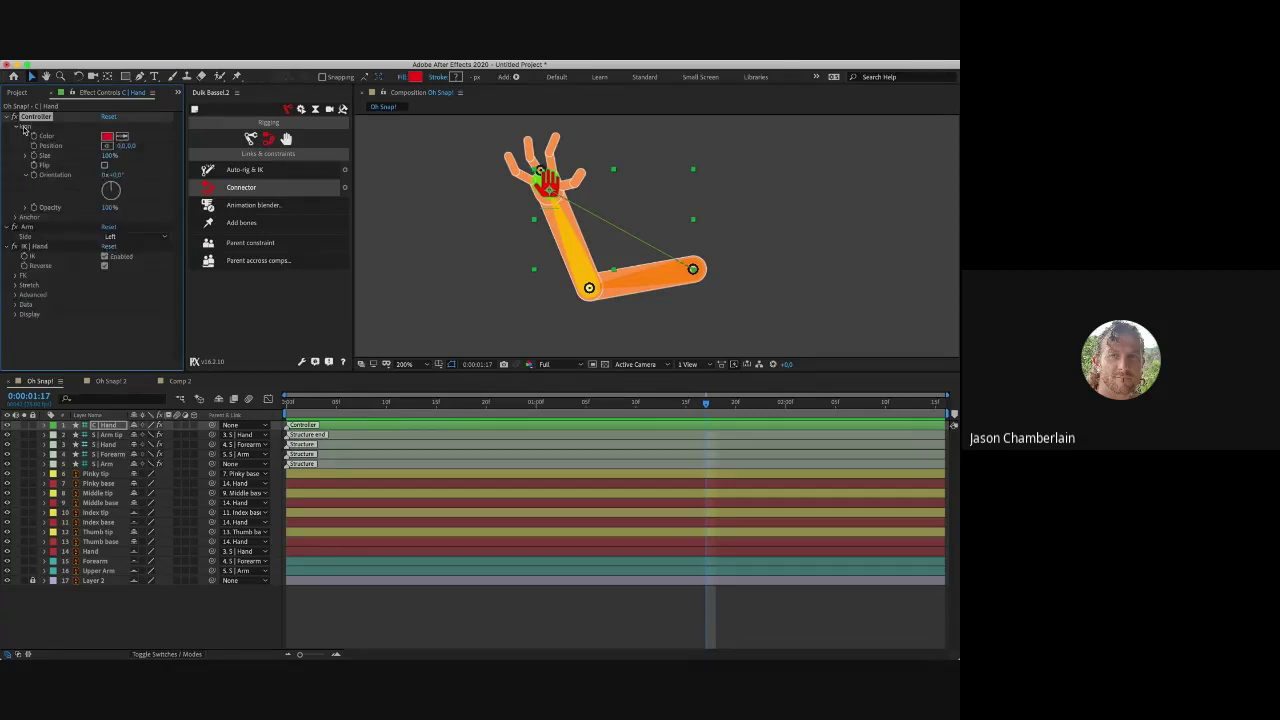
pyautogui.scroll(1, 538, 222)
pyautogui.moveTo(510, 160); pyautogui.dragTo(640, 273)
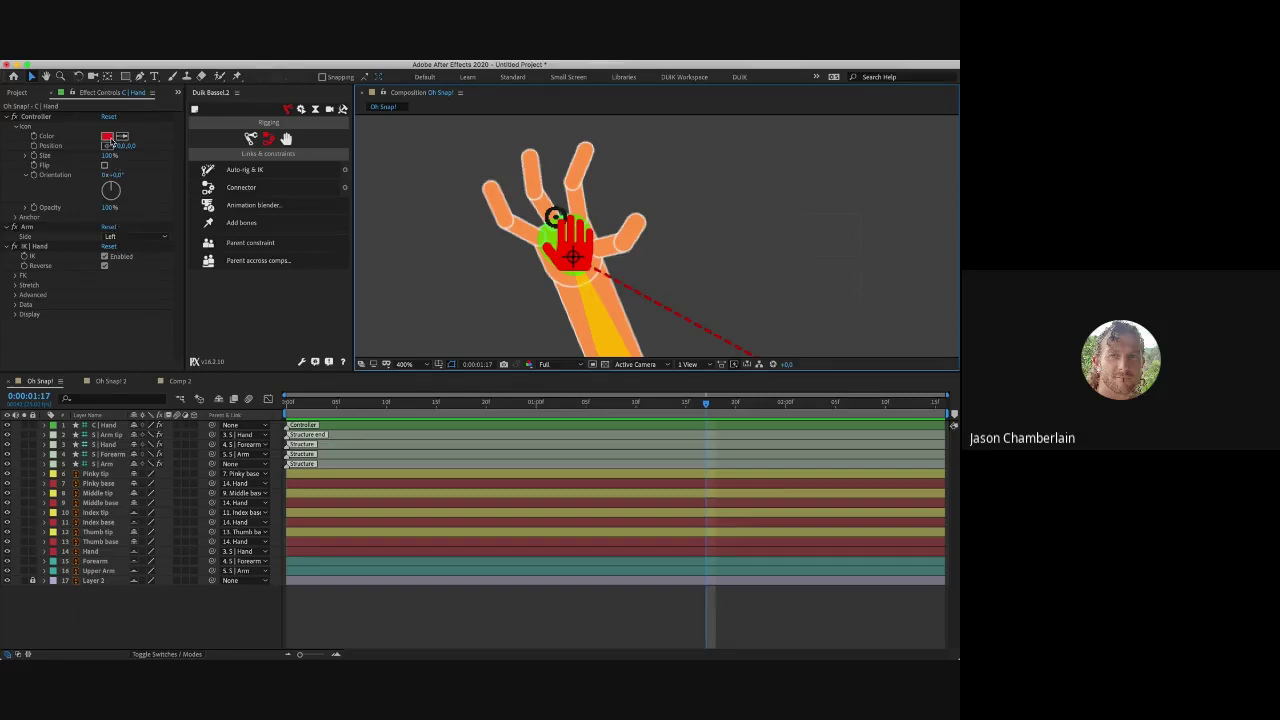
pyautogui.click(111, 140)
pyautogui.moveTo(200, 258)
pyautogui.mouseDown()
pyautogui.moveTo(202, 240)
pyautogui.moveTo(202, 272)
pyautogui.mouseUp()
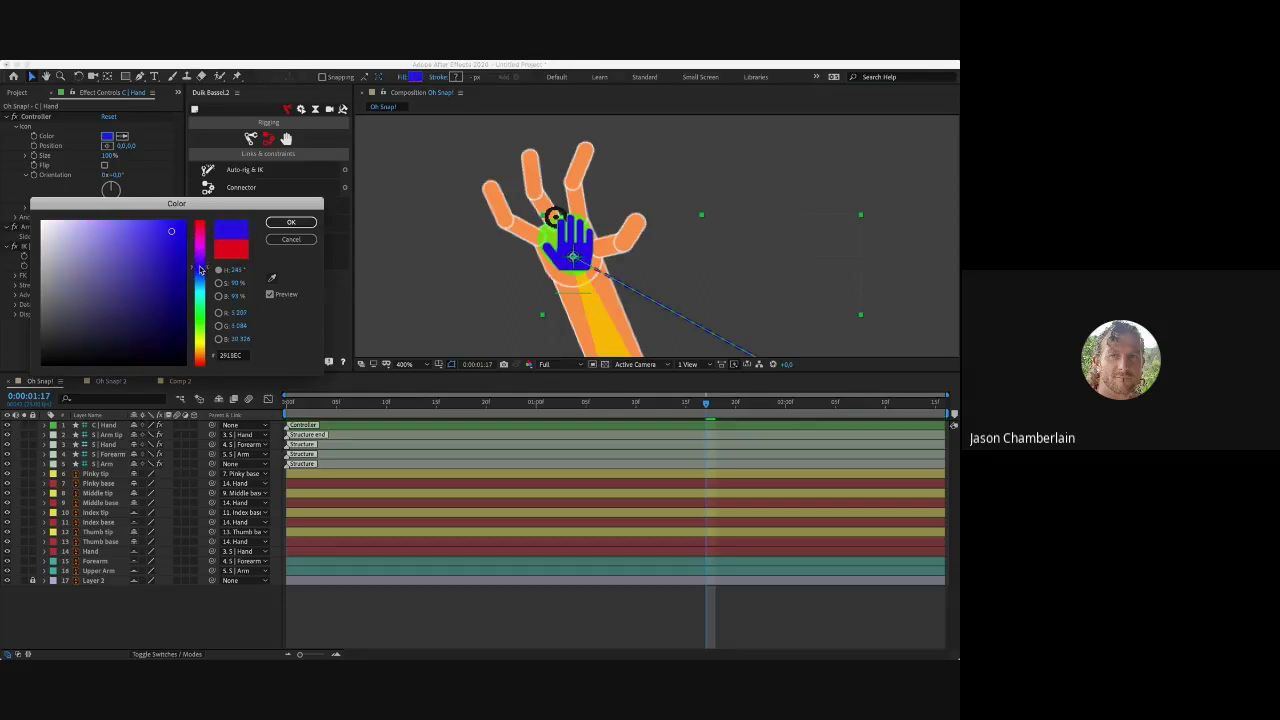
pyautogui.moveTo(50, 218); pyautogui.dragTo(22, 187)
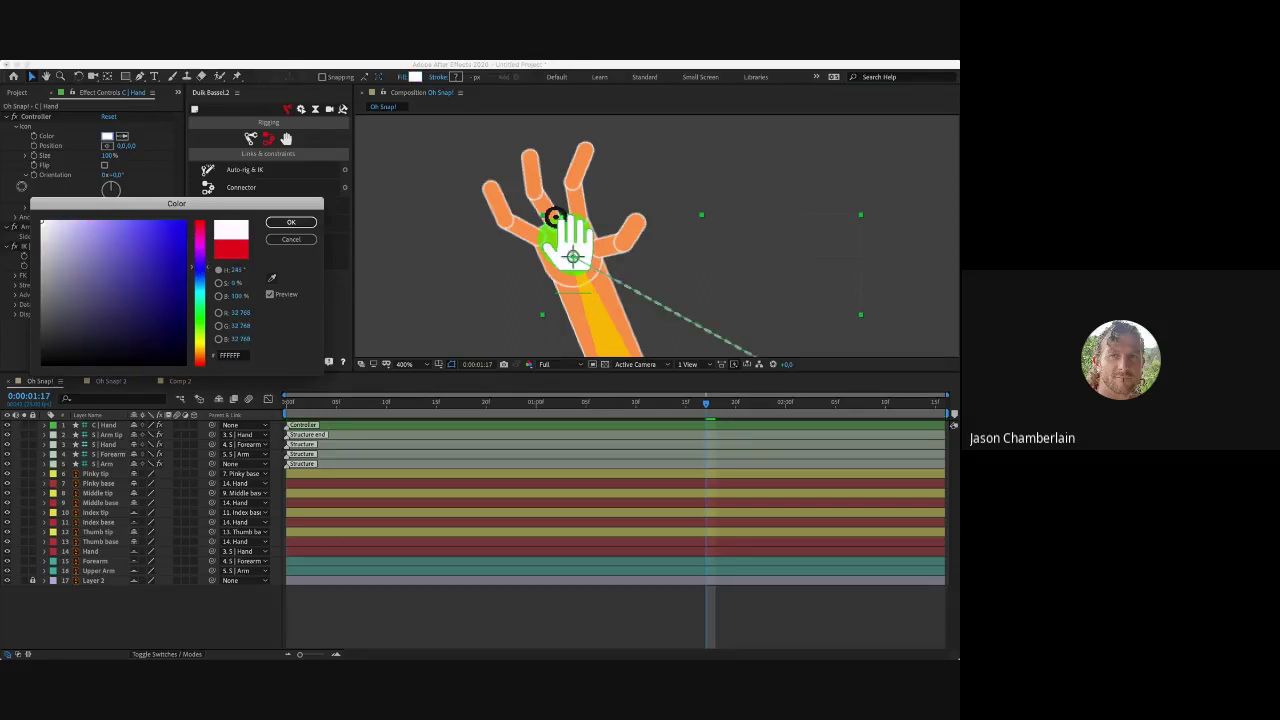
pyautogui.click(305, 224)
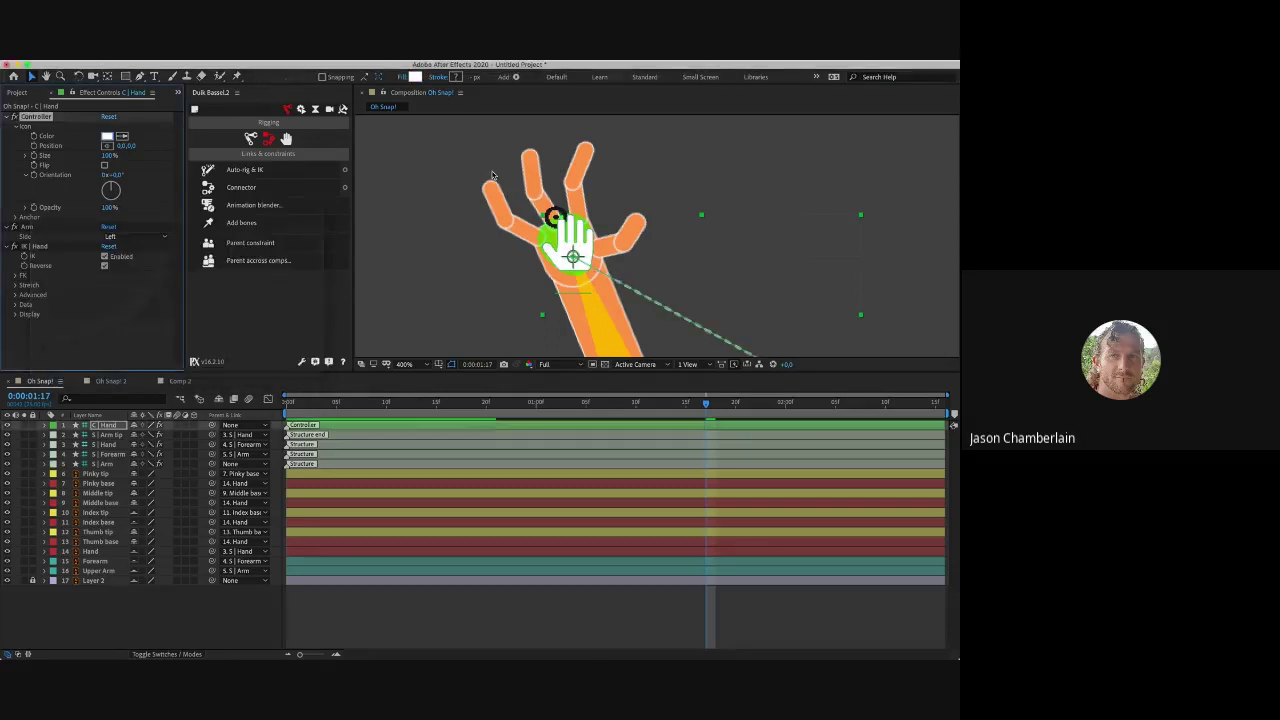
# Step: Set the controller icon back to red and offset its Icon Position left of the hand
pyautogui.click(572, 248)
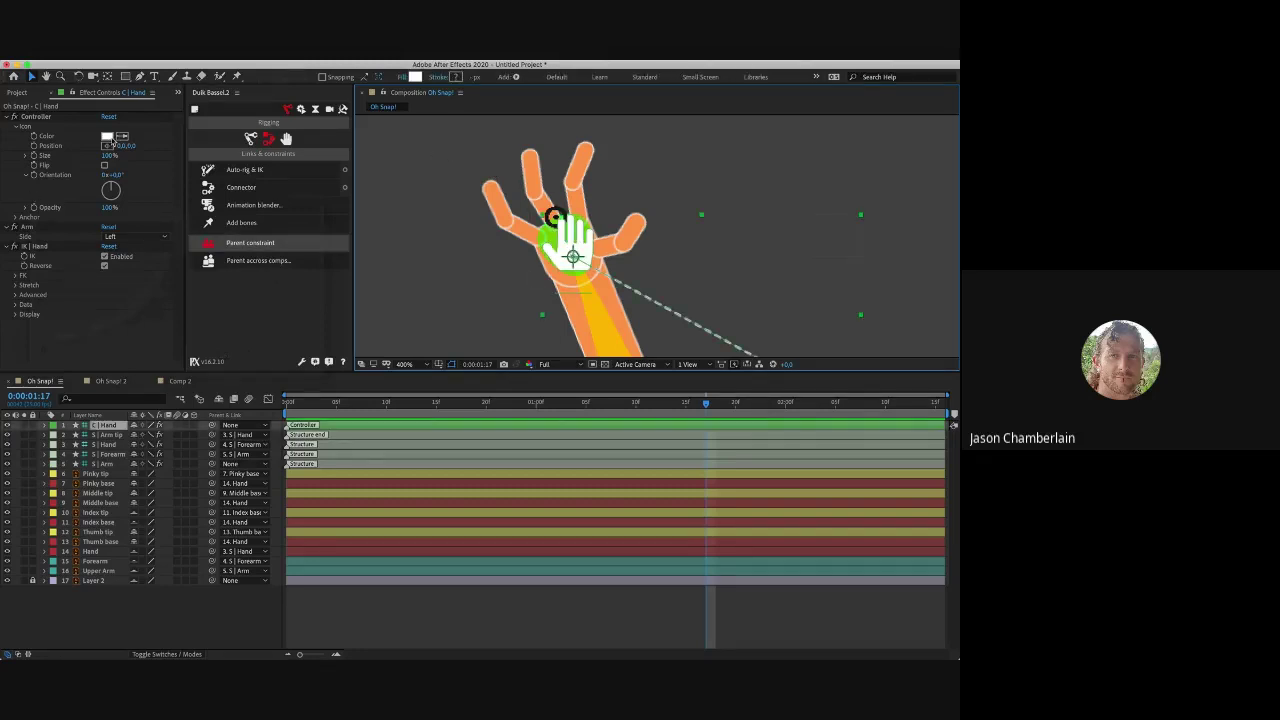
pyautogui.click(107, 136)
pyautogui.moveTo(164, 243); pyautogui.dragTo(173, 243)
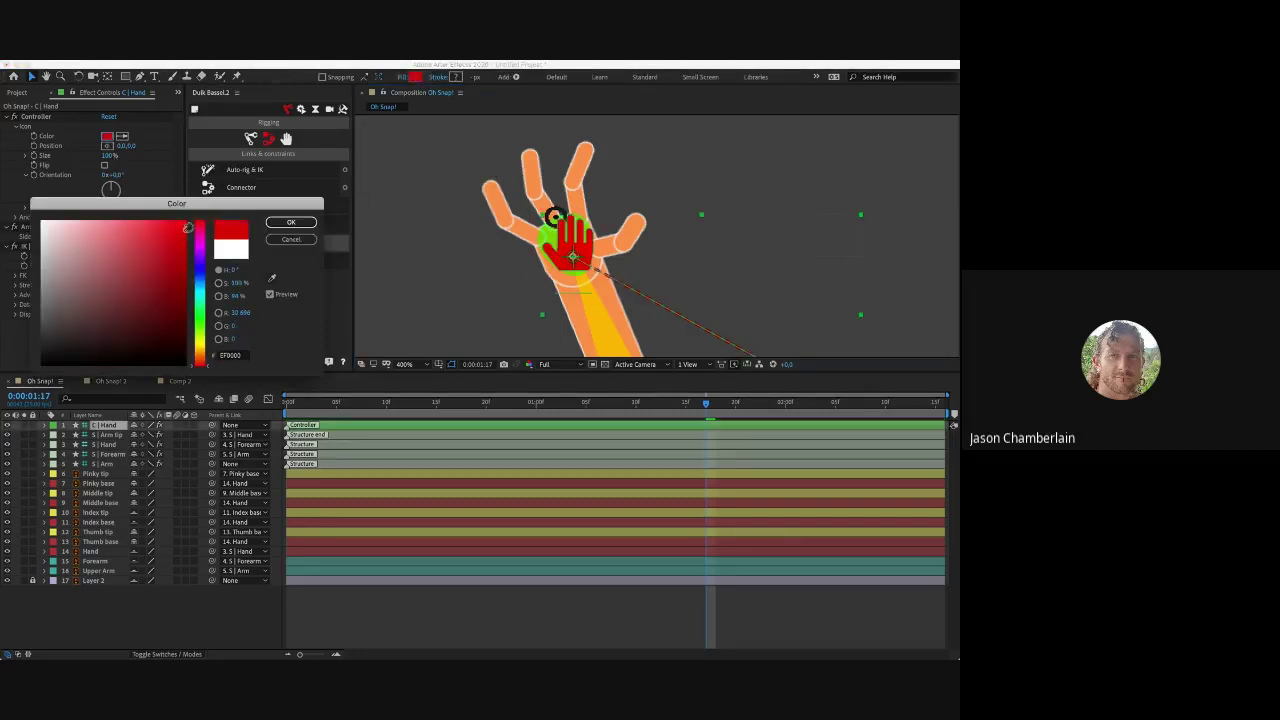
pyautogui.click(293, 223)
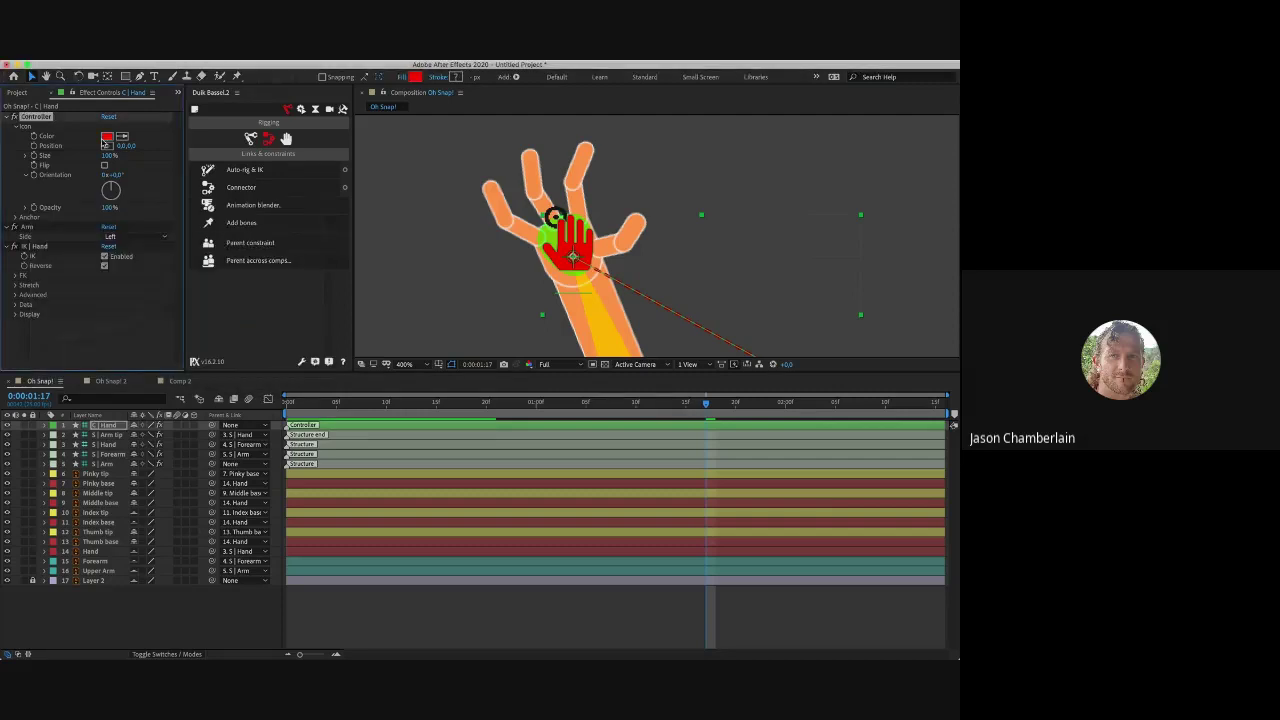
pyautogui.moveTo(122, 146); pyautogui.dragTo(198, 192)
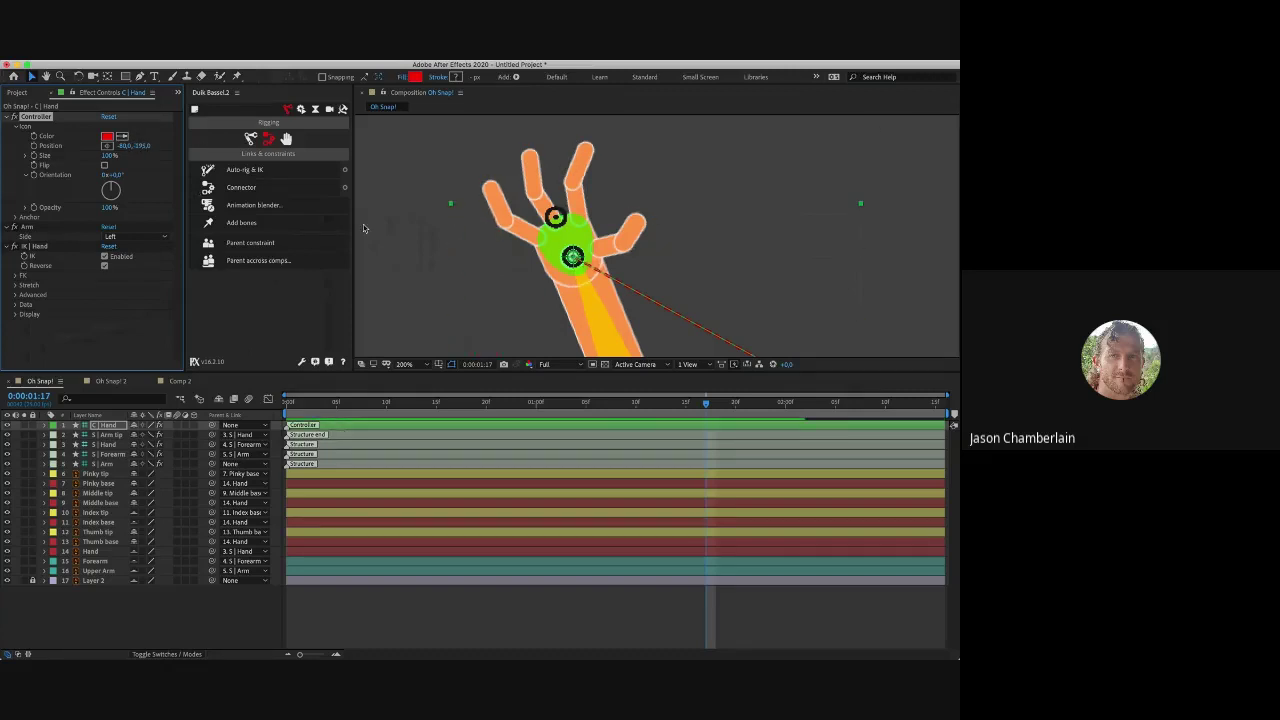
# Step: Reposition the controller icon down toward the hand with the Position picker
pyautogui.press(',')
pyautogui.press(',')
pyautogui.click(107, 146)
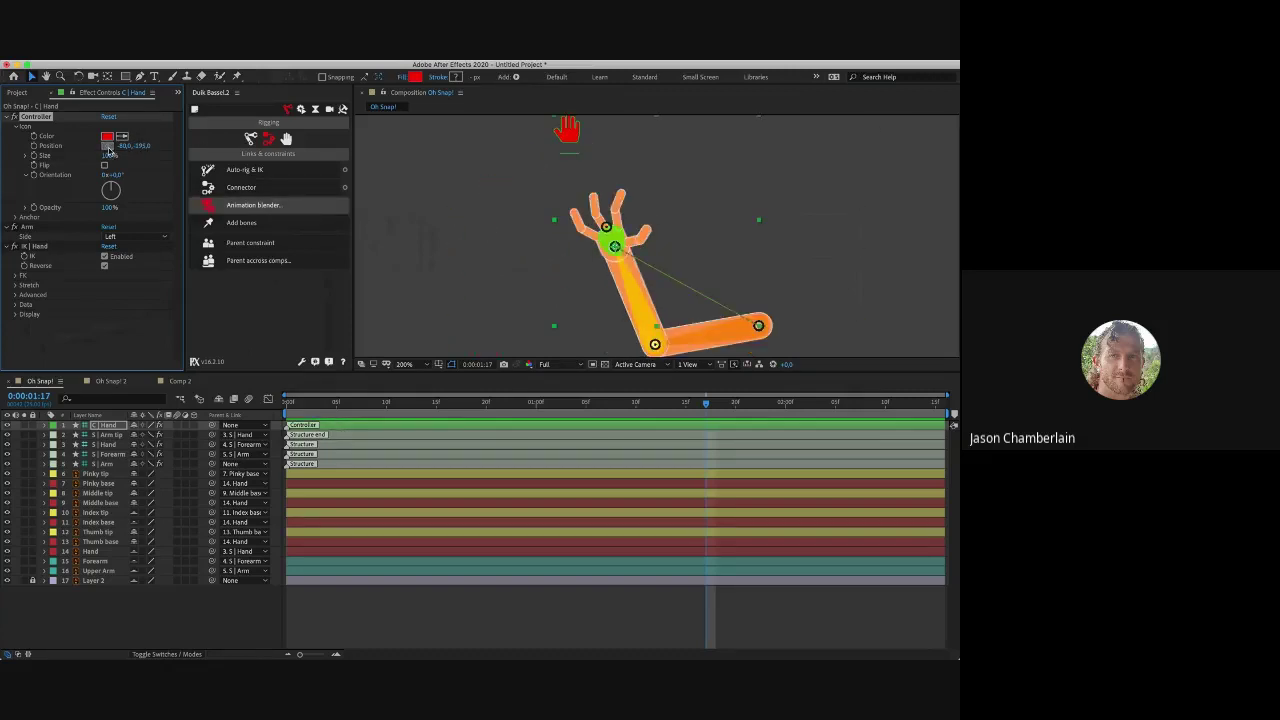
pyautogui.click(510, 197)
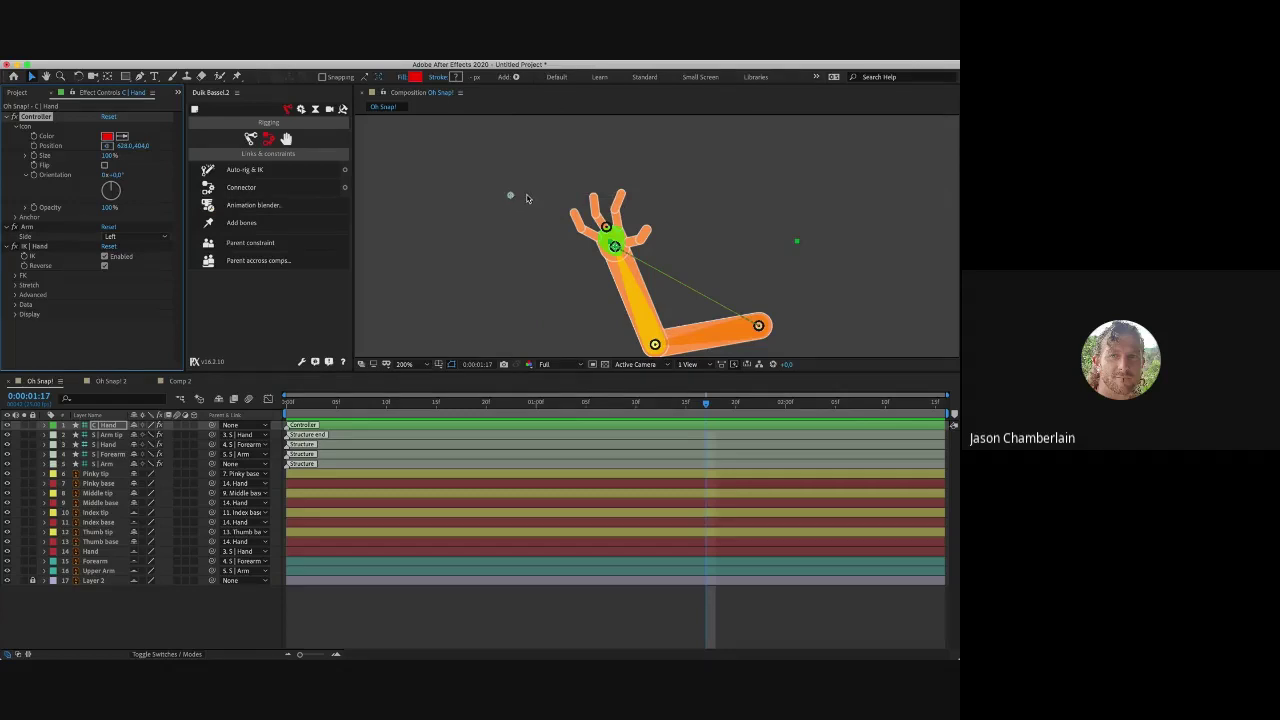
pyautogui.moveTo(143, 146)
pyautogui.mouseDown()
pyautogui.moveTo(172, 146)
pyautogui.moveTo(125, 150)
pyautogui.moveTo(162, 153)
pyautogui.mouseUp()
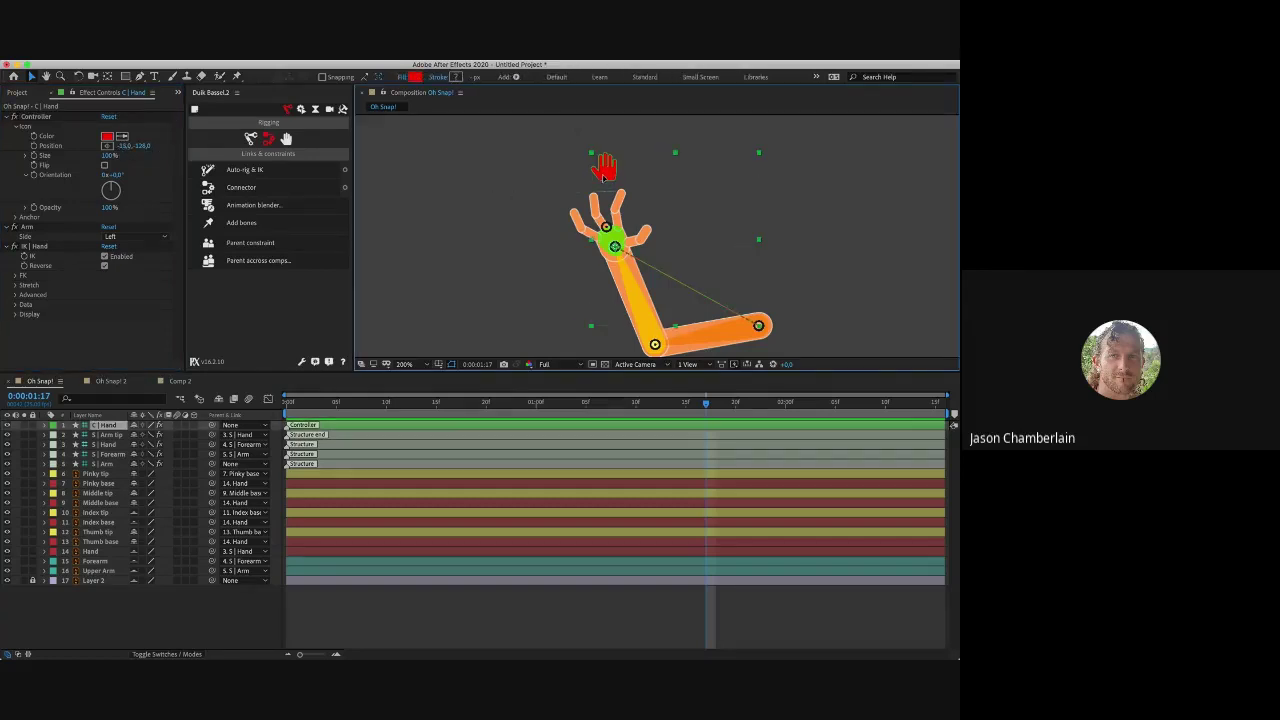
# Step: Test-drag the hand controller, undo it back onto the hand, and return icon Size to 100%
pyautogui.moveTo(595, 165); pyautogui.dragTo(637, 170)
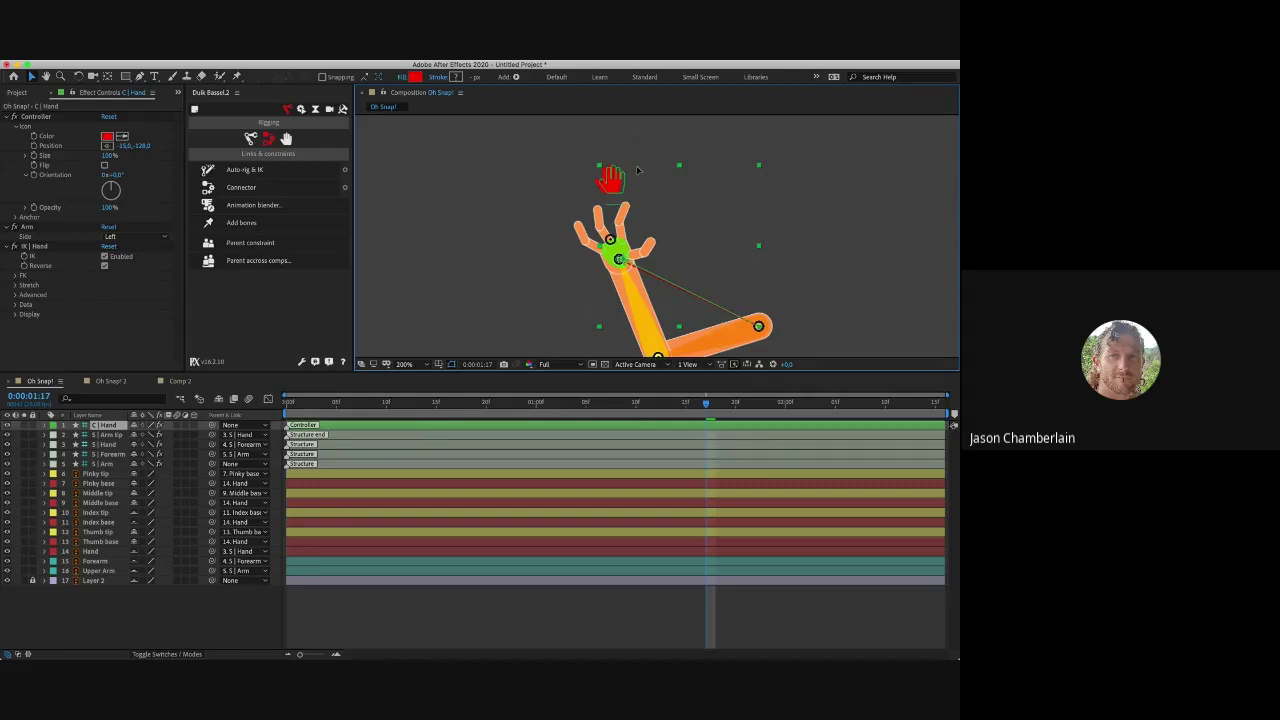
pyautogui.moveTo(637, 170); pyautogui.dragTo(630, 158)
pyautogui.scroll(-2, 631, 227)
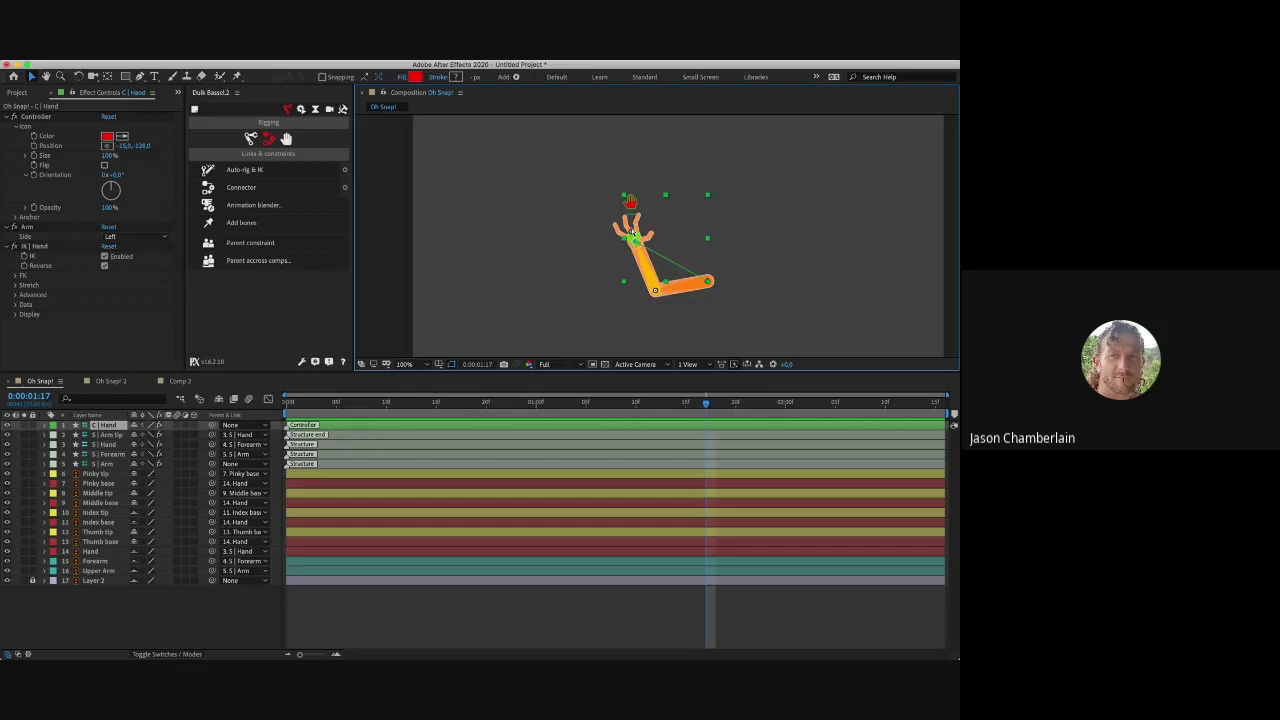
pyautogui.hotkey('ctrl', 'z')
pyautogui.click(547, 223)
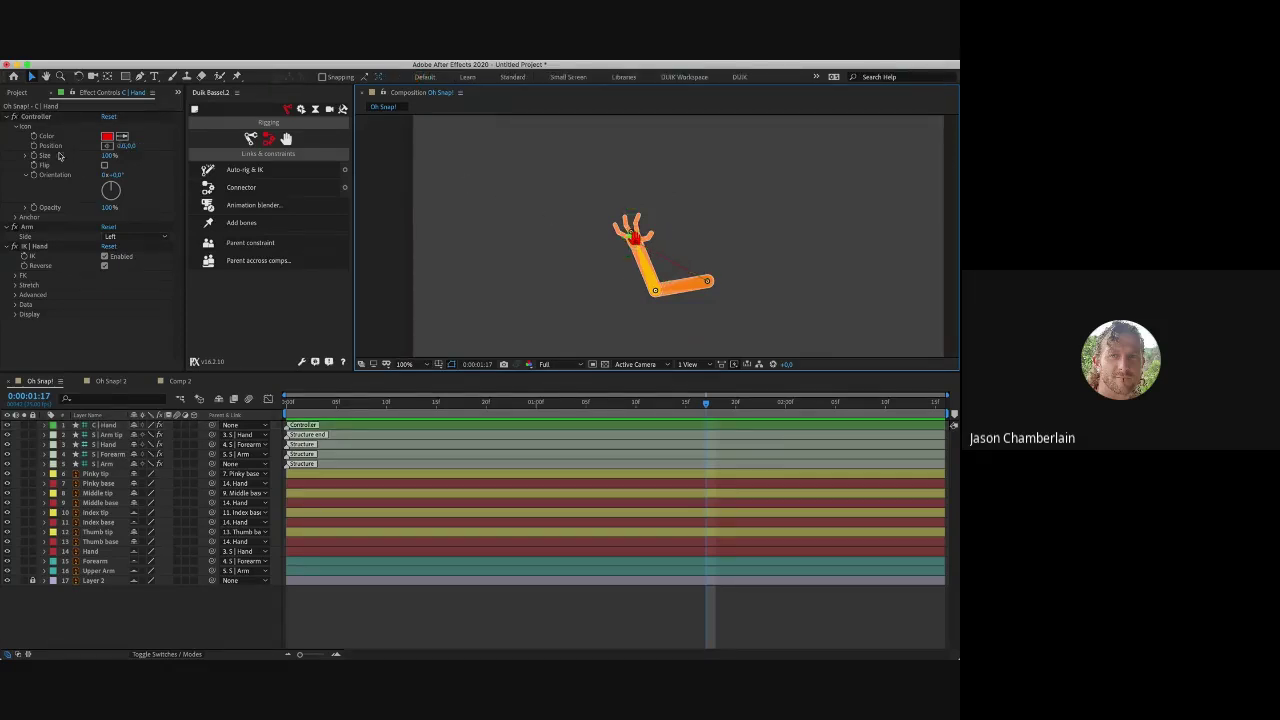
pyautogui.moveTo(109, 155)
pyautogui.mouseDown()
pyautogui.moveTo(144, 157)
pyautogui.moveTo(117, 157)
pyautogui.moveTo(122, 173)
pyautogui.mouseUp()
pyautogui.click(118, 170)
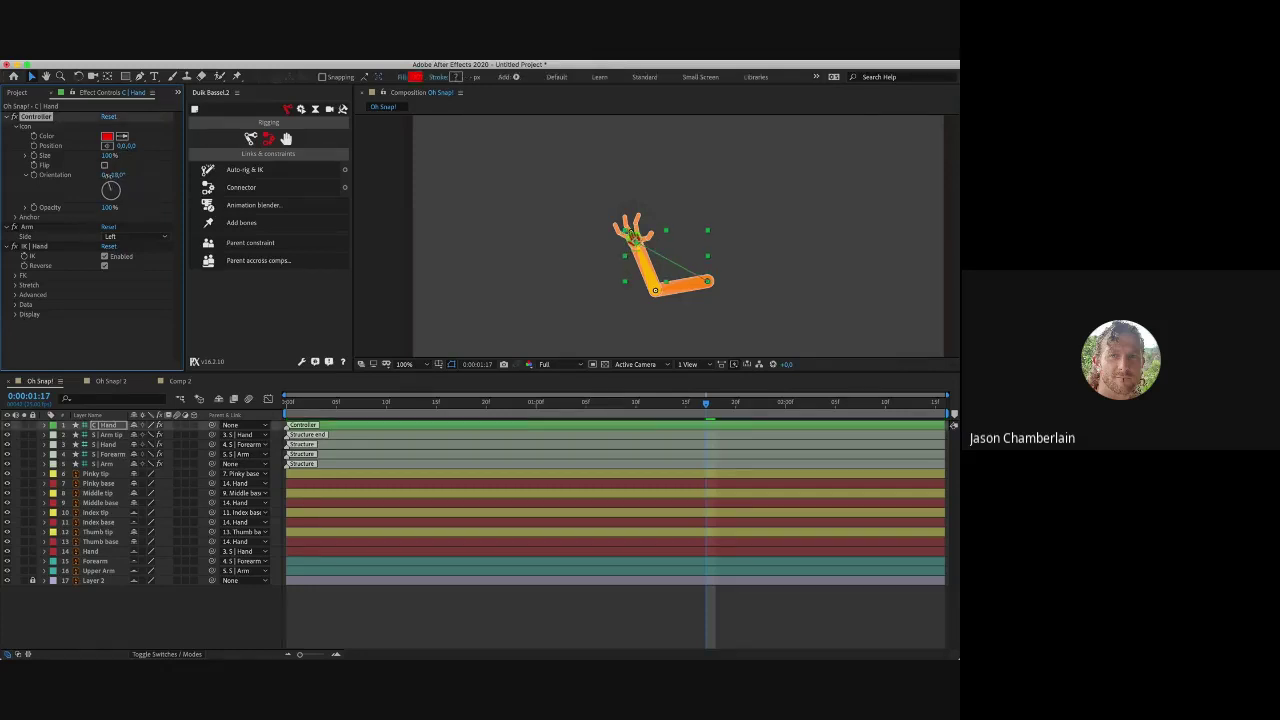
pyautogui.click(140, 237)
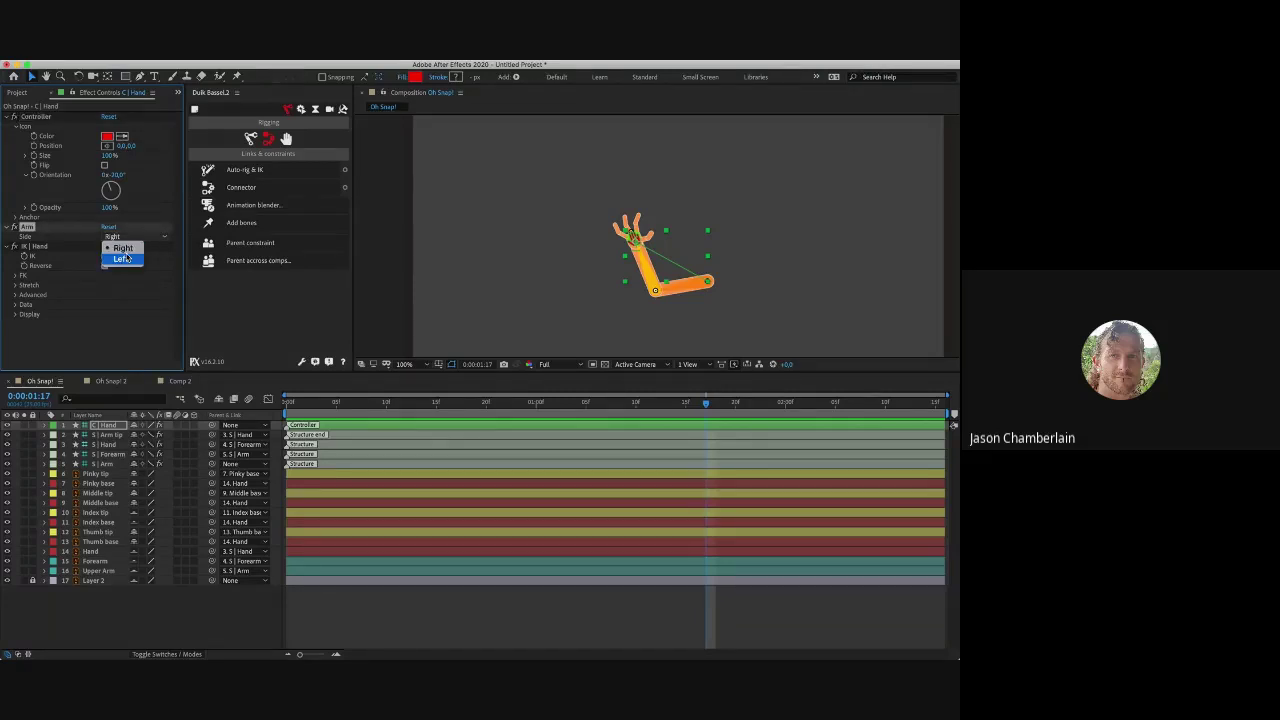
pyautogui.click(128, 258)
pyautogui.hotkey('ctrl', 'z')
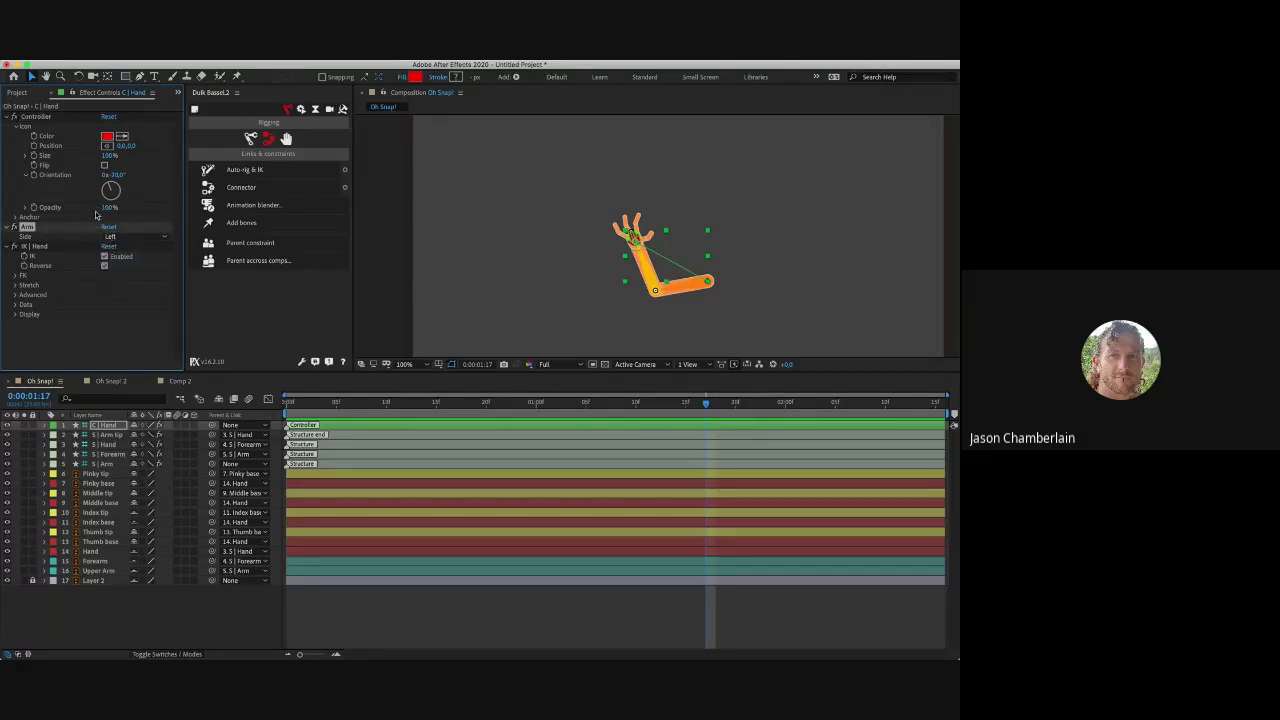
pyautogui.click(17, 217)
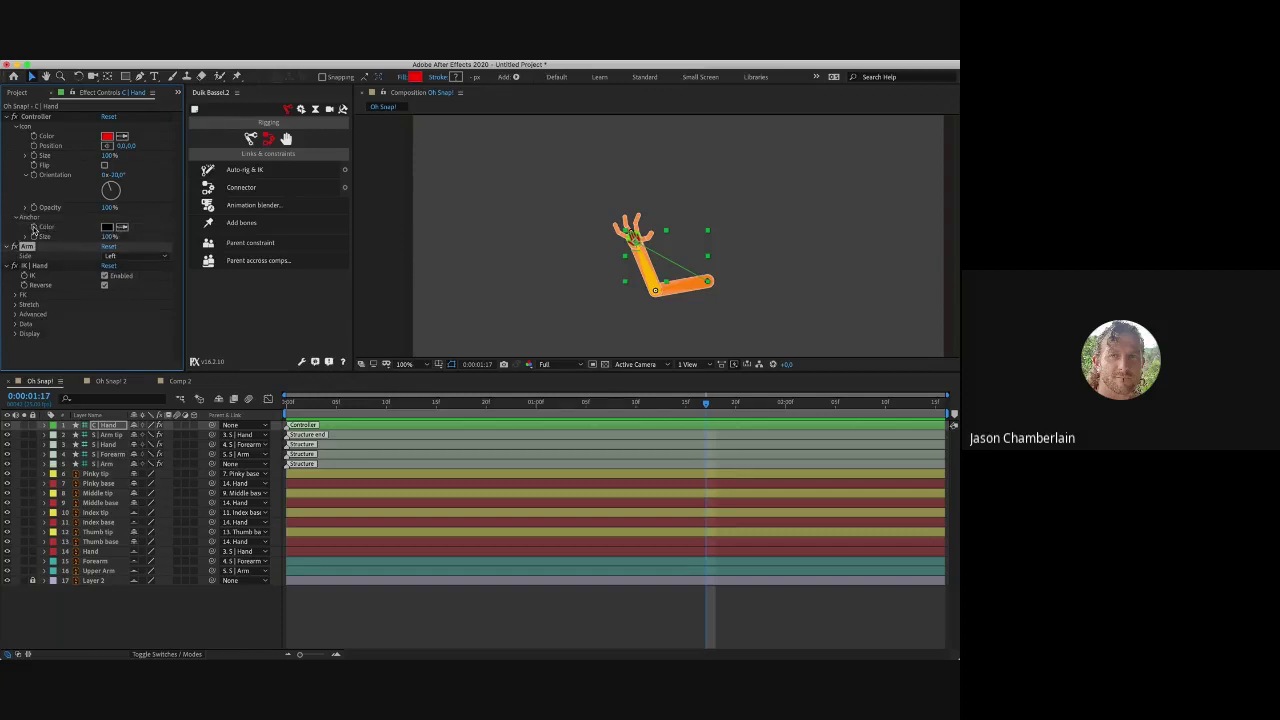
pyautogui.scroll(5, 640, 250)
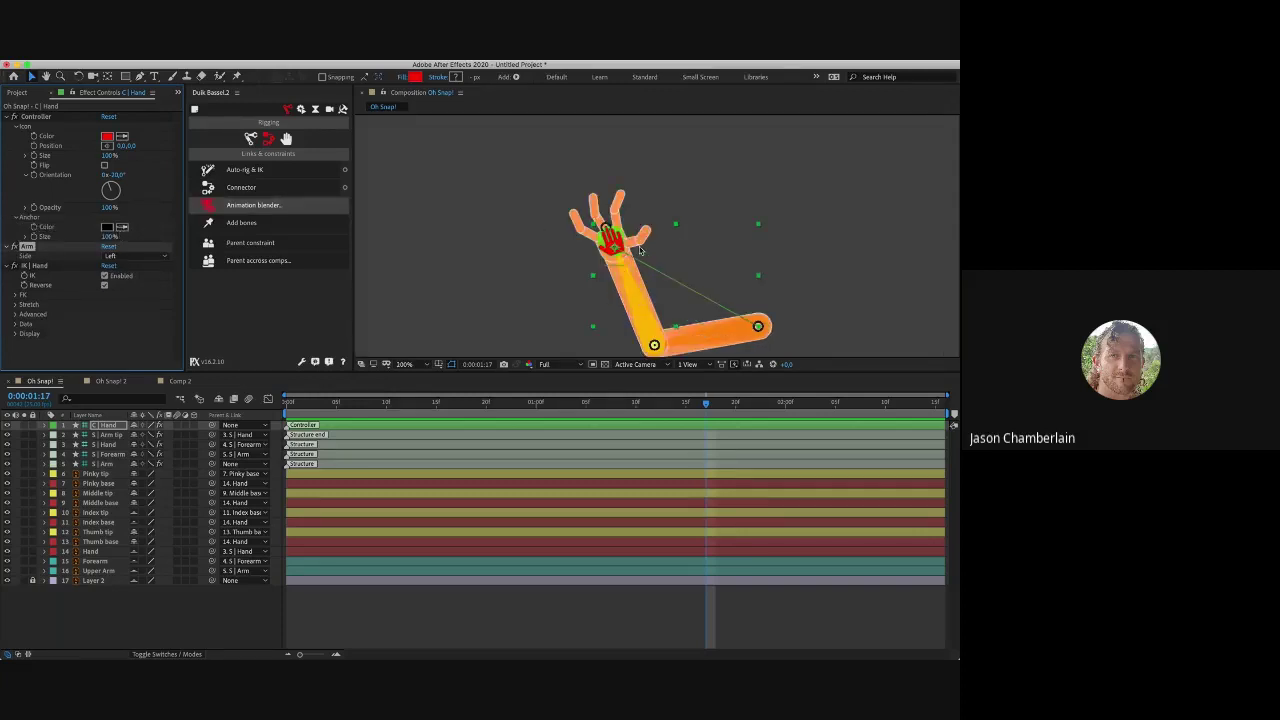
pyautogui.click(634, 134)
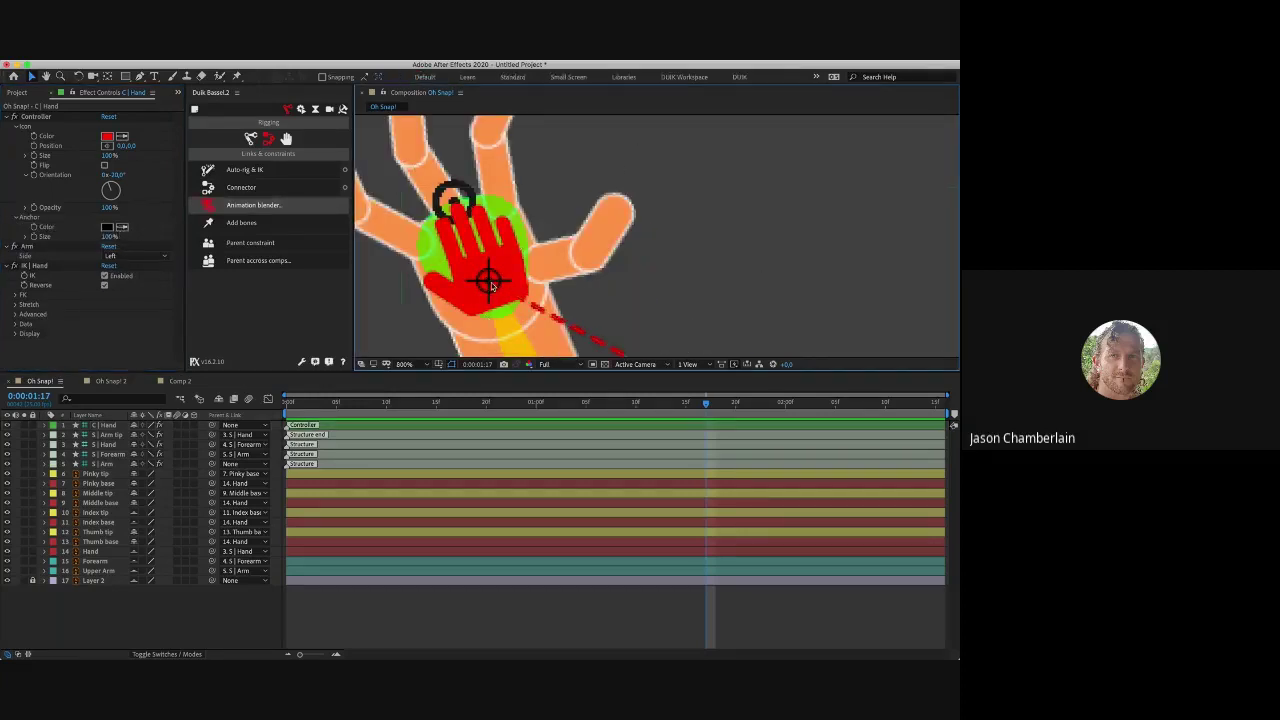
pyautogui.click(108, 226)
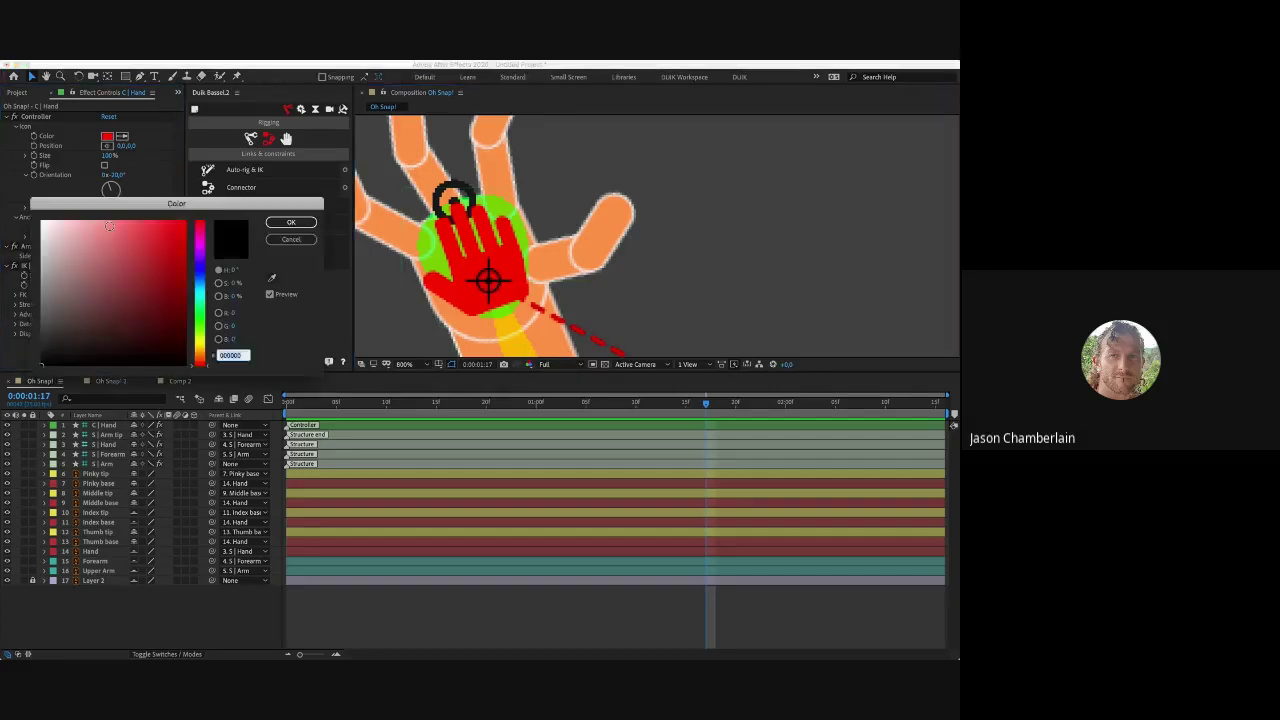
pyautogui.click(109, 226)
pyautogui.click(42, 221)
pyautogui.click(291, 222)
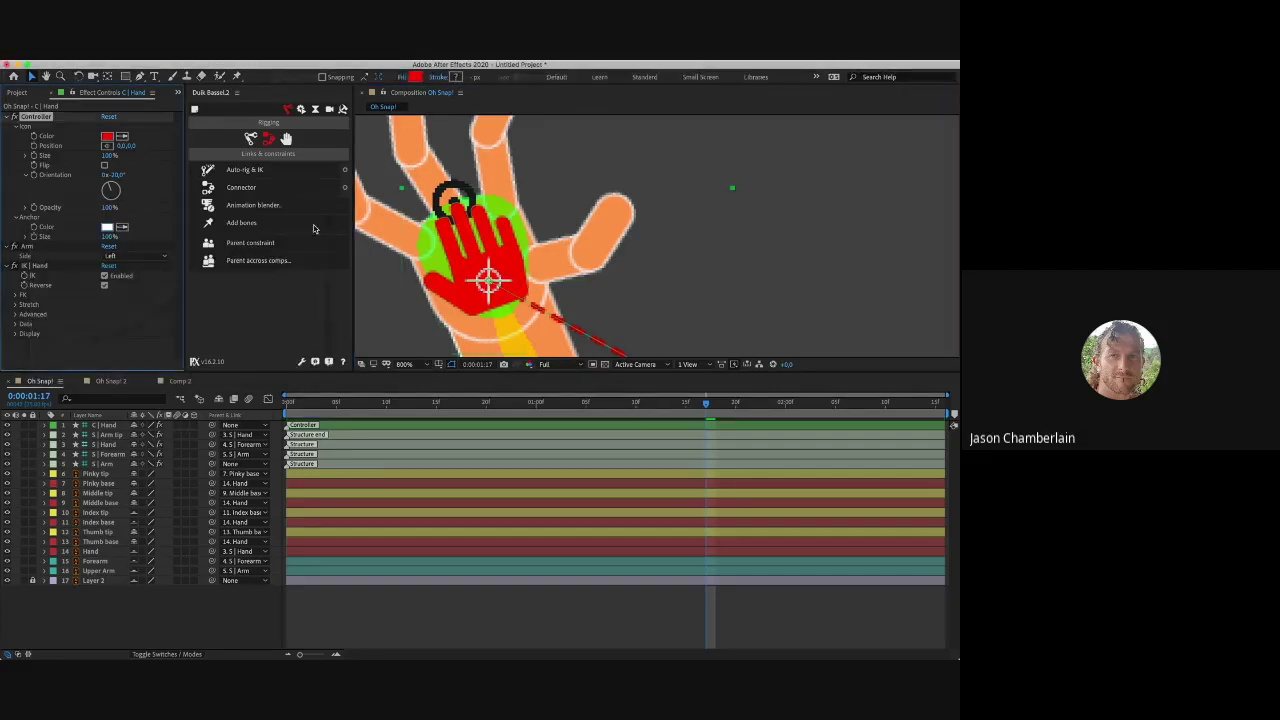
pyautogui.press(',')
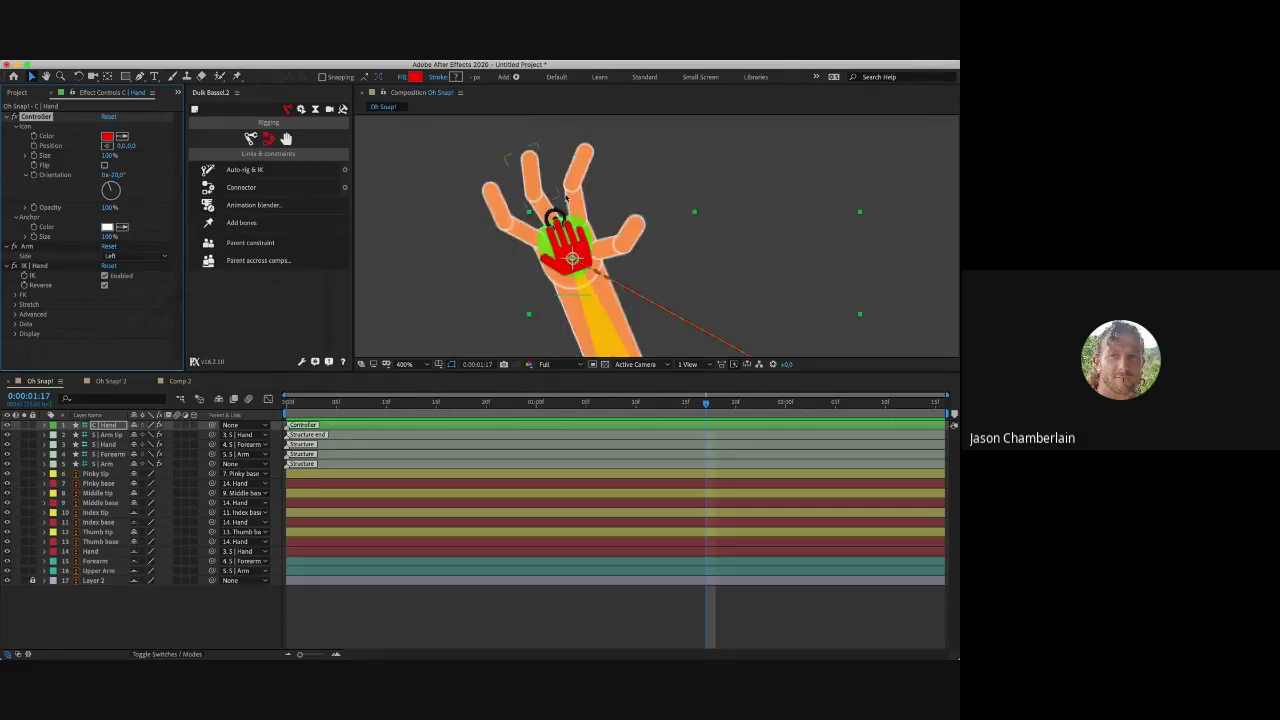
pyautogui.press(',')
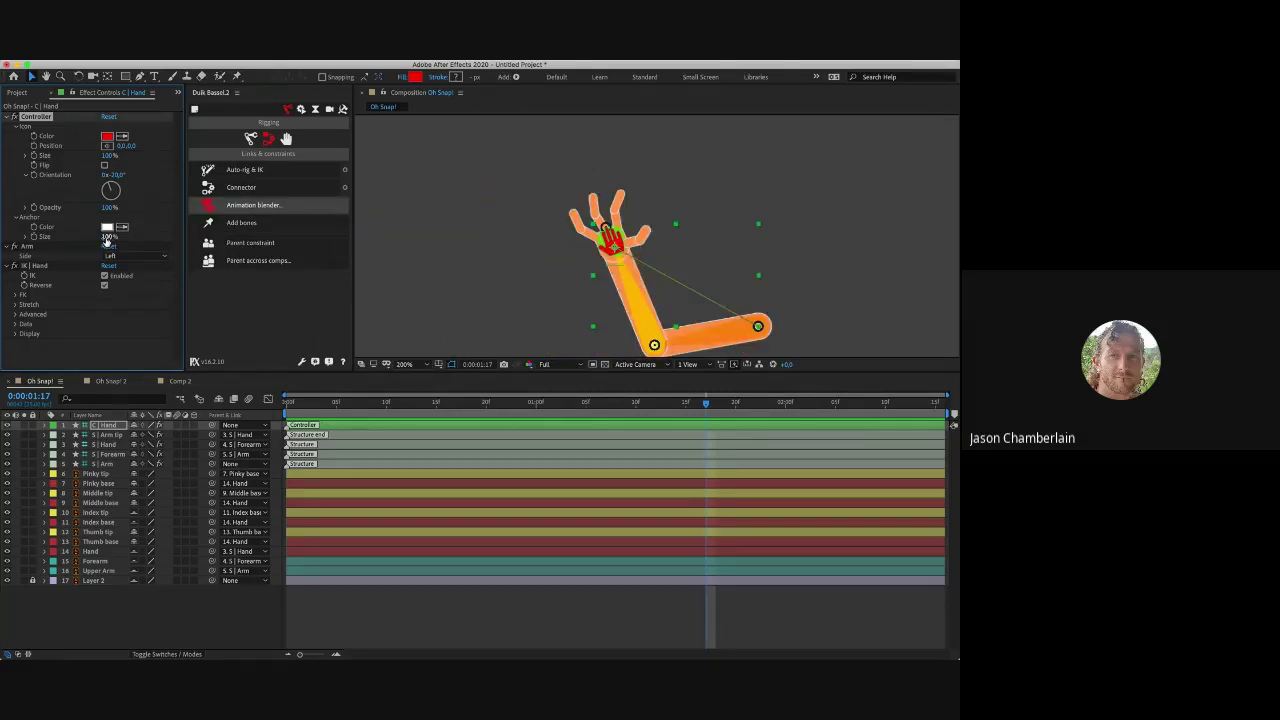
pyautogui.moveTo(107, 241); pyautogui.dragTo(403, 203)
pyautogui.click(403, 203)
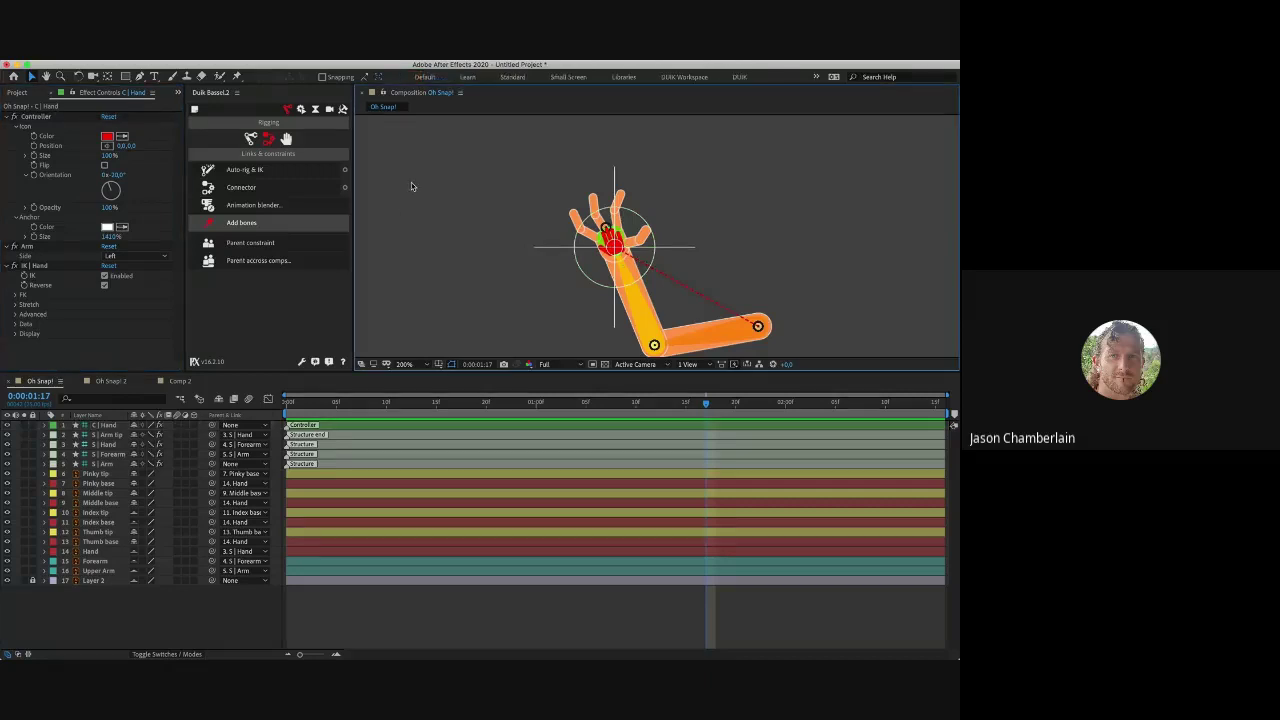
pyautogui.hotkey('ctrl', 'z')
pyautogui.hotkey('ctrl', 'z')
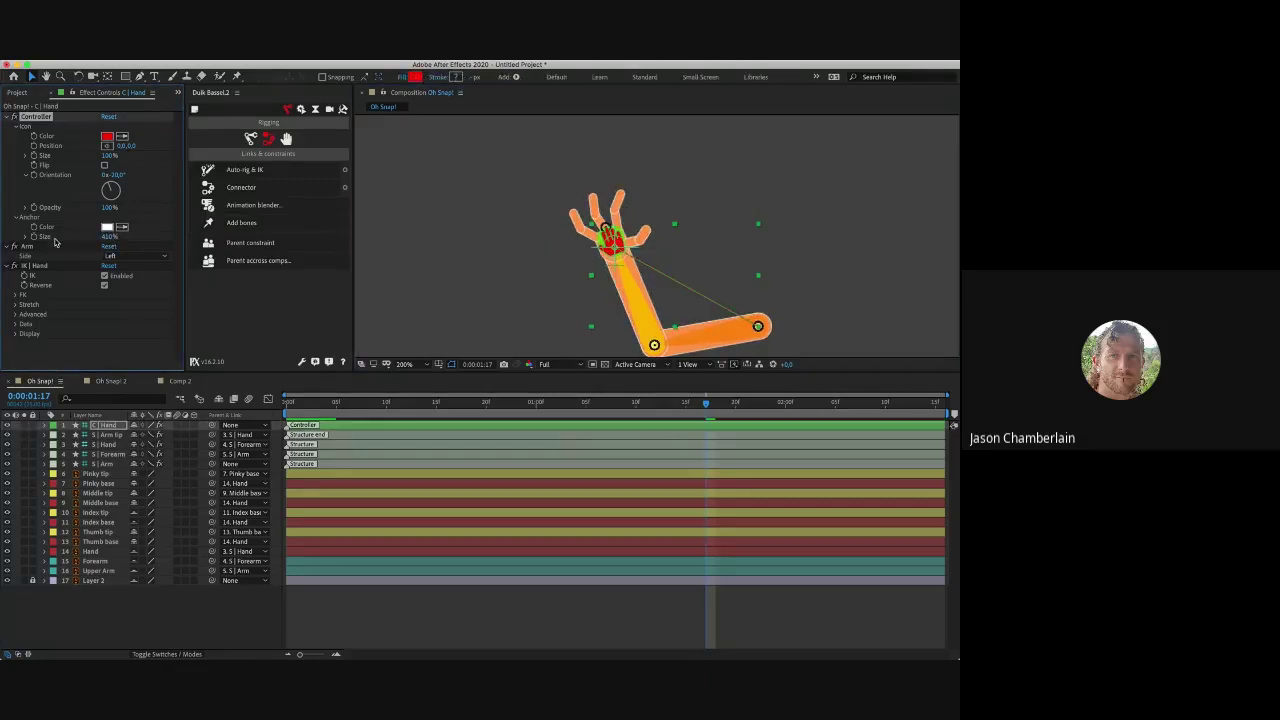
pyautogui.click(480, 208)
pyautogui.hotkey('ctrl', 'z')
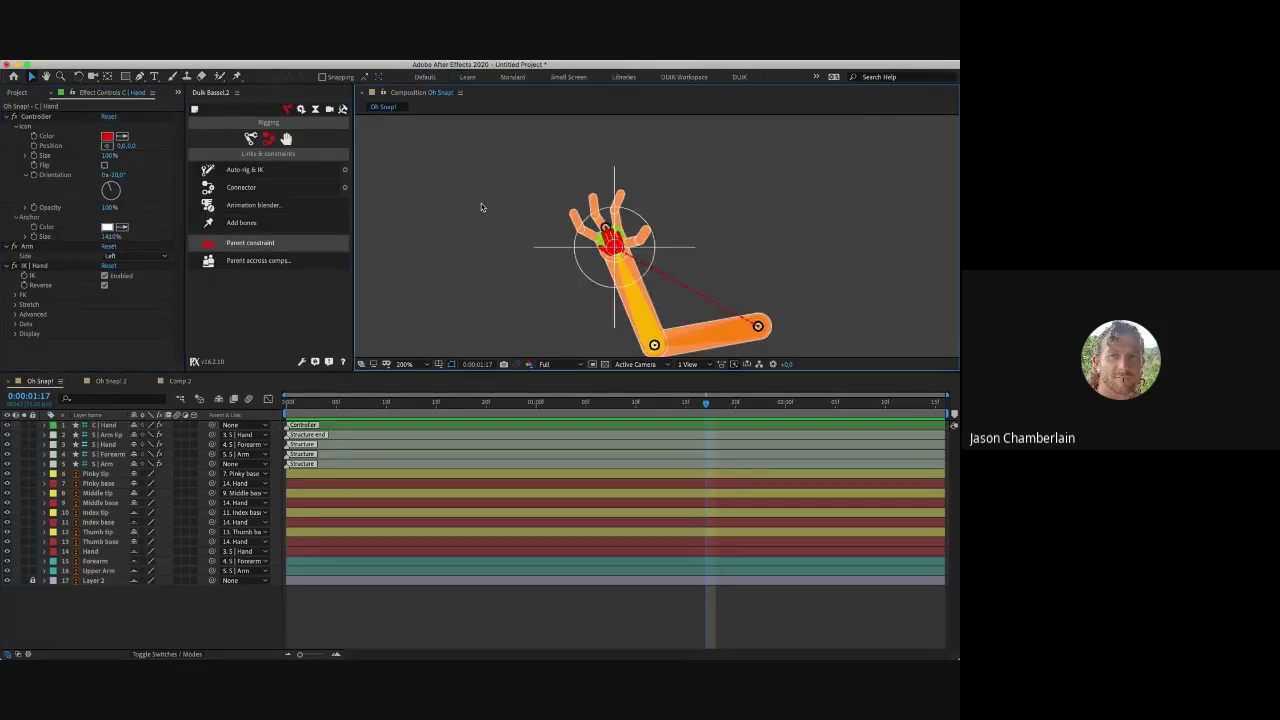
pyautogui.click(446, 249)
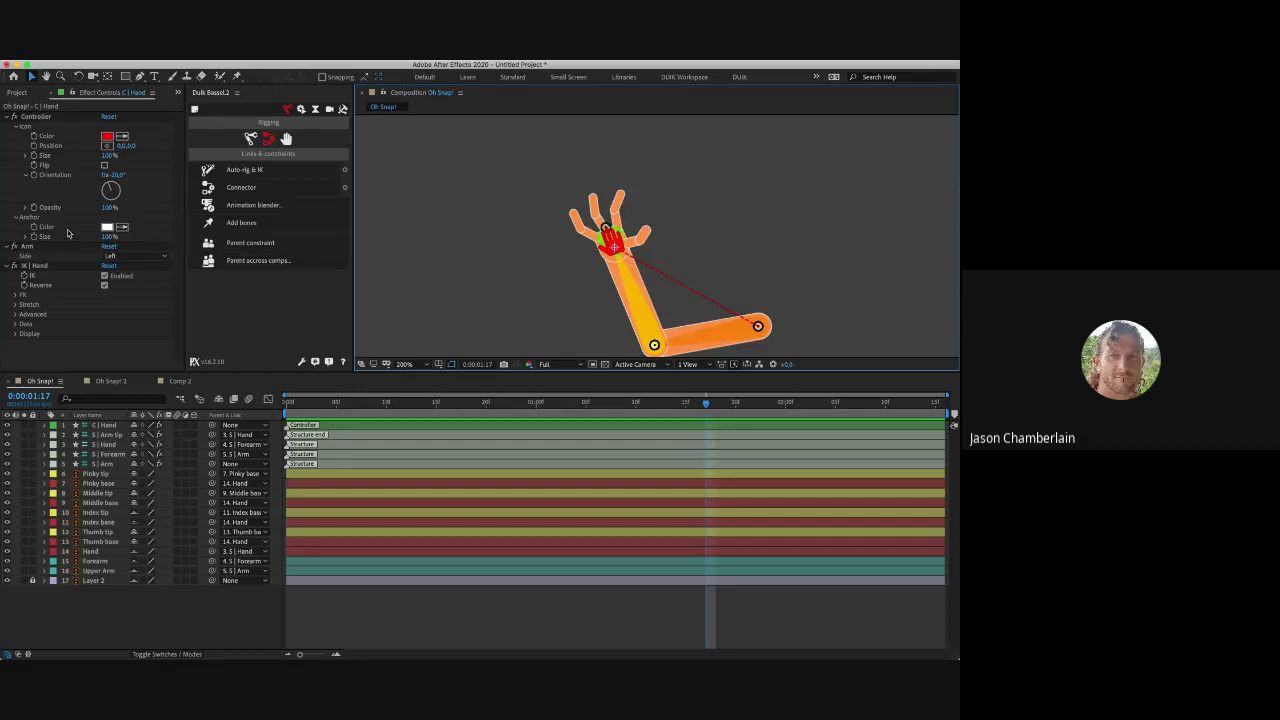
# Step: Collapse Controller, open Arm, and switch Side to Right then back to Left
pyautogui.click(9, 117)
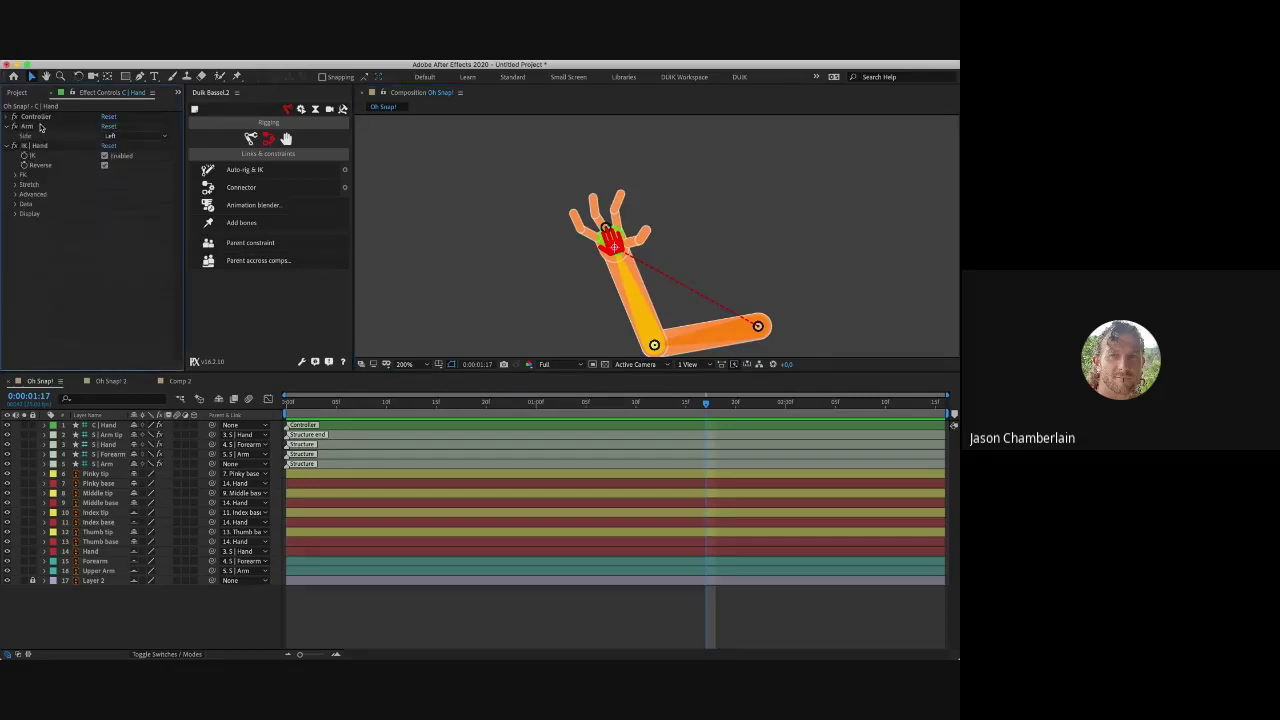
pyautogui.click(40, 127)
pyautogui.click(135, 138)
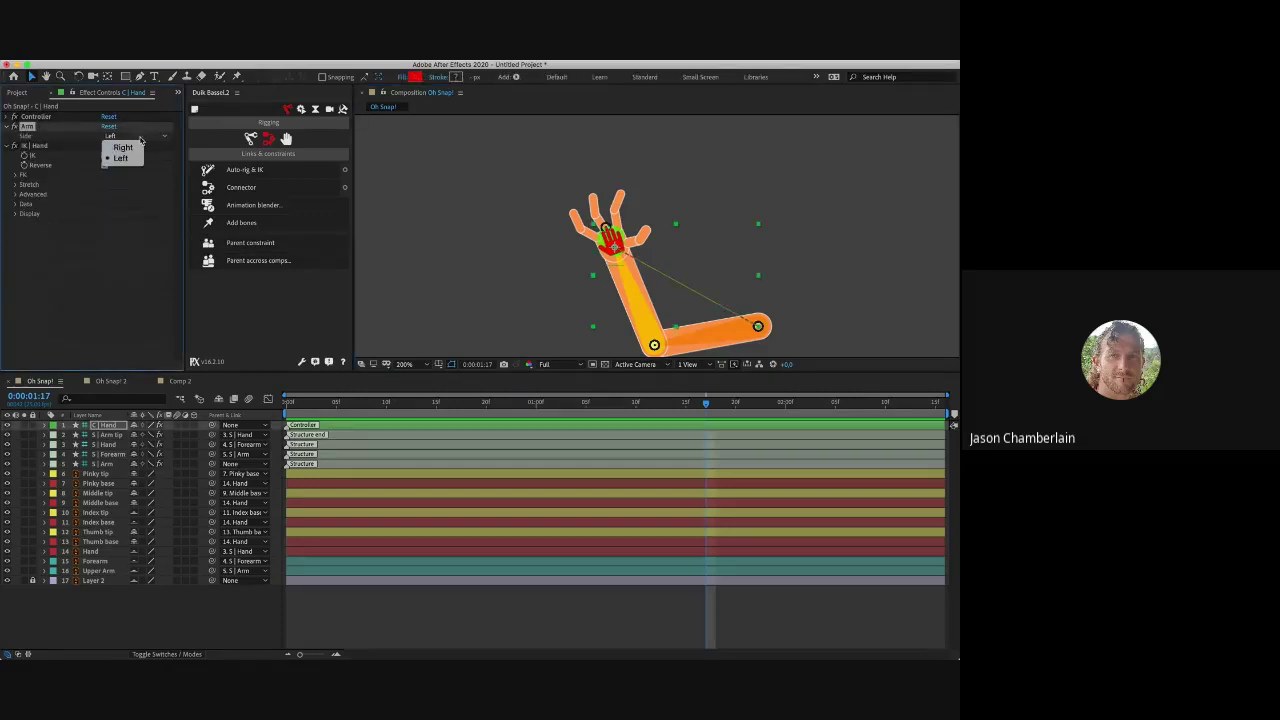
pyautogui.click(125, 150)
pyautogui.click(128, 139)
pyautogui.click(126, 144)
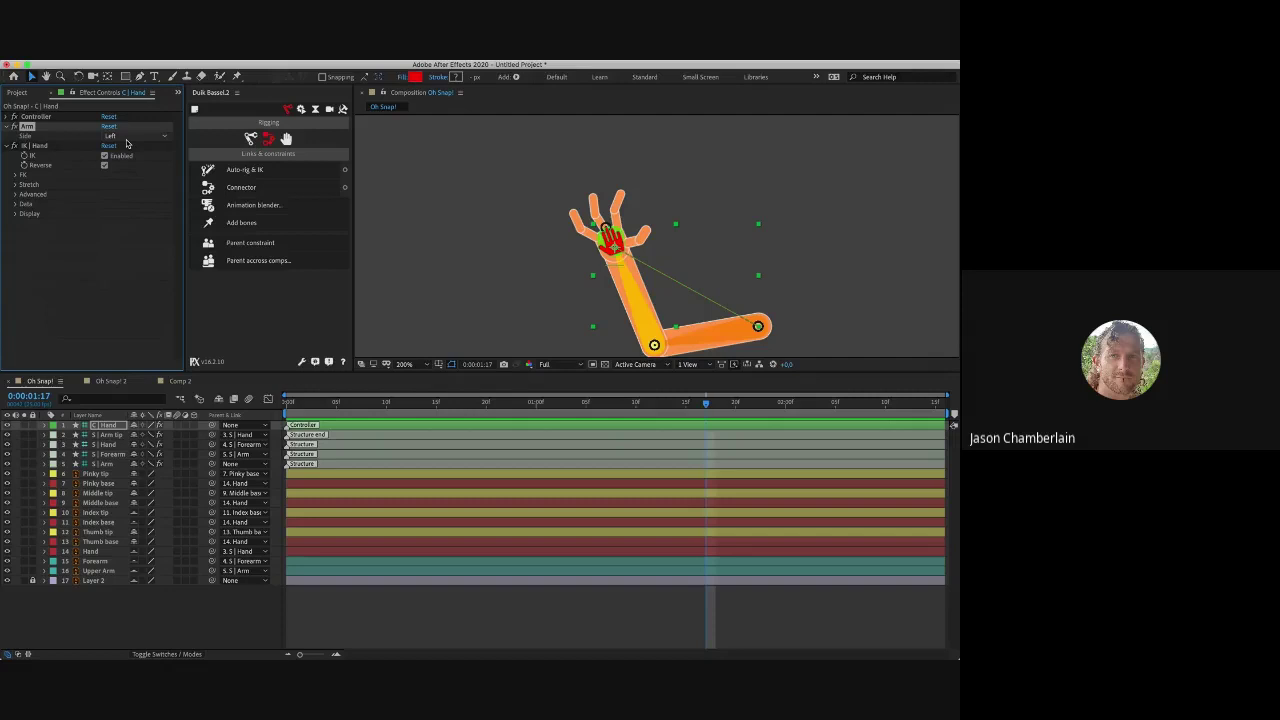
# Step: Collapse the Arm settings and select the IK | Hand effect, zooming to 100%
pyautogui.click(8, 127)
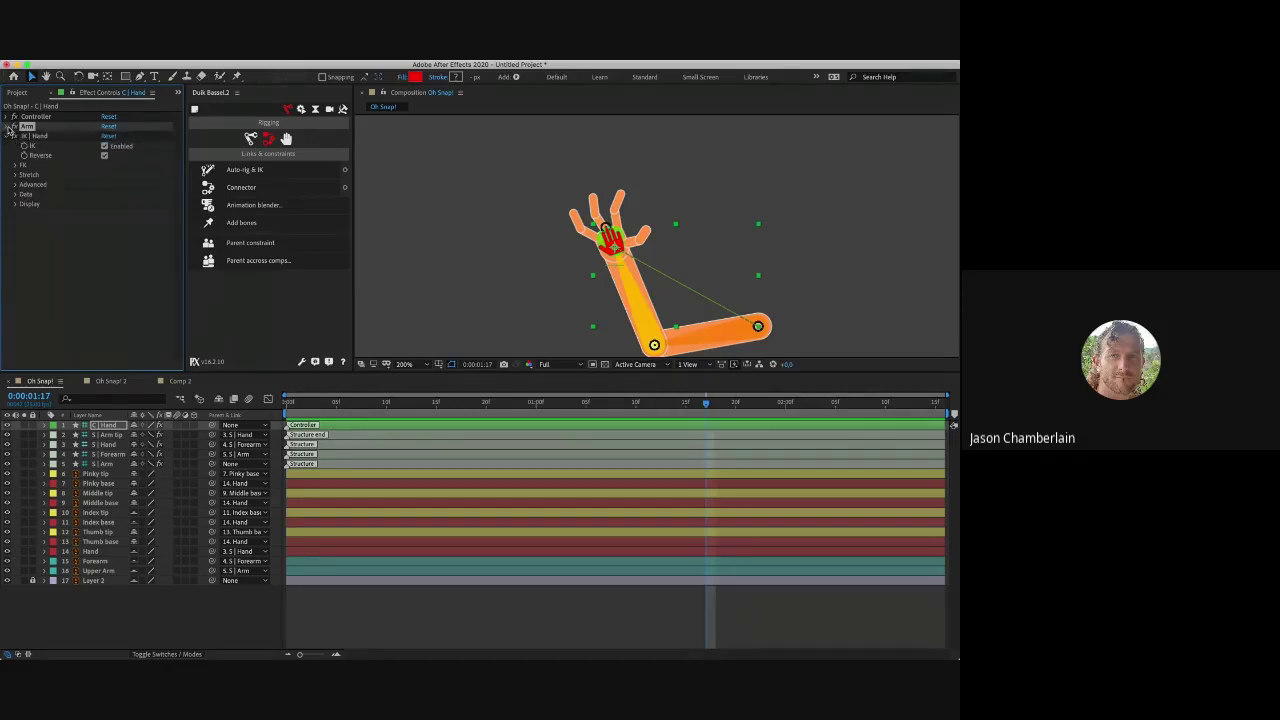
pyautogui.click(76, 137)
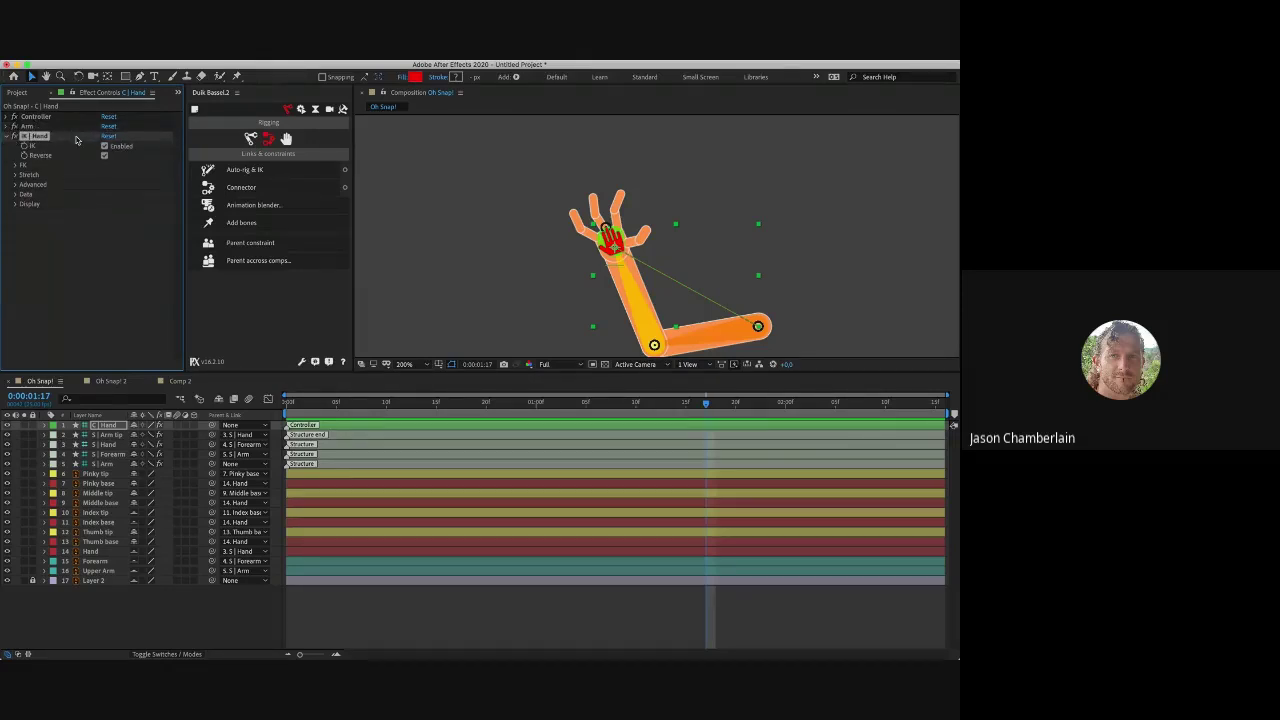
pyautogui.press(',')
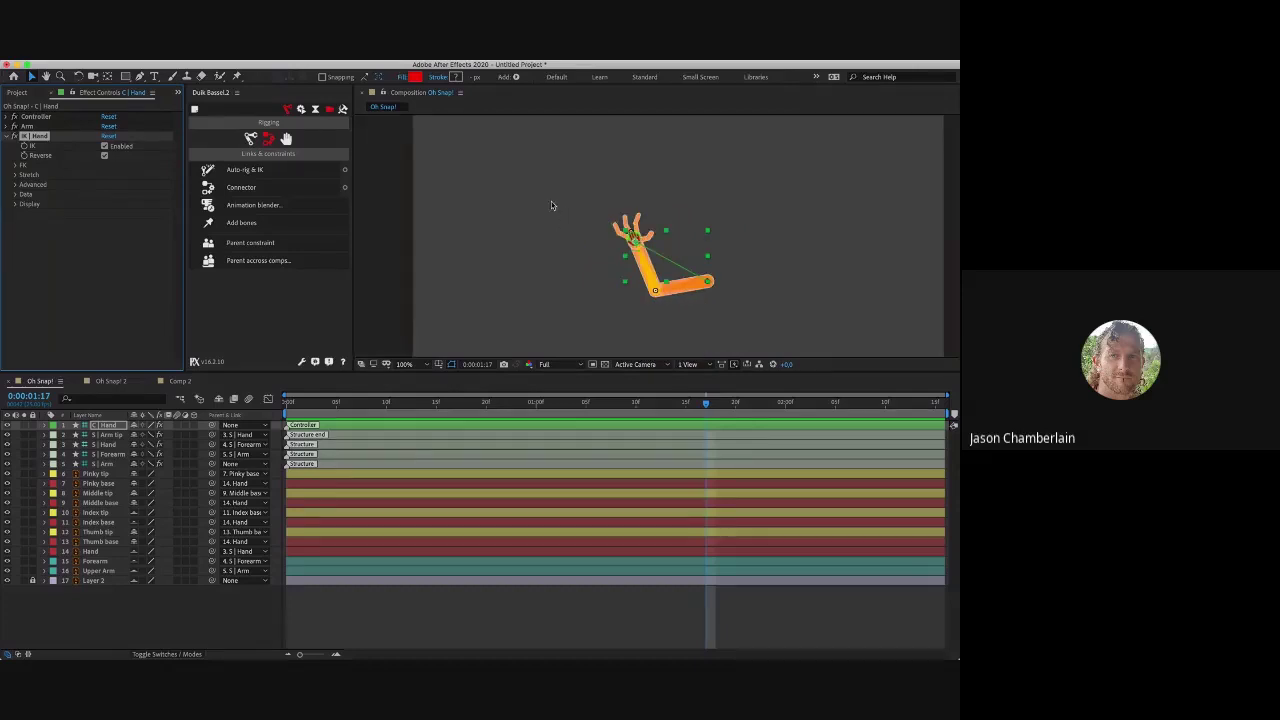
pyautogui.click(551, 205)
pyautogui.click(120, 150)
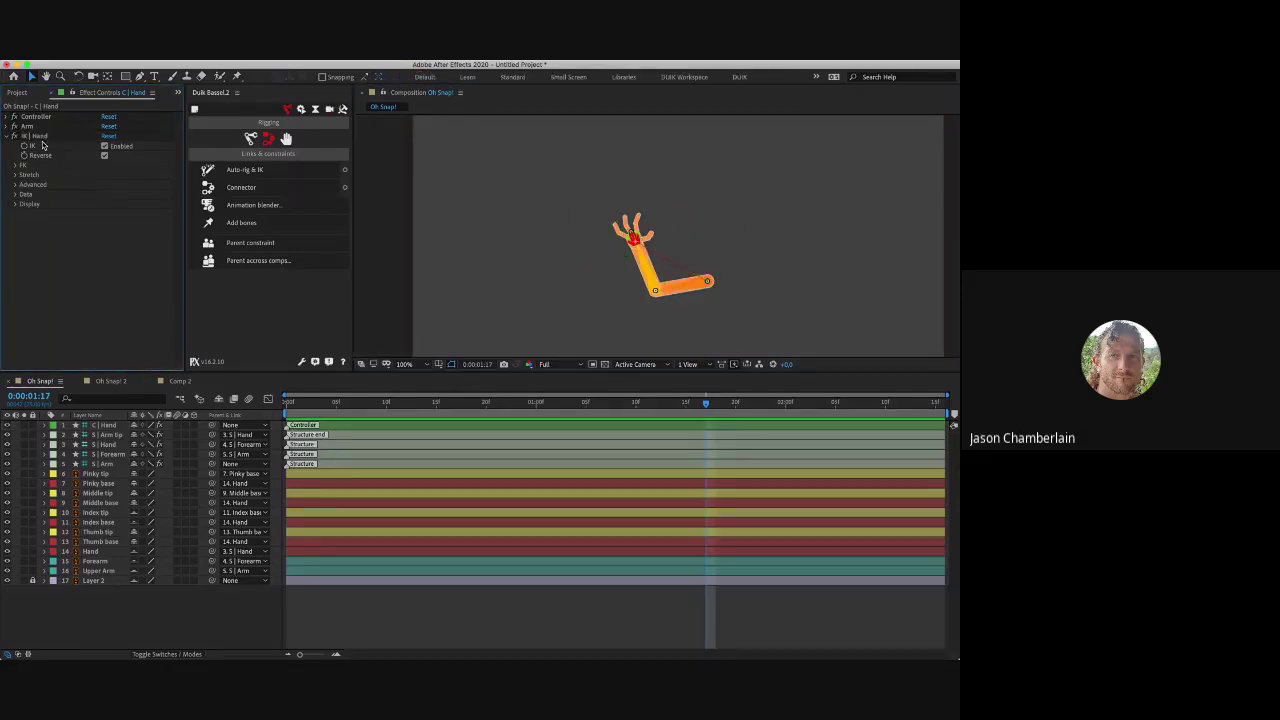
# Step: Disable IK, raise the hand controller above the hand, re-enable IK and reveal the FK settings
pyautogui.click(105, 155)
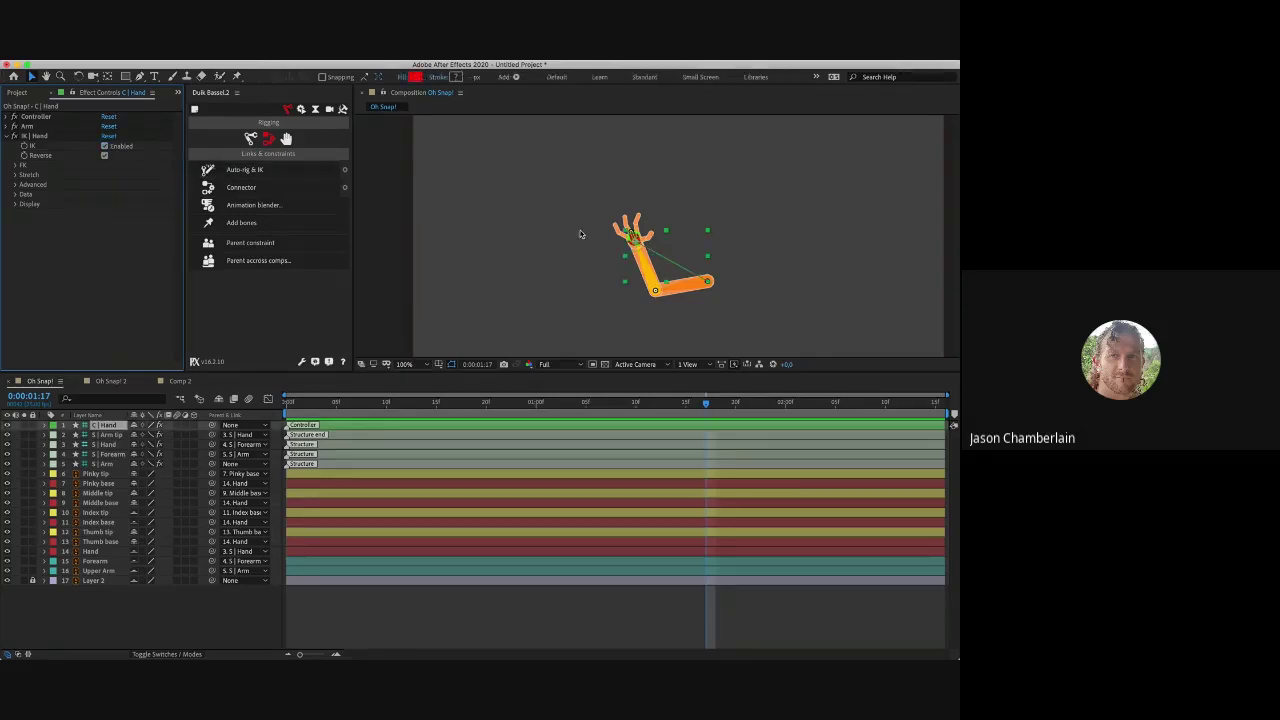
pyautogui.click(104, 146)
pyautogui.click(586, 206)
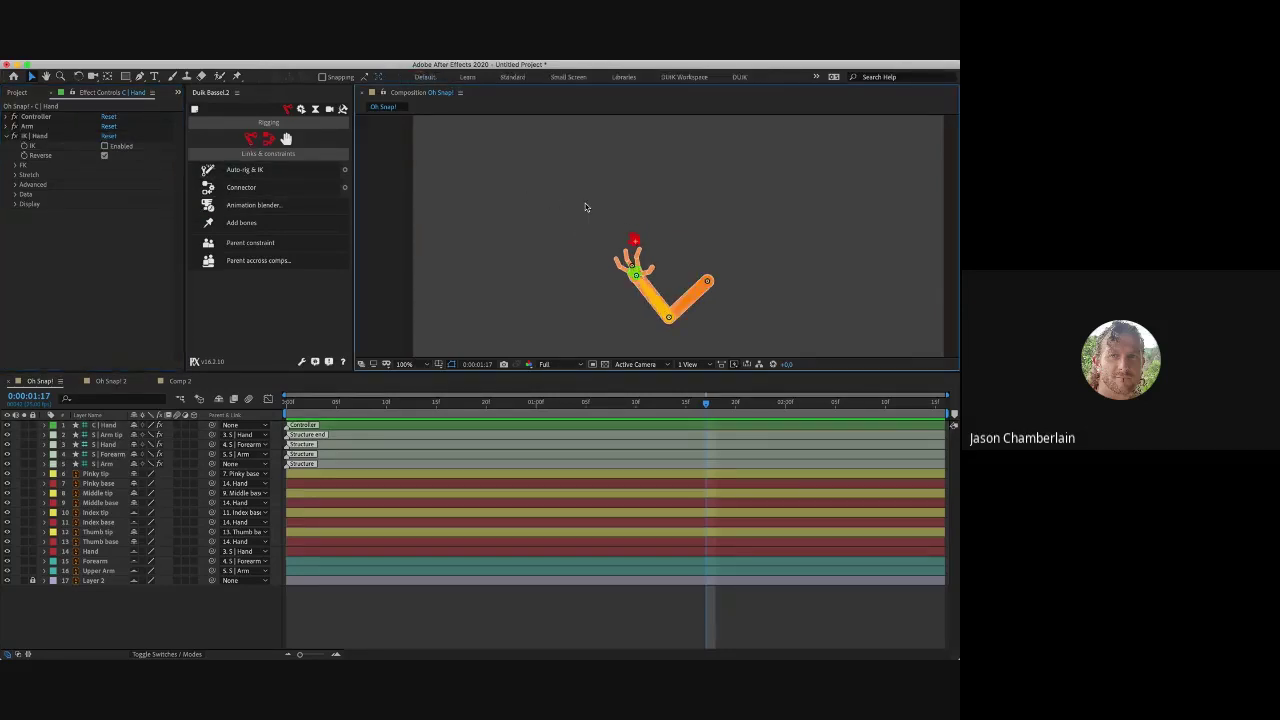
pyautogui.moveTo(633, 242); pyautogui.dragTo(590, 229)
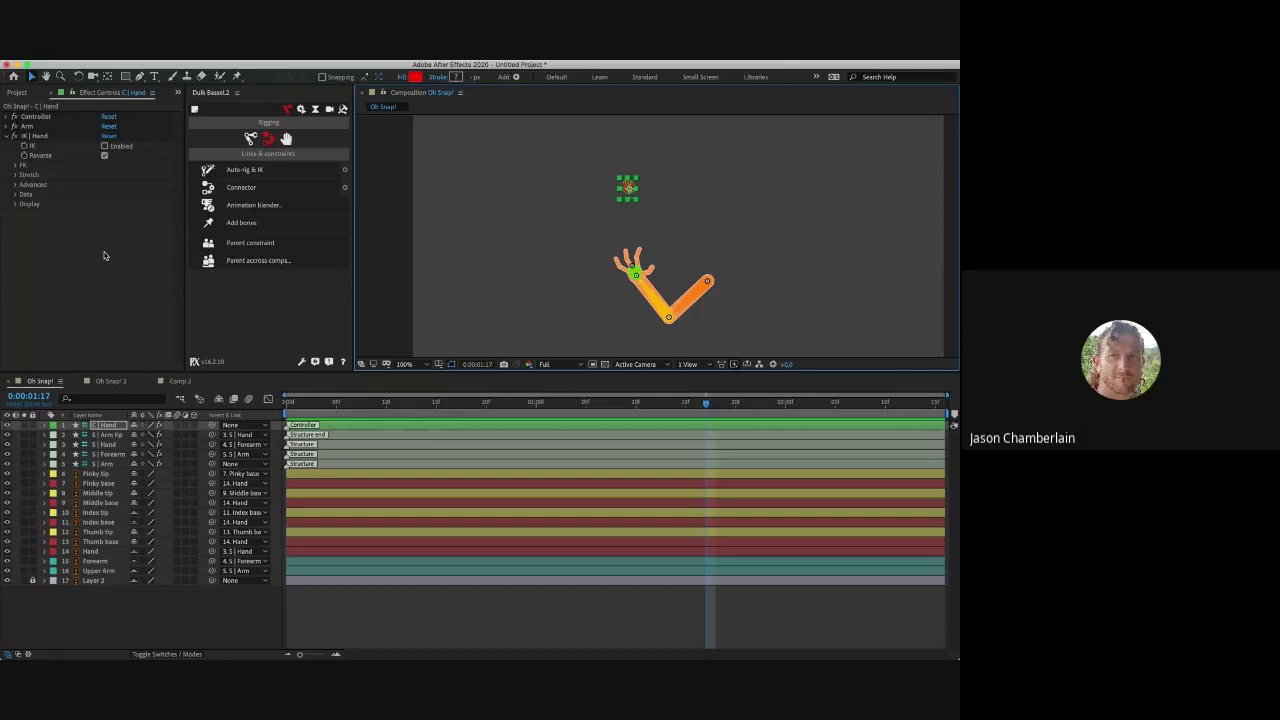
pyautogui.click(104, 146)
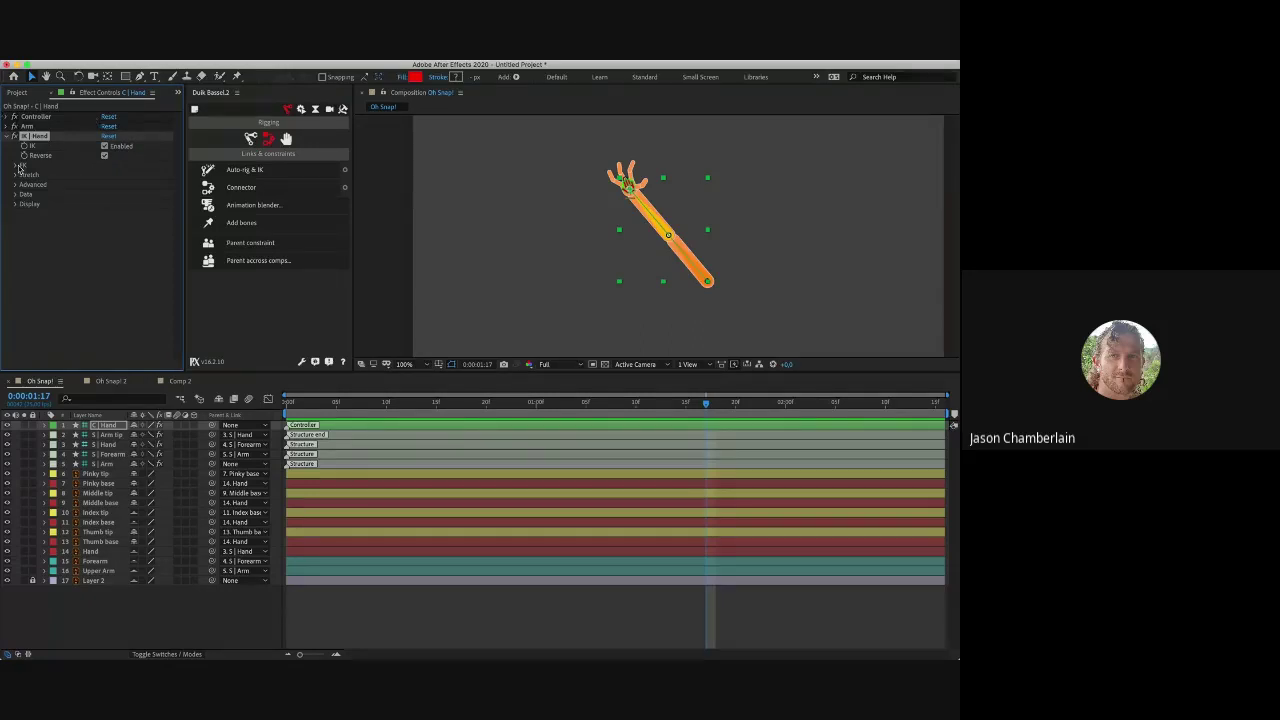
pyautogui.click(16, 166)
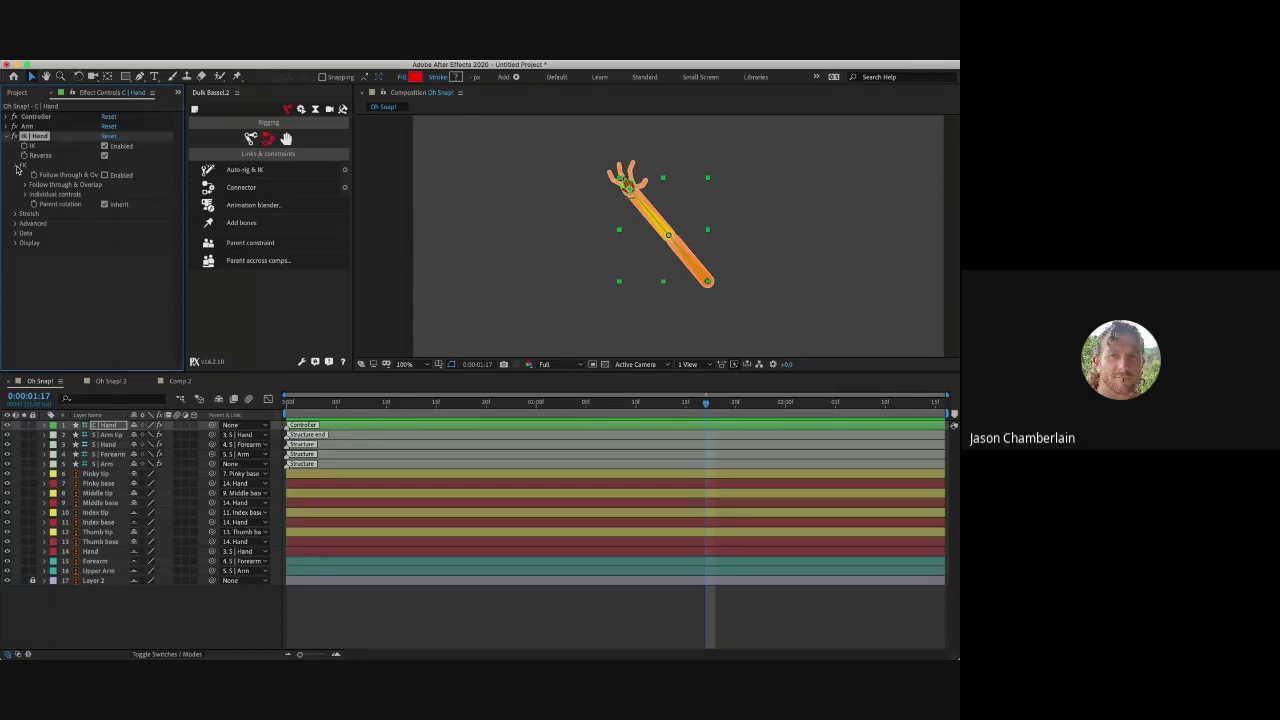
# Step: Reveal the Stretch settings and drag the hand up-left to see the arm stretch apart
pyautogui.click(17, 166)
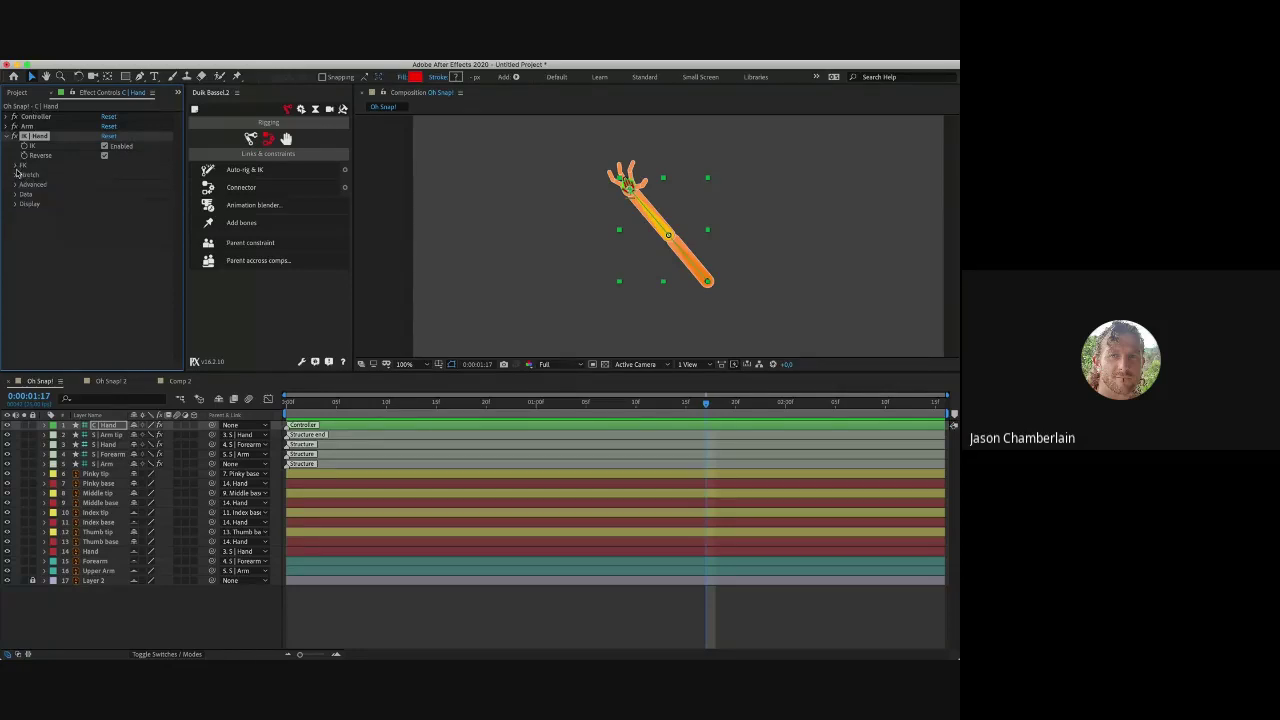
pyautogui.click(16, 175)
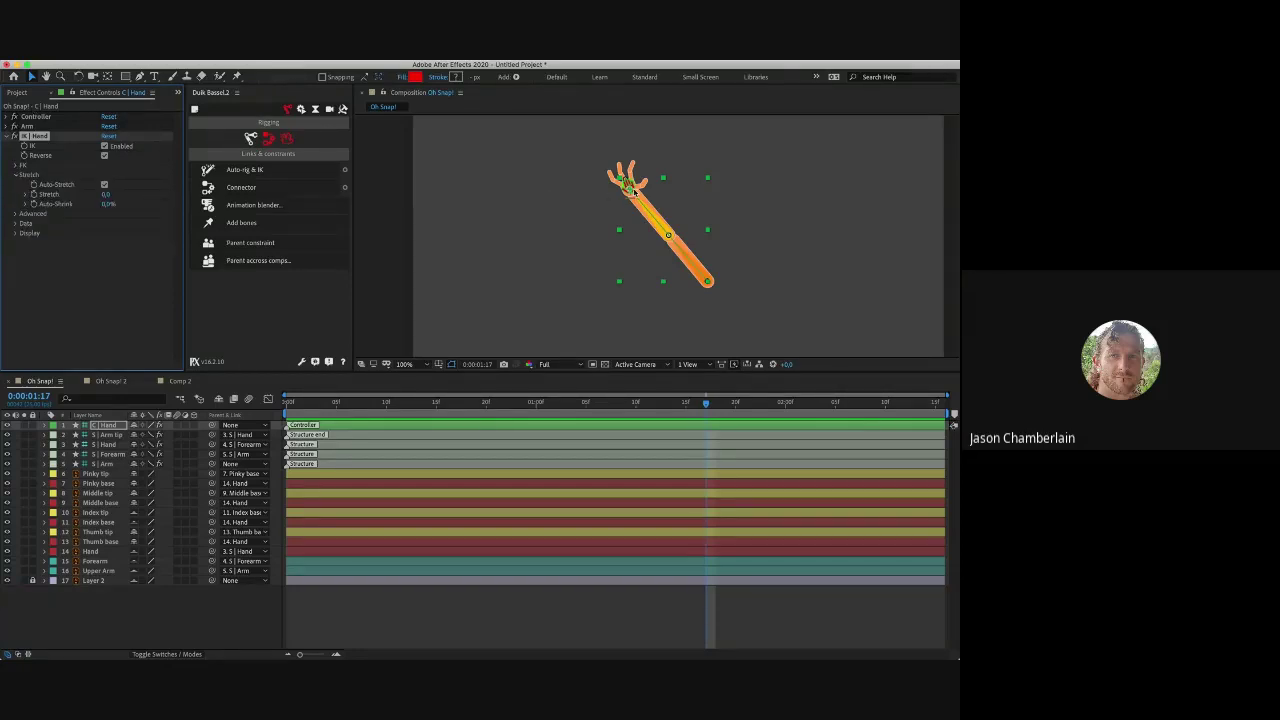
pyautogui.click(532, 205)
pyautogui.click(630, 195)
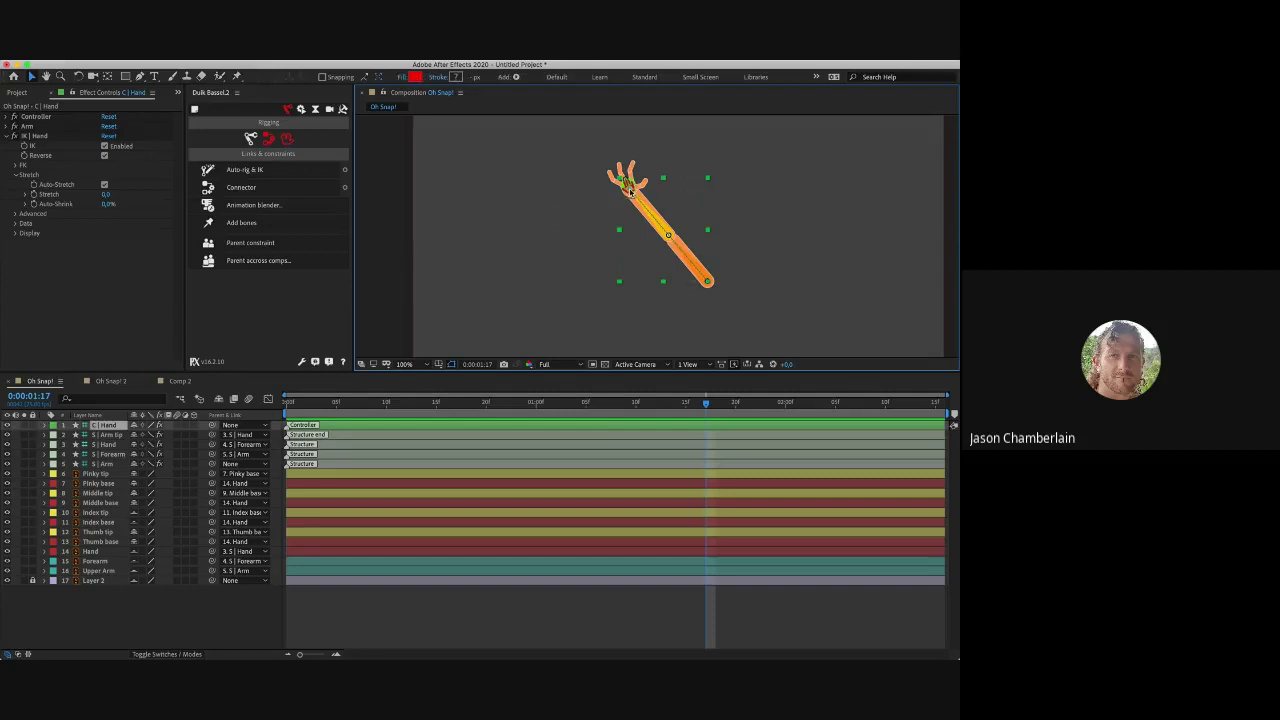
pyautogui.moveTo(630, 192); pyautogui.dragTo(467, 169)
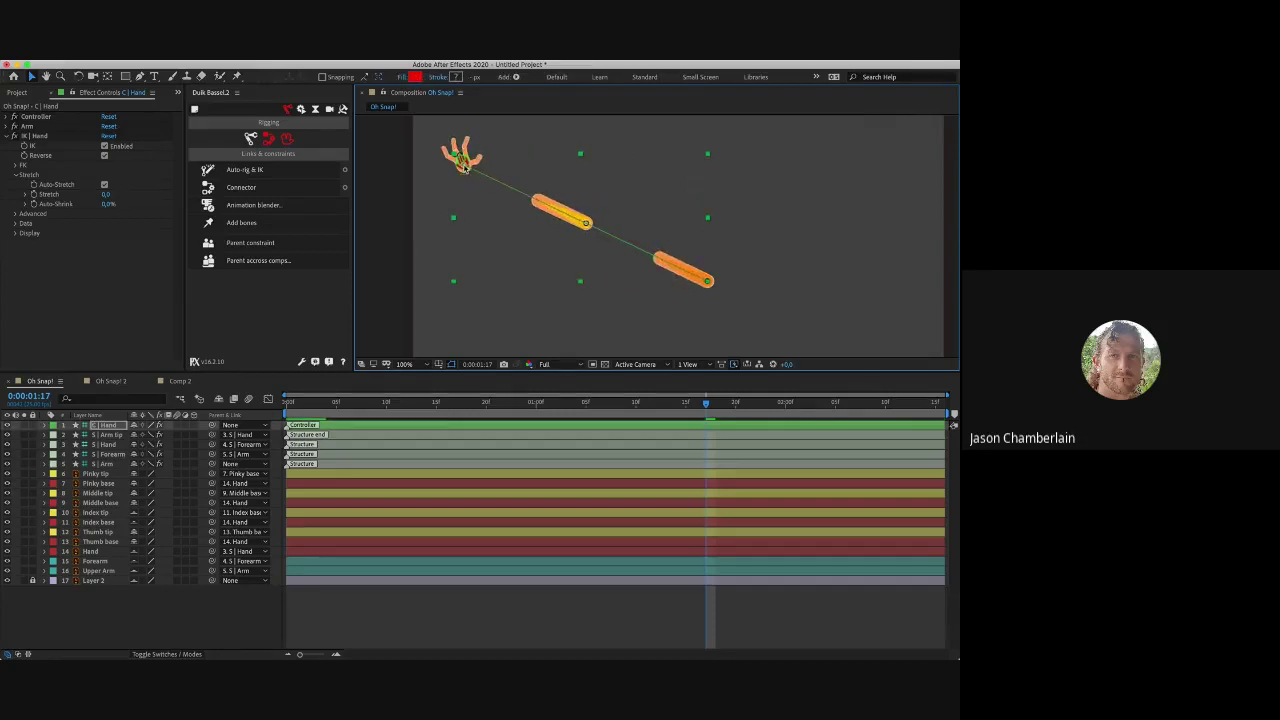
pyautogui.click(425, 222)
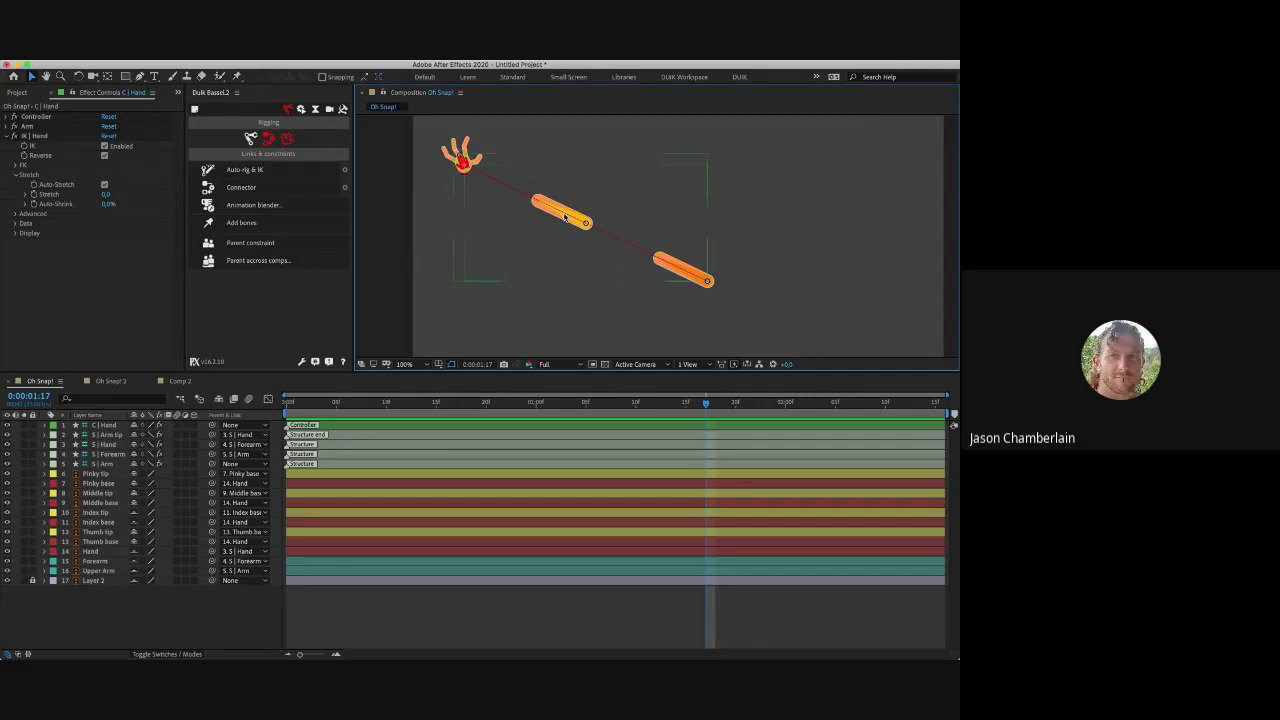
# Step: Turn off Auto-Stretch and move the hand into a bent L-shaped arm pose
pyautogui.click(105, 186)
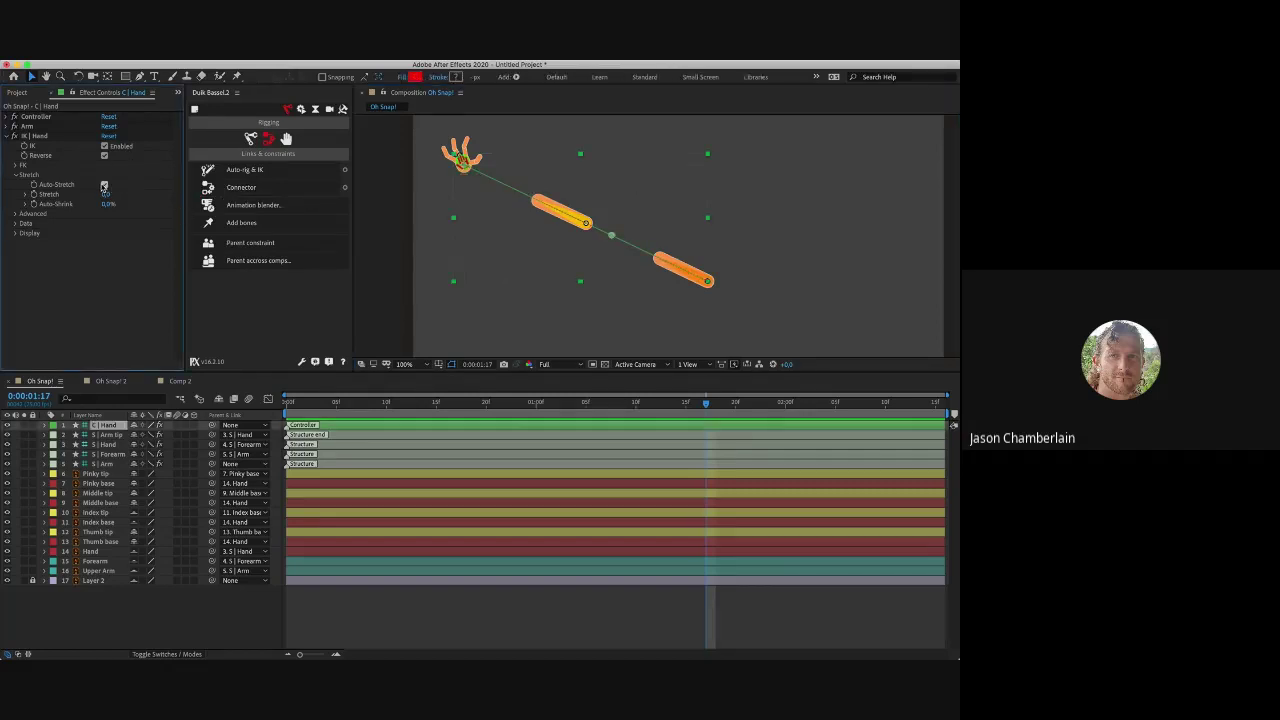
pyautogui.click(104, 185)
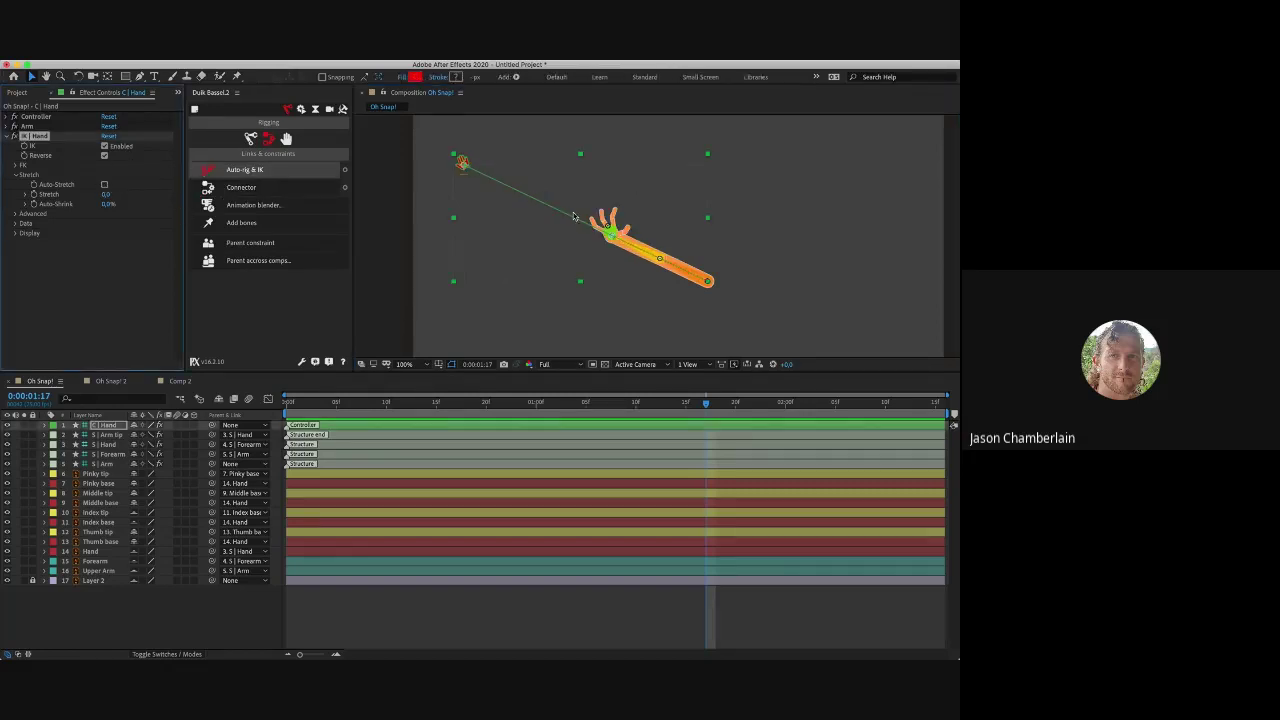
pyautogui.click(466, 168)
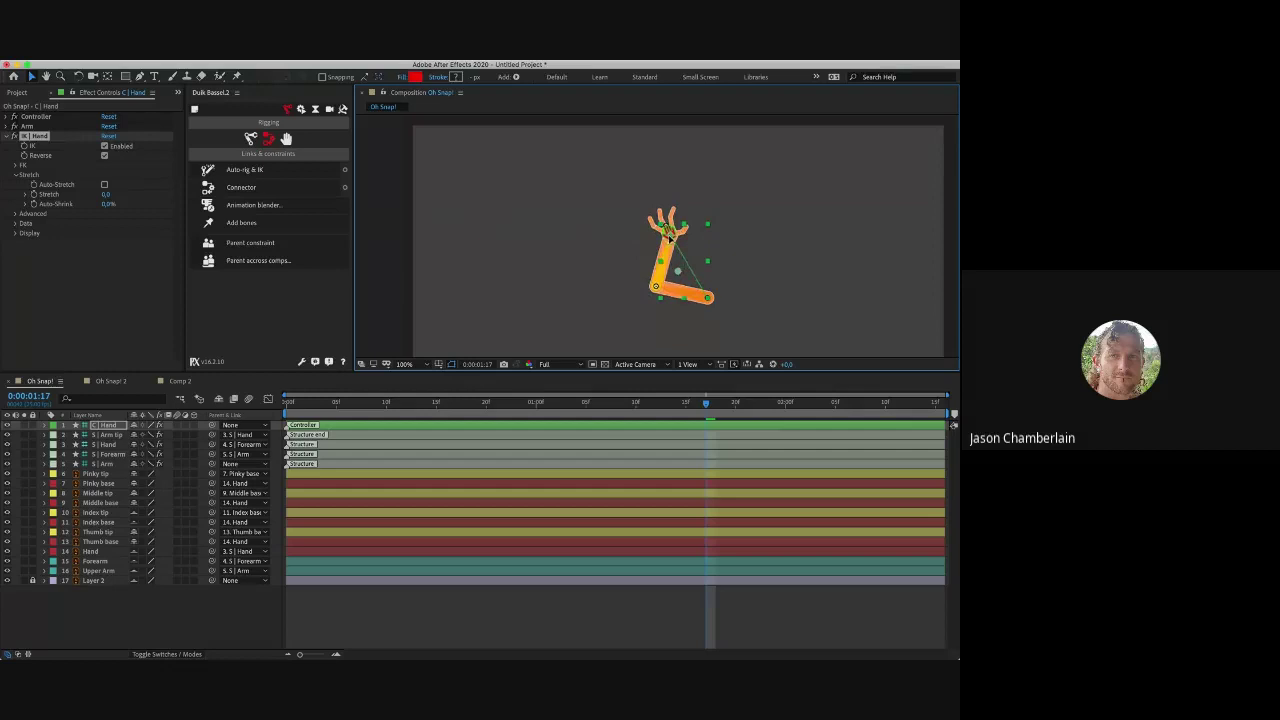
pyautogui.moveTo(662, 228); pyautogui.dragTo(652, 245)
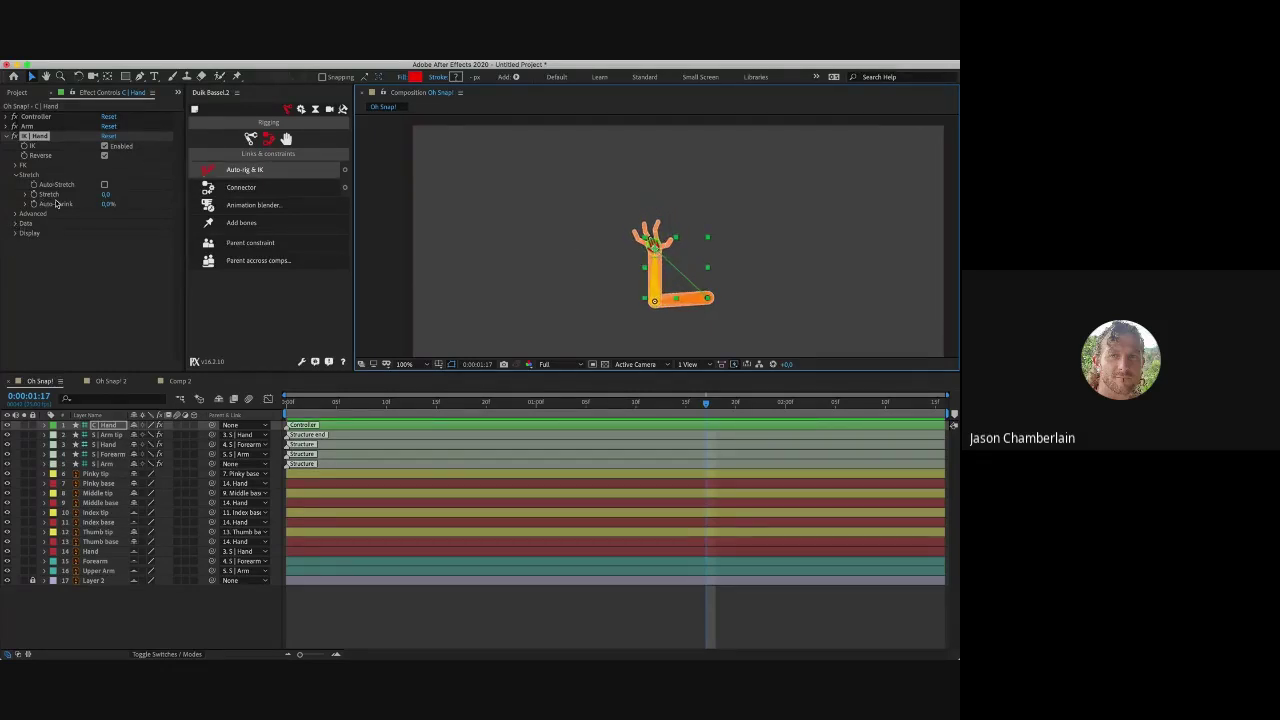
# Step: Collapse the IK | Hand effect and deselect it, leaving the arm straight and diagonal
pyautogui.click(6, 136)
pyautogui.click(89, 222)
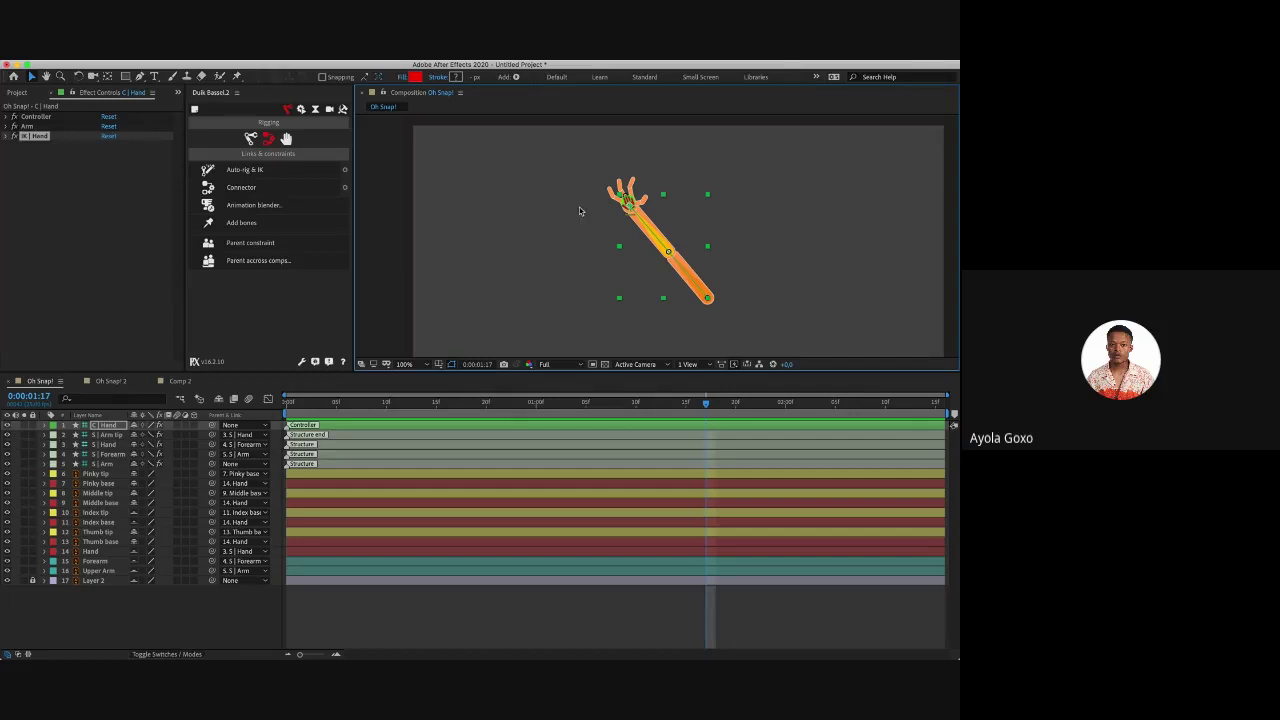
# Step: Drag the C | Hand controller down-left to test how the arm bends
pyautogui.click(579, 210)
pyautogui.click(628, 202)
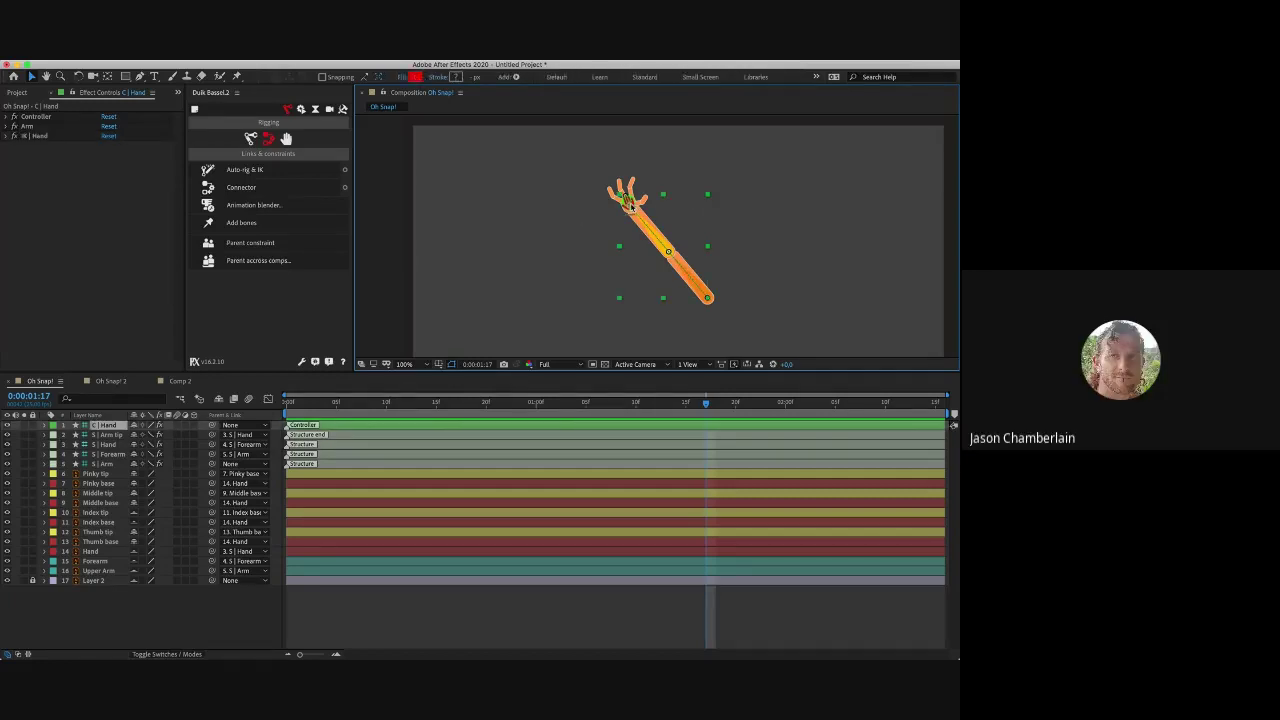
pyautogui.moveTo(631, 207); pyautogui.dragTo(589, 243)
# Step: Turn off Auto-Stretch in the IK | Hand effect
pyautogui.click(11, 136)
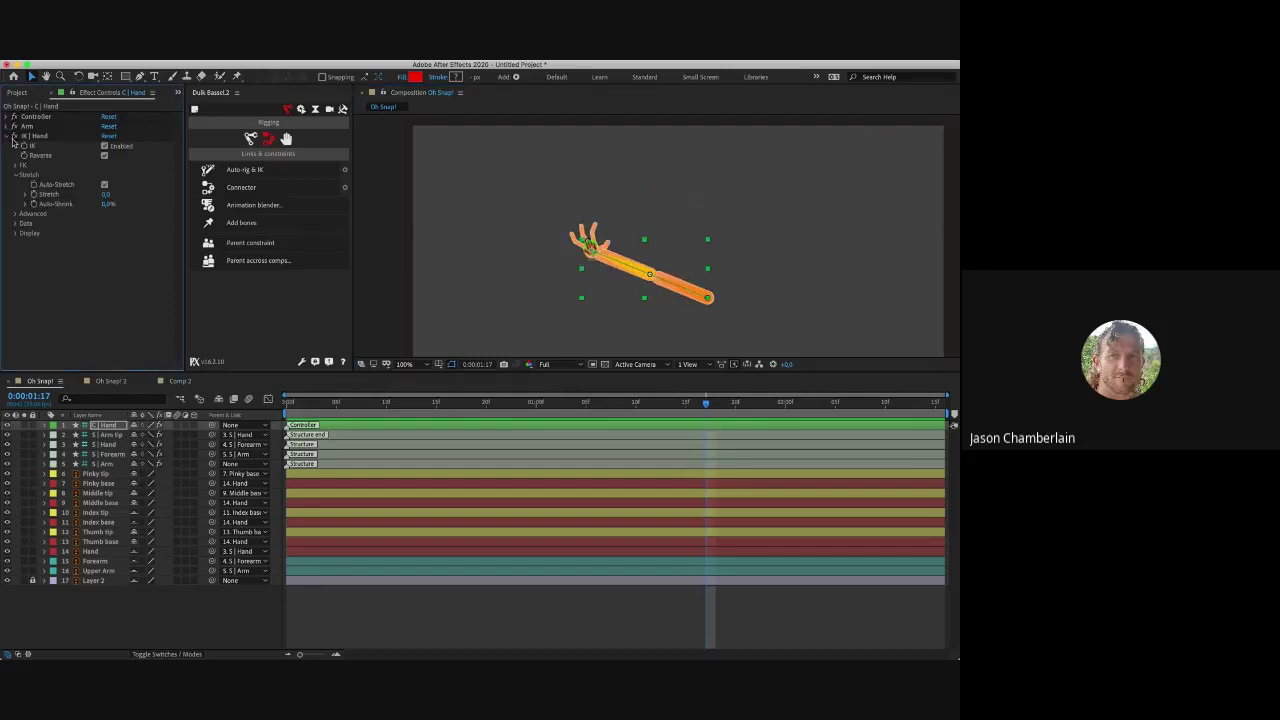
pyautogui.click(40, 136)
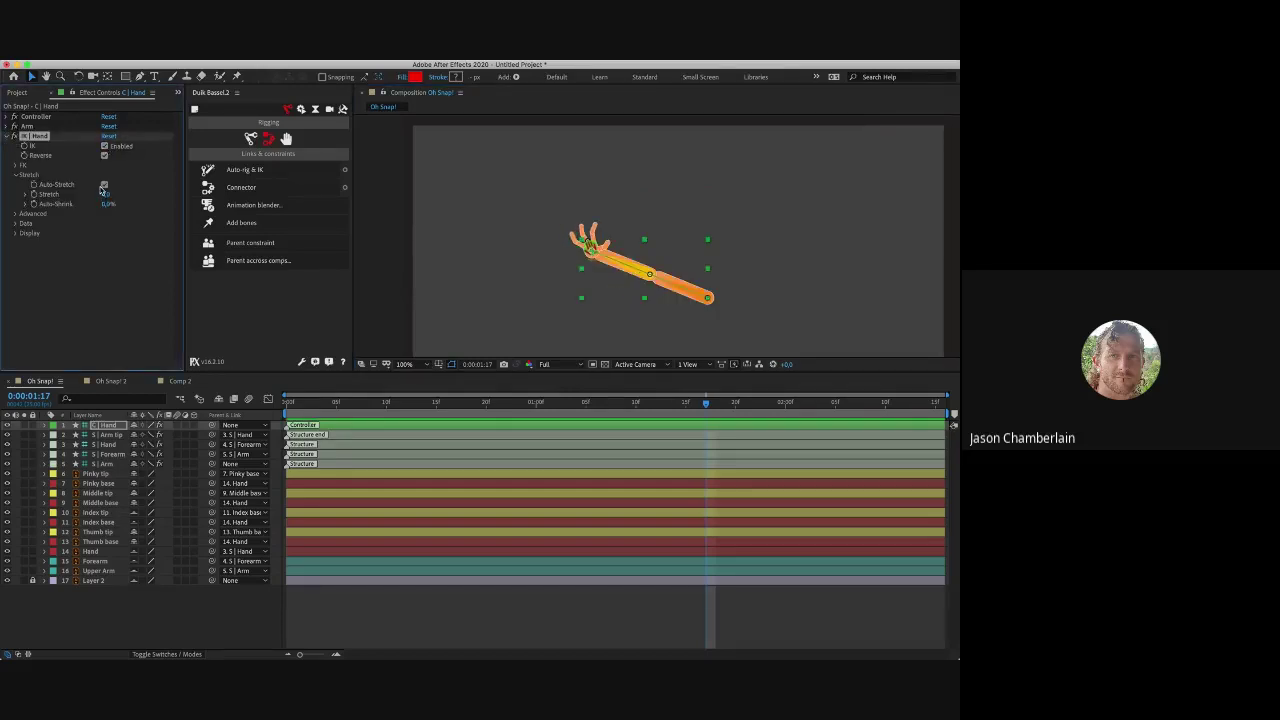
pyautogui.click(104, 185)
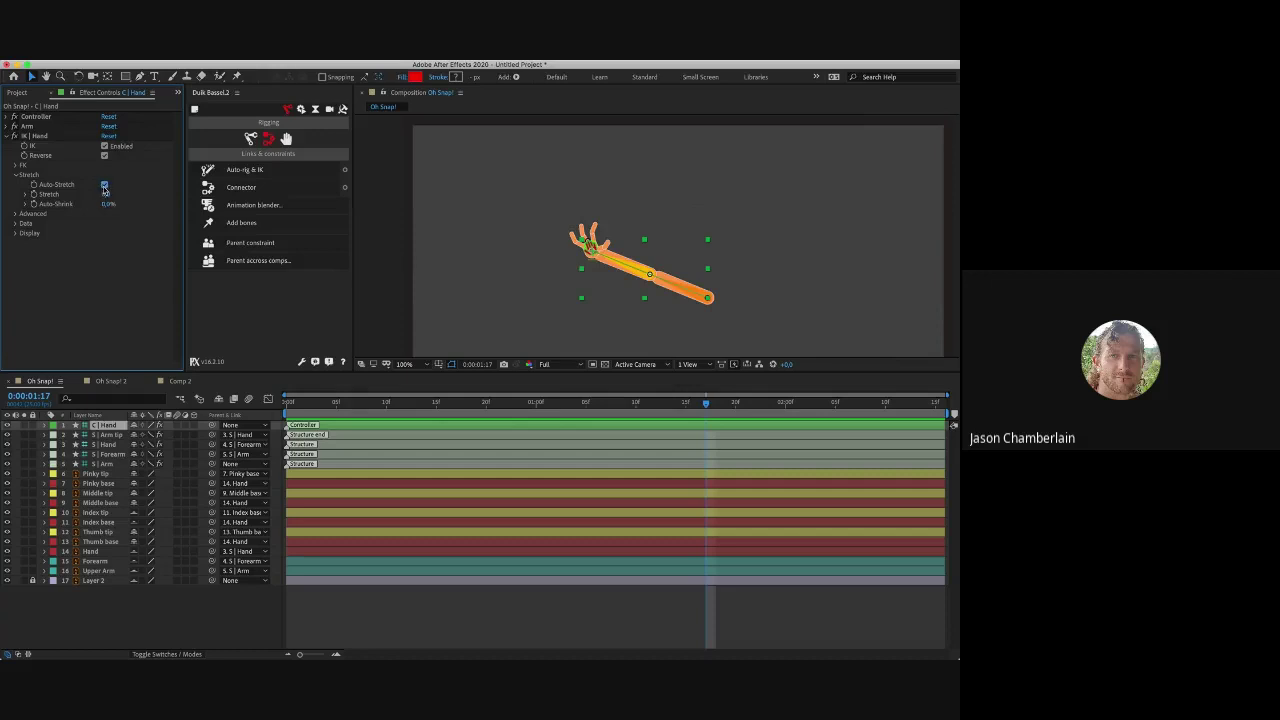
pyautogui.click(7, 138)
# Step: Drag the hand controller right so the arm bends into an upright L pose
pyautogui.click(531, 221)
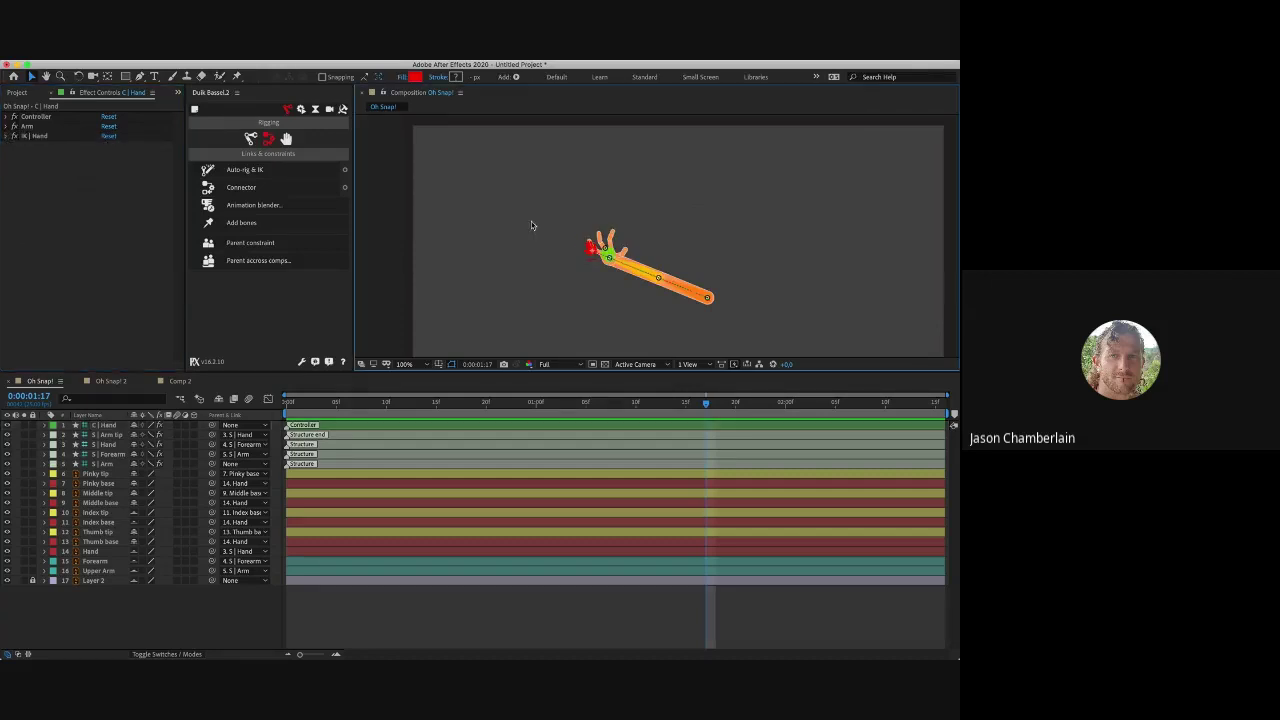
pyautogui.click(596, 245)
pyautogui.moveTo(592, 256); pyautogui.dragTo(673, 241)
pyautogui.click(598, 252)
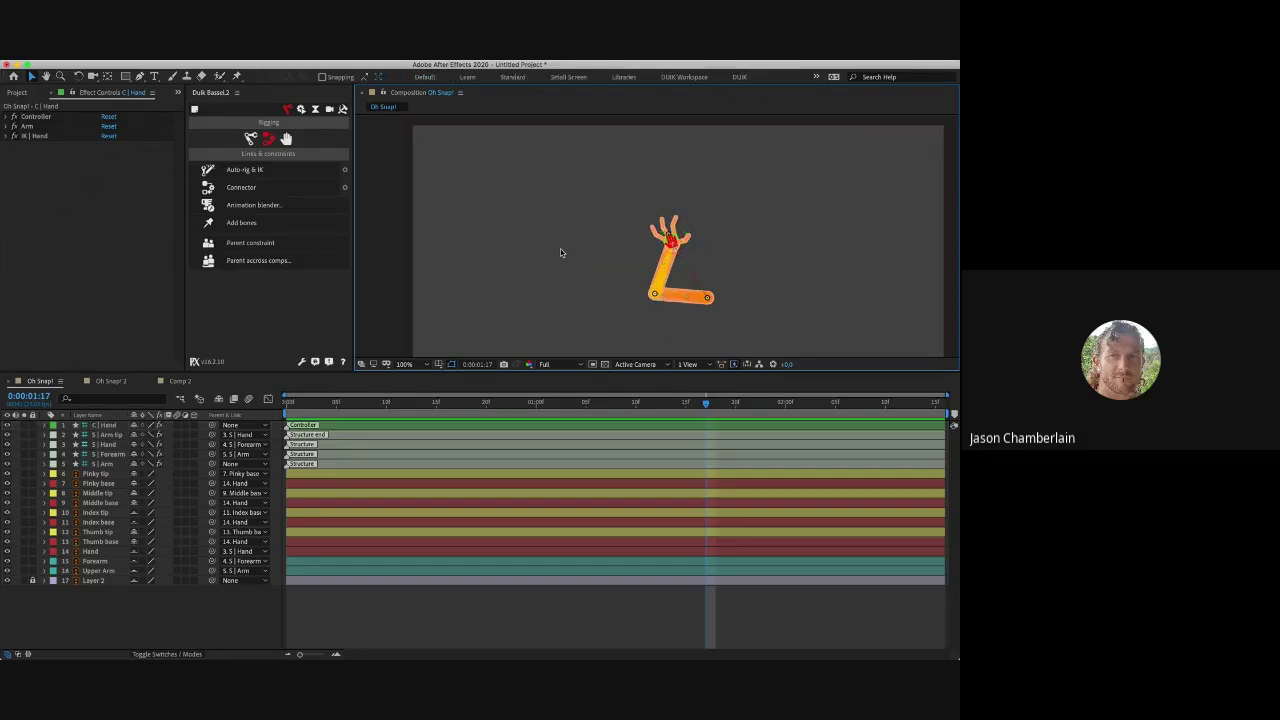
pyautogui.click(670, 242)
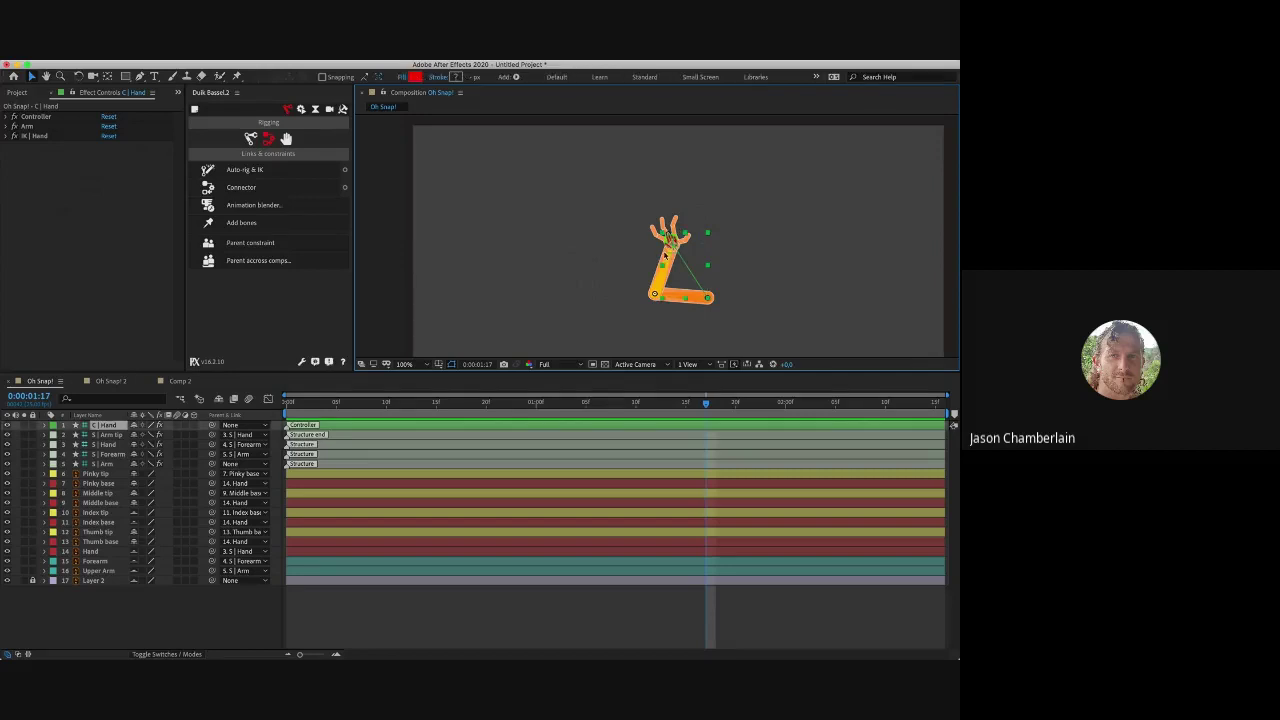
# Step: Select the four arm structure layers, S | Arm tip through S | Arm, and lock them
pyautogui.click(120, 436)
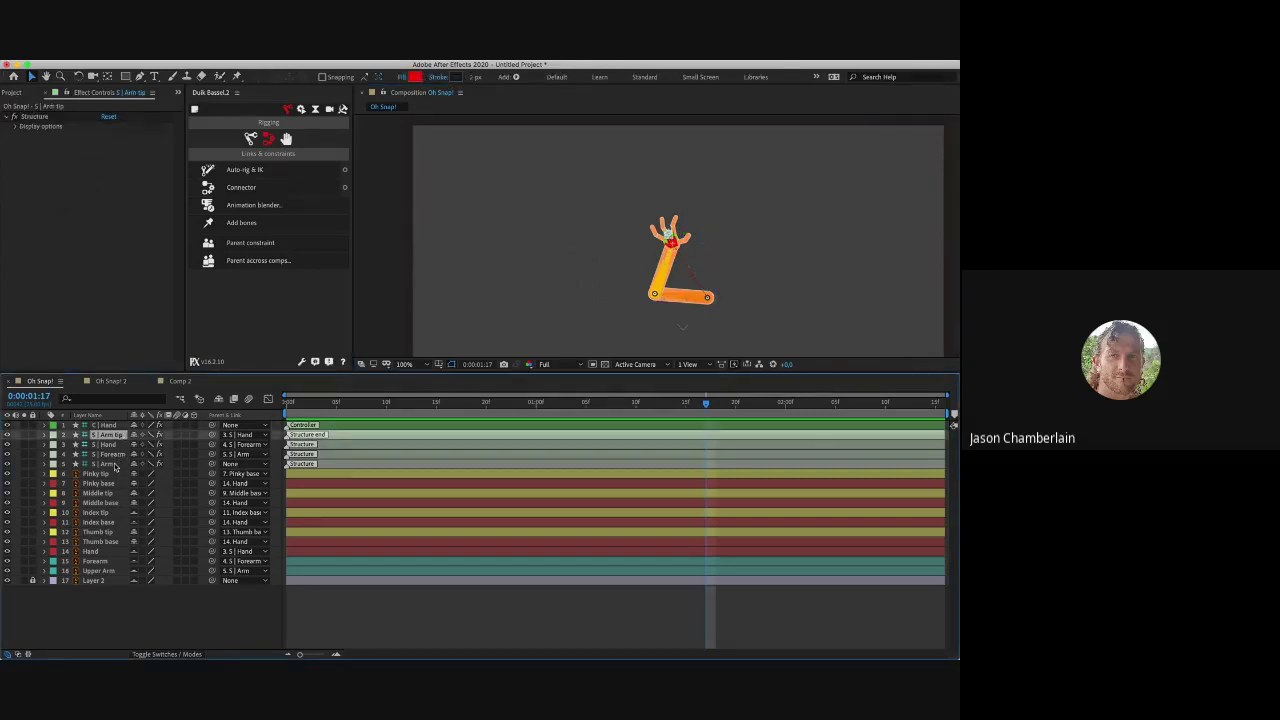
pyautogui.keyDown('shift'); pyautogui.click(114, 463); pyautogui.keyUp('shift')
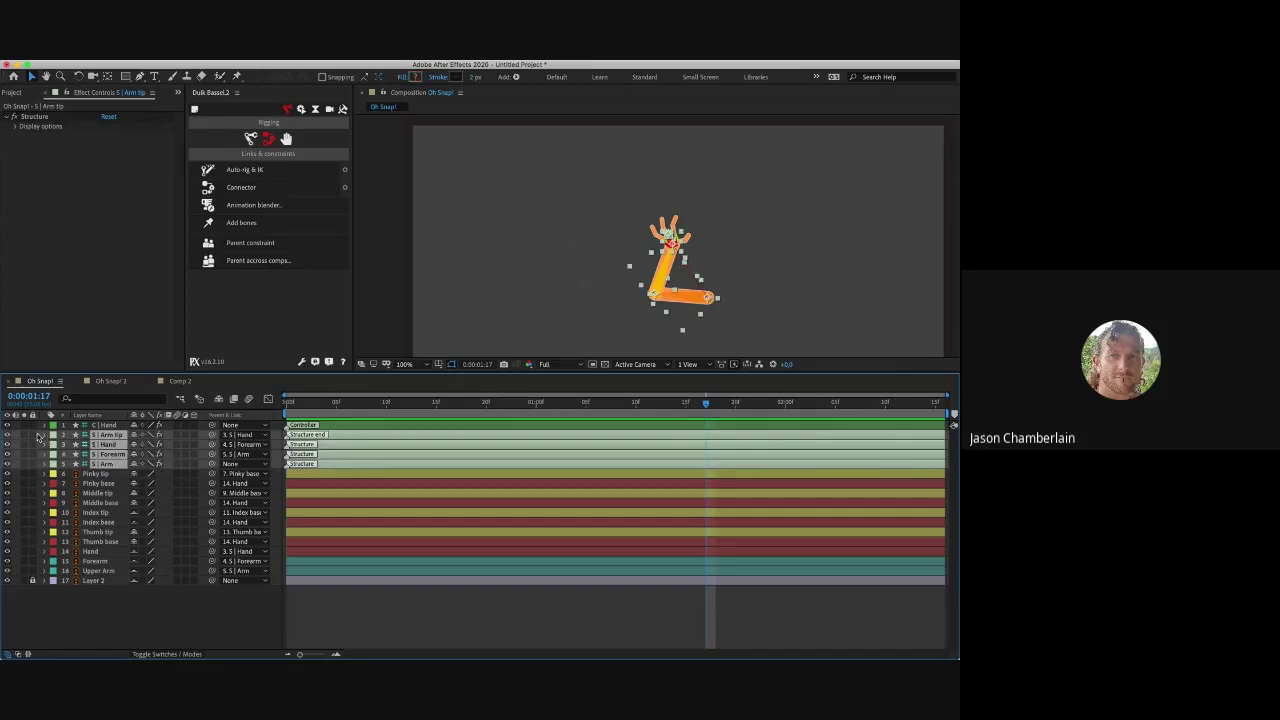
pyautogui.moveTo(33, 436); pyautogui.dragTo(33, 464)
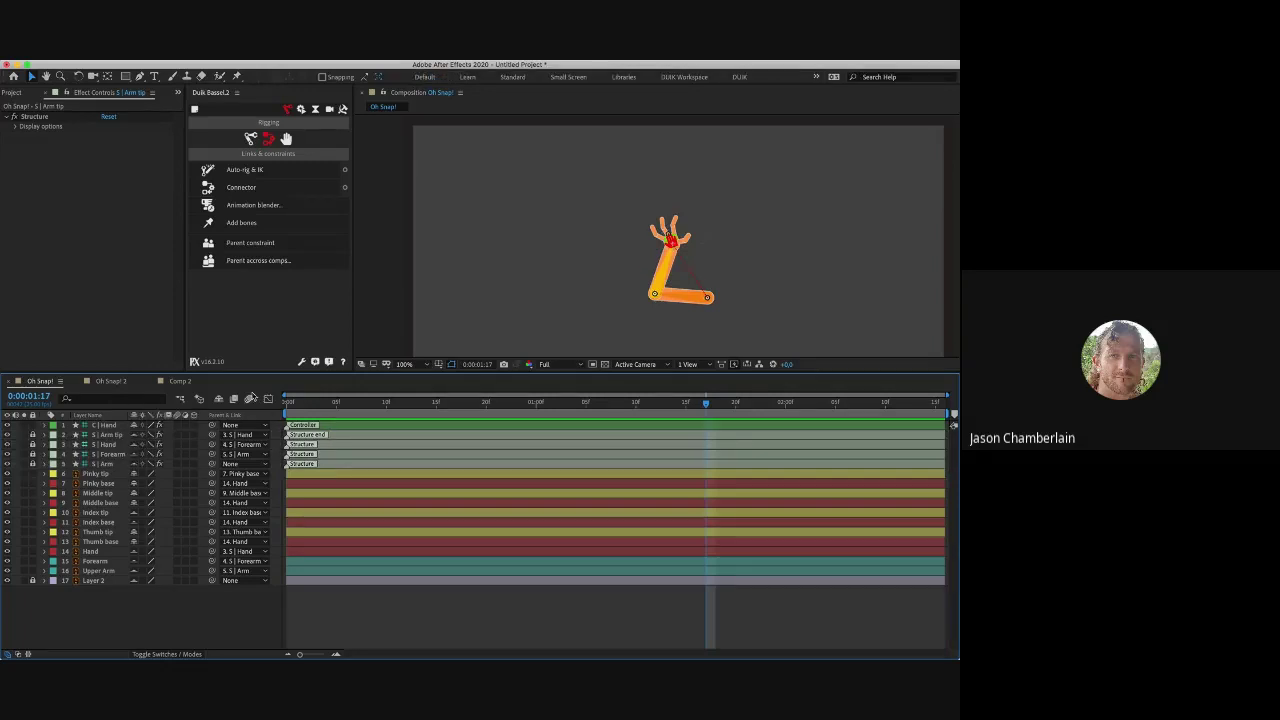
# Step: Turn on Hide Shy Layers in the timeline, then select the Pinky tip and Hand layers
pyautogui.click(220, 400)
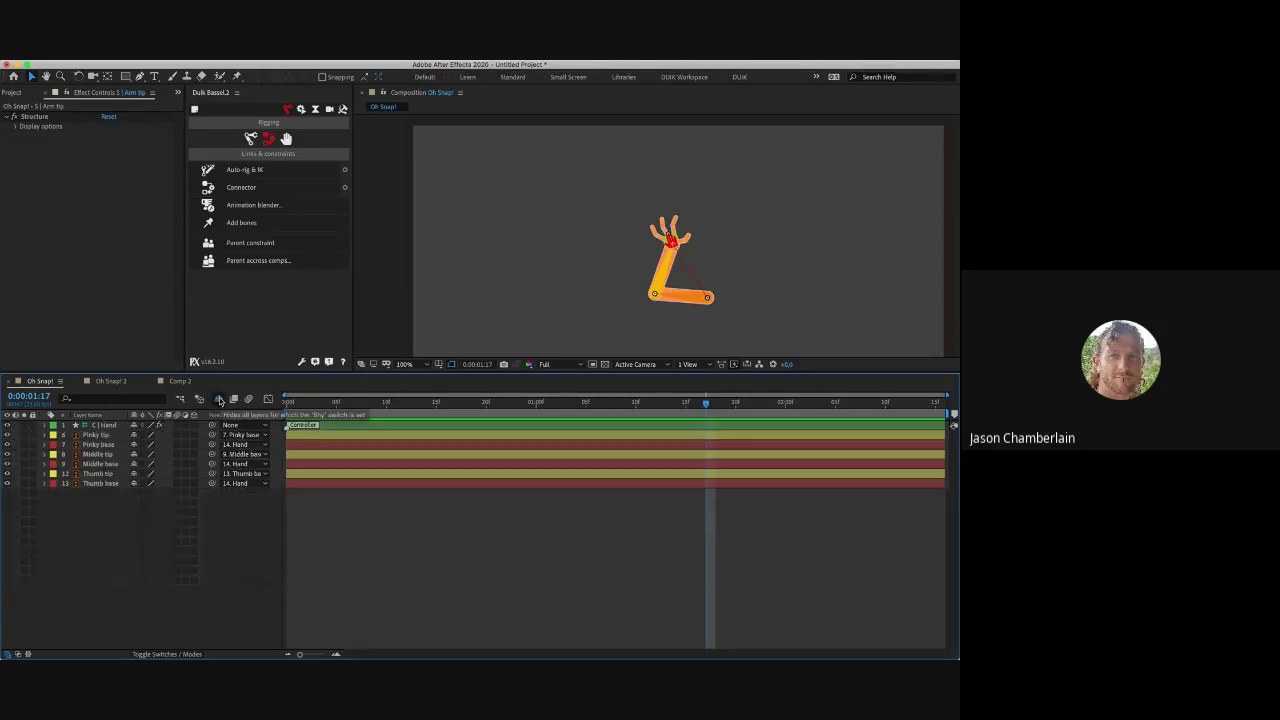
pyautogui.click(220, 400)
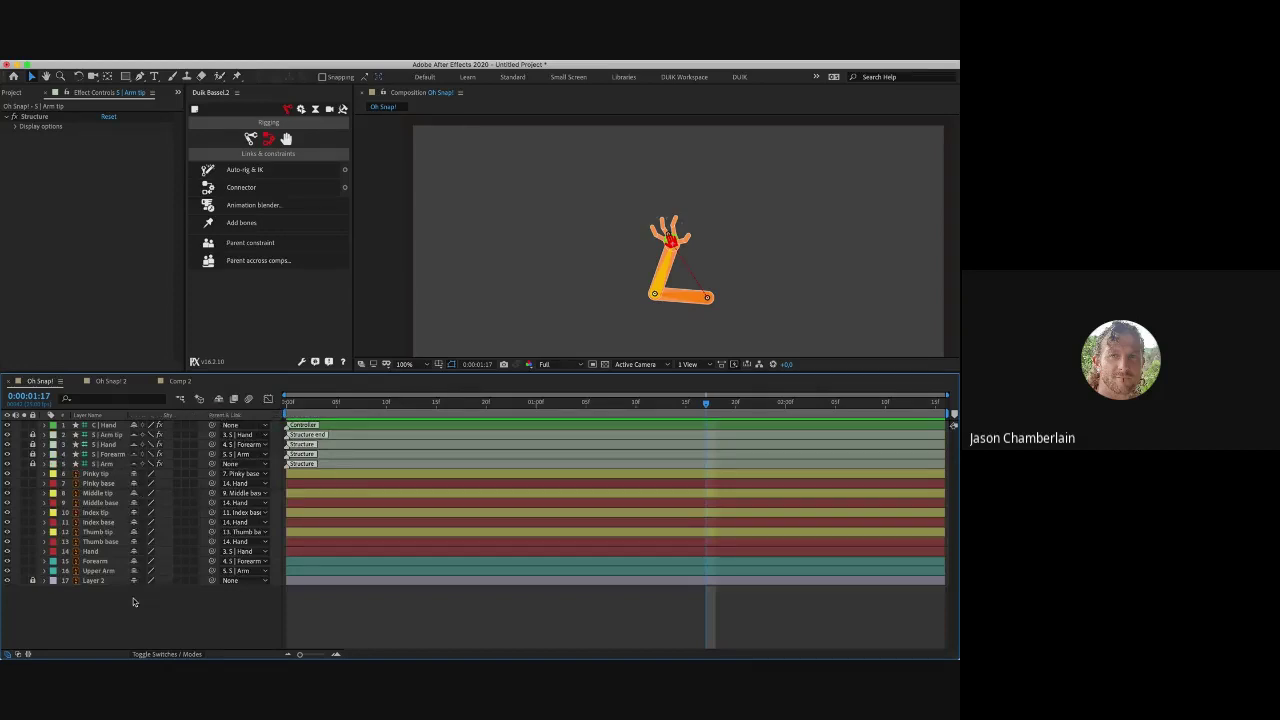
pyautogui.click(220, 400)
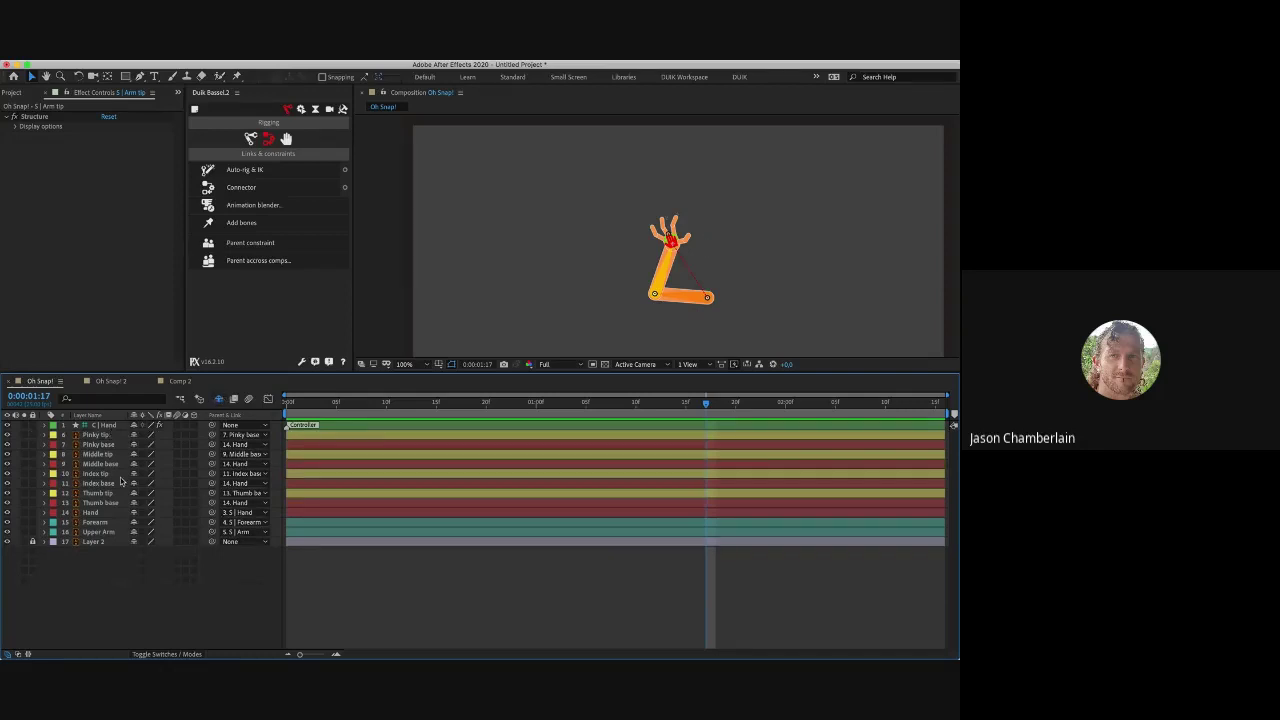
pyautogui.click(108, 436)
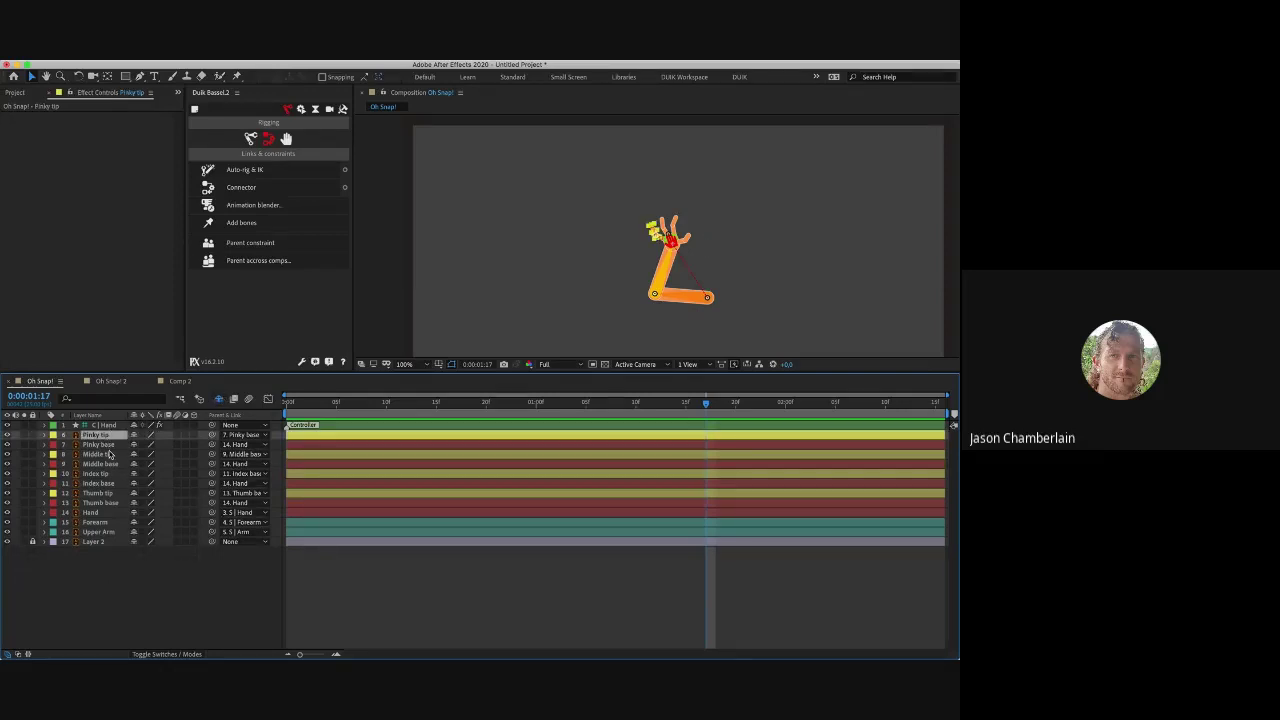
pyautogui.click(108, 512)
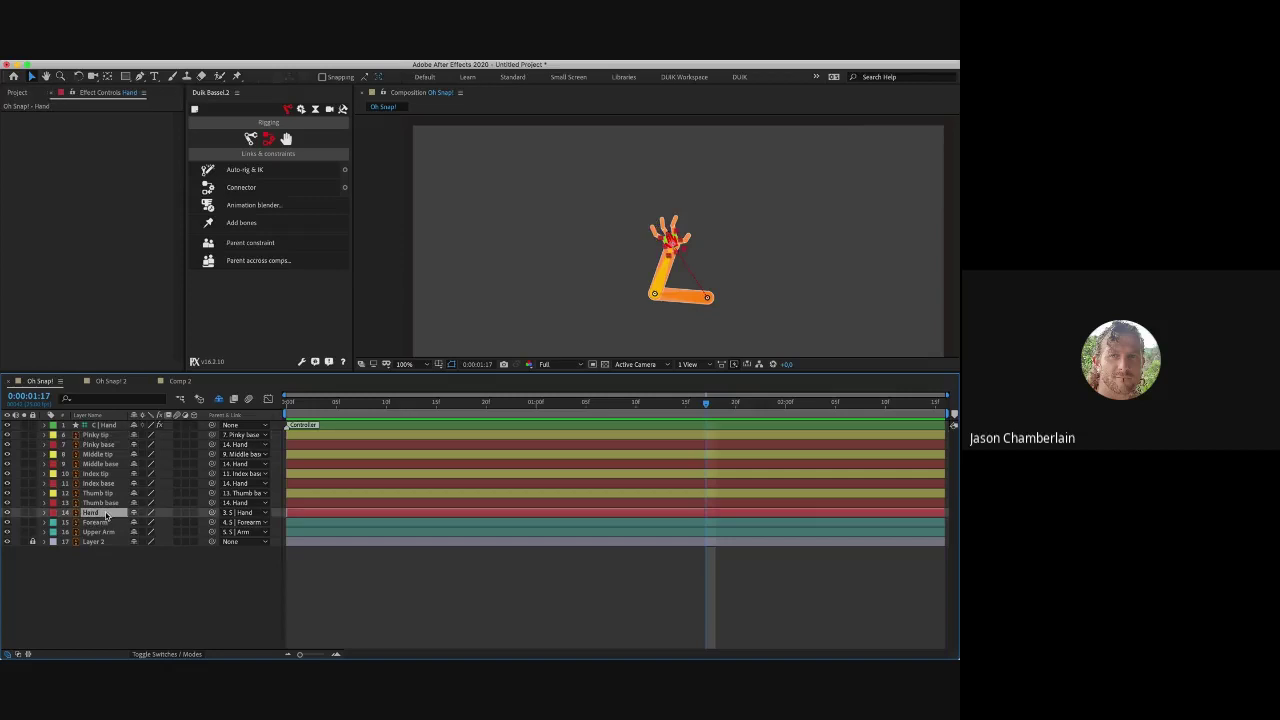
pyautogui.click(118, 434)
# Step: Mark the Forearm and Upper Arm layers shy so they vanish from the timeline
pyautogui.click(103, 512)
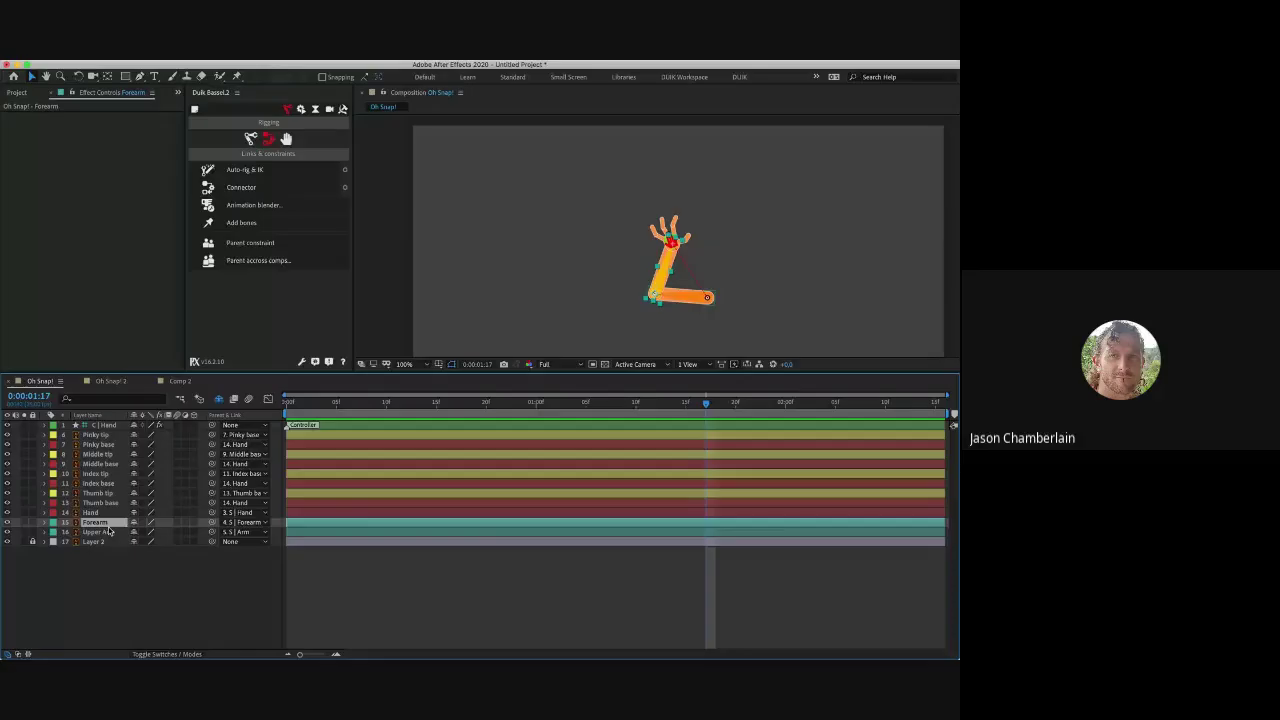
pyautogui.click(110, 533)
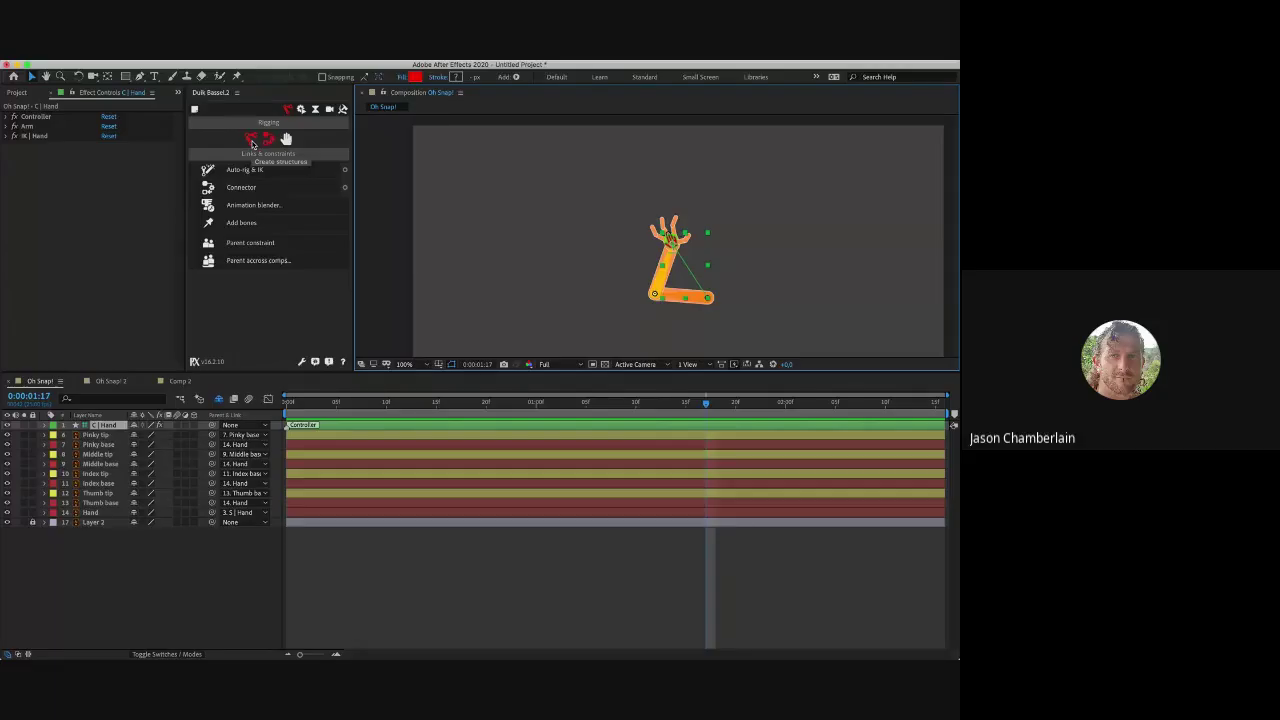
# Step: In Duik's Structures tools, toggle the arm bones' visibility with Show/hide several times
pyautogui.click(250, 139)
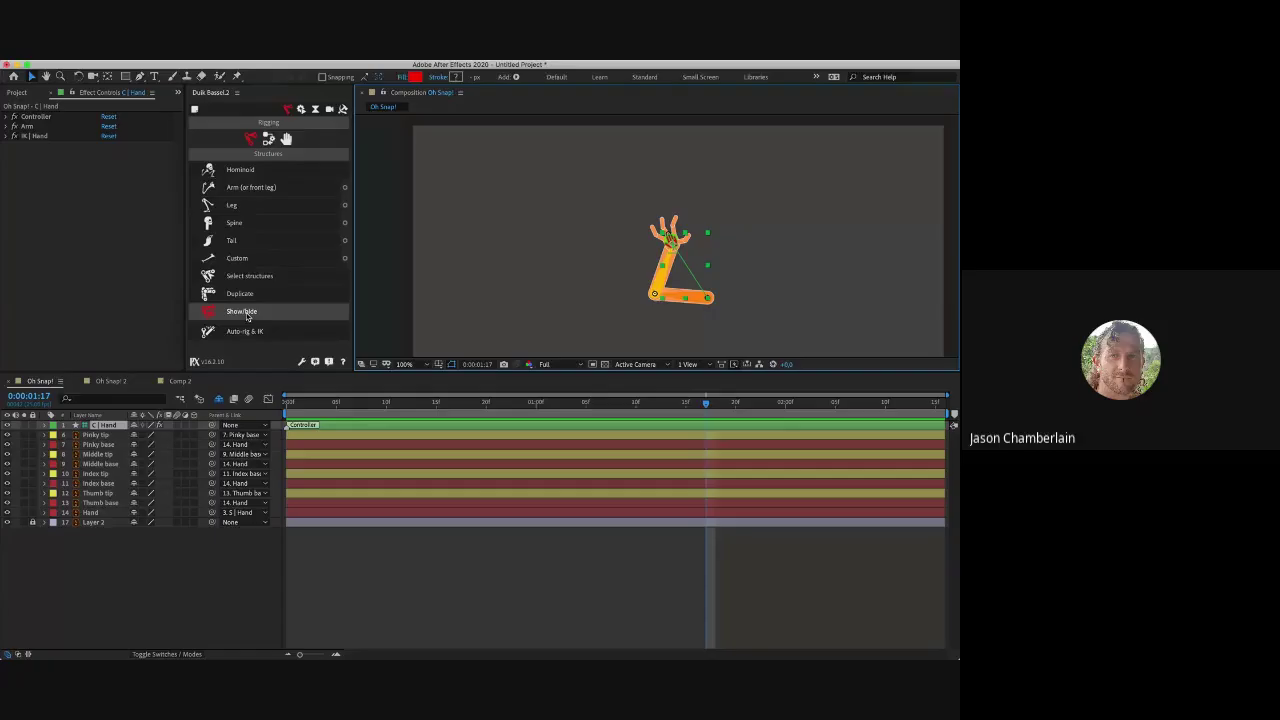
pyautogui.click(247, 315)
pyautogui.click(249, 316)
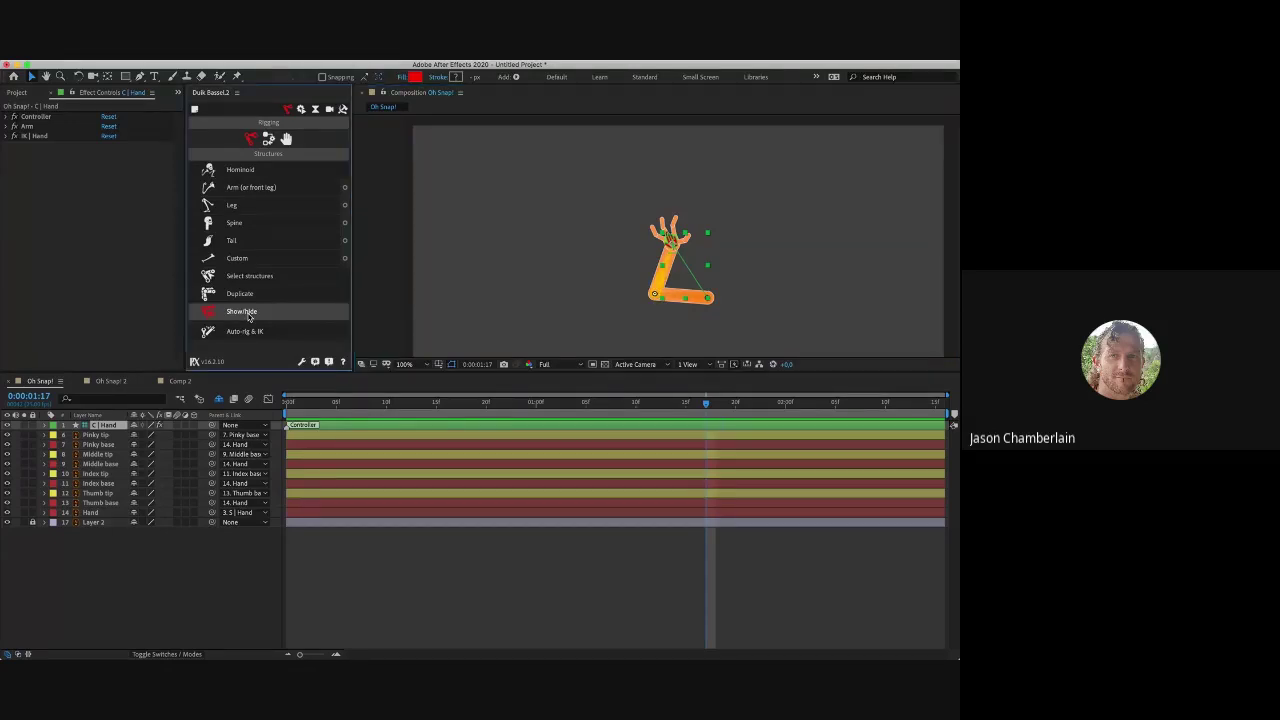
pyautogui.click(249, 316)
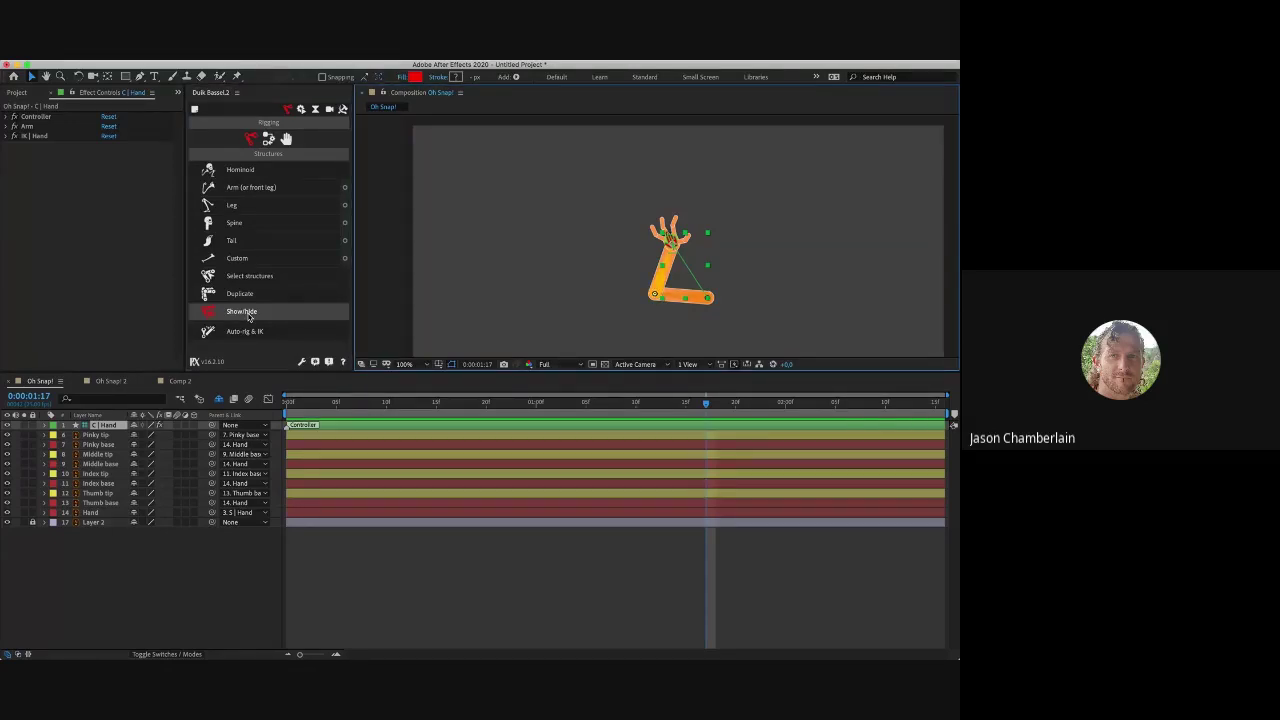
pyautogui.click(249, 316)
# Step: Reselect the hand controller and switch to the Oh Snap! 2 composition
pyautogui.click(530, 235)
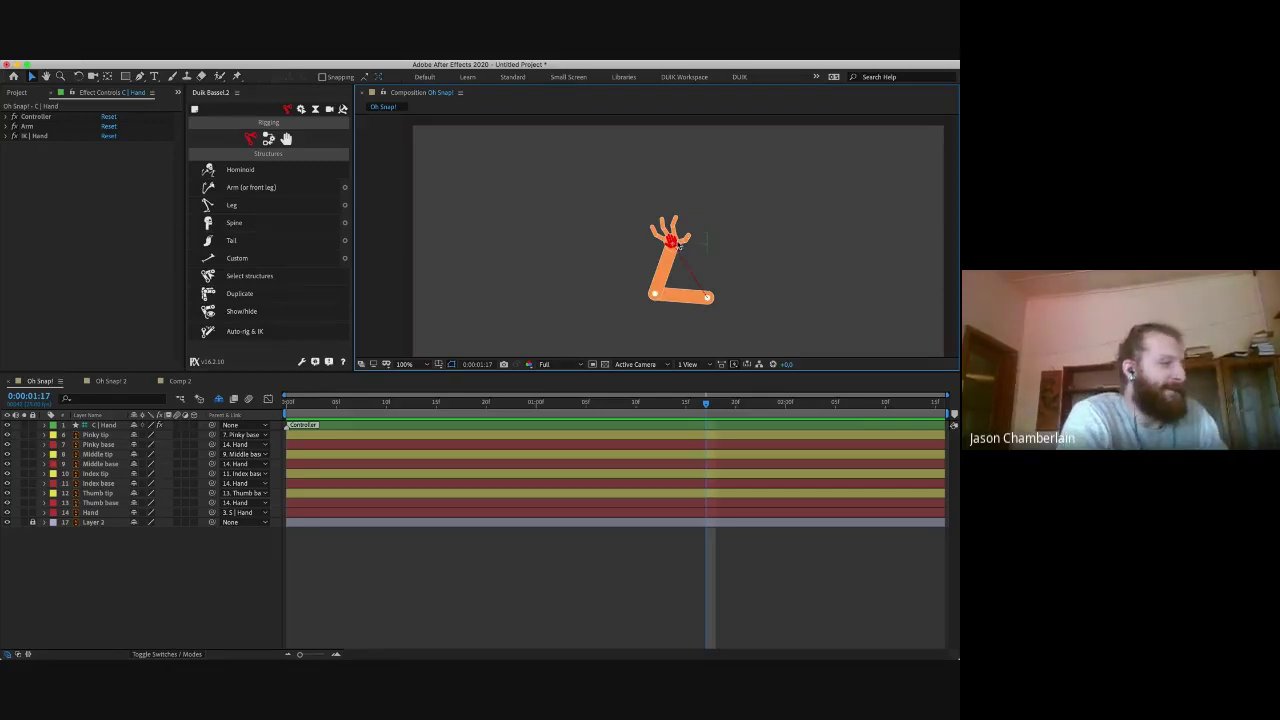
pyautogui.click(671, 240)
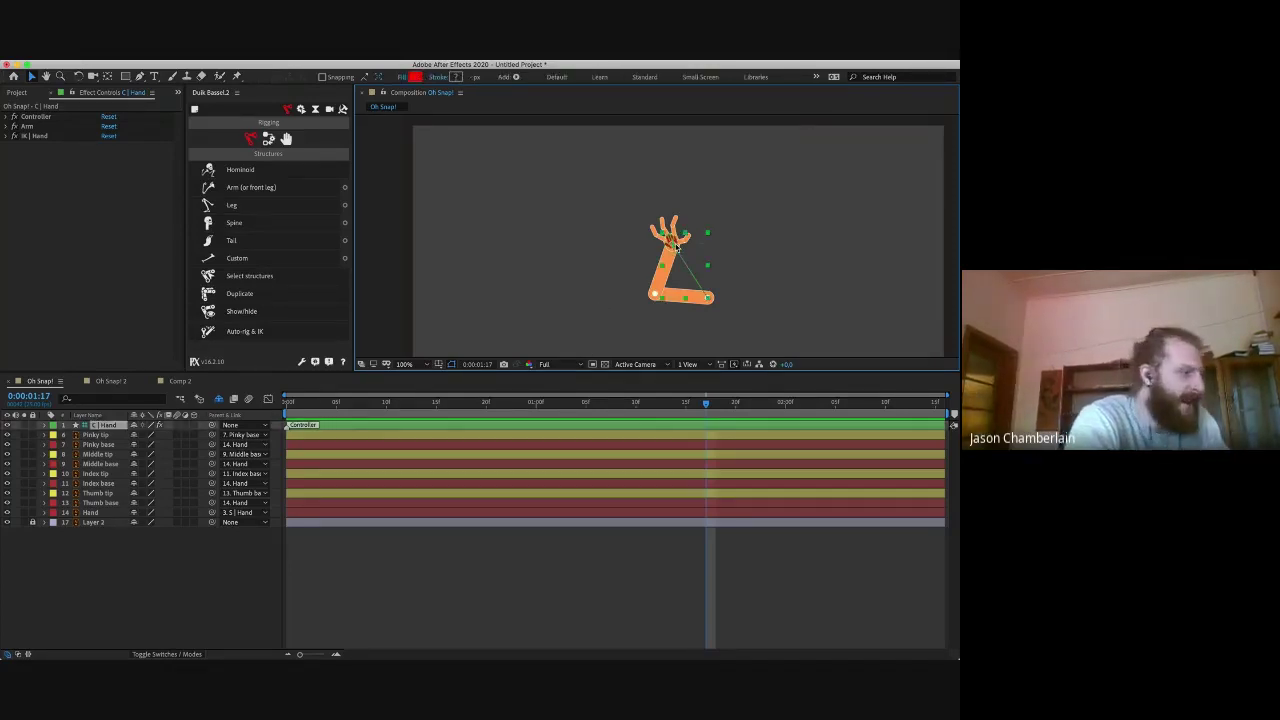
pyautogui.click(118, 381)
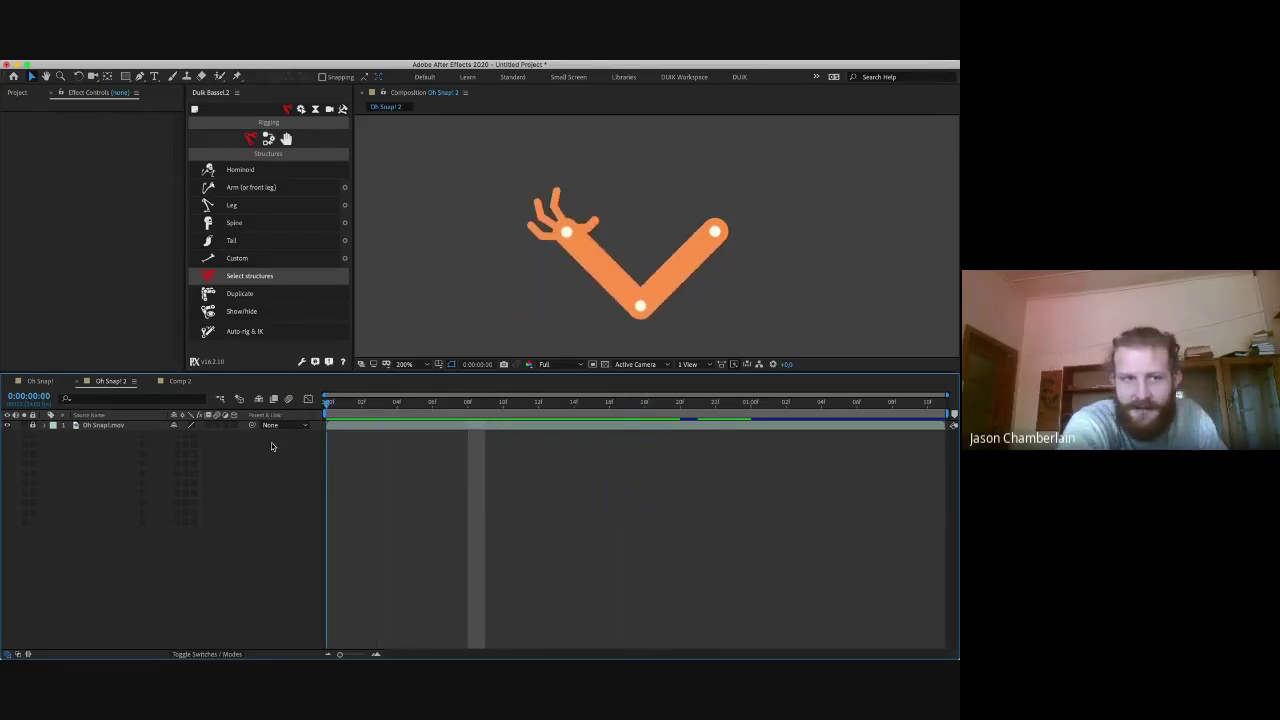
# Step: Return to the Oh Snap! composition and deselect the C | Hand controller
pyautogui.click(36, 384)
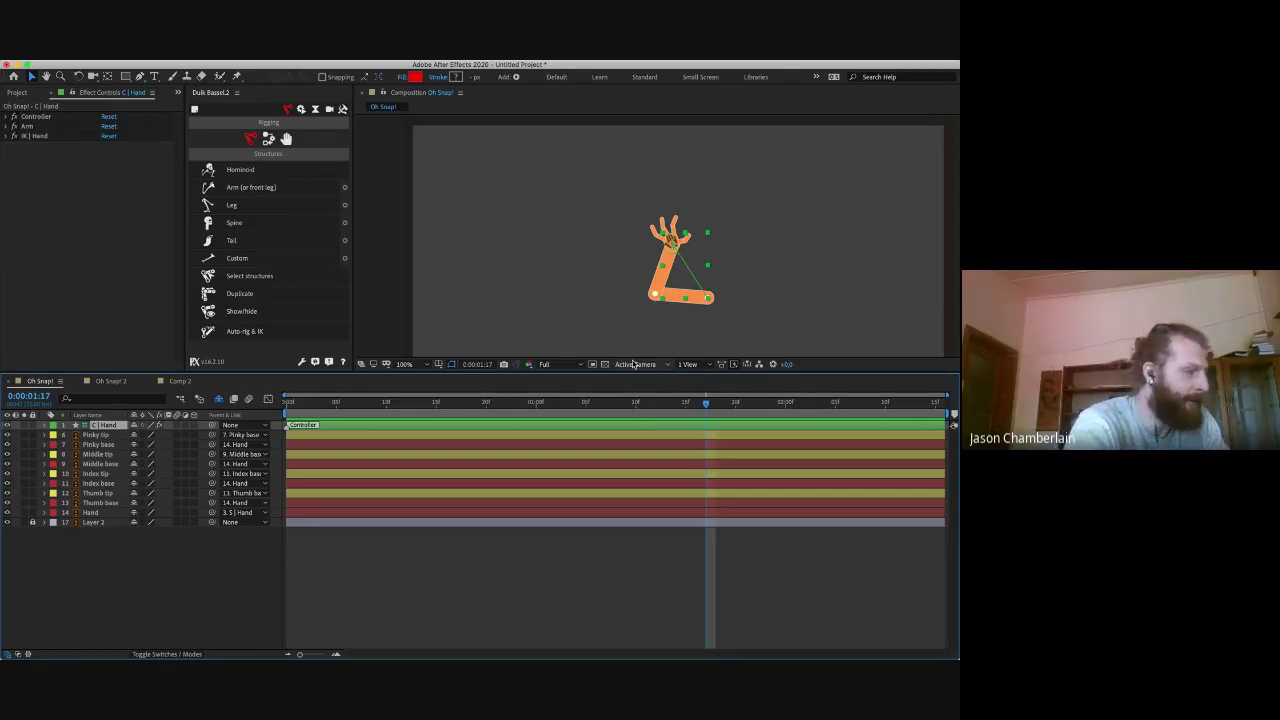
pyautogui.click(155, 569)
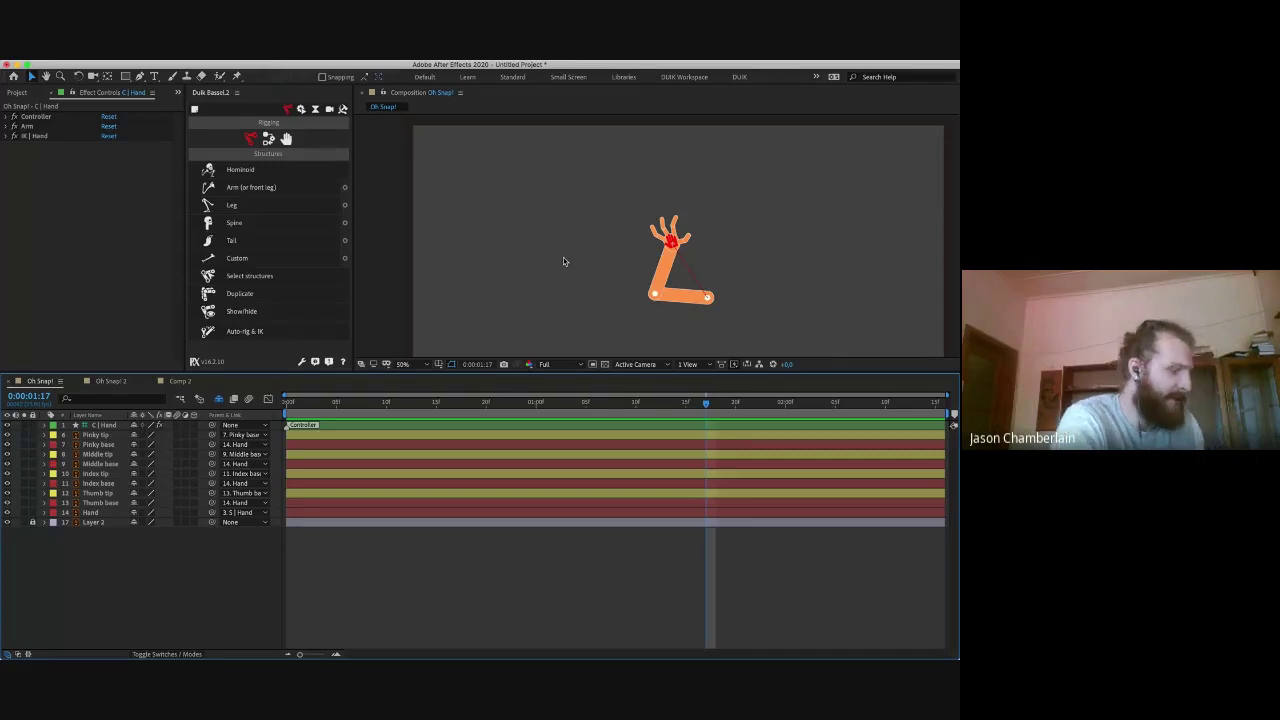
# Step: Import Cool Cucumber.ai from the Cool cucumber folder as Composition - Retain Layer Sizes
pyautogui.press('super+k')
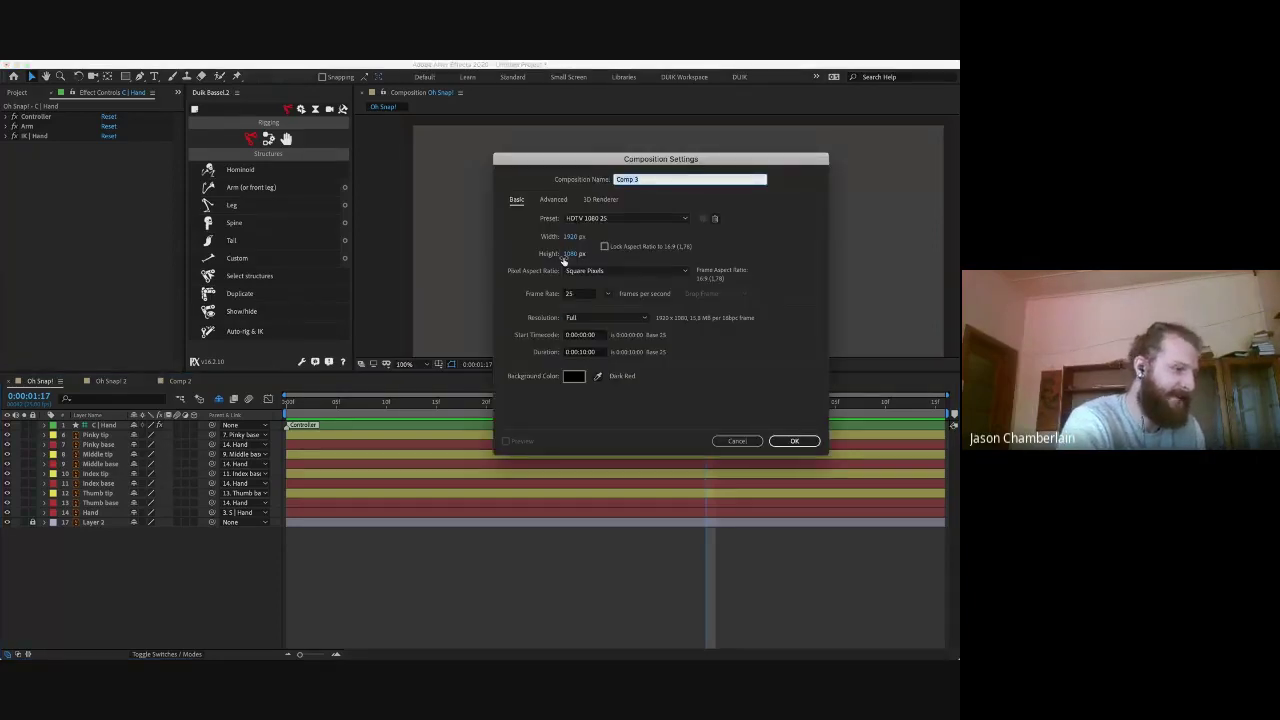
pyautogui.press('Escape')
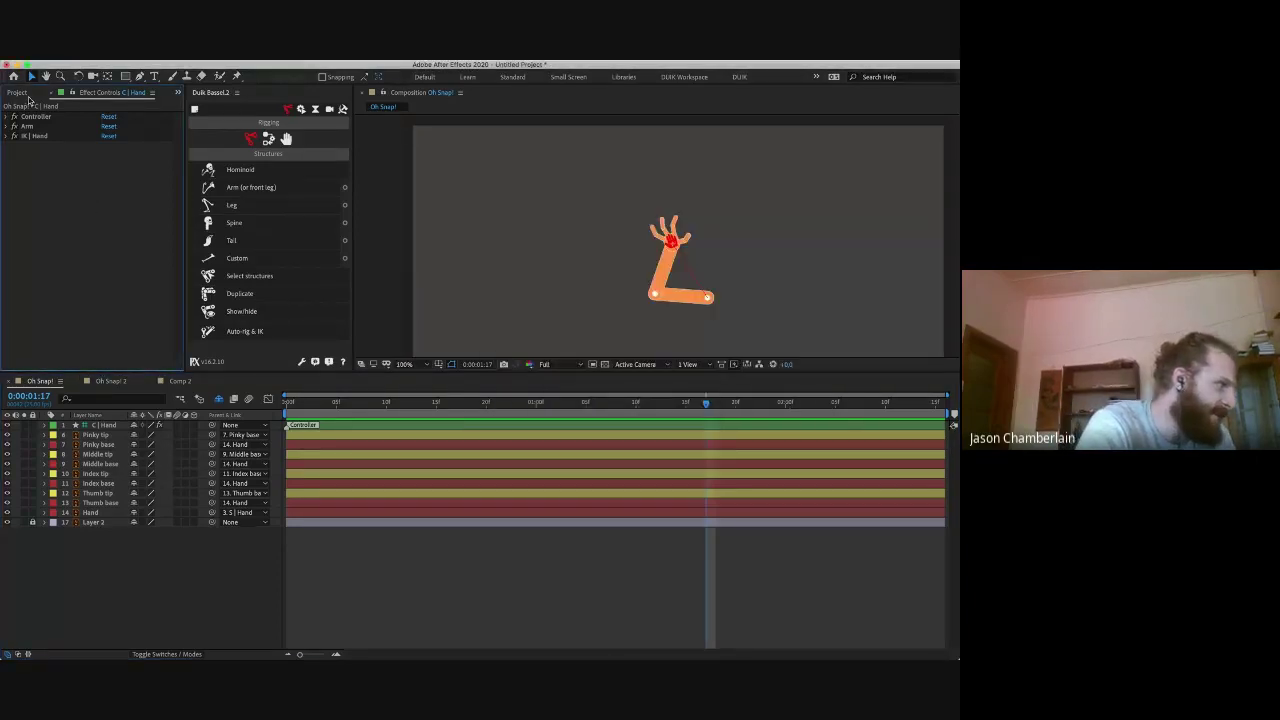
pyautogui.press('super+0')
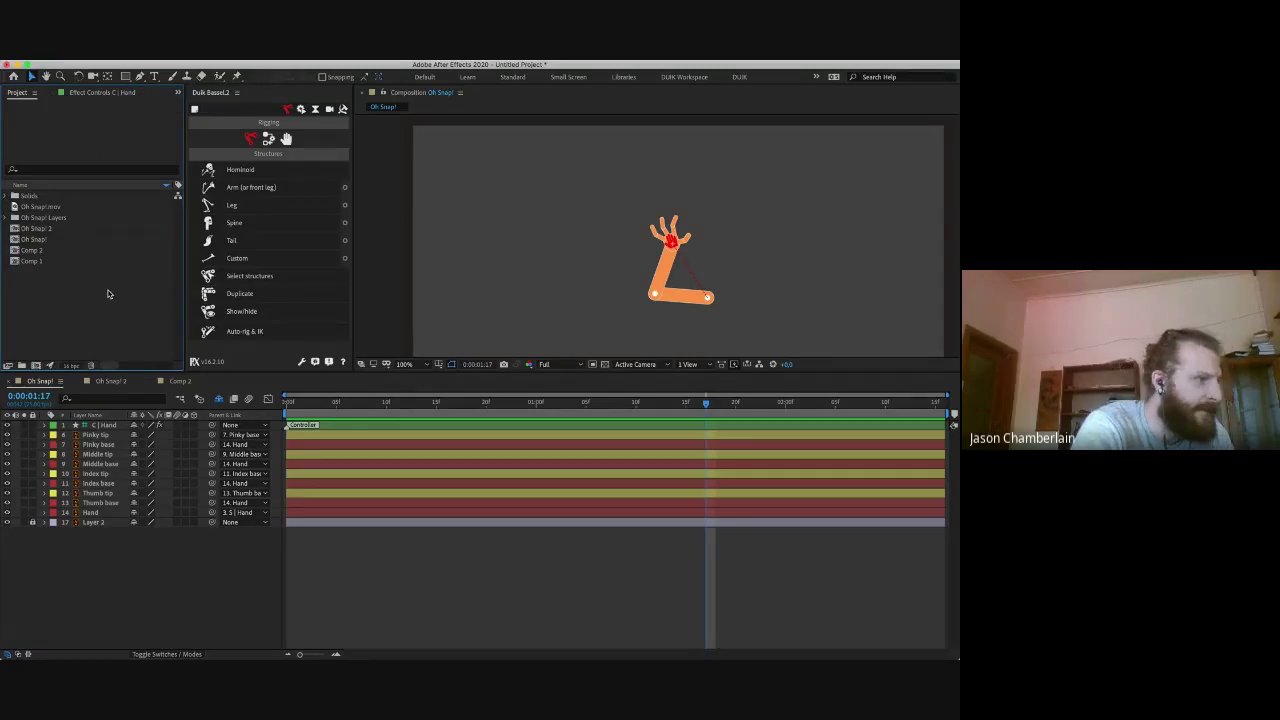
pyautogui.doubleClick(106, 292)
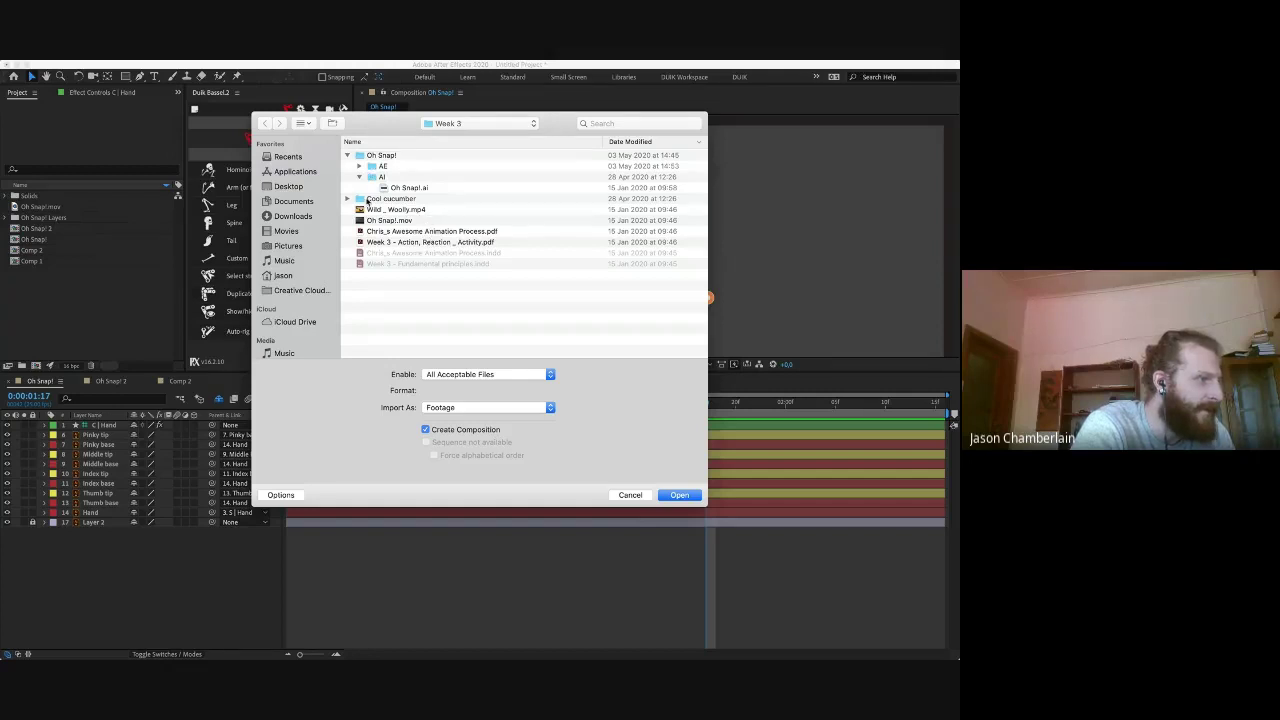
pyautogui.click(367, 200)
pyautogui.press('Right')
pyautogui.click(396, 210)
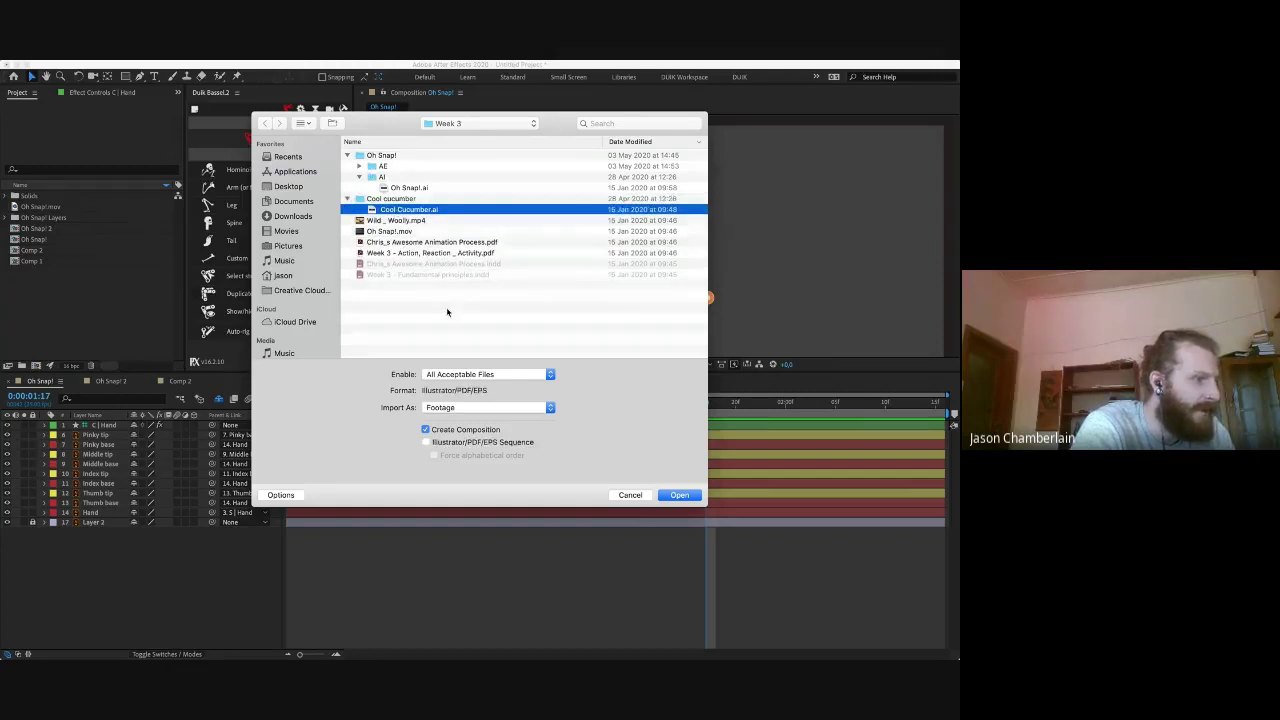
pyautogui.click(545, 408)
pyautogui.click(490, 428)
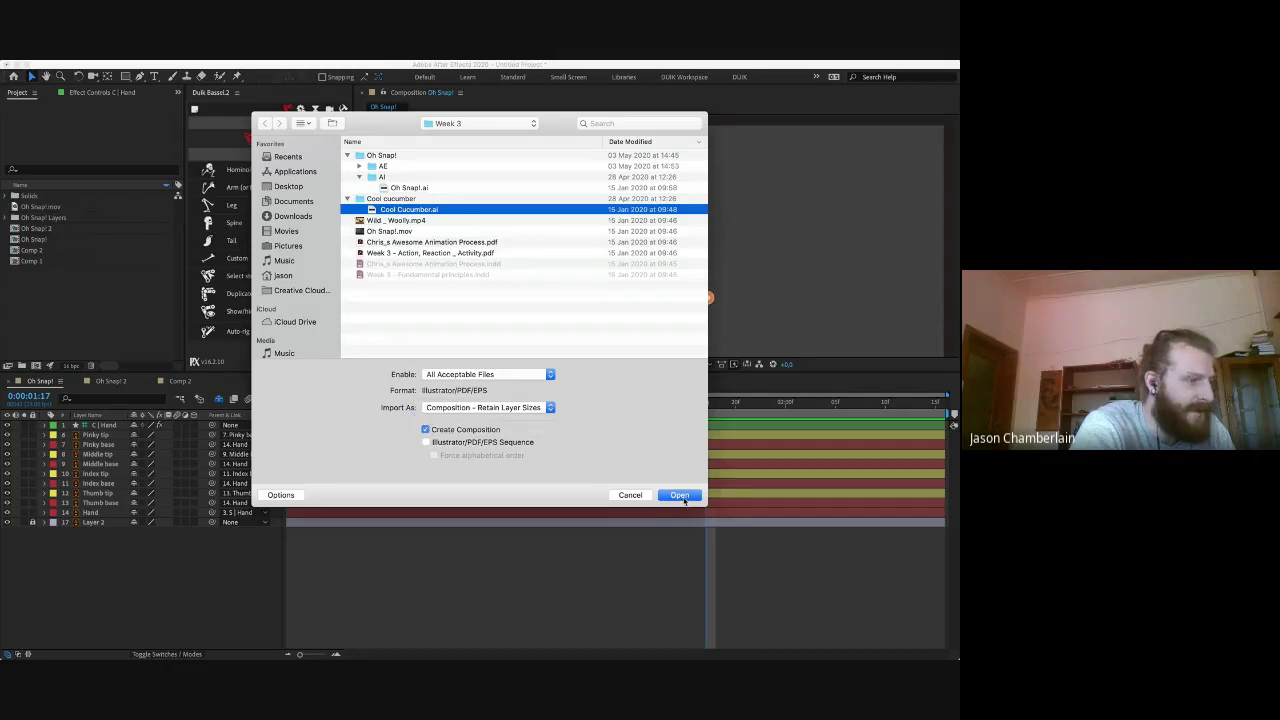
pyautogui.click(680, 496)
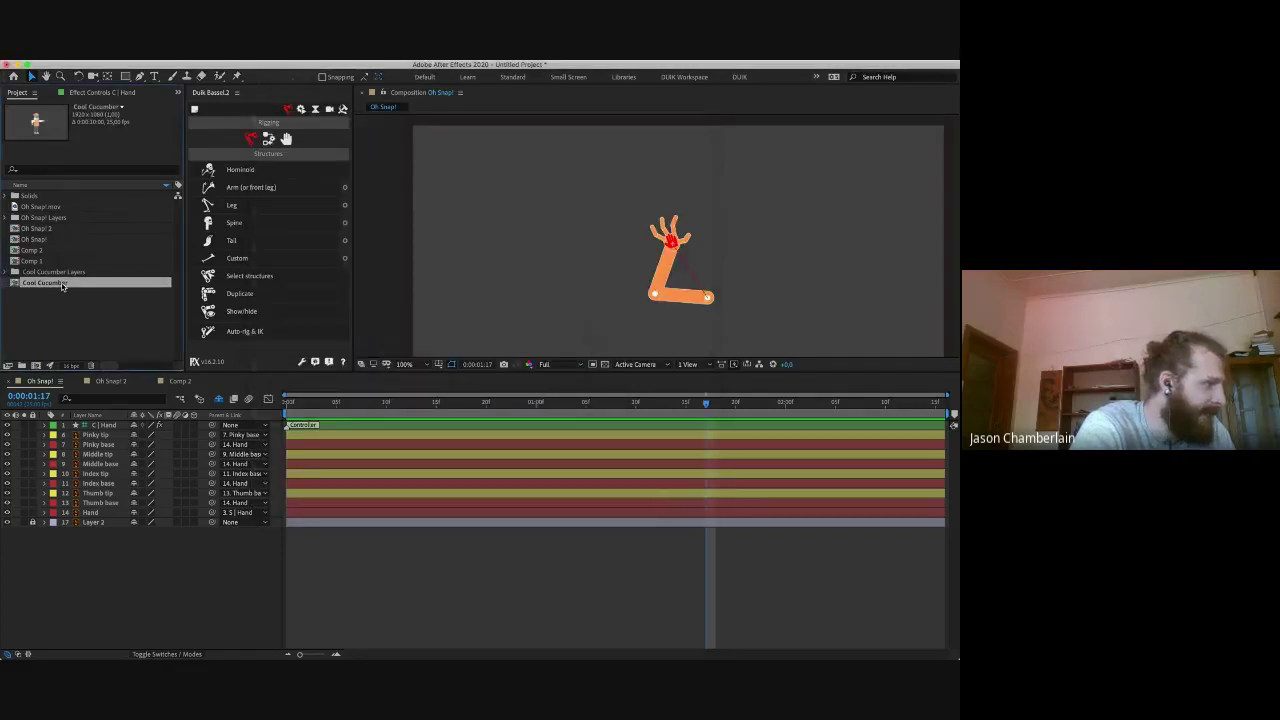
# Step: Open the Cool Cucumber composition and resize the panels to widen the timeline
pyautogui.doubleClick(62, 284)
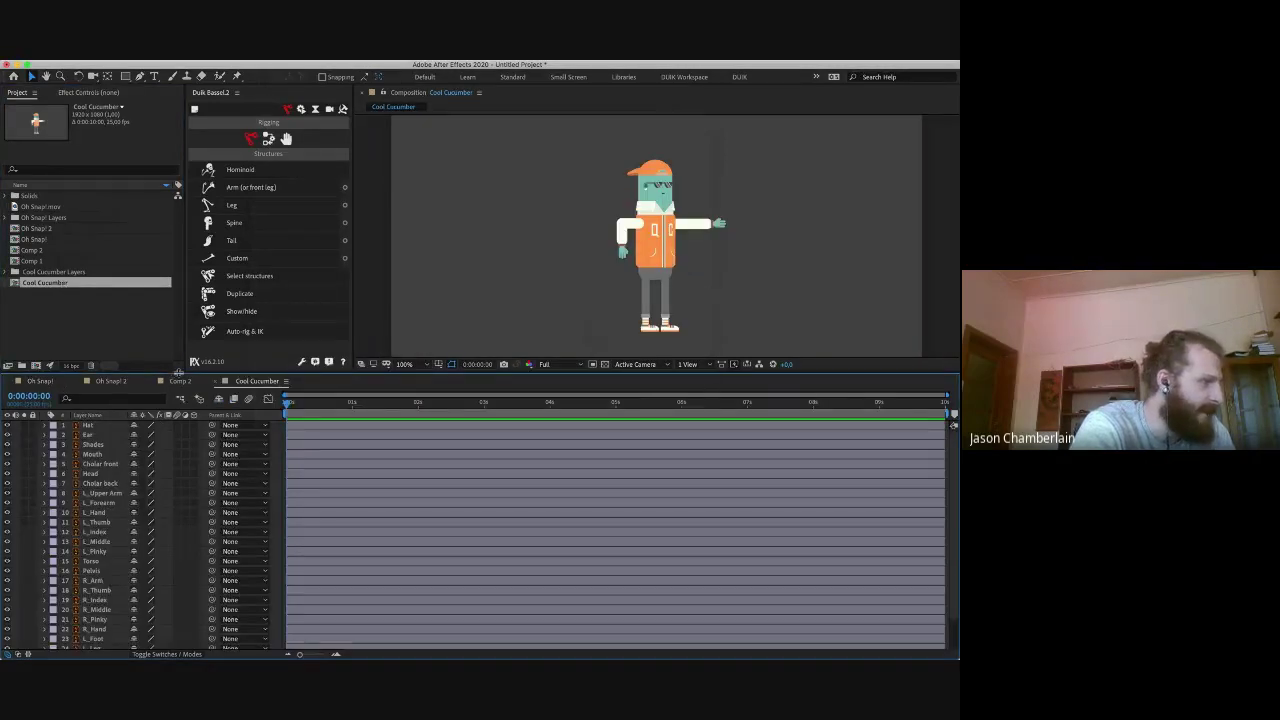
pyautogui.moveTo(178, 372); pyautogui.dragTo(198, 272)
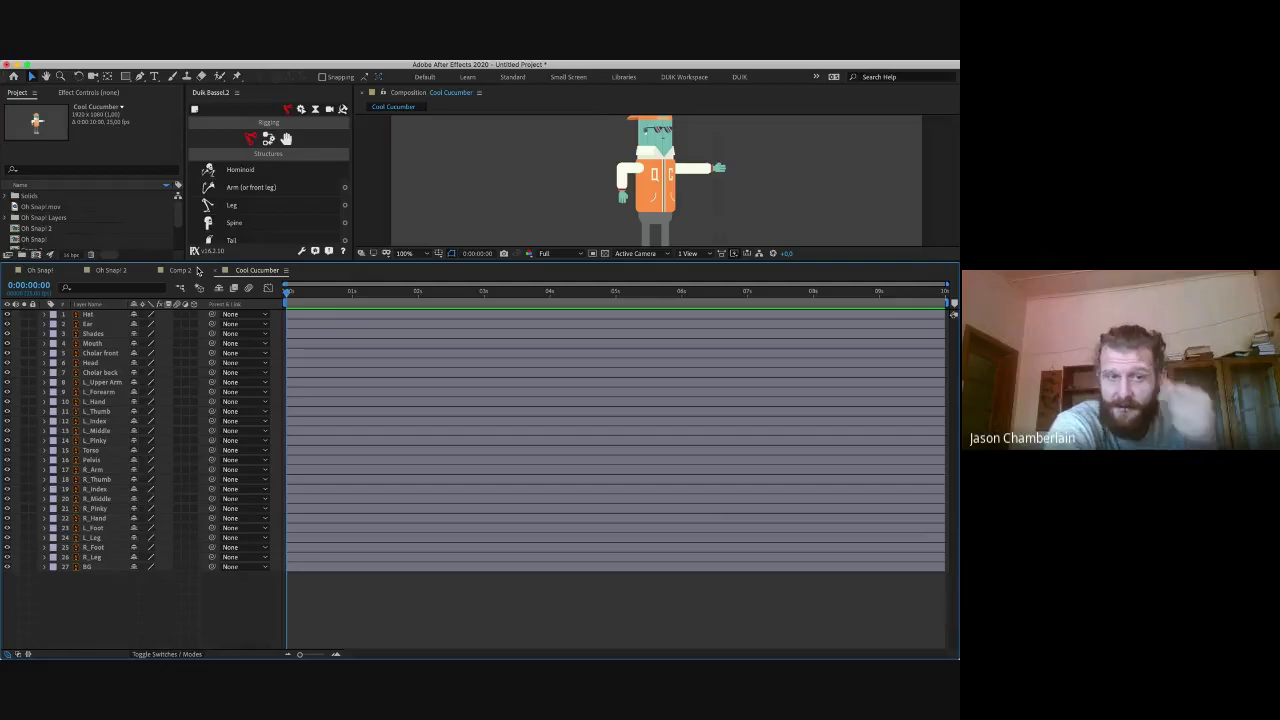
pyautogui.moveTo(198, 272); pyautogui.dragTo(346, 245)
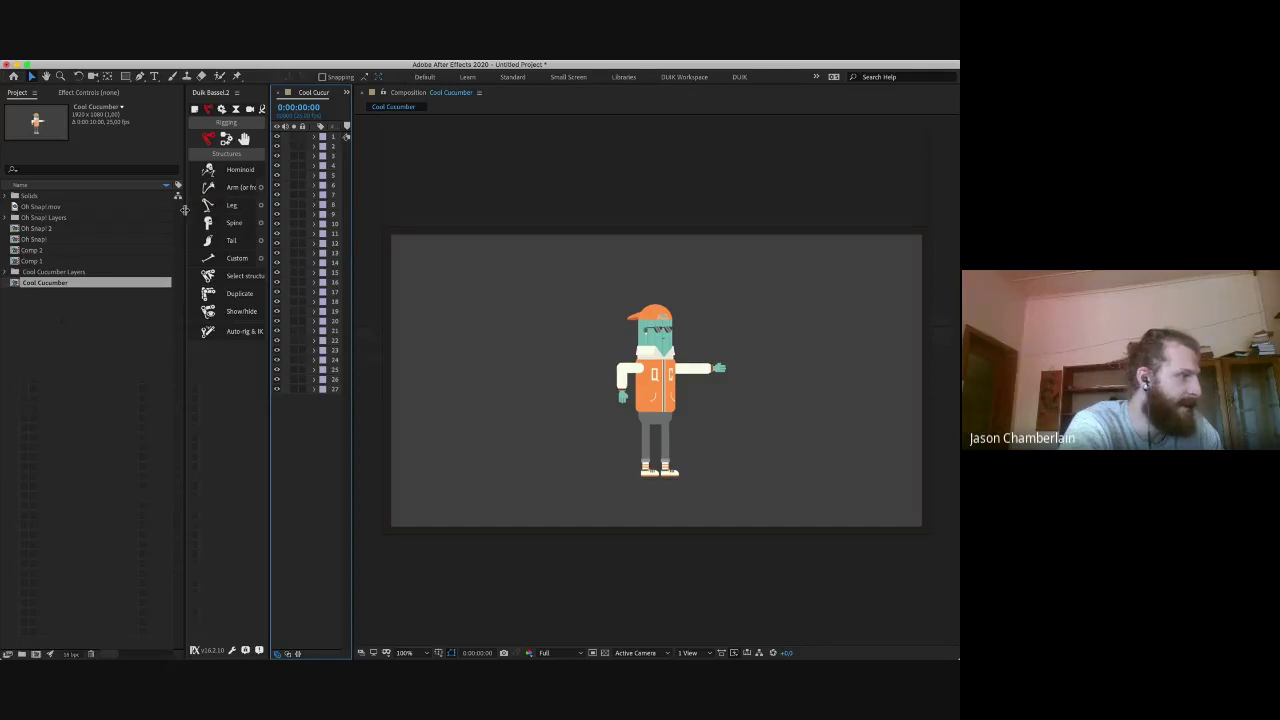
pyautogui.moveTo(184, 210); pyautogui.dragTo(22, 211)
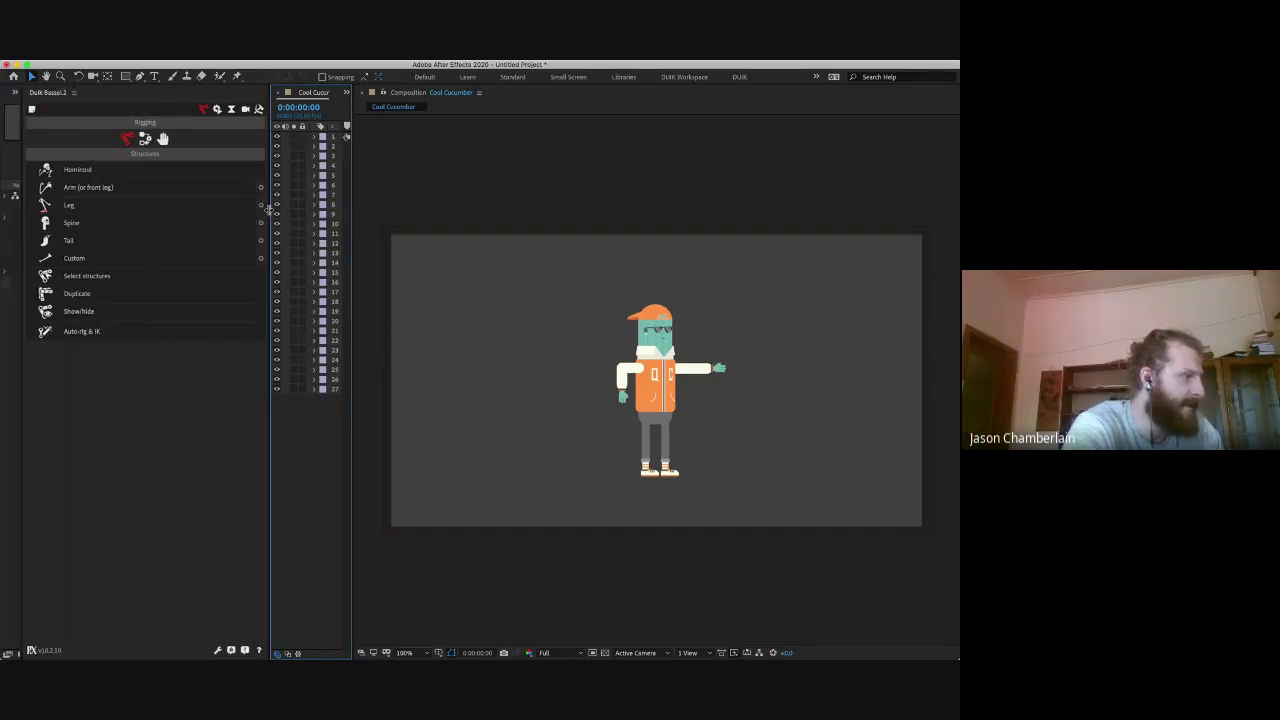
pyautogui.moveTo(269, 213); pyautogui.dragTo(114, 212)
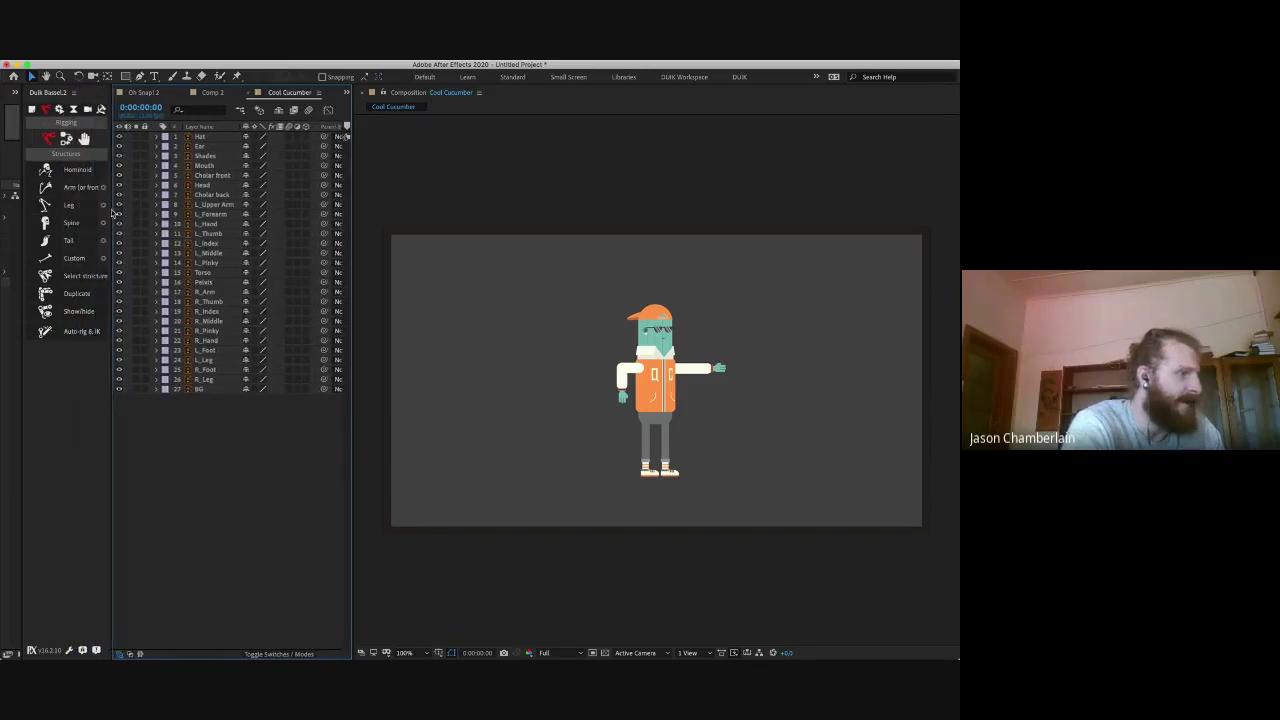
pyautogui.moveTo(352, 188); pyautogui.dragTo(514, 202)
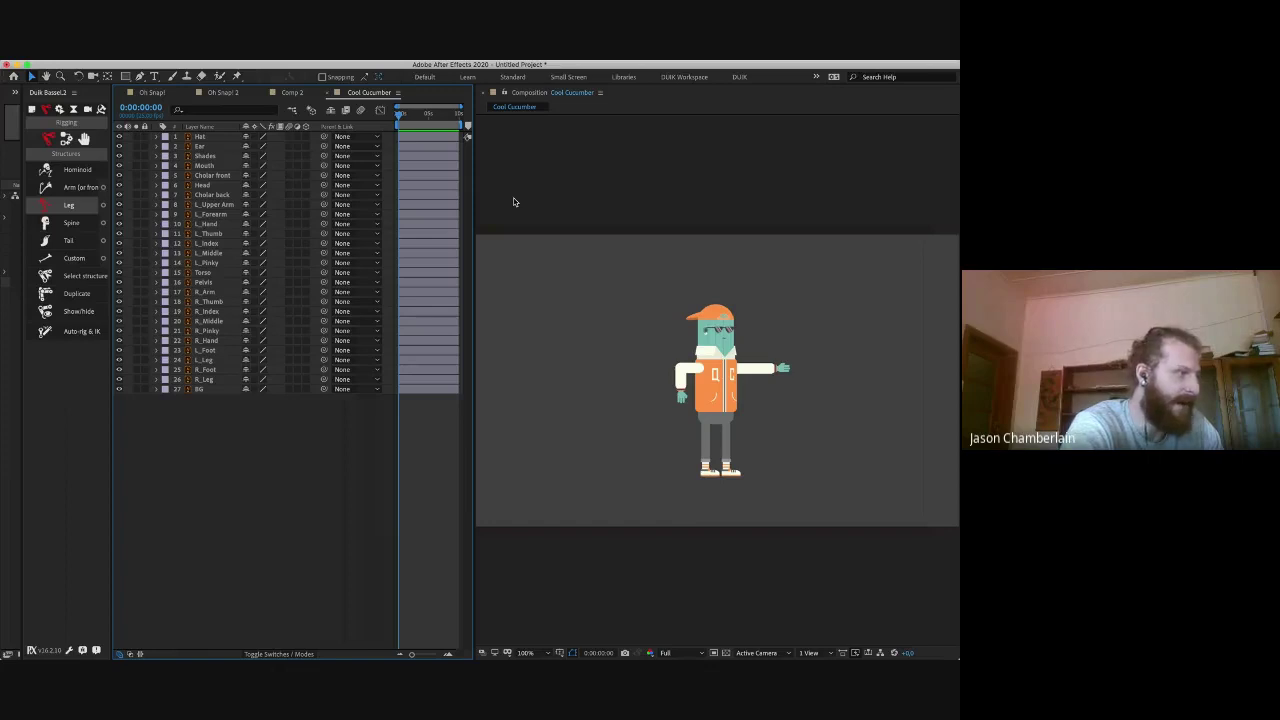
# Step: Widen the timeline a bit more and lock the BG layer
pyautogui.moveTo(514, 202); pyautogui.dragTo(575, 230)
pyautogui.click(680, 289)
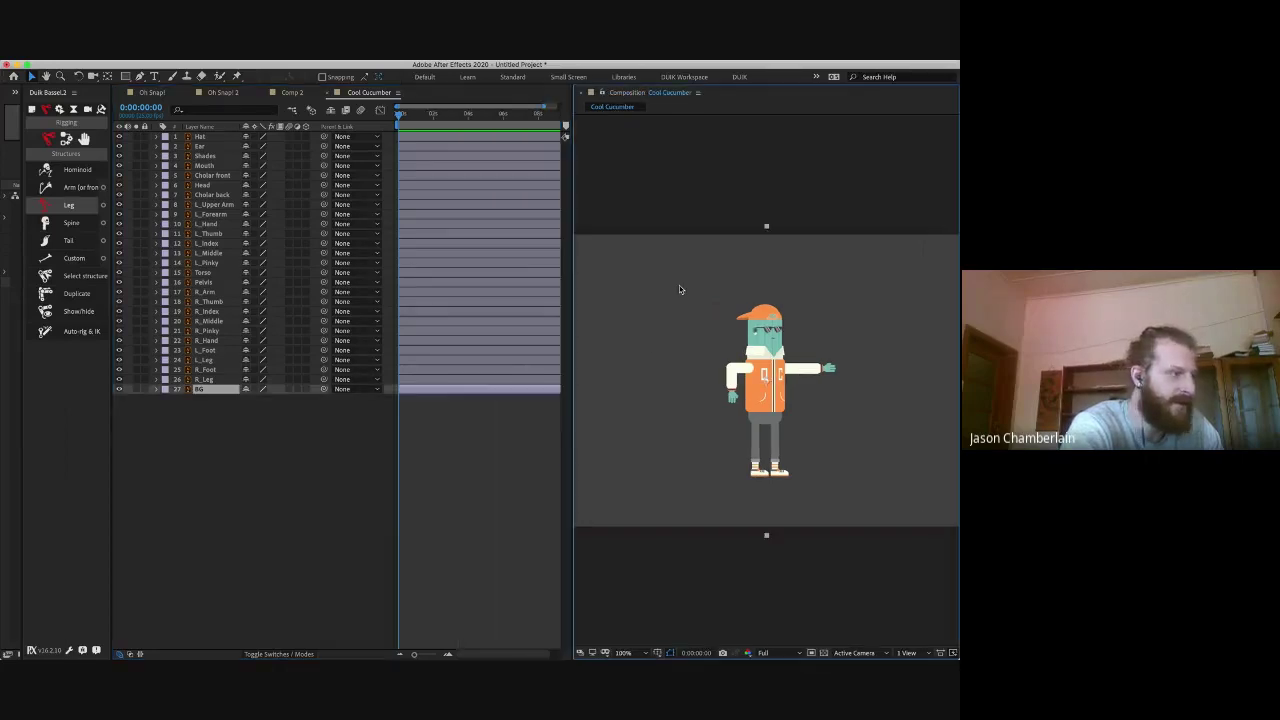
pyautogui.click(144, 389)
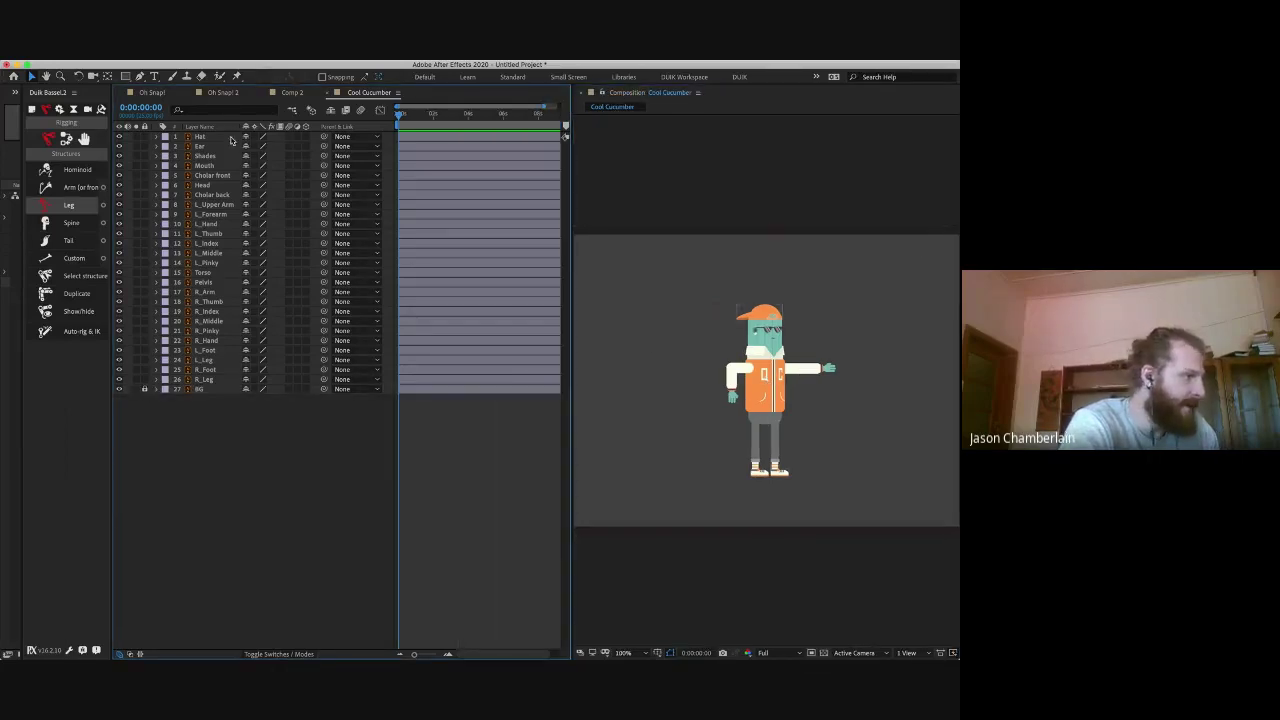
# Step: Give layers Hat through R_Leg the Green label and lock them all
pyautogui.click(231, 141)
pyautogui.keyDown('shift'); pyautogui.click(188, 380); pyautogui.keyUp('shift')
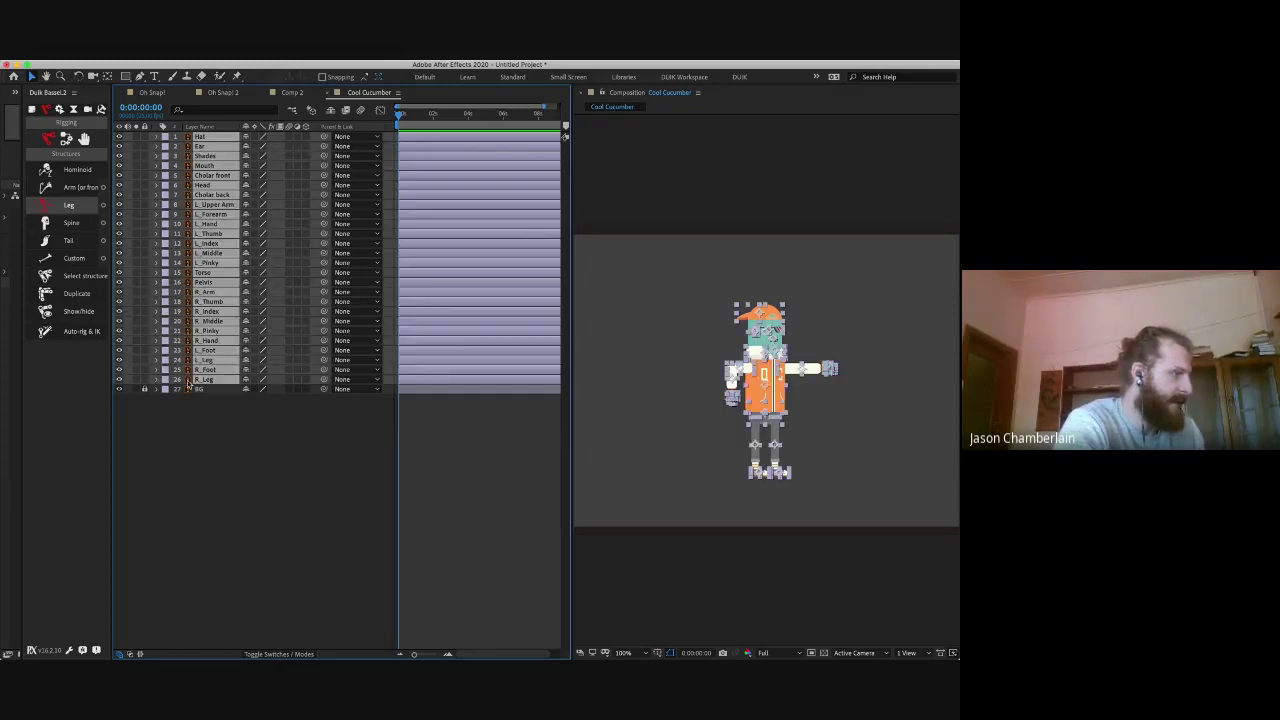
pyautogui.click(165, 382)
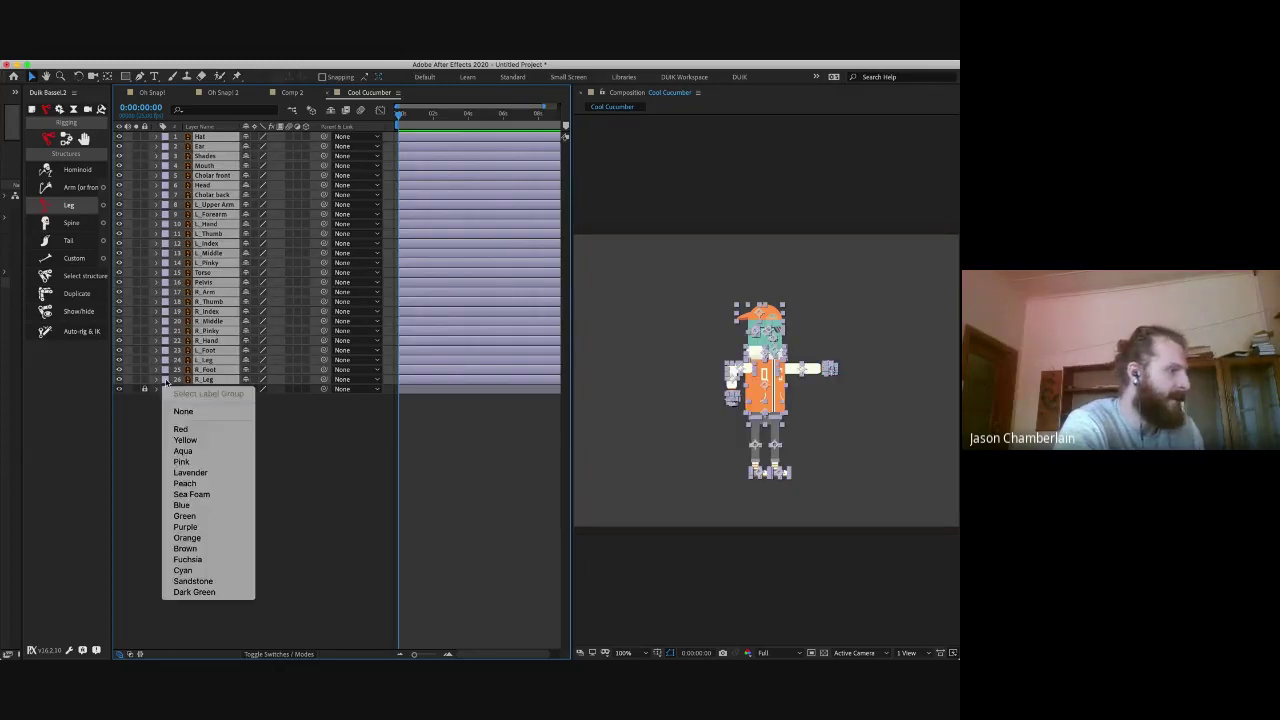
pyautogui.click(185, 516)
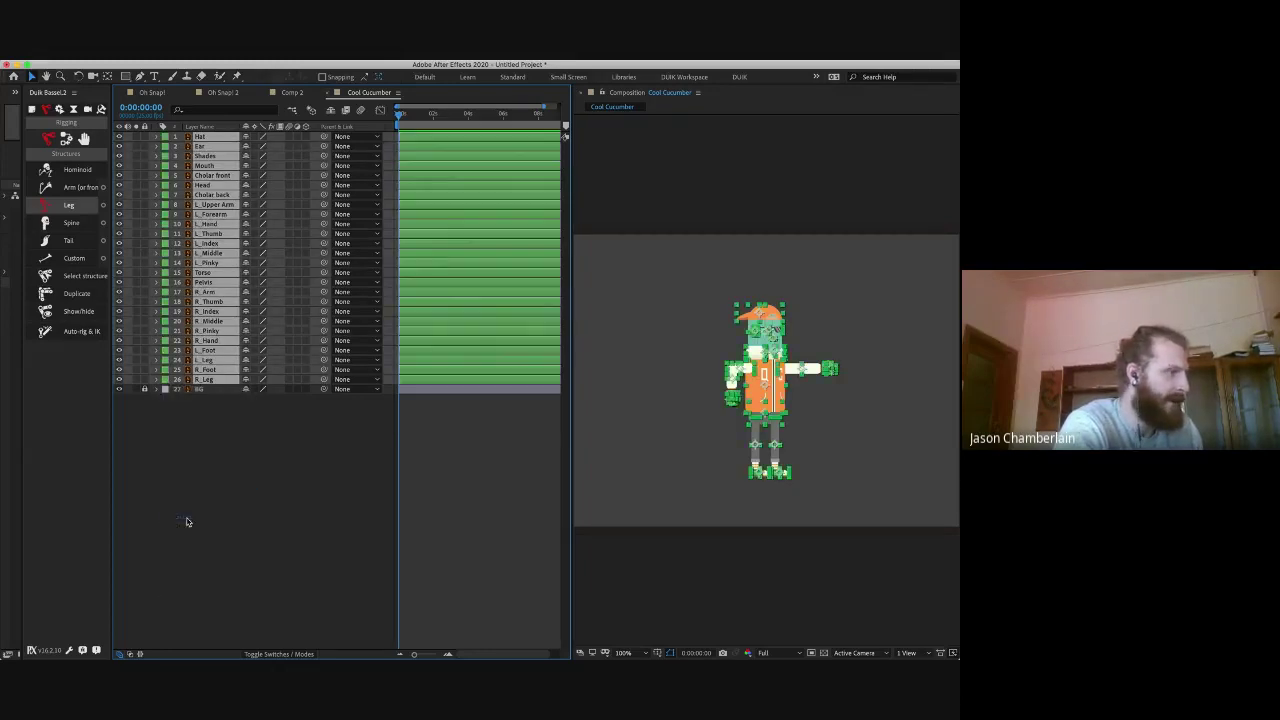
pyautogui.click(146, 138)
pyautogui.moveTo(146, 138); pyautogui.dragTo(146, 380)
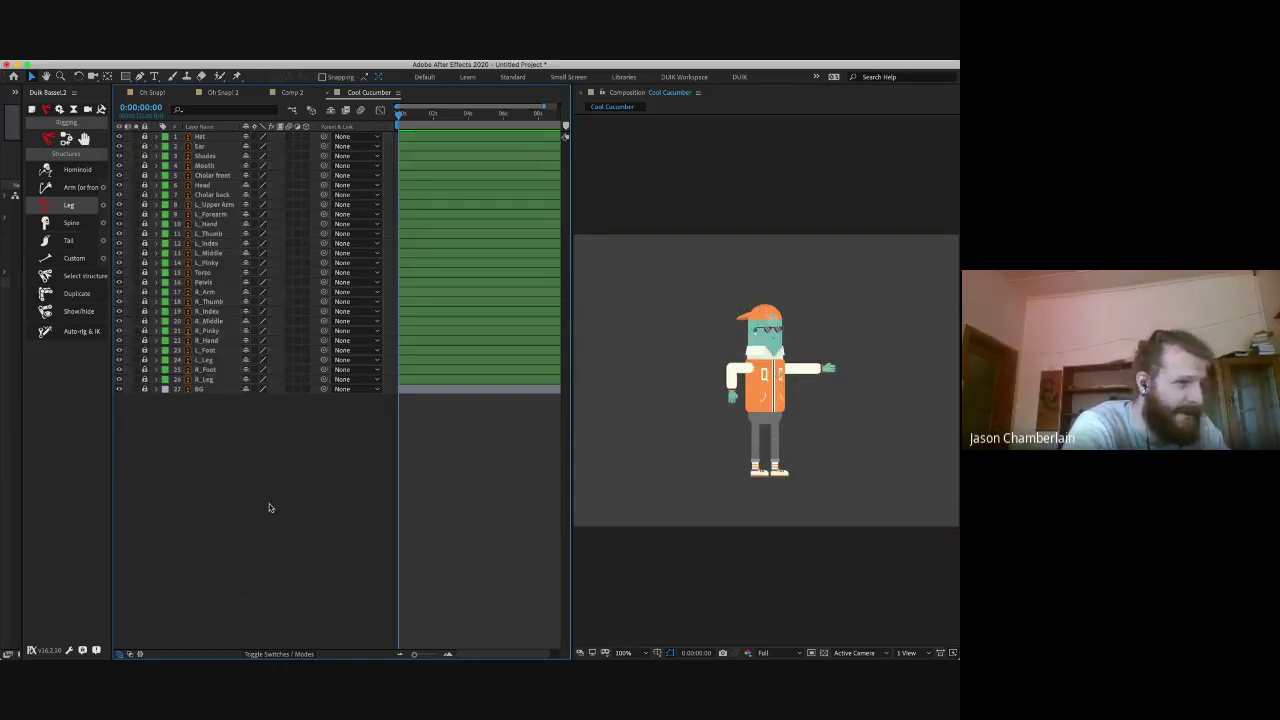
# Step: Create a Duik Hominoid structure, hide the artwork layers, and select all the bones
pyautogui.click(73, 171)
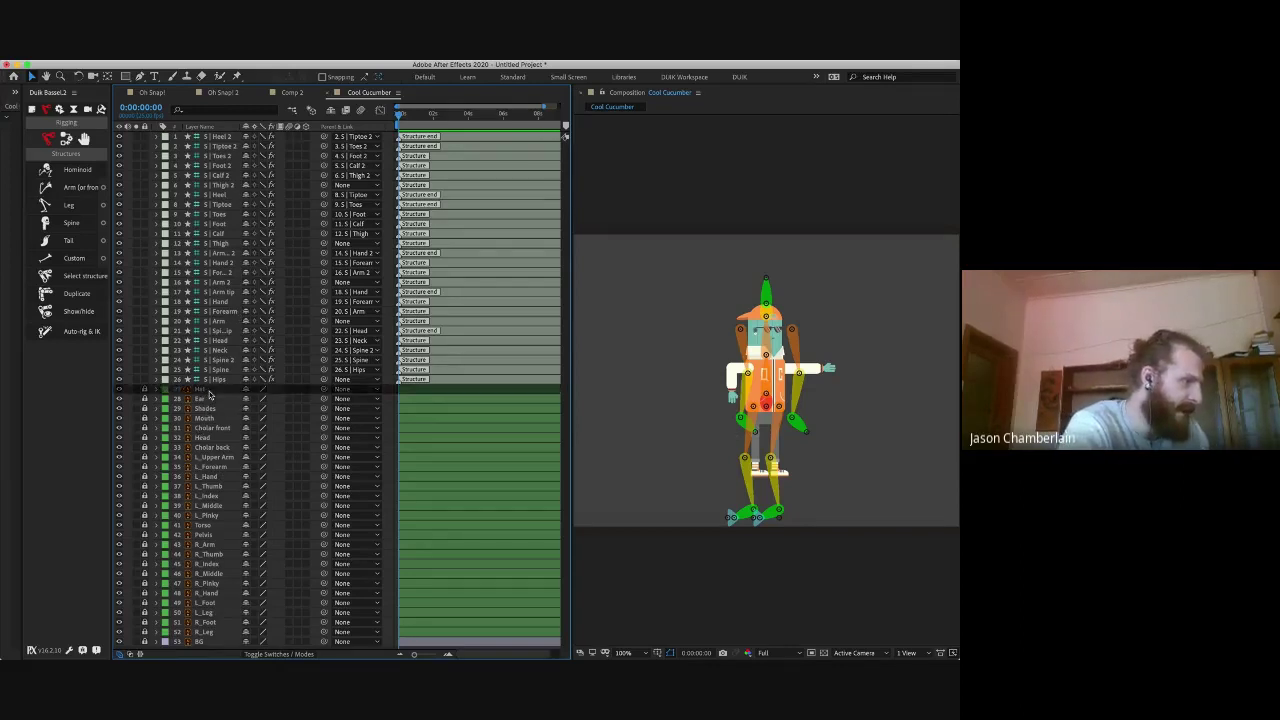
pyautogui.moveTo(119, 393); pyautogui.dragTo(119, 640)
pyautogui.moveTo(709, 251); pyautogui.dragTo(843, 560)
# Step: Auto-rig the Cool Cucumber skeleton with Duik's Auto-rig & IK, then collapse all layer properties
pyautogui.click(66, 138)
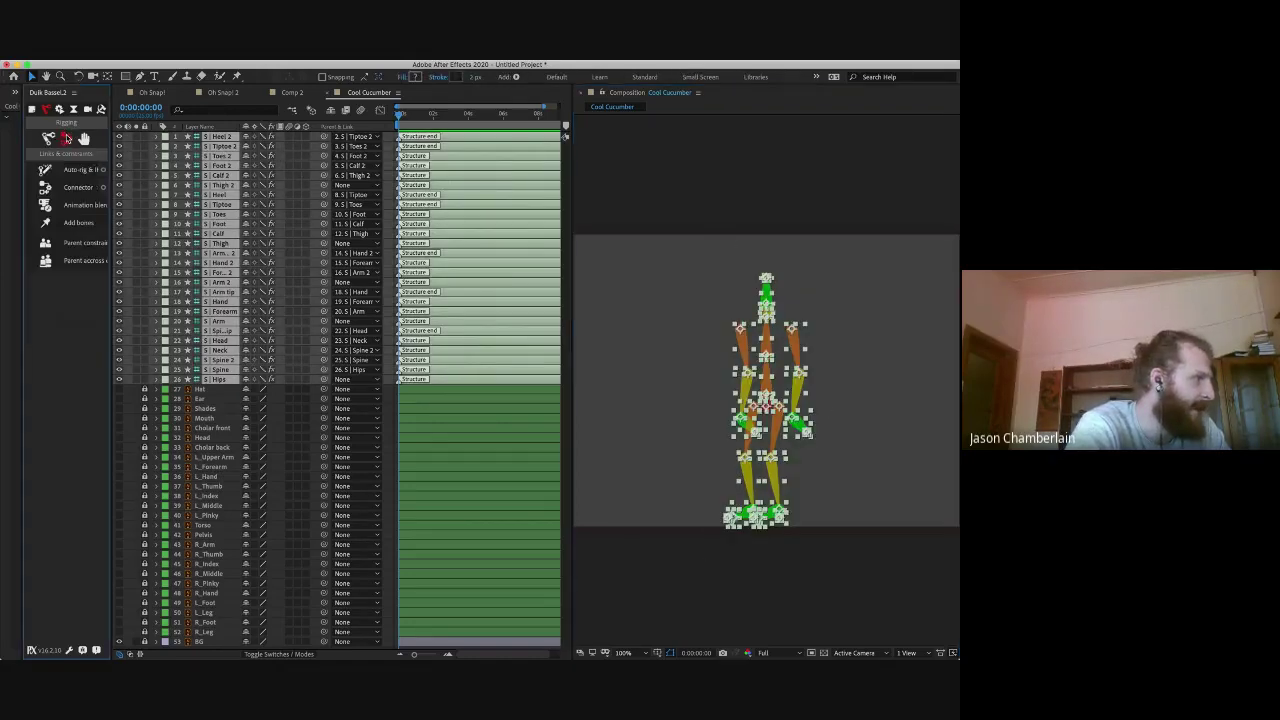
pyautogui.click(73, 172)
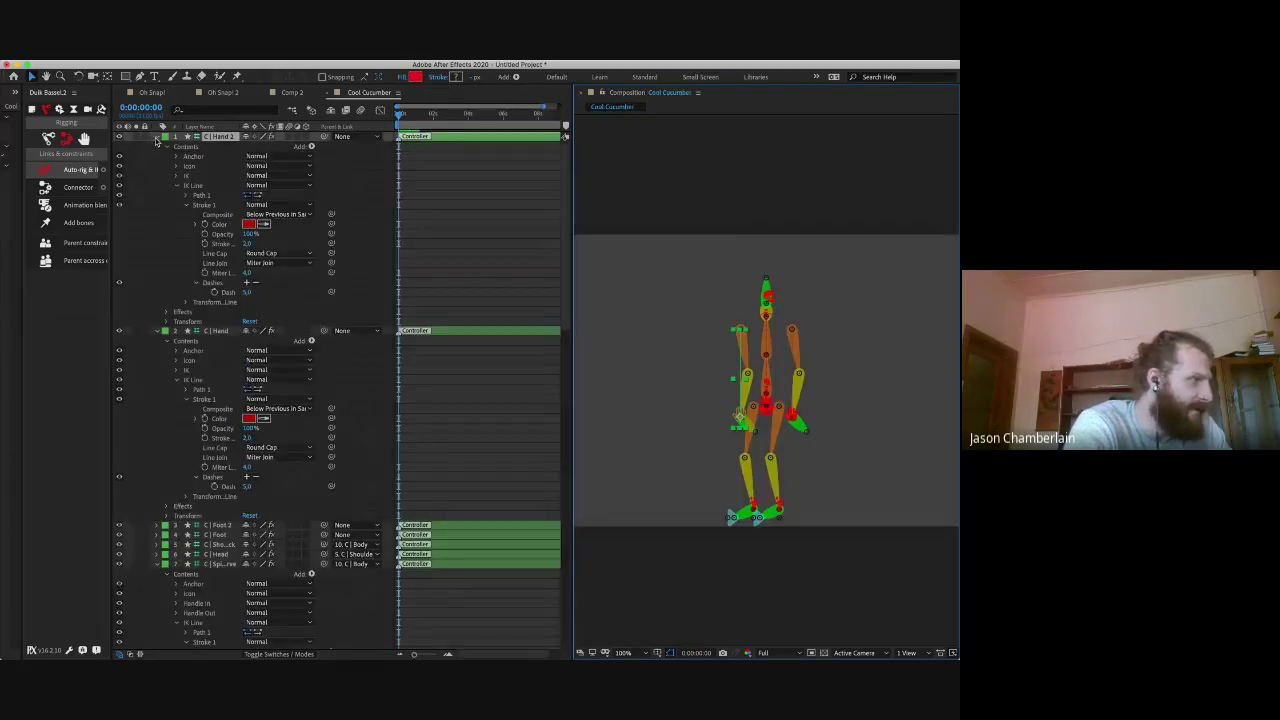
pyautogui.click(157, 137)
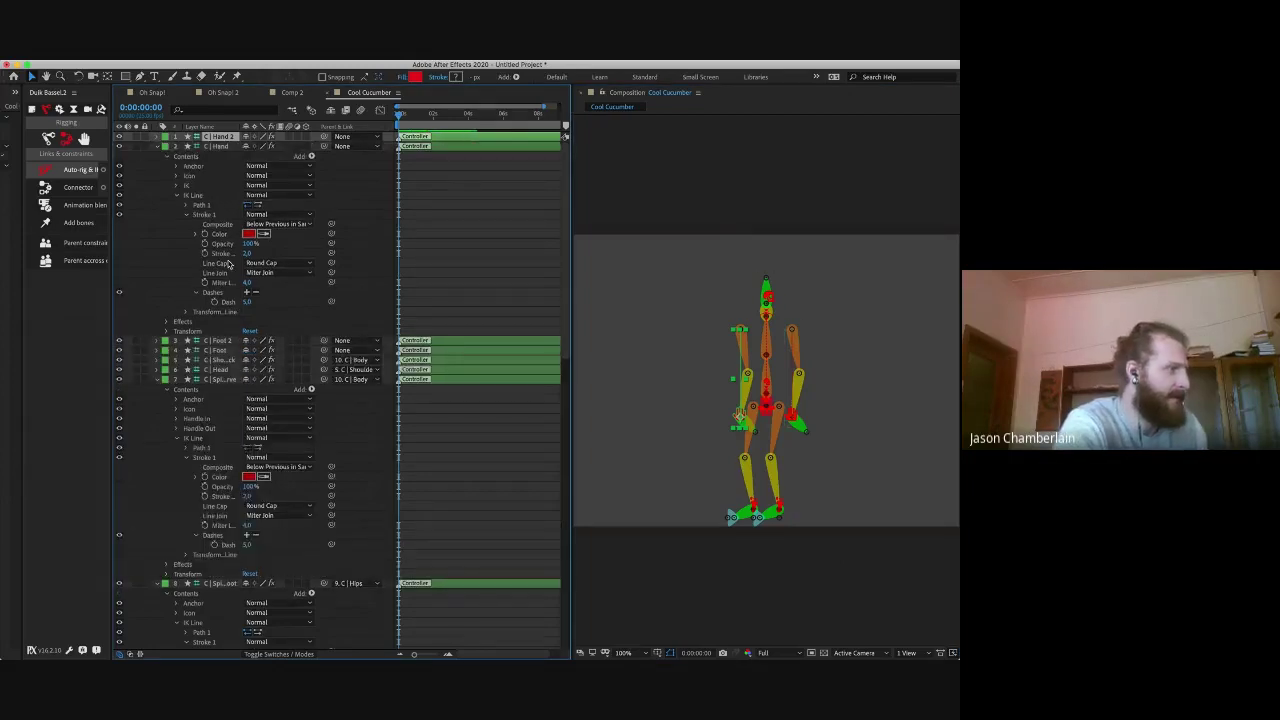
pyautogui.press('super+a')
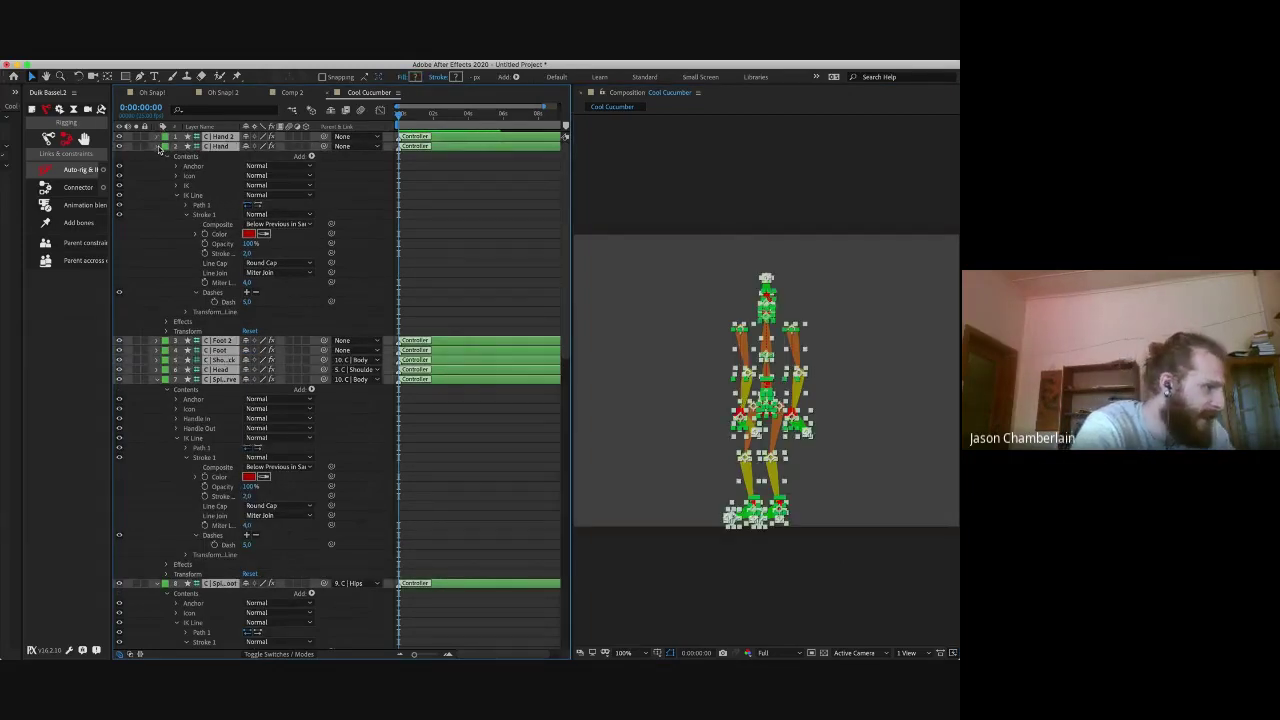
pyautogui.click(157, 147)
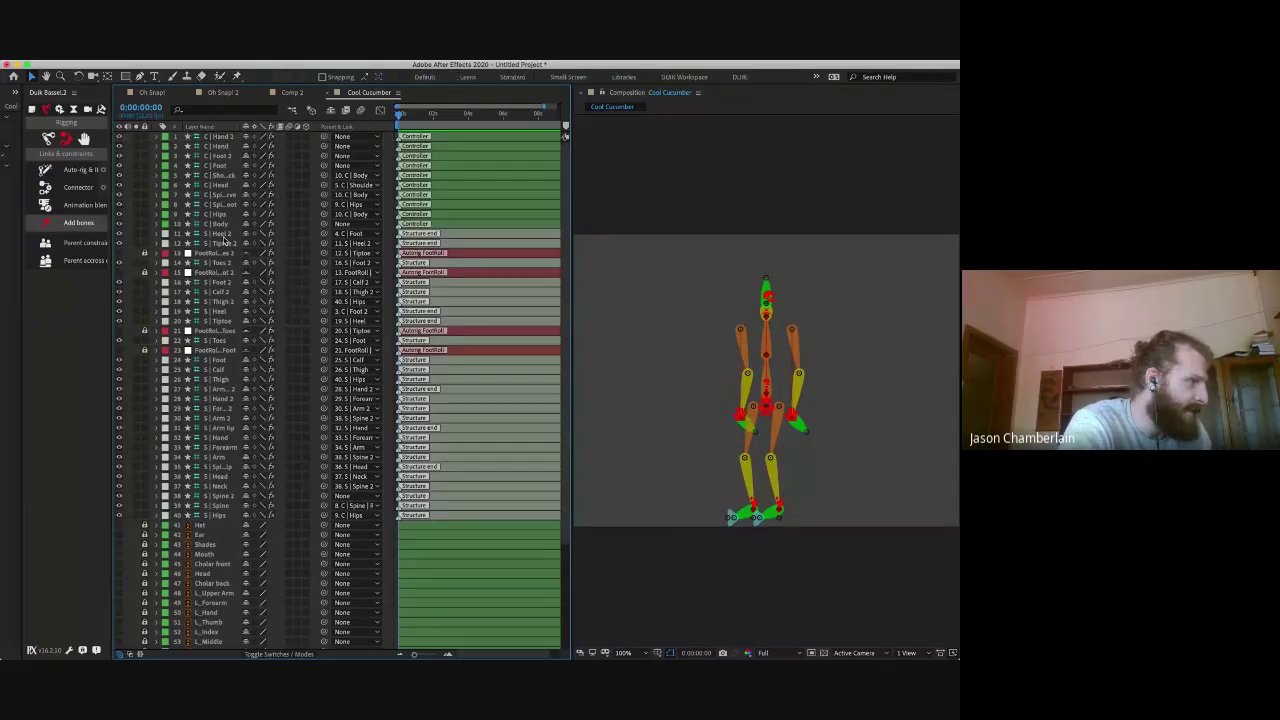
# Step: Mark the structure layers, from S | Heel 2 down, as shy and hide shy layers
pyautogui.click(222, 234)
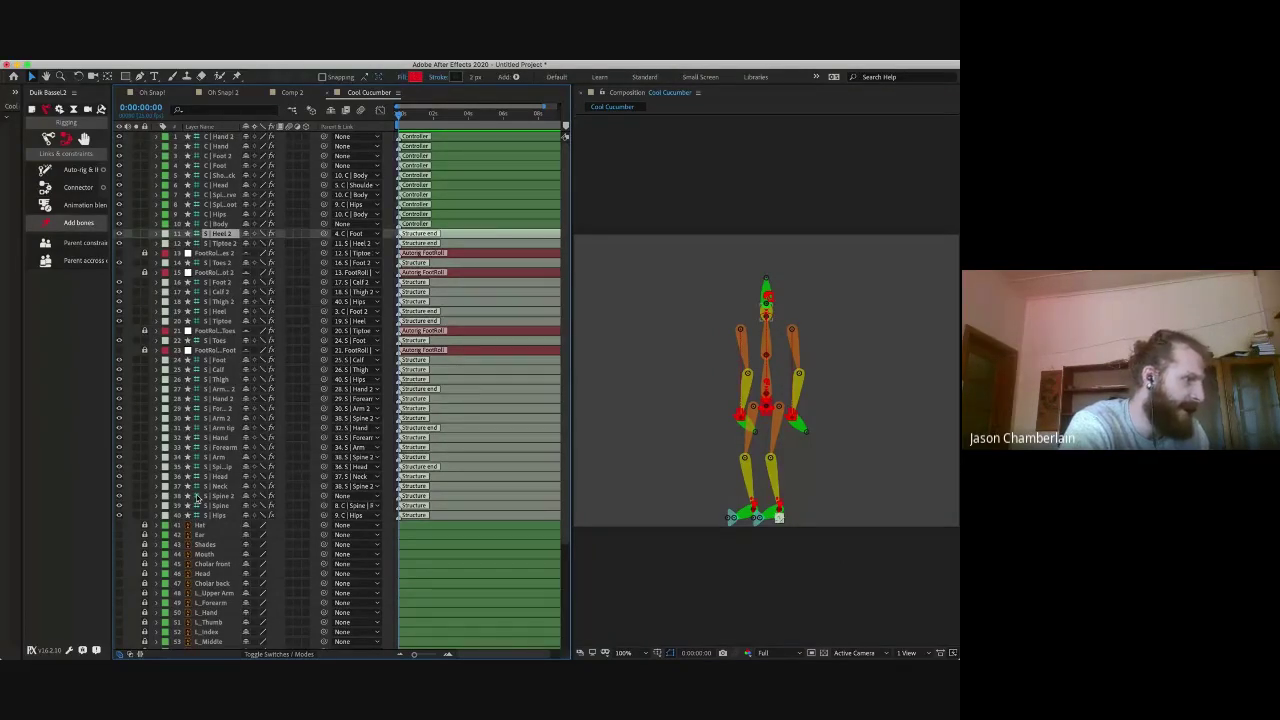
pyautogui.keyDown('shift'); pyautogui.click(215, 515); pyautogui.keyUp('shift')
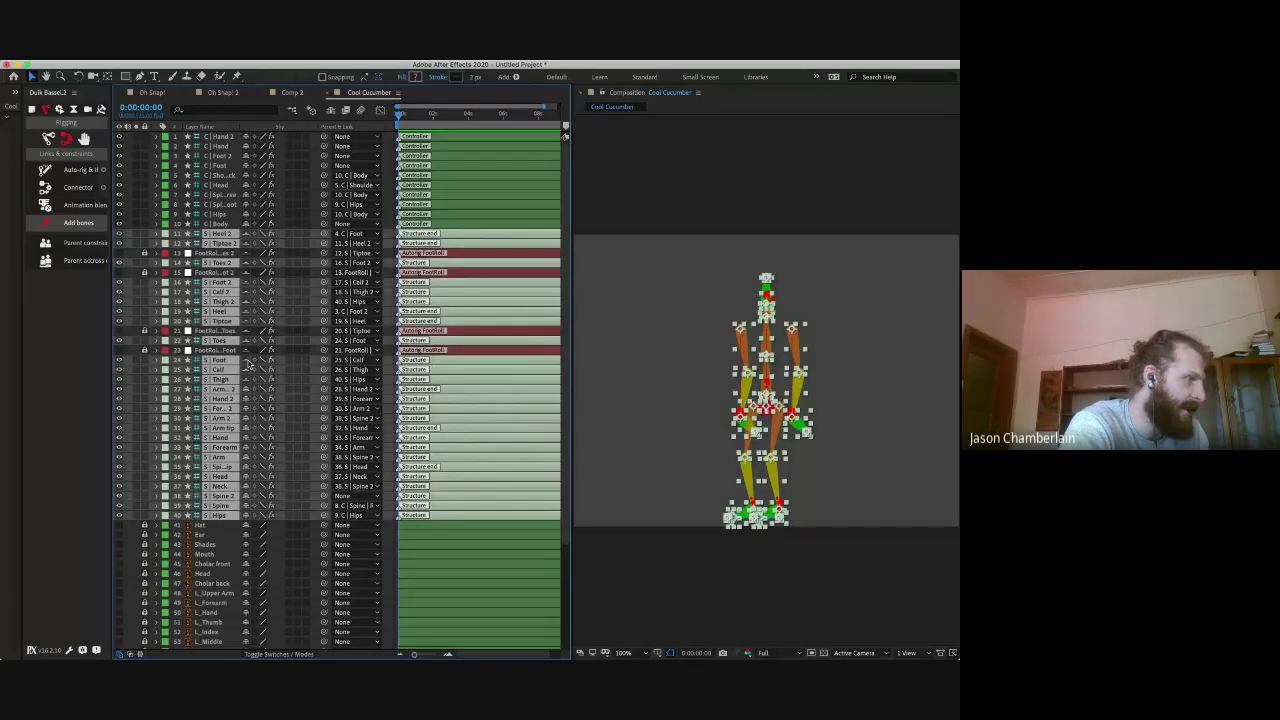
pyautogui.click(248, 366)
pyautogui.click(332, 113)
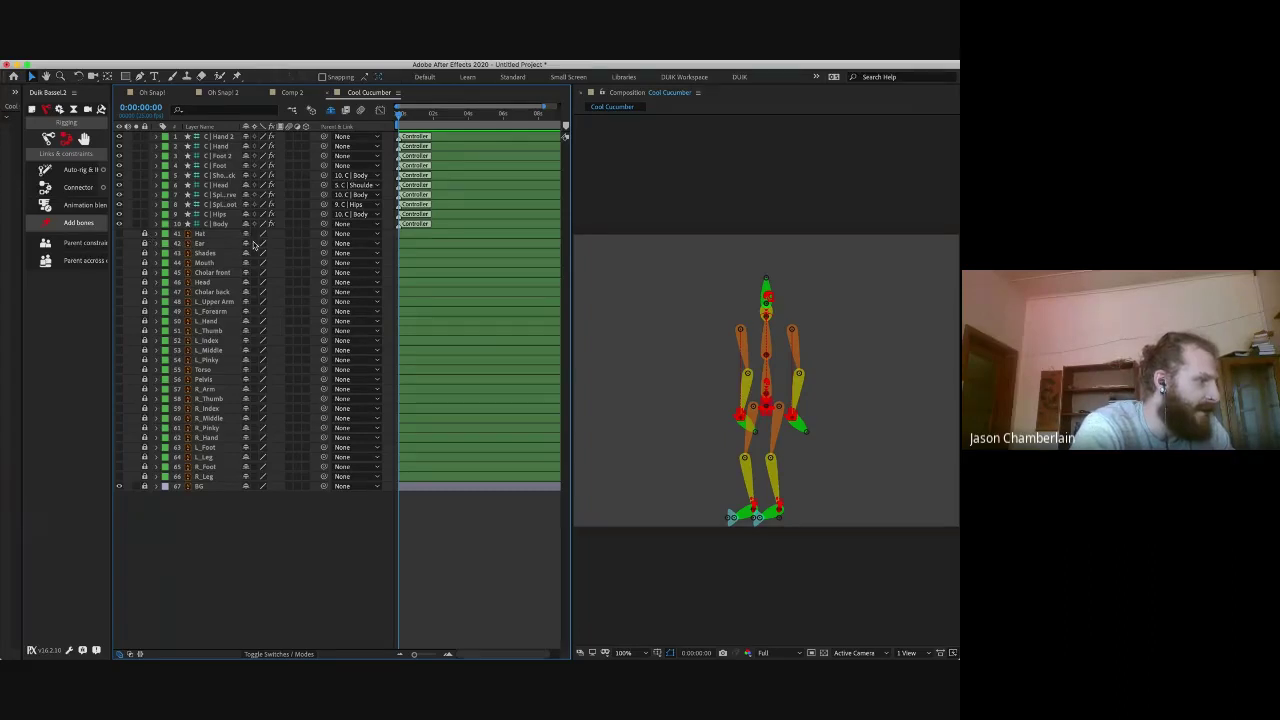
# Step: Make the artwork layers, including Mouth through R_Leg, shy as well
pyautogui.click(246, 235)
pyautogui.click(246, 235)
pyautogui.click(246, 235)
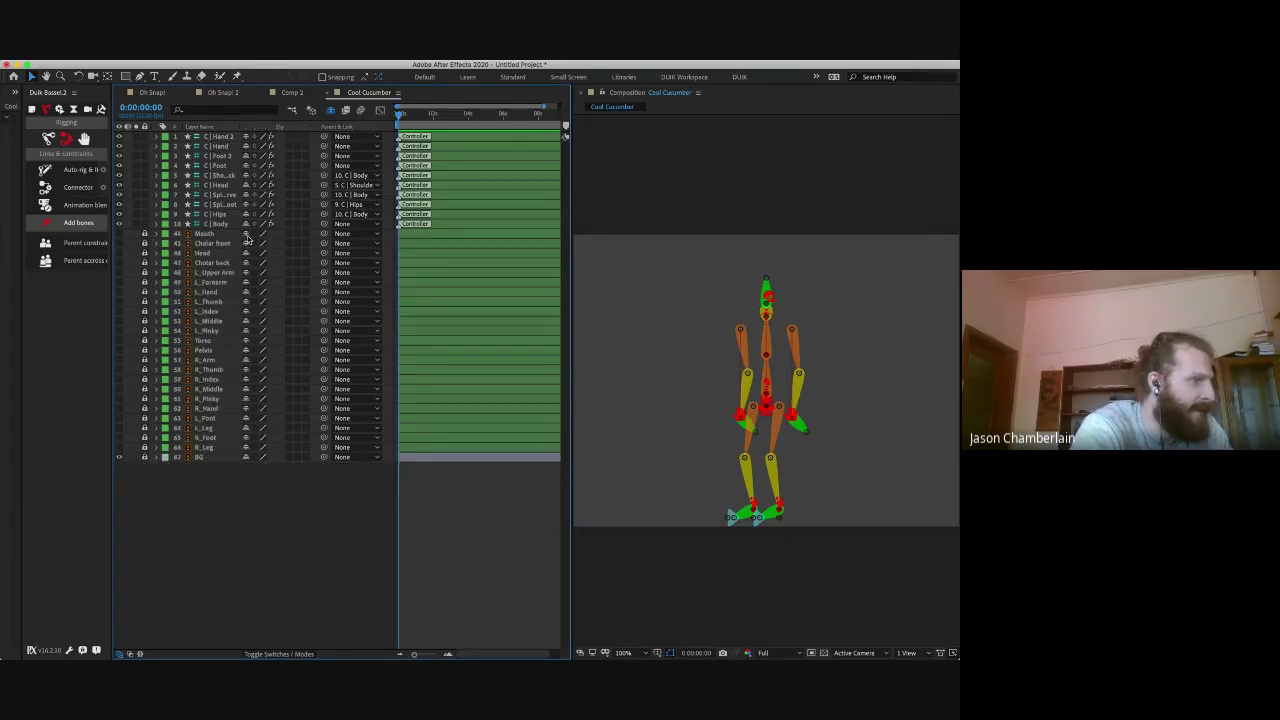
pyautogui.moveTo(246, 236); pyautogui.dragTo(251, 290)
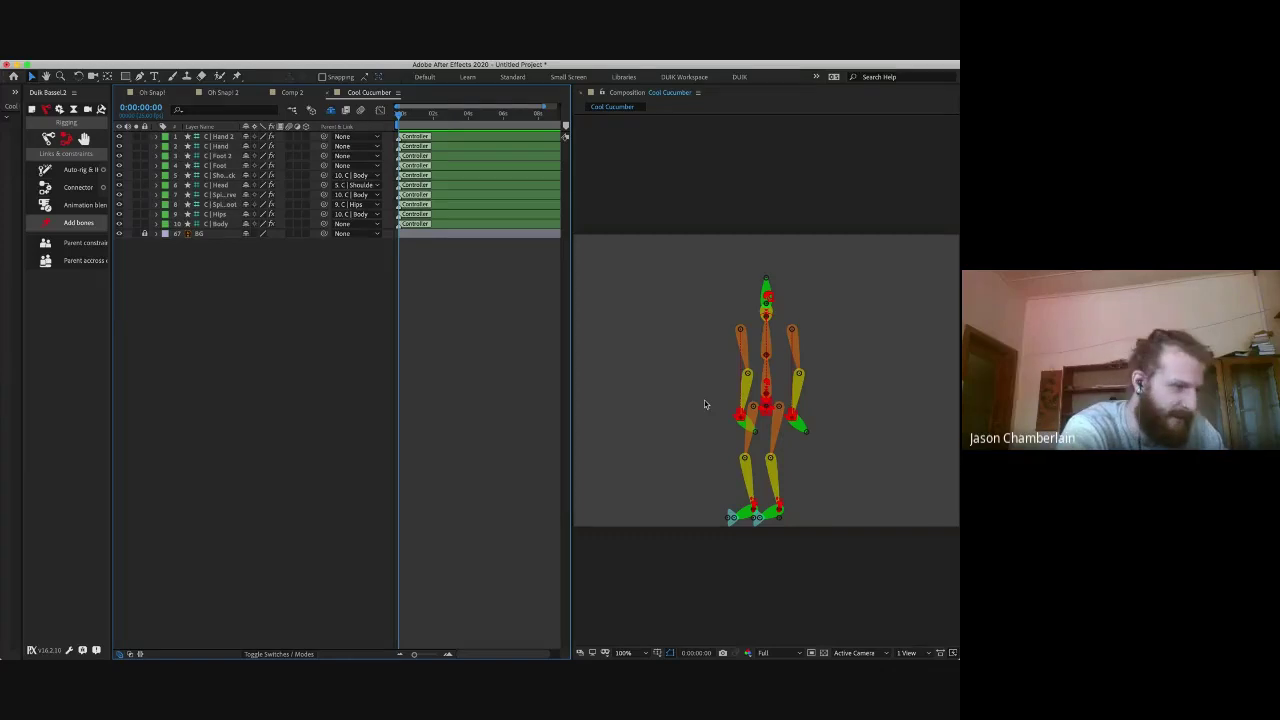
pyautogui.click(739, 417)
pyautogui.press('.')
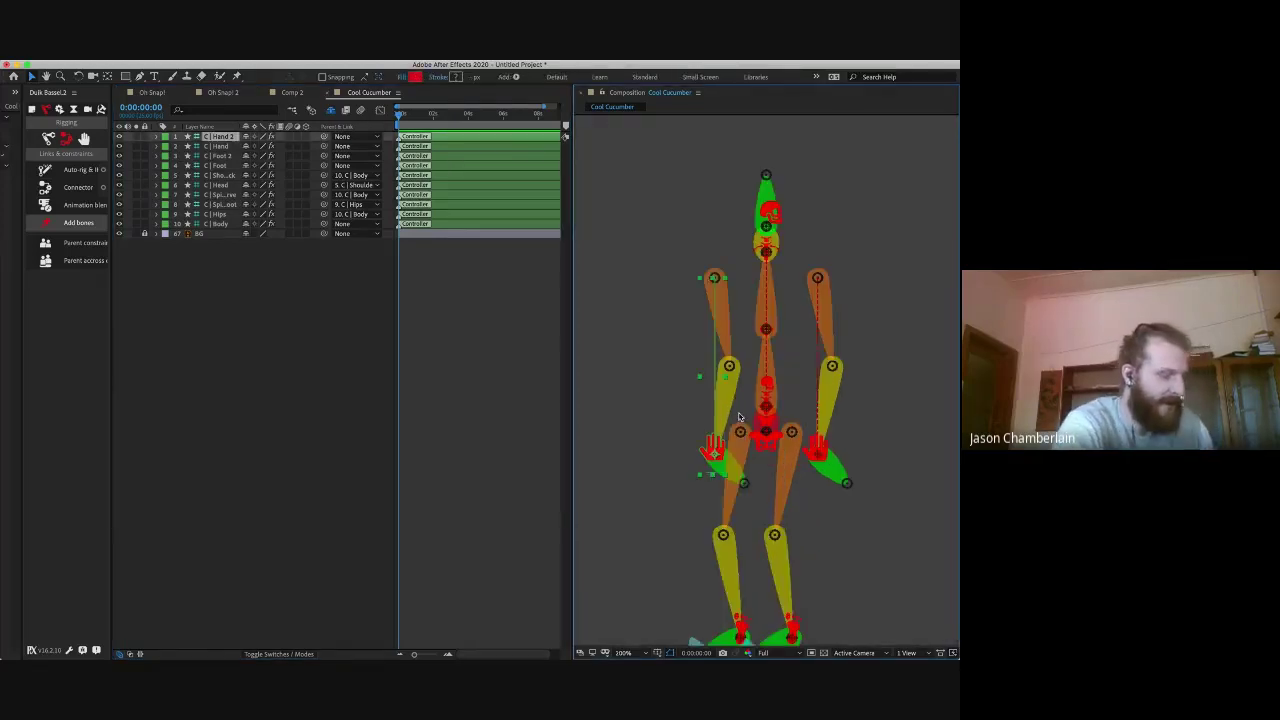
pyautogui.press('`')
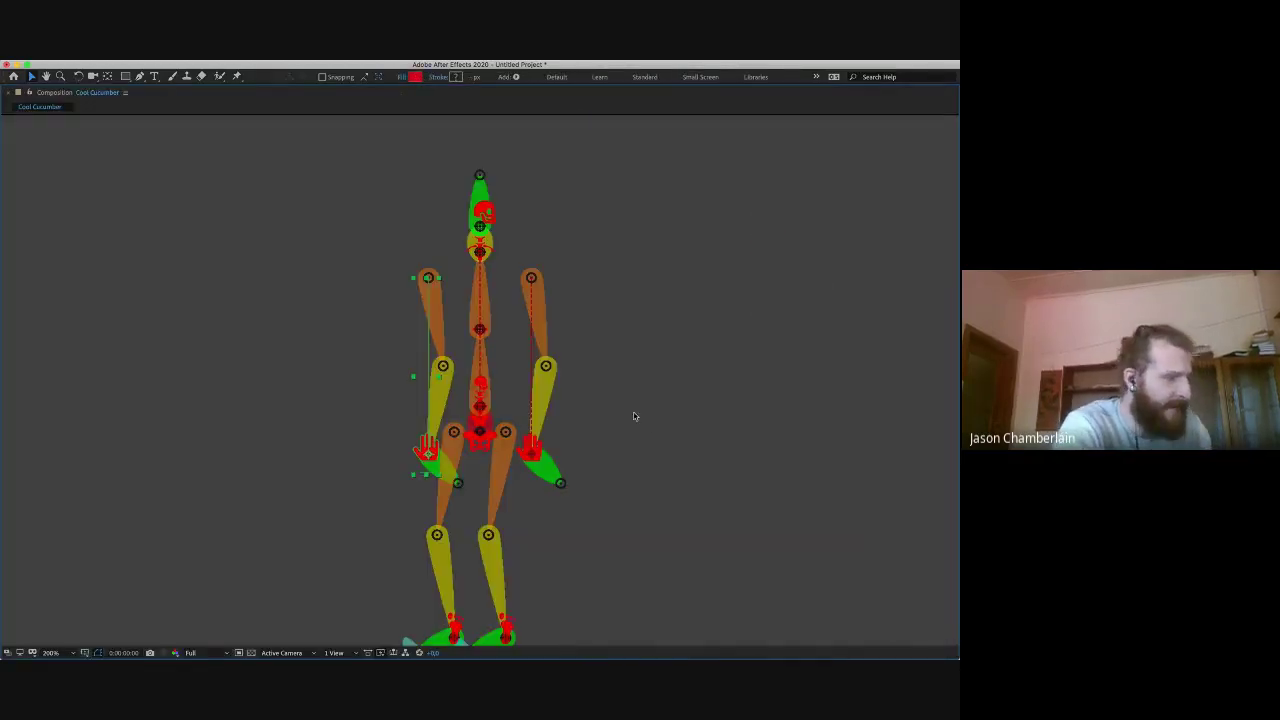
pyautogui.moveTo(603, 417); pyautogui.dragTo(615, 353)
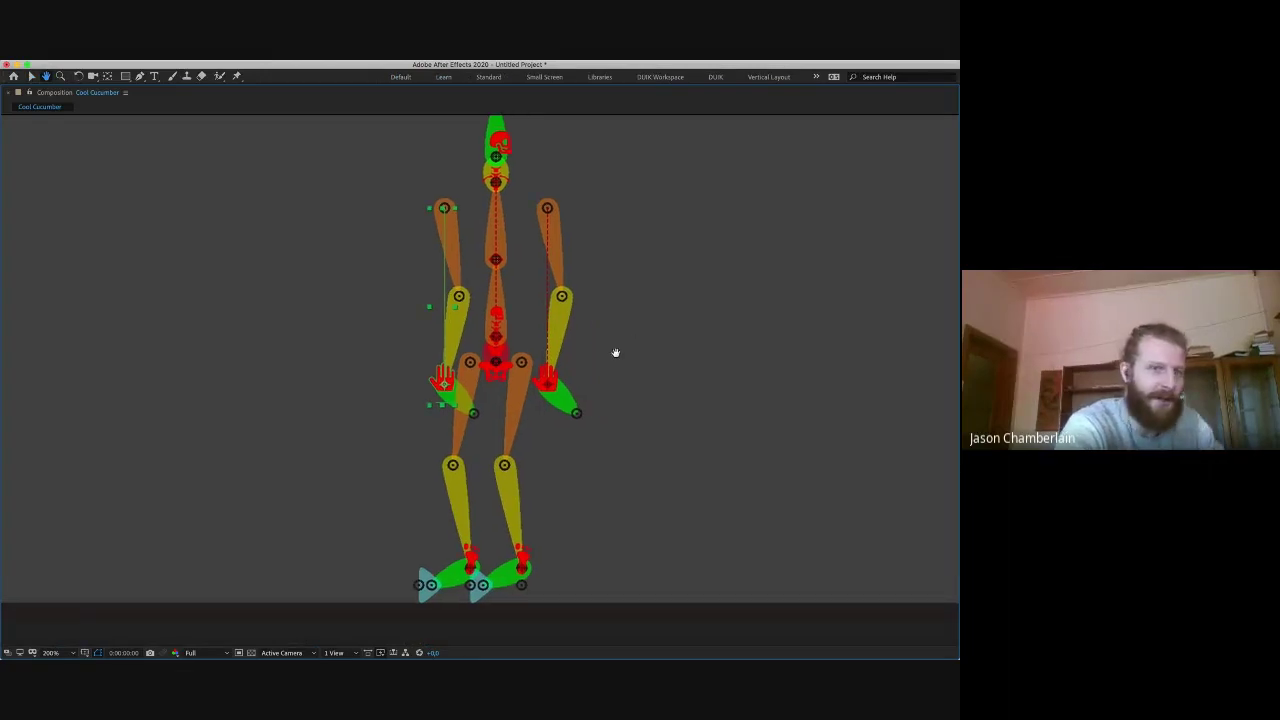
pyautogui.press('v')
pyautogui.click(599, 279)
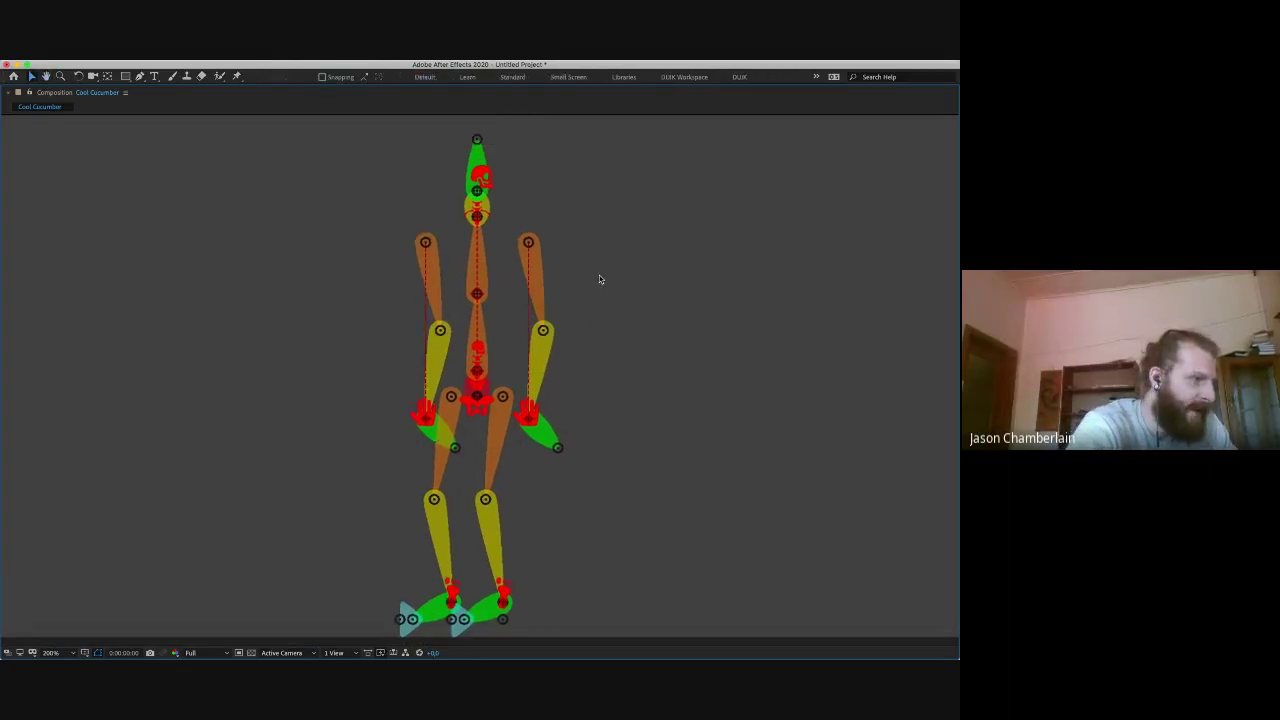
pyautogui.click(479, 213)
pyautogui.moveTo(477, 213); pyautogui.dragTo(557, 233)
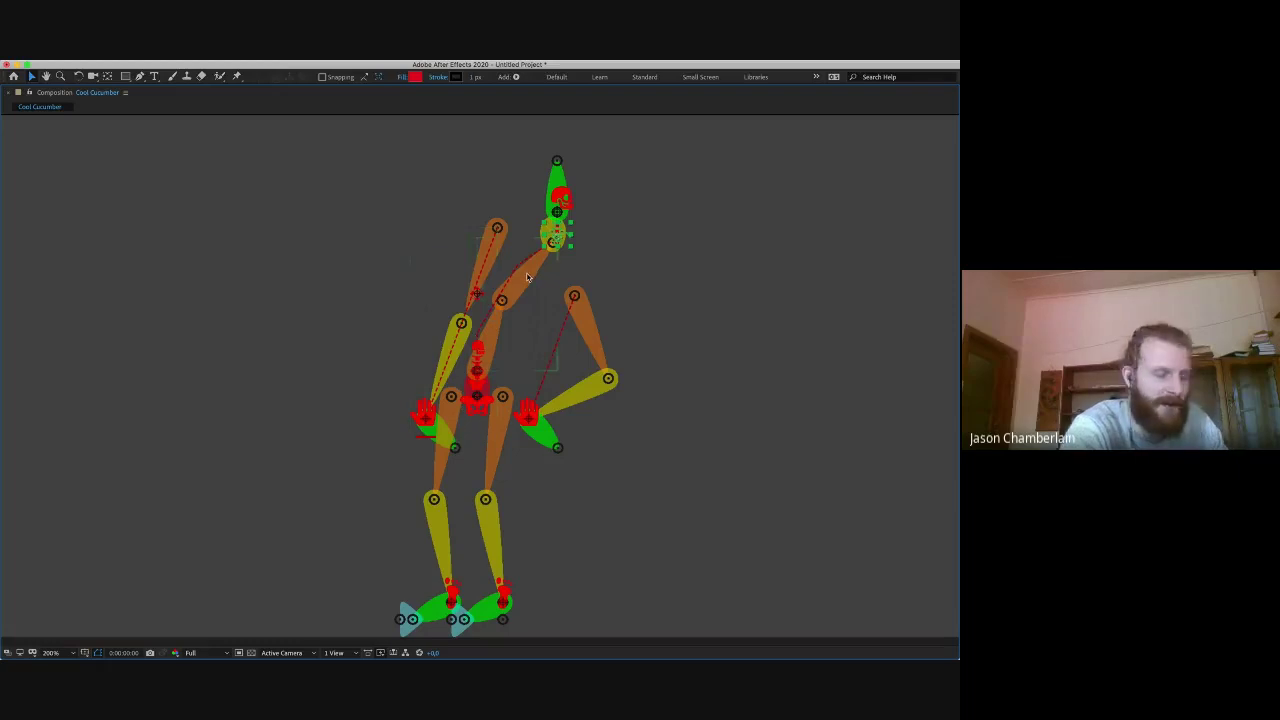
pyautogui.hotkey('ctrl', 'z')
pyautogui.click(477, 408)
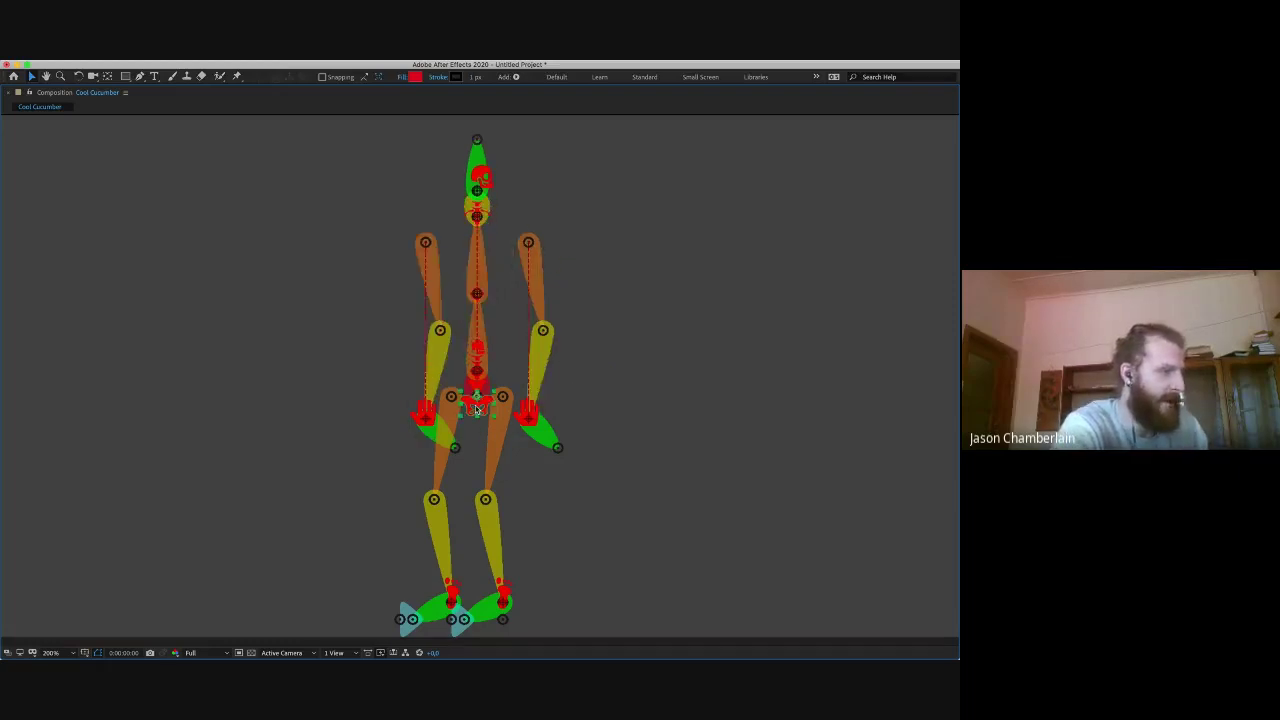
pyautogui.moveTo(480, 408); pyautogui.dragTo(556, 406)
pyautogui.click(478, 210)
pyautogui.moveTo(477, 217); pyautogui.dragTo(455, 290)
pyautogui.moveTo(437, 424); pyautogui.dragTo(299, 256)
pyautogui.moveTo(527, 418); pyautogui.dragTo(655, 248)
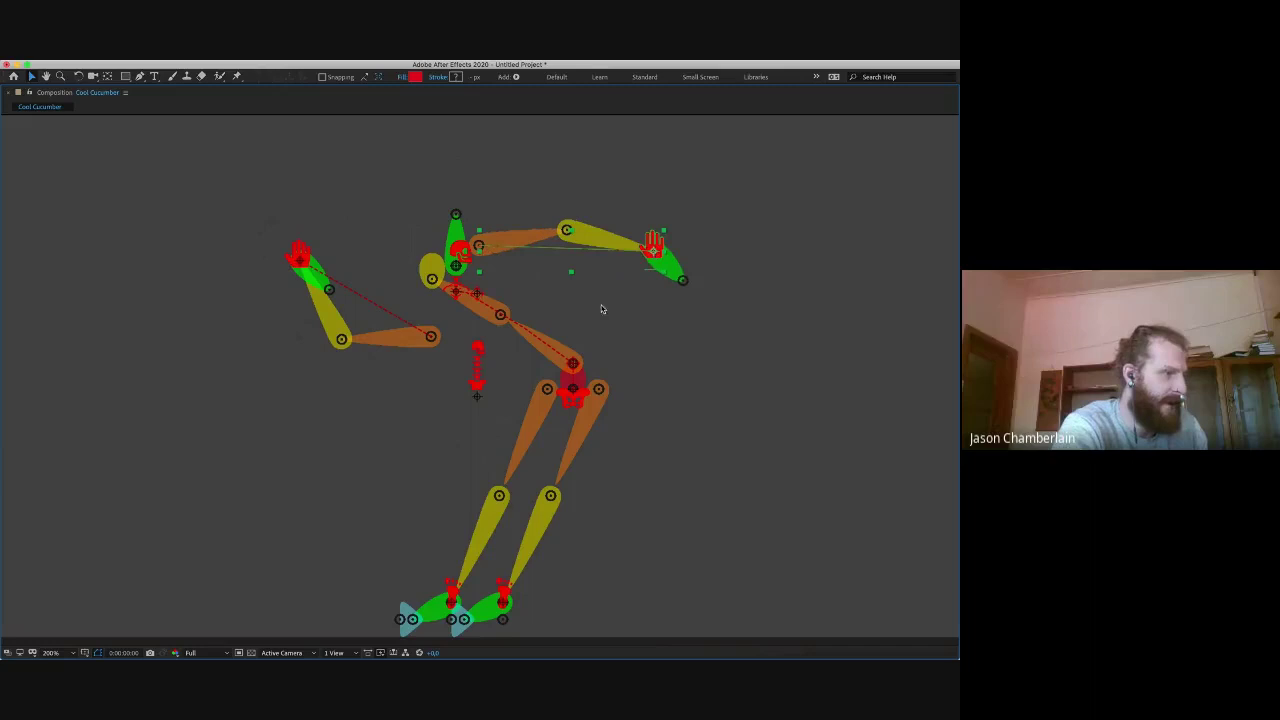
pyautogui.click(479, 368)
pyautogui.moveTo(527, 338); pyautogui.dragTo(566, 234)
pyautogui.press('super+z')
pyautogui.press('super+z')
pyautogui.press('super+z')
pyautogui.press('super+z')
pyautogui.press('super+z')
pyautogui.press('super+z')
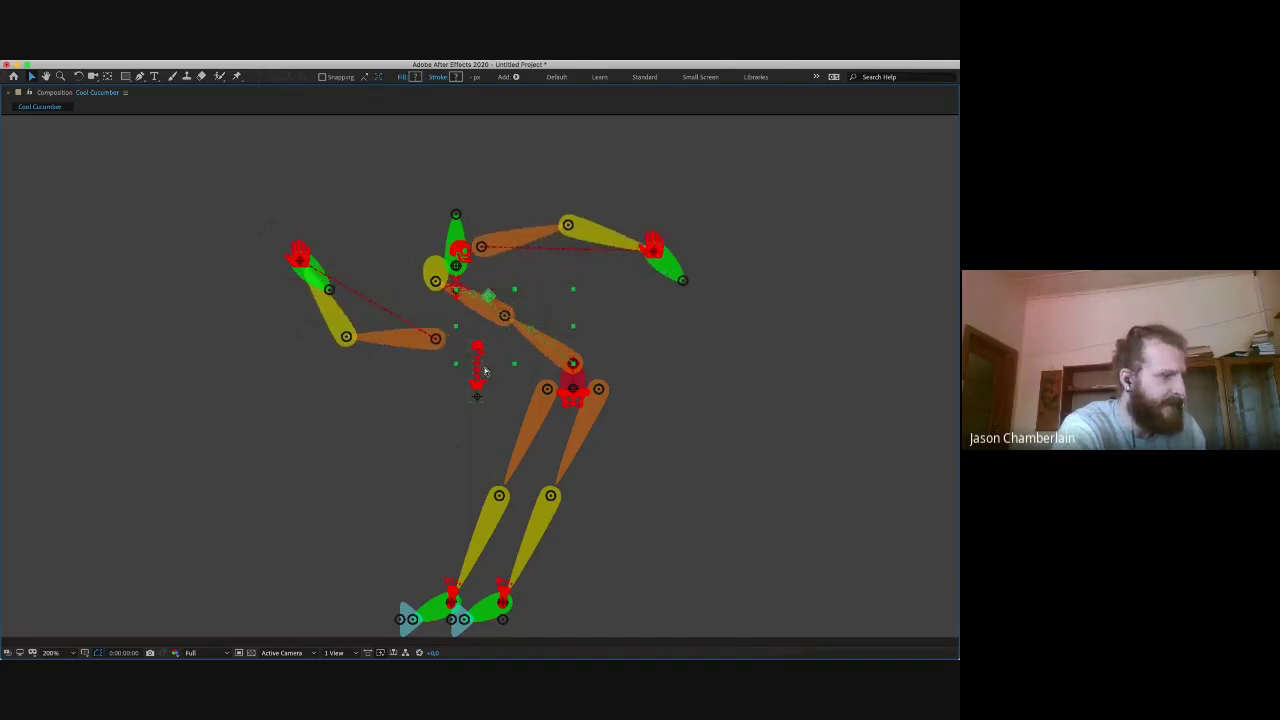
pyautogui.press('super+z')
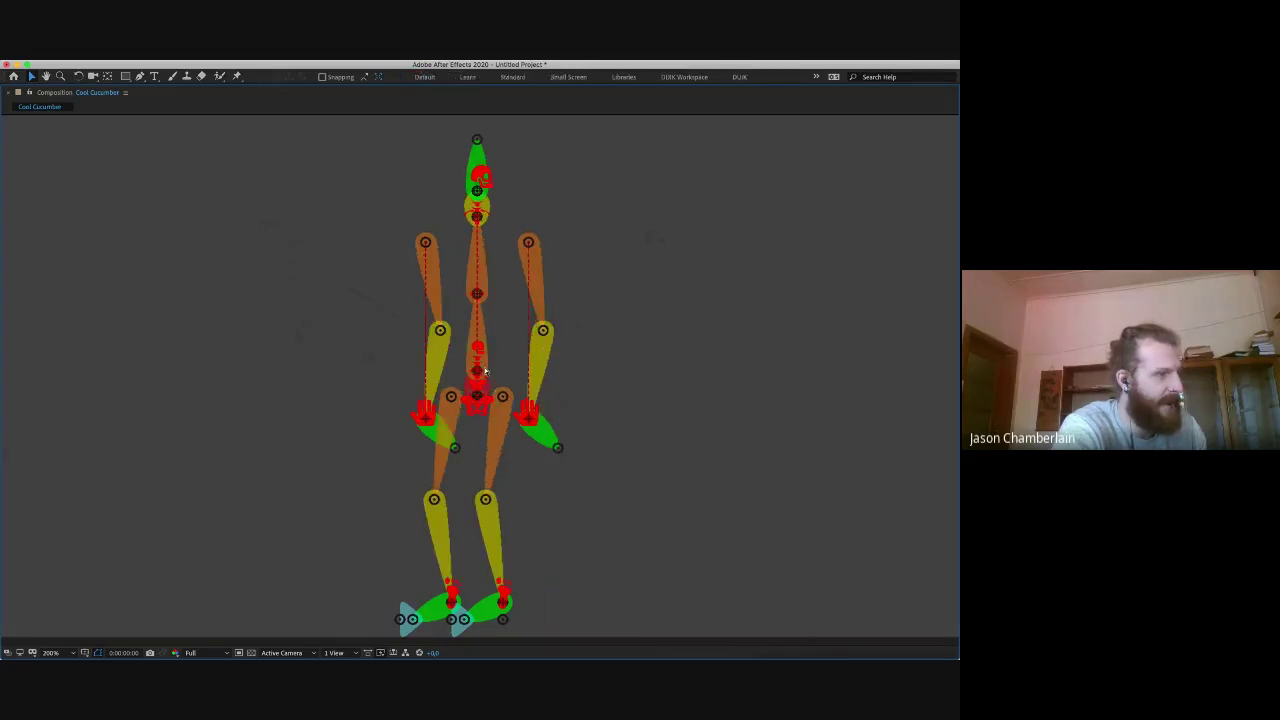
pyautogui.click(502, 593)
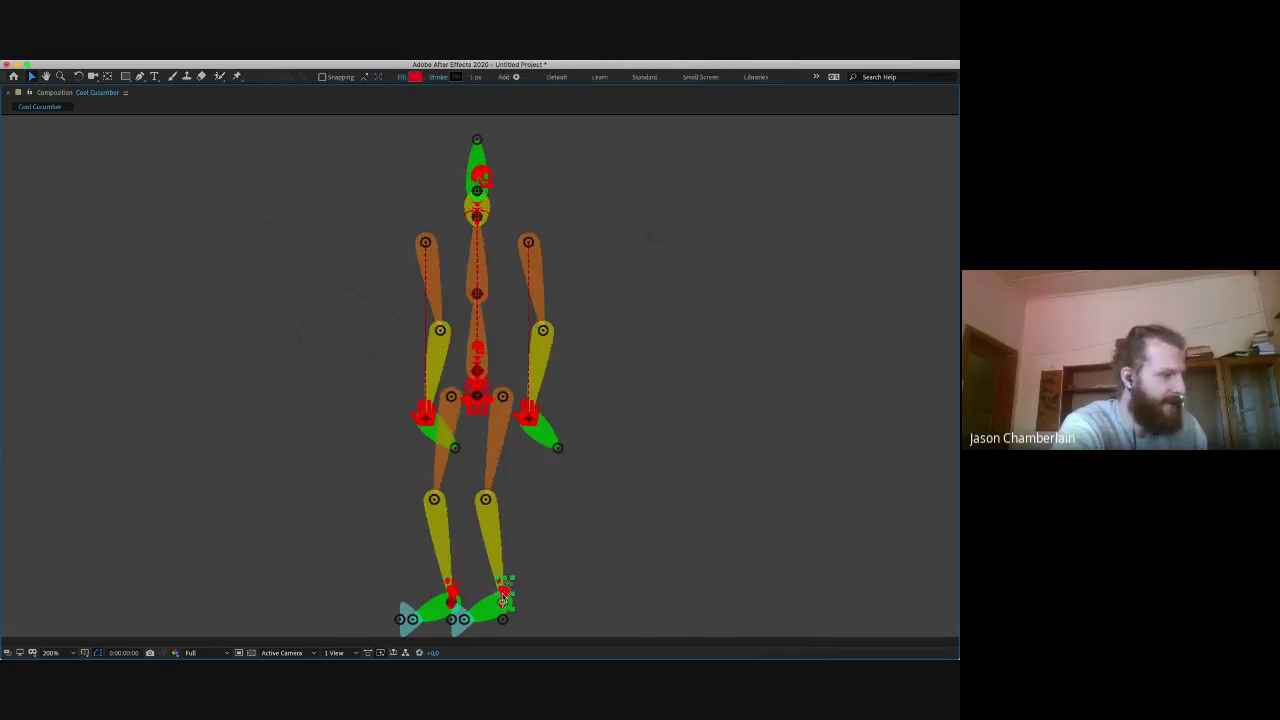
pyautogui.moveTo(502, 593); pyautogui.dragTo(492, 519)
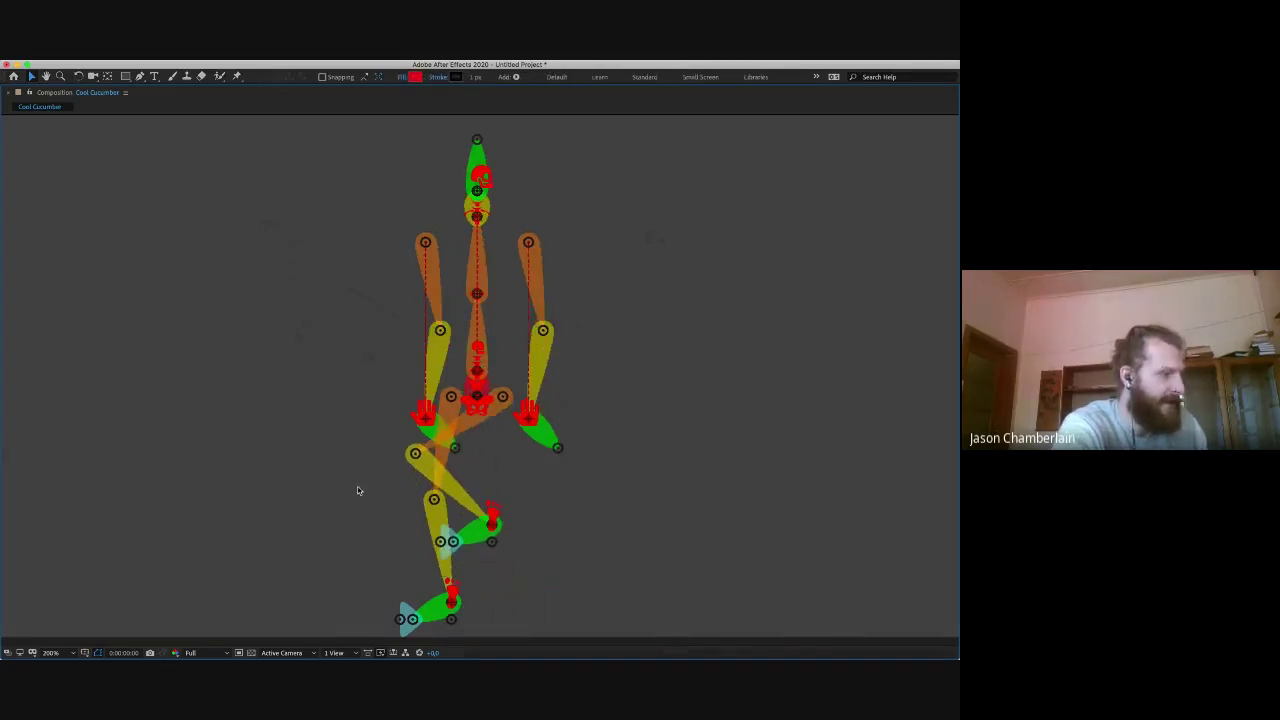
pyautogui.click(357, 486)
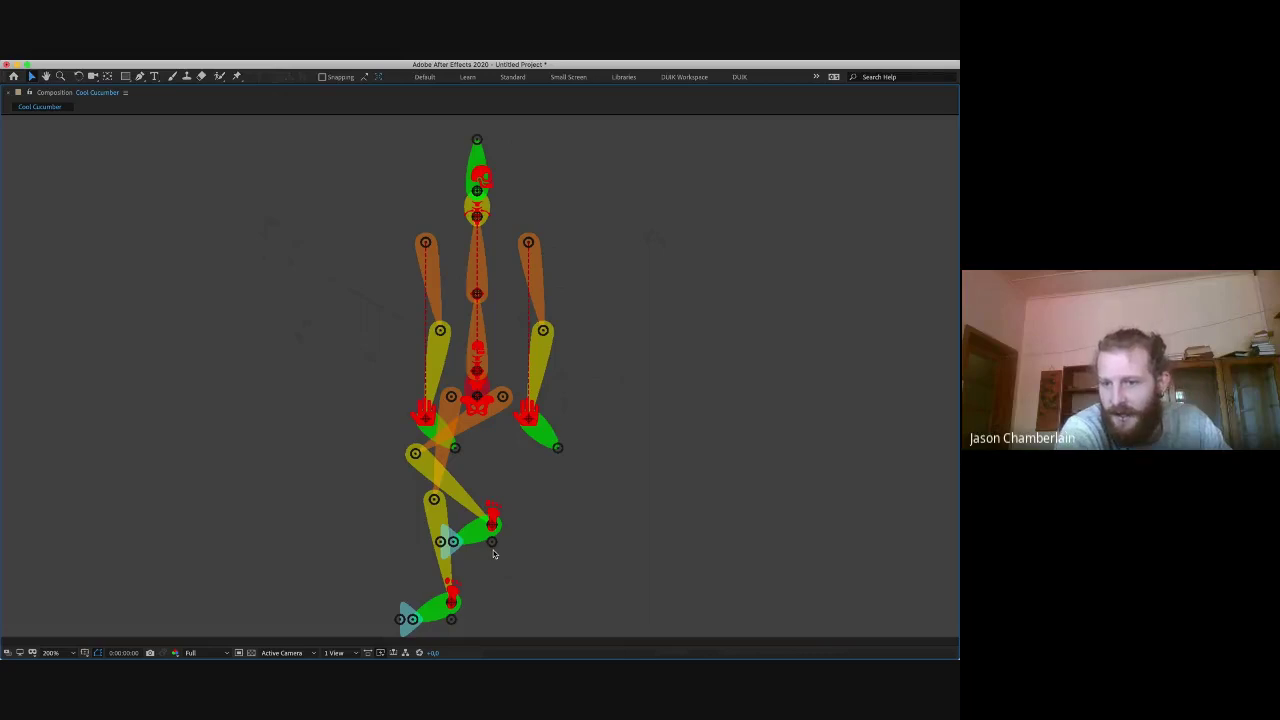
pyautogui.moveTo(493, 553); pyautogui.dragTo(504, 630)
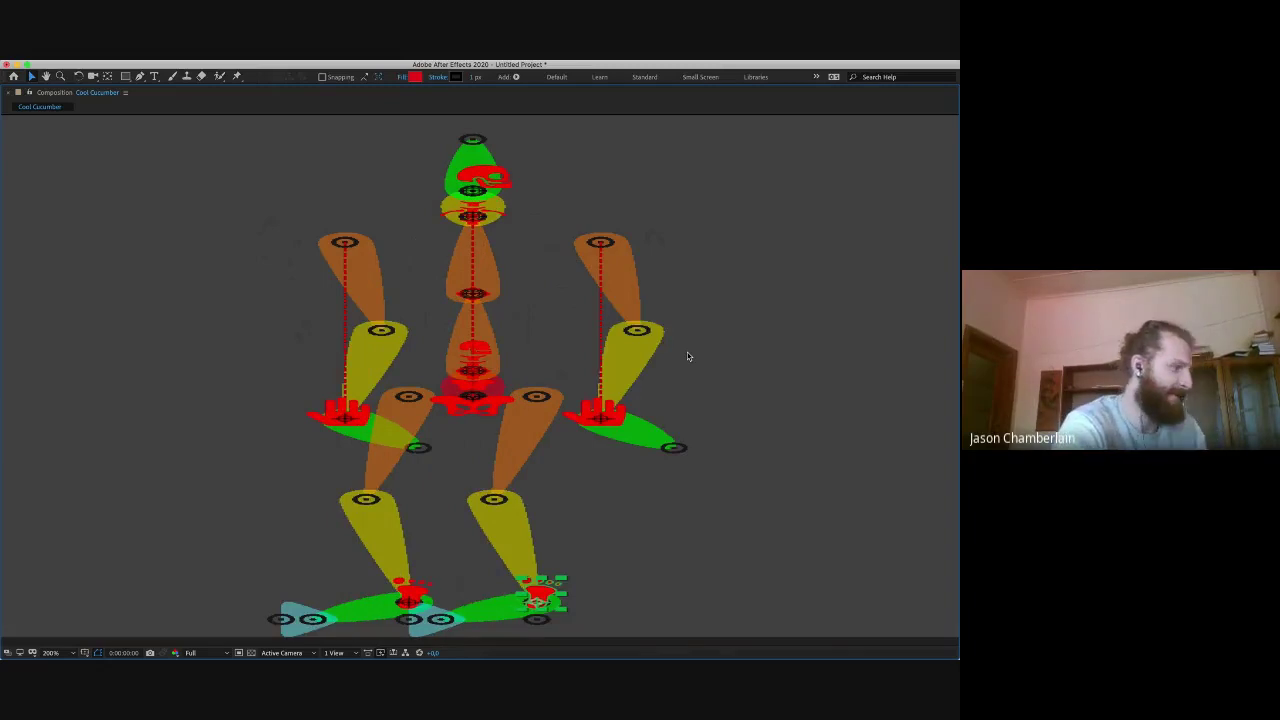
pyautogui.press('`')
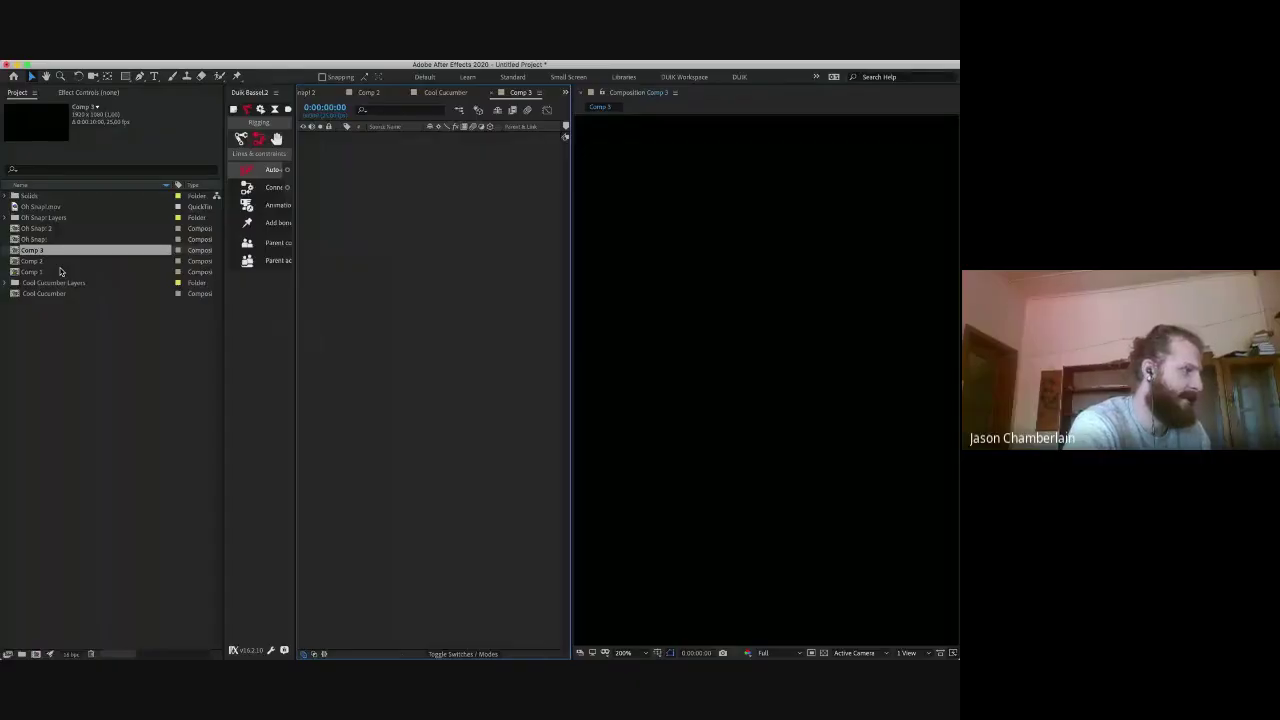
# Step: Open Cool Cucumber from the Project panel, return to Comp 3, and reopen it via its precomp layer
pyautogui.click(59, 294)
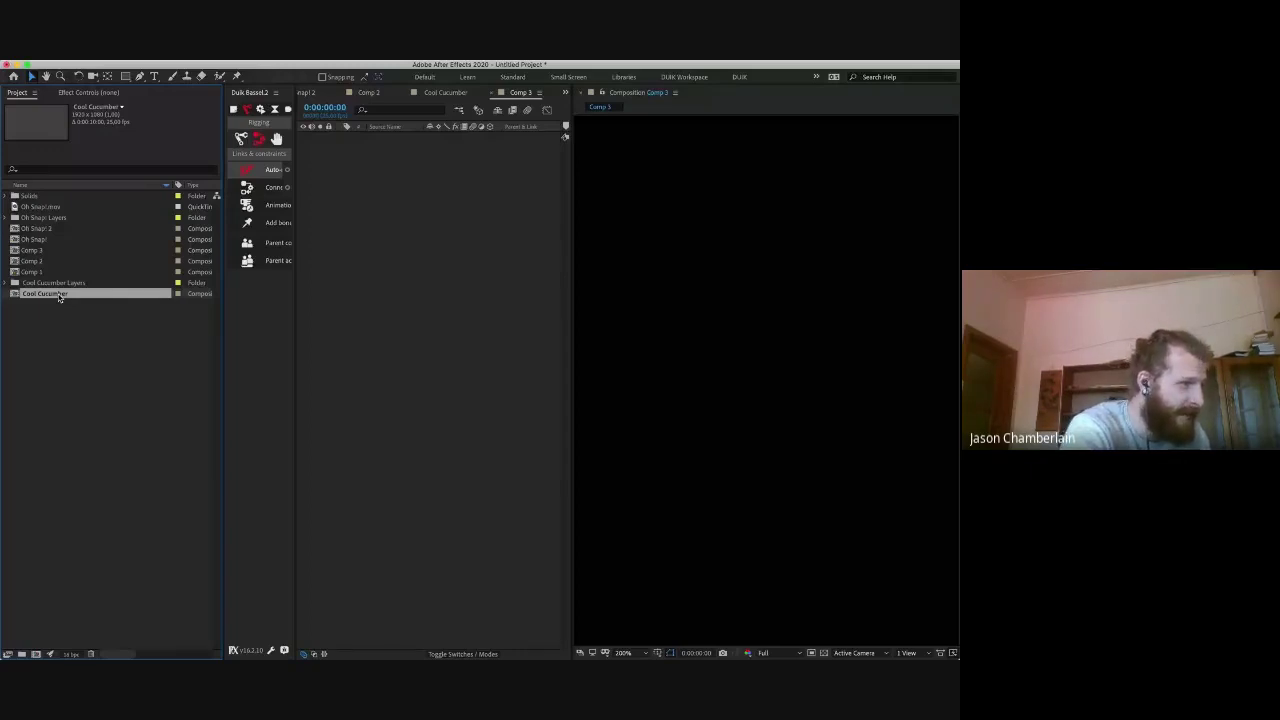
pyautogui.doubleClick(59, 294)
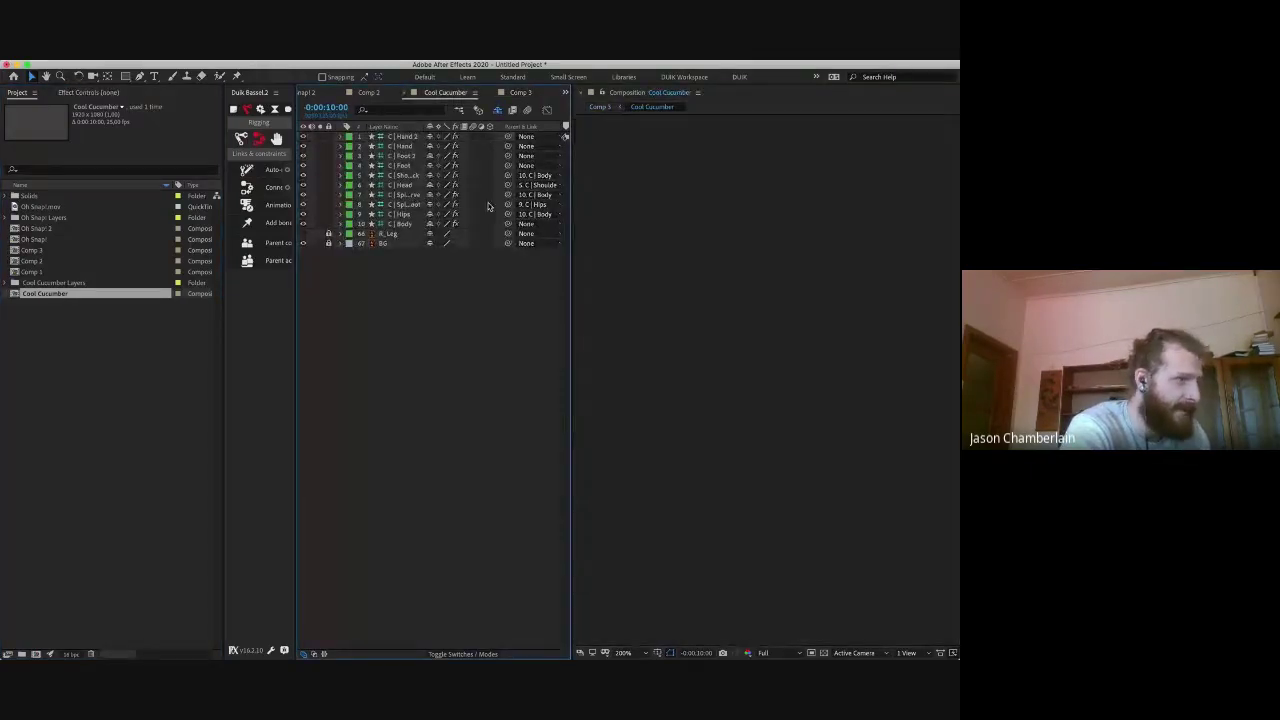
pyautogui.scroll(2, 682, 264)
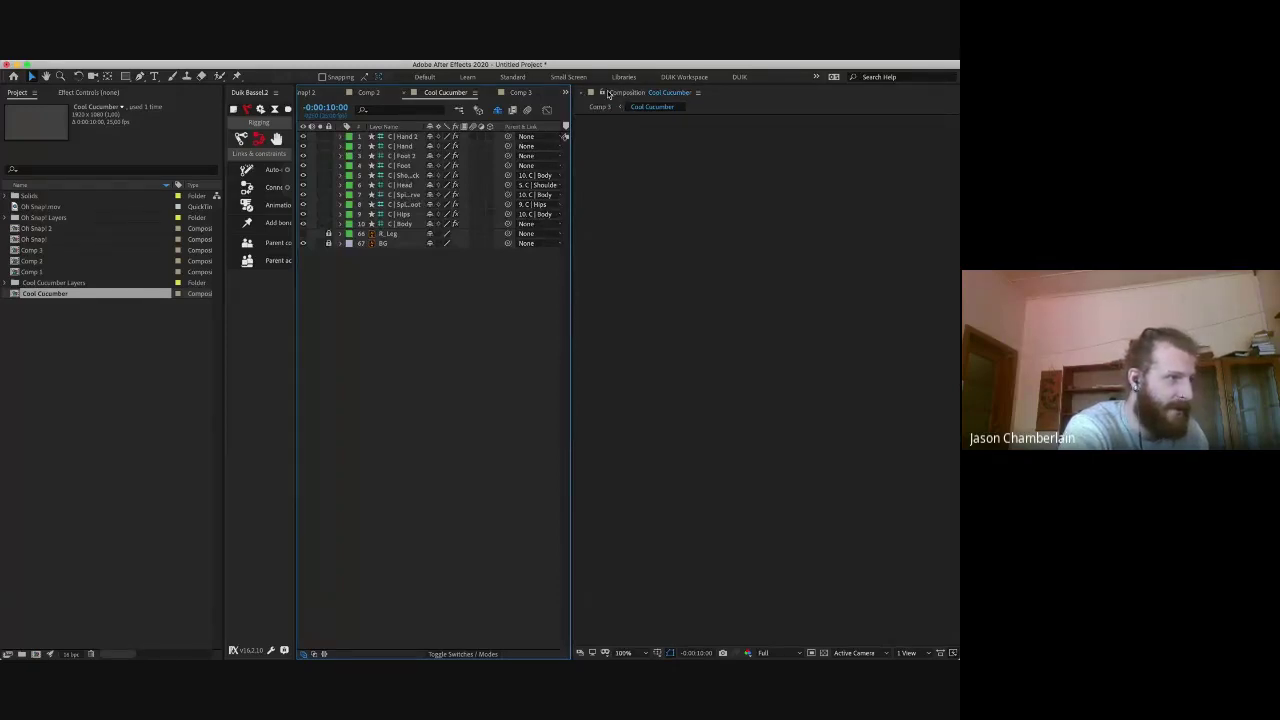
pyautogui.click(600, 112)
pyautogui.click(599, 107)
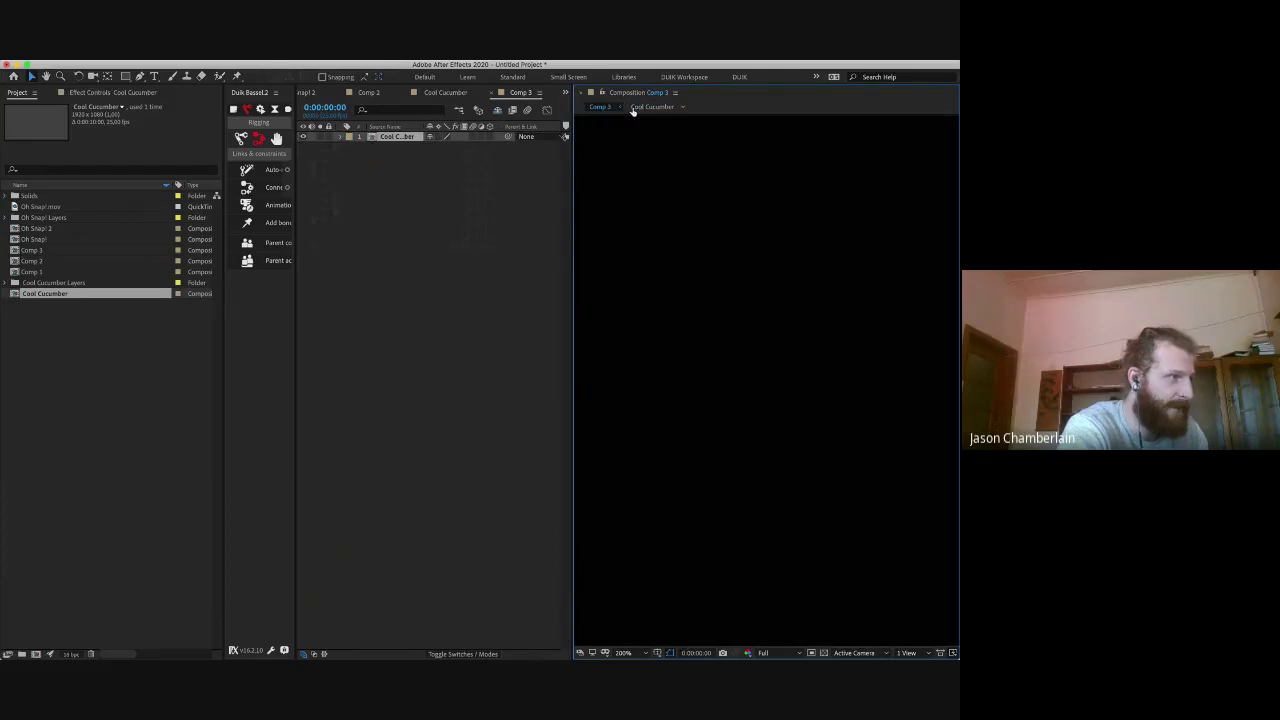
pyautogui.doubleClick(393, 137)
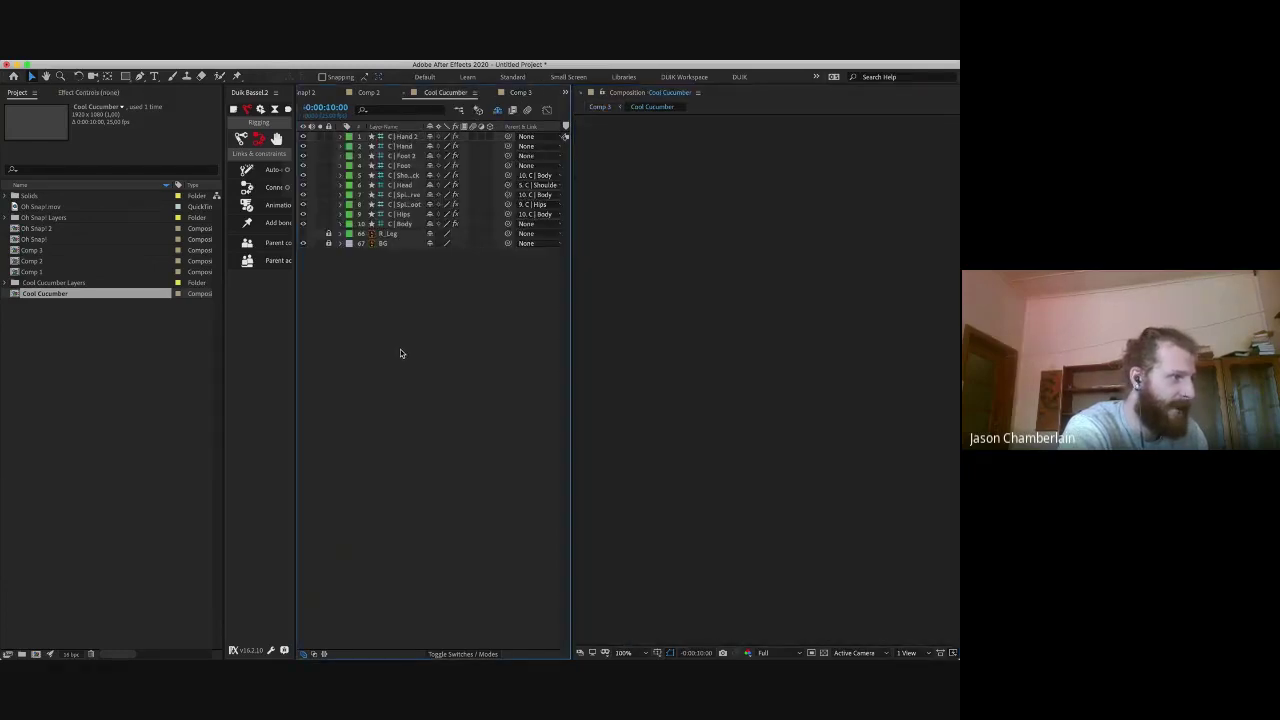
pyautogui.scroll(-2, 760, 273)
pyautogui.scroll(3, 760, 273)
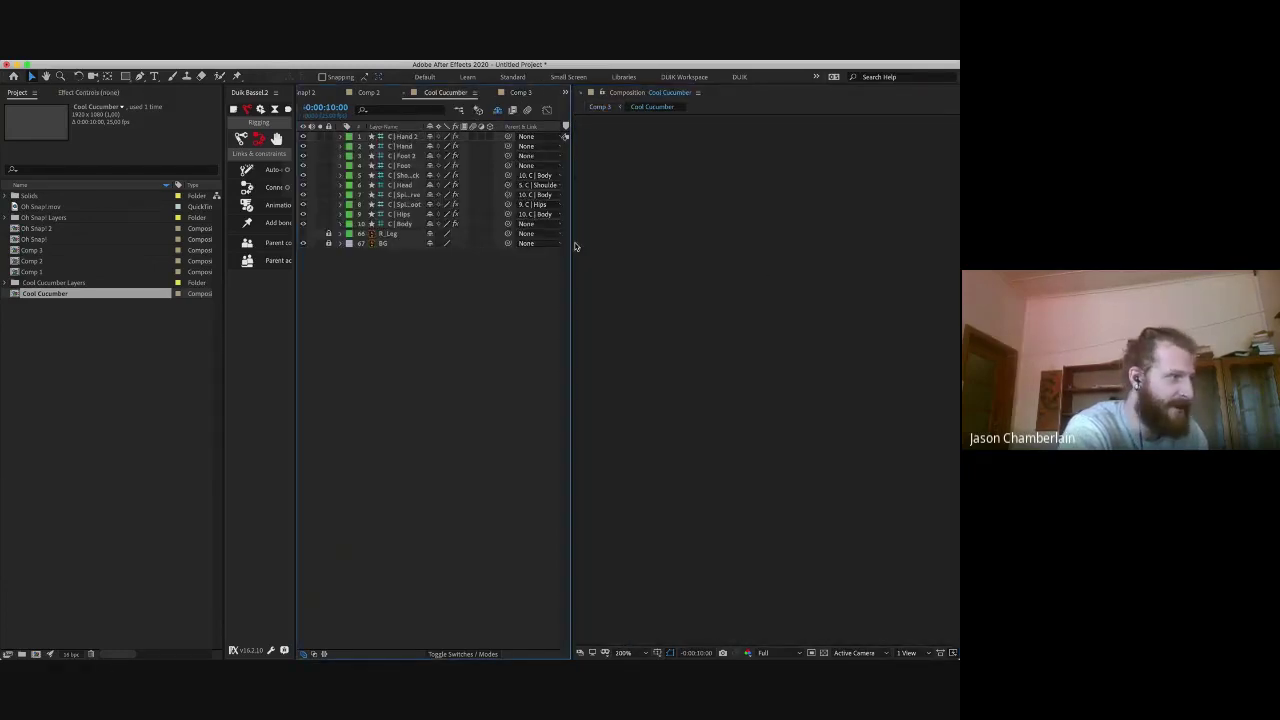
pyautogui.moveTo(351, 62)
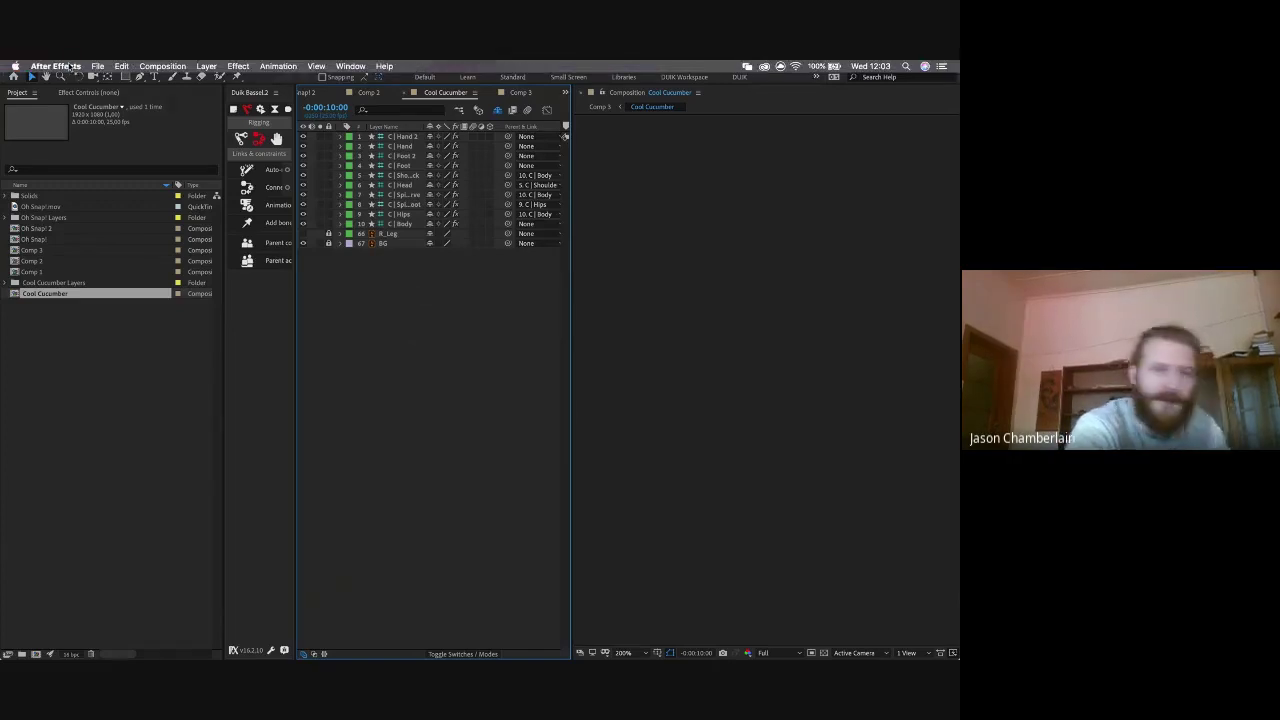
# Step: Show the Preferences submenu under the After Effects application menu
pyautogui.click(56, 66)
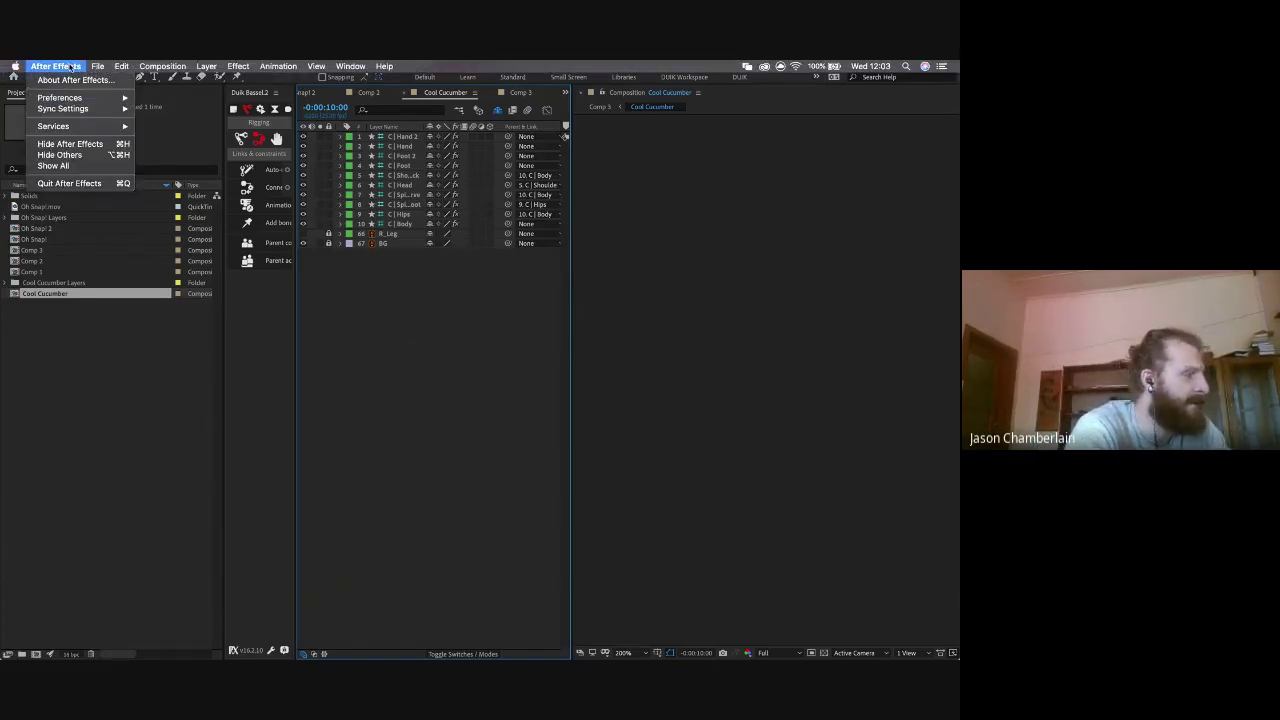
pyautogui.moveTo(113, 98)
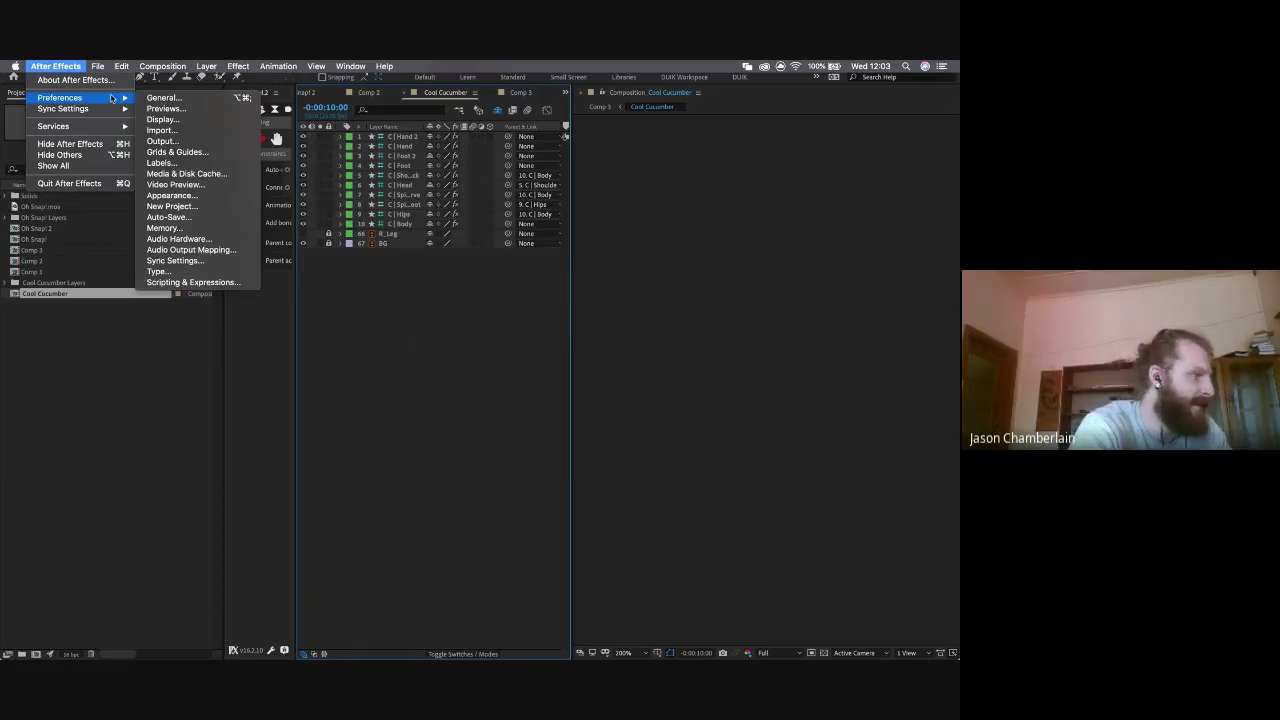
pyautogui.moveTo(116, 66)
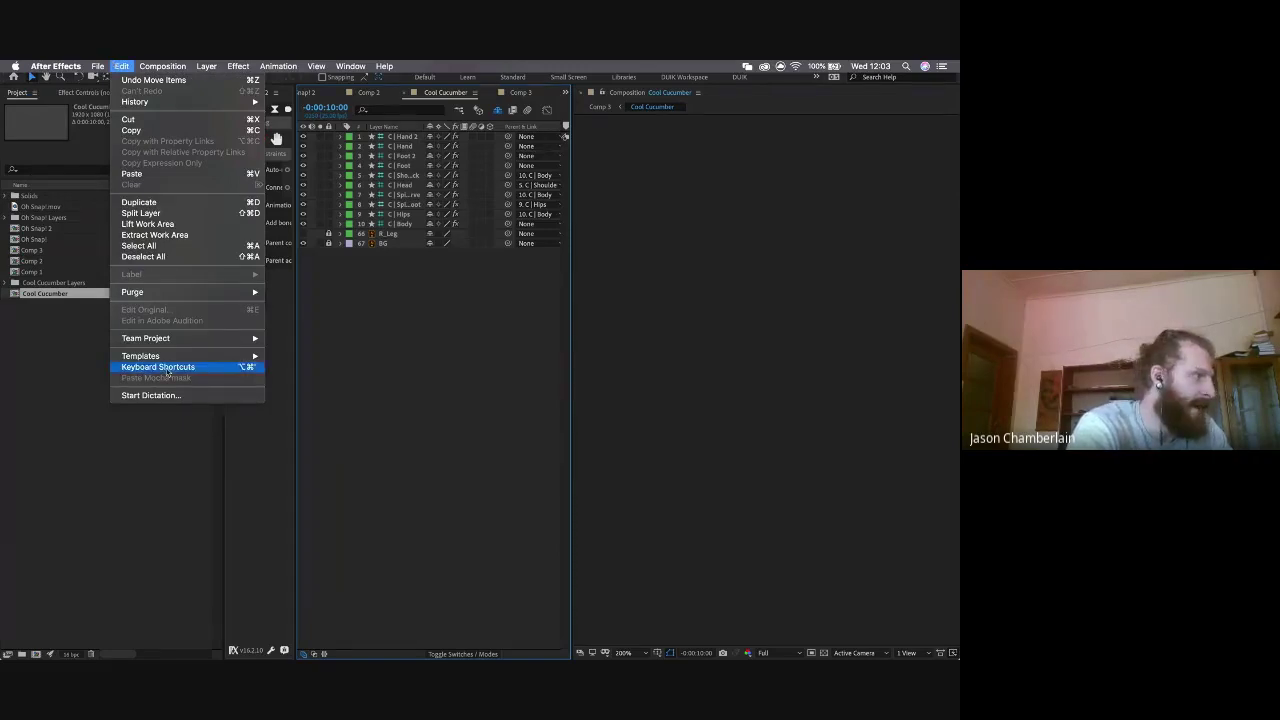
pyautogui.moveTo(70, 66)
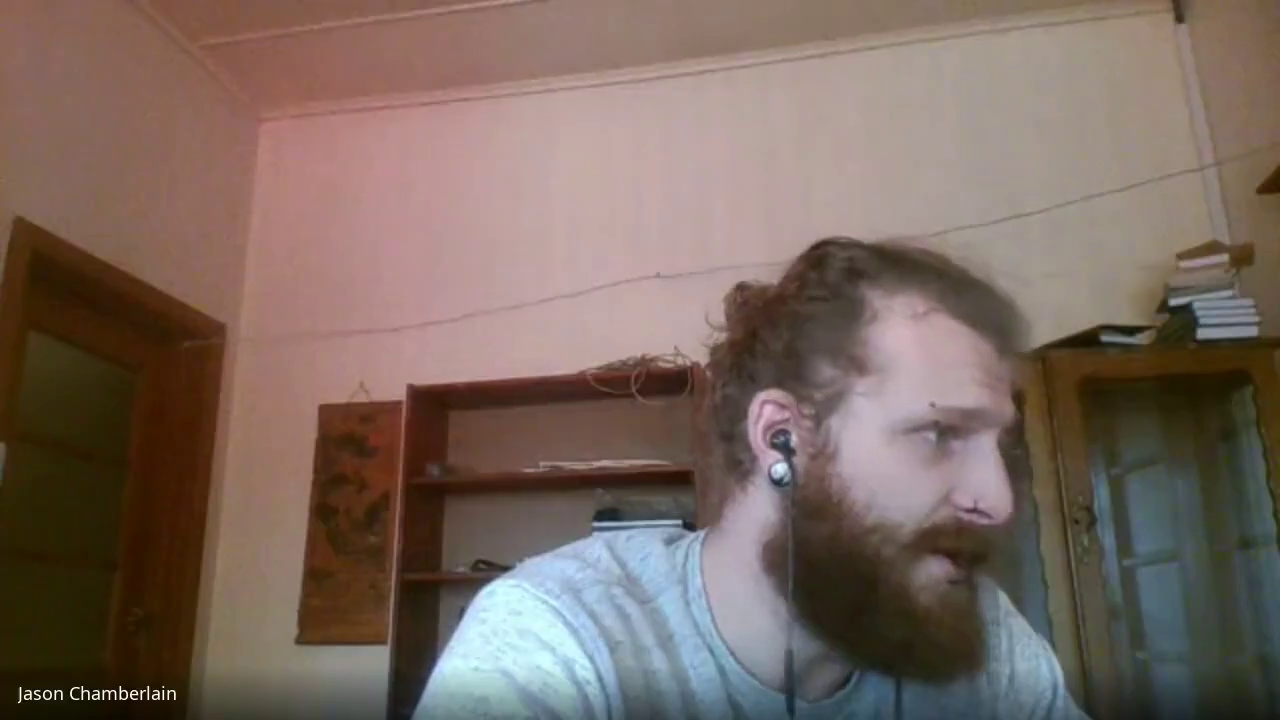
pyautogui.moveTo(60, 97)
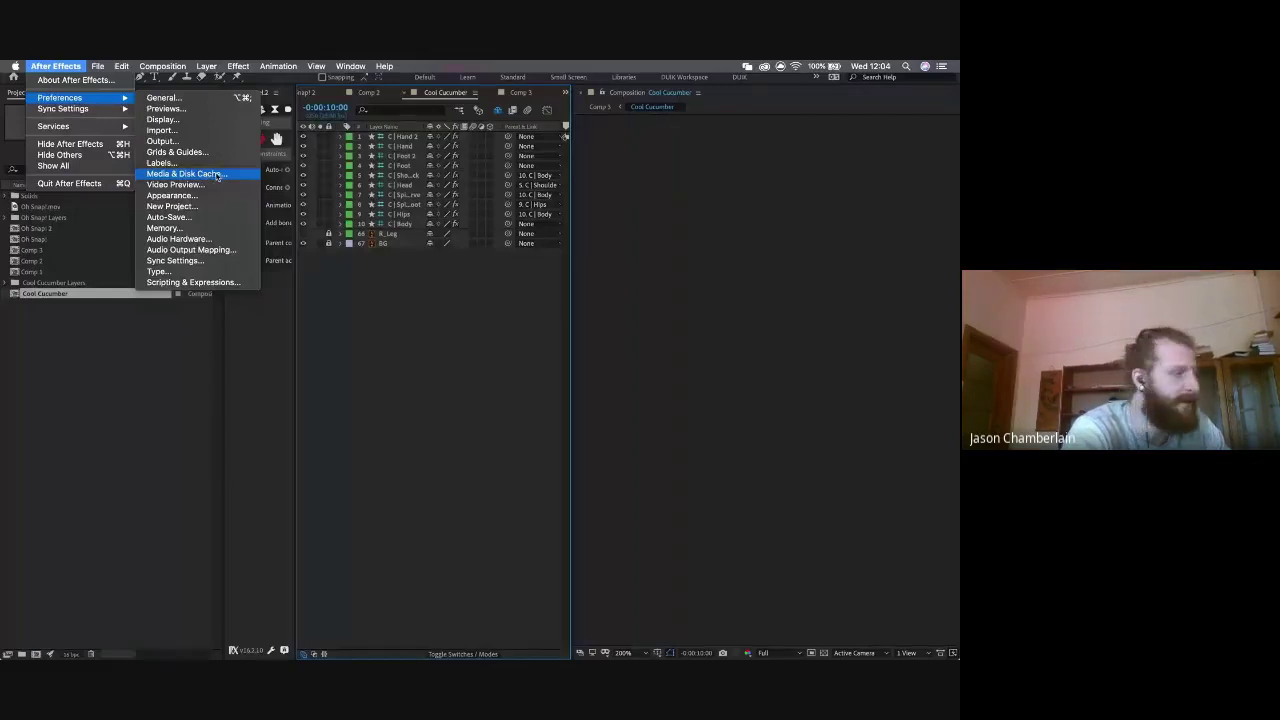
# Step: Empty the disk cache from the Media & Disk Cache preferences
pyautogui.click(217, 175)
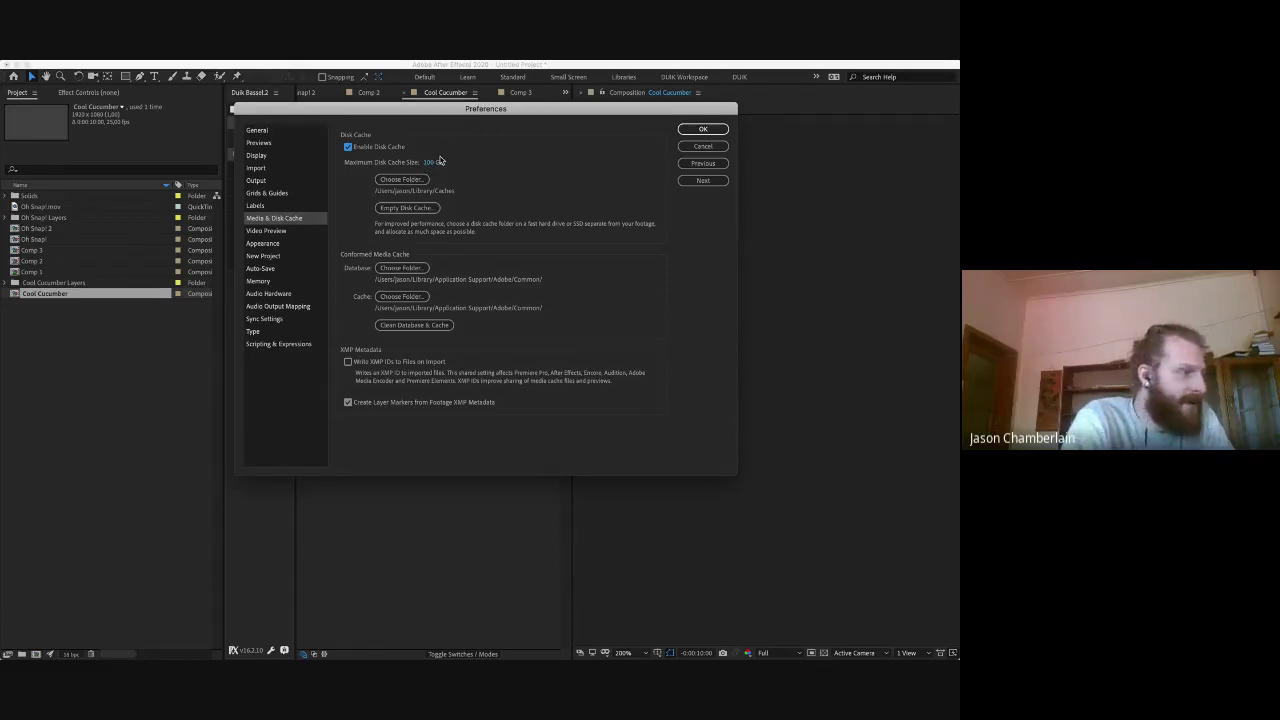
pyautogui.click(420, 209)
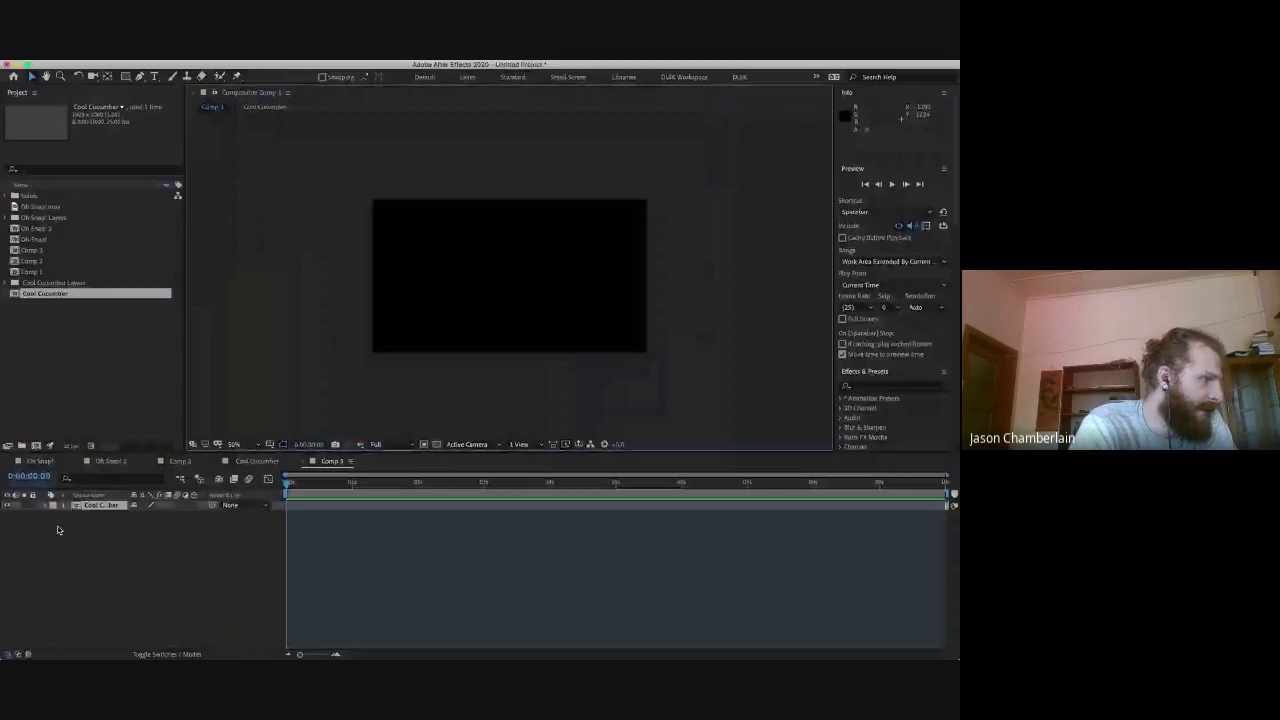
# Step: Open the Cool Cucumber precomp, move to the composition start, and select all rig controllers
pyautogui.doubleClick(106, 506)
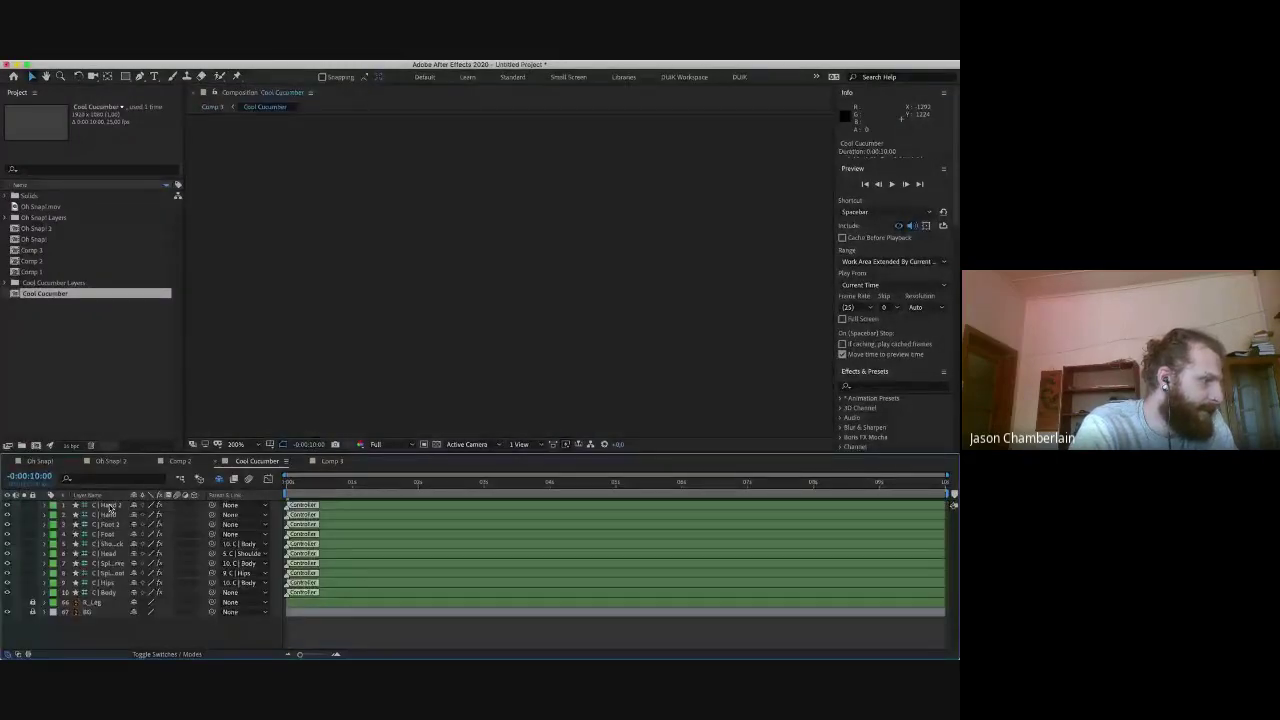
pyautogui.moveTo(352, 484); pyautogui.dragTo(285, 491)
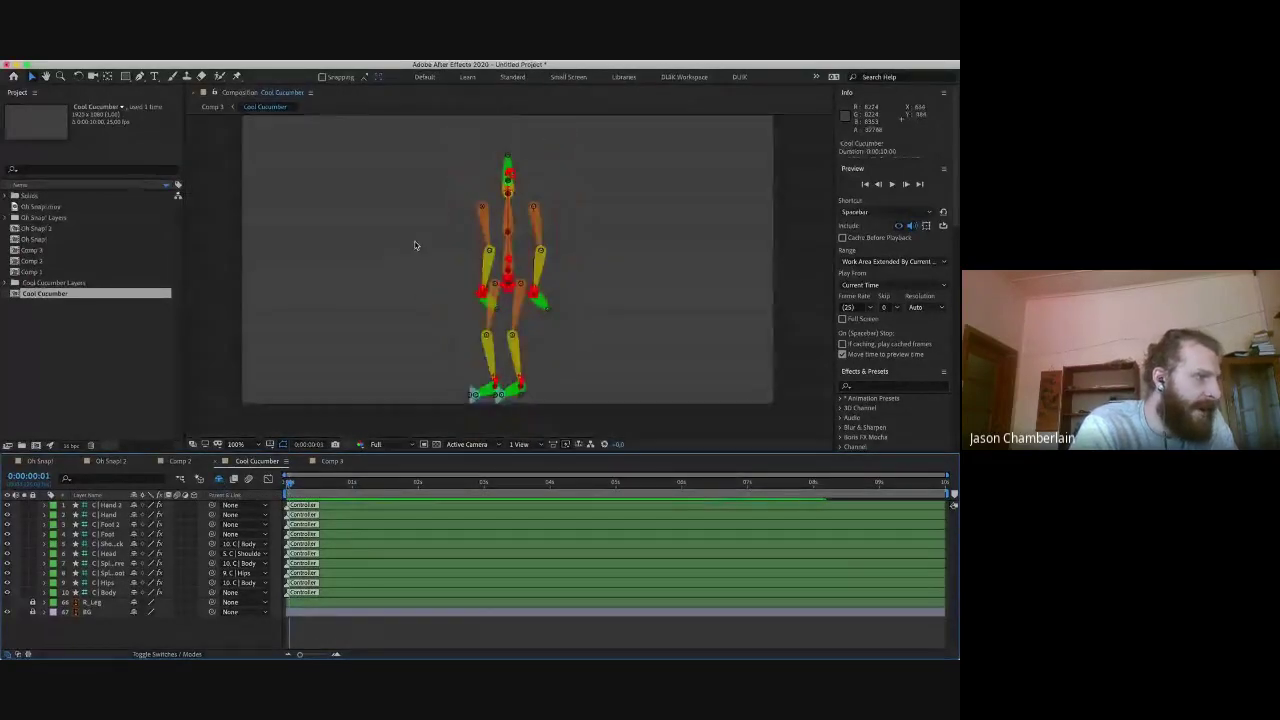
pyautogui.moveTo(434, 131); pyautogui.dragTo(541, 350)
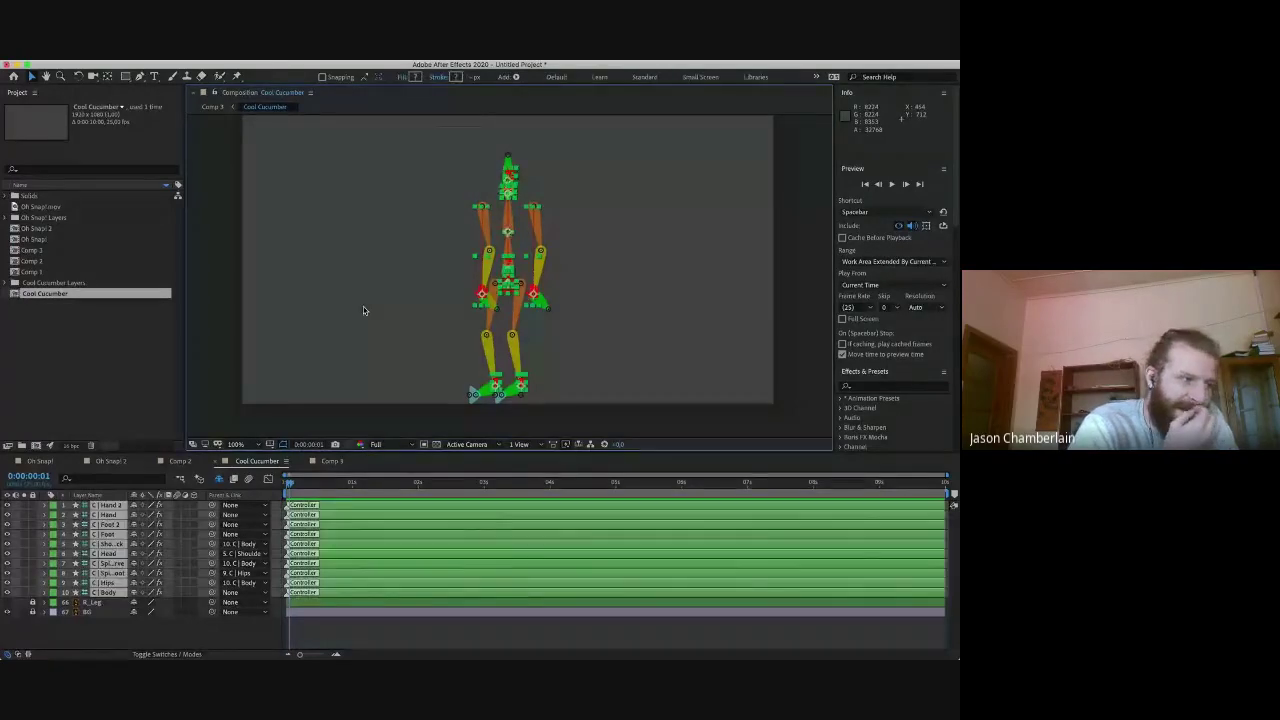
# Step: Launch the Duik Bassel.2 script from the Window menu and dock its panel
pyautogui.click(350, 66)
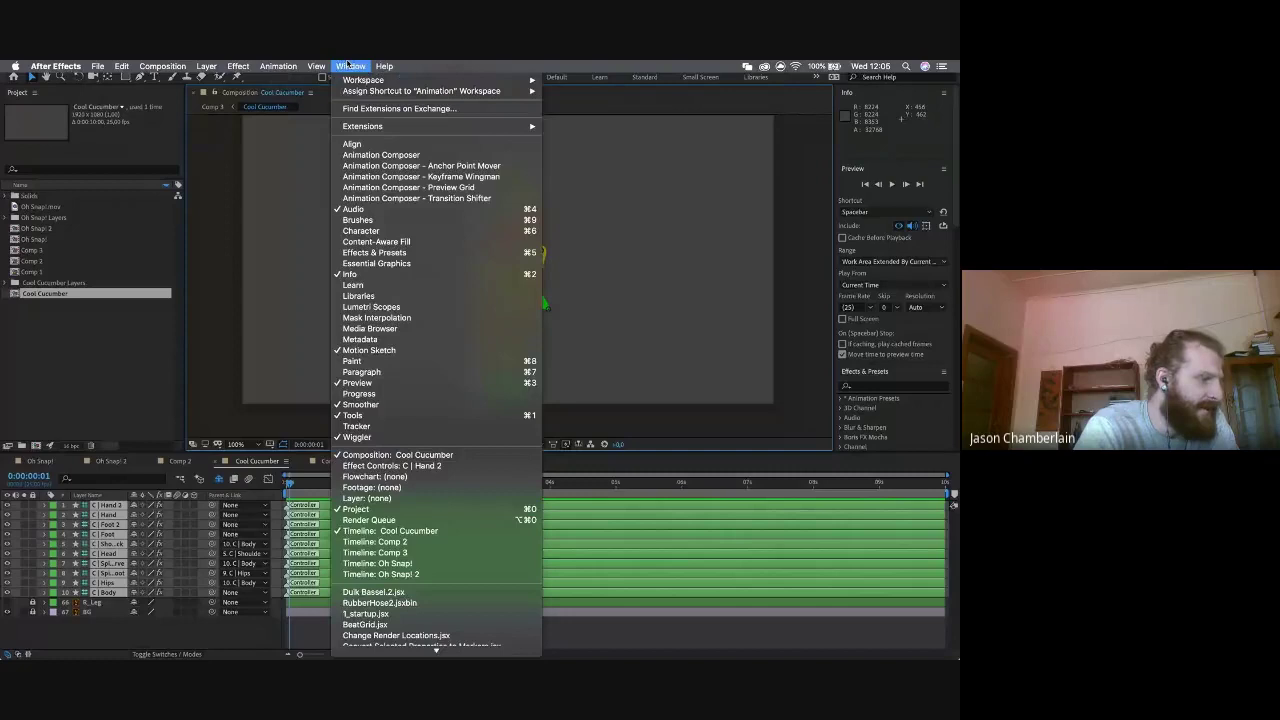
pyautogui.click(390, 591)
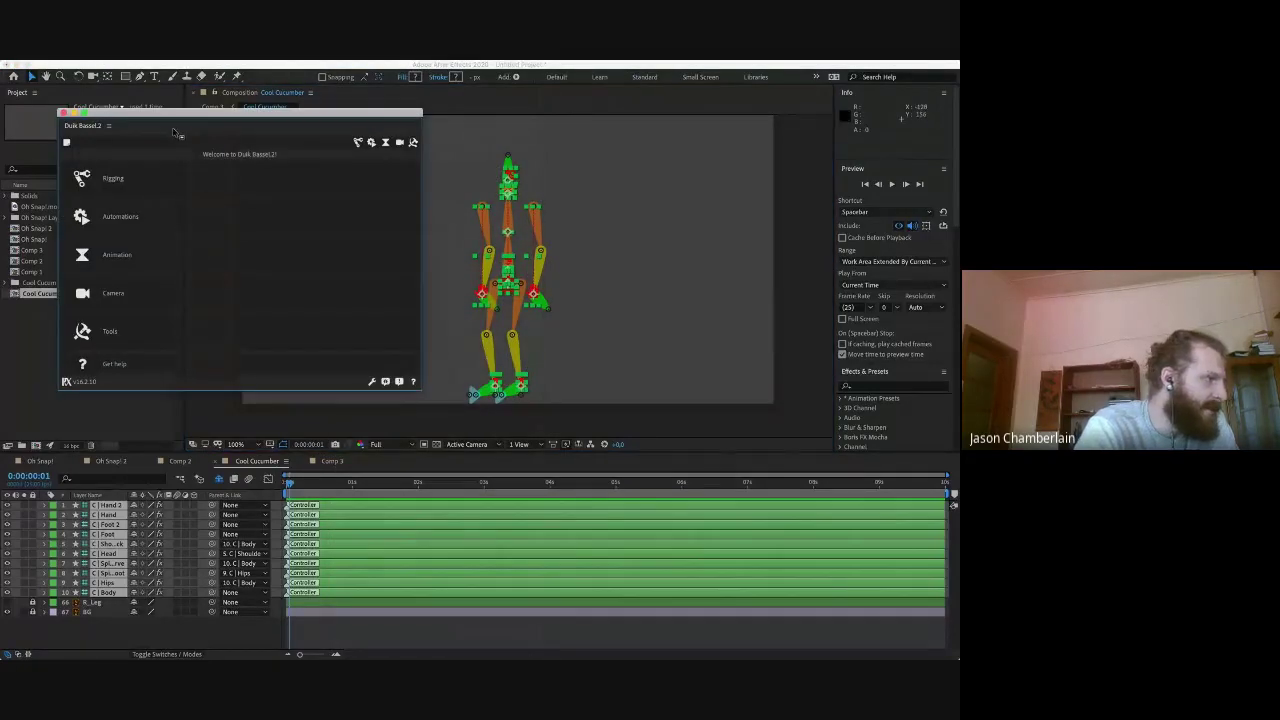
pyautogui.moveTo(178, 136); pyautogui.dragTo(201, 168)
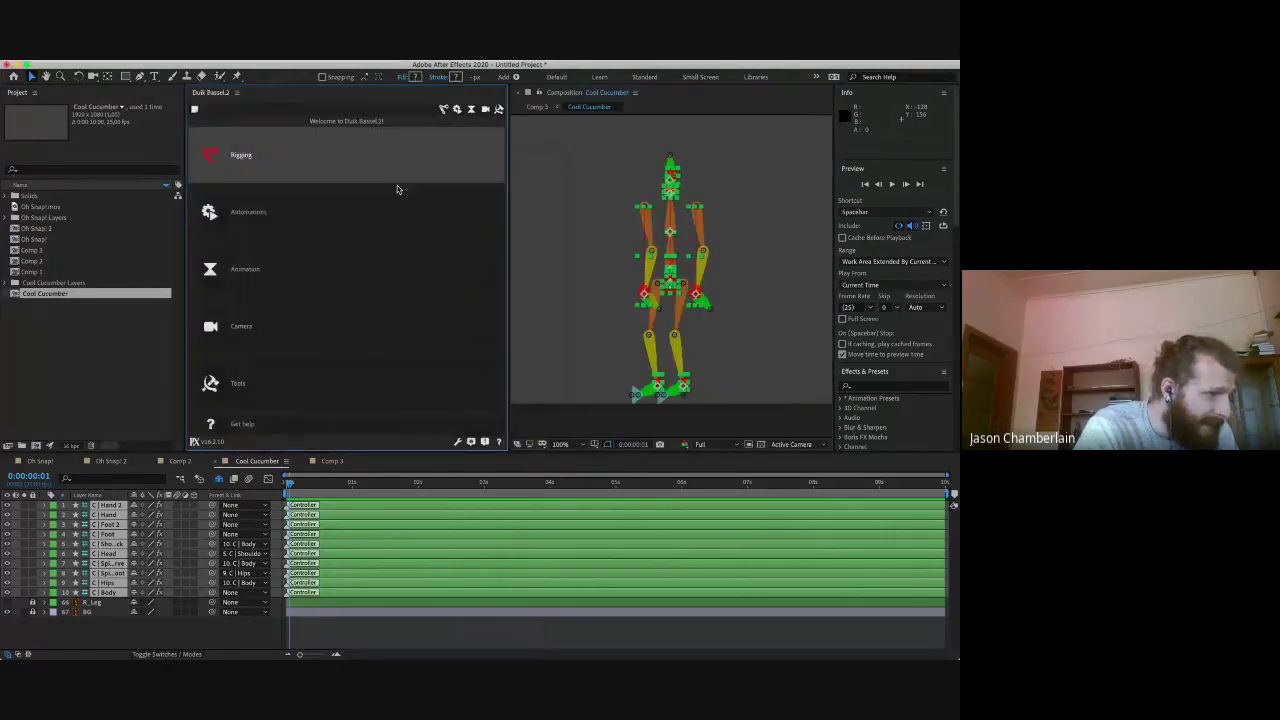
# Step: Narrow the Duik panel, add a procedural walk cycle from Automations, and preview it
pyautogui.moveTo(508, 212); pyautogui.dragTo(400, 212)
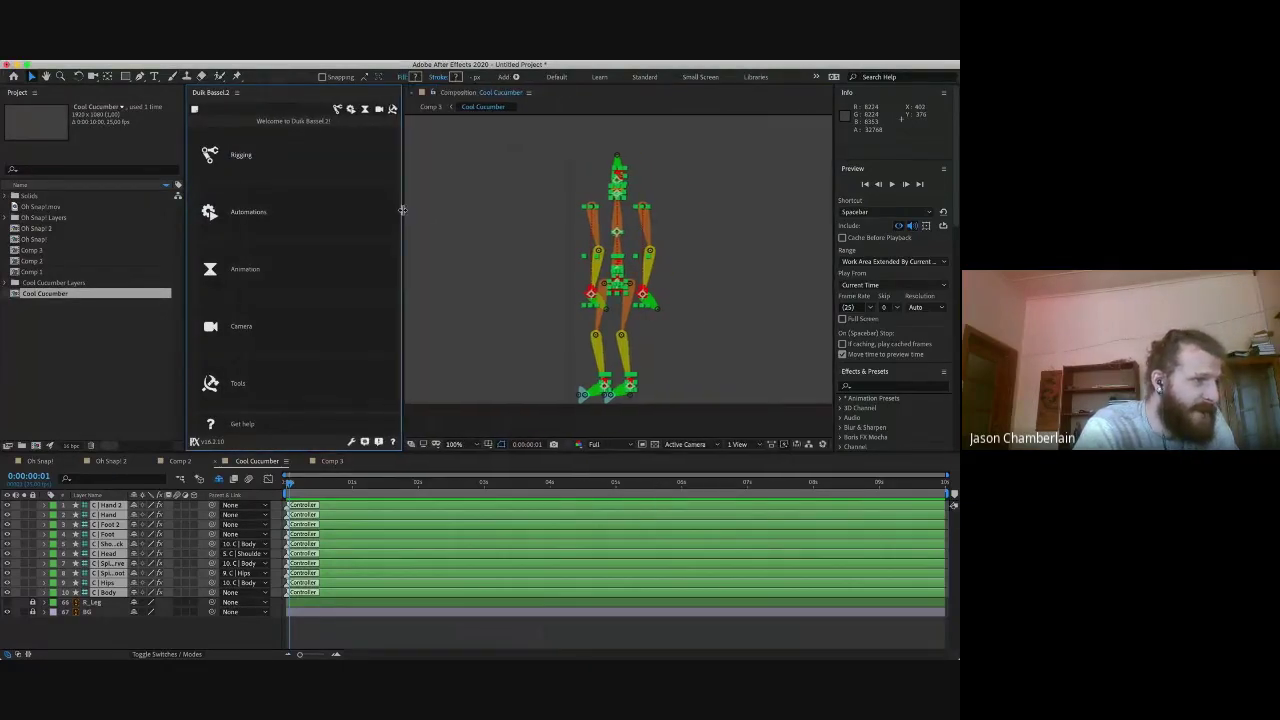
pyautogui.click(248, 210)
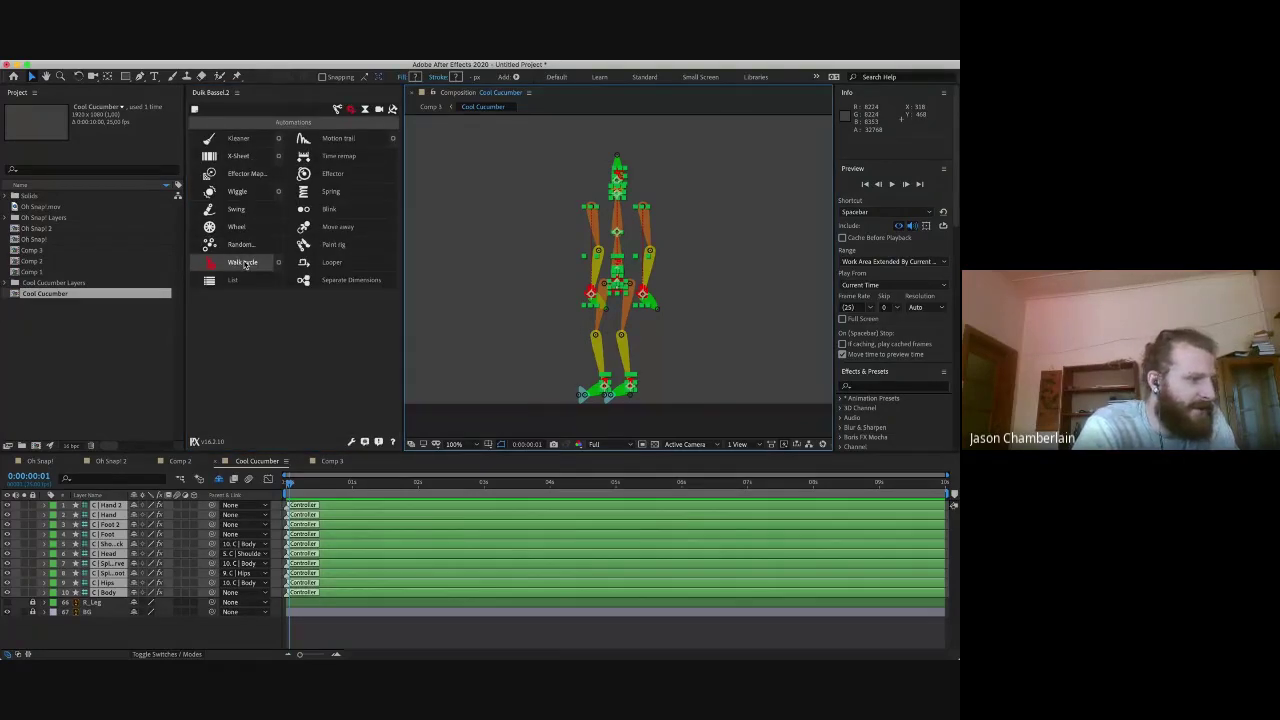
pyautogui.click(243, 263)
pyautogui.press('space')
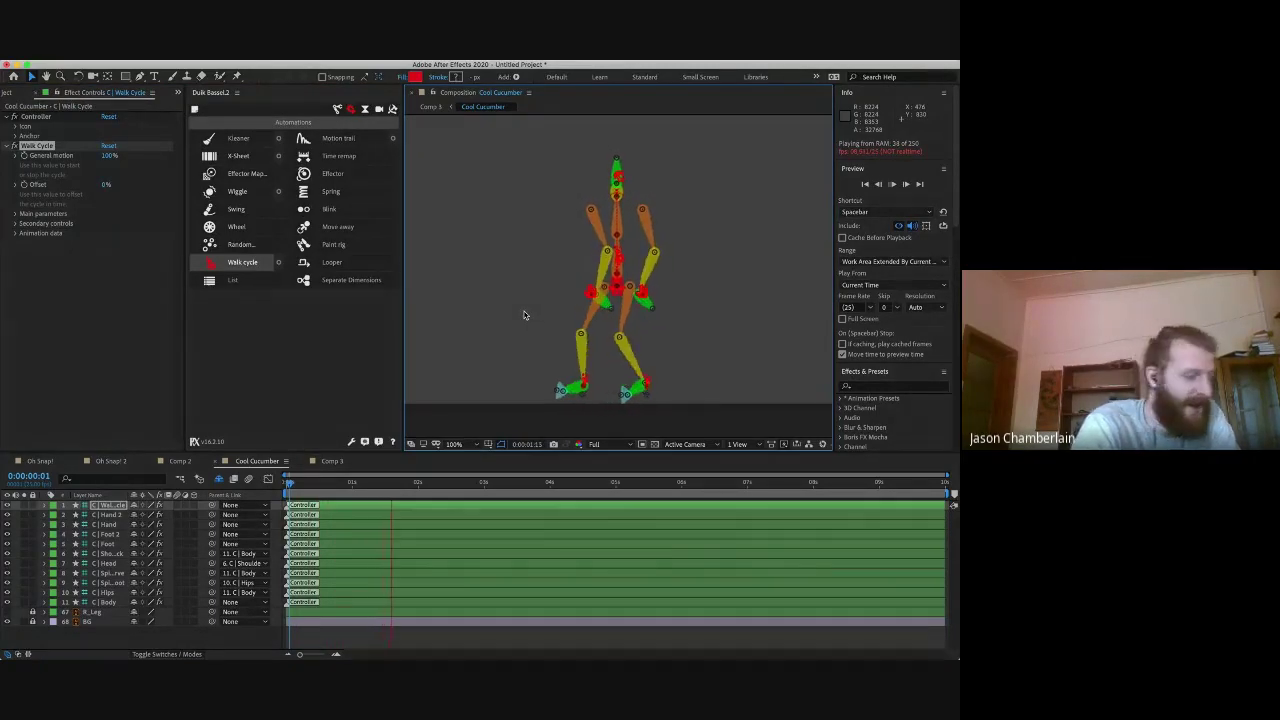
pyautogui.press('space')
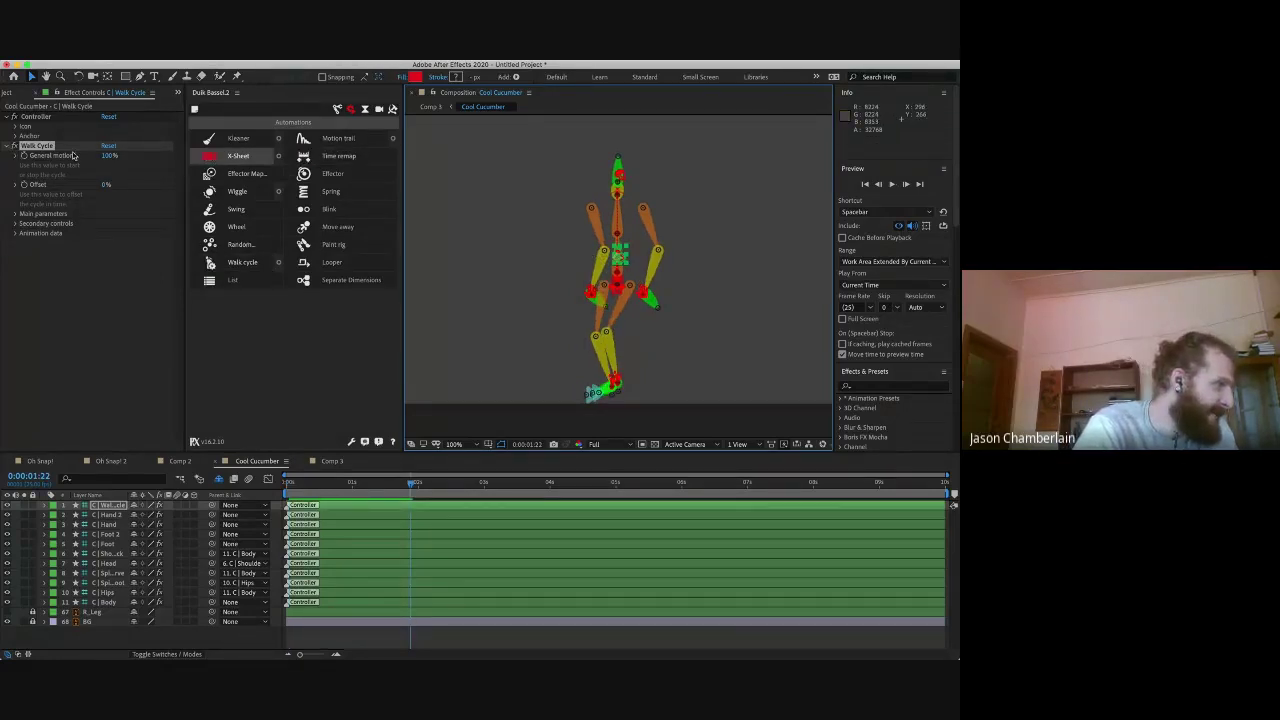
# Step: Expand the walk cycle's Main, Character and Walk Cycle parameter groups in Effect Controls
pyautogui.click(17, 185)
pyautogui.click(18, 186)
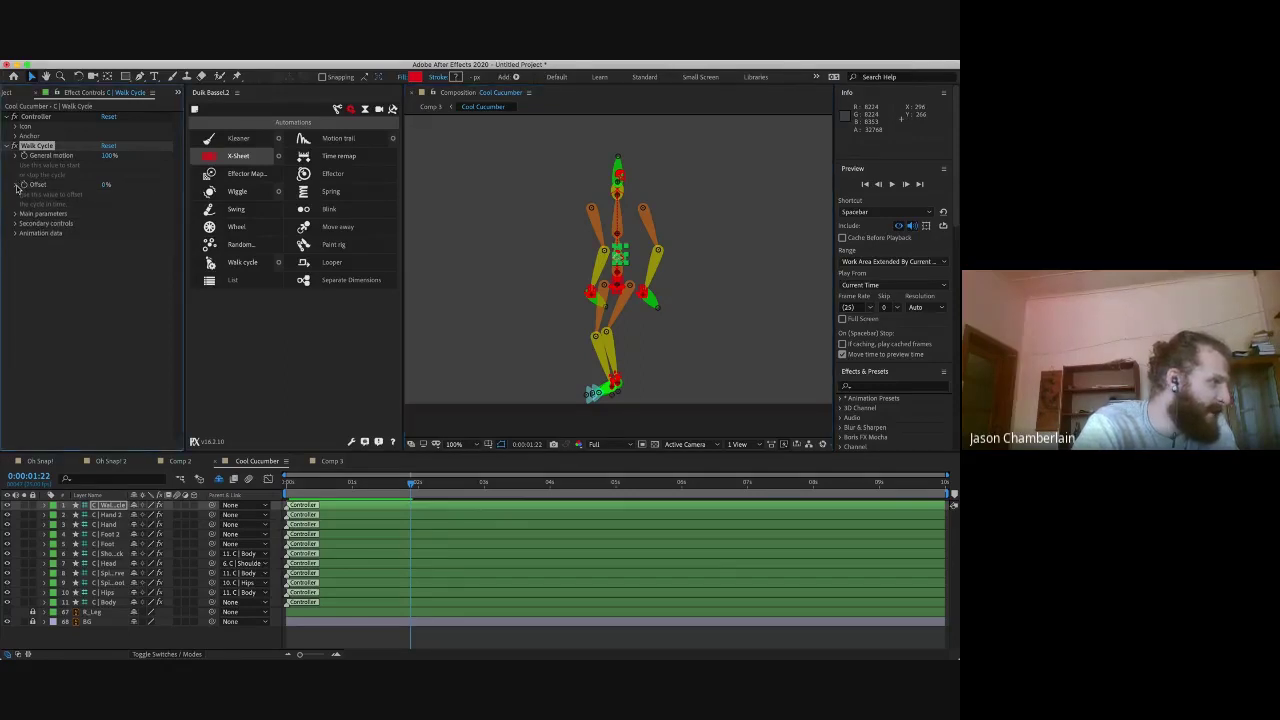
pyautogui.click(16, 214)
pyautogui.click(25, 244)
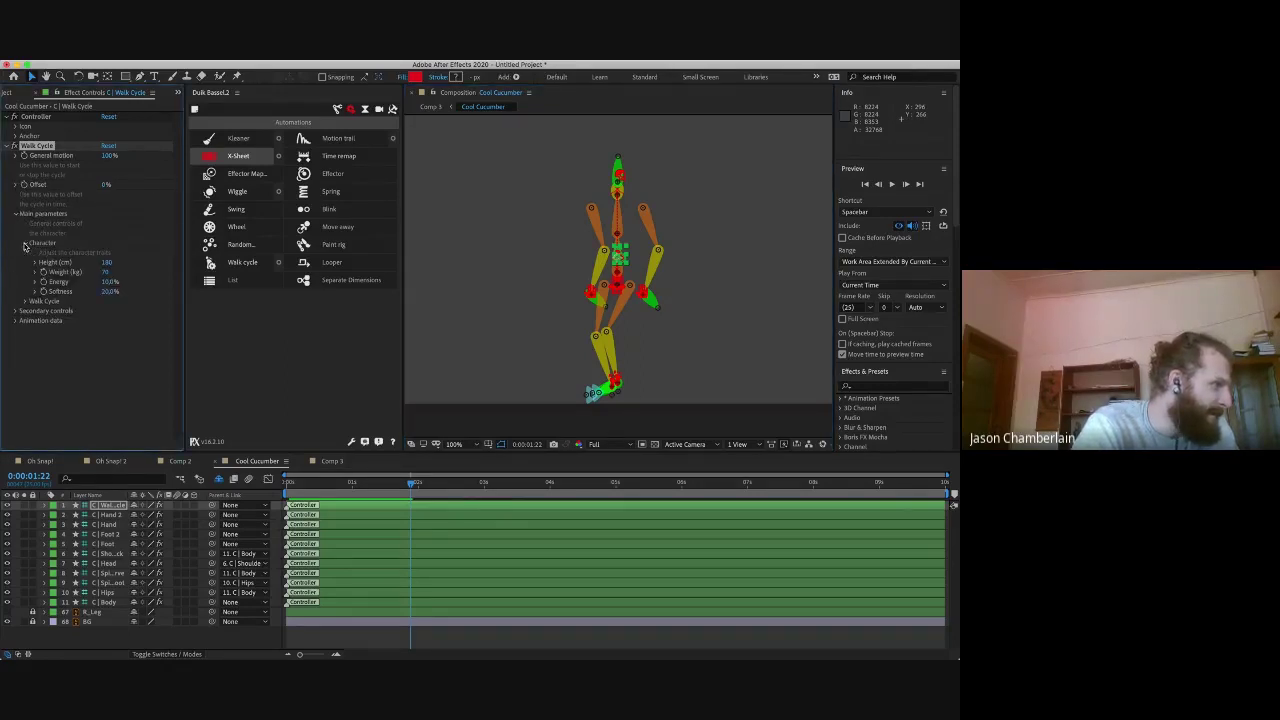
pyautogui.click(27, 301)
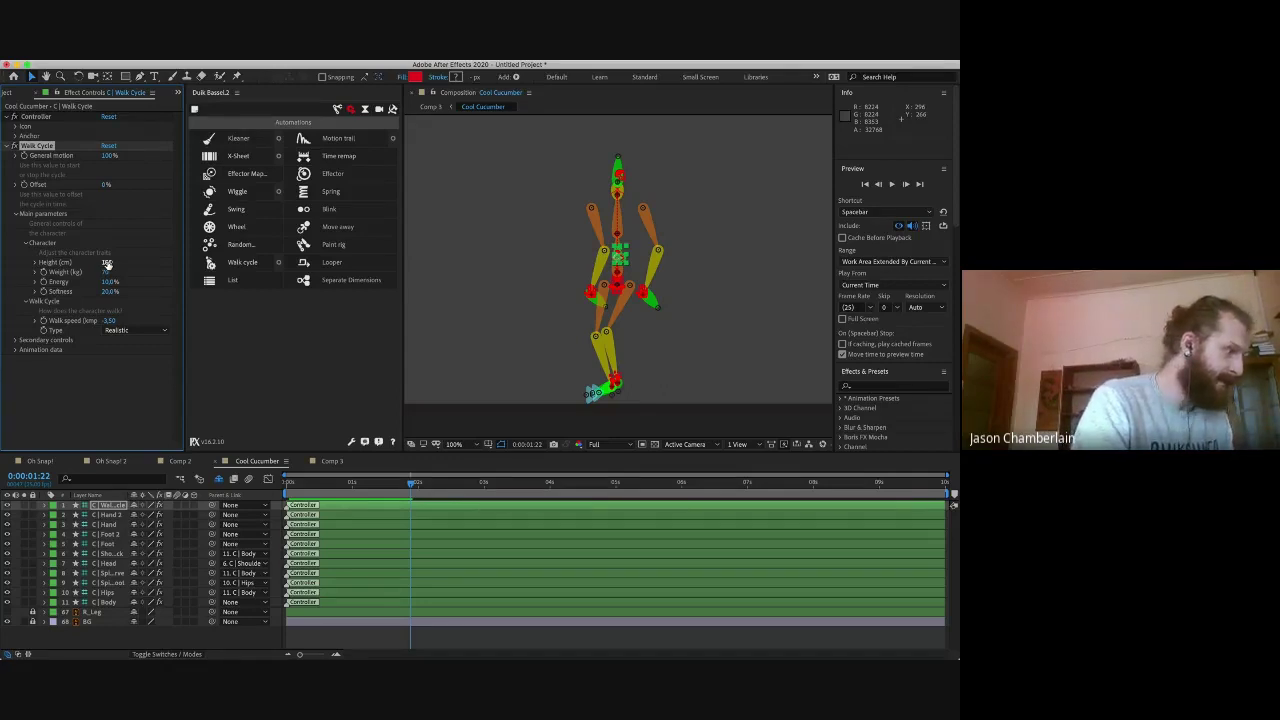
# Step: Set the walk cycle's Weight to 90 and enter -4.6 for Walk speed
pyautogui.click(108, 273)
pyautogui.write('90')
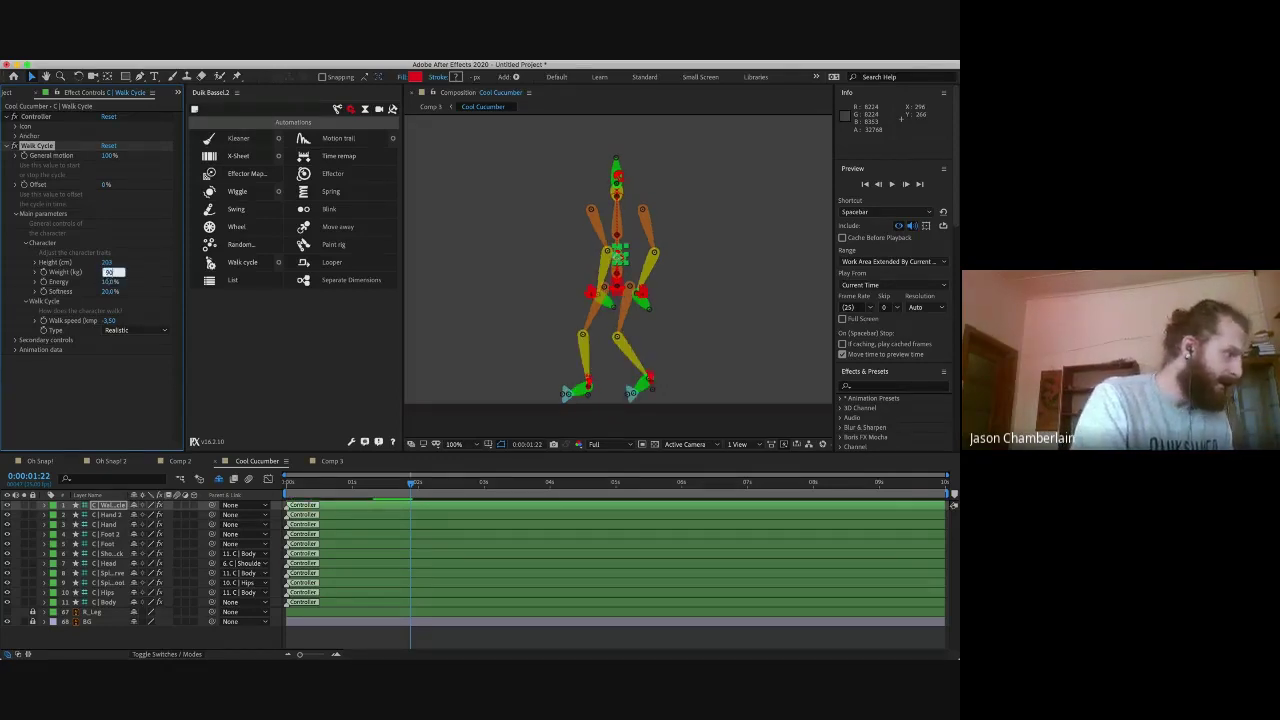
pyautogui.press('Return')
pyautogui.click(108, 284)
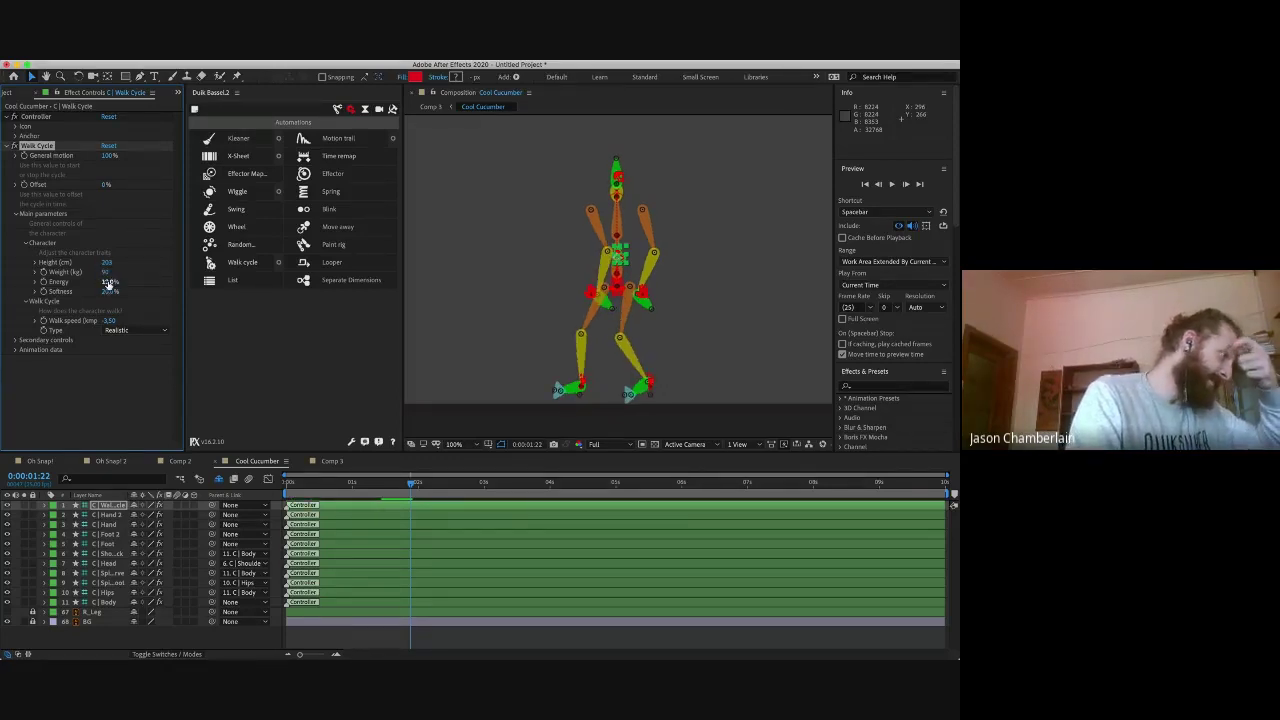
pyautogui.click(109, 292)
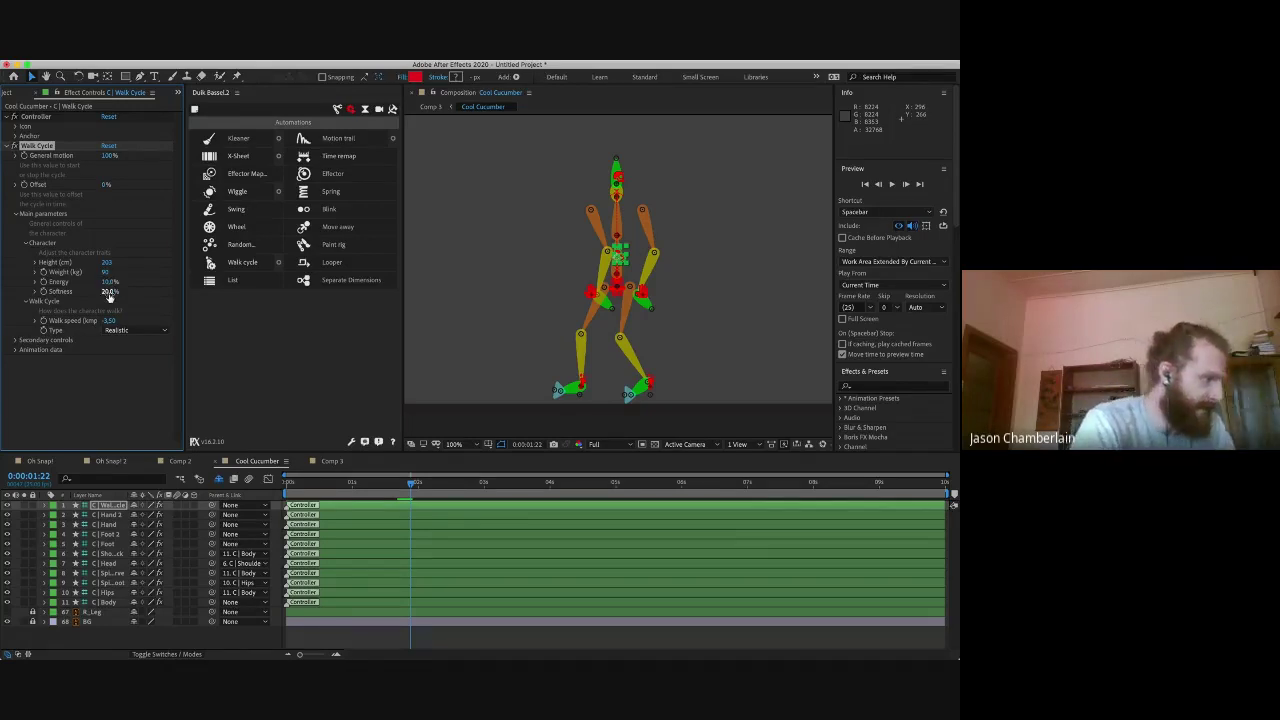
pyautogui.click(110, 322)
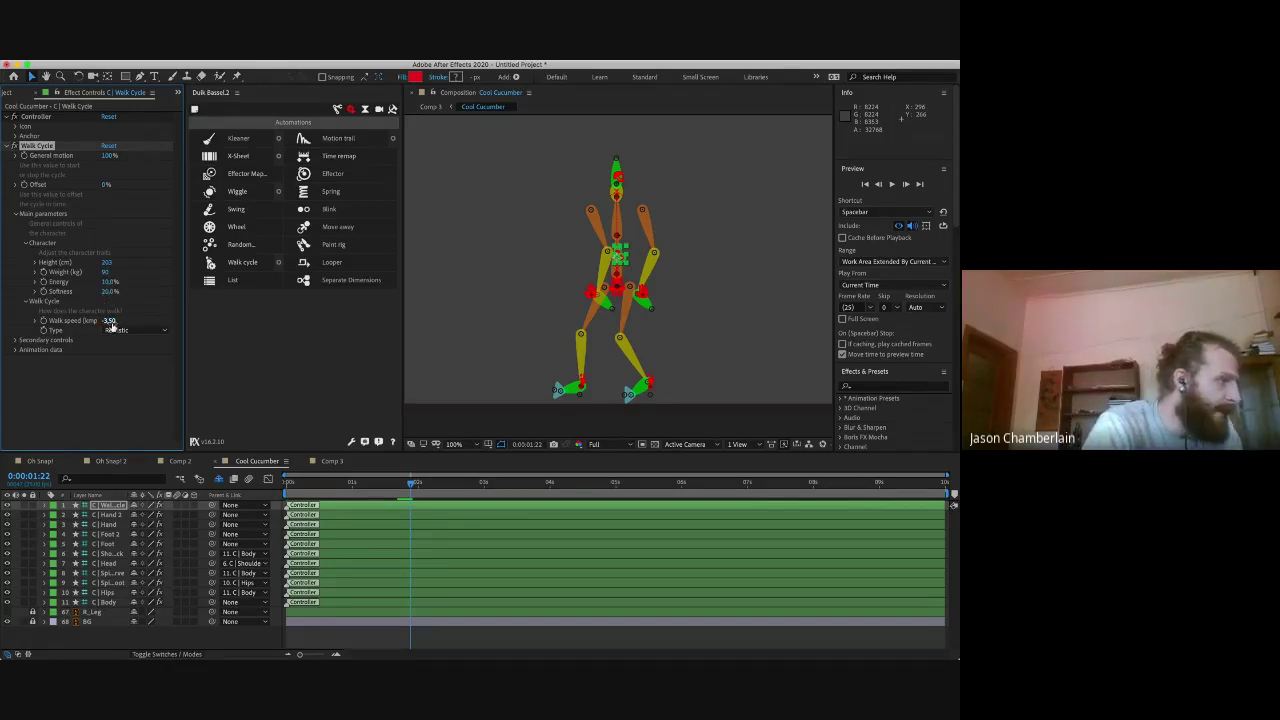
pyautogui.write('-4.6')
pyautogui.press('Return')
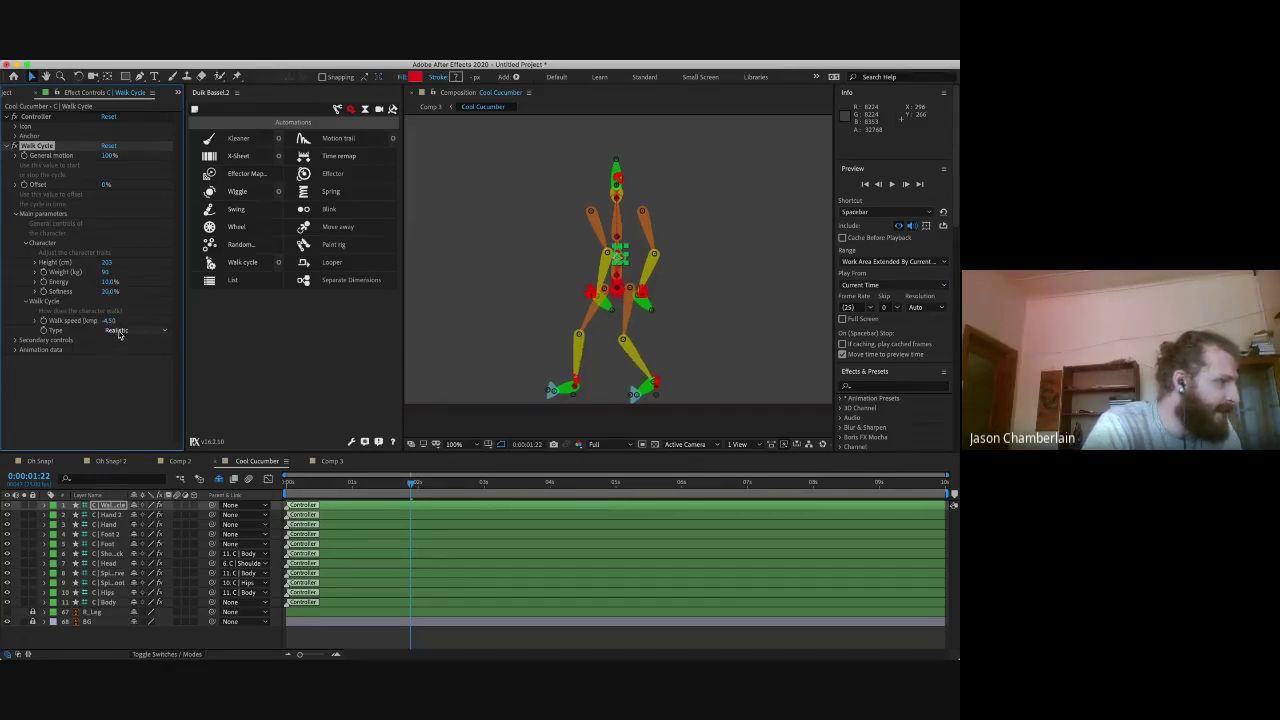
# Step: Preview the walk cycle and bring up the Walk Cycle Type options
pyautogui.click(118, 331)
pyautogui.click(124, 386)
pyautogui.press('space')
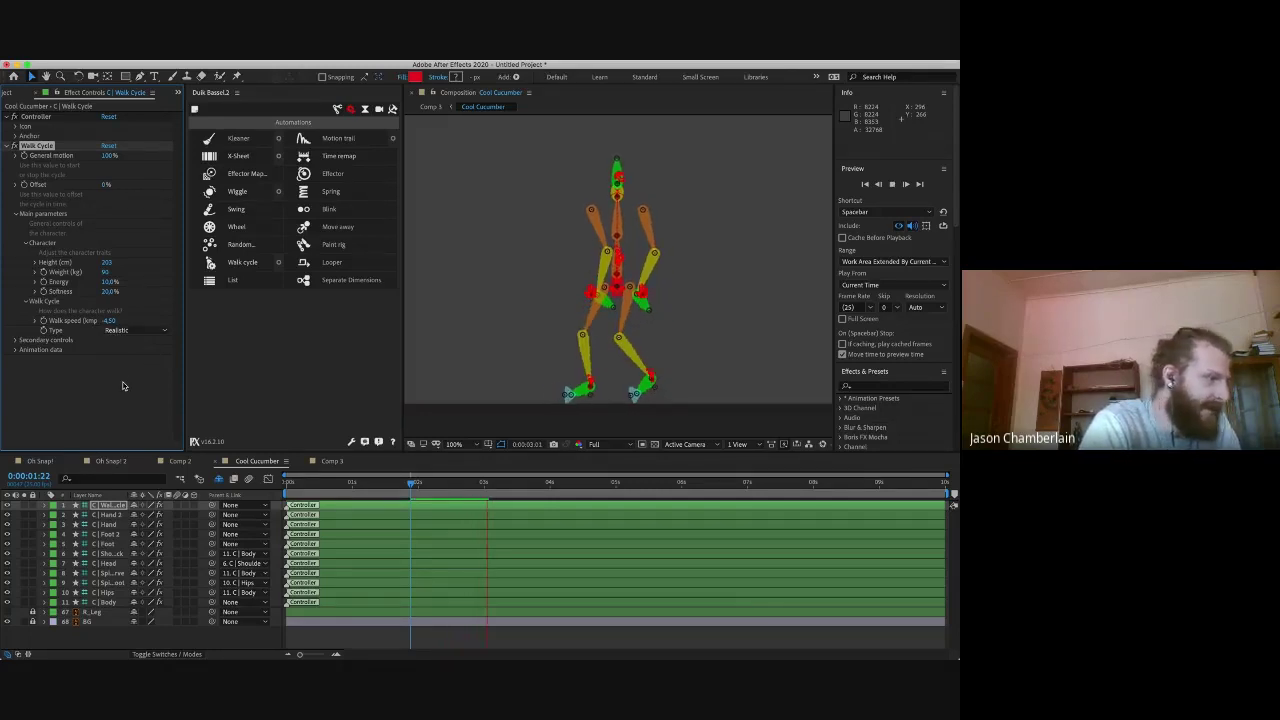
pyautogui.click(127, 331)
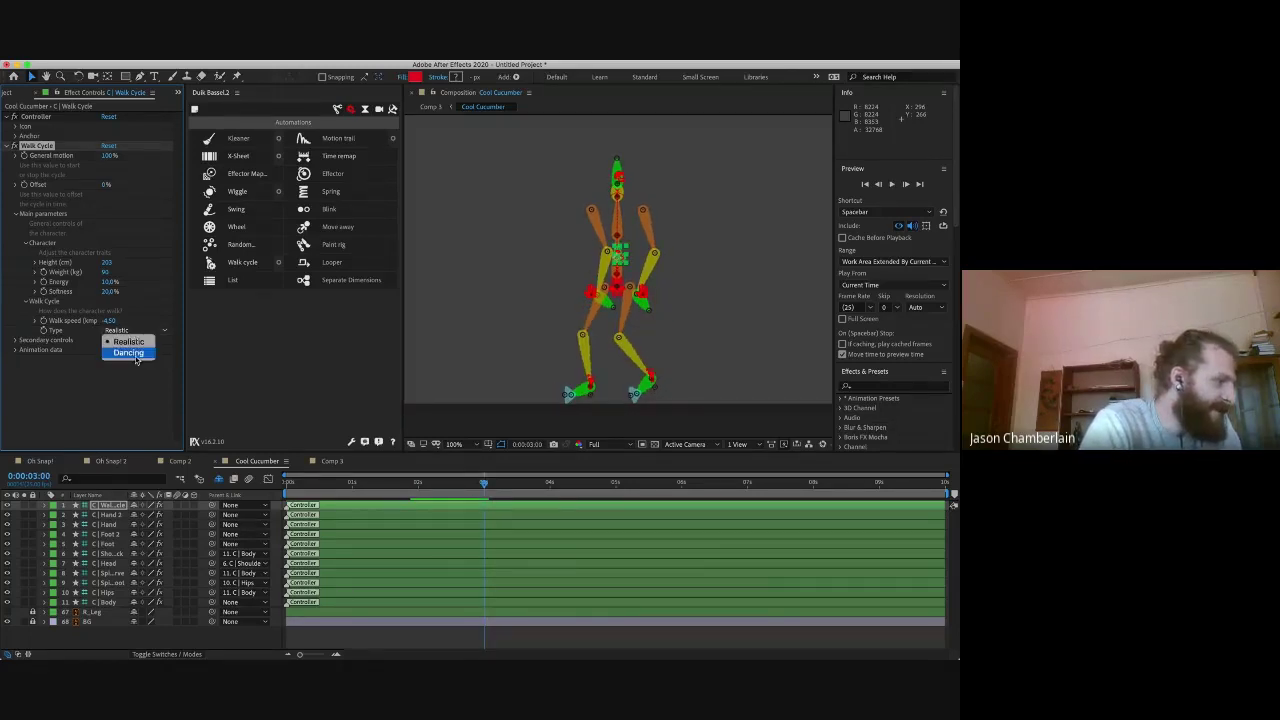
# Step: Switch the walk type to Dancing and raise Body swing under Secondary controls to about +47°
pyautogui.click(138, 356)
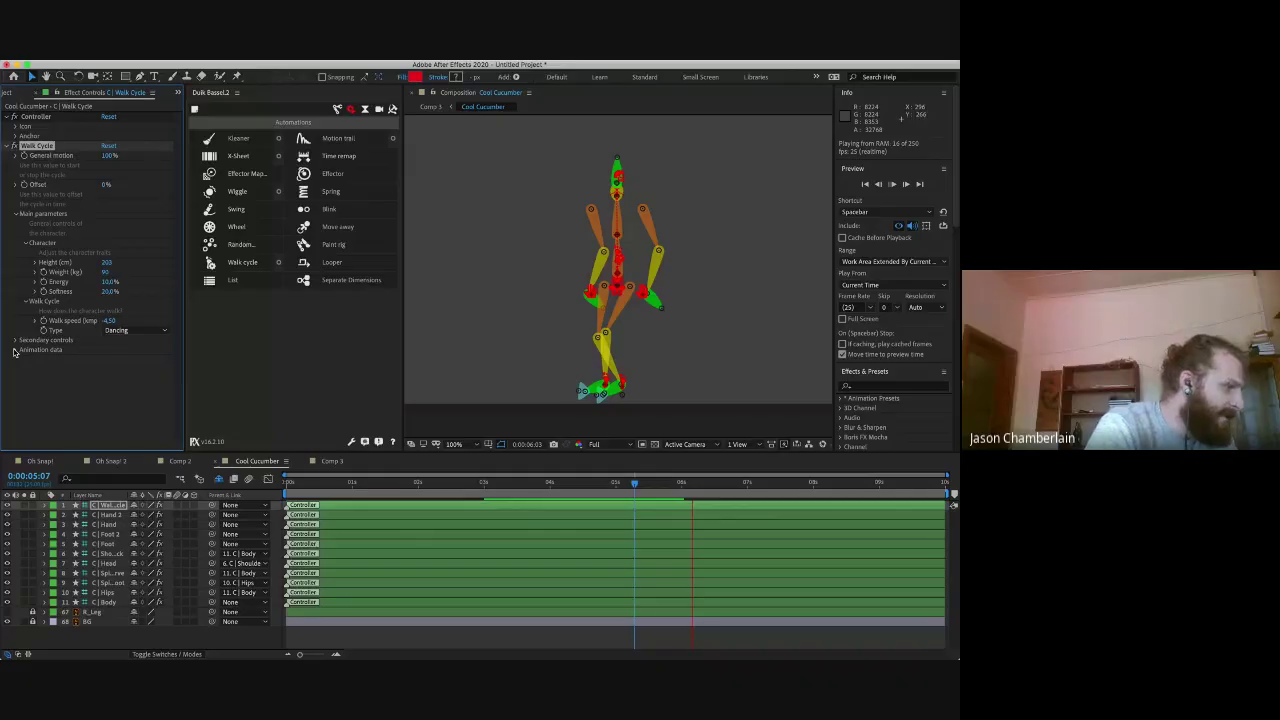
pyautogui.click(16, 341)
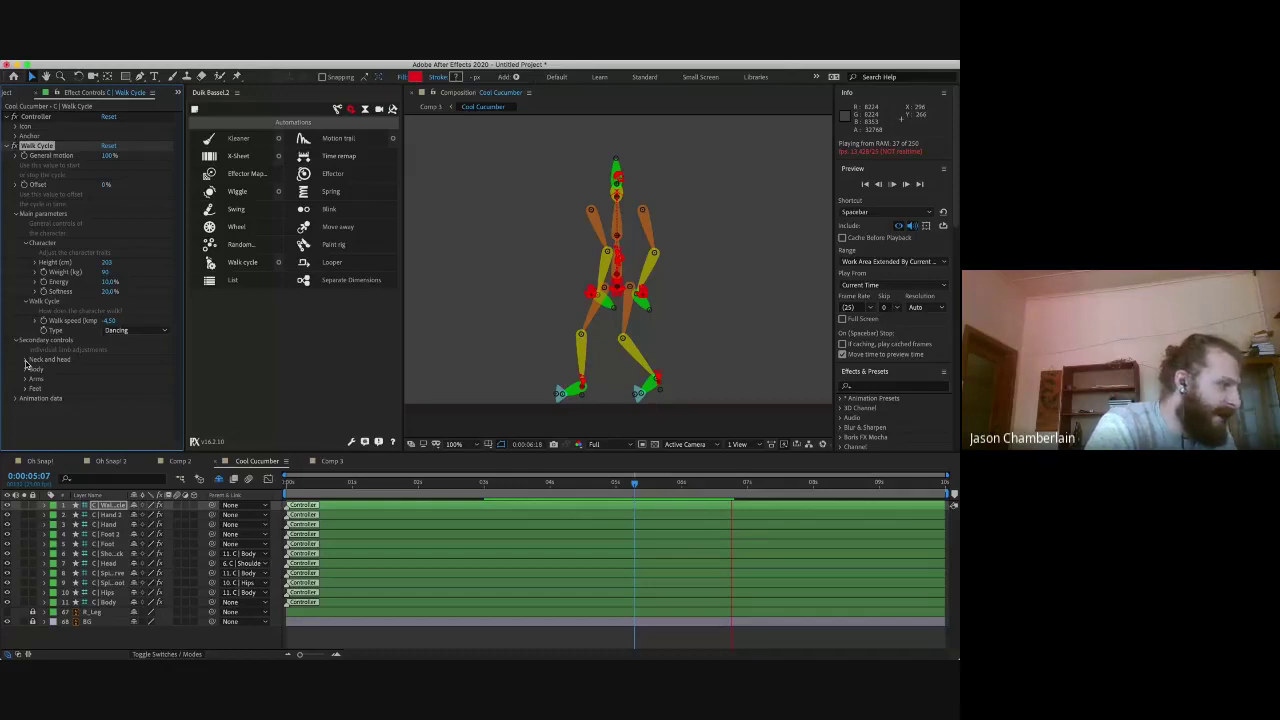
pyautogui.click(26, 362)
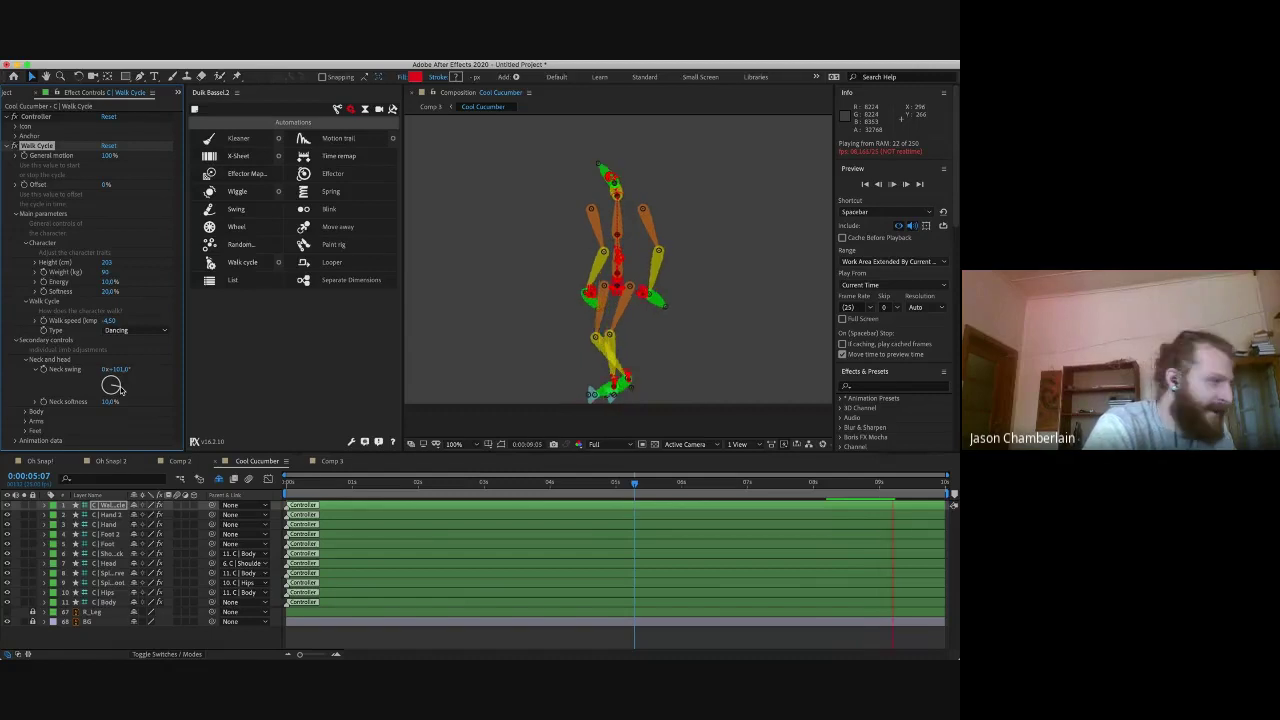
pyautogui.click(26, 360)
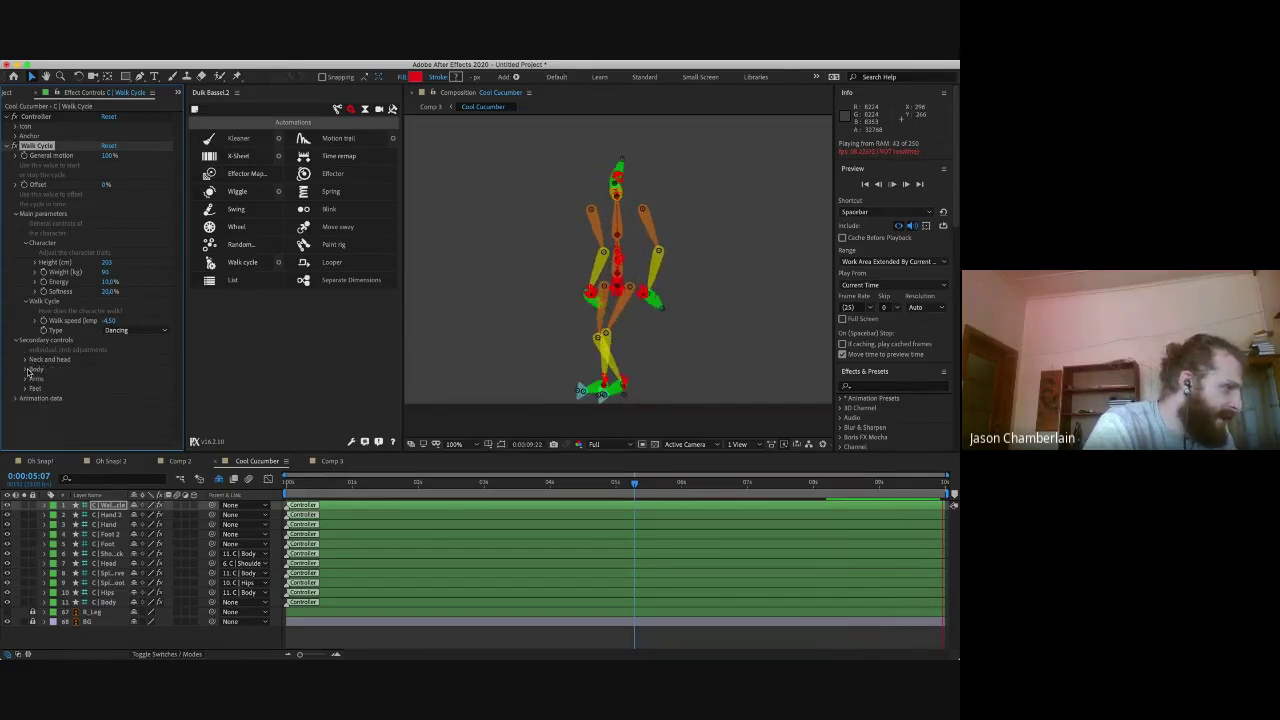
pyautogui.click(26, 370)
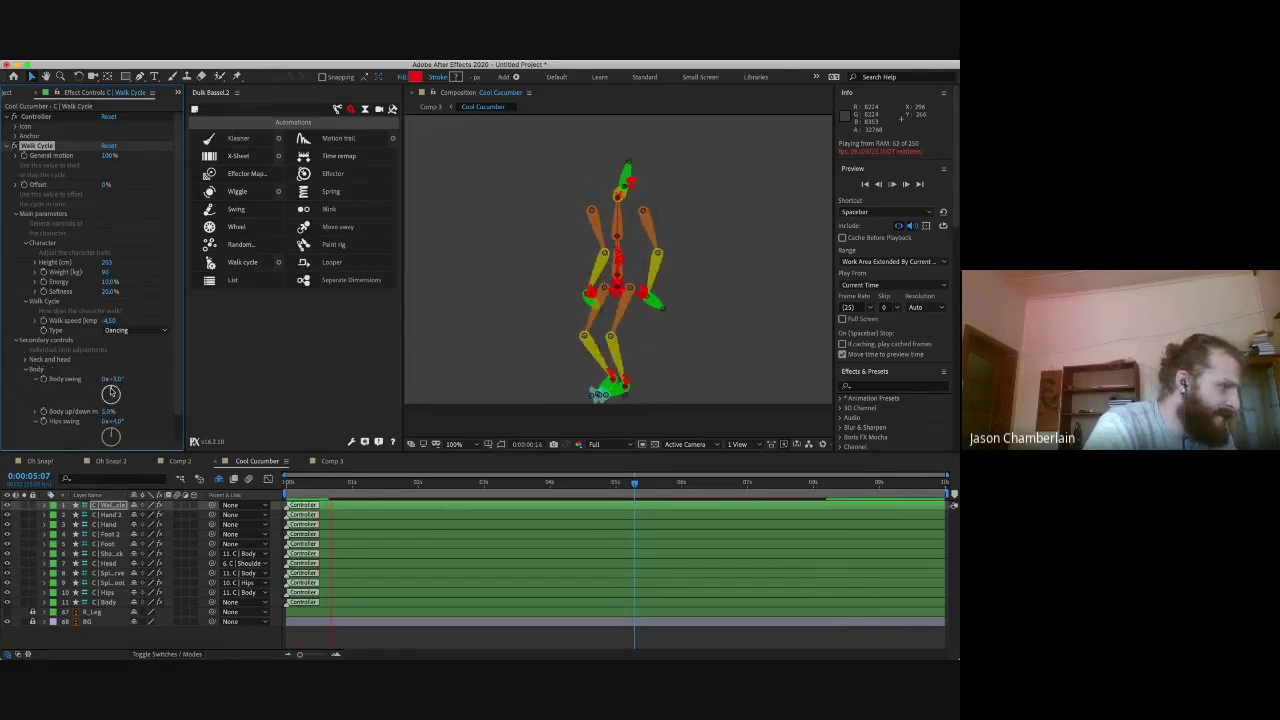
pyautogui.moveTo(110, 393); pyautogui.dragTo(114, 395)
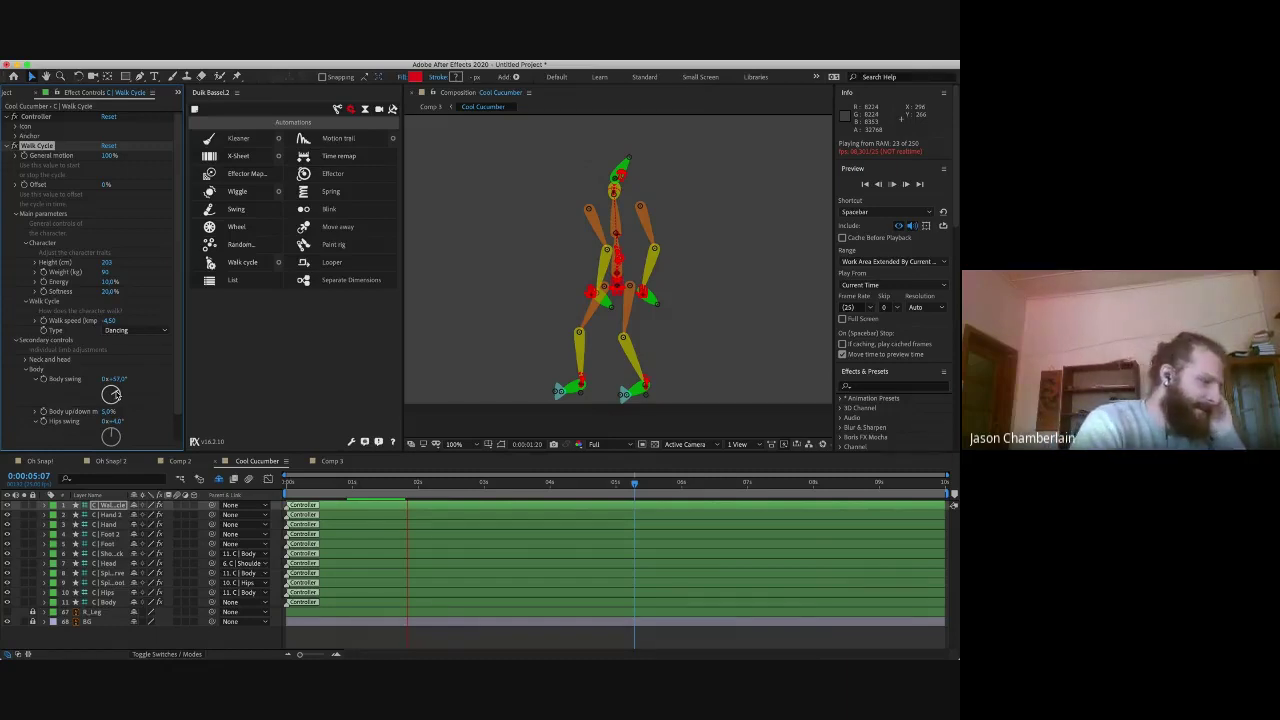
# Step: Dock the timeline beside the Duik panel and show the hidden shy layers
pyautogui.click(370, 465)
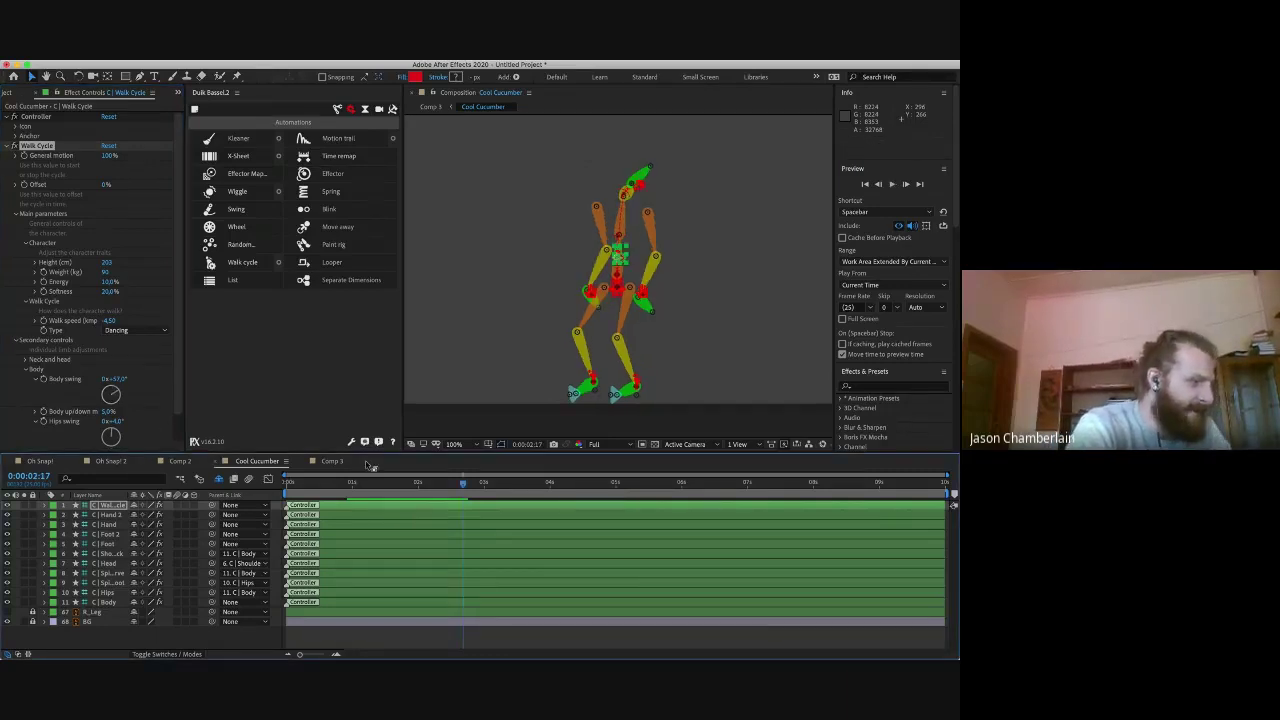
pyautogui.moveTo(370, 465); pyautogui.dragTo(547, 346)
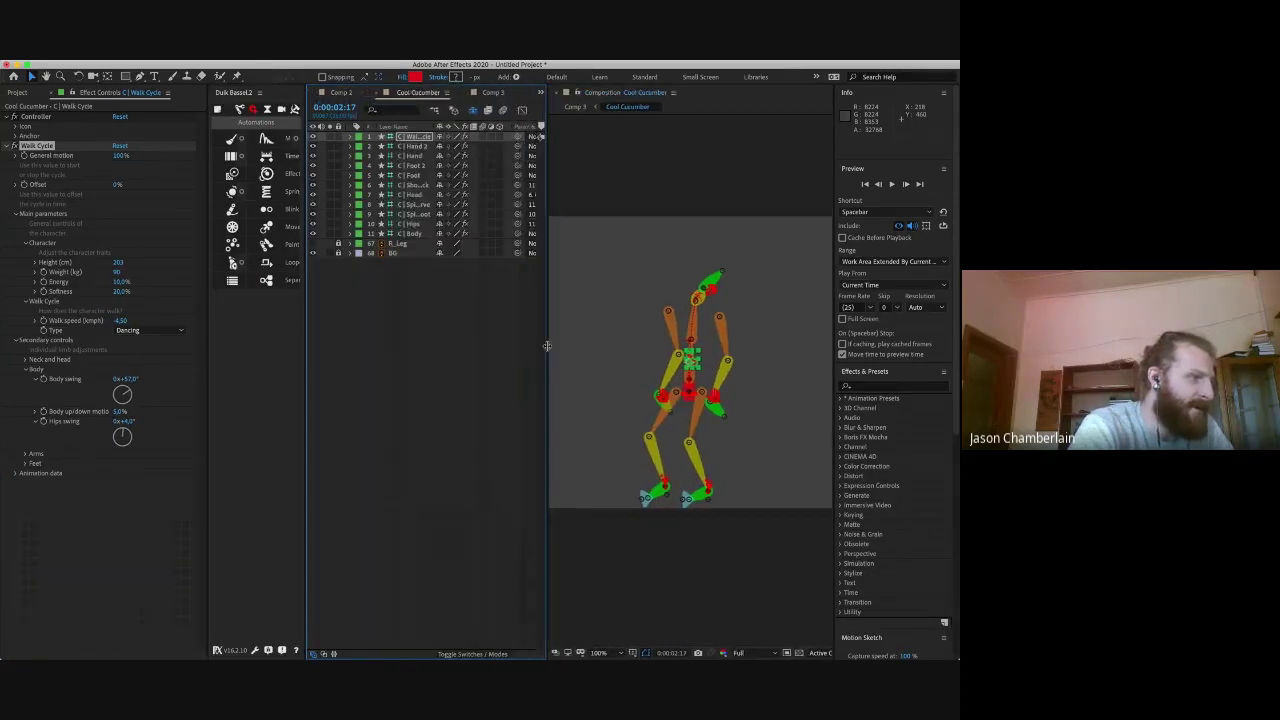
pyautogui.click(473, 110)
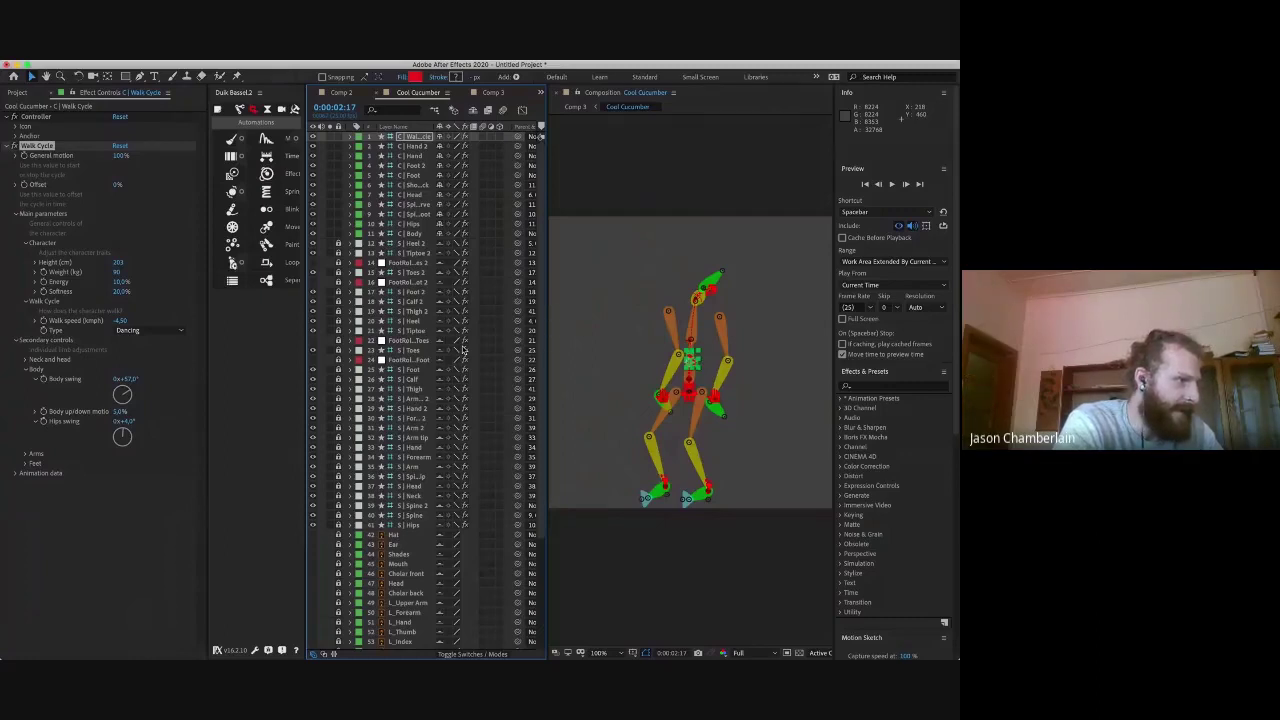
# Step: Widen the Layer Name column and step through the layers down to C | Foot
pyautogui.hotkey('ctrl', 'Down')
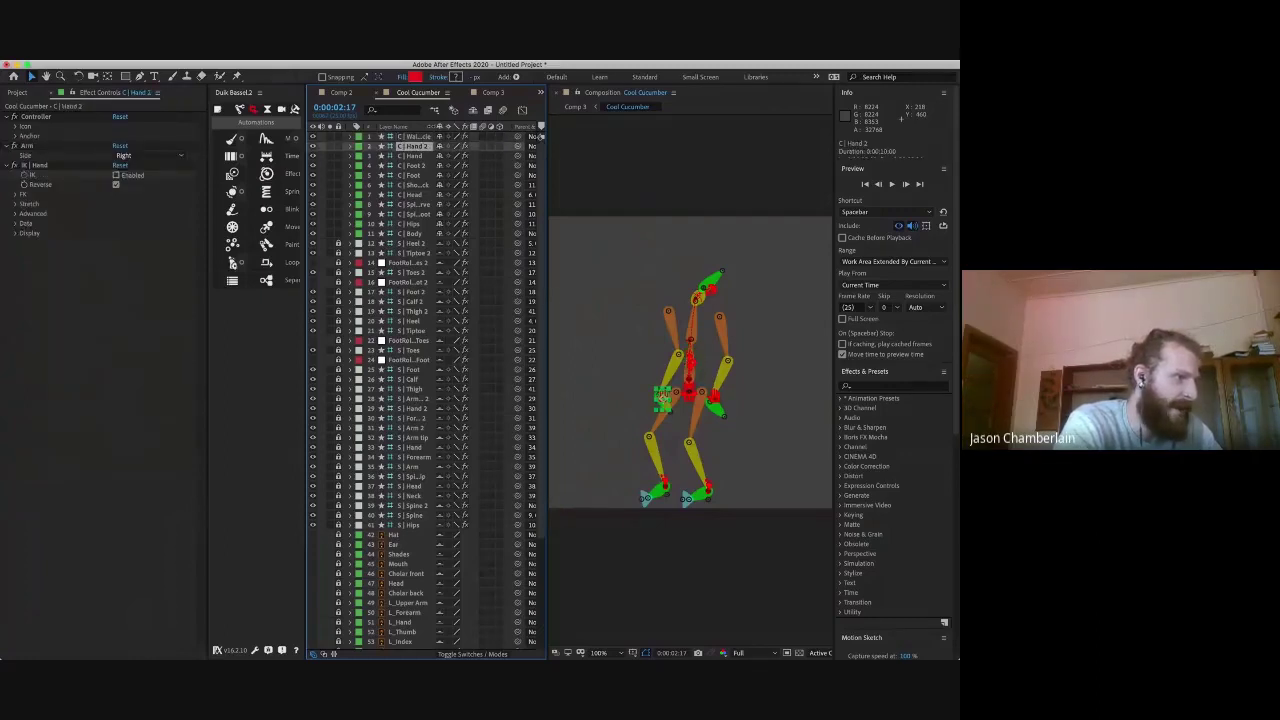
pyautogui.moveTo(437, 127); pyautogui.dragTo(489, 127)
pyautogui.hotkey('ctrl', 'Down')
pyautogui.hotkey('ctrl', 'Down')
pyautogui.hotkey('ctrl', 'Down')
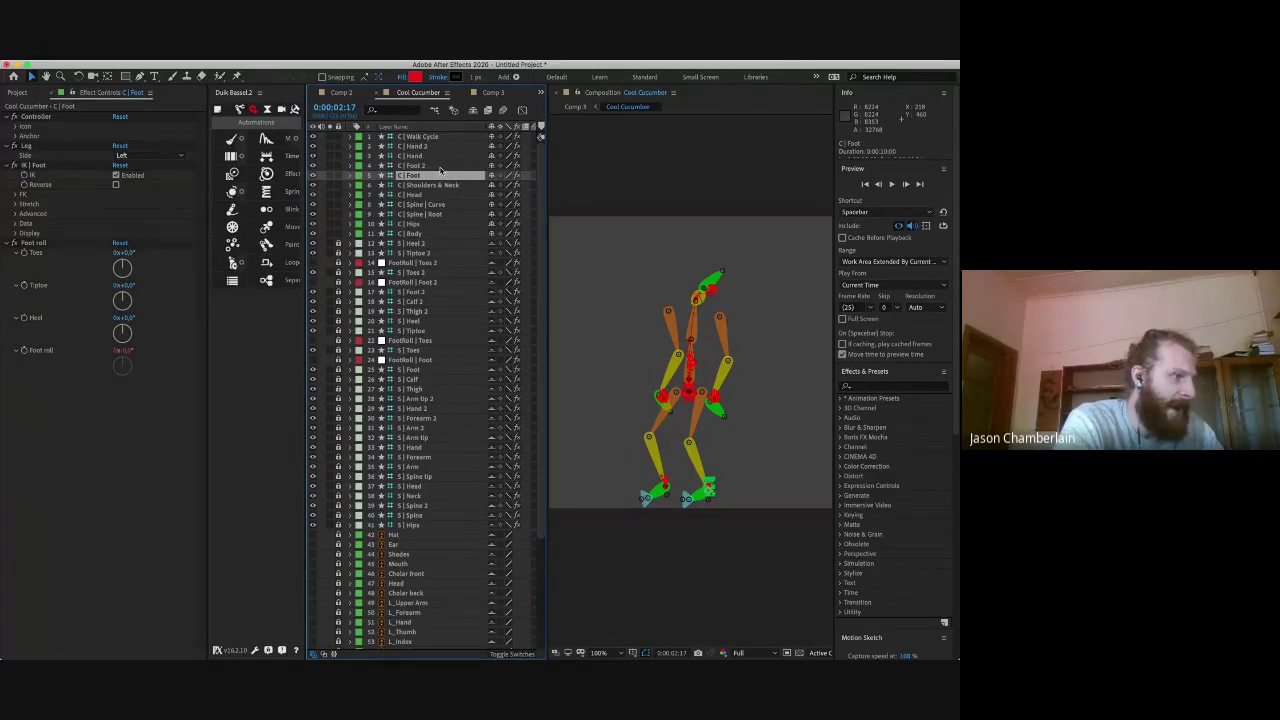
pyautogui.press('F2')
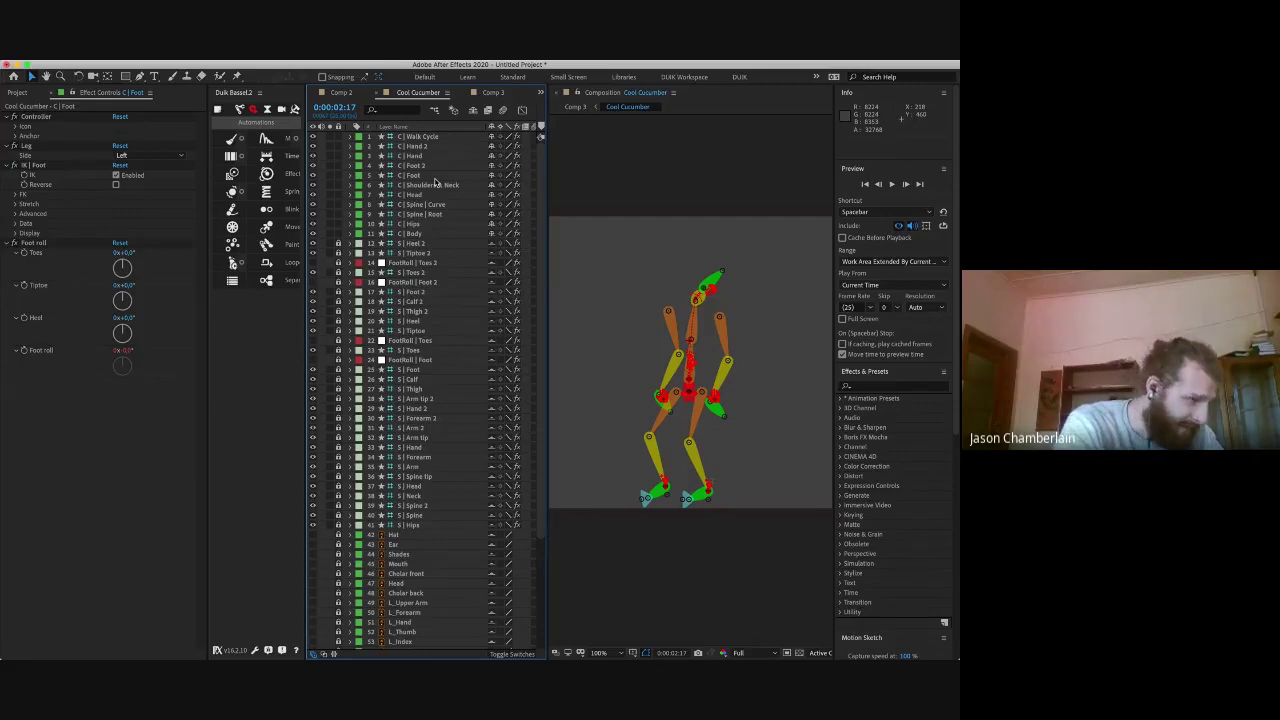
pyautogui.scroll(-5, 398, 594)
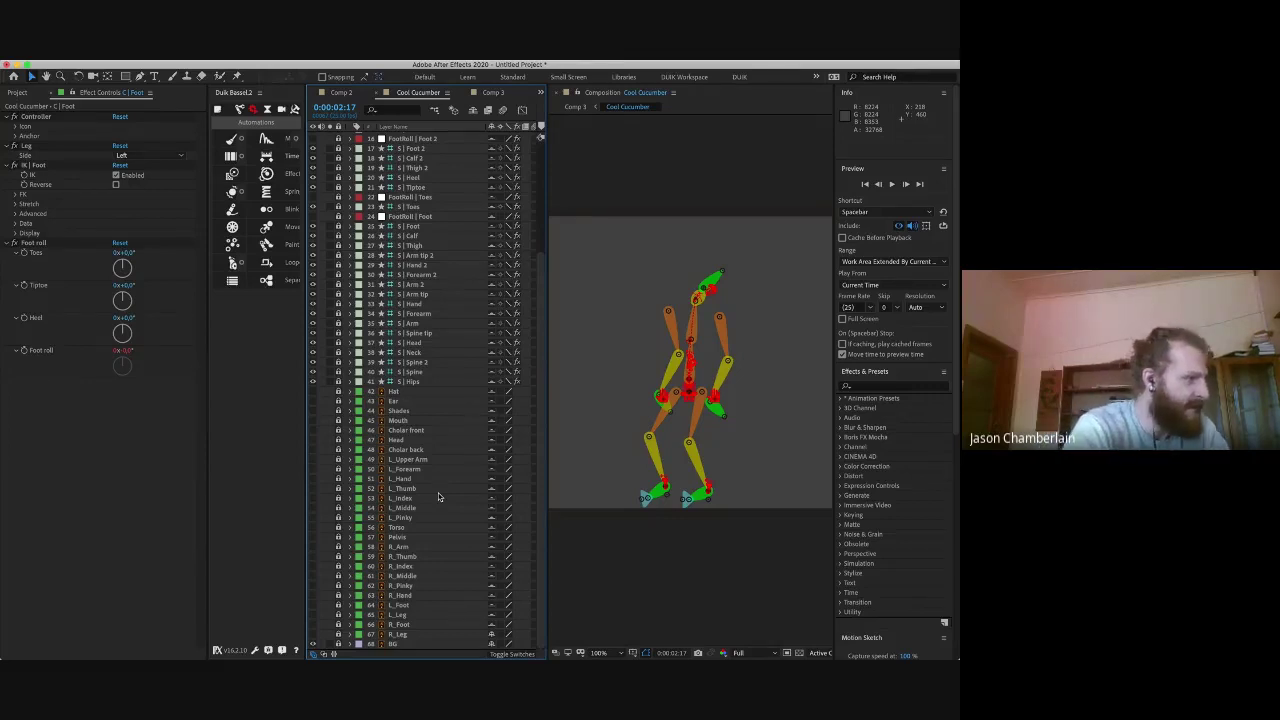
# Step: Widen the Duik panel and timeline to show layer parents, preview the dancing cycle, and enlarge the composition view
pyautogui.moveTo(209, 237); pyautogui.dragTo(23, 237)
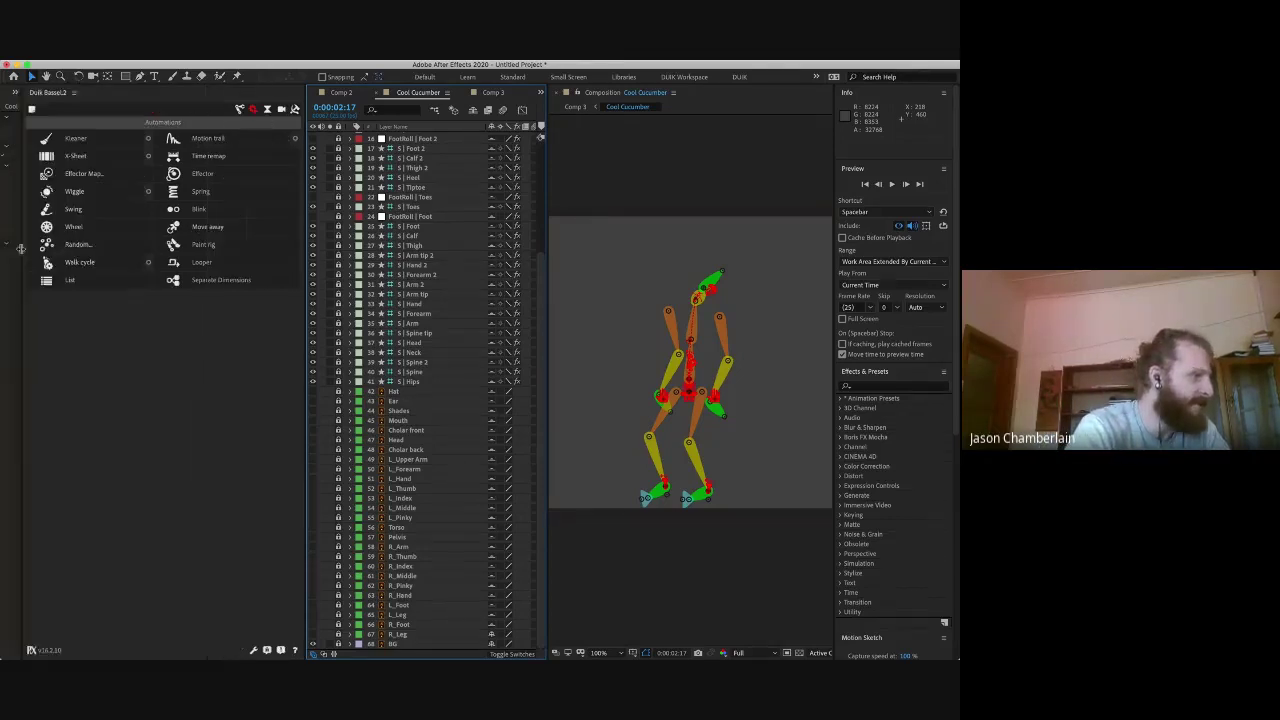
pyautogui.moveTo(304, 232); pyautogui.dragTo(177, 228)
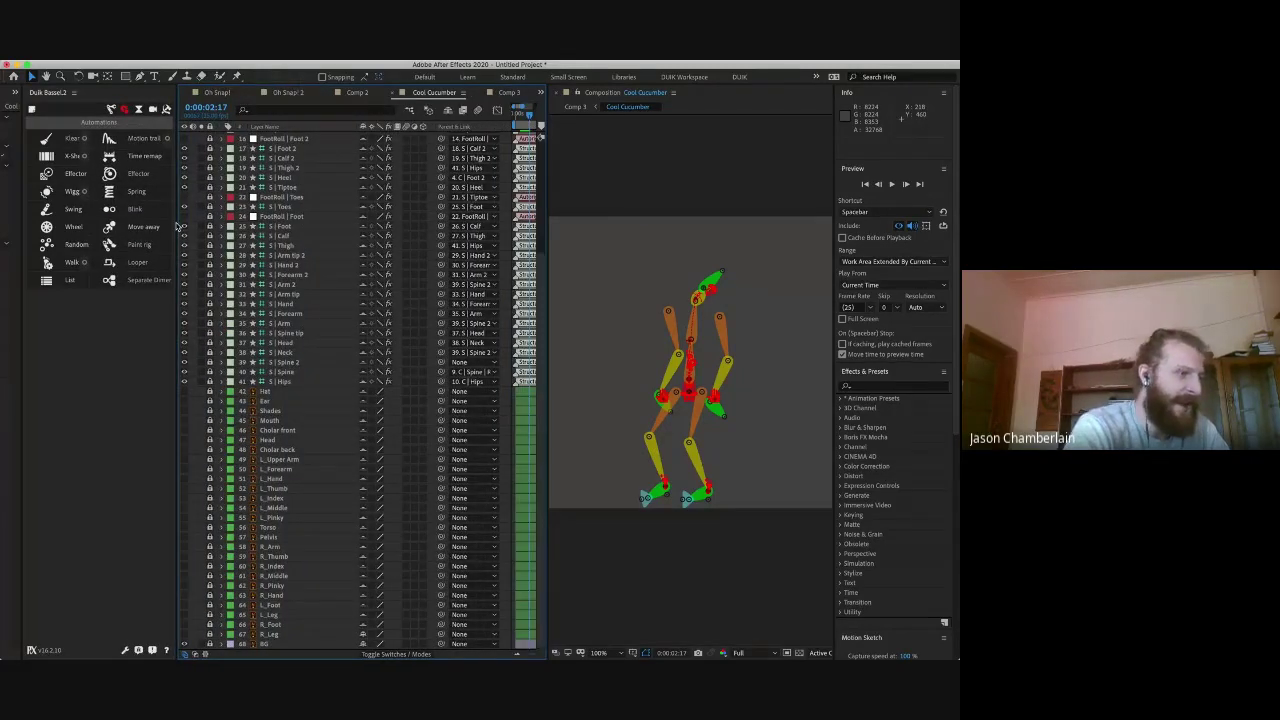
pyautogui.press('space')
pyautogui.moveTo(547, 195); pyautogui.dragTo(390, 195)
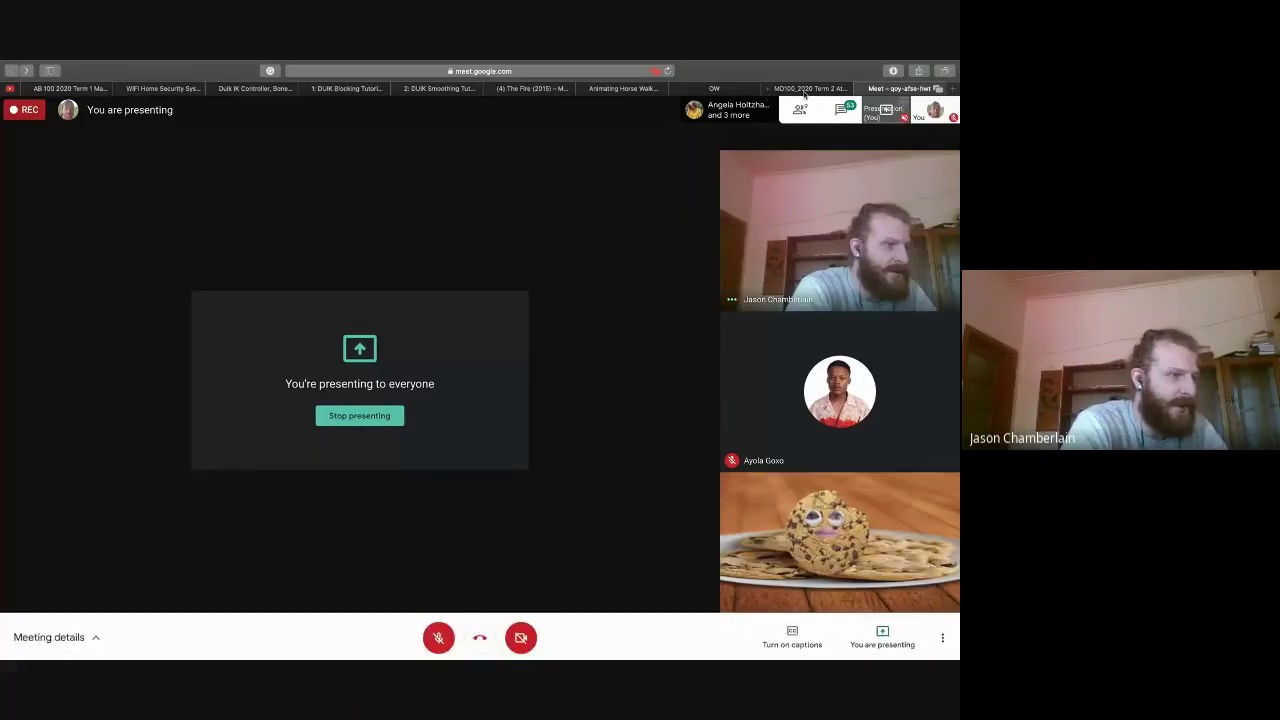
# Step: Switch from the attendance spreadsheet tab to the Gmail inbox tab
pyautogui.click(806, 89)
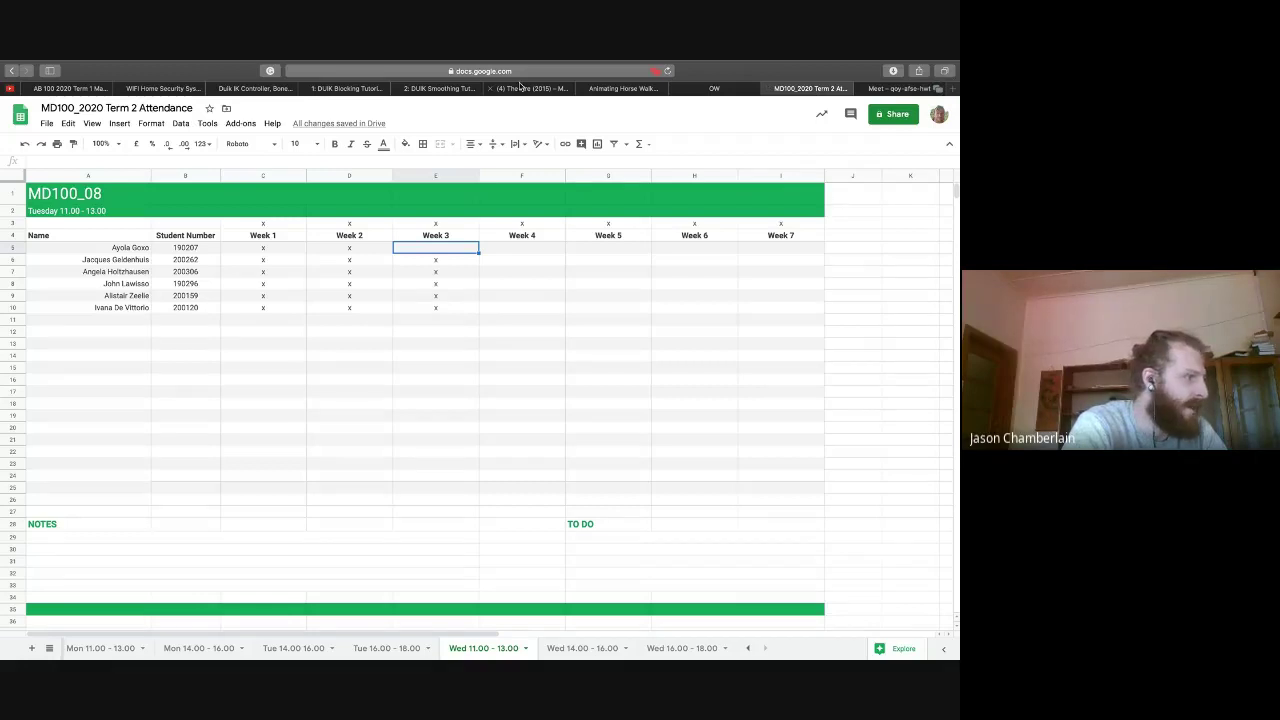
pyautogui.click(721, 90)
# Step: Launch Google Classroom from the Google apps menu
pyautogui.click(855, 114)
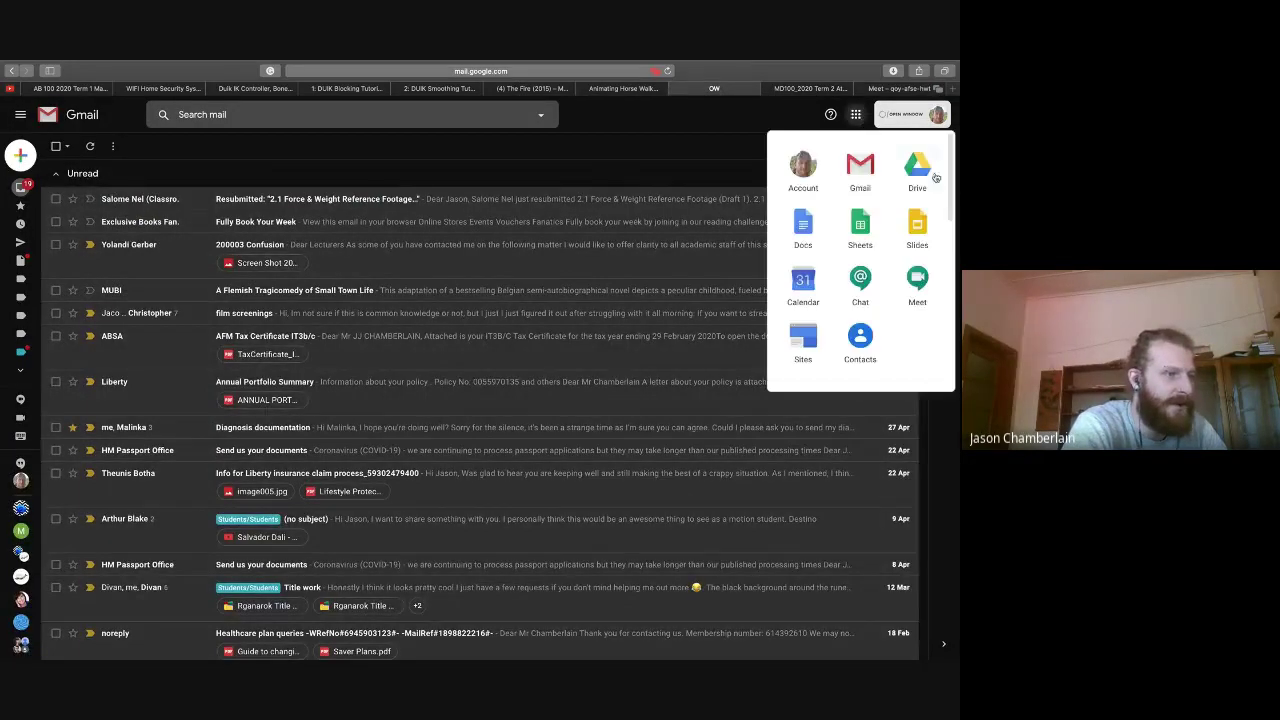
pyautogui.scroll(-5, 857, 320)
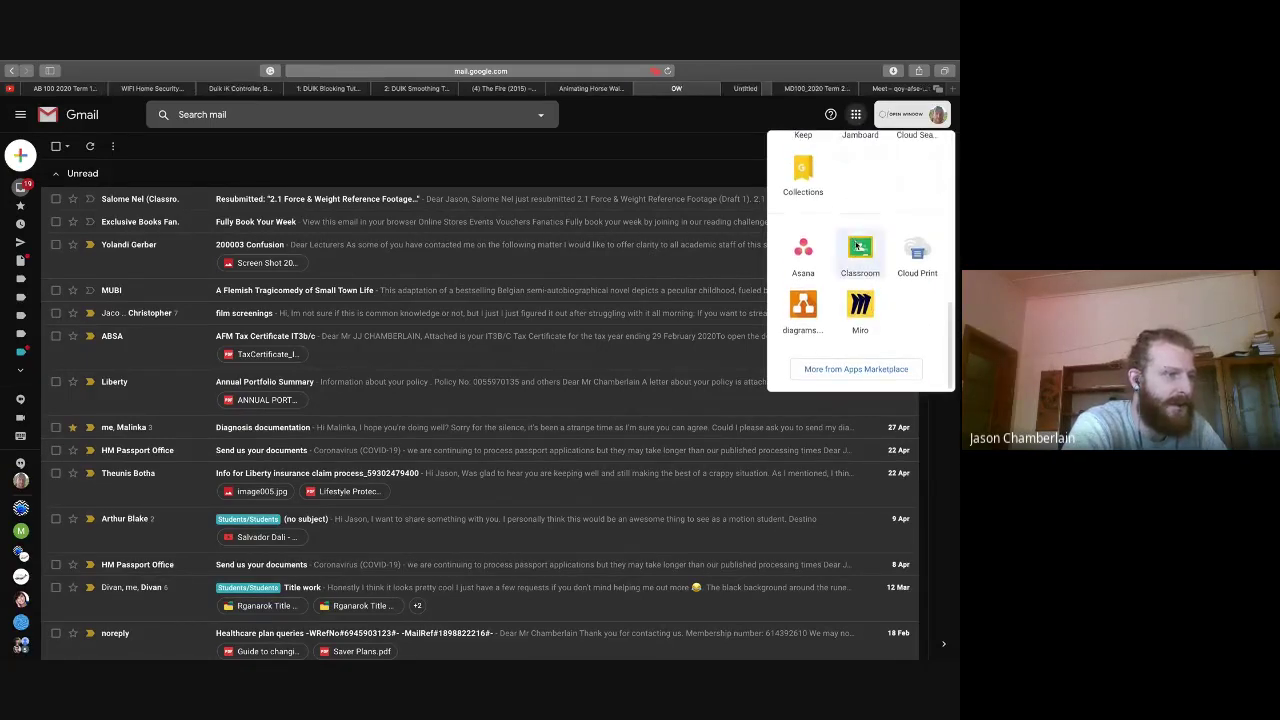
pyautogui.click(859, 252)
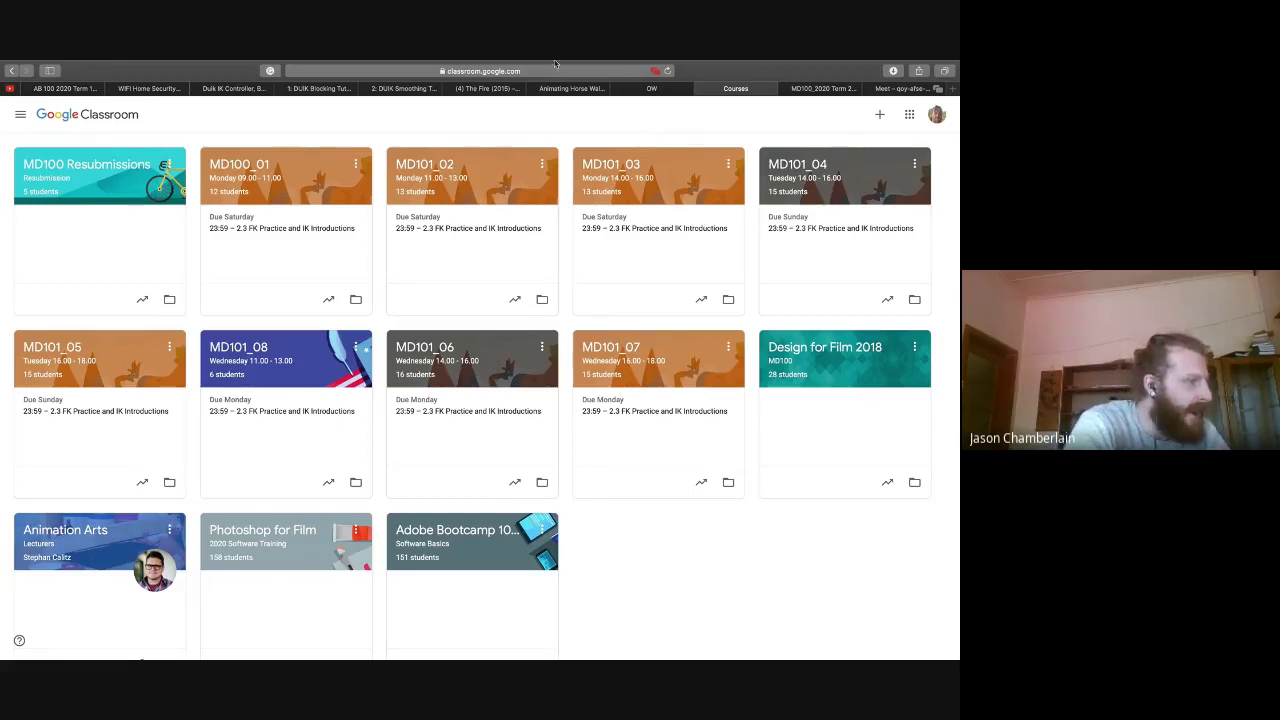
# Step: Open the MD101_08 class's Classwork filtered to the 2.3 FK Practice topic
pyautogui.click(243, 354)
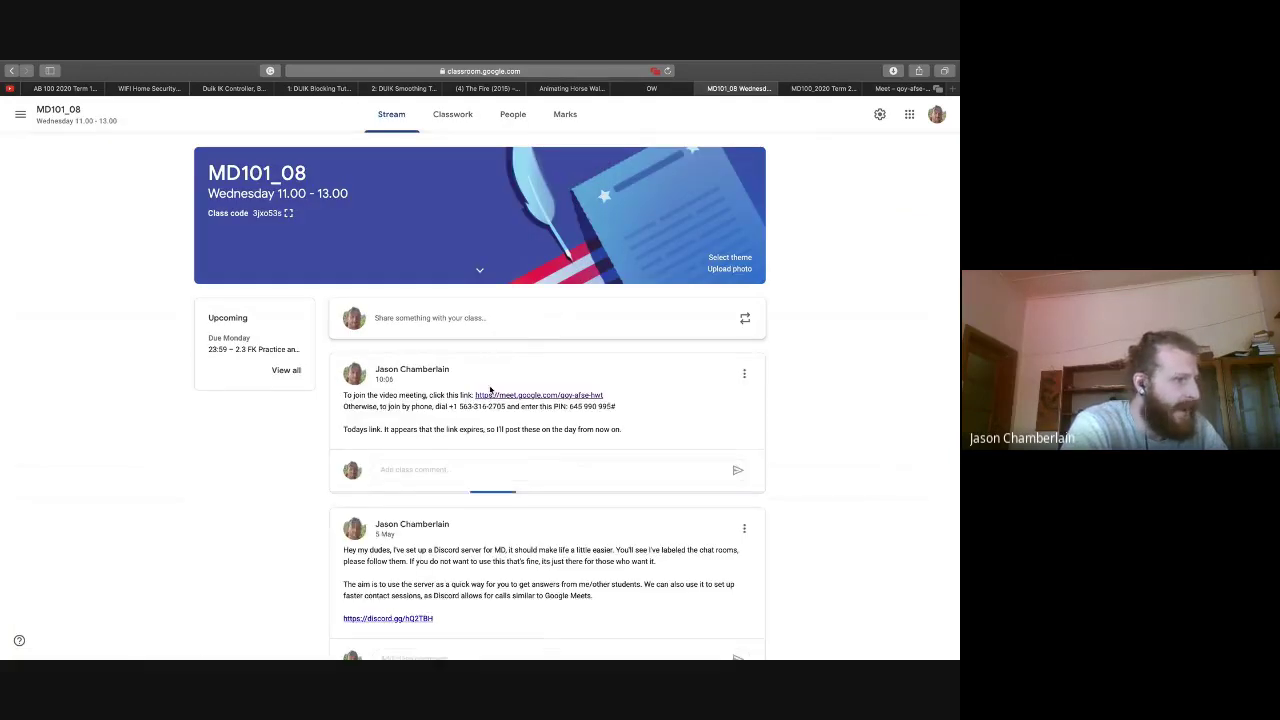
pyautogui.scroll(-2, 486, 401)
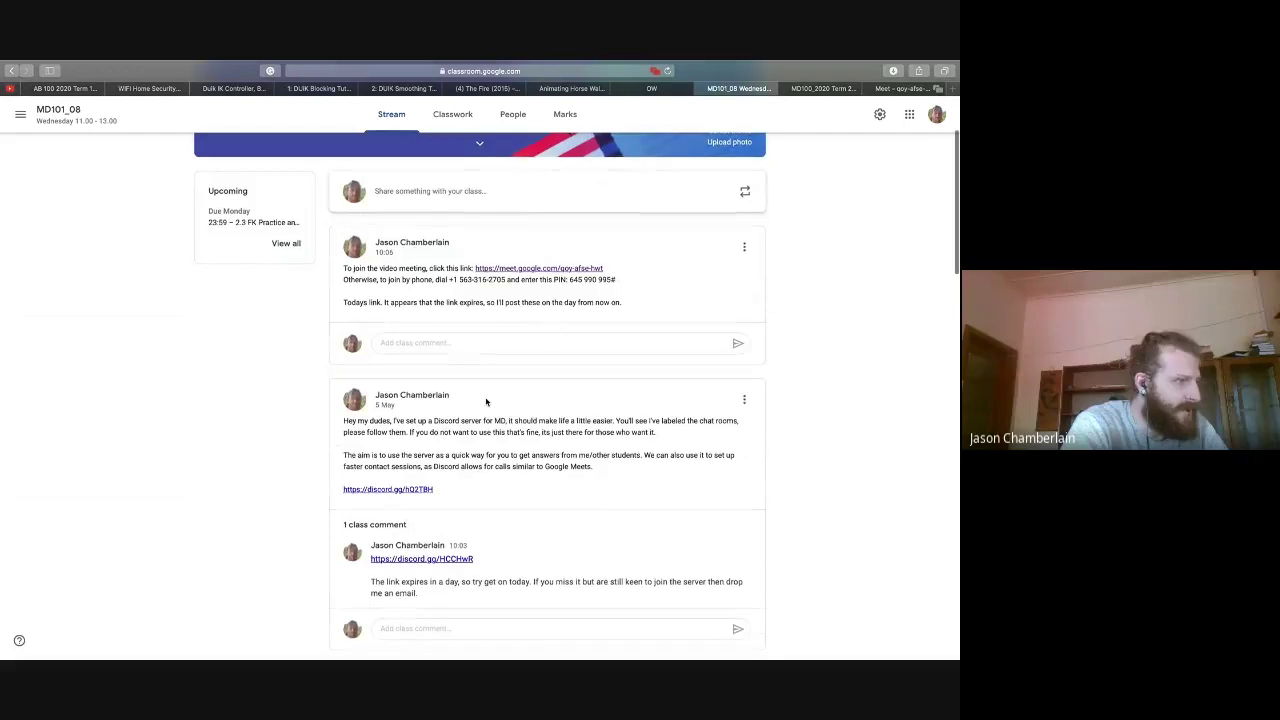
pyautogui.click(446, 116)
pyautogui.click(175, 215)
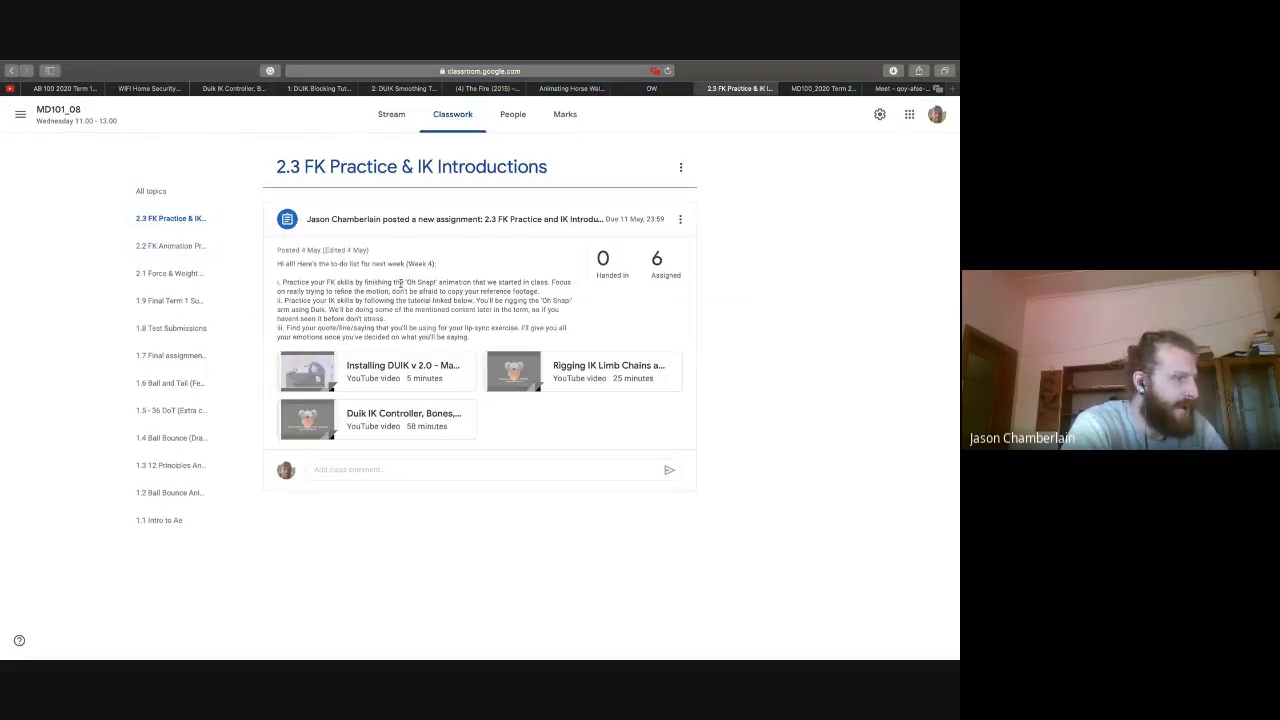
# Step: Open the 2.3 FK Practice and IK Introductions assignment and view its instructions with three DUIK tutorials
pyautogui.click(454, 229)
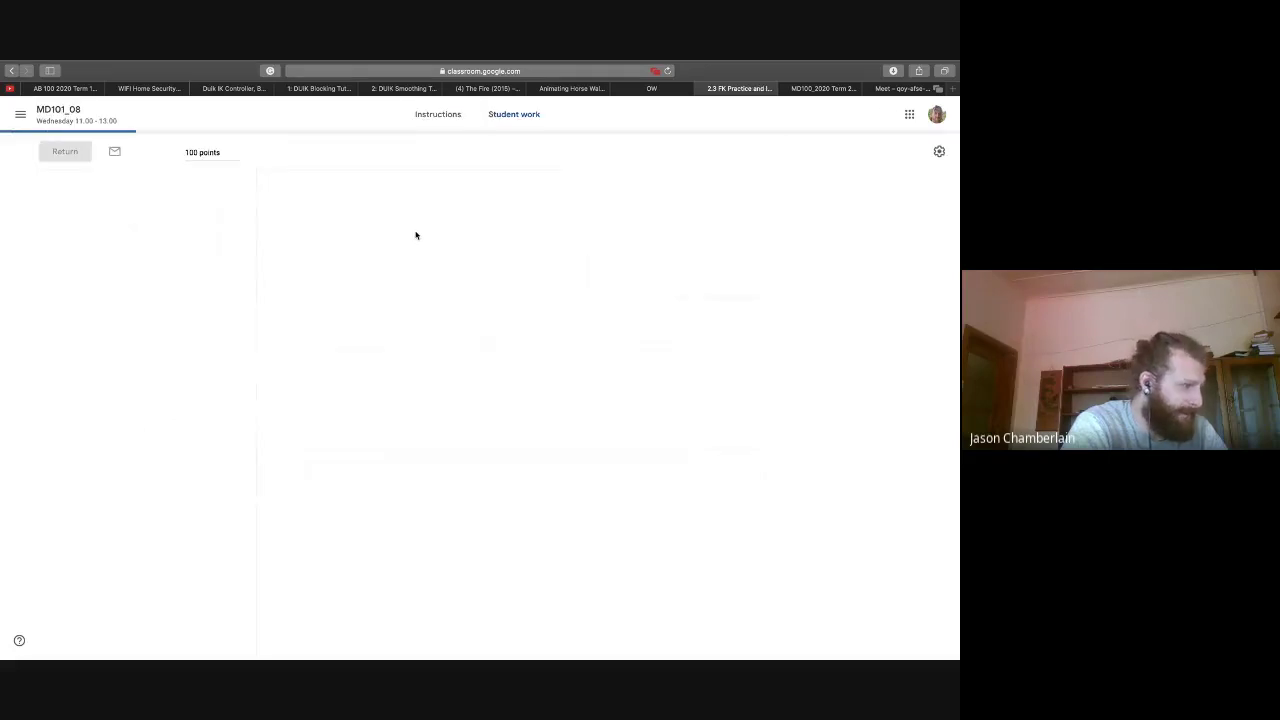
pyautogui.click(433, 116)
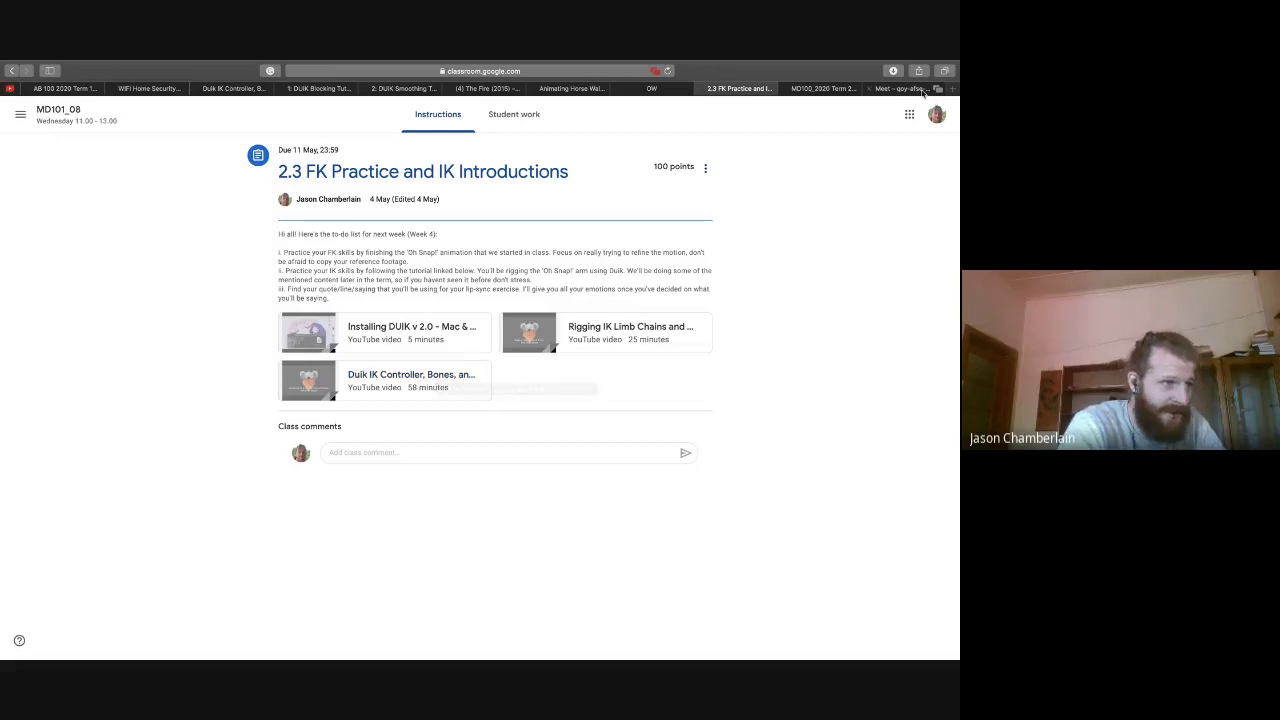
# Step: Return to the Google Meet meeting and bring up the Stop presenting option
pyautogui.press('super+9')
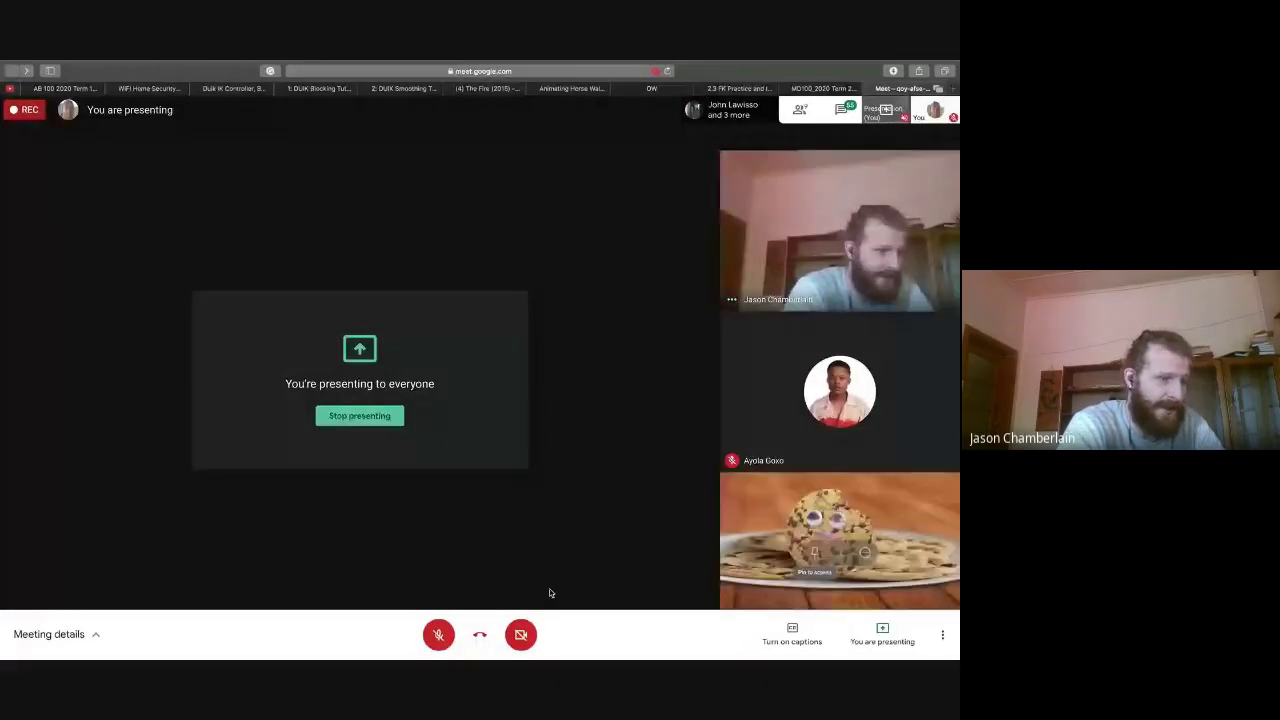
pyautogui.click(882, 633)
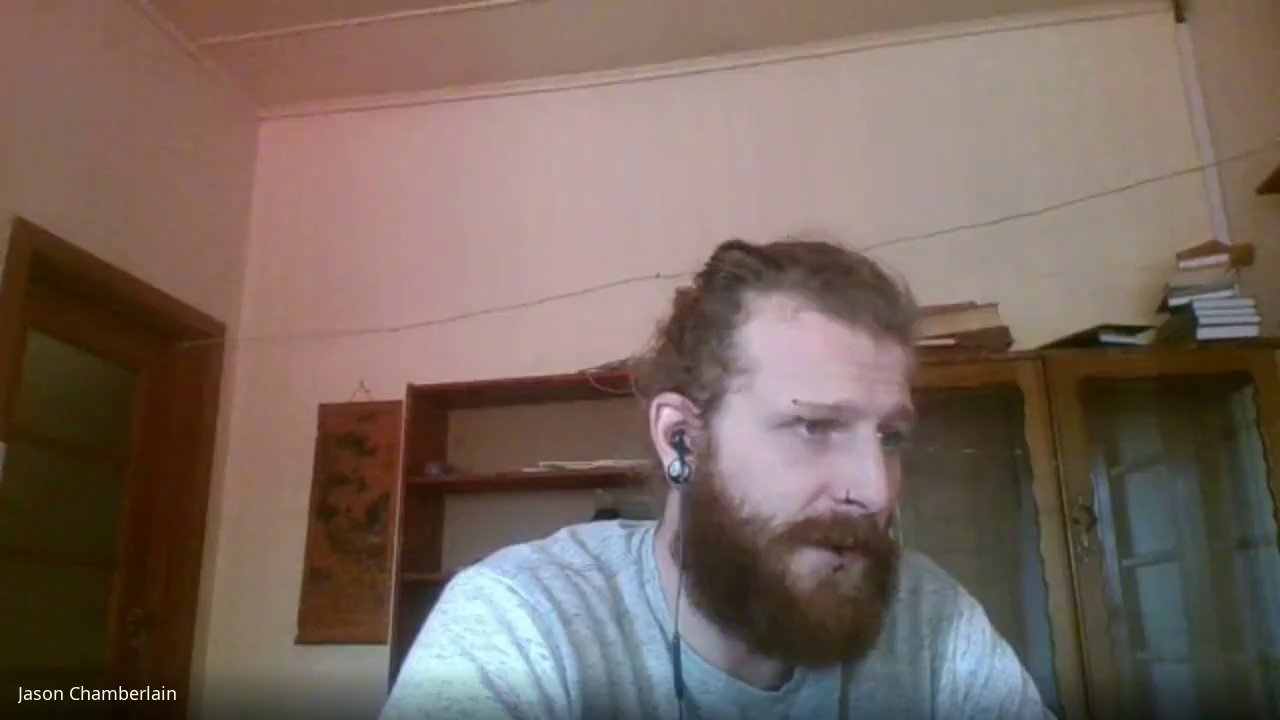